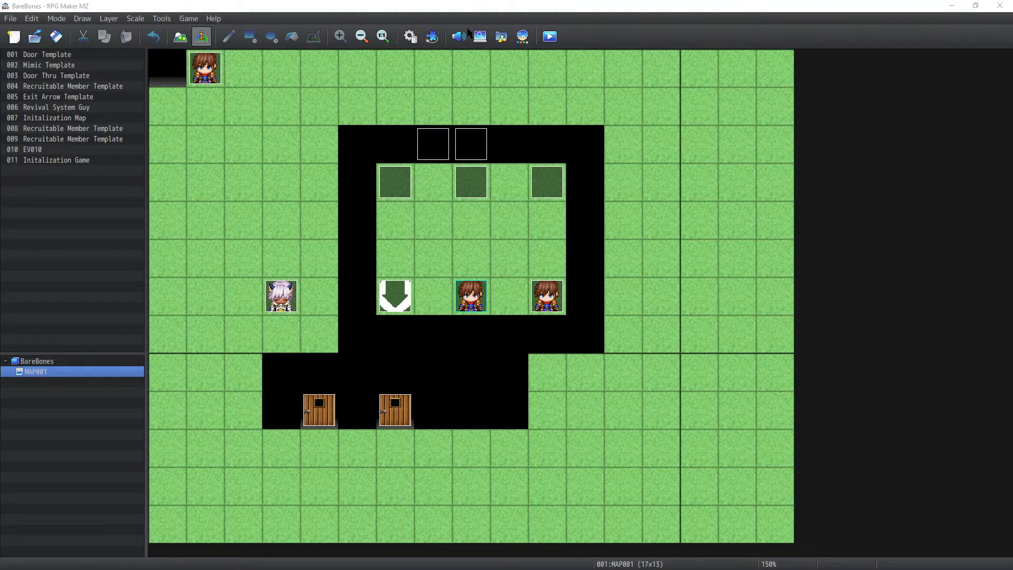
Step: Change the game title in the database's system settings to "Legacy" and accept the change
left_click(412, 36)
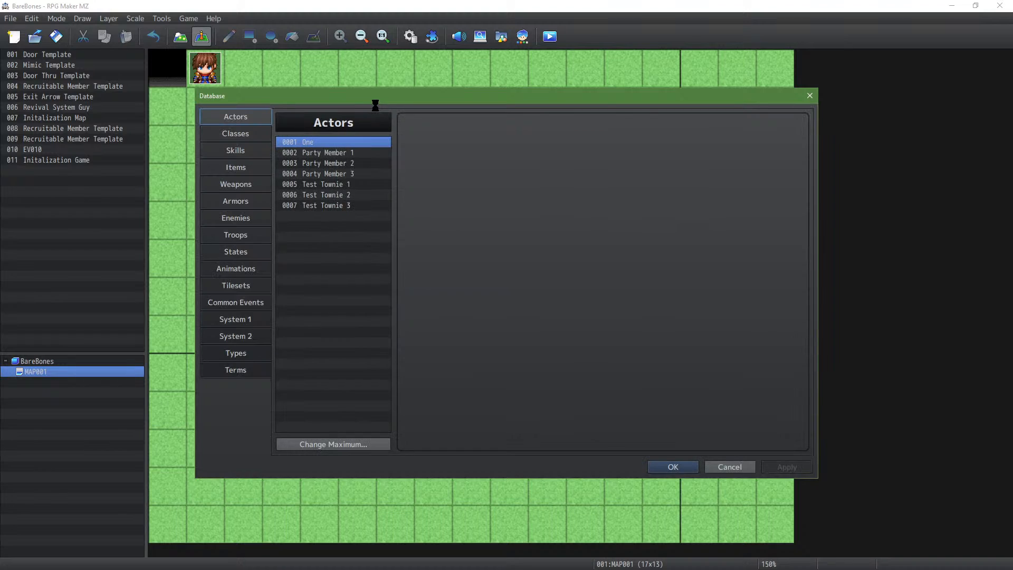
left_click(244, 357)
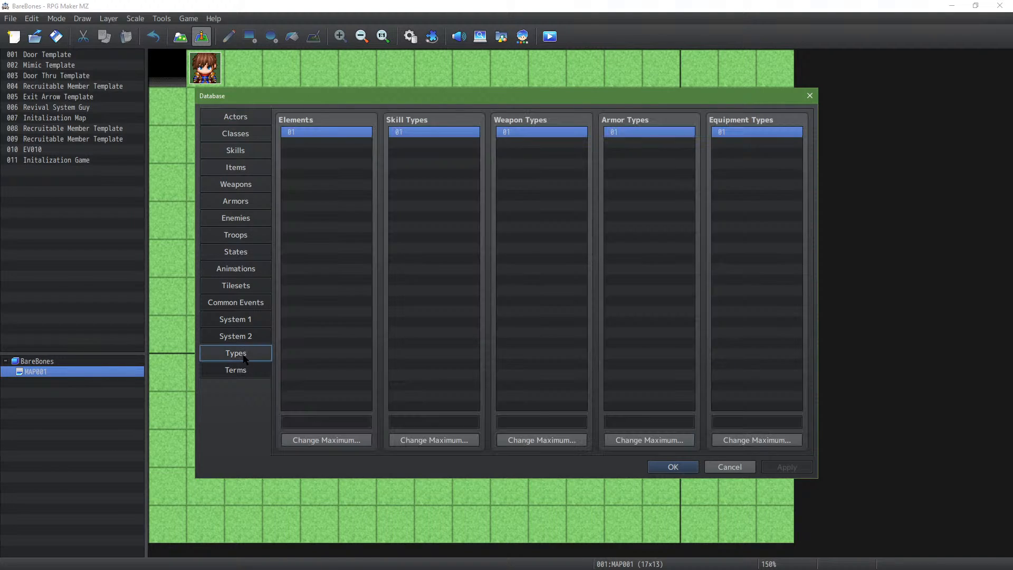
left_click(238, 370)
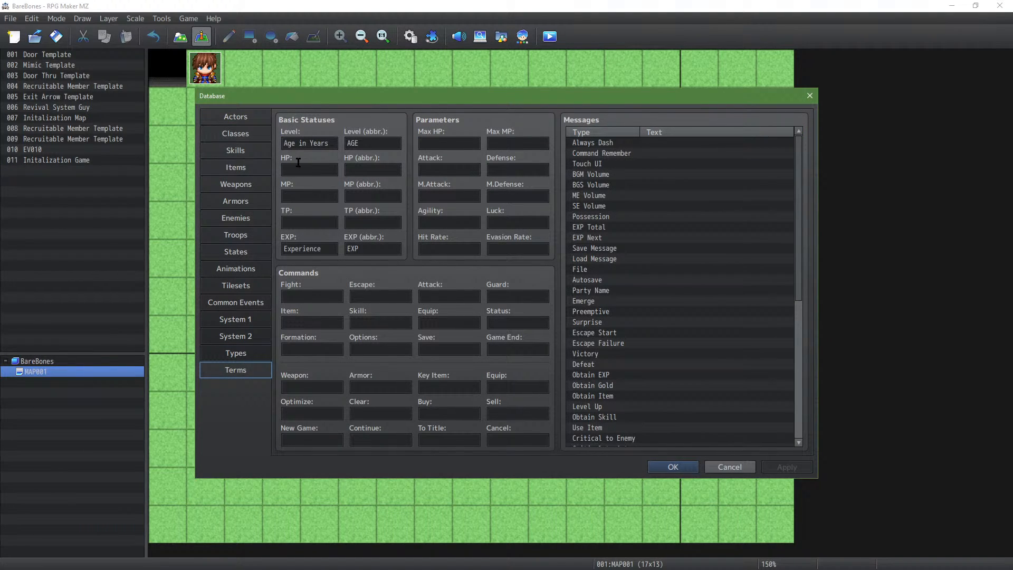
left_click(247, 323)
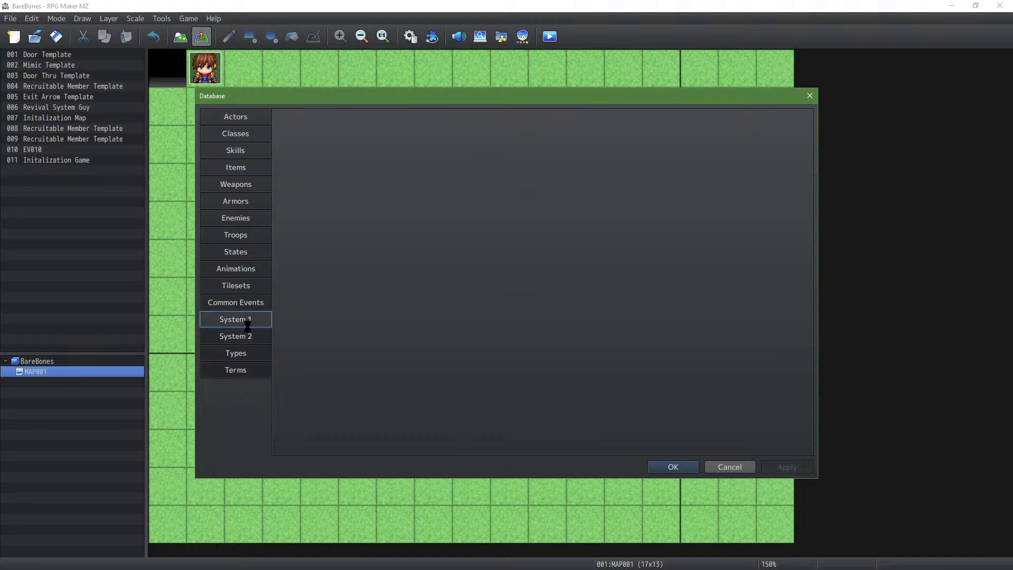
left_click(332, 138)
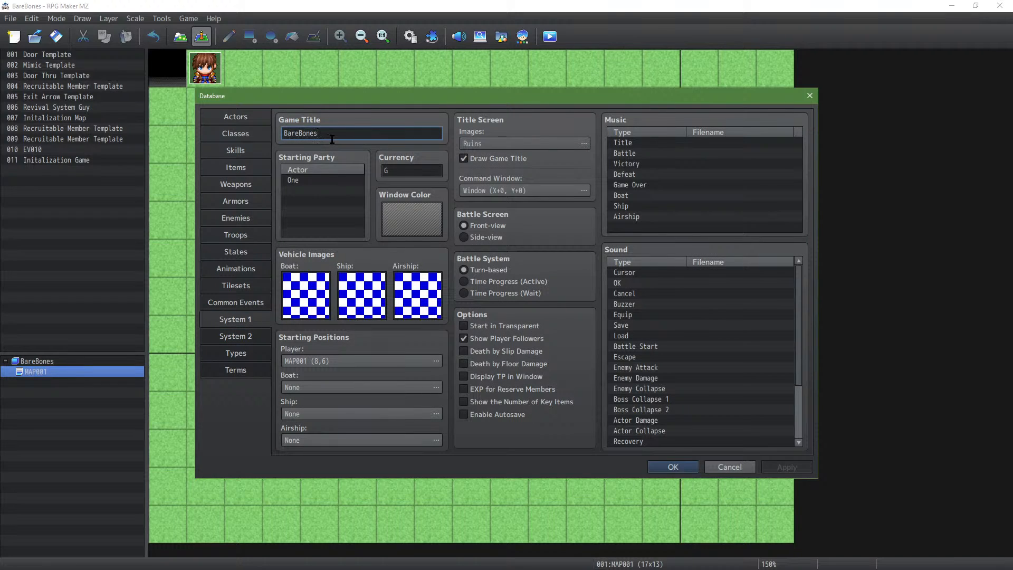
double_click(331, 137)
type("Legacy")
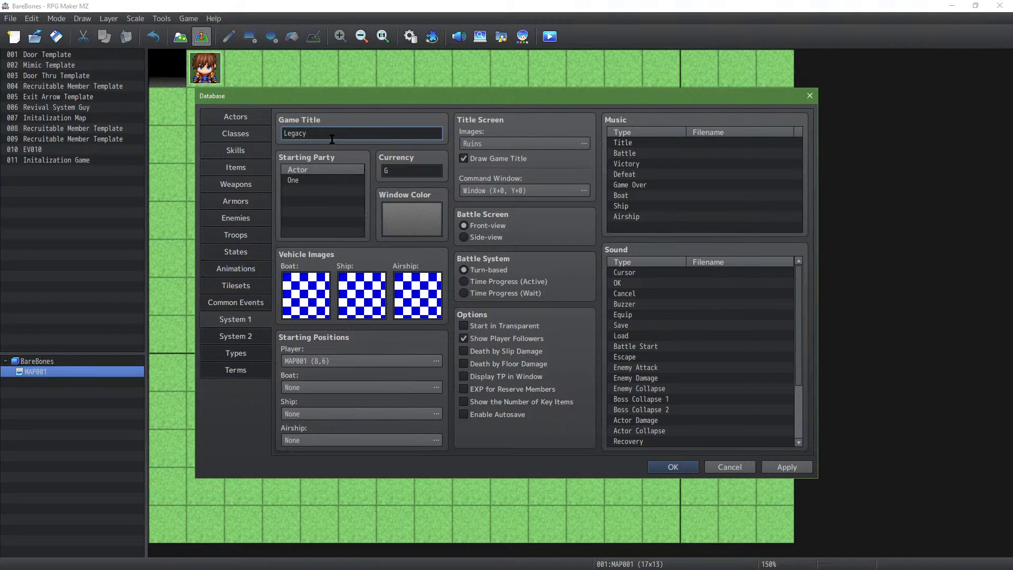
key("Return")
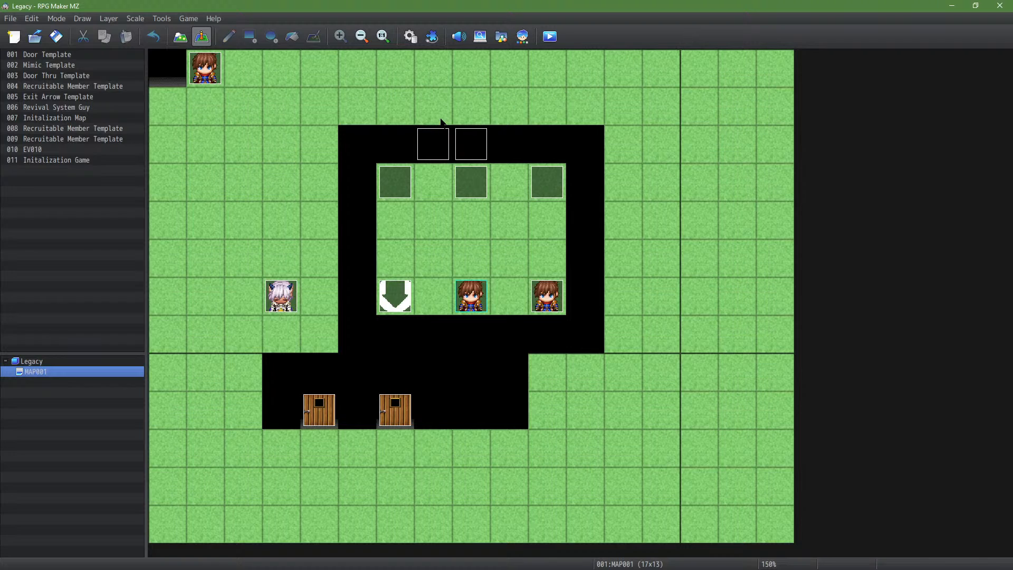
Step: Rename map event EV010 as "Test Battle Event"
left_click(100, 160)
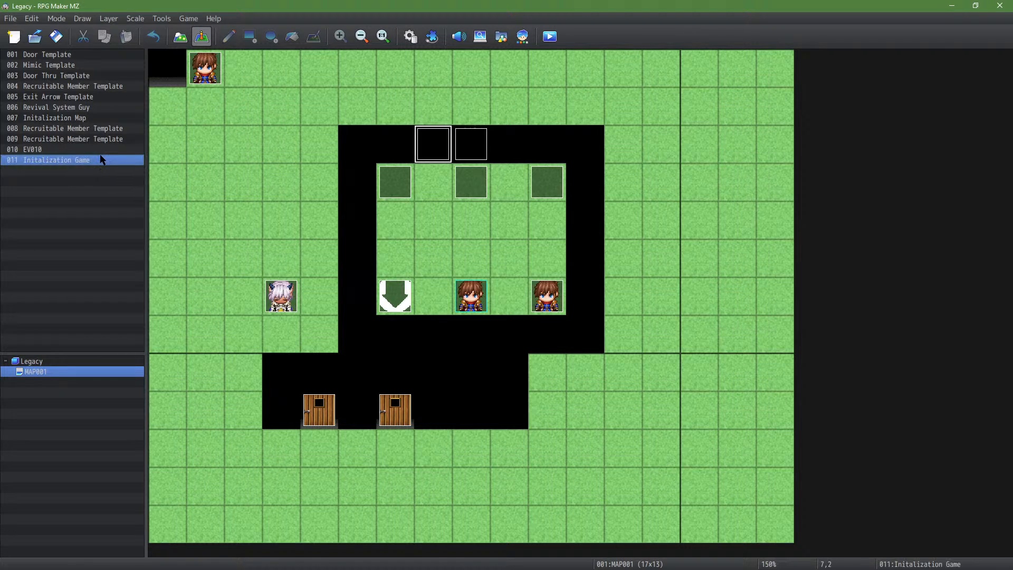
left_click(102, 150)
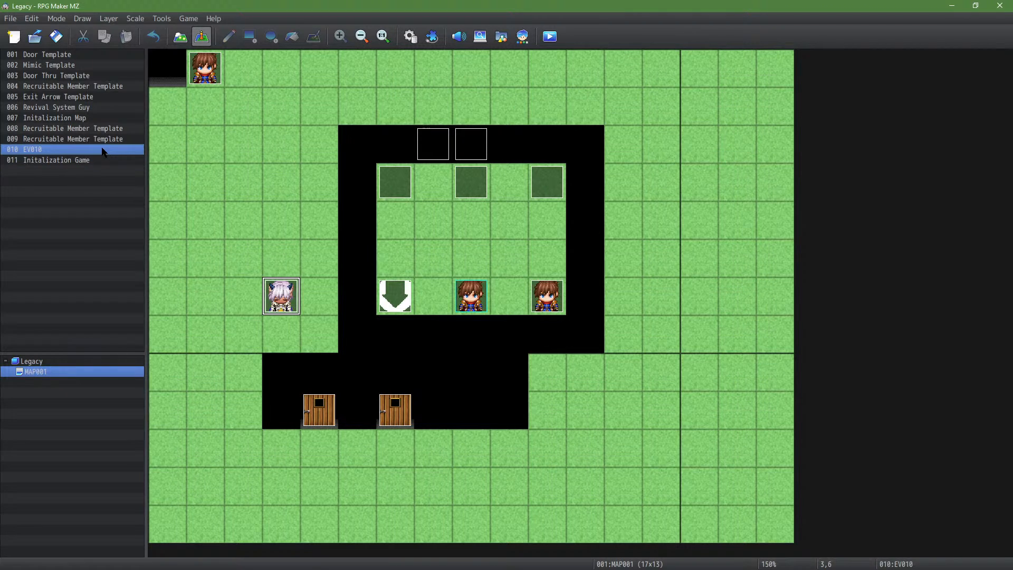
double_click(102, 149)
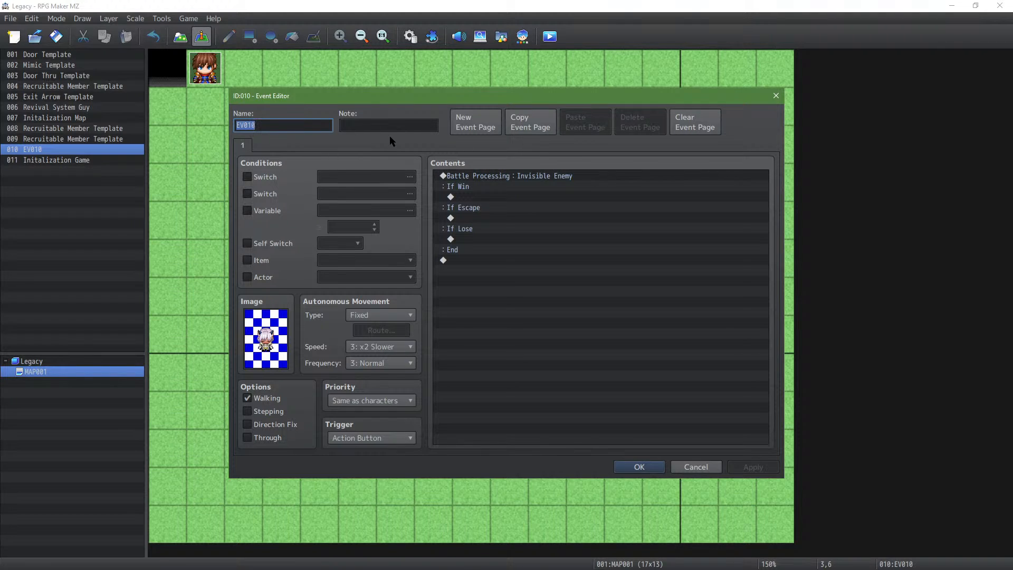
type("Test Battle E")
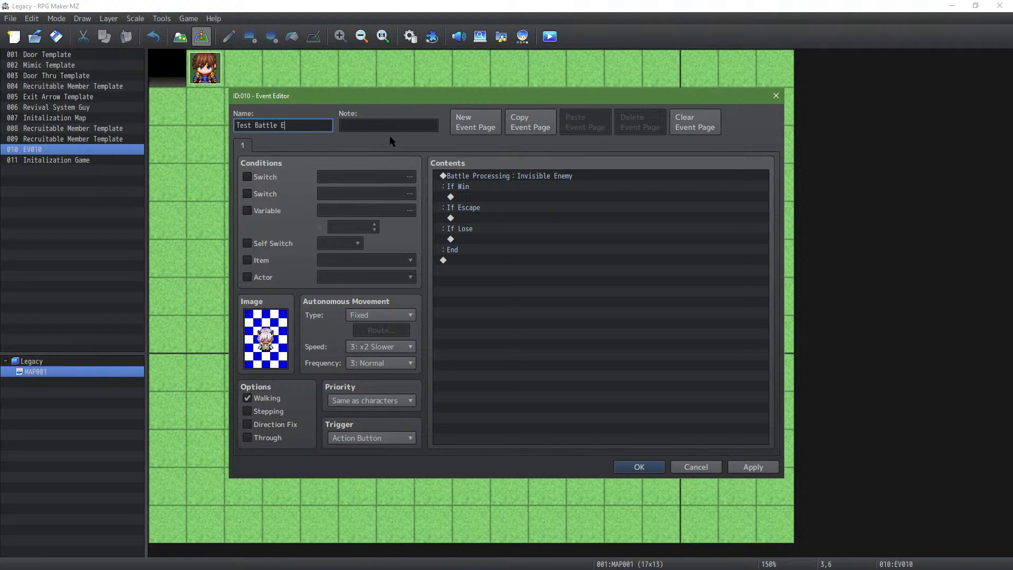
type("vent")
key("Return")
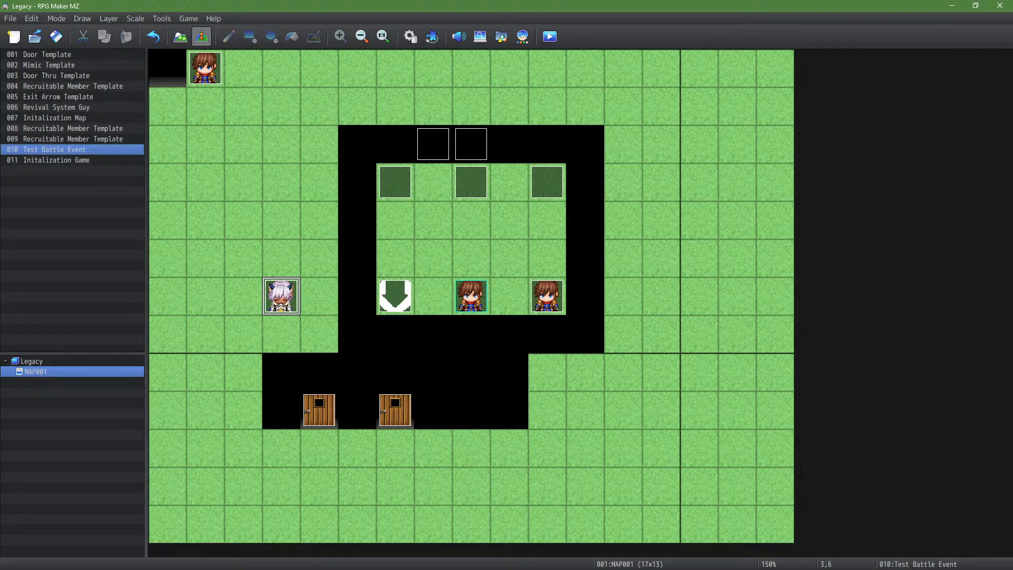
Step: Review the contents of the Perma-Death, EndOfEveryBattle and EndOfRealWorldSecond common events in the database
left_click(408, 38)
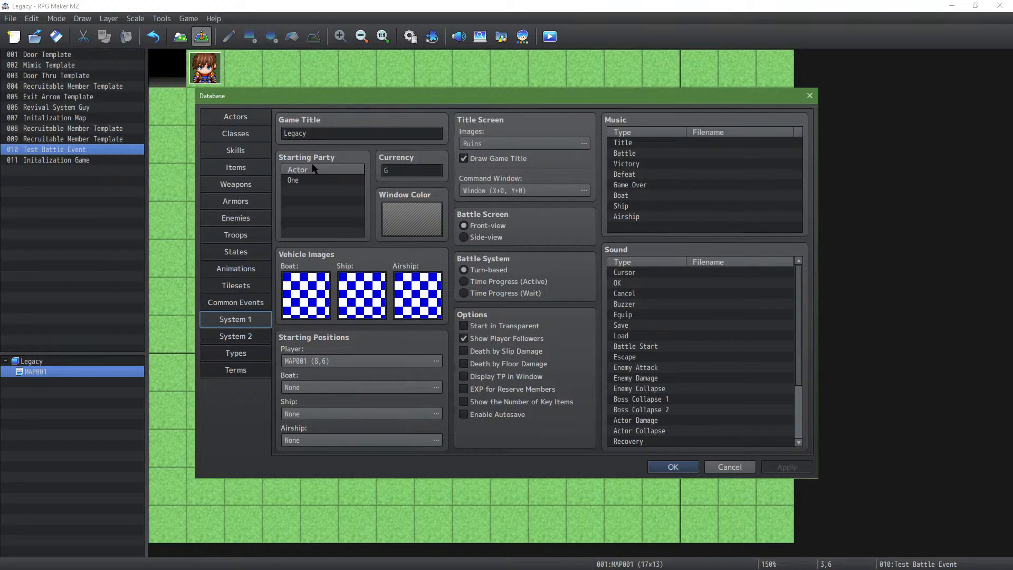
left_click(244, 300)
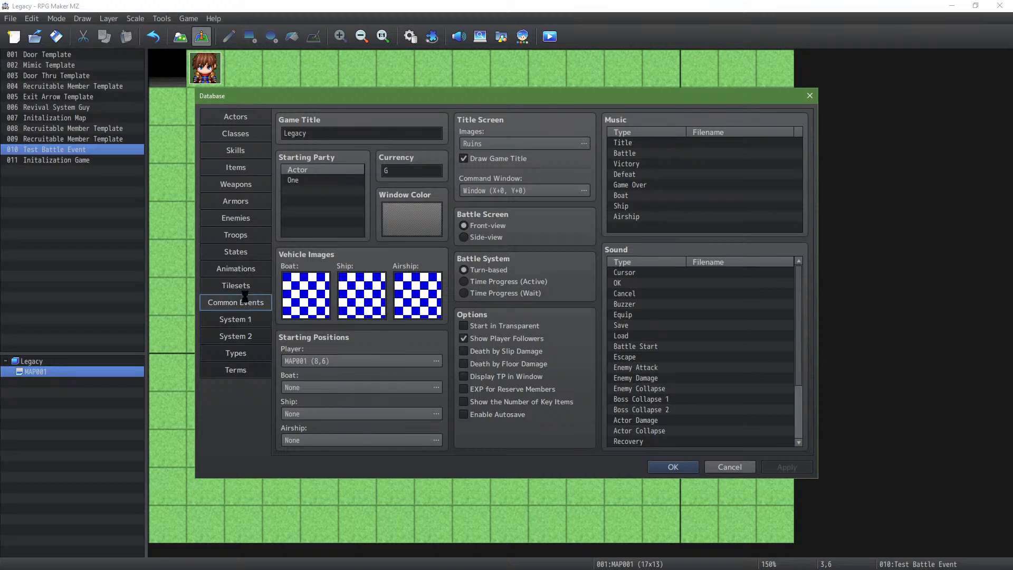
left_click(333, 184)
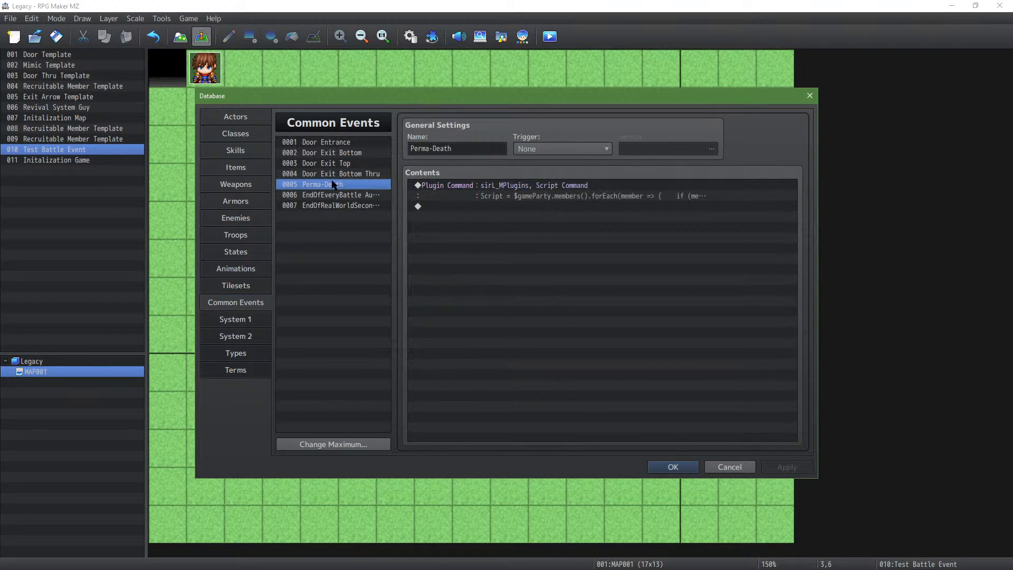
left_click(335, 196)
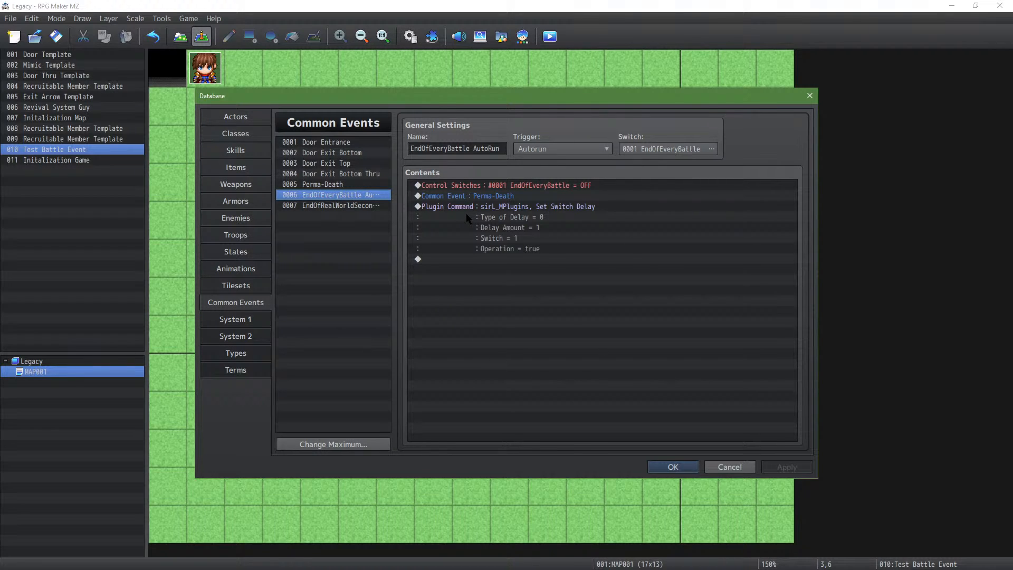
left_click(340, 206)
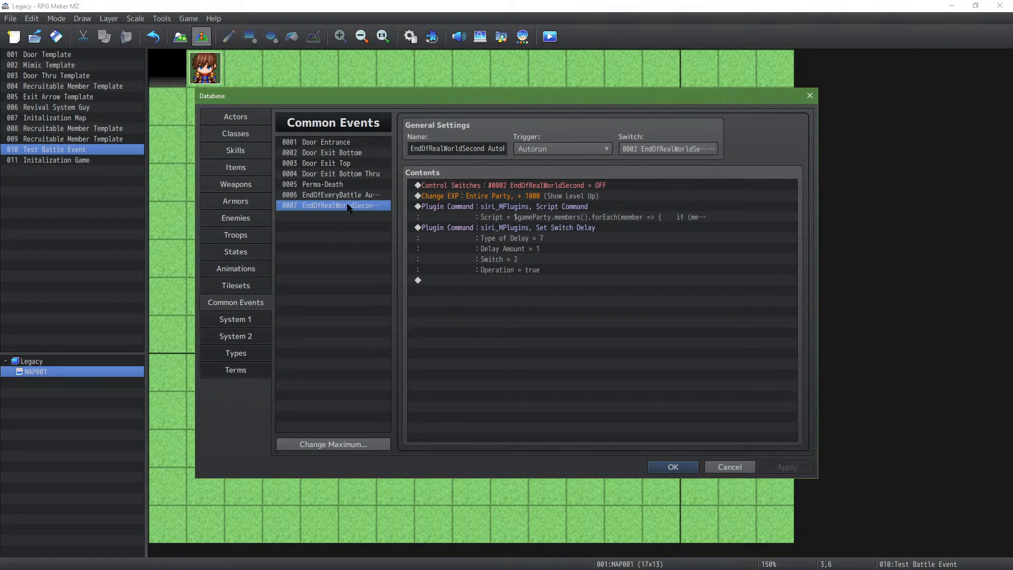
Step: Examine the JavaScript in the EndOfRealWorldSecond event's Script Command plugin call, then return to the event's contents
left_click(591, 206)
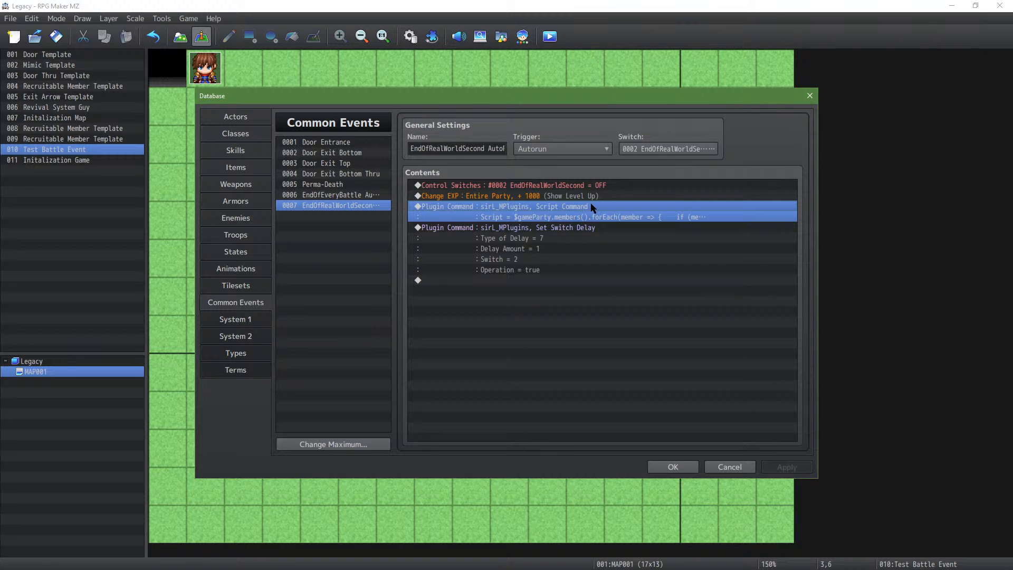
double_click(591, 205)
left_click(598, 294)
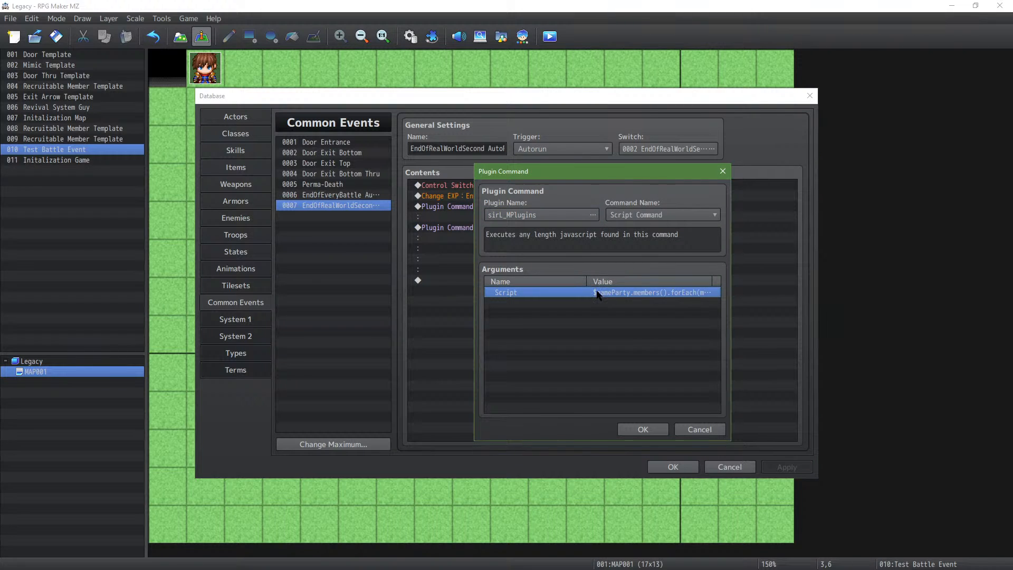
double_click(598, 293)
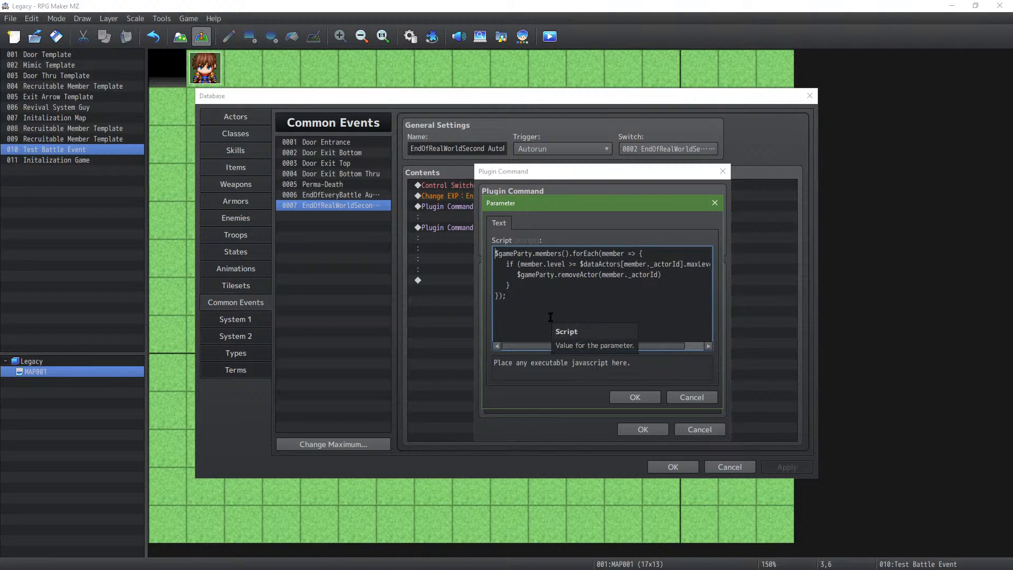
left_click(650, 399)
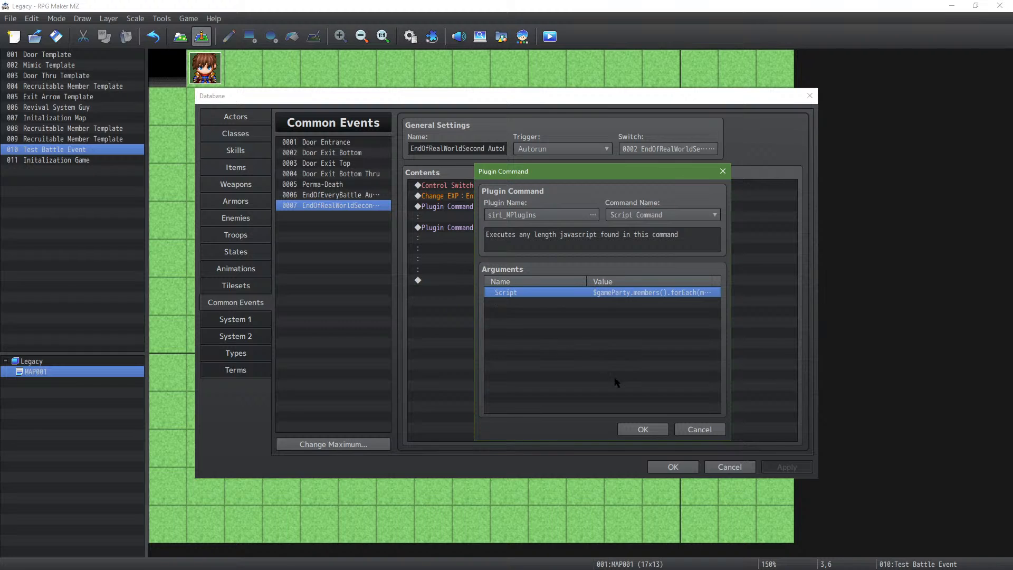
left_click(641, 430)
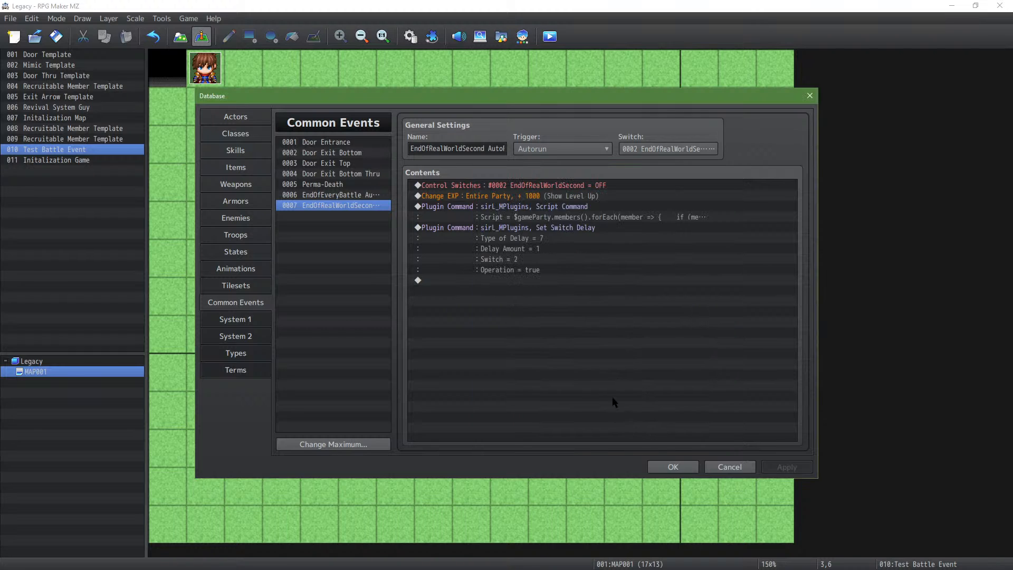
Step: Start a conditional branch before the Set Switch Delay plugin command, using the script condition $gameParty.members()
left_click(547, 231)
right_click(548, 233)
left_click(571, 240)
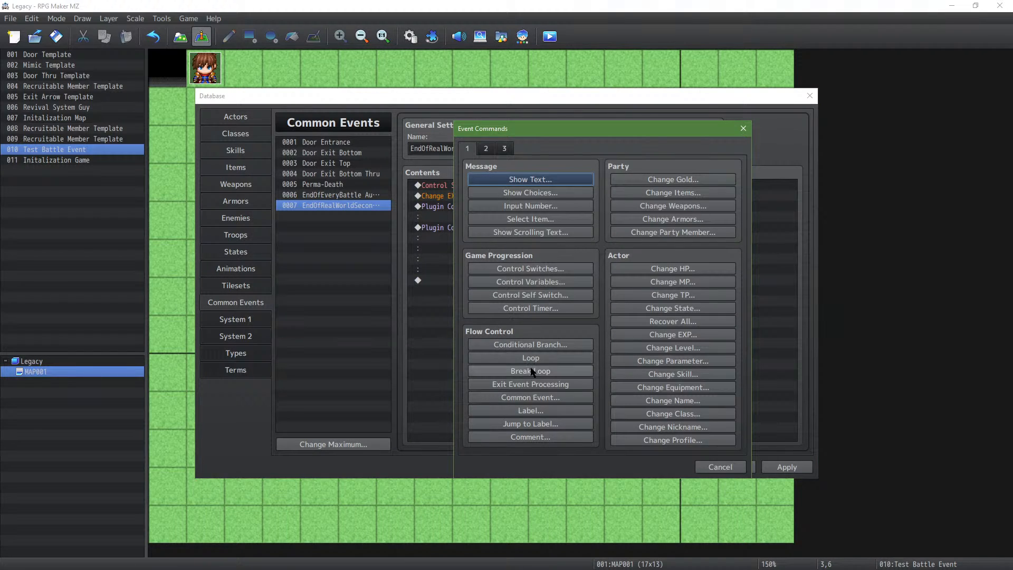
left_click(531, 345)
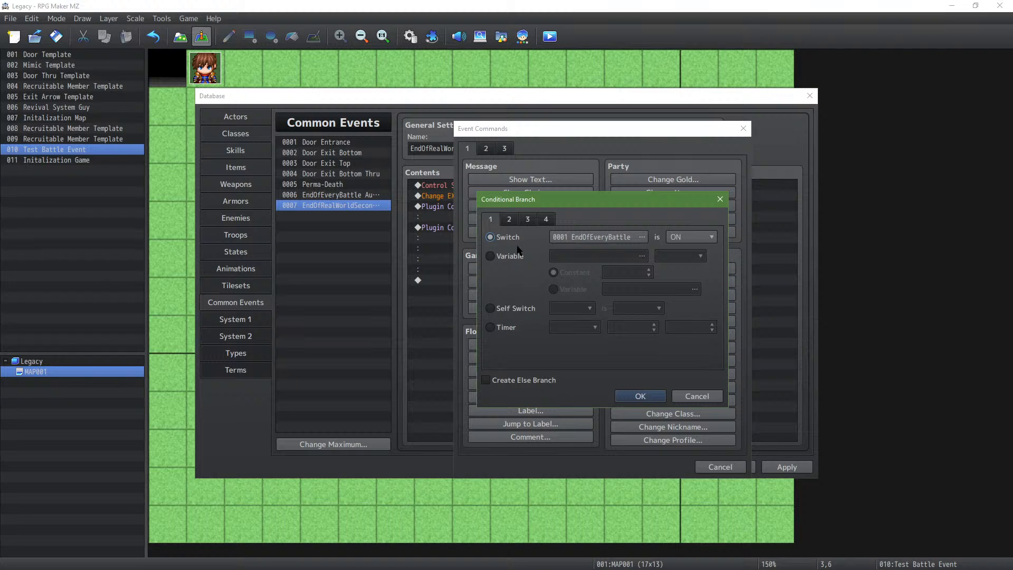
left_click(510, 220)
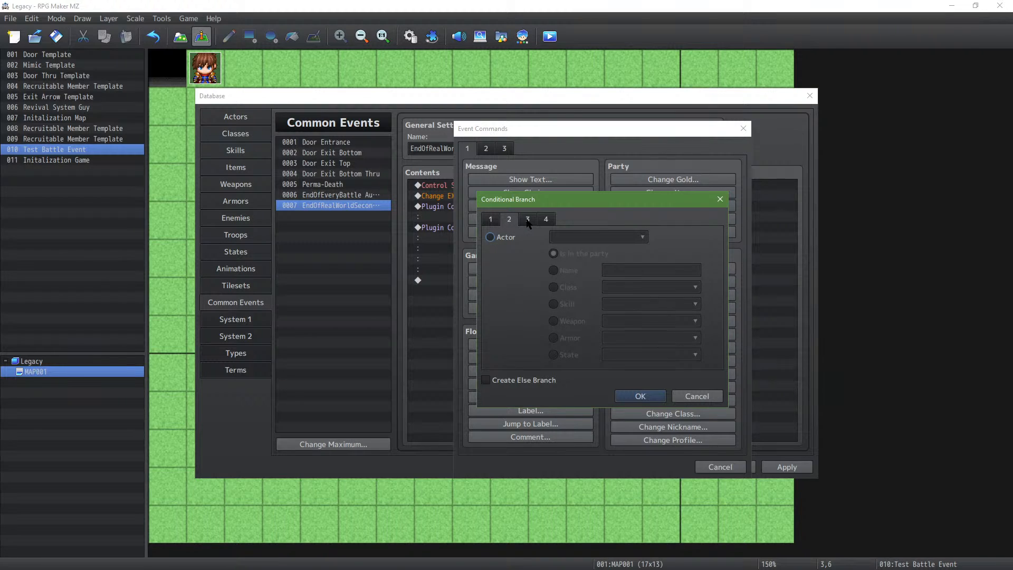
left_click(528, 220)
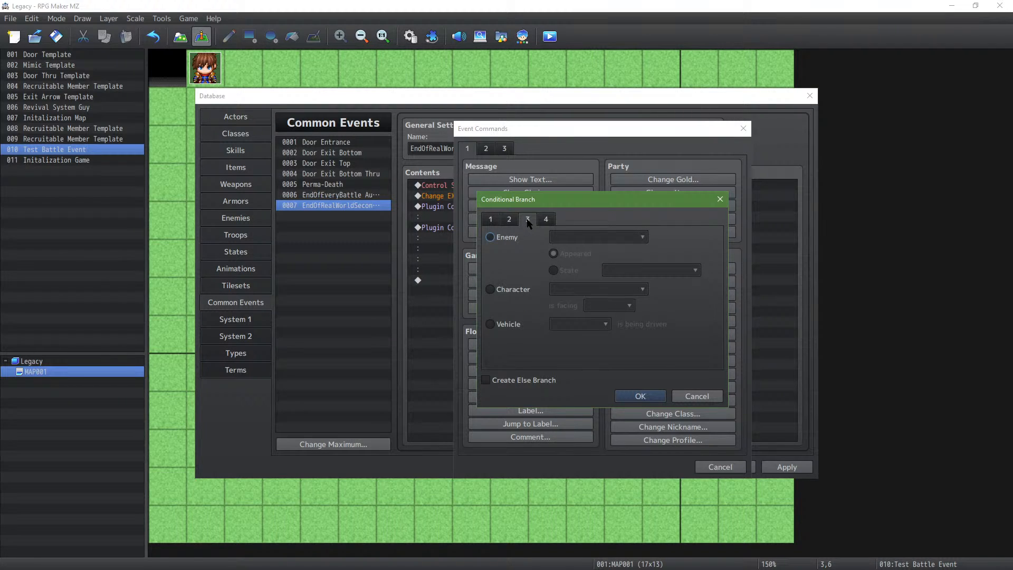
left_click(544, 219)
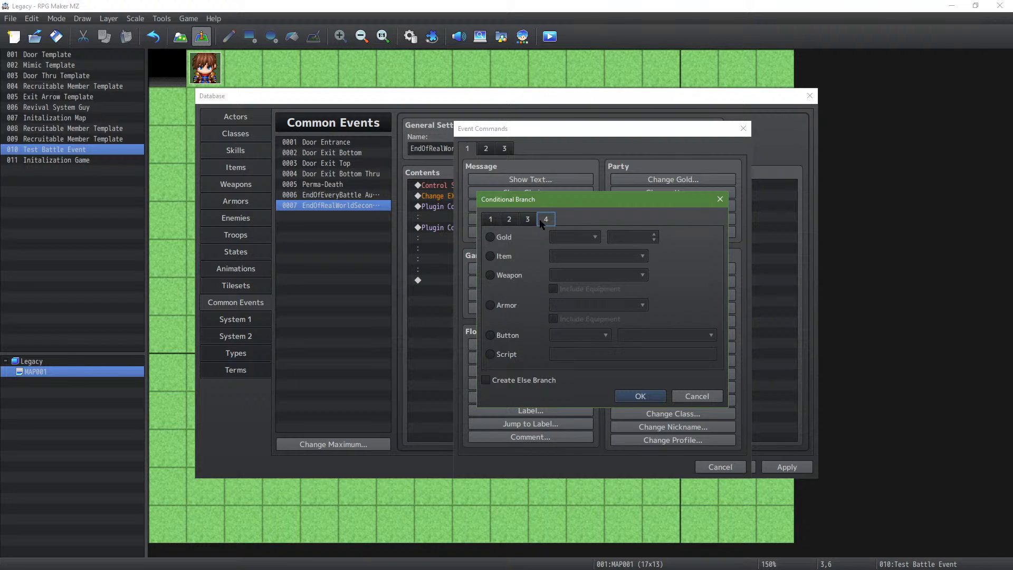
left_click(508, 354)
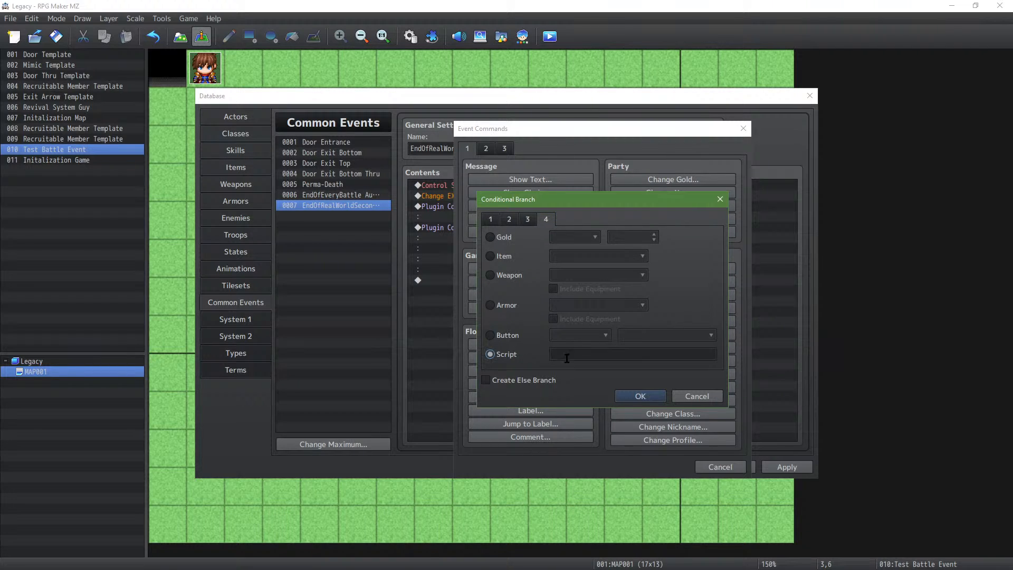
left_click(568, 355)
type("$gam")
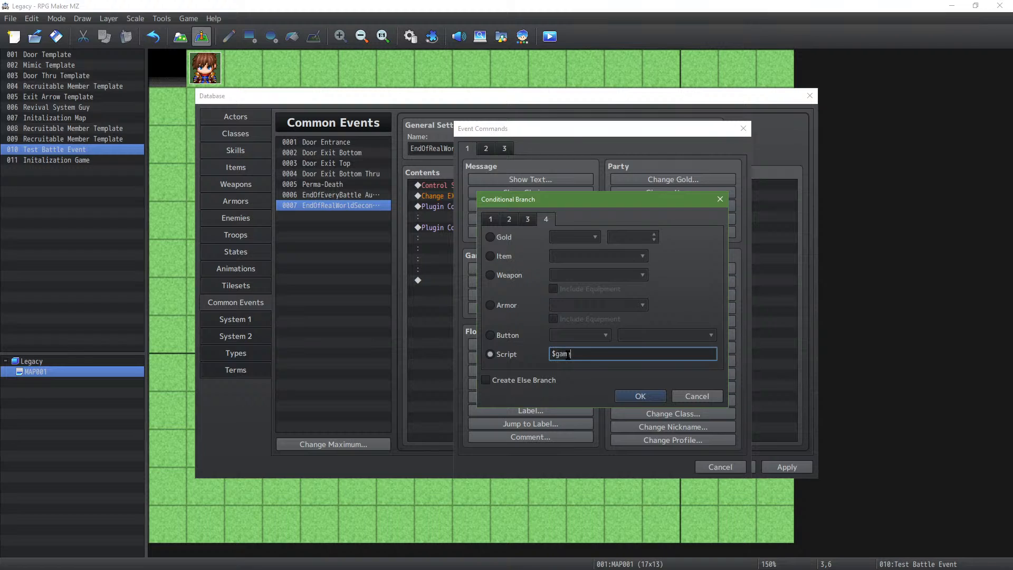
type("eParty.members()")
Step: Negate the branch's script condition to !$gameParty.members() and insert the branch without an else branch
left_click(549, 380)
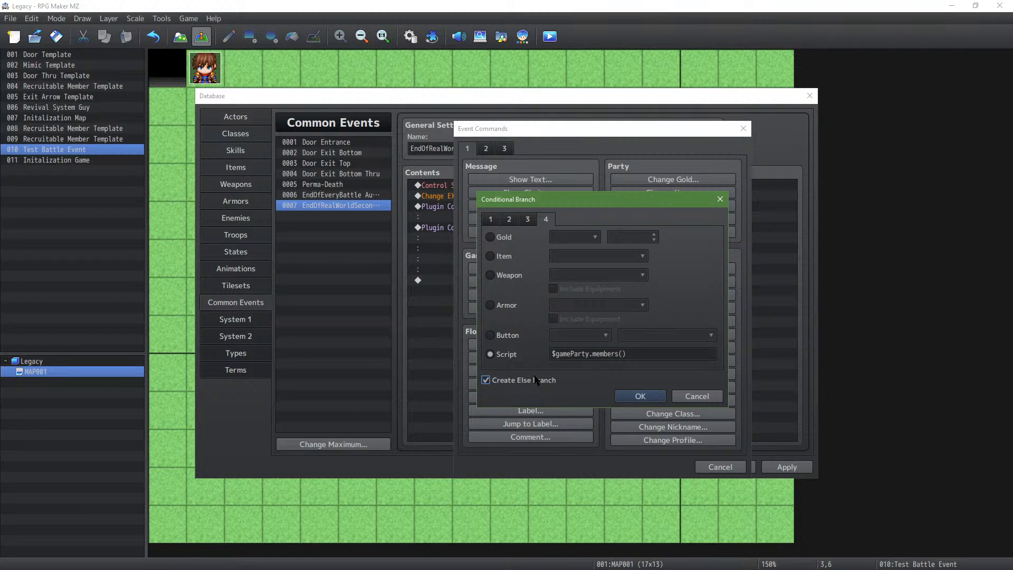
left_click(543, 381)
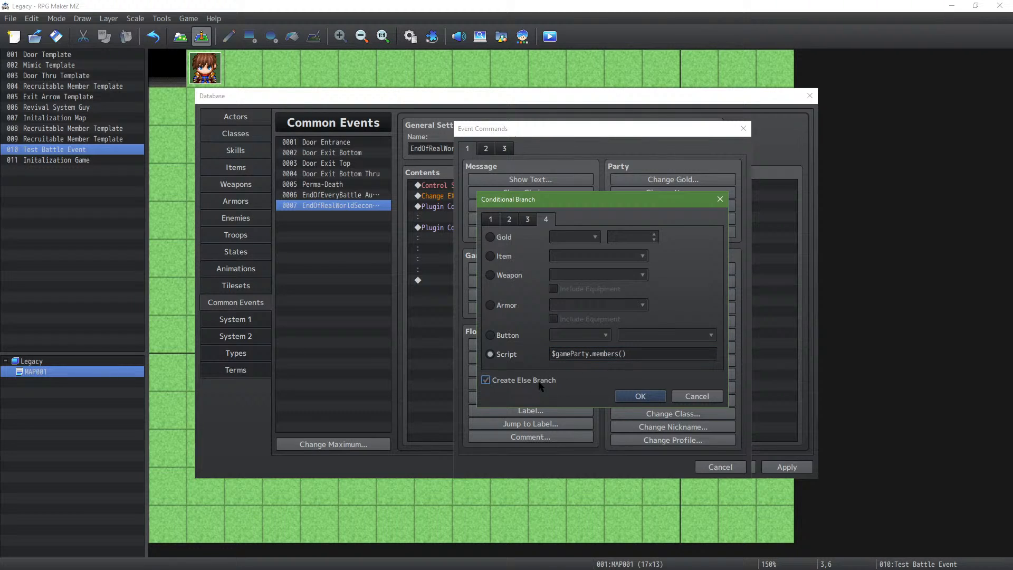
left_click(553, 354)
type("!")
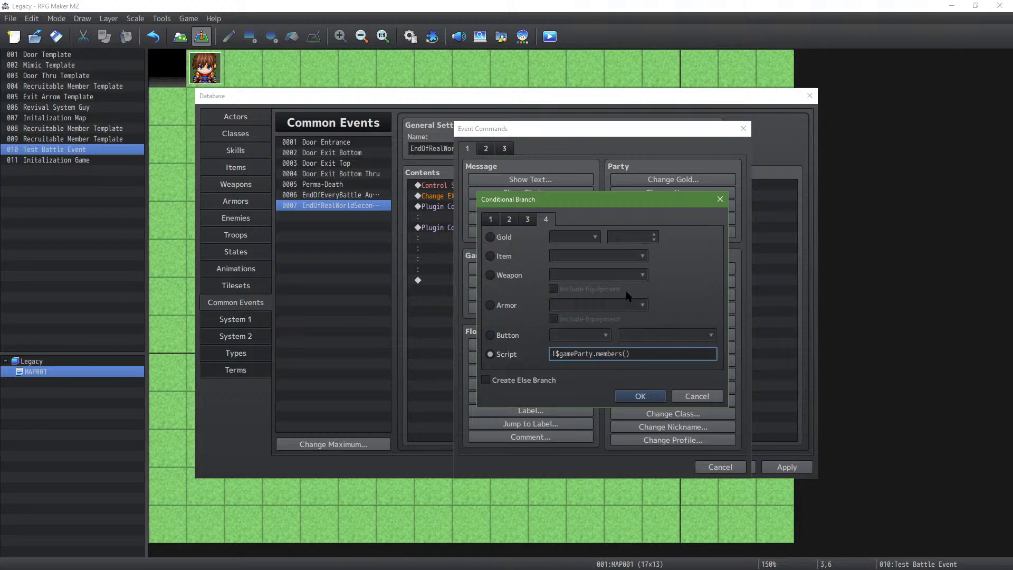
key("BackSpace")
left_click(636, 395)
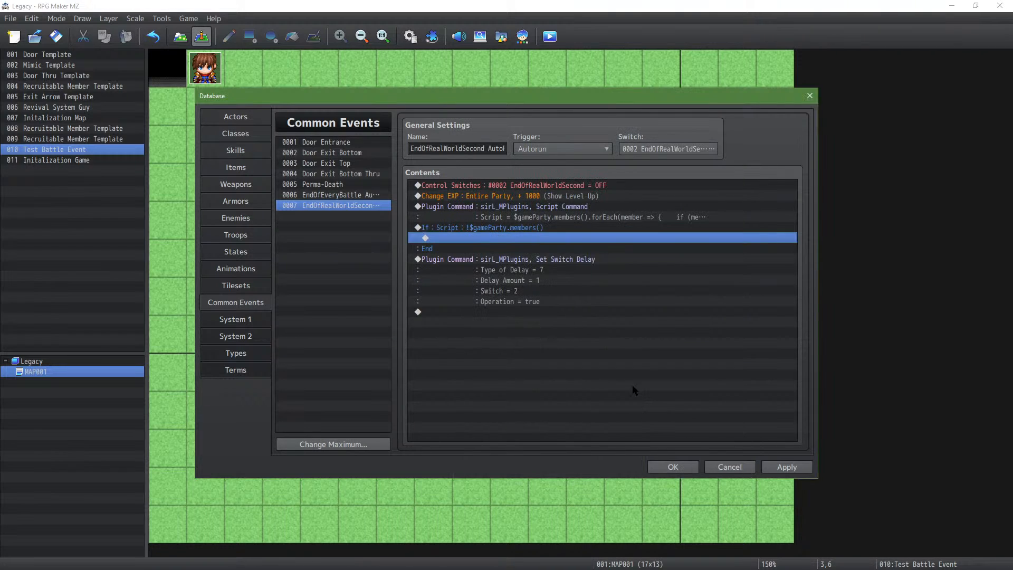
Step: Add a Game Over command inside the !$gameParty.members() conditional branch of the EndOfRealWorldSecond event
double_click(549, 242)
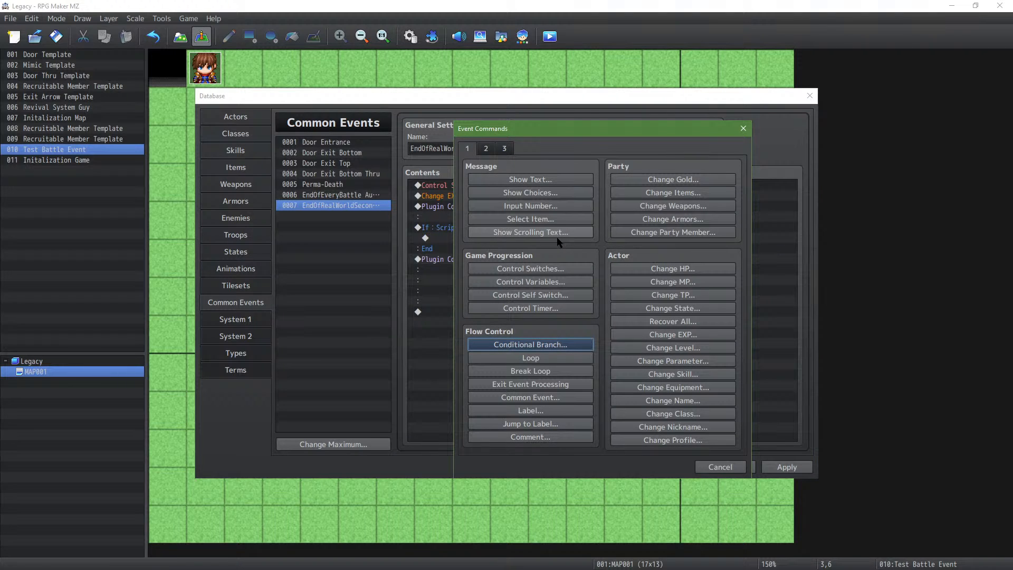
left_click(486, 149)
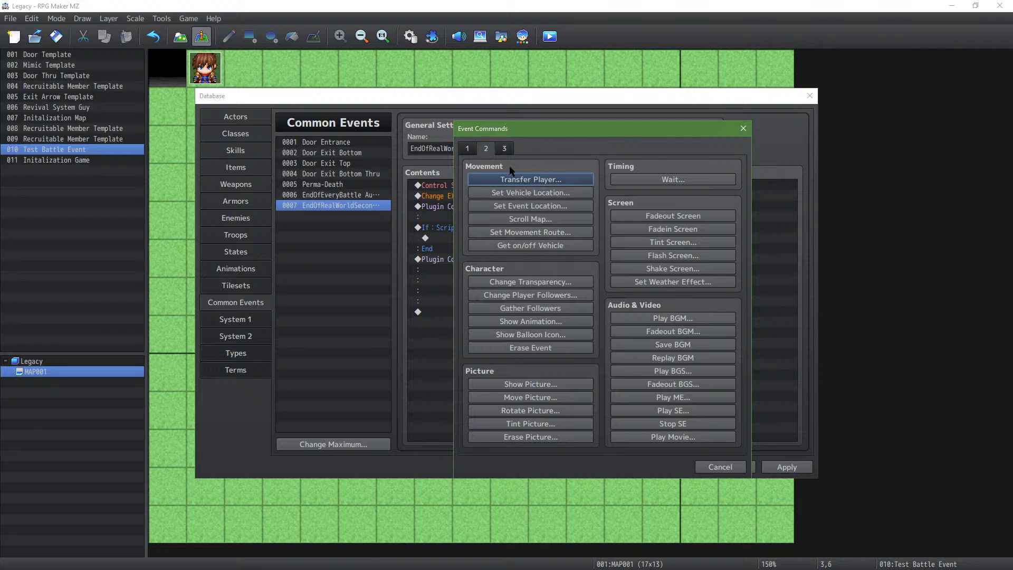
left_click(504, 149)
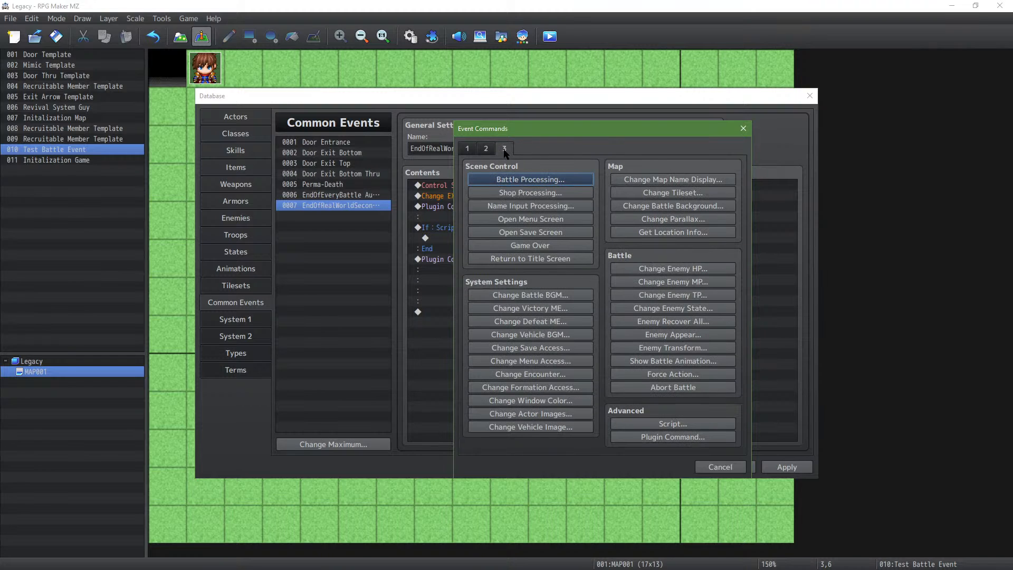
left_click(533, 246)
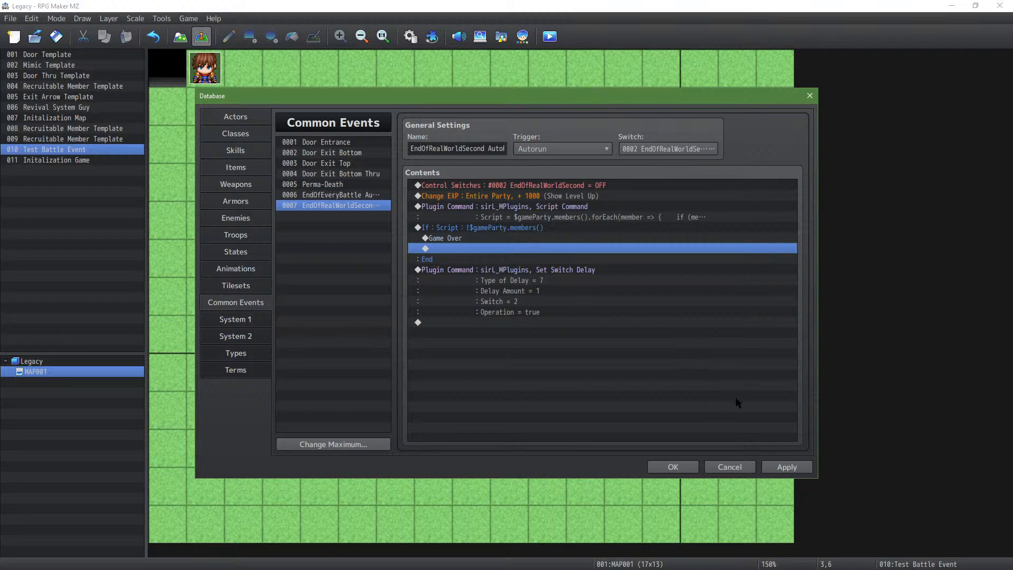
Step: Set the entire party's Change EXP increase to 10000, apply the change and close the database
double_click(593, 198)
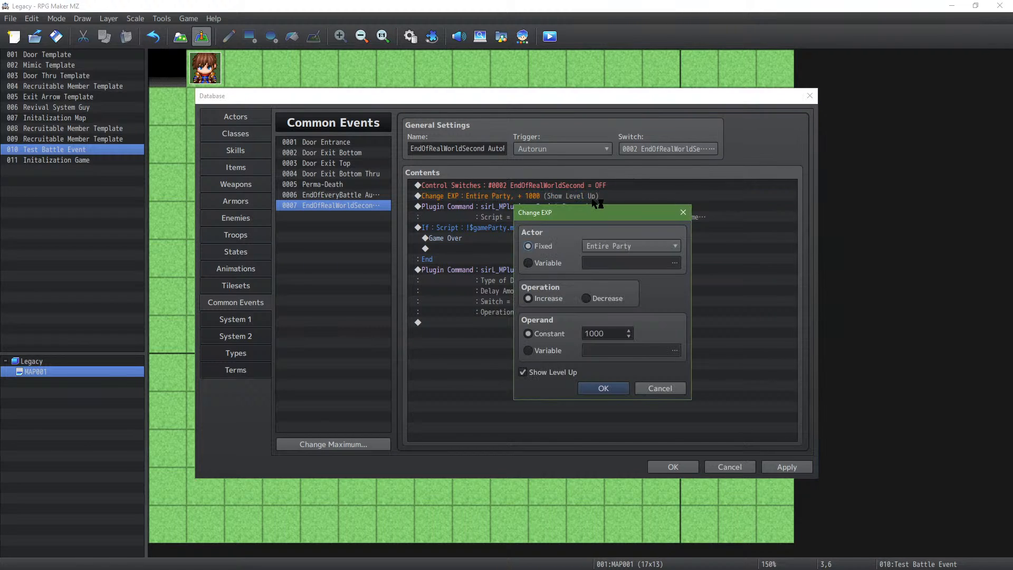
double_click(614, 334)
type("10000")
left_click(615, 387)
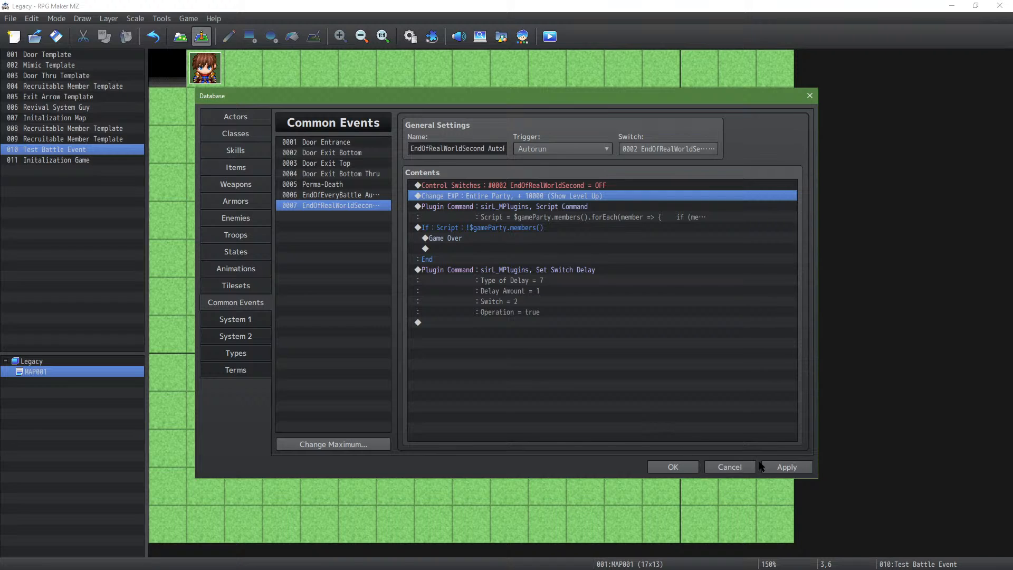
left_click(790, 470)
key("Insert")
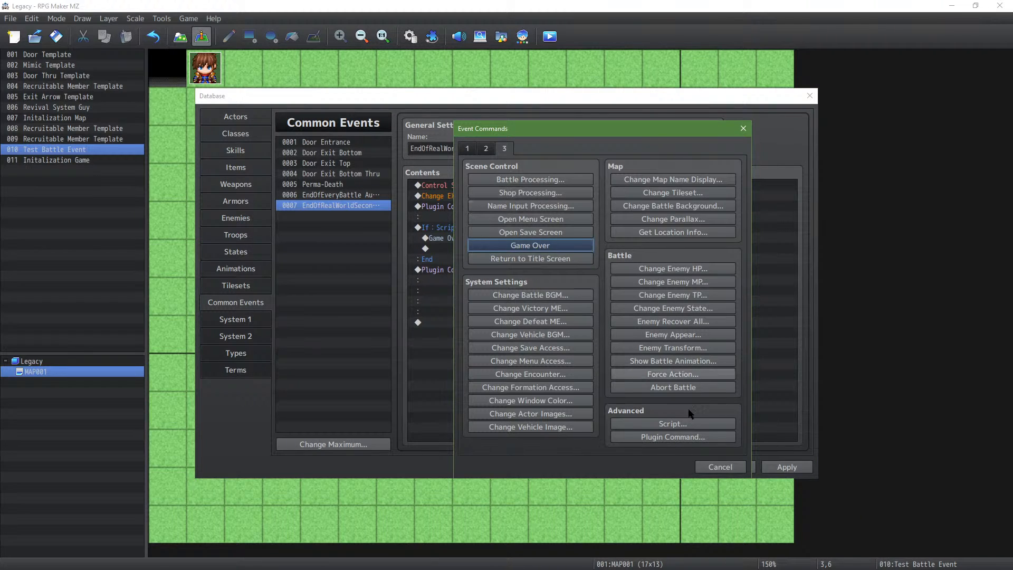
left_click(720, 467)
key("Return")
double_click(594, 336)
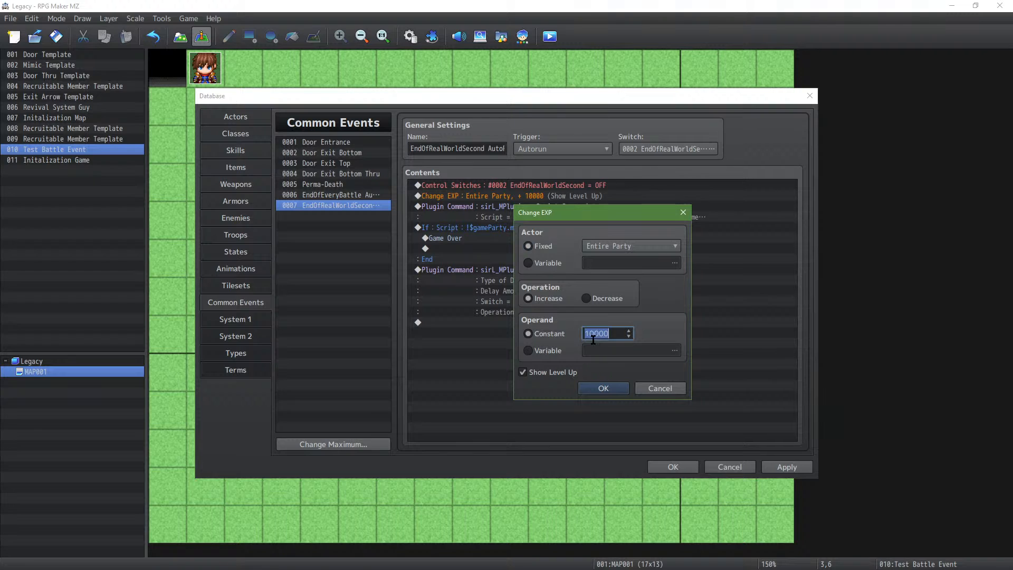
left_click(673, 466)
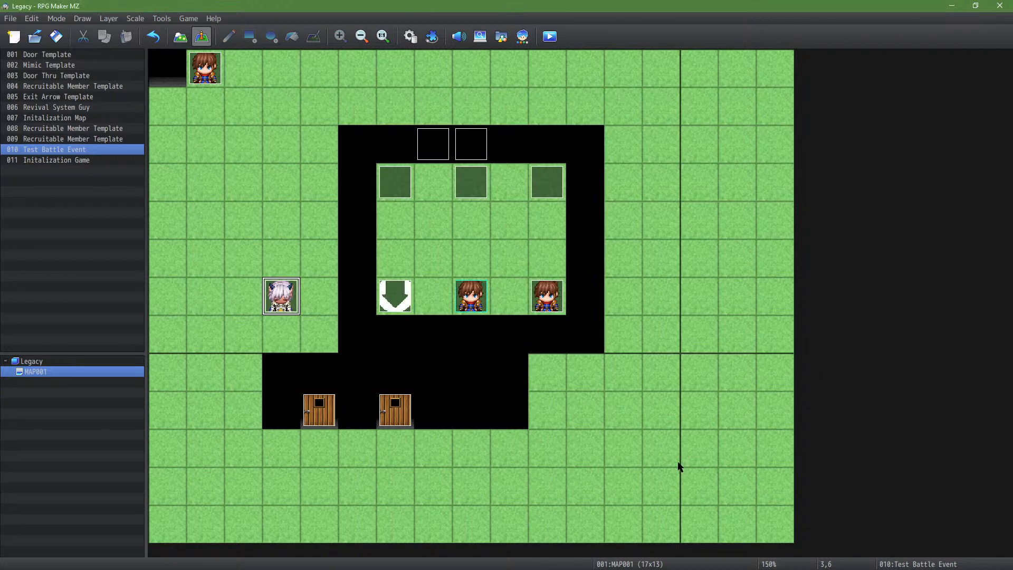
Step: Launch a playtest, back out of the saved-game list and start a new game
left_click(550, 36)
left_click(474, 305)
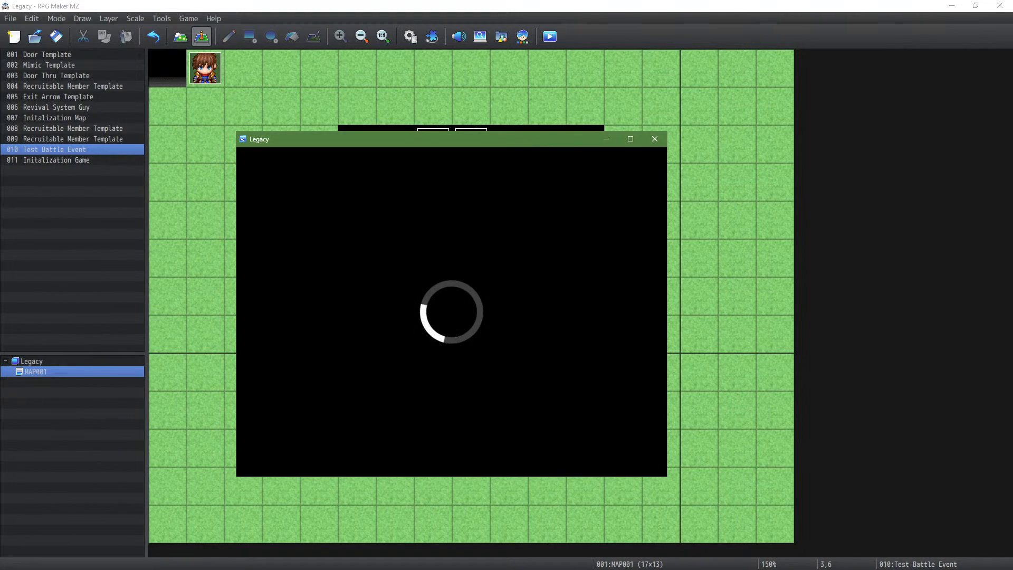
key("Return")
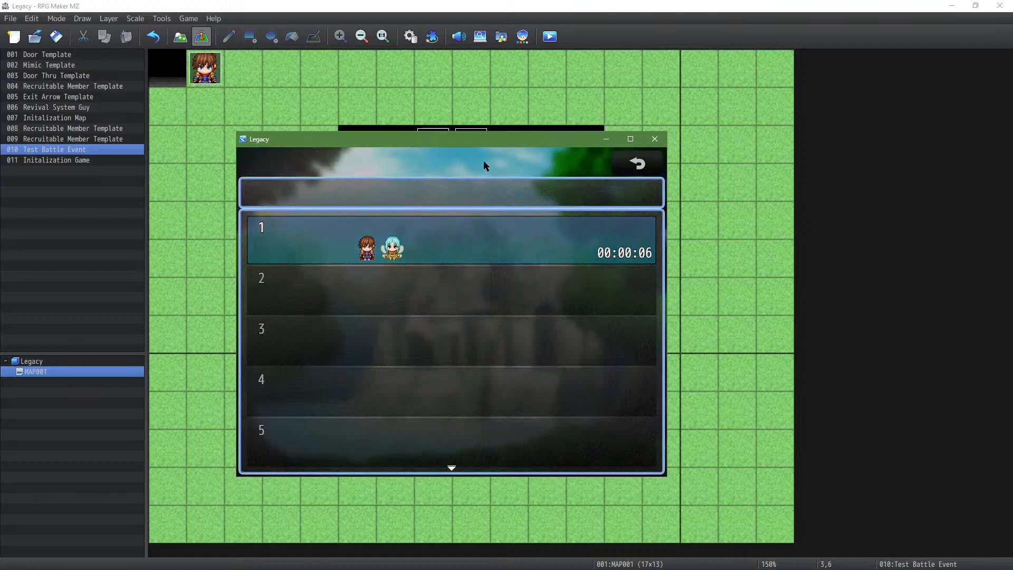
key("Escape")
key("Up")
key("Return")
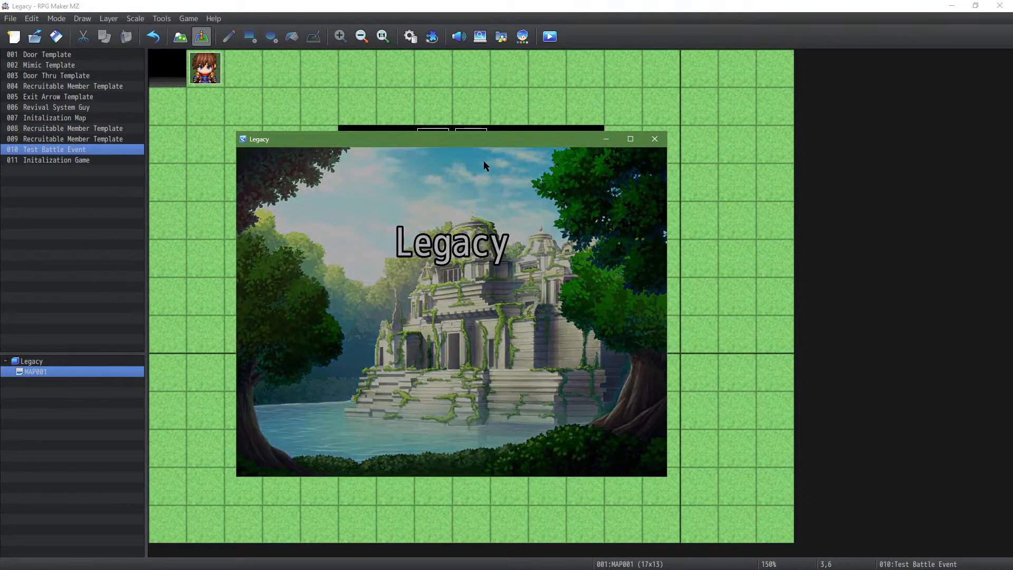
key("Return")
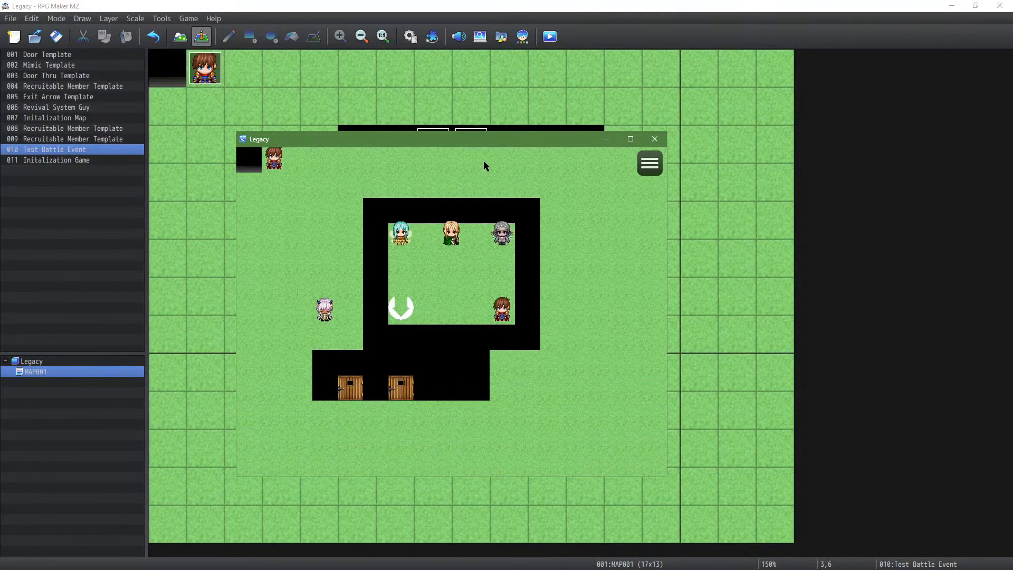
Step: Check the party in the playtest's main menu, return to the map and close the playtest
key("Escape")
key("Escape")
key("Escape")
key("Down")
key("Up")
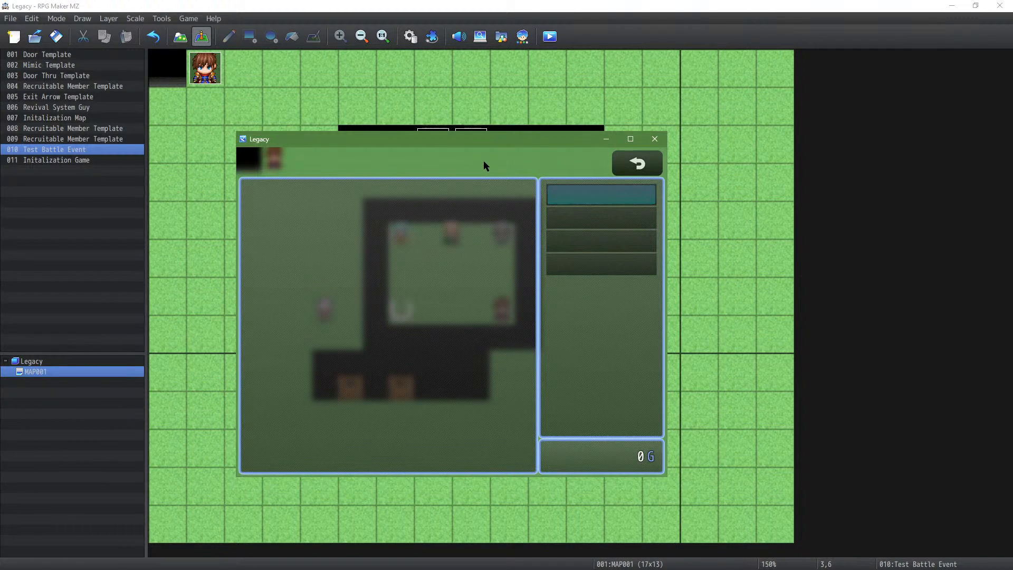
key("Escape")
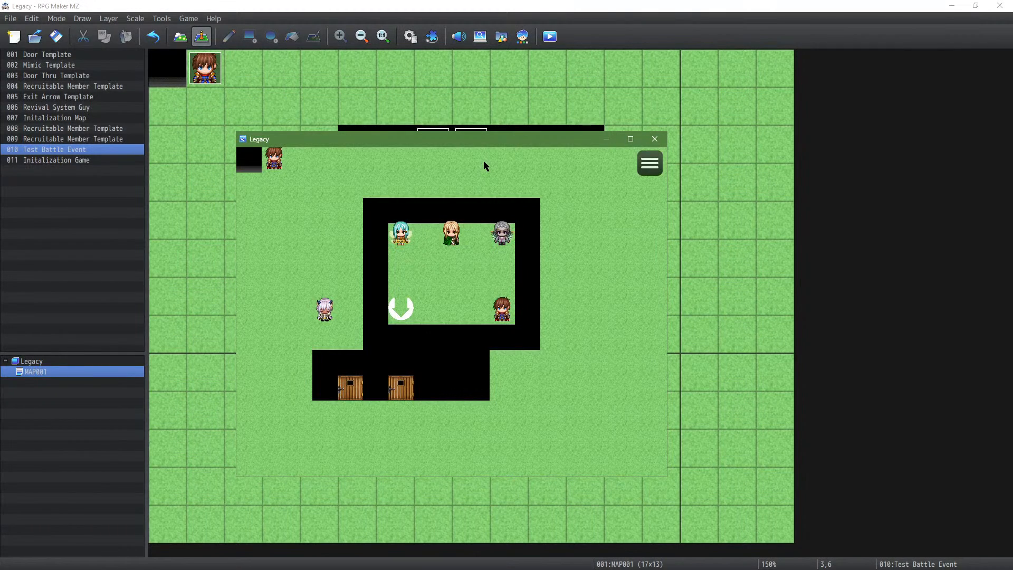
left_click(655, 138)
Step: Set the entire party's Change EXP increase in EndOfRealWorldSecond to 1000, apply it and close the database
left_click(431, 37)
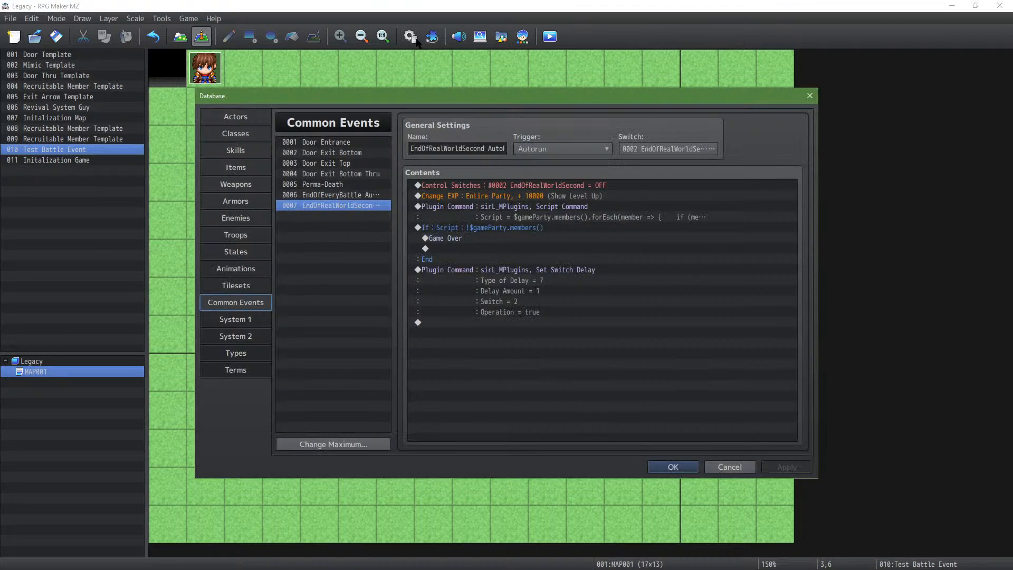
double_click(544, 196)
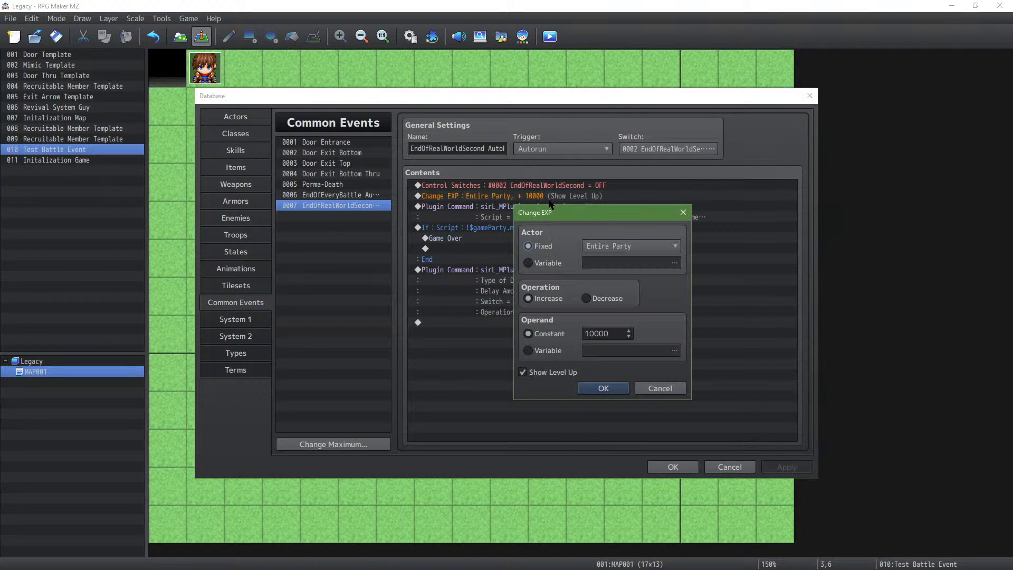
double_click(605, 332)
type("1000")
left_click(607, 387)
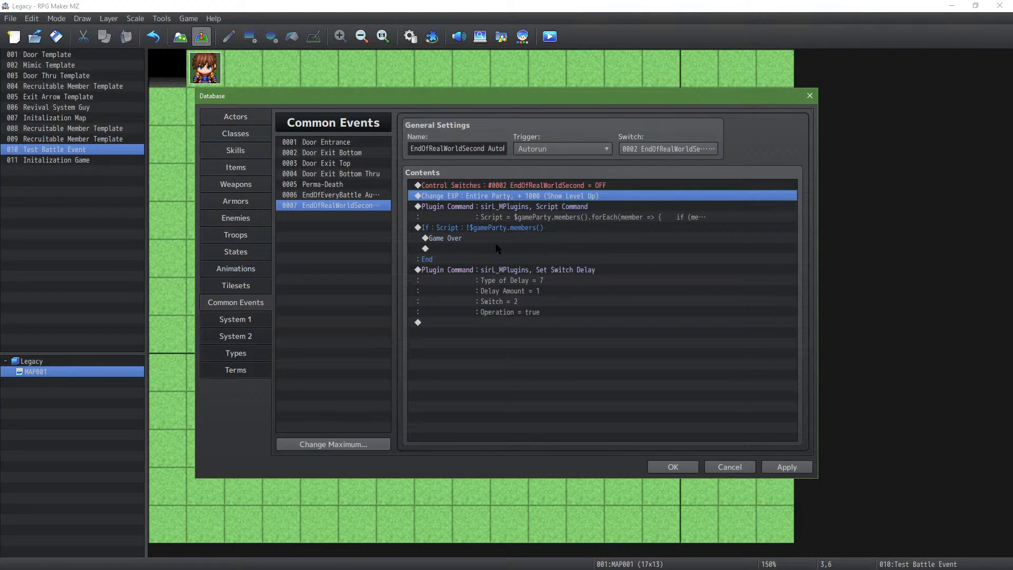
left_click(787, 467)
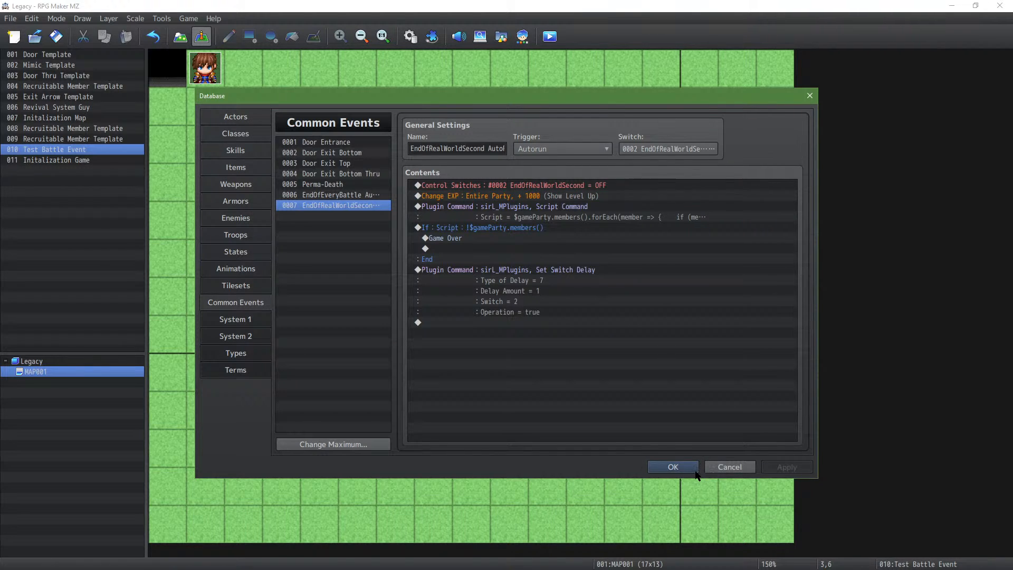
left_click(692, 469)
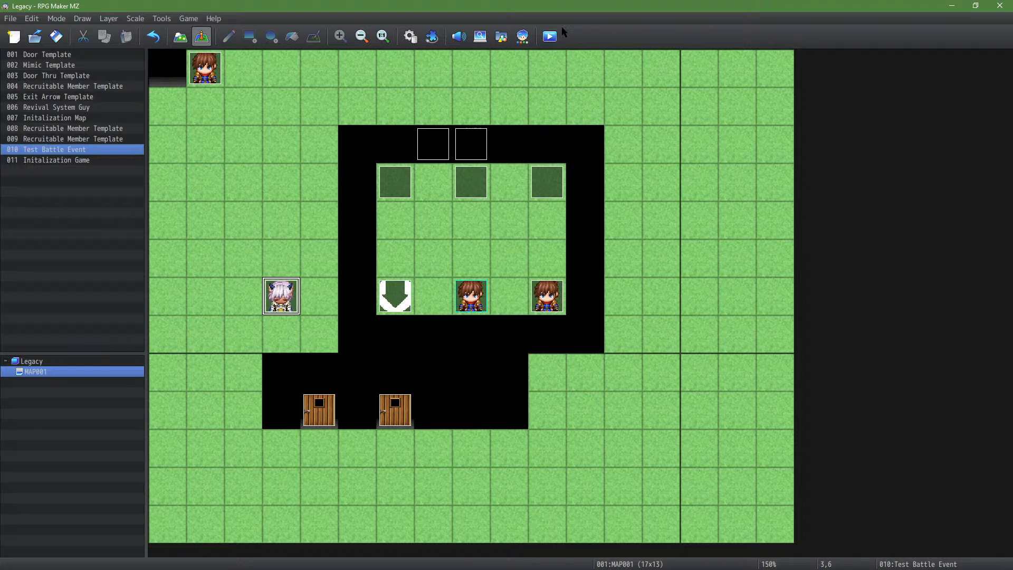
Step: Launch another playtest, start a new game and advance through the messages shown on the map
left_click(550, 37)
left_click(482, 305)
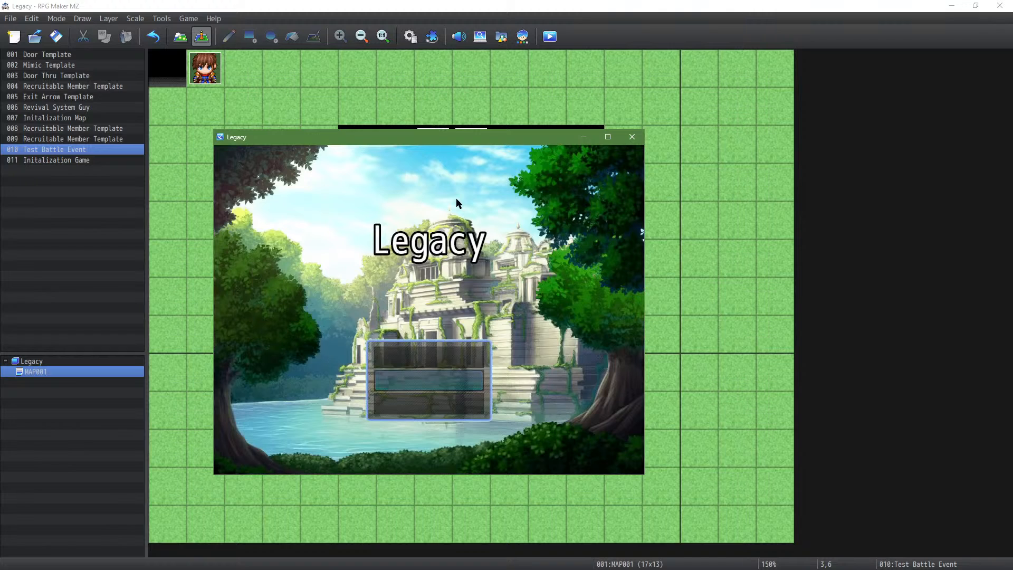
key("Return")
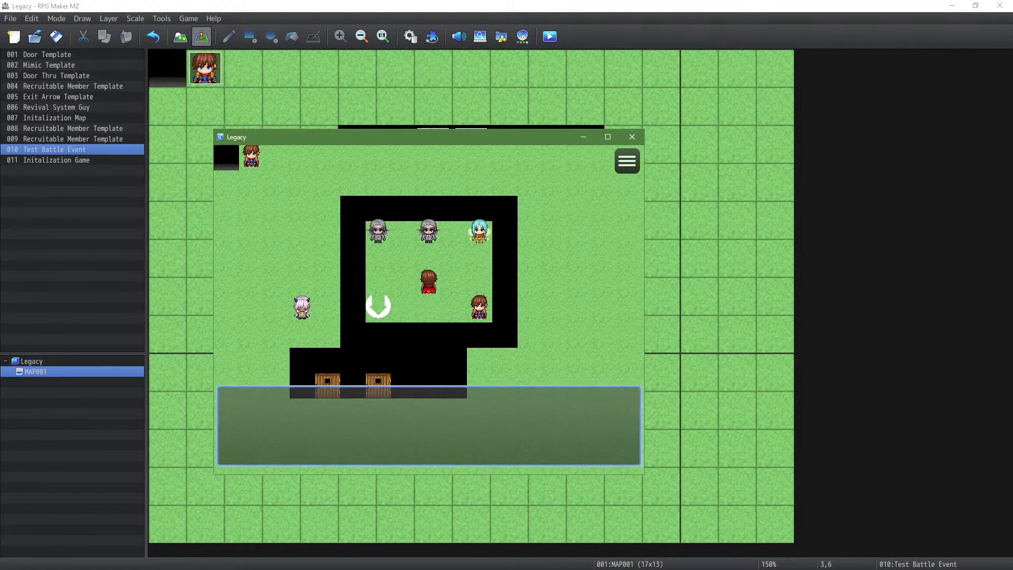
key("Return")
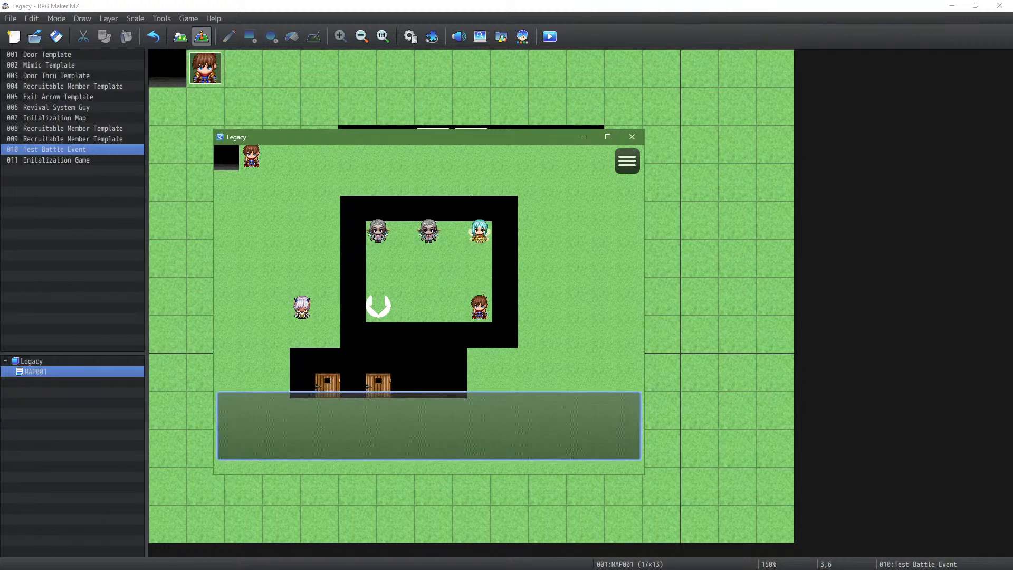
key("Return")
Step: Check the party and try the commands in the playtest's main menu, then close the playtest
key("Escape")
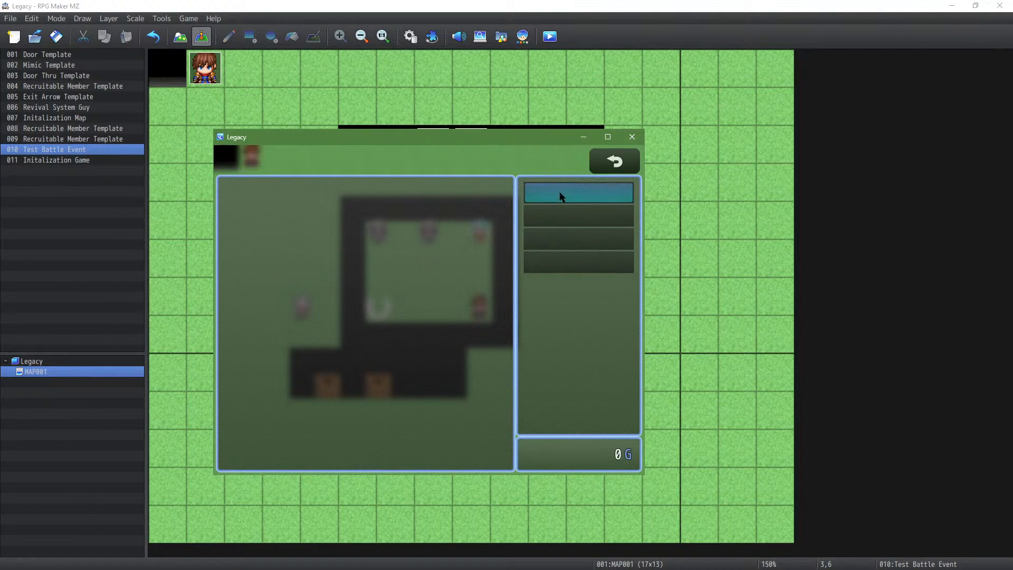
left_click(559, 231)
right_click(558, 229)
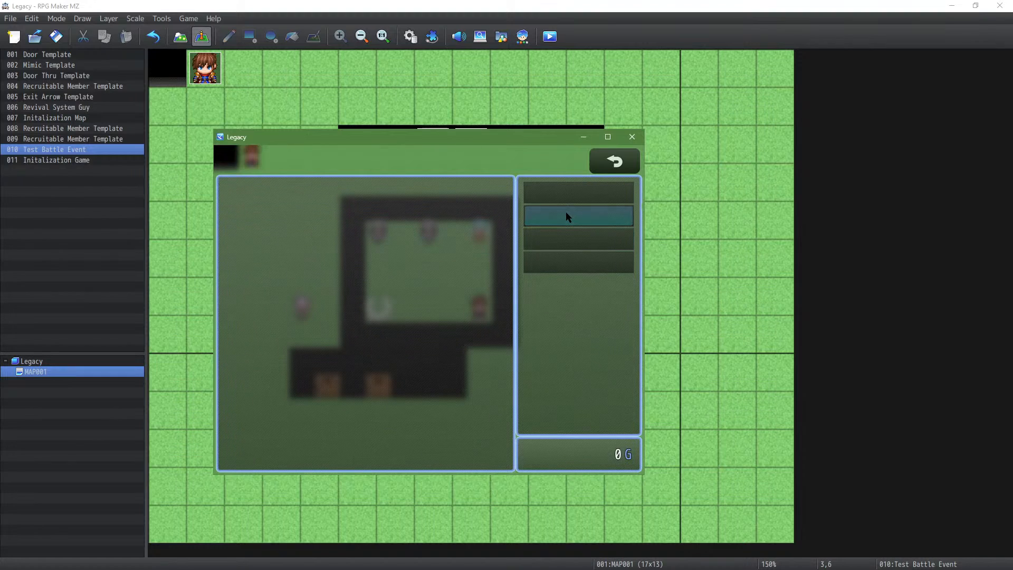
left_click(568, 215)
right_click(566, 218)
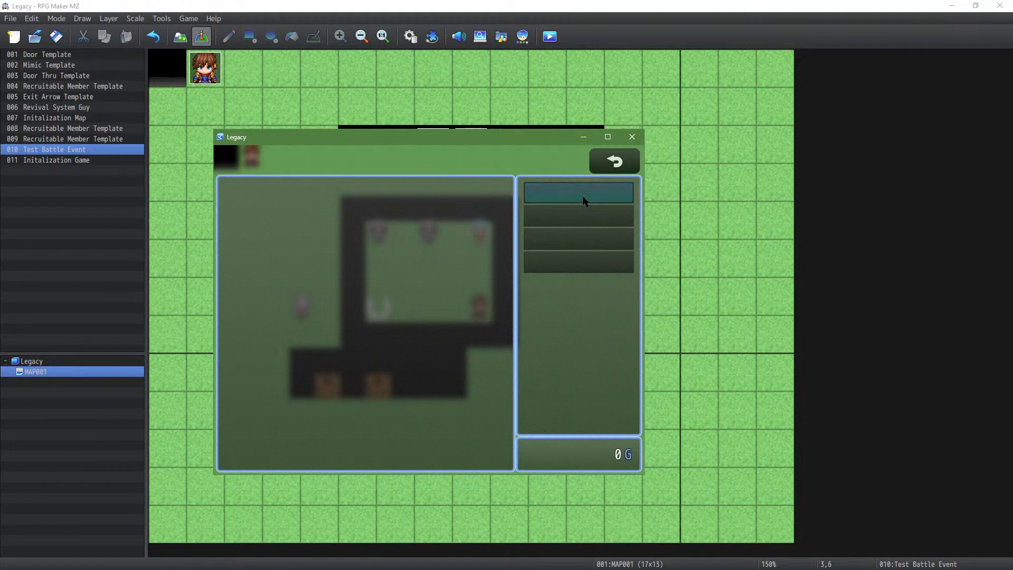
left_click(614, 162)
left_click(632, 137)
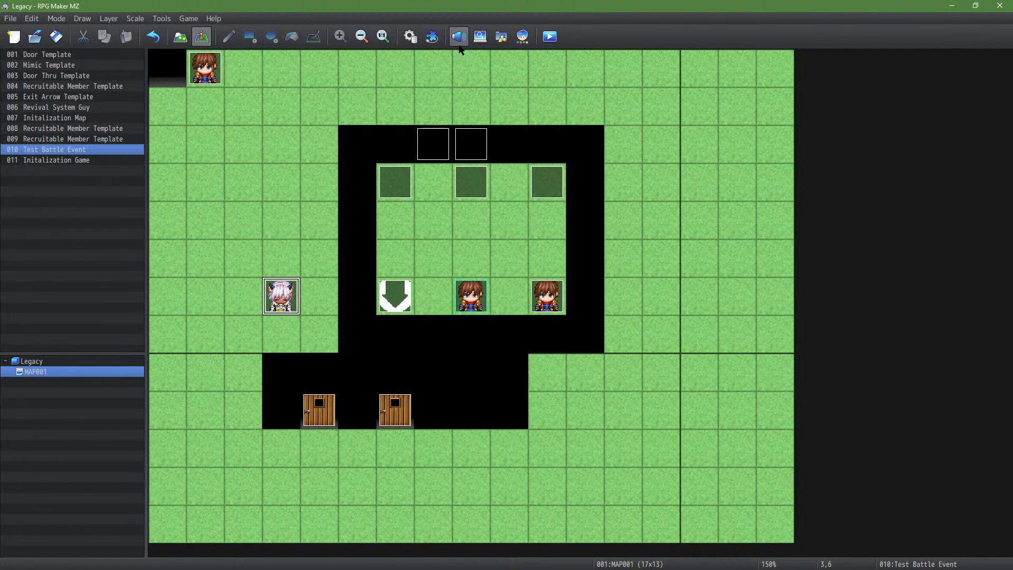
Step: Review the conditional branch in the EndOfRealWorldSecond common event, then close the database
left_click(410, 36)
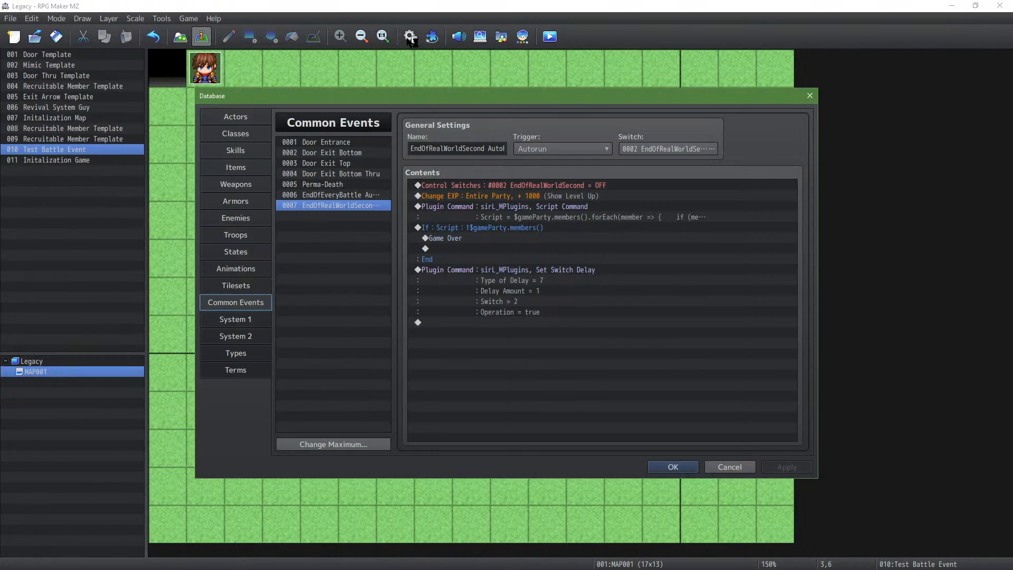
left_click(529, 232)
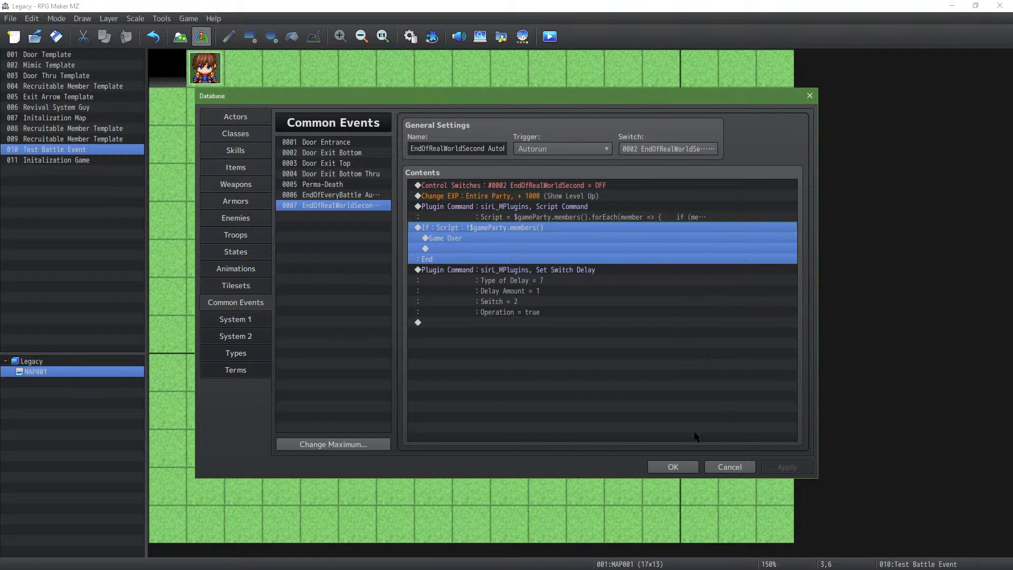
left_click(672, 466)
Step: Playtest a new game and check the starting party member's status in the main menu
left_click(551, 37)
left_click(483, 305)
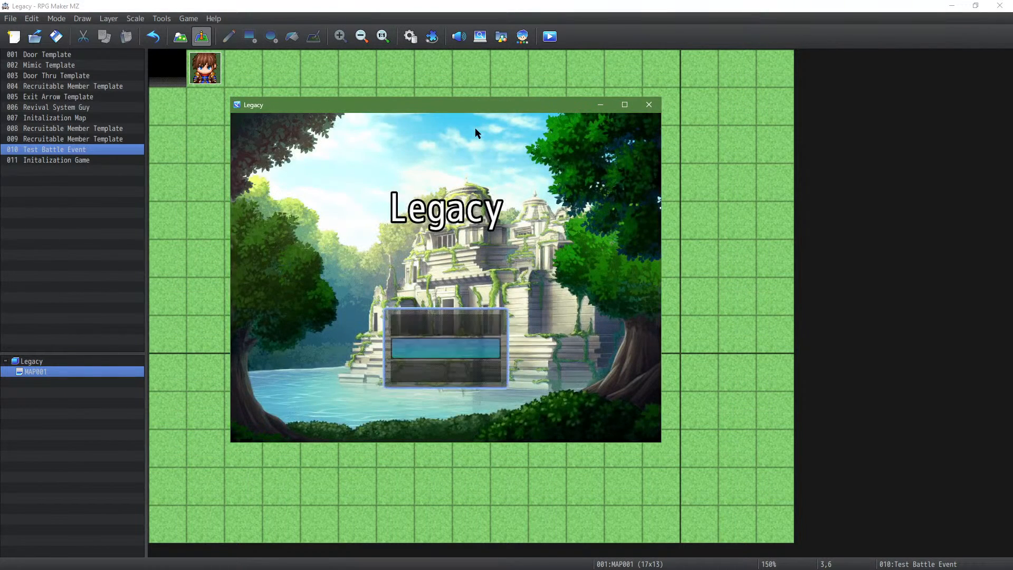
key("Up")
key("Return")
key("Escape")
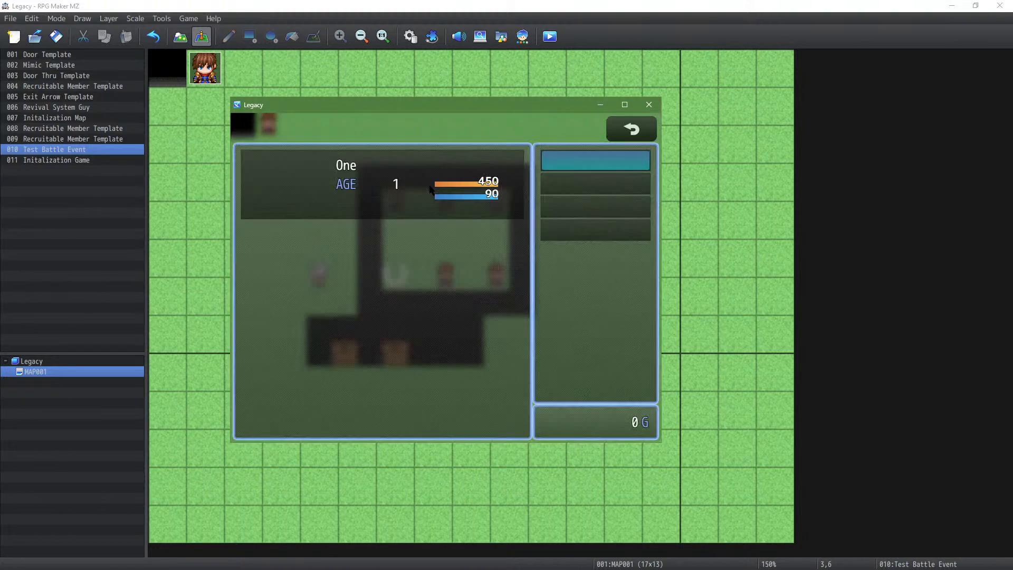
key("Escape")
Step: Move the character to just below the middle recruitable member, dismiss the messages and recheck the party in the main menu
left_click(452, 231)
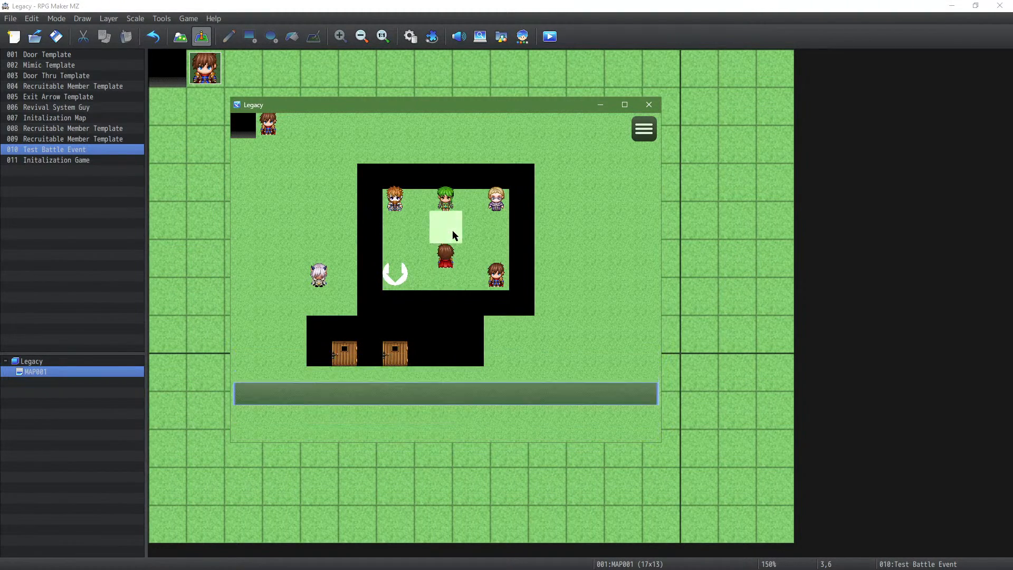
key("Escape")
key("Escape")
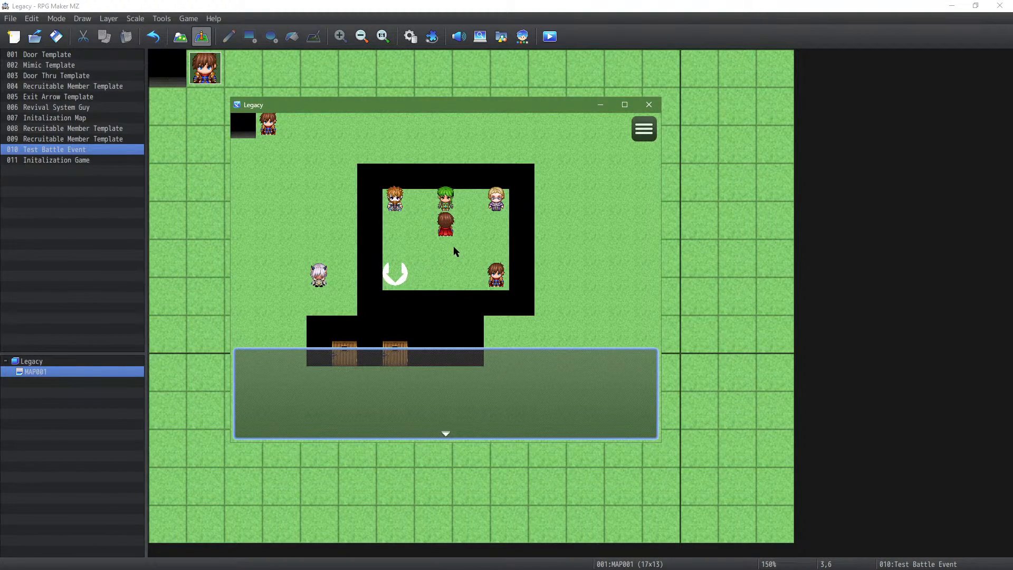
key("Escape")
key("Escape")
key("Escape")
key("Escape")
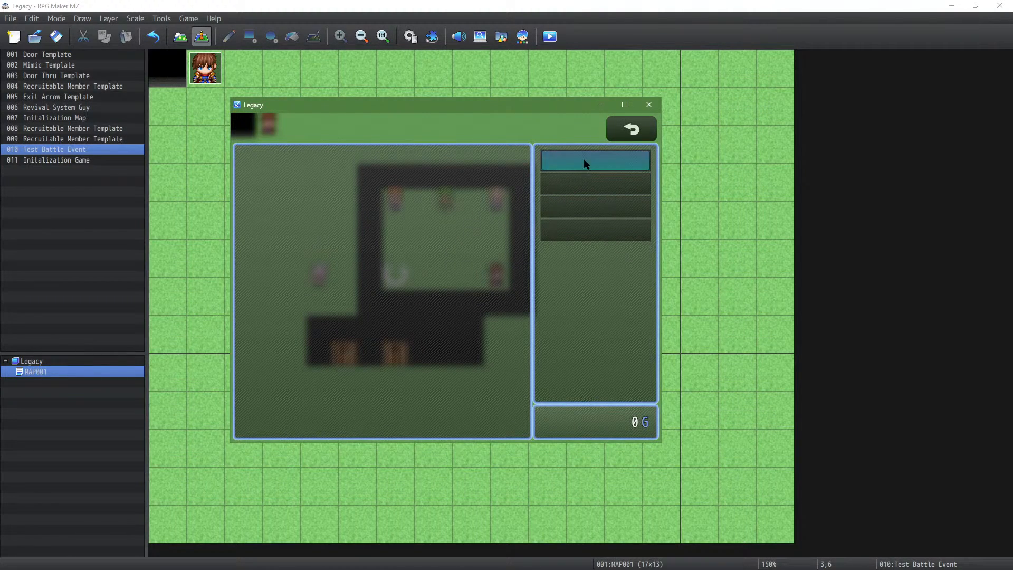
key("Escape")
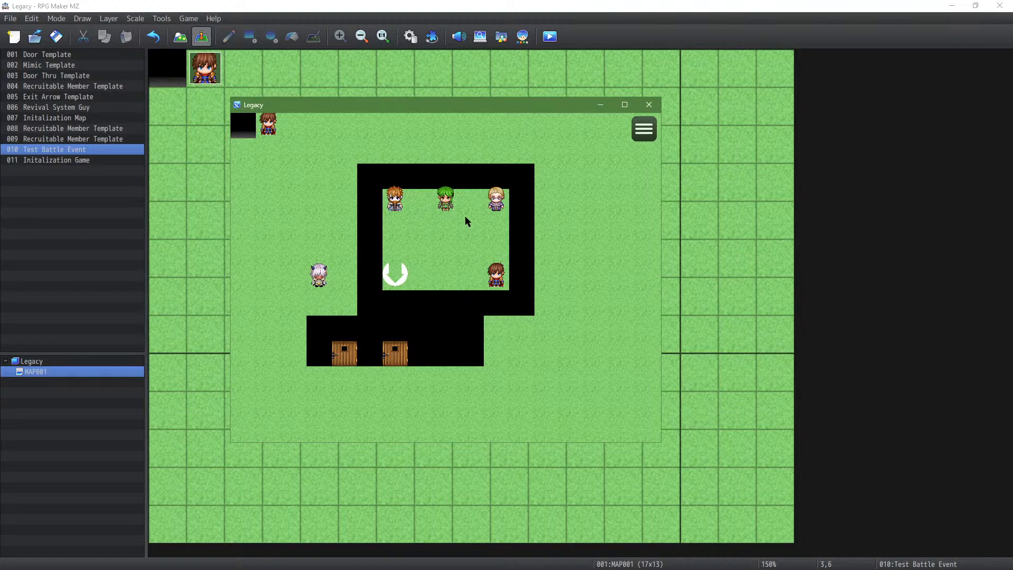
Step: Open the playtest's developer console and evaluate $gameParty.members()
key("F12")
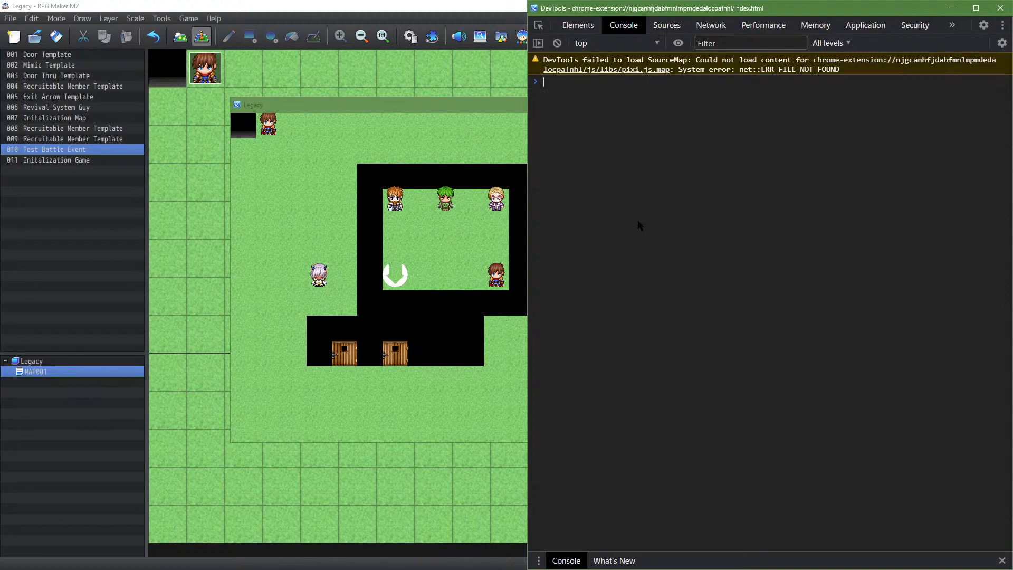
type("$gameParty")
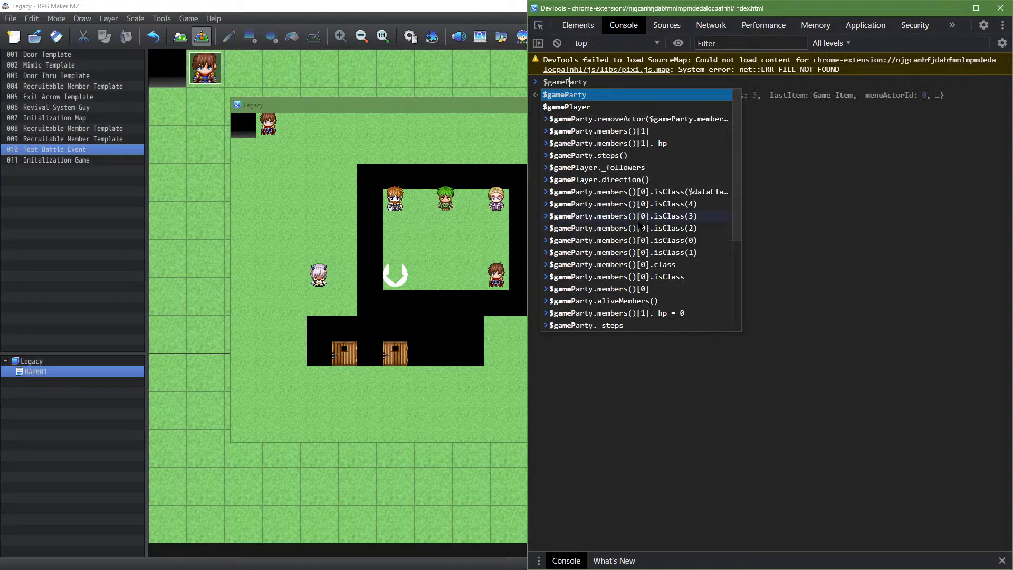
key("Return")
type(".members")
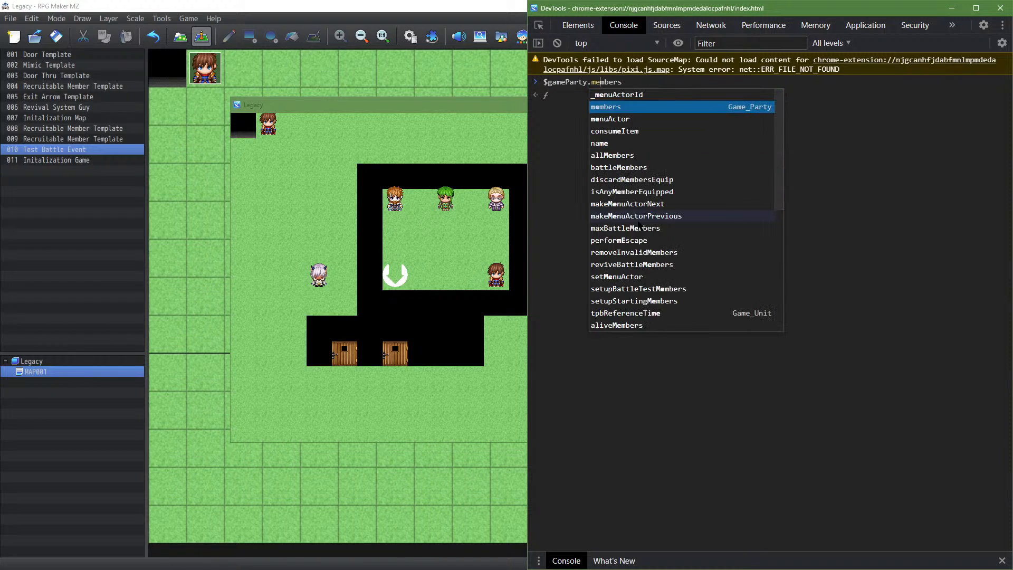
type("()")
key("Return")
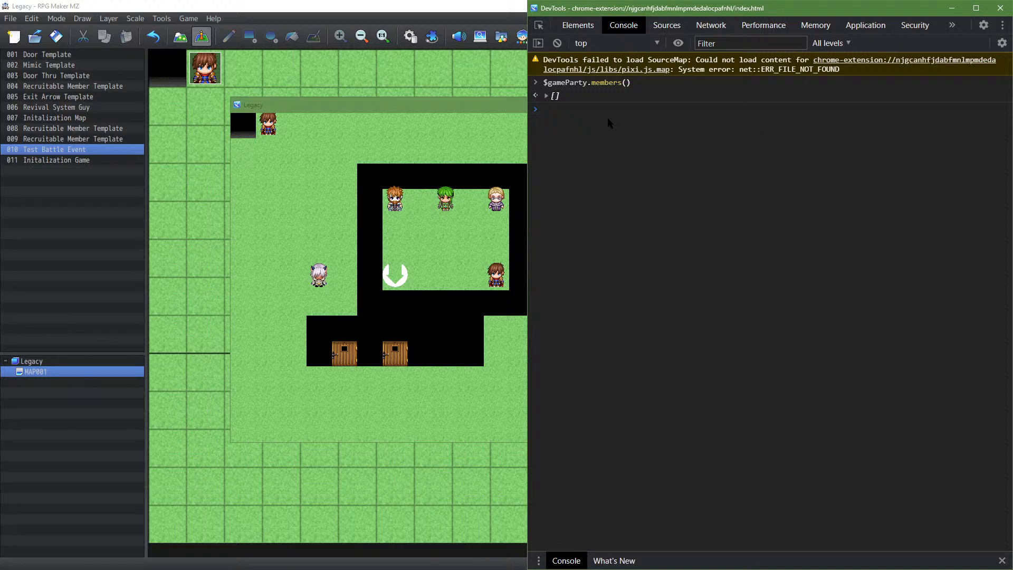
Step: Evaluate the negated expression !$gameParty.members() in the console
key("Up")
key("Home")
type("!")
key("Return")
Step: Evaluate Boolean($gameParty.members()) in the console, then close the console and the playtest
key("Up")
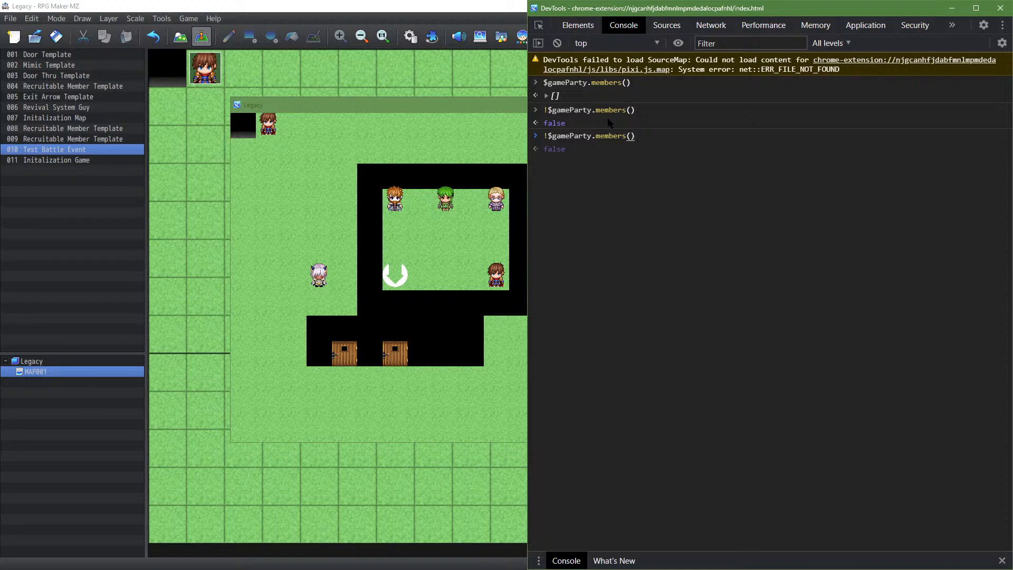
key("Home")
key("Right")
key("Delete")
key("BackSpace")
type("$")
type("Boolean(")
type(")")
key("Return")
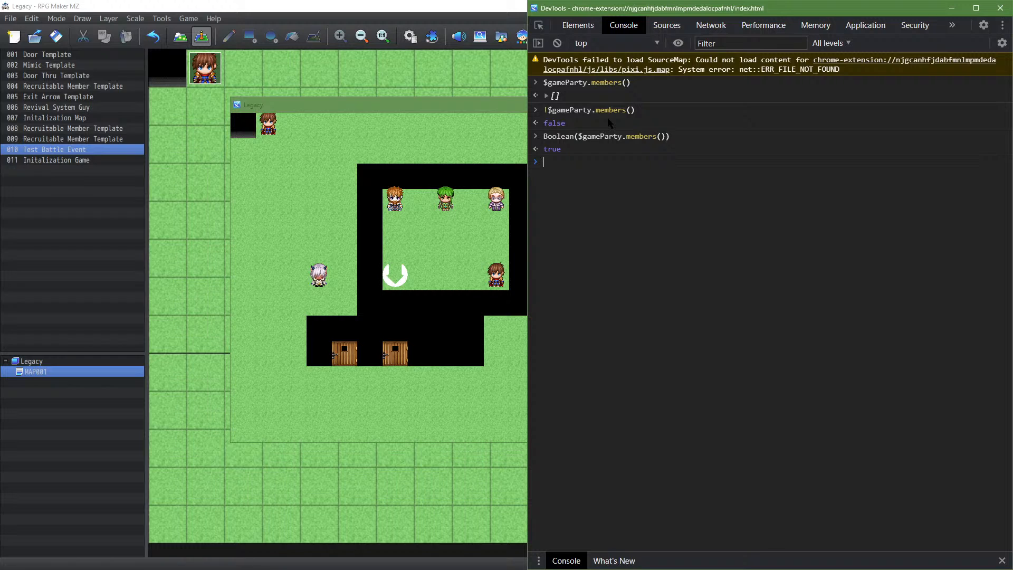
left_click(1000, 8)
left_click(640, 108)
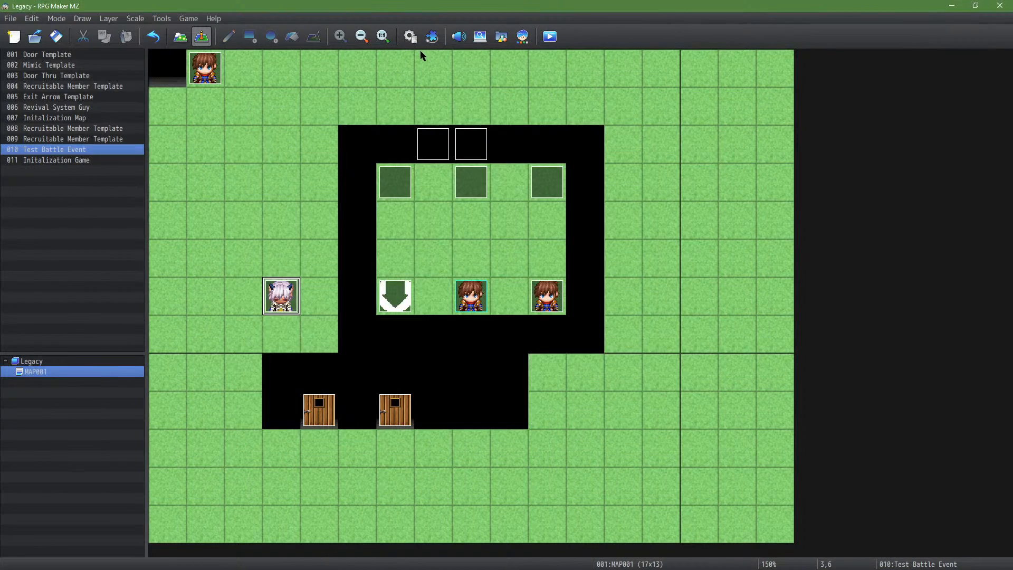
Step: Change the conditional branch script in the EndOfRealWorldSecond common event to !$gameParty.members().length
left_click(410, 38)
left_click(524, 211)
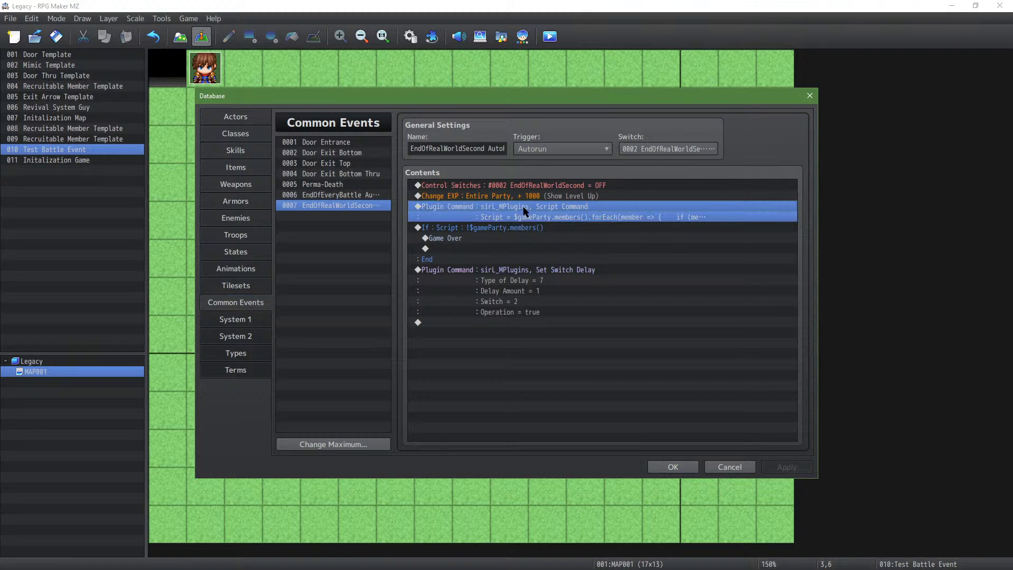
double_click(516, 228)
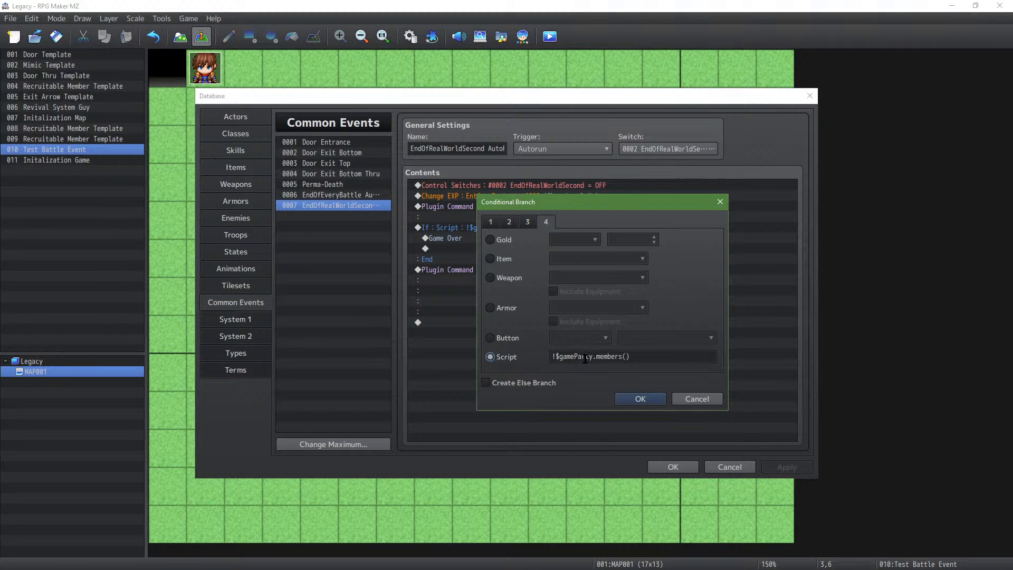
left_click(646, 352)
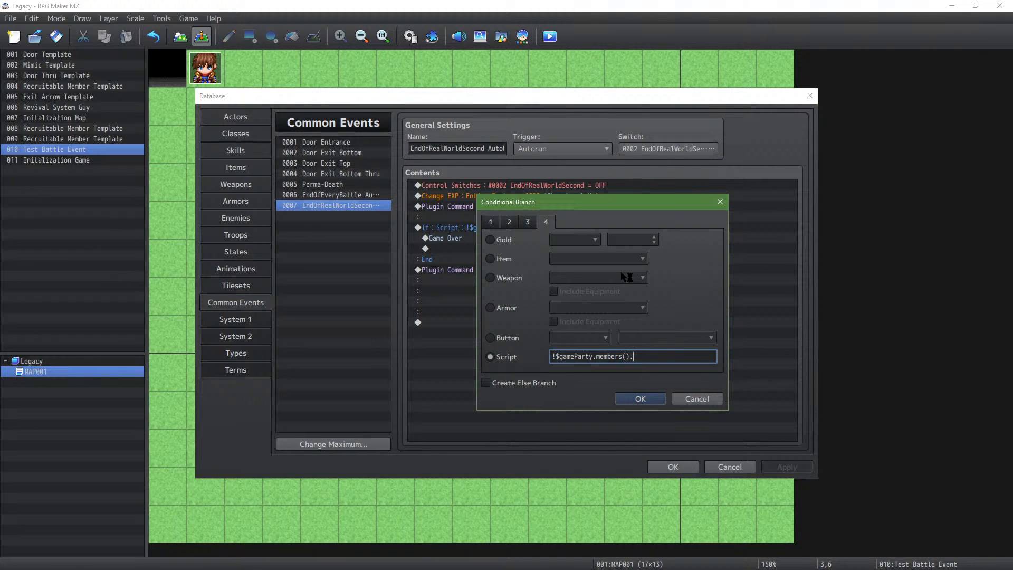
type("length")
left_click(640, 398)
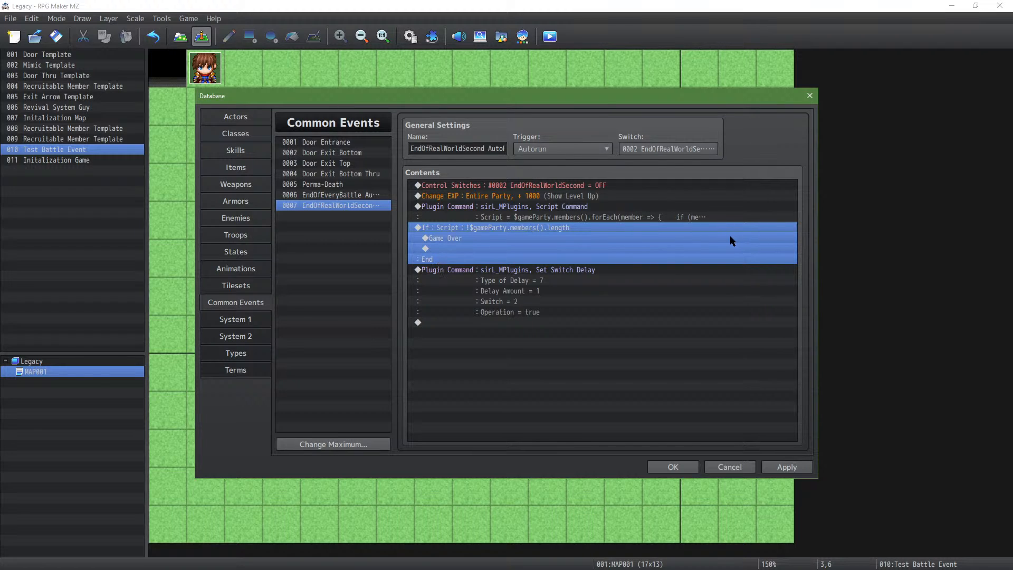
Step: Check actor One's maximum level and accept the database changes
left_click(566, 208)
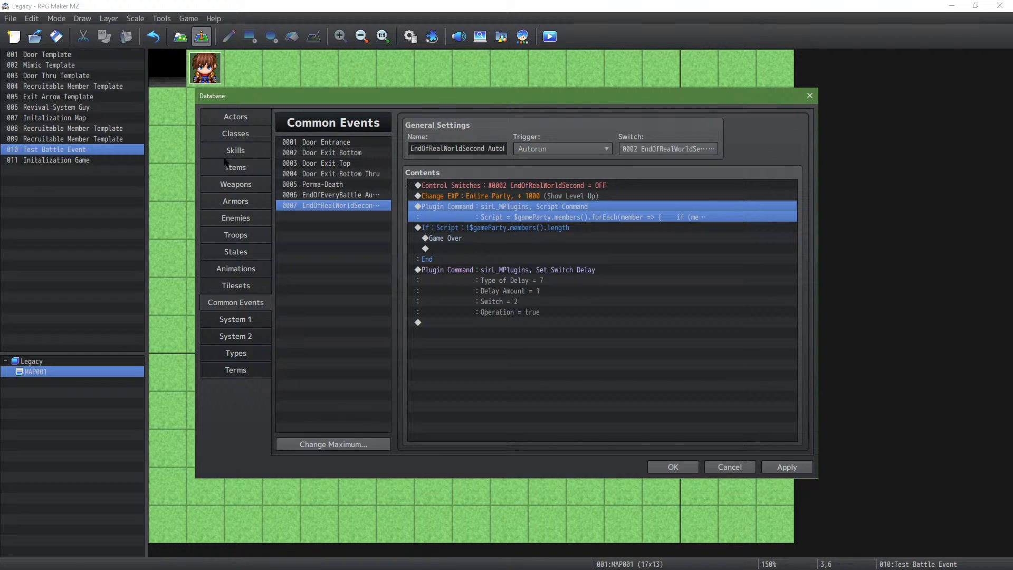
left_click(234, 131)
left_click(233, 123)
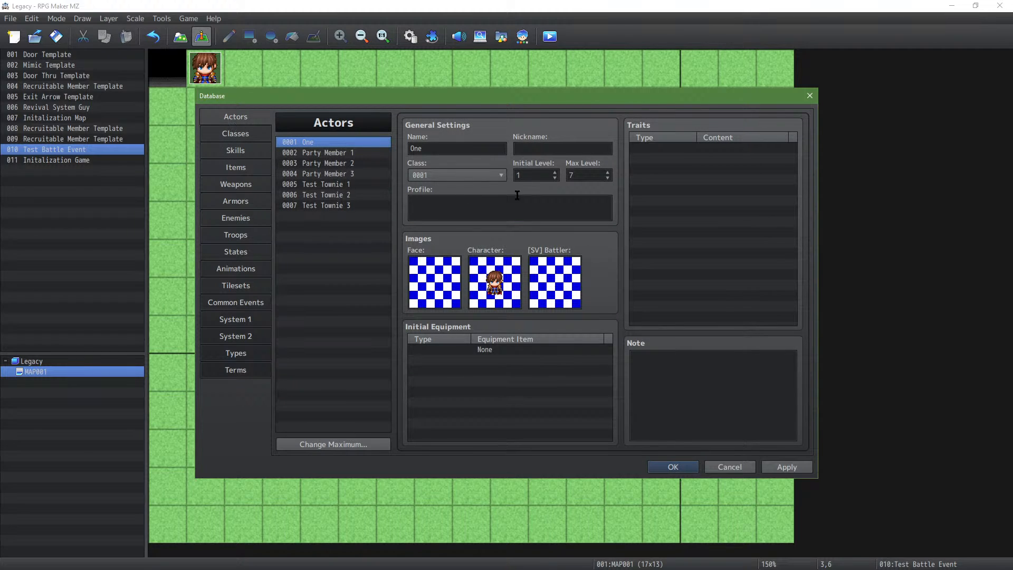
double_click(572, 175)
left_click(678, 466)
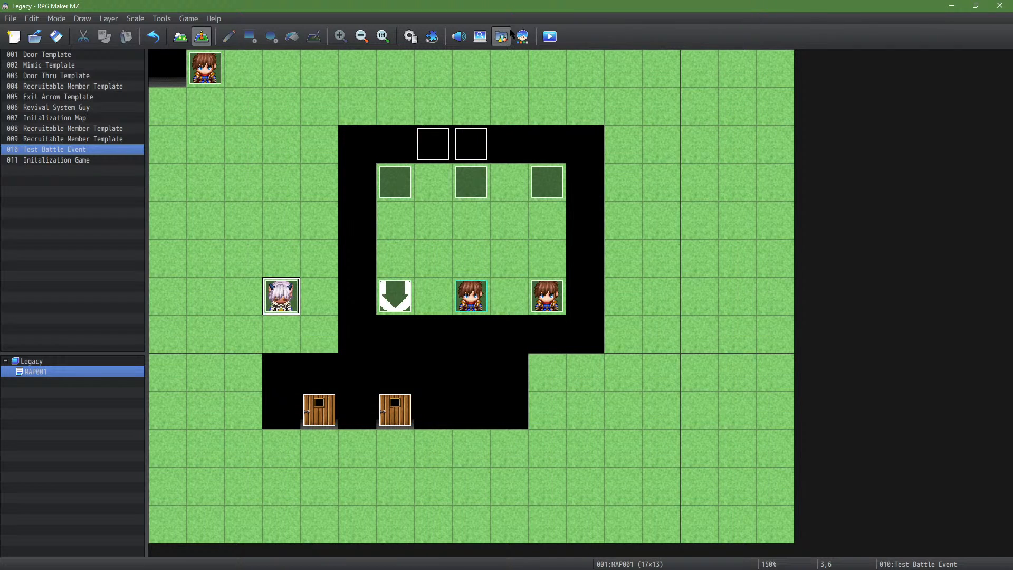
Step: Save the changes, playtest a new game while dismissing its messages to test the empty-party check, then close the playtest
left_click(549, 36)
left_click(499, 308)
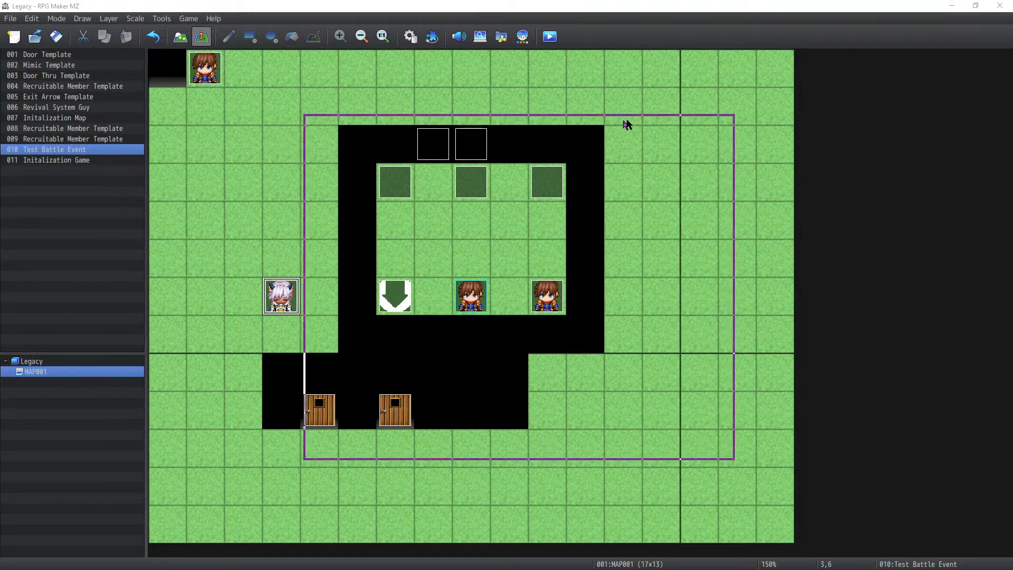
key("Up")
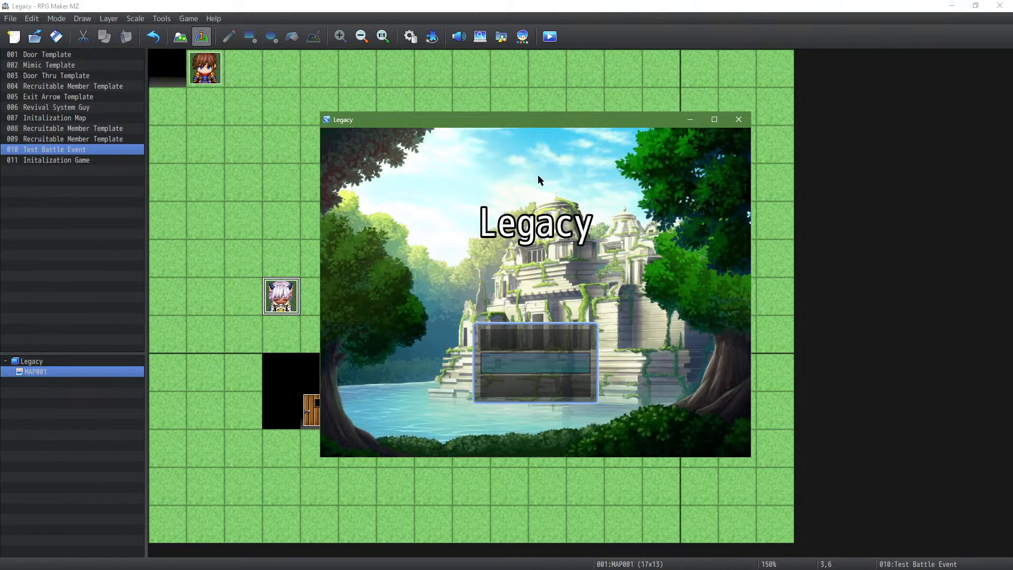
key("Return")
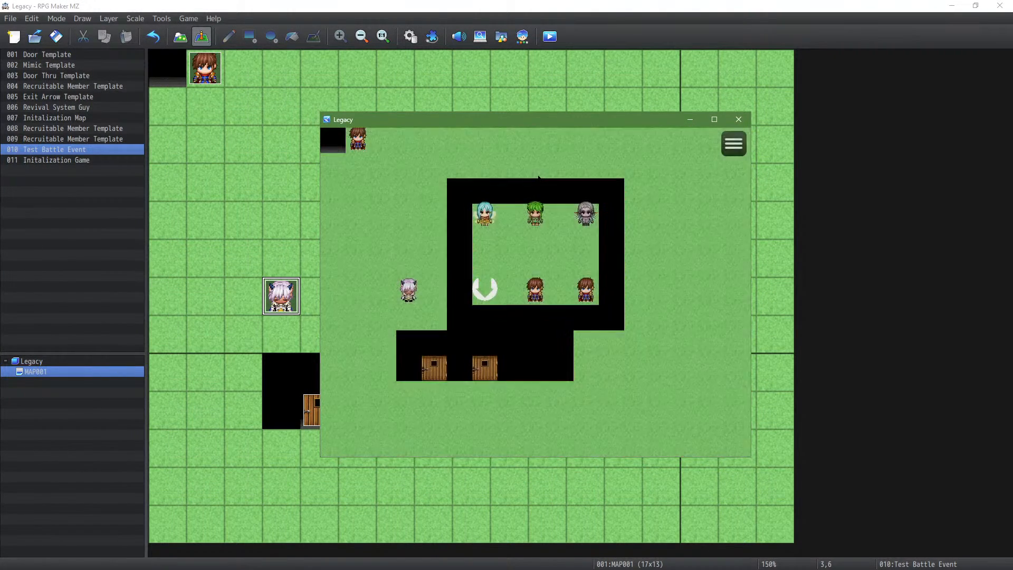
key("Return")
key("Return")
key("Return")
key("Return")
key("Return")
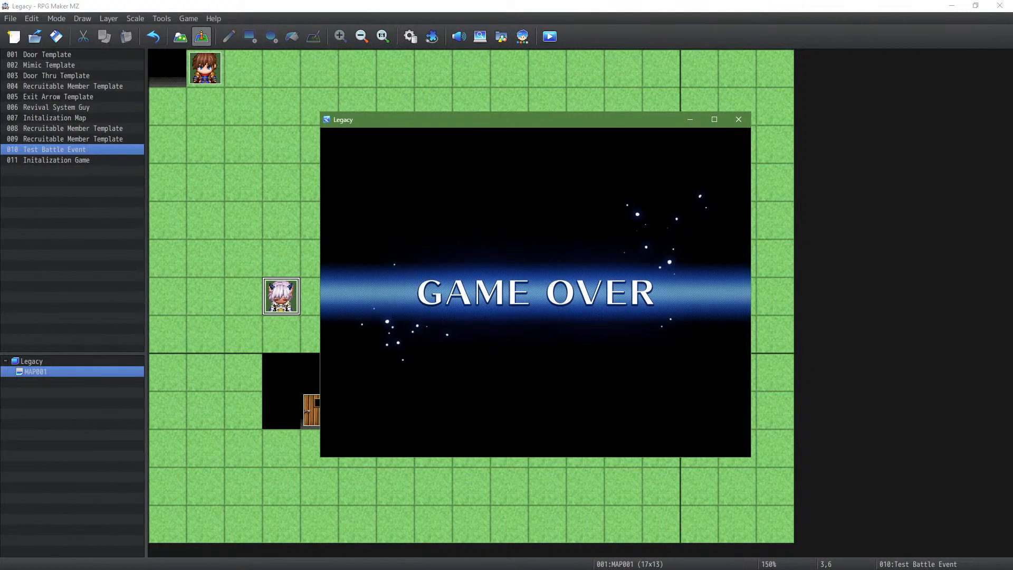
left_click(739, 119)
left_click(416, 33)
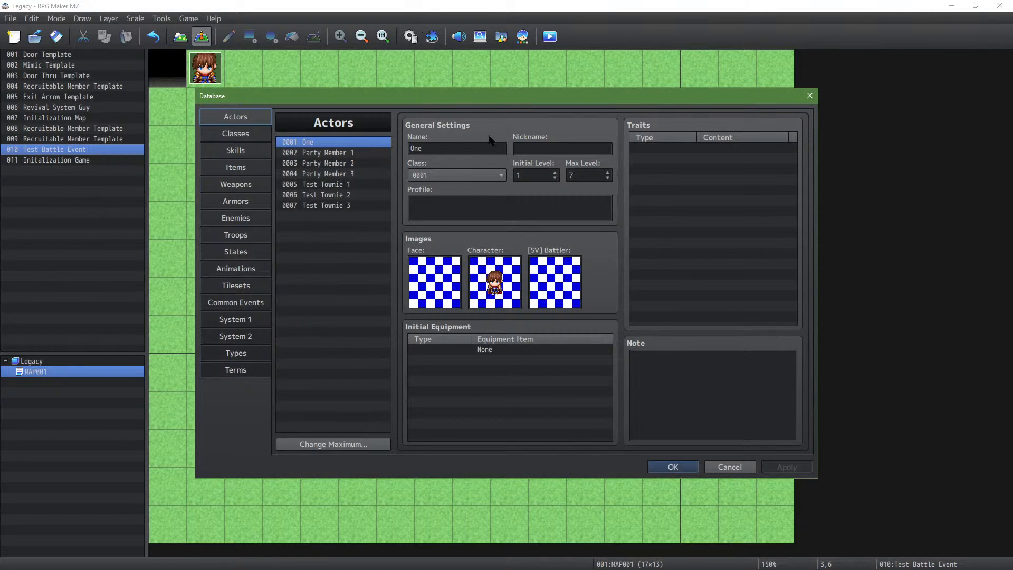
left_click(673, 467)
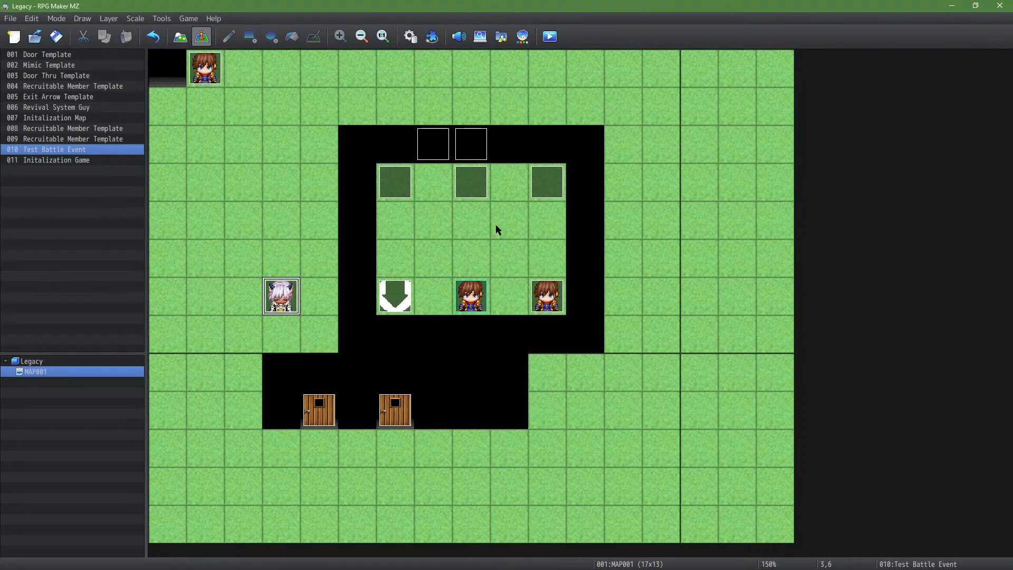
left_click(433, 37)
left_click(582, 450)
Step: Review the member-removal script in the Script Command plugin command of the EndOfRealWorldSecond common event
left_click(410, 36)
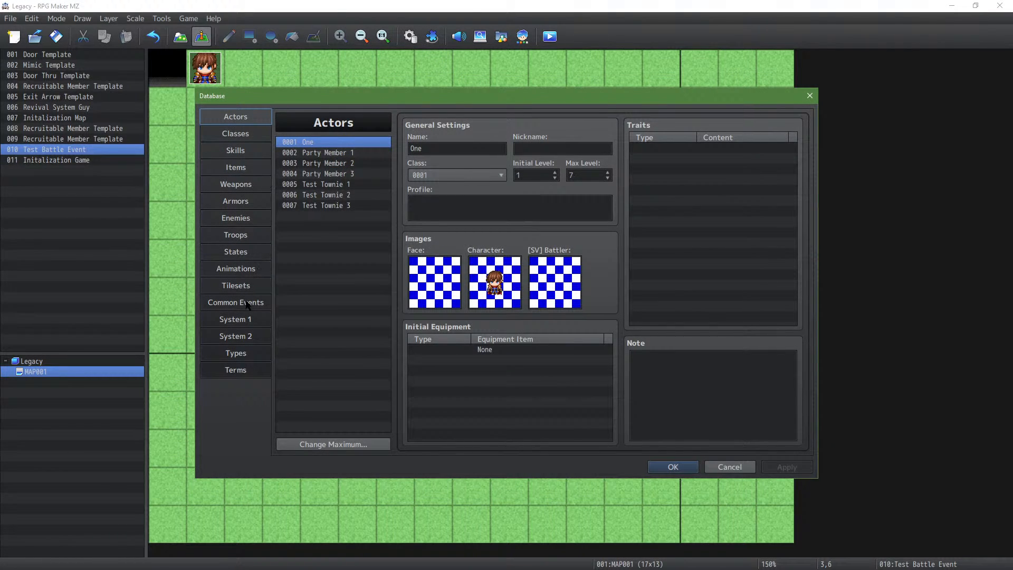
left_click(252, 302)
left_click(546, 218)
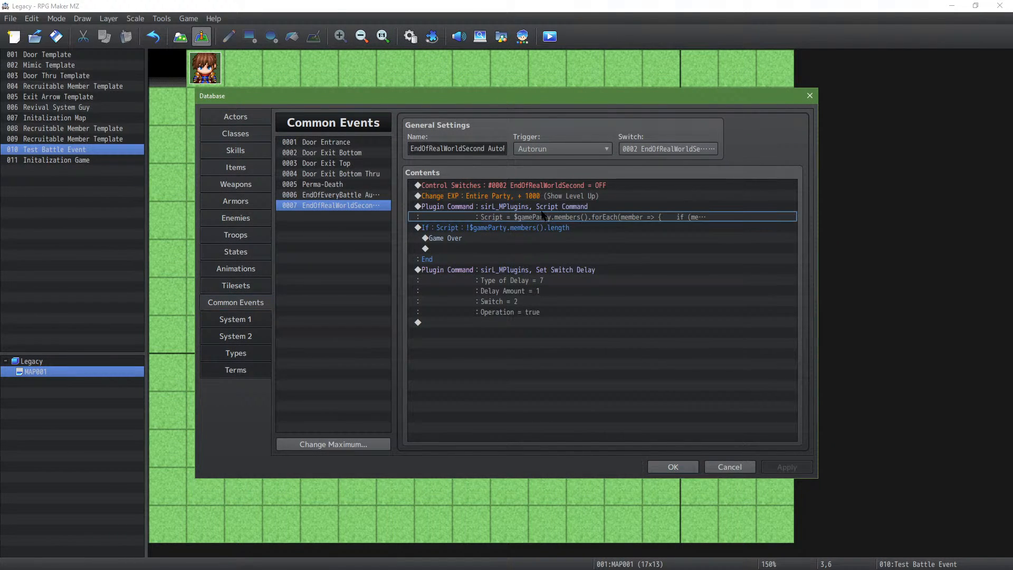
double_click(532, 209)
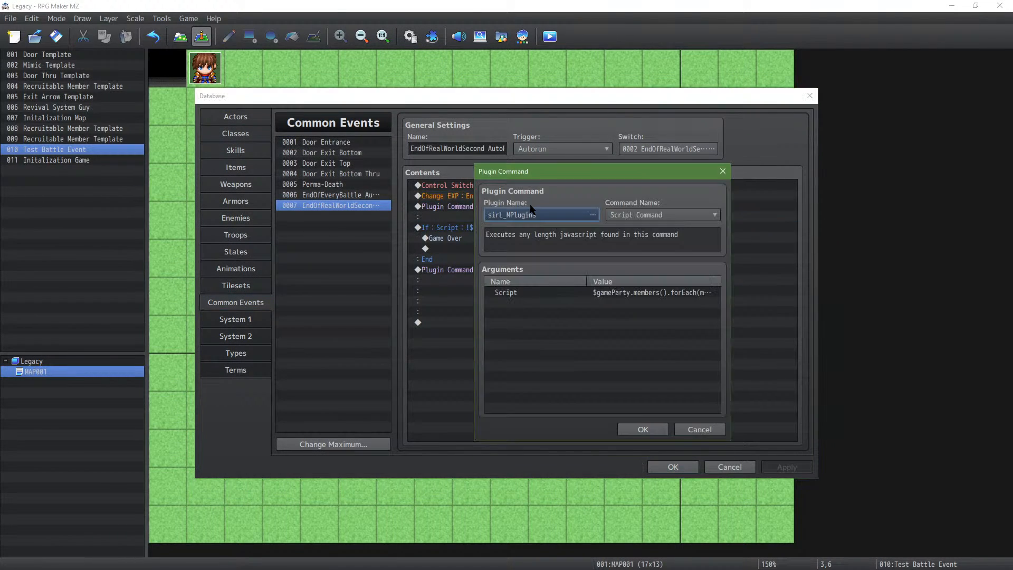
double_click(564, 291)
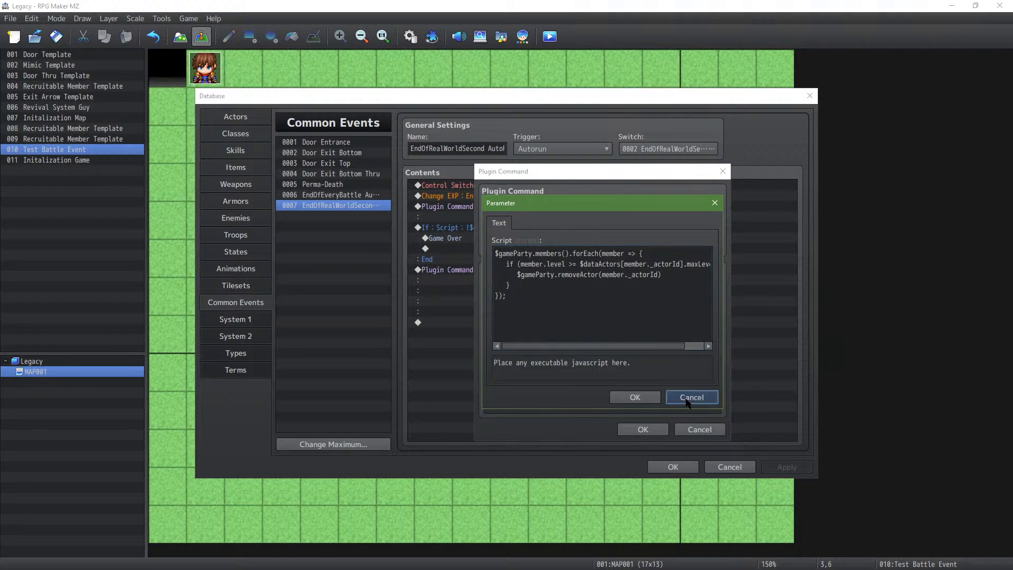
left_click(691, 397)
left_click(643, 429)
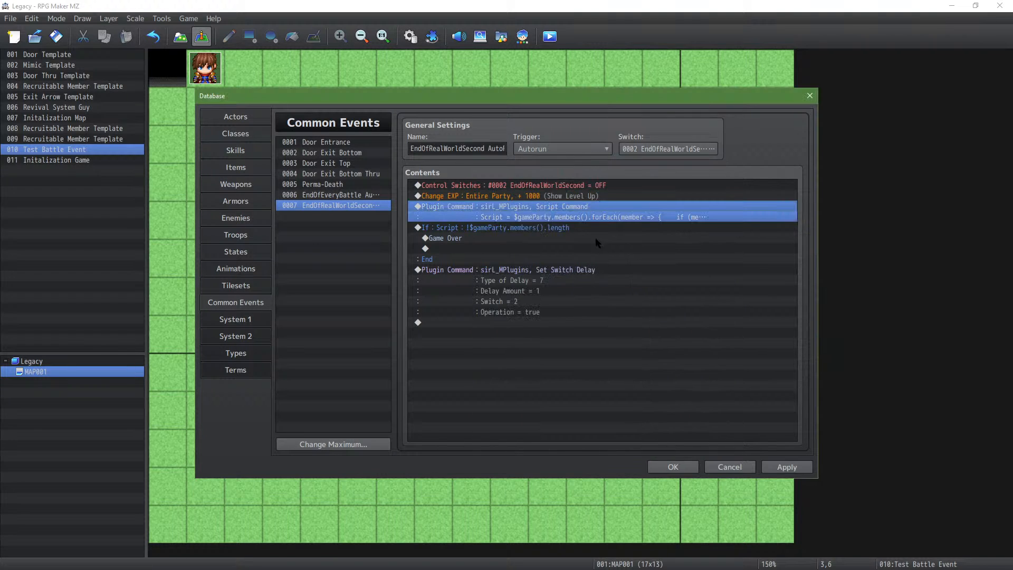
Step: Review the Change EXP command in the EndOfRealWorldSecond event and apply the database changes
double_click(567, 196)
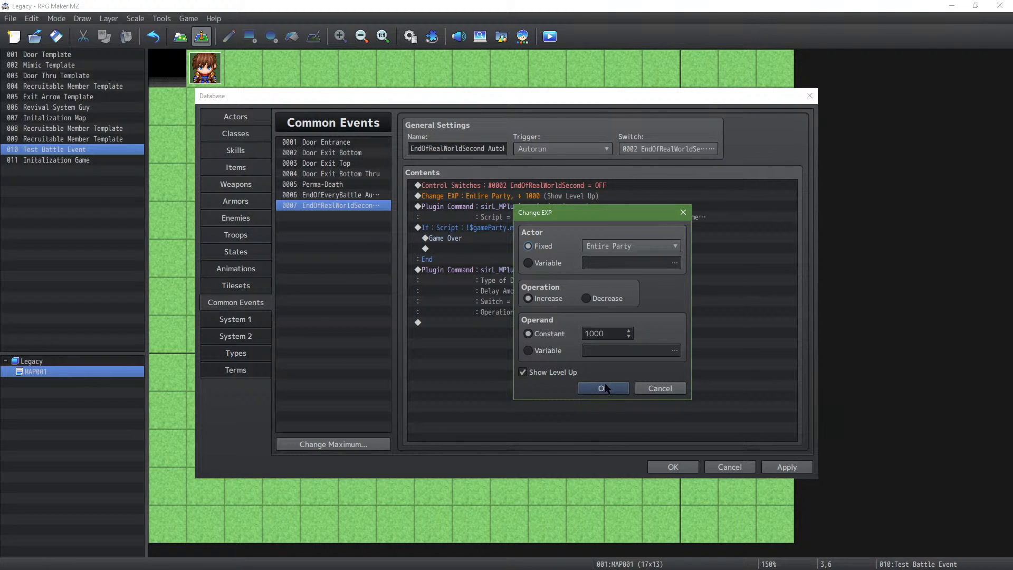
left_click(602, 389)
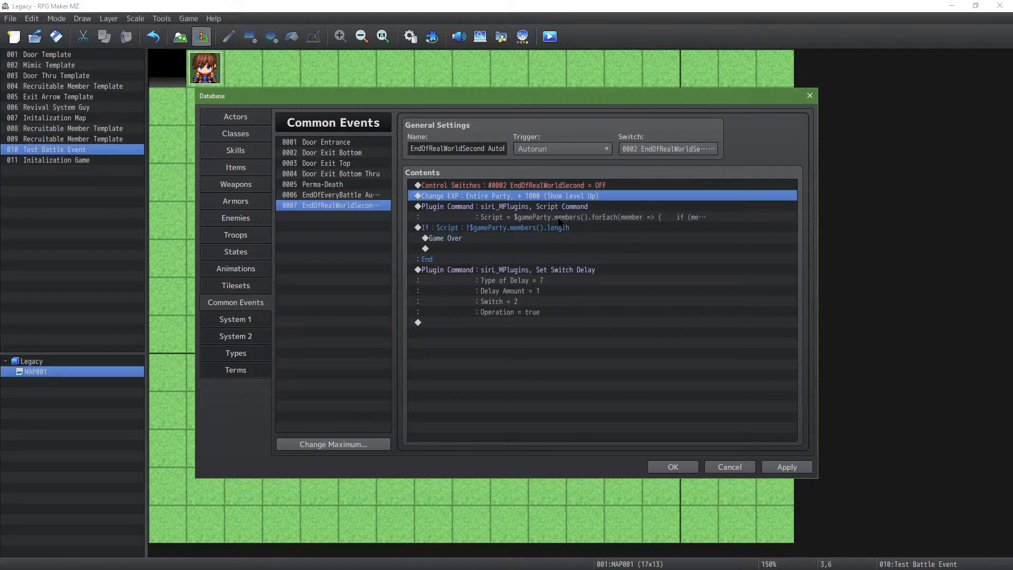
left_click(786, 467)
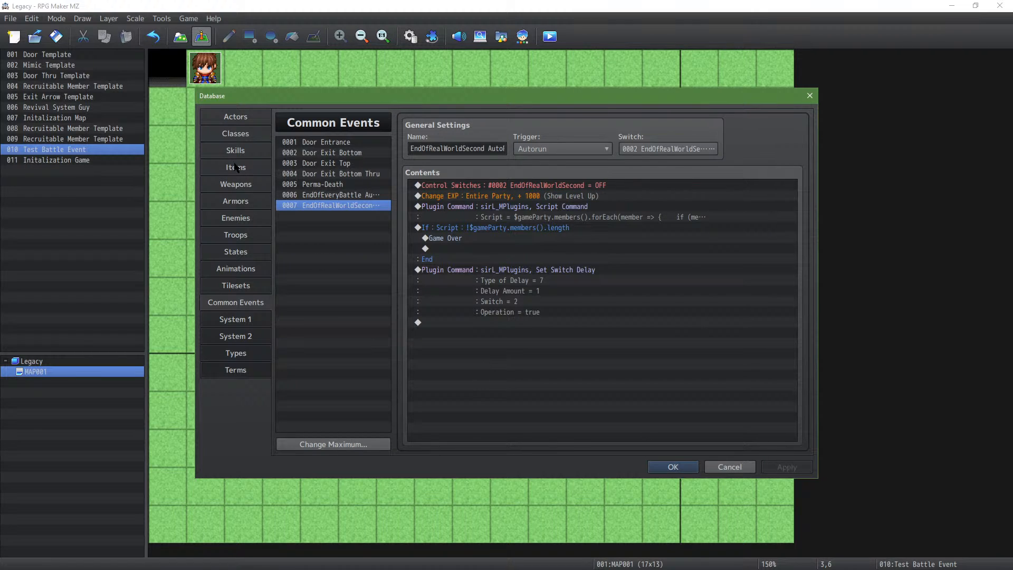
Step: Compare the maximum levels of actors Party Member 1 and One, then close the database
left_click(247, 119)
left_click(359, 155)
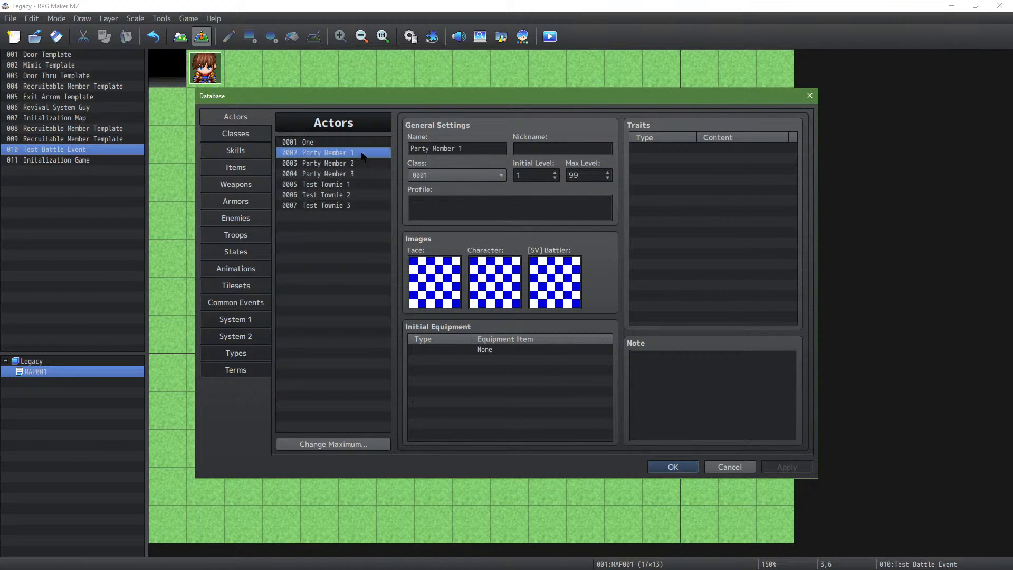
left_click(360, 144)
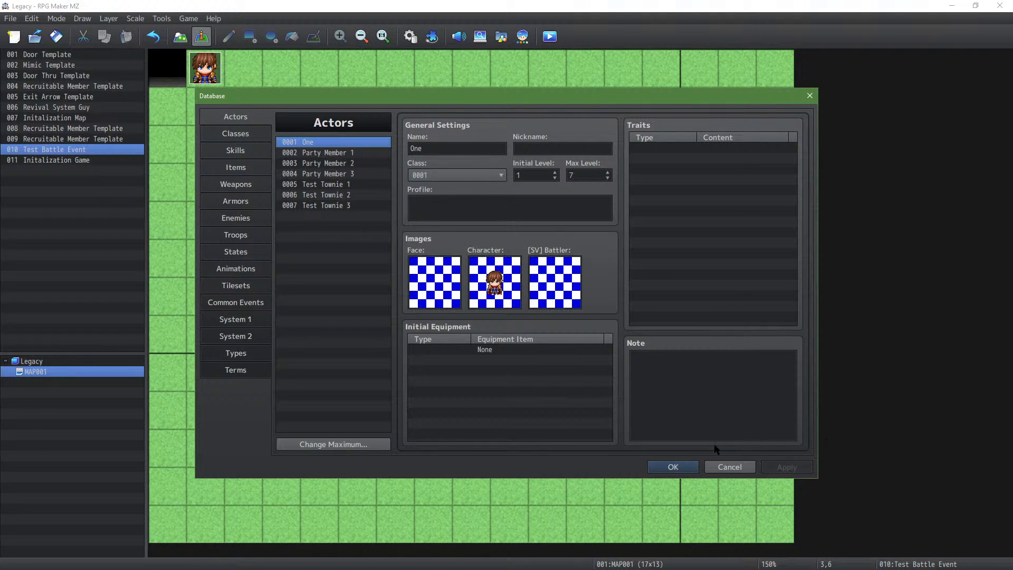
left_click(675, 469)
Step: Save the changes to the game and start a new game in a playtest
left_click(549, 36)
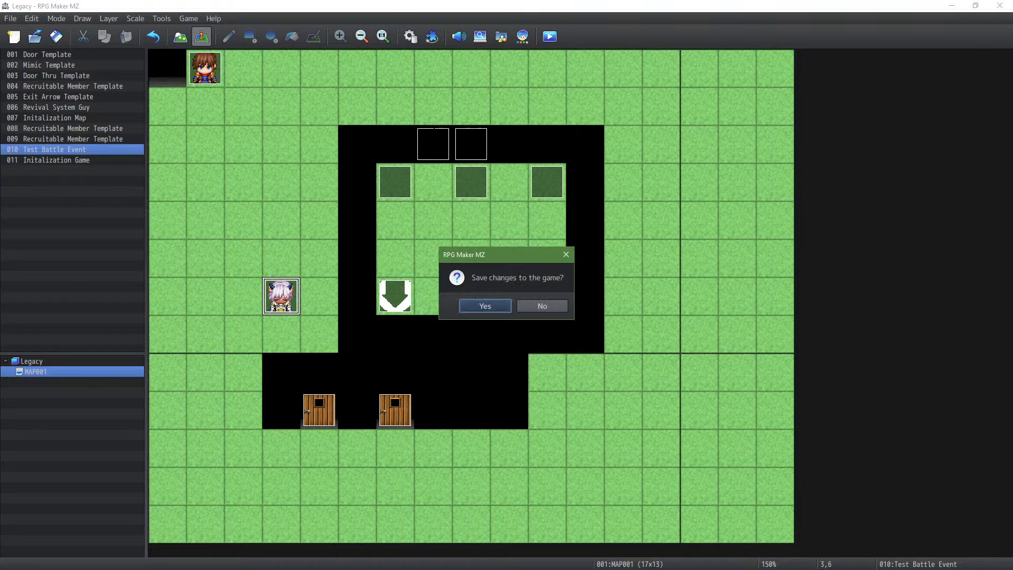
left_click(469, 305)
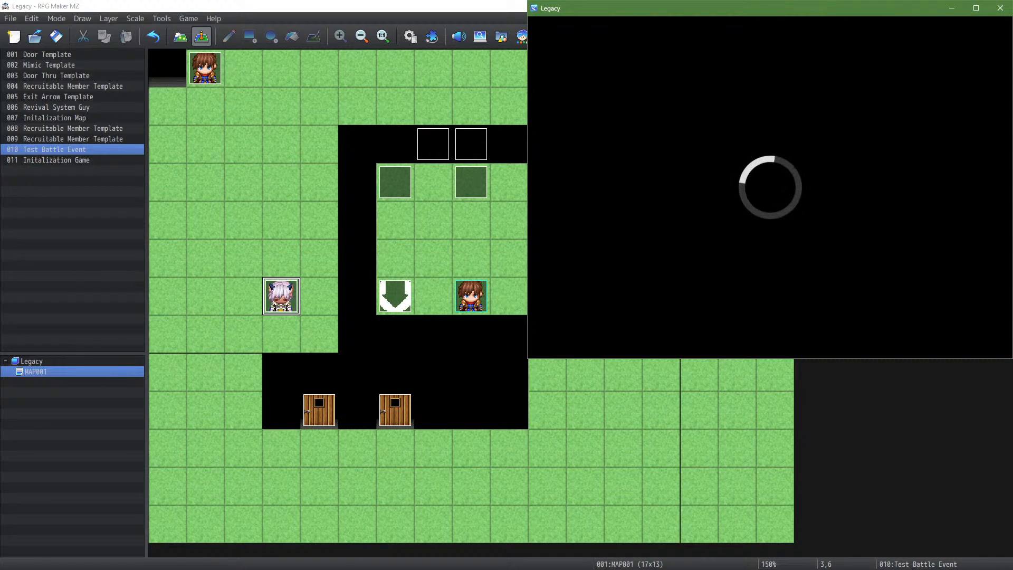
key("Return")
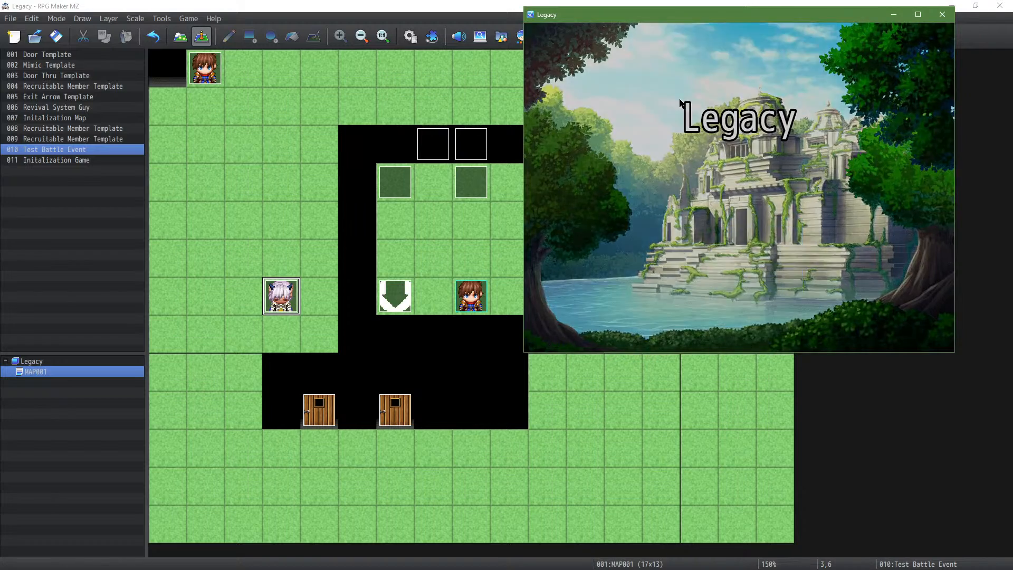
Step: Recruit the middle character of the room's upper row in the playtest and check the party menu
left_click(733, 115)
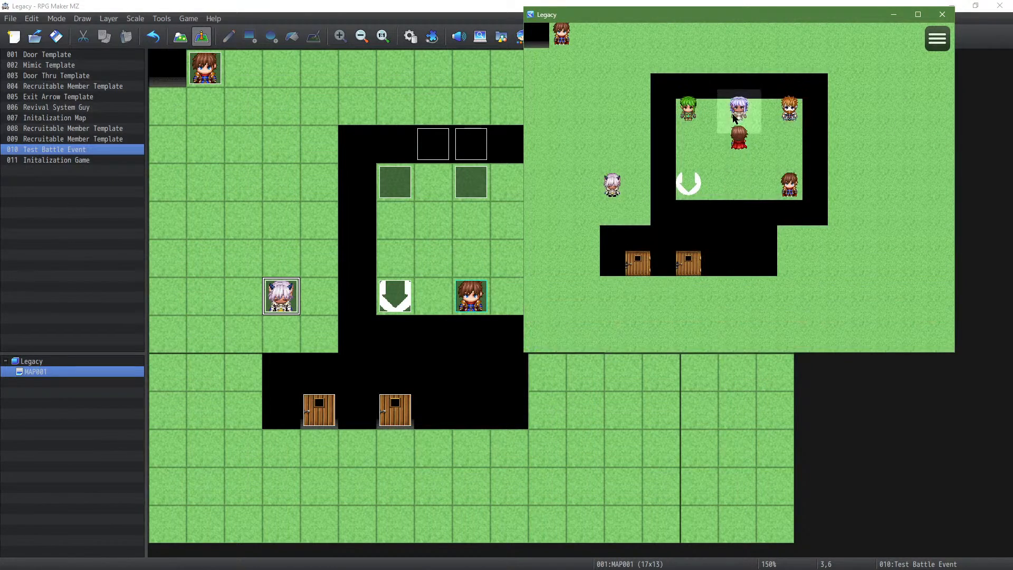
left_click(733, 115)
left_click(698, 139)
left_click(701, 144)
left_click(702, 148)
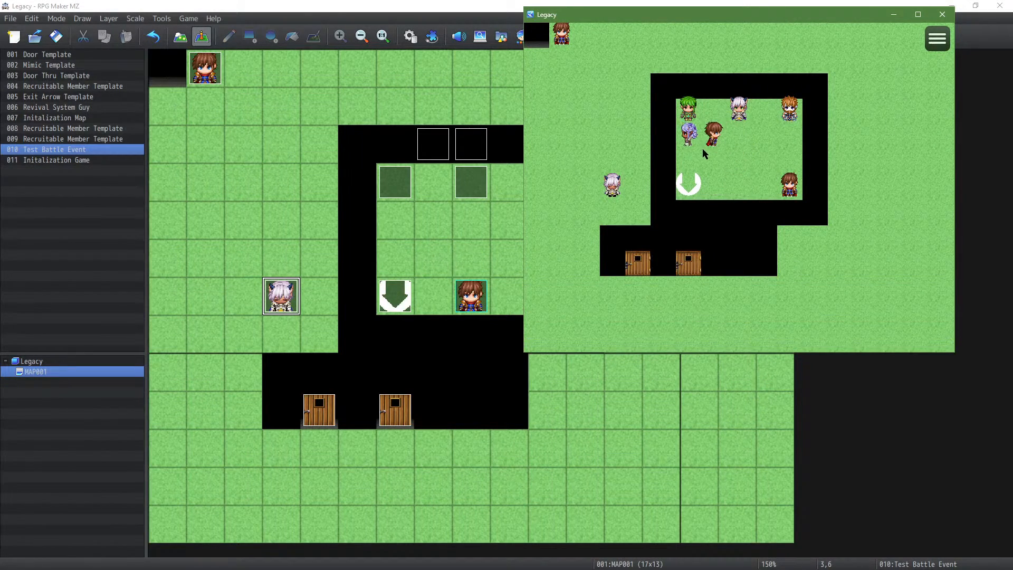
left_click(721, 160)
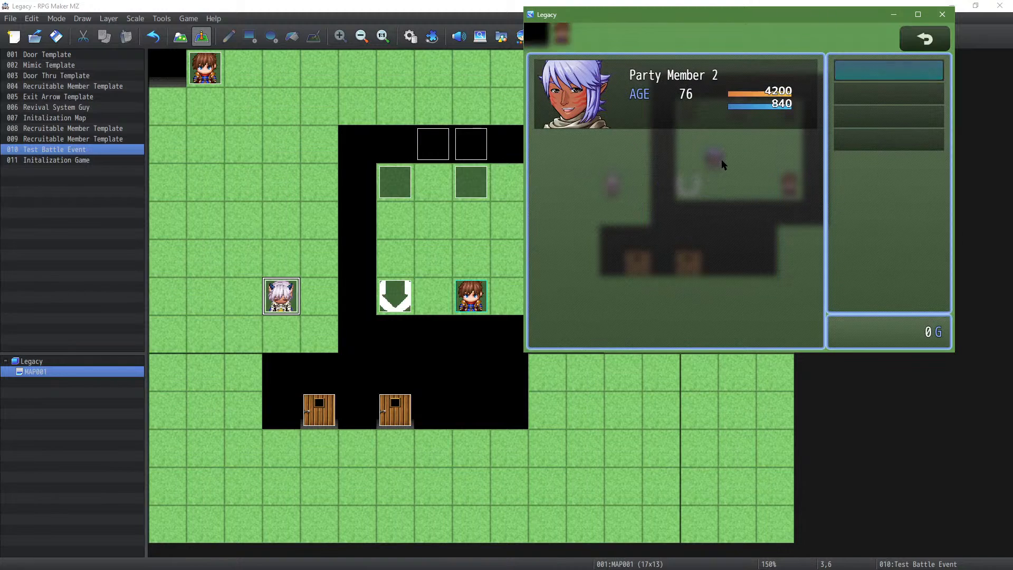
right_click(721, 160)
right_click(723, 156)
Step: Leave the room through the exit arrow and walk the party around its outside
left_click(686, 184)
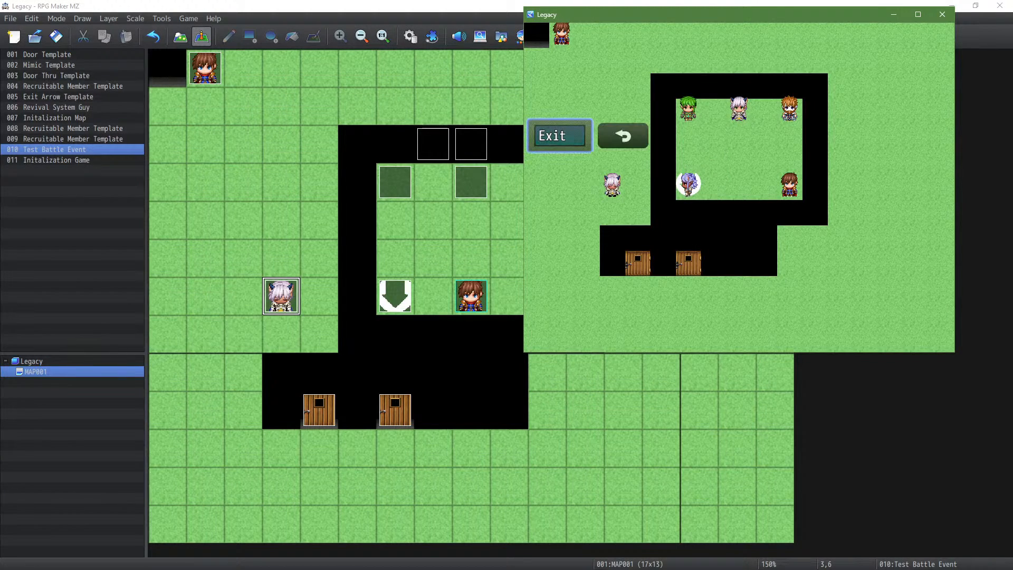
left_click(536, 139)
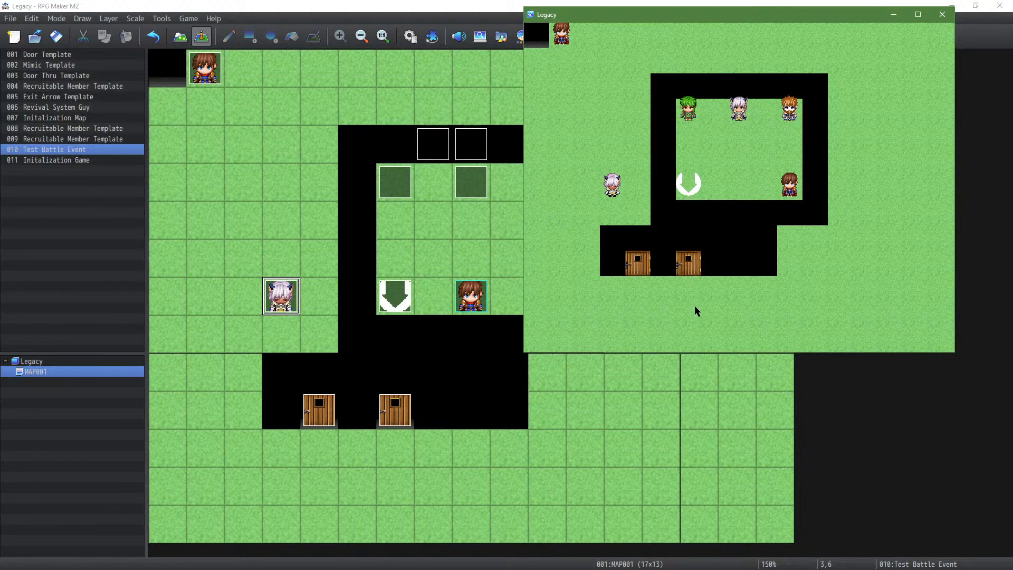
left_click(813, 261)
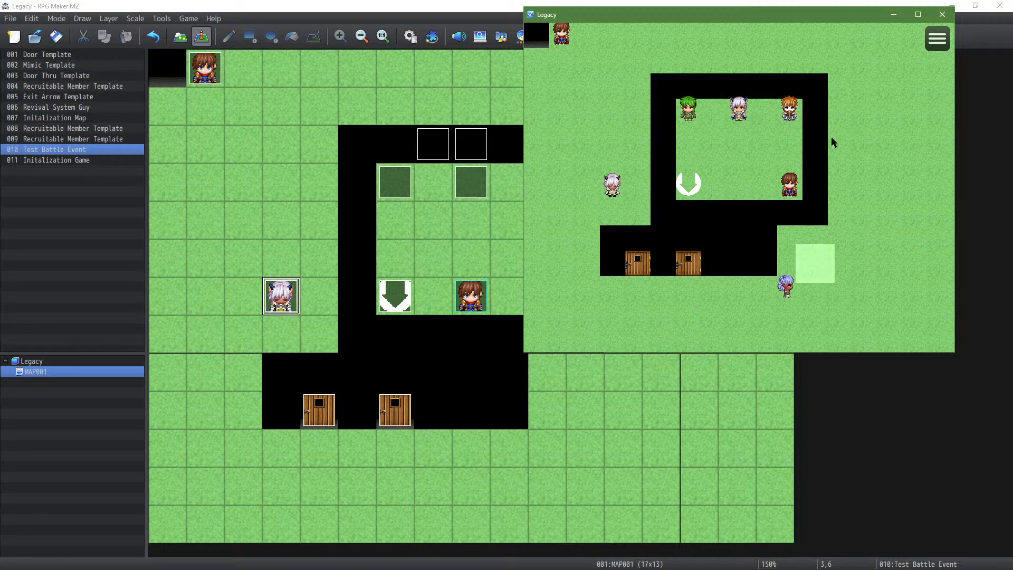
left_click(837, 112)
left_click(813, 41)
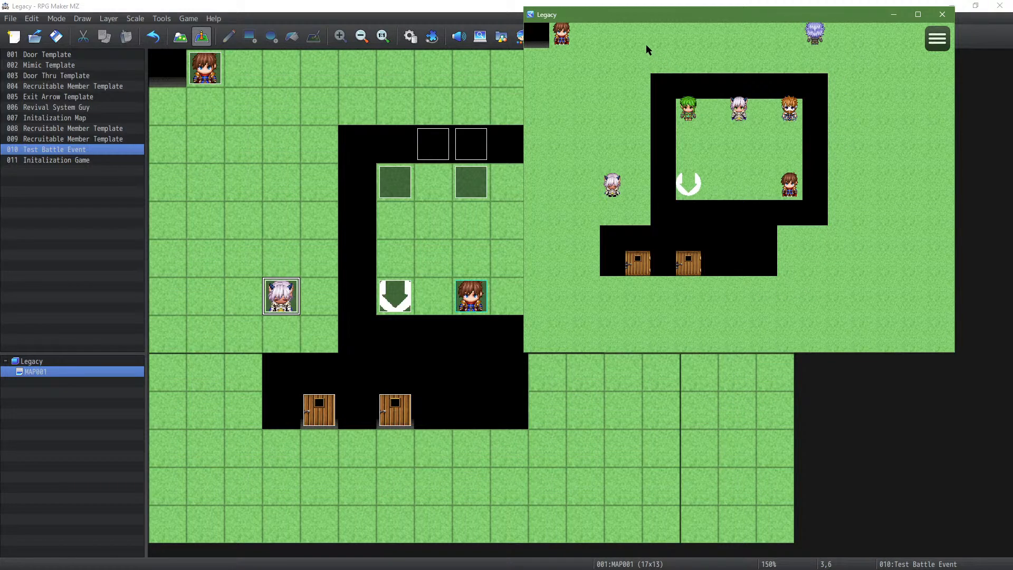
left_click(630, 64)
left_click(588, 102)
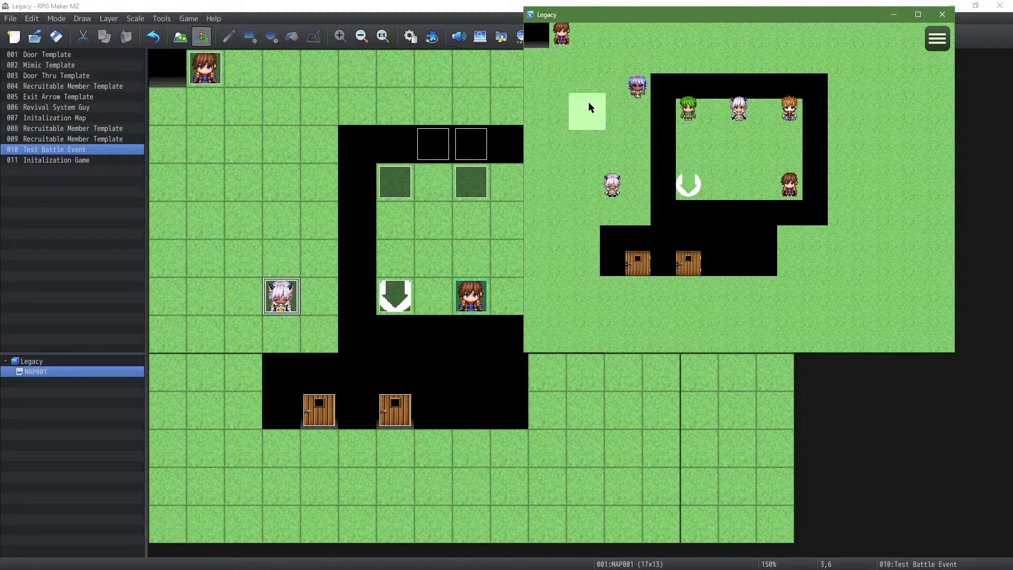
Step: Check the recruited member's age and experience on the status screen, then close the playtest
right_click(558, 153)
right_click(560, 157)
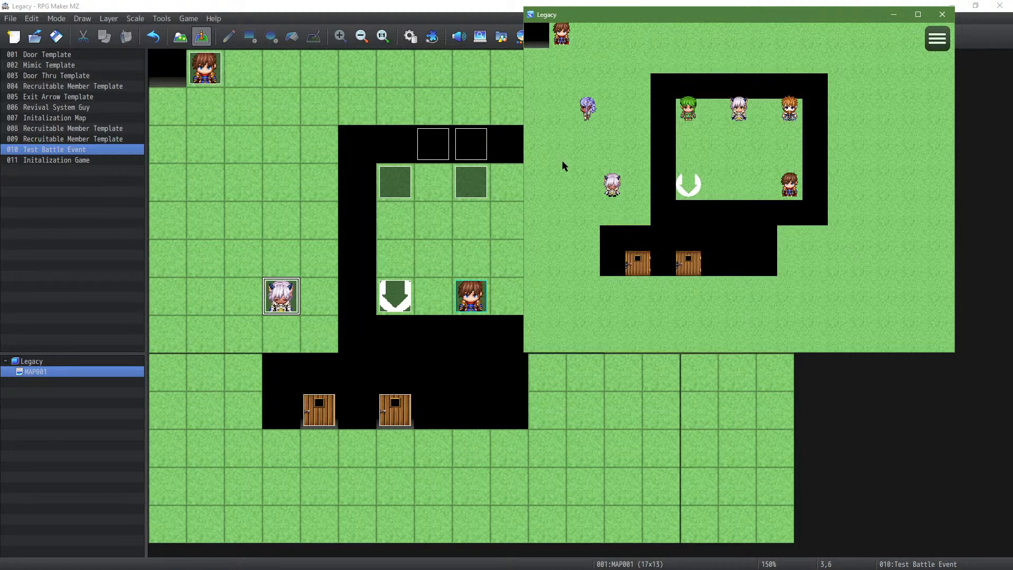
left_click(563, 165)
right_click(582, 173)
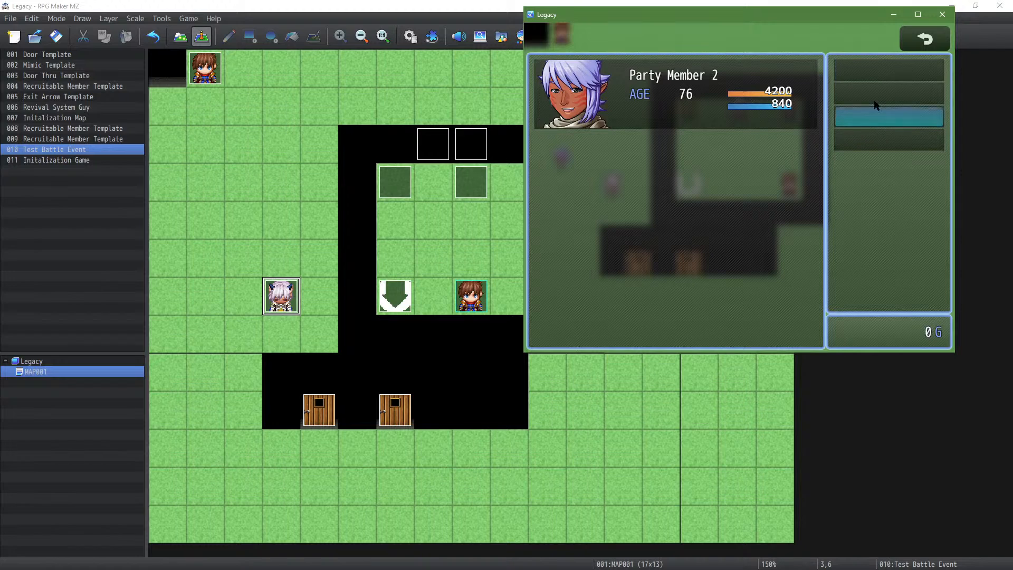
left_click(876, 74)
left_click(755, 106)
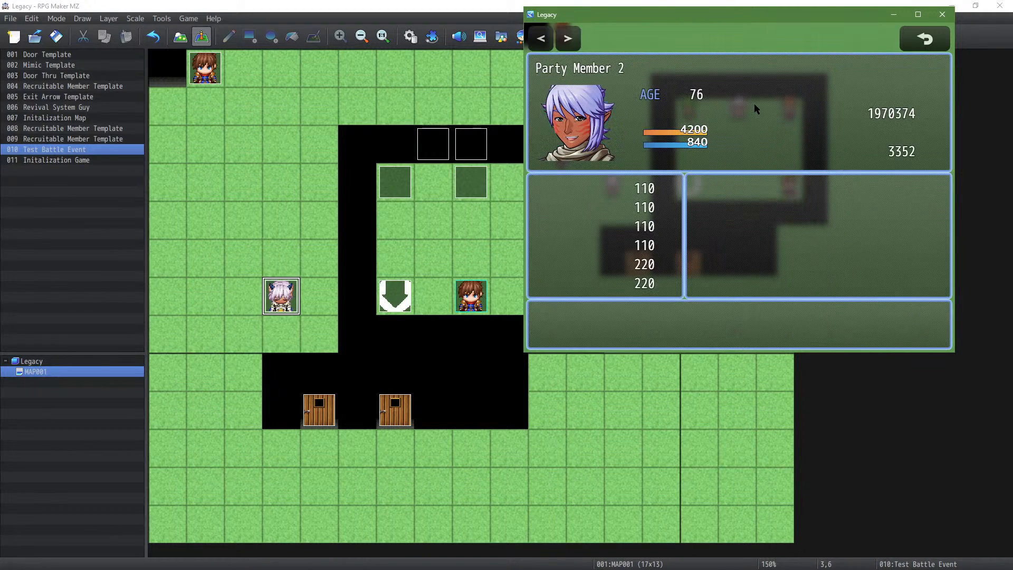
right_click(755, 104)
right_click(586, 168)
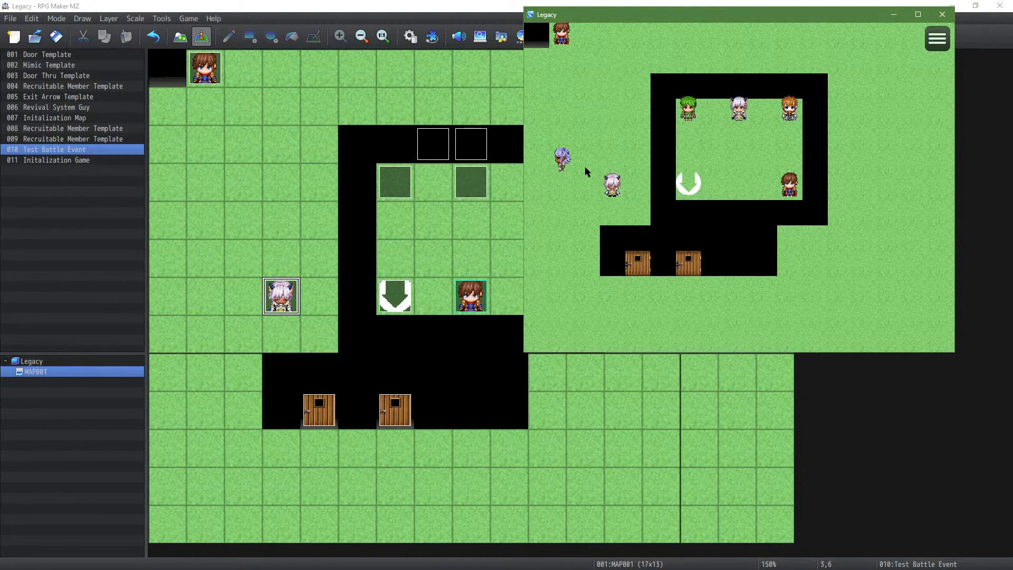
left_click(589, 216)
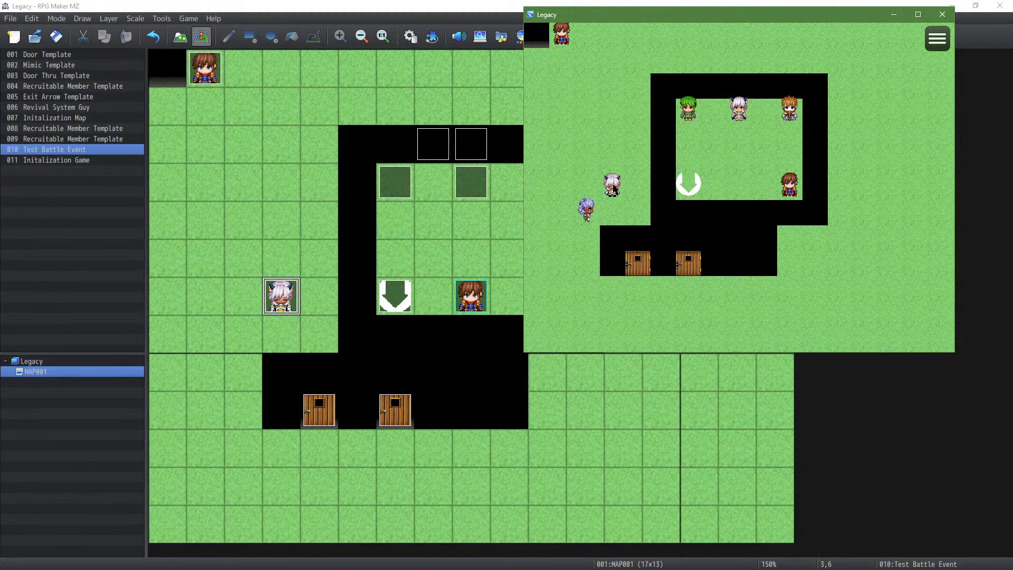
right_click(565, 202)
right_click(566, 202)
left_click(943, 14)
Step: Examine the to-next-level and total tables of class 0001's EXP curve in the database
left_click(410, 36)
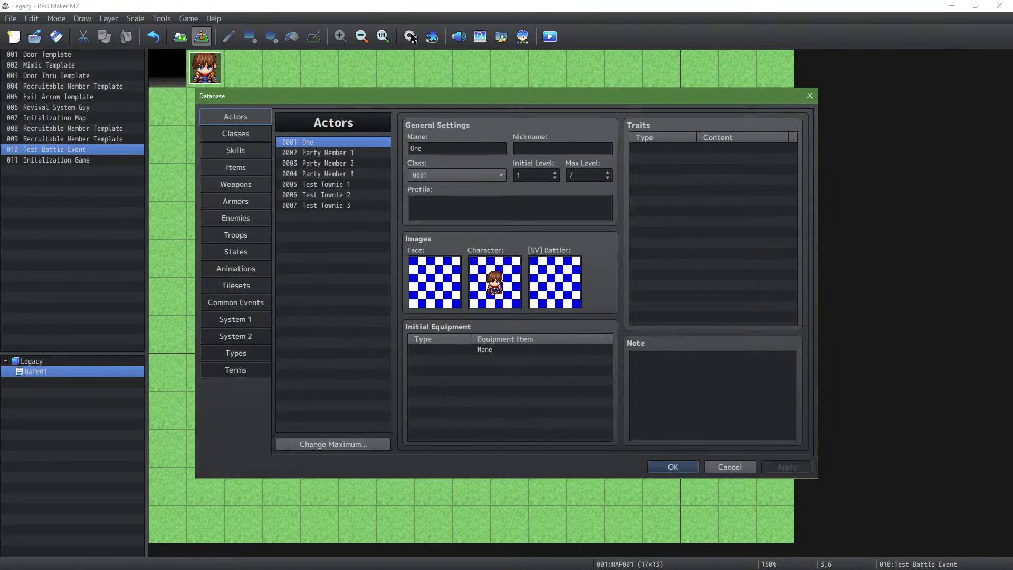
left_click(235, 135)
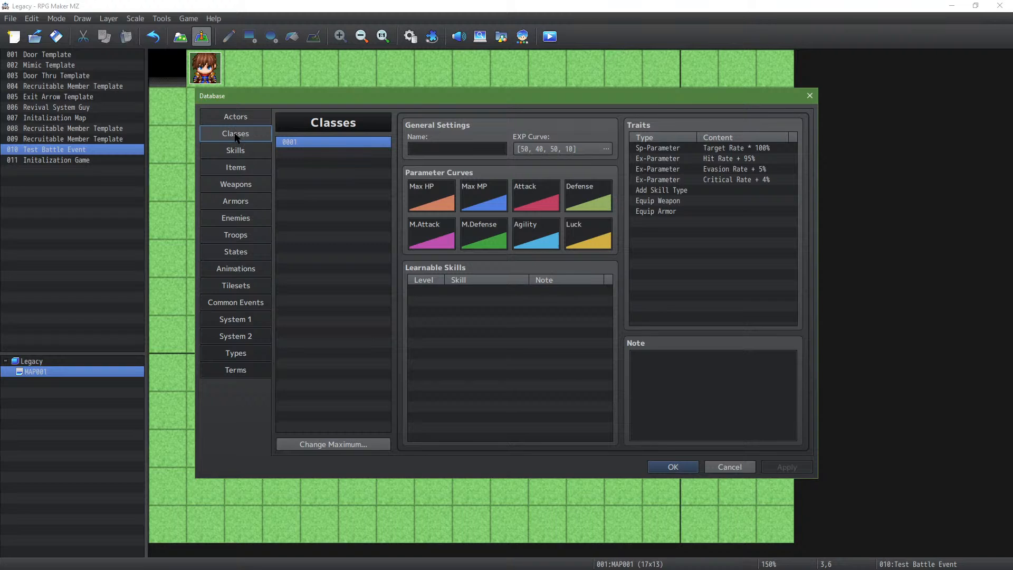
left_click(537, 151)
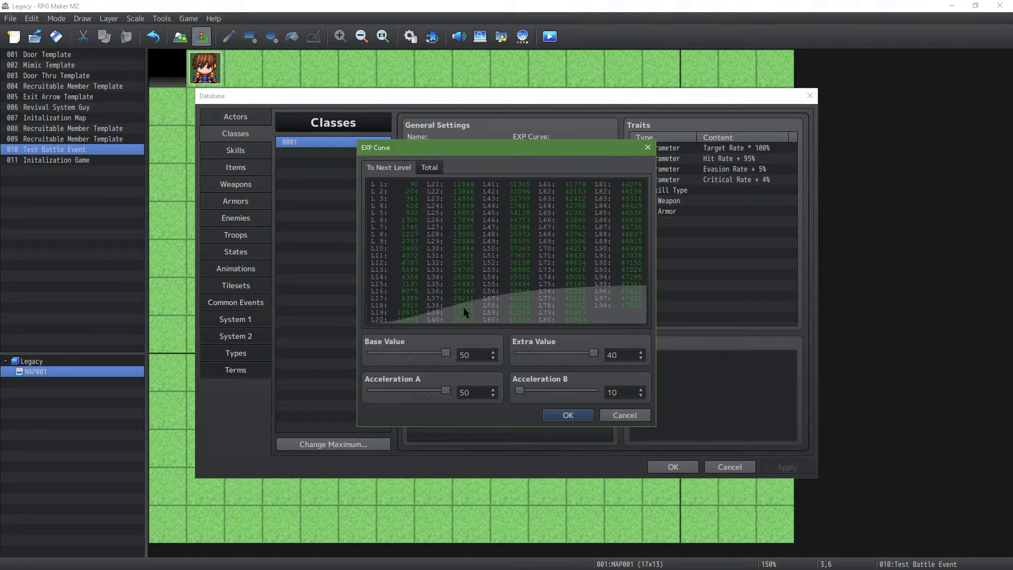
mouse_move(552, 277)
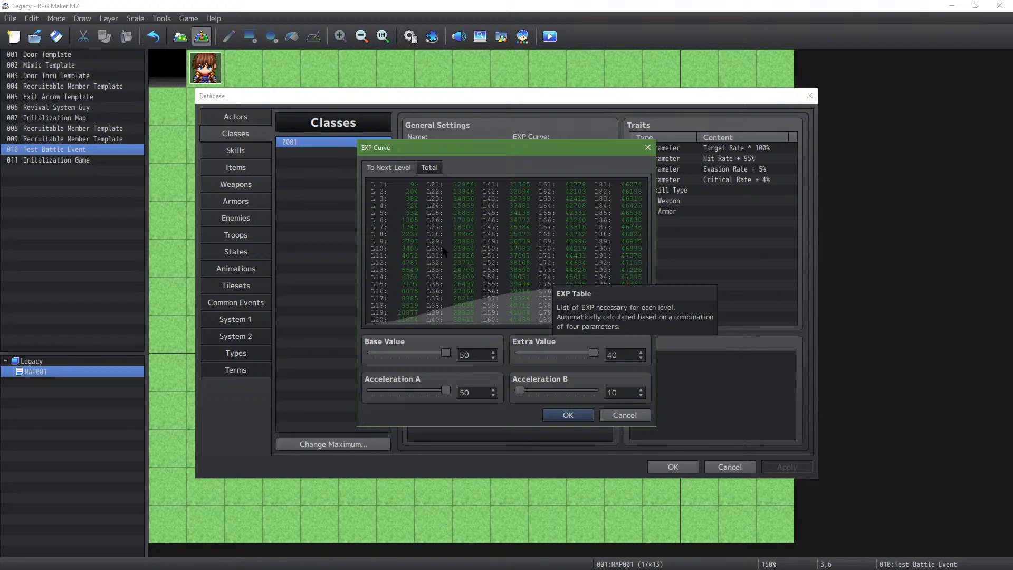
left_click(438, 169)
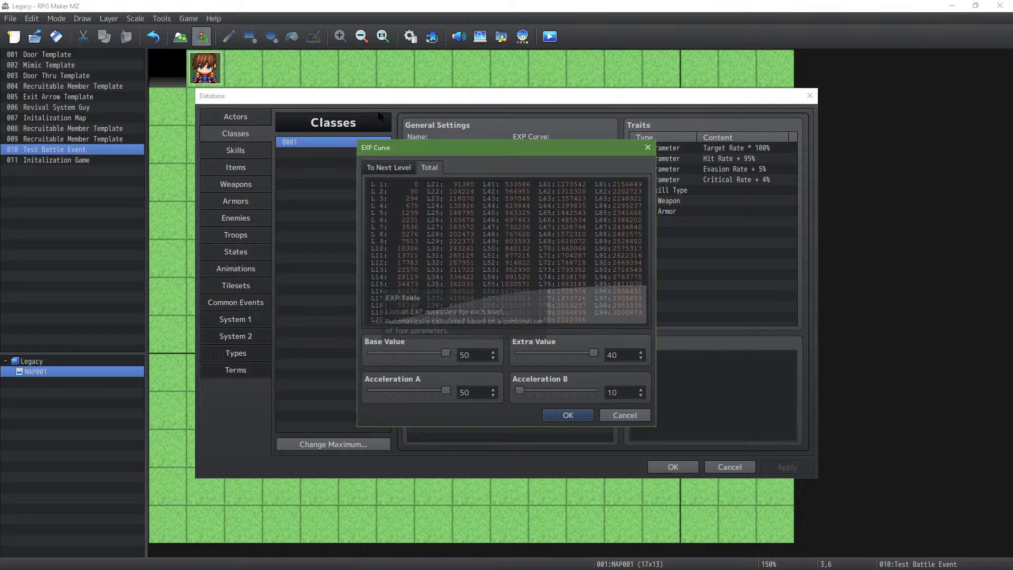
left_click(388, 167)
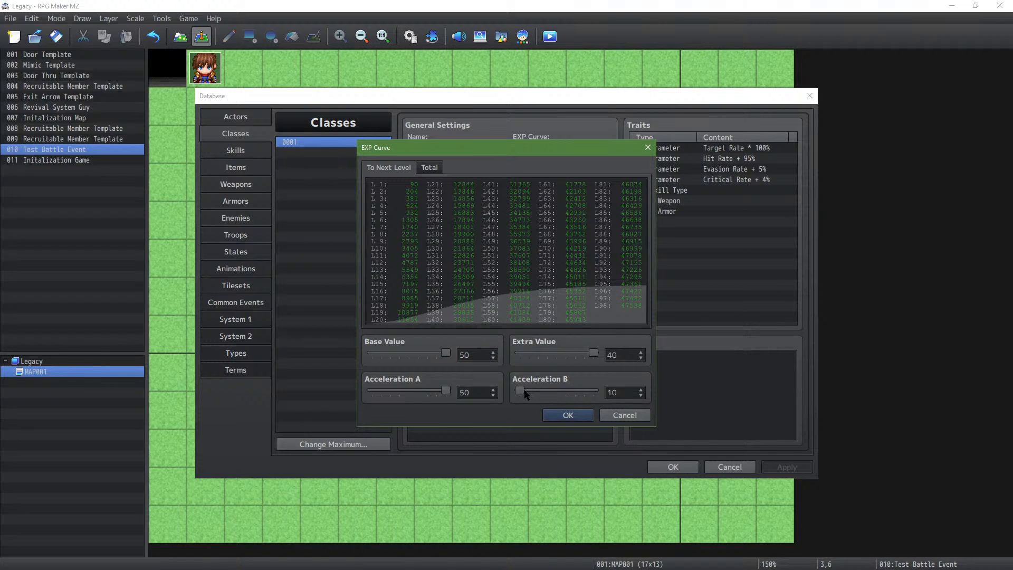
Step: Try an Acceleration B of 50 in the EXP curve, restore 10, and check the total EXP table
left_click_drag(524, 390, 602, 389)
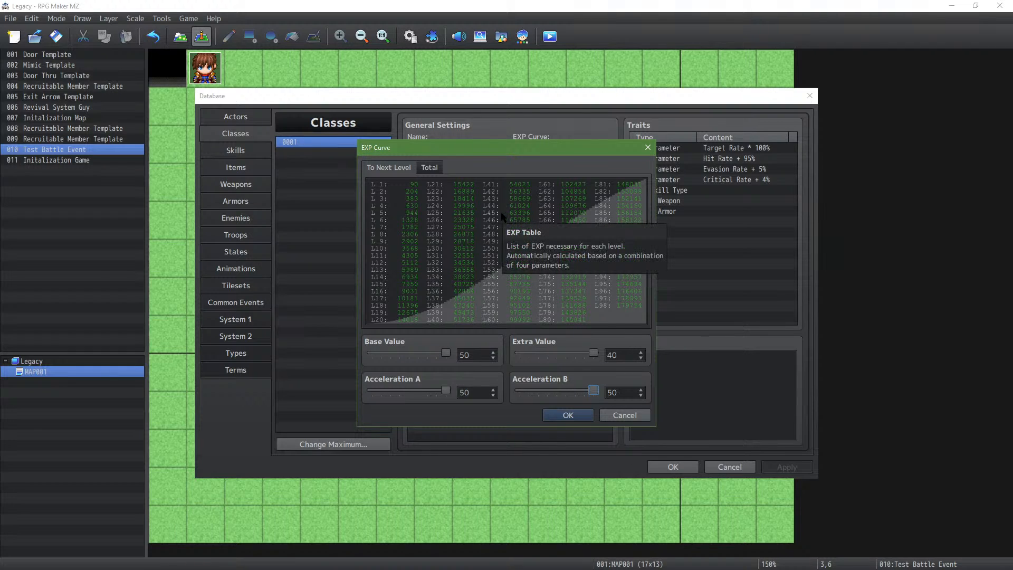
left_click_drag(593, 391, 519, 391)
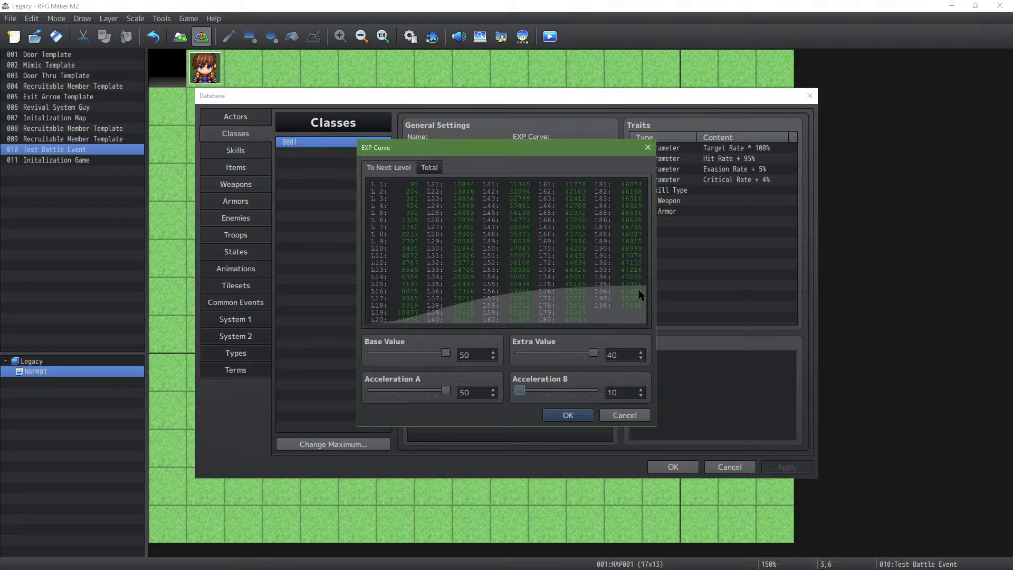
left_click(437, 167)
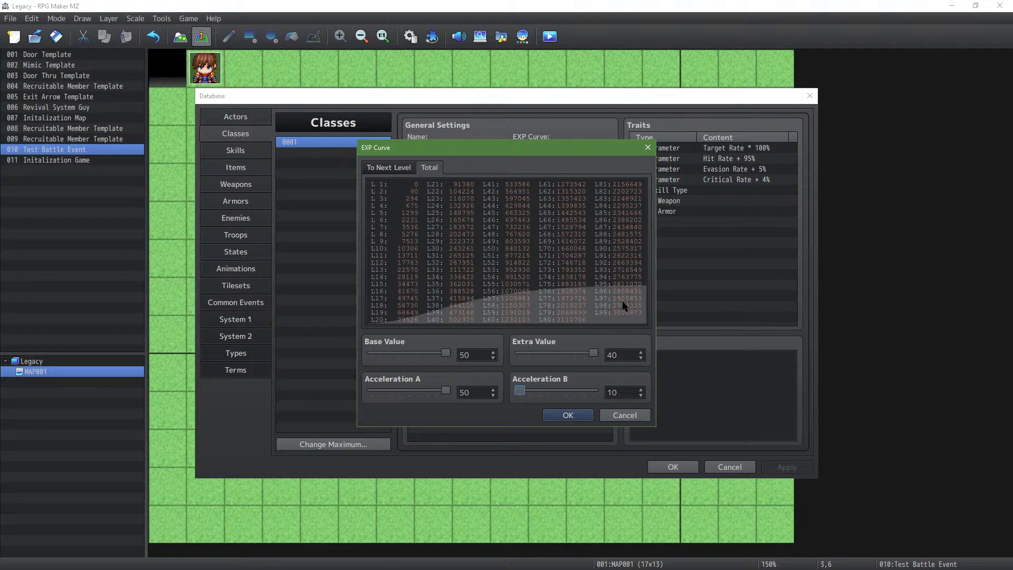
Step: Set the EXP curve's Acceleration B to 13, check its tables, and apply the database changes
left_click(523, 391)
left_click_drag(521, 390, 460, 367)
left_click_drag(520, 390, 525, 395)
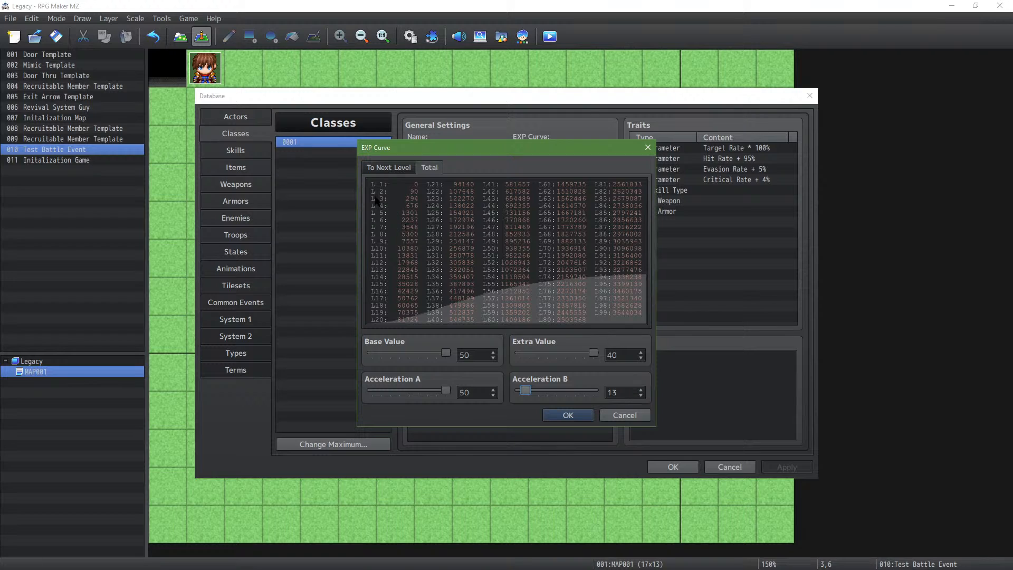
left_click(384, 170)
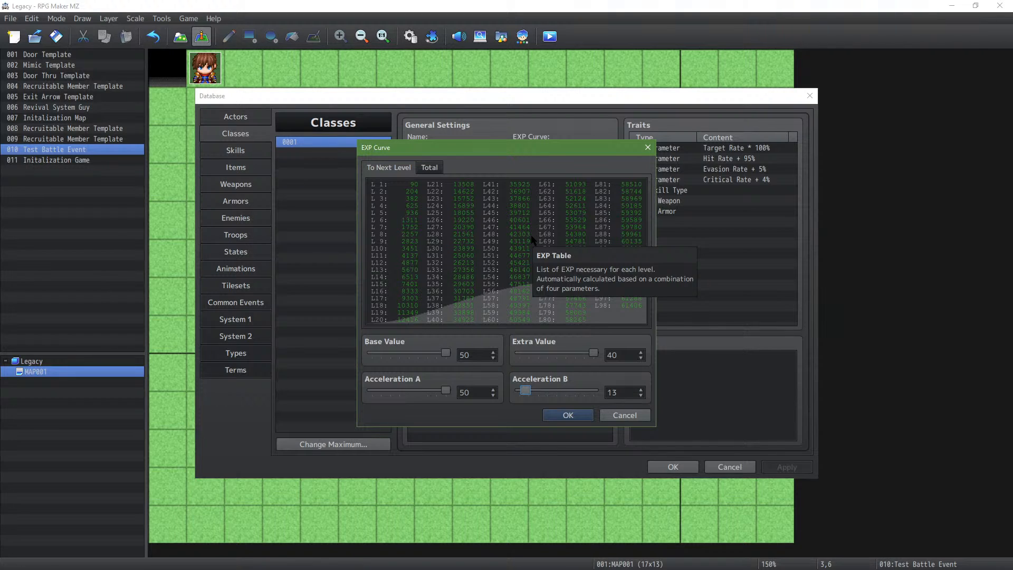
left_click(574, 415)
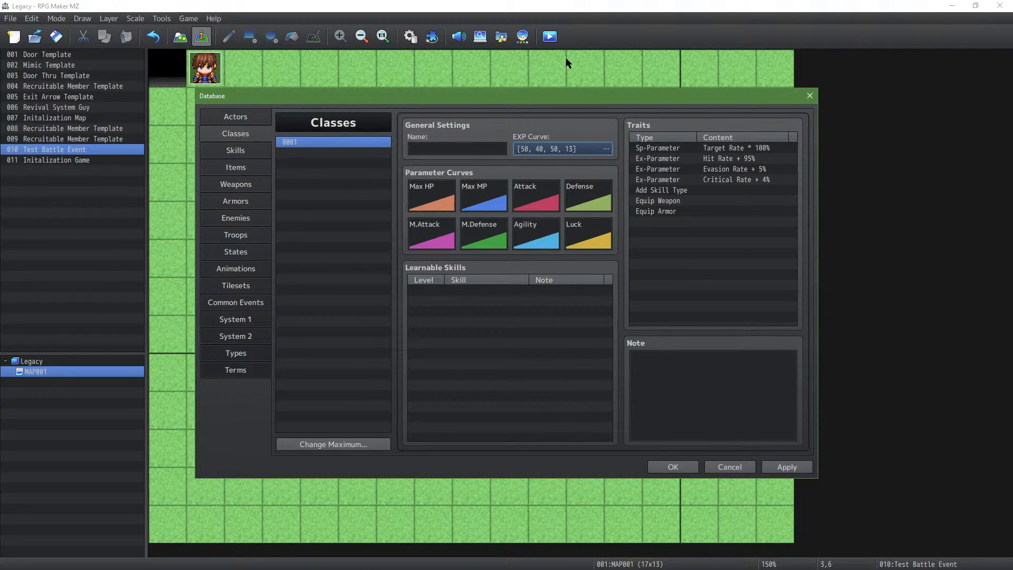
left_click(786, 467)
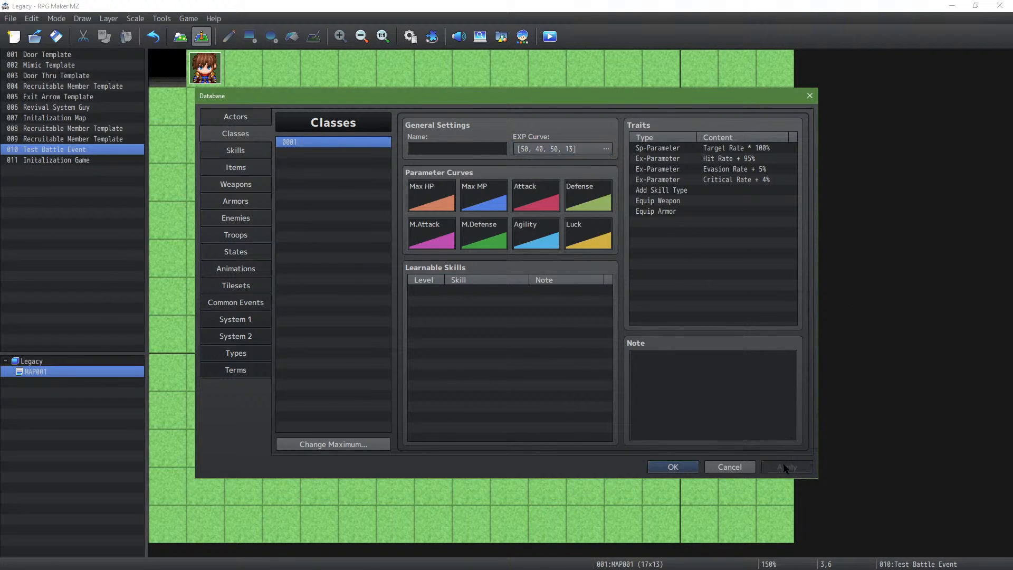
left_click(673, 467)
Step: Save the changes to the game and start a playtest, talking to the middle recruitable character
left_click(550, 37)
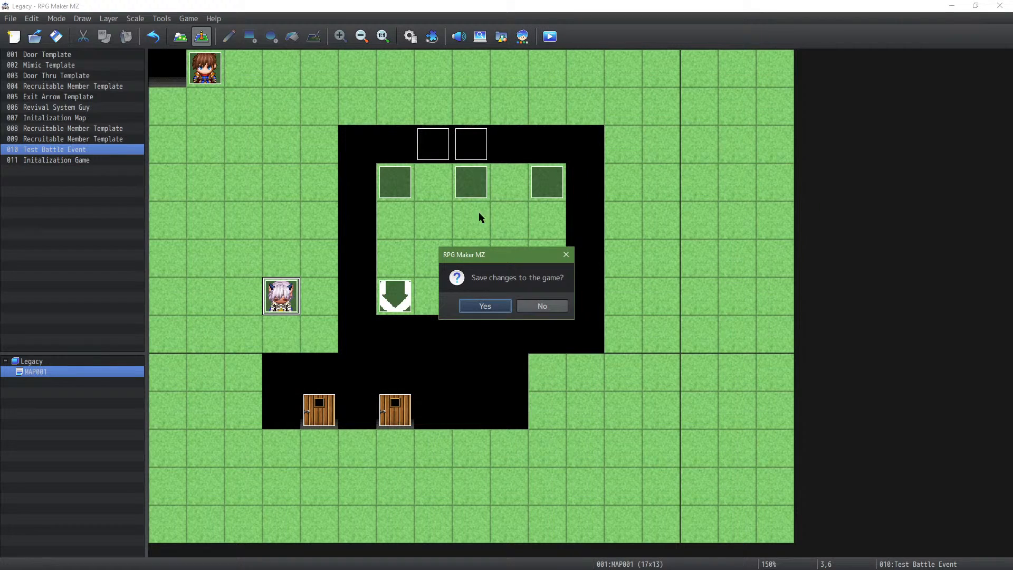
left_click(483, 304)
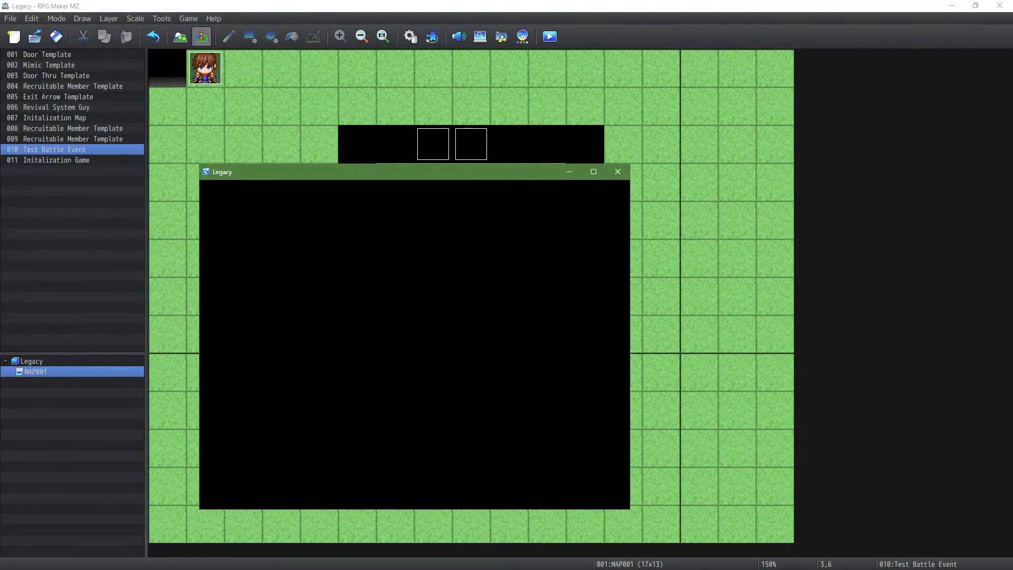
key("Up")
key("Return")
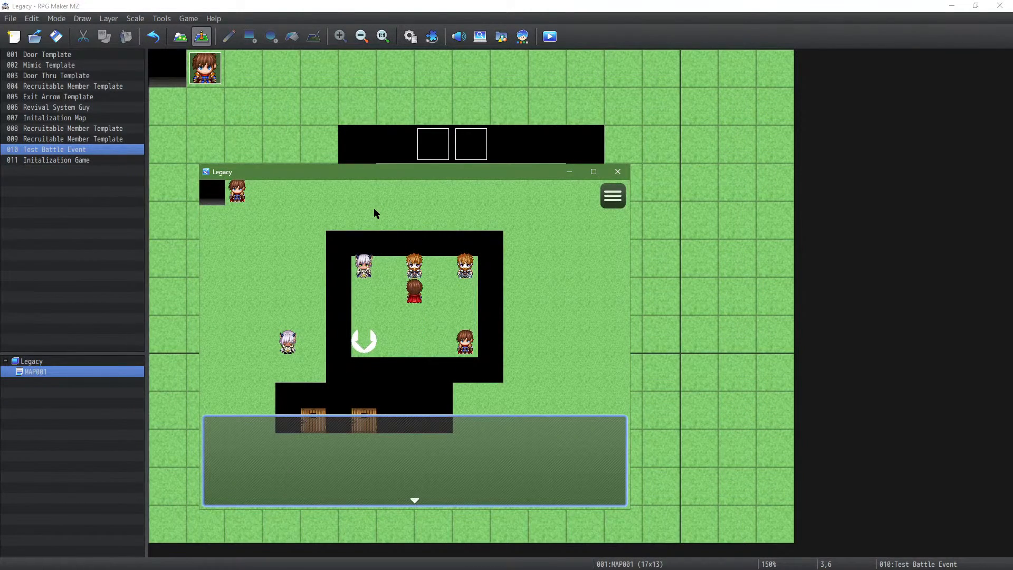
Step: Recruit the middle and leftmost characters of the room's upper row, then close the playtest
key("Return")
key("Return")
key("Return")
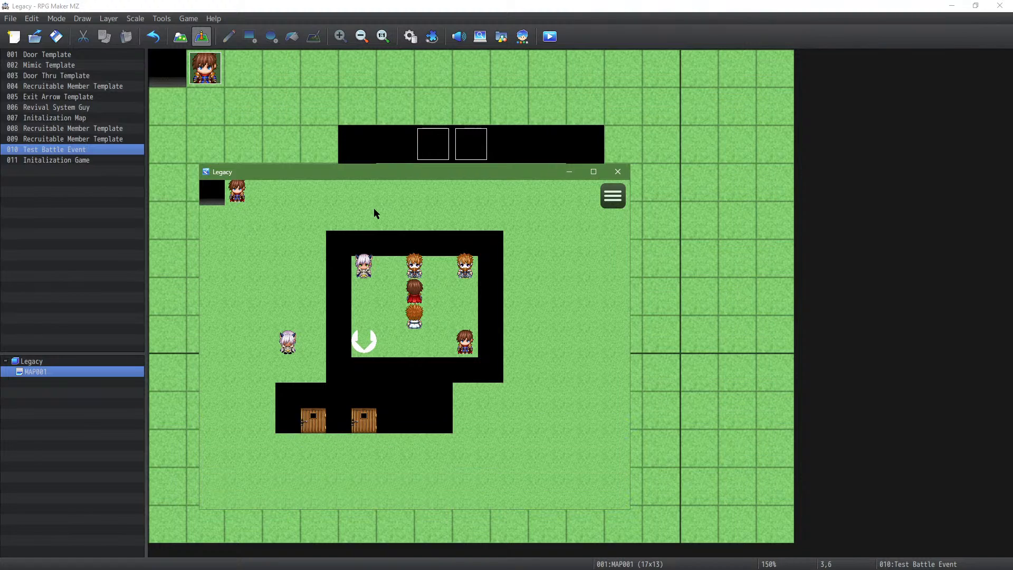
key("Left")
key("Return")
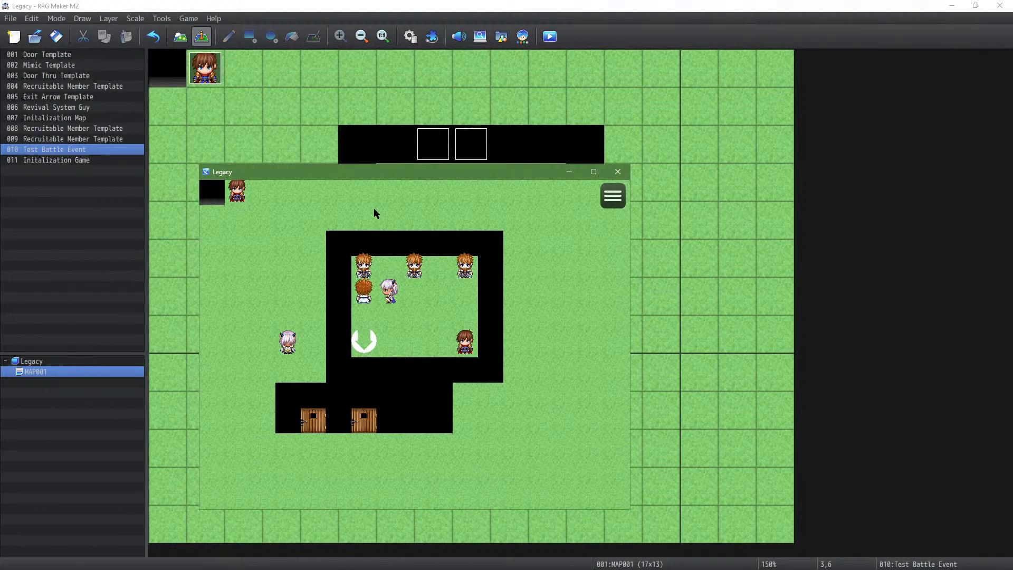
left_click(593, 171)
key("alt+F4")
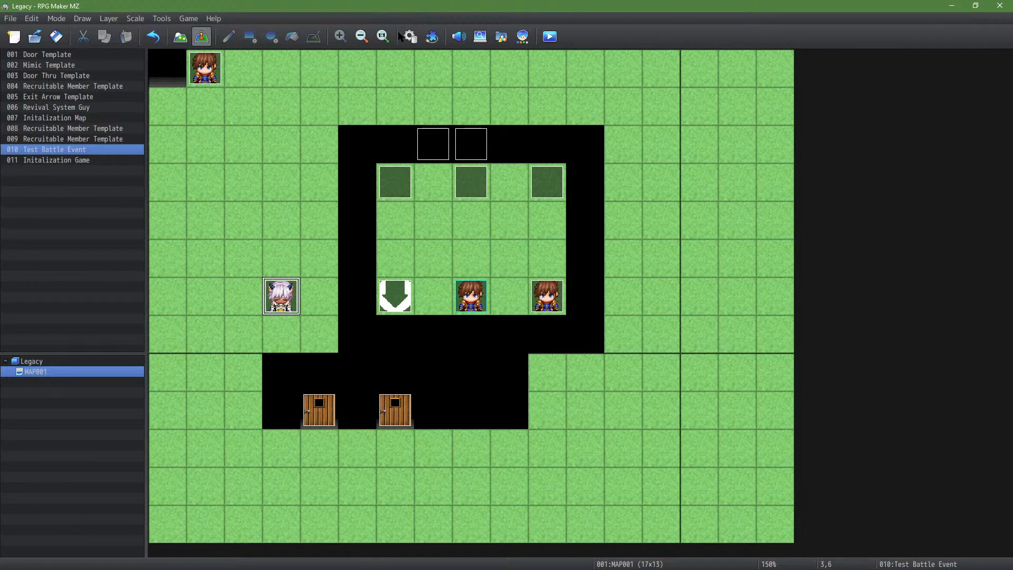
Step: Set actor One's maximum level to 99 in the database and apply the change
left_click(410, 36)
left_click(249, 120)
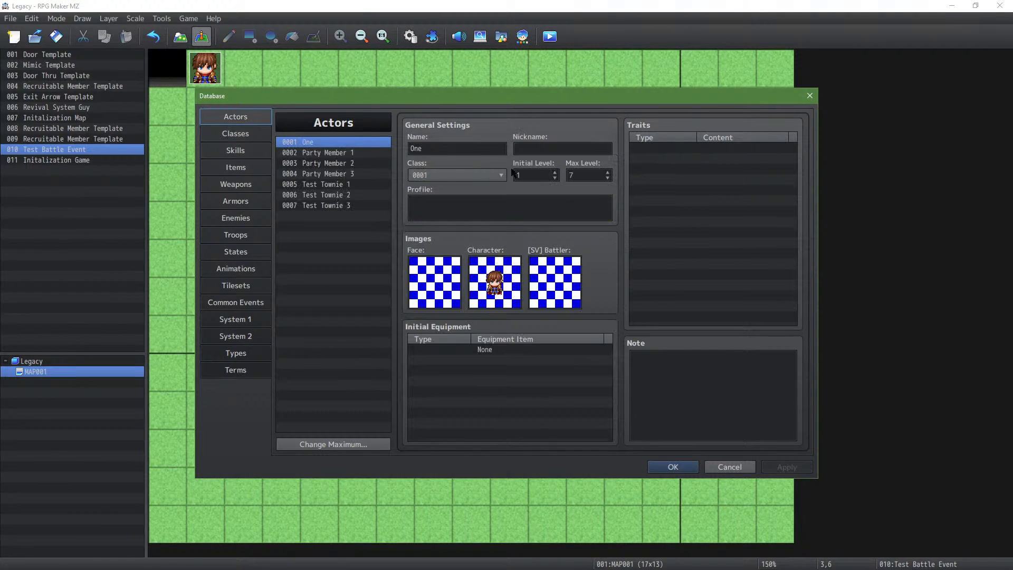
double_click(576, 174)
type("99")
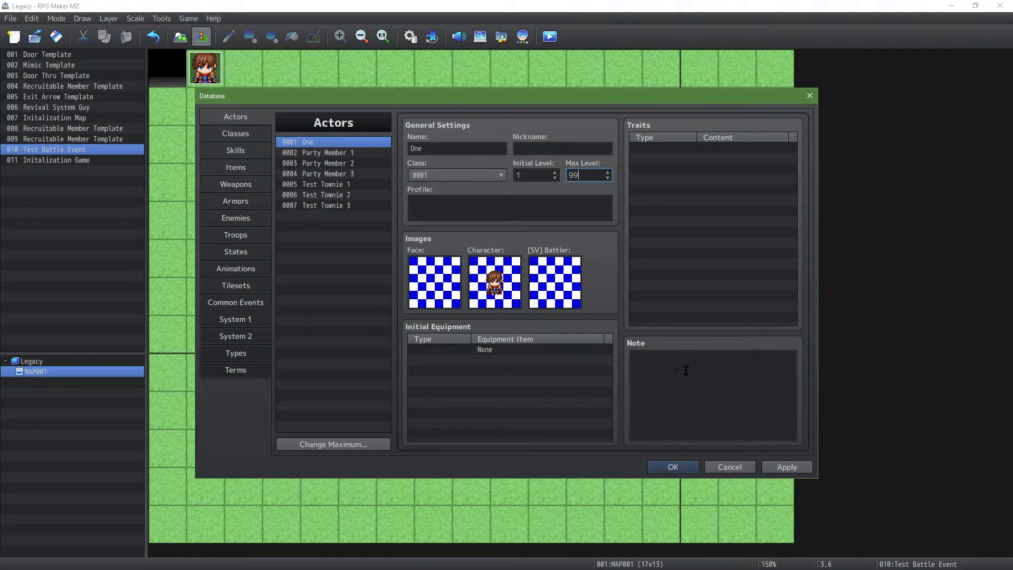
left_click(787, 468)
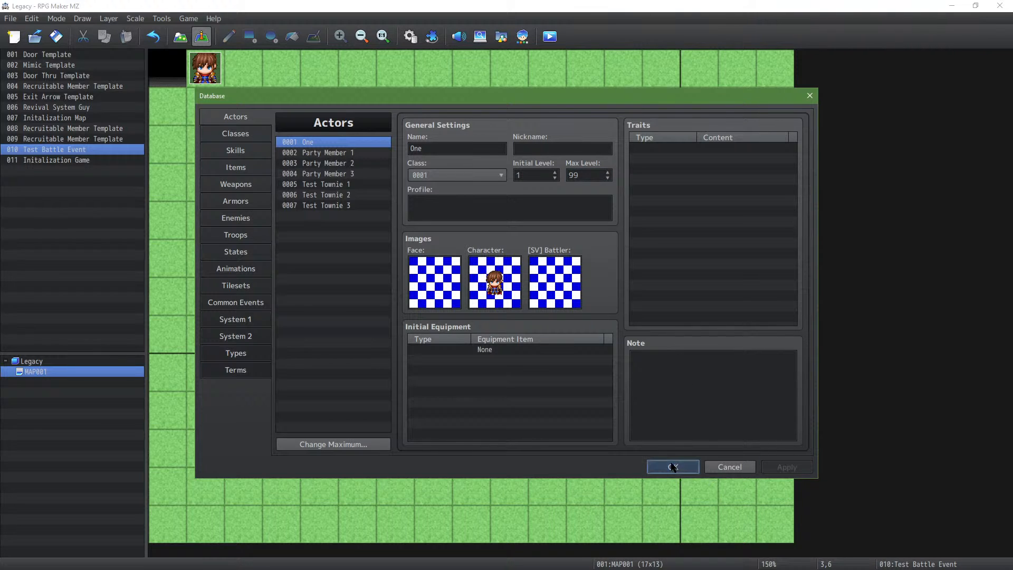
Step: Save the changes to the game and try a new-game playtest in a maximized window, closing the playtest at the error
left_click(673, 467)
left_click(549, 37)
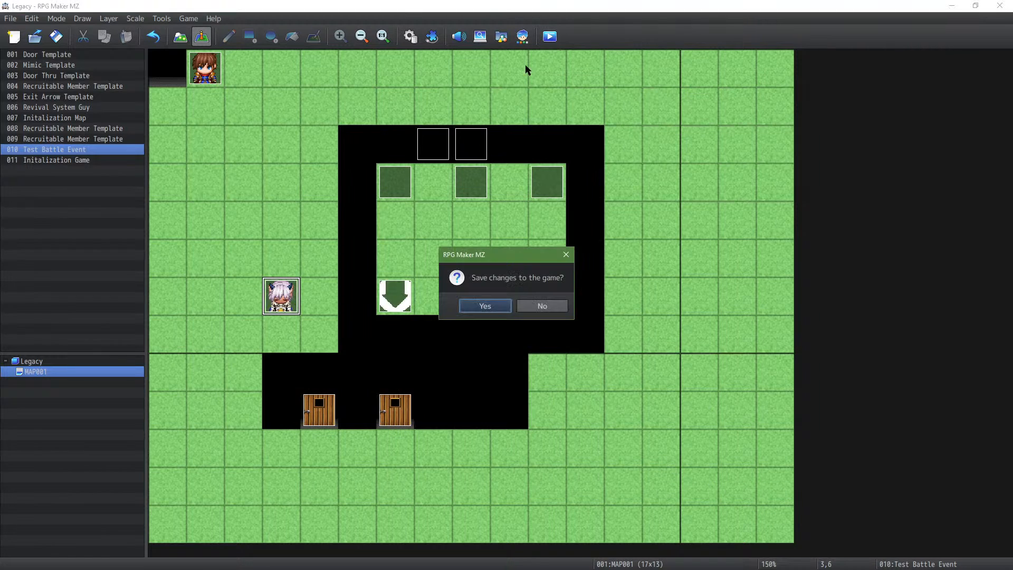
left_click(501, 309)
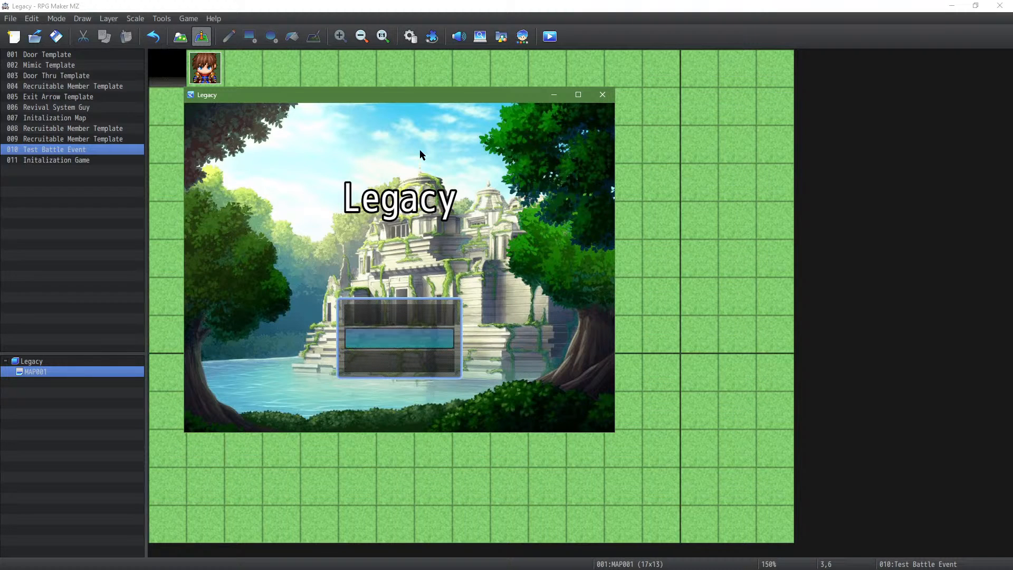
key("Up")
key("Return")
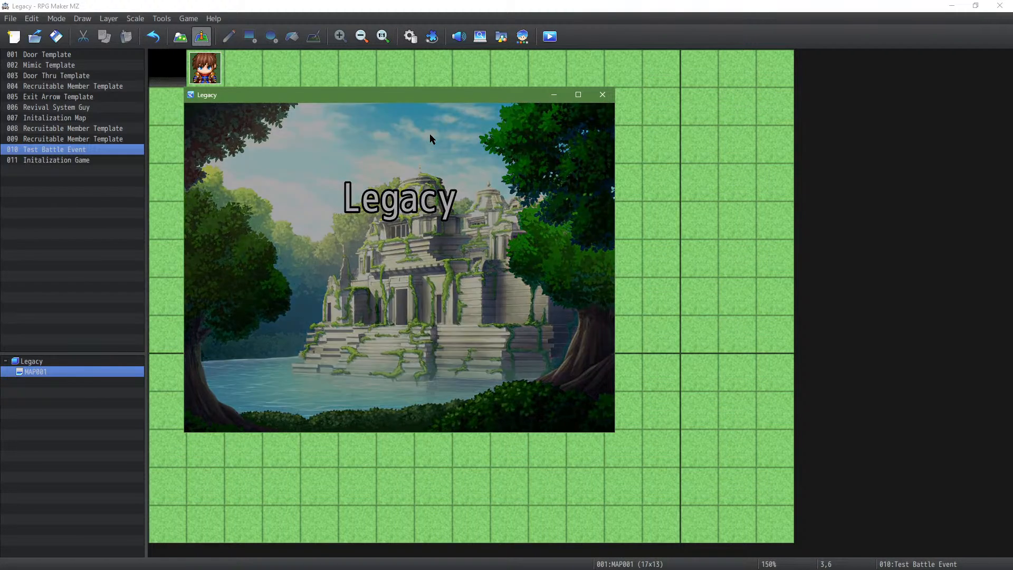
left_click(580, 95)
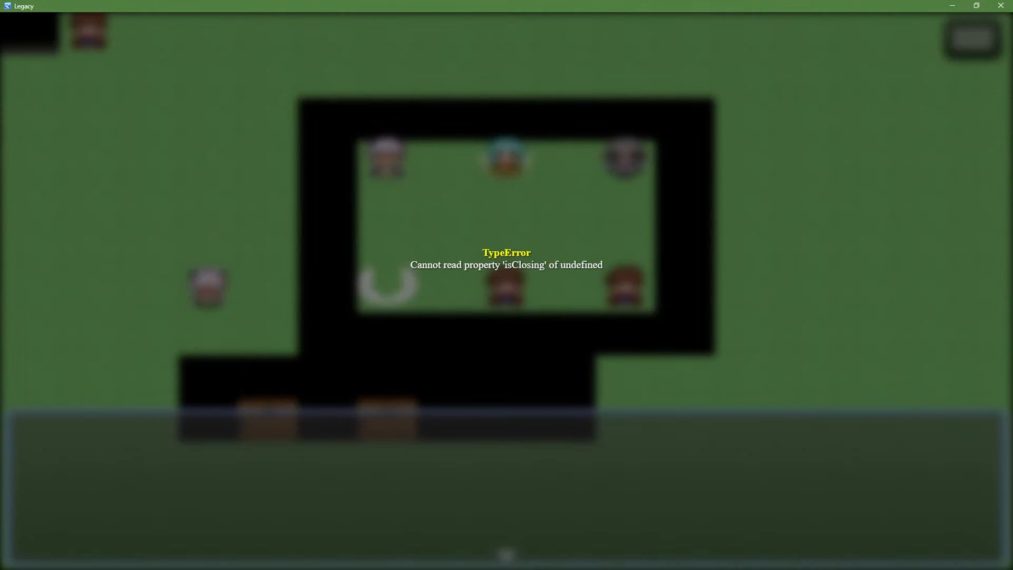
left_click(1001, 6)
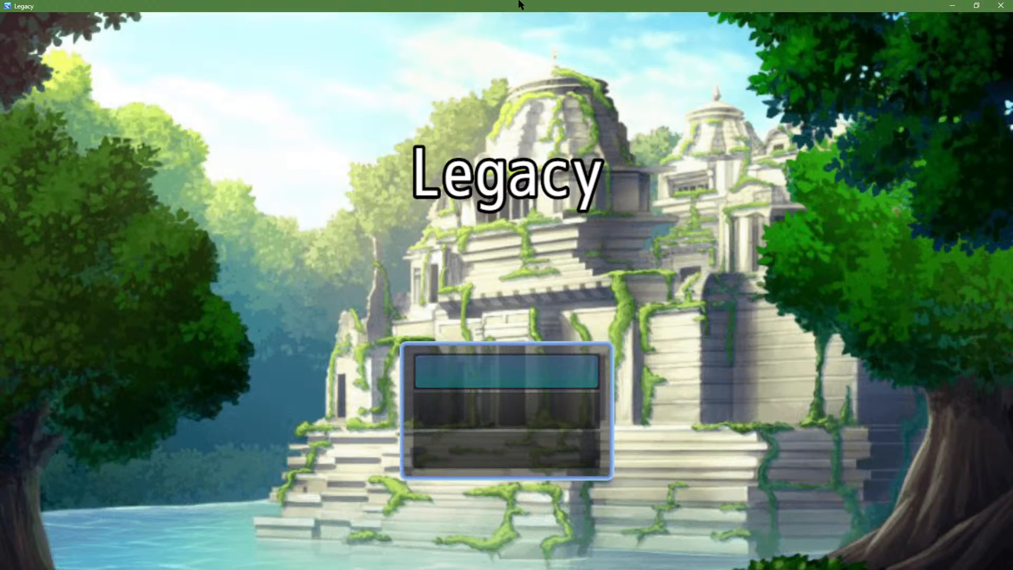
Step: Start a new game in a fresh playtest and recruit three members from the middle and rightmost characters of the room's upper row
key("Return")
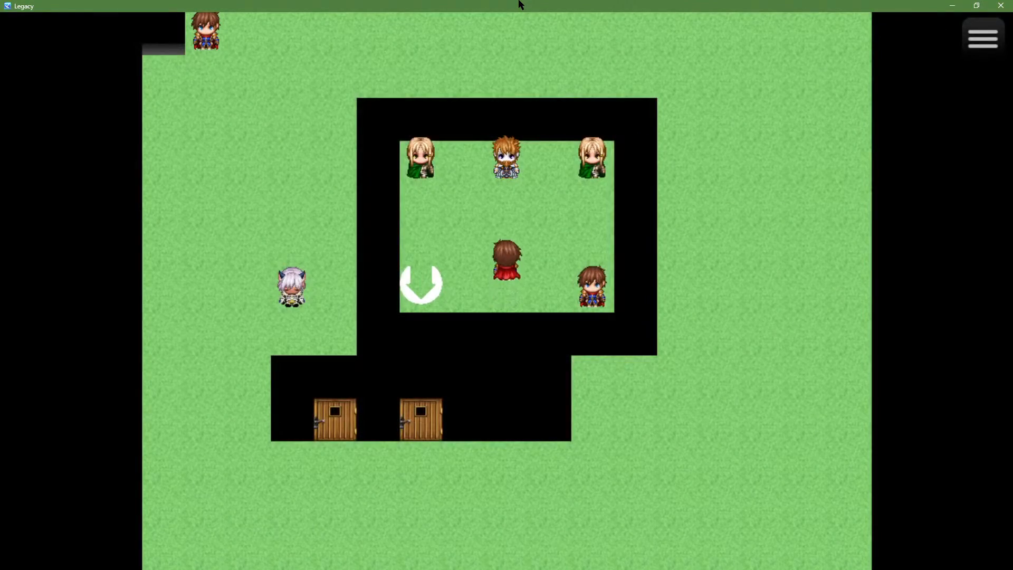
key("Return")
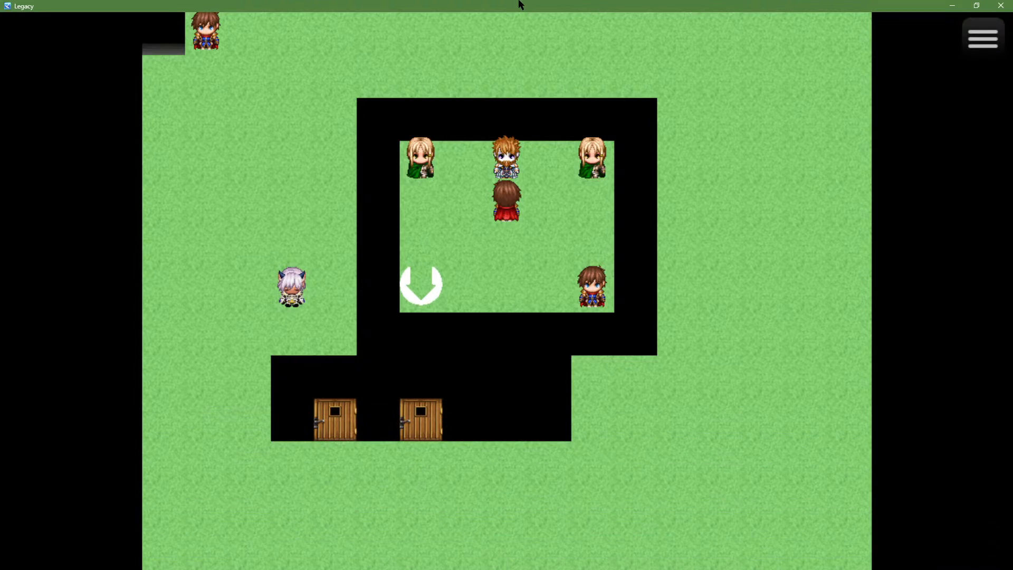
key("Return")
key("Return")
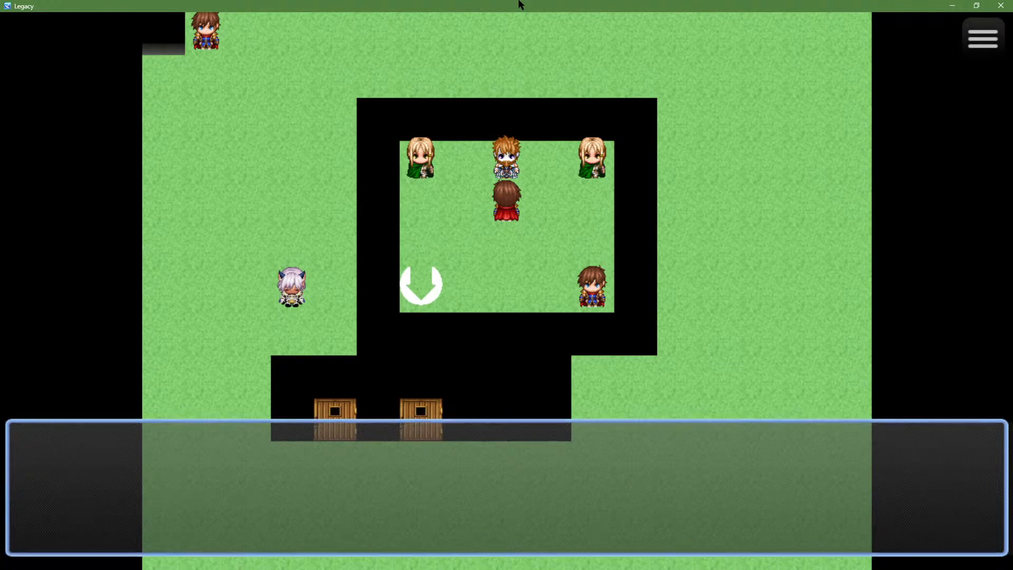
key("Return")
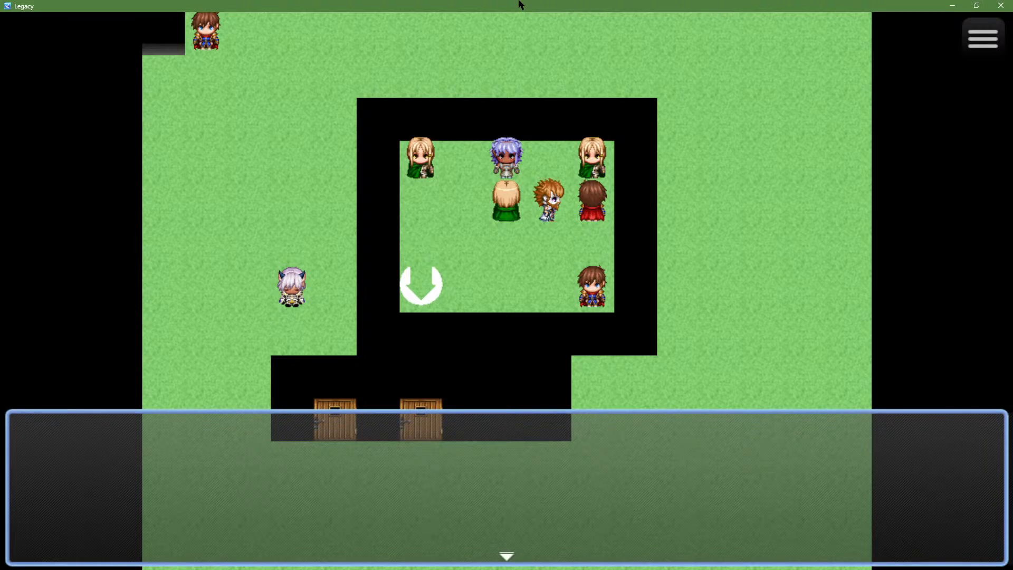
key("Return")
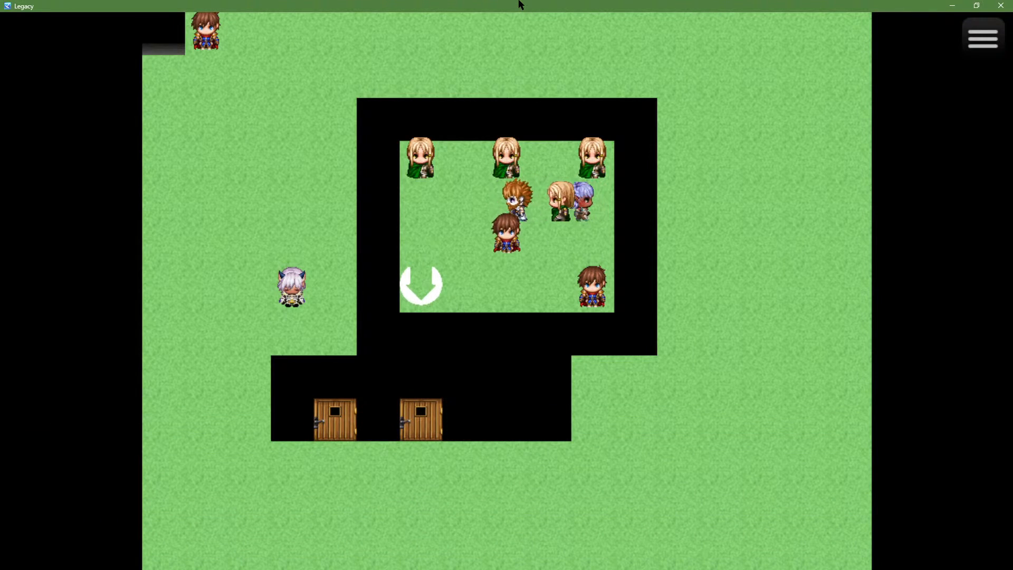
Step: Leave the room through the exit arrow, walk the full party along the grass below the doors, and check everyone's age in the party menu
key("Return")
key("Down")
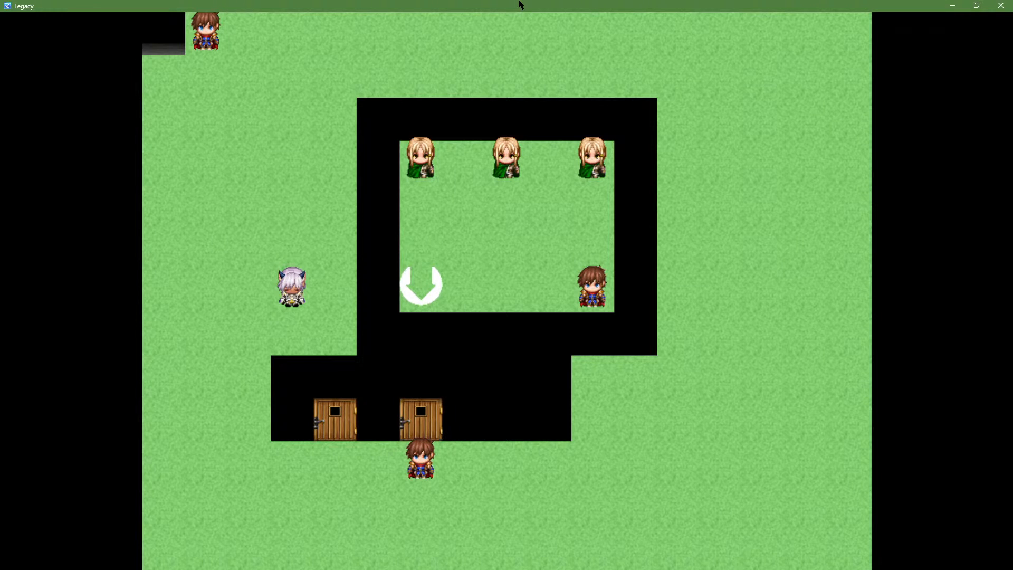
key("Return")
key("Right")
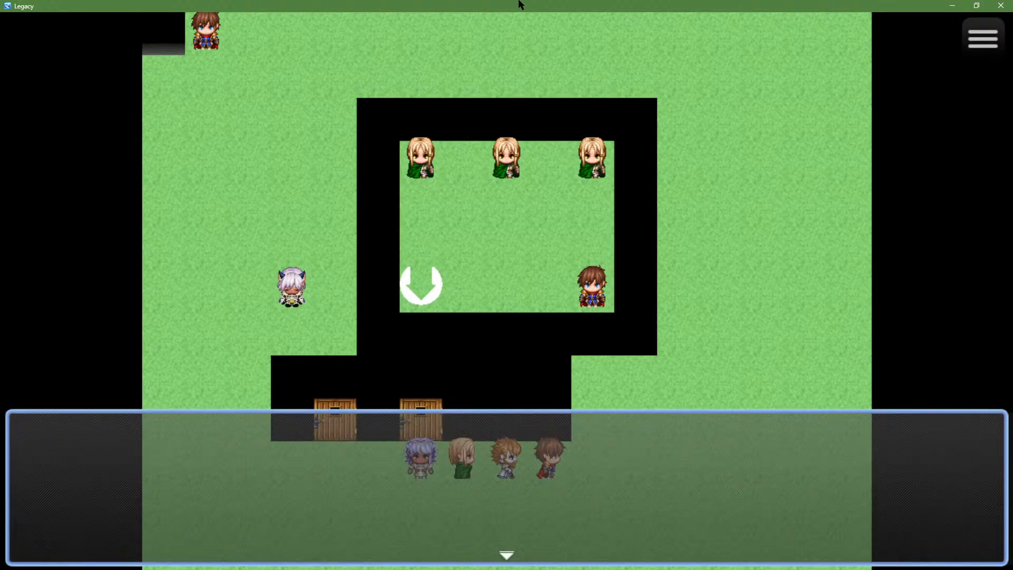
key("Return")
key("Right")
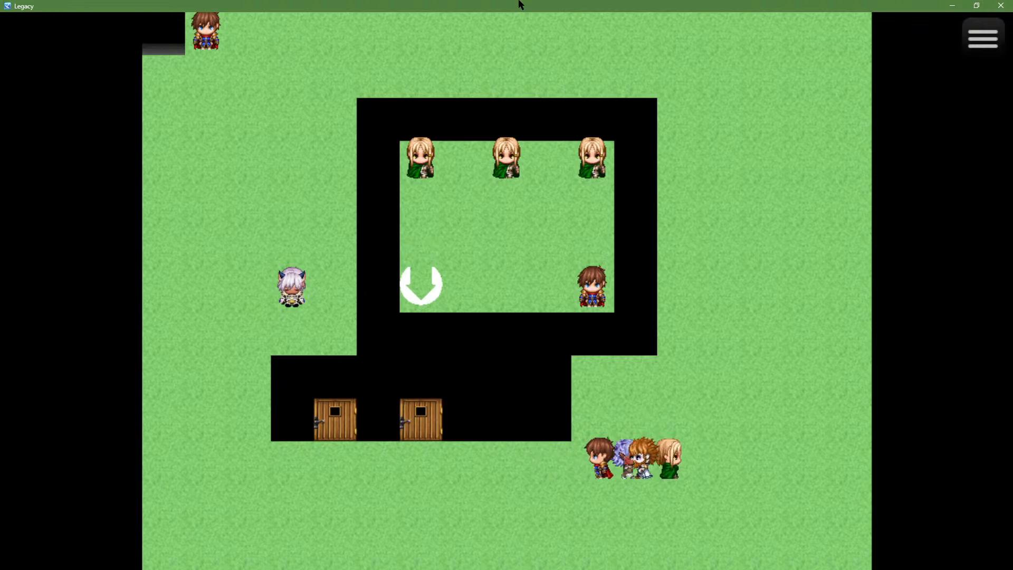
key("Return")
key("Escape")
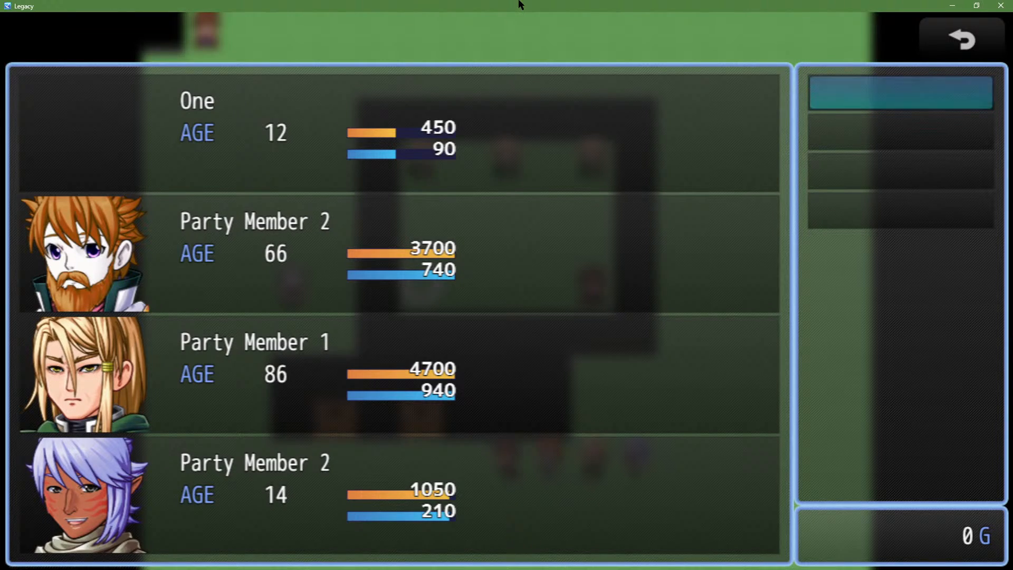
key("Escape")
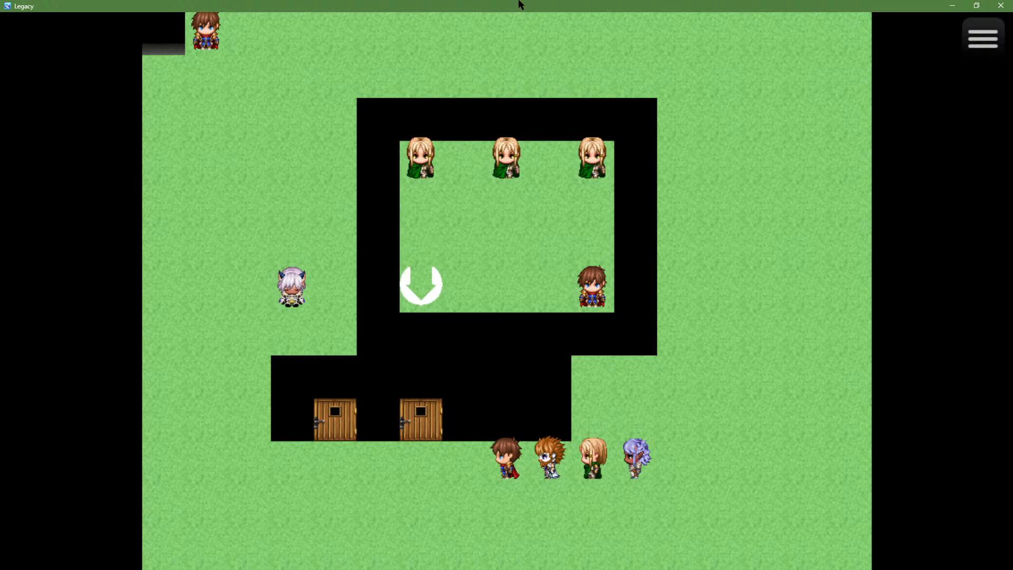
Step: Keep pacing the party below the doors, dismissing each message and checking all four members' ages in the party menu after it
key("Return")
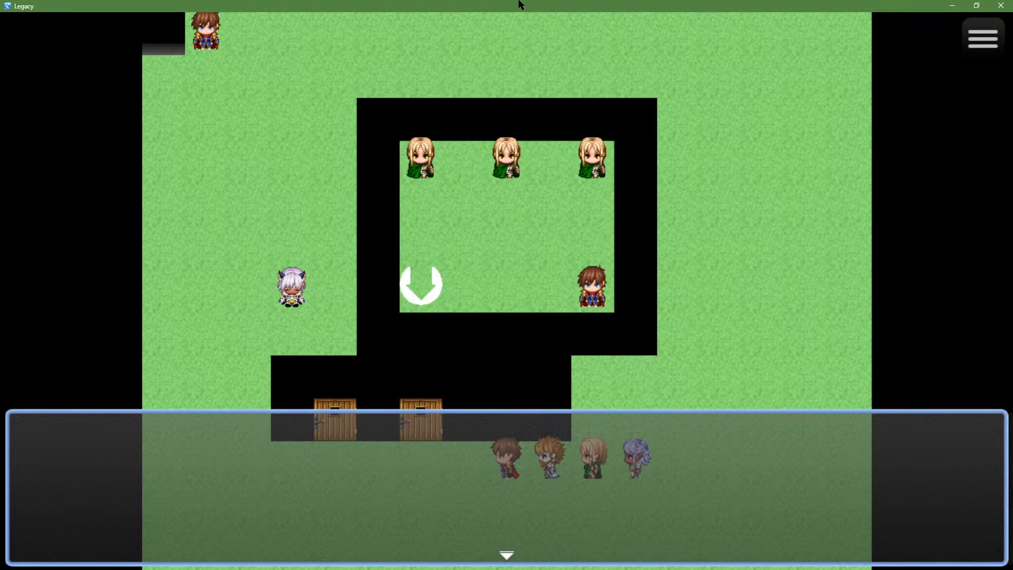
key("Escape")
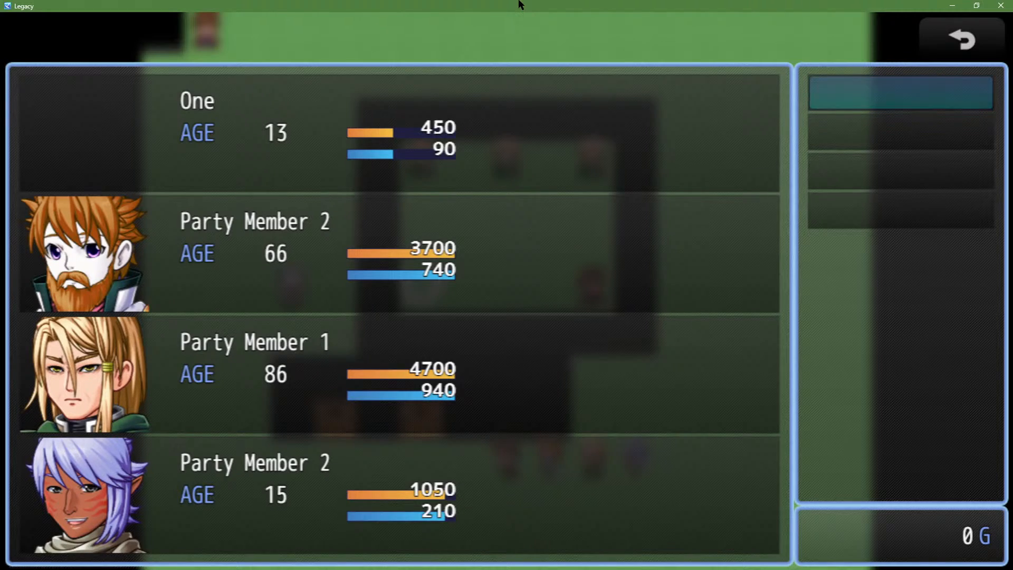
key("Escape")
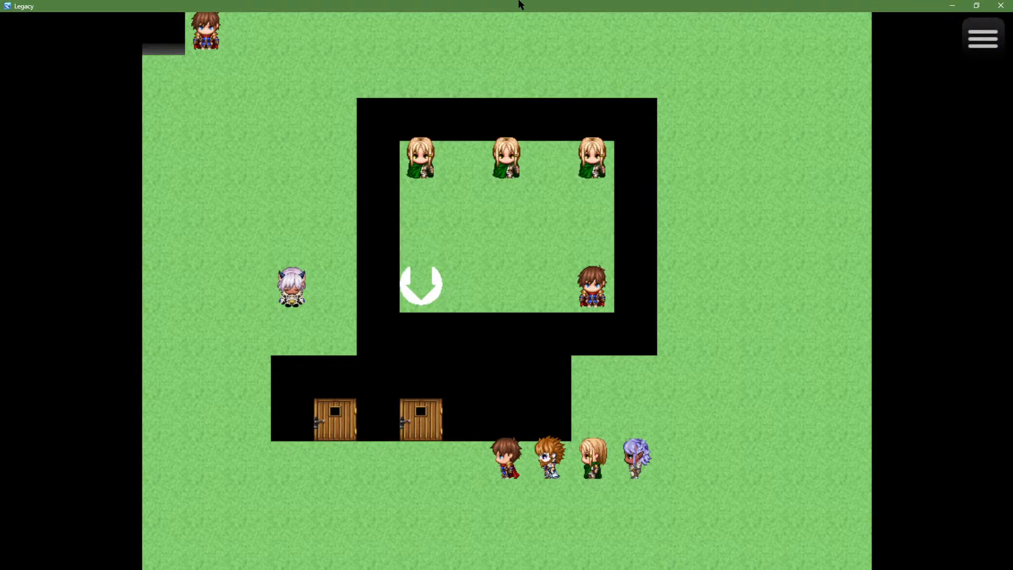
key("Return")
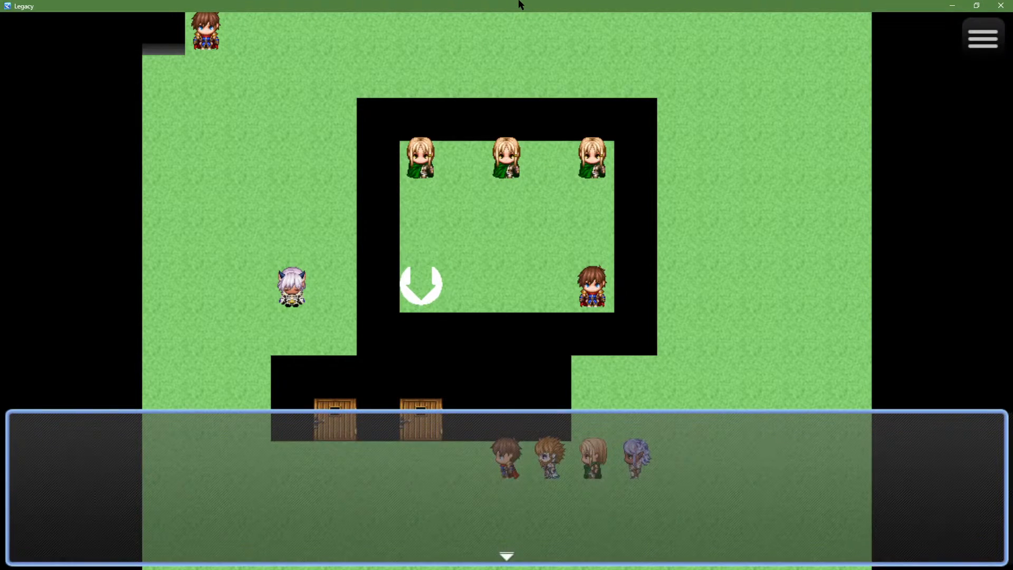
key("Return")
key("Escape")
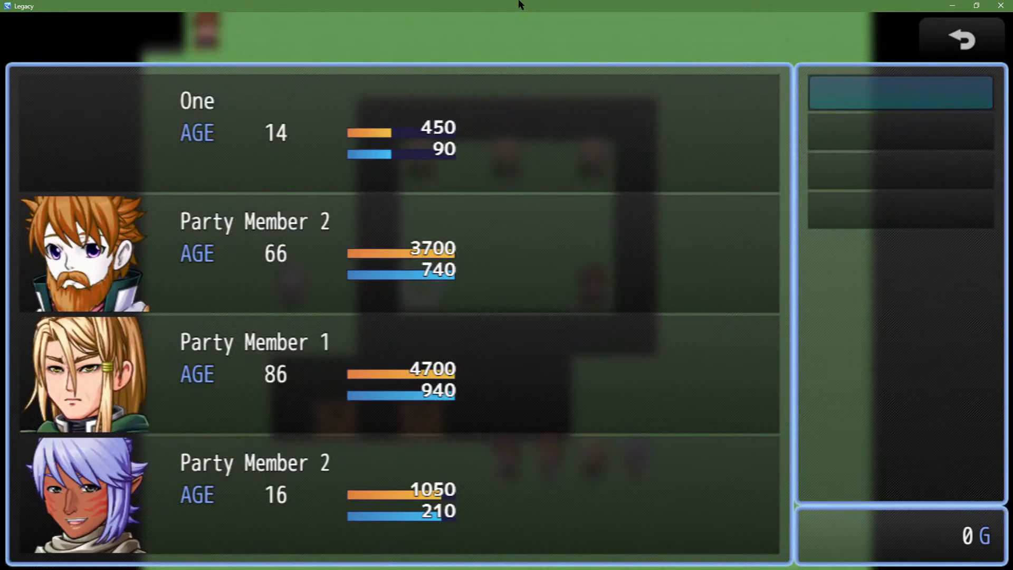
key("Escape")
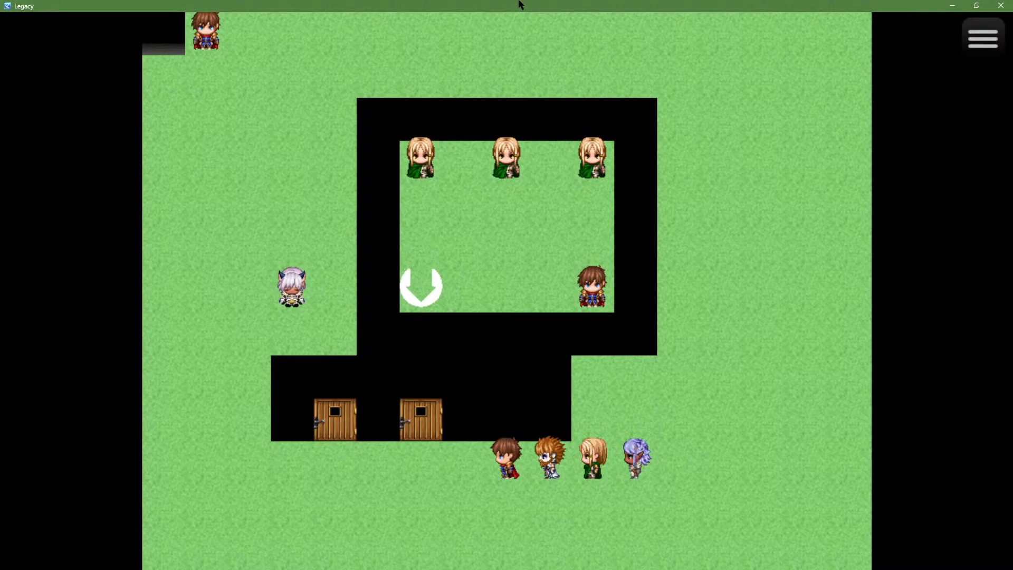
key("Return")
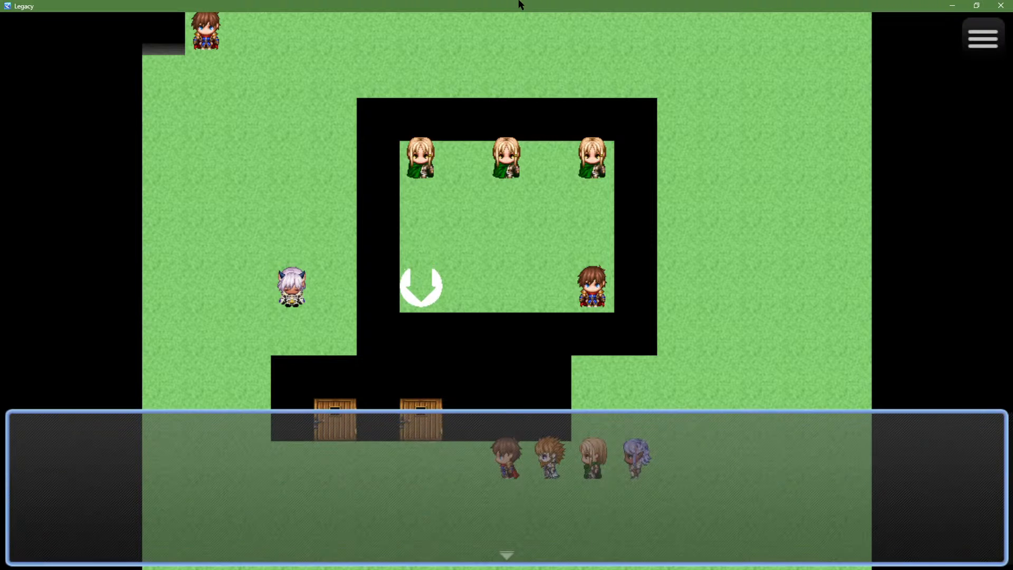
key("Return")
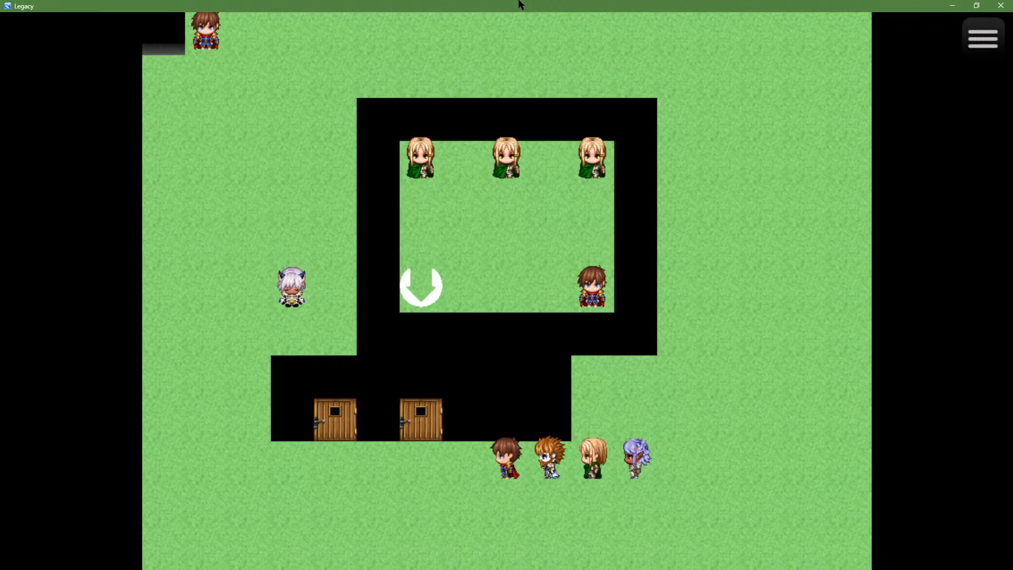
key("Escape")
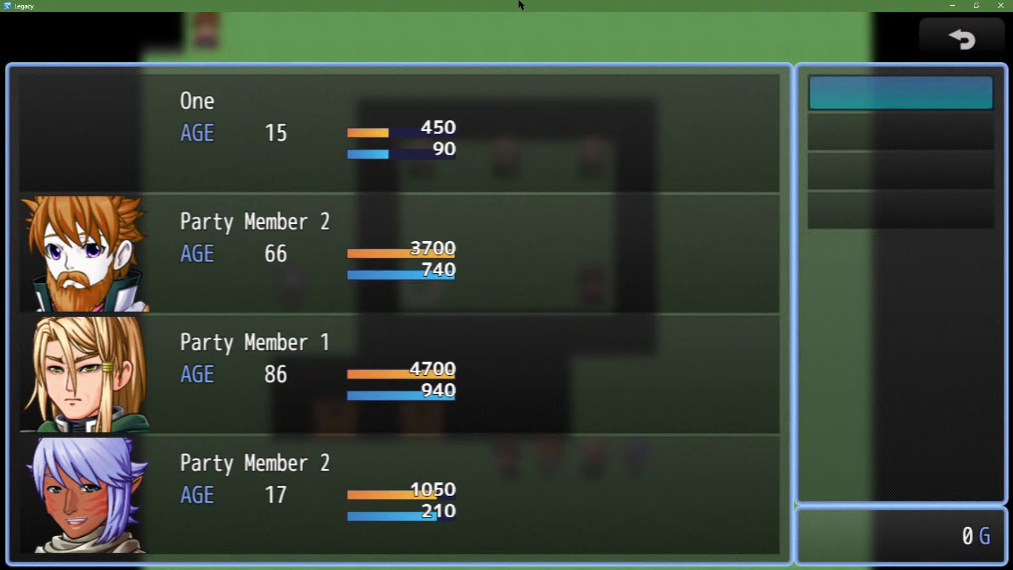
key("Escape")
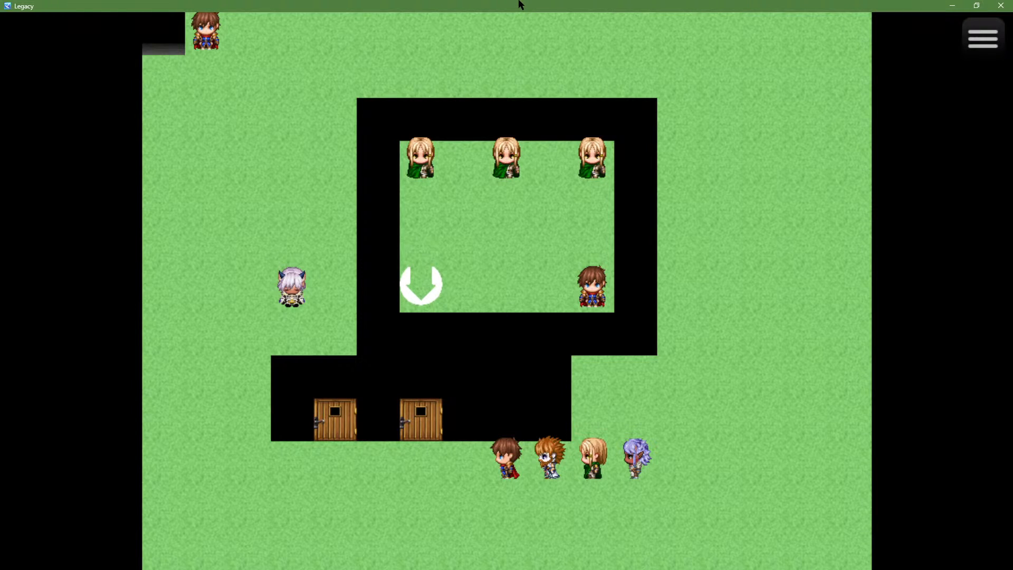
key("Return")
key("Return")
key("Escape")
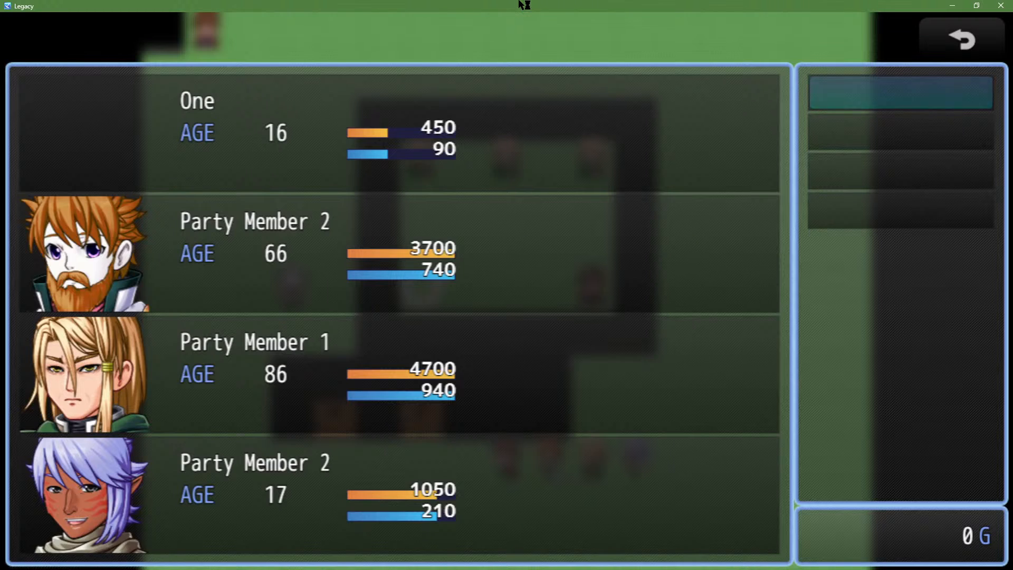
key("Escape")
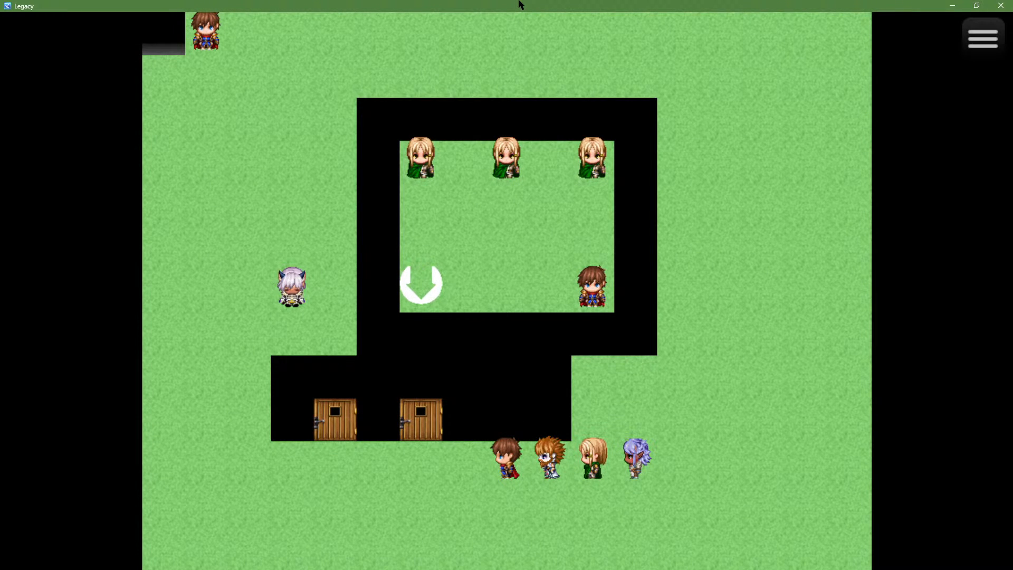
key("Return")
key("Return")
key("Escape")
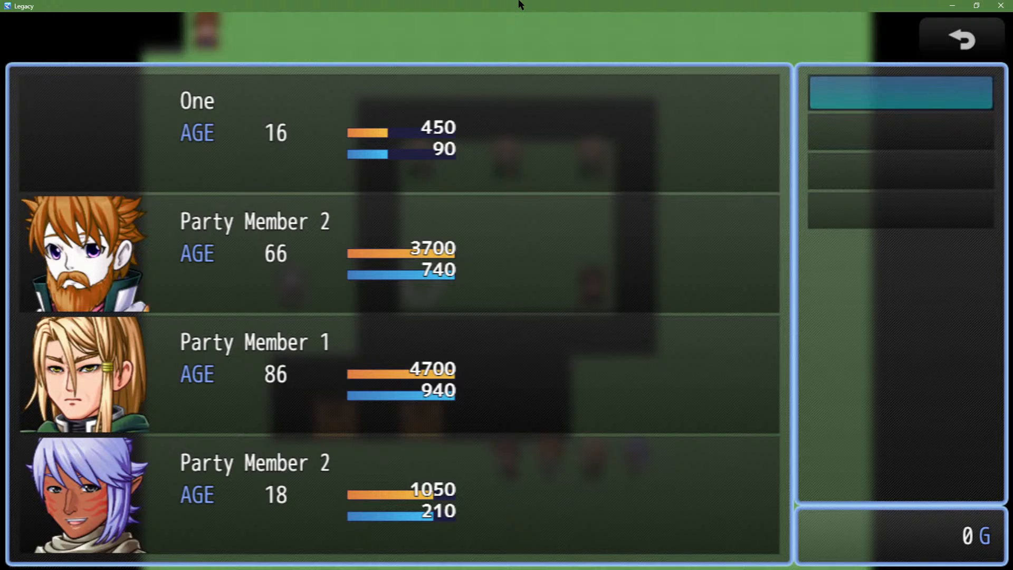
key("Escape")
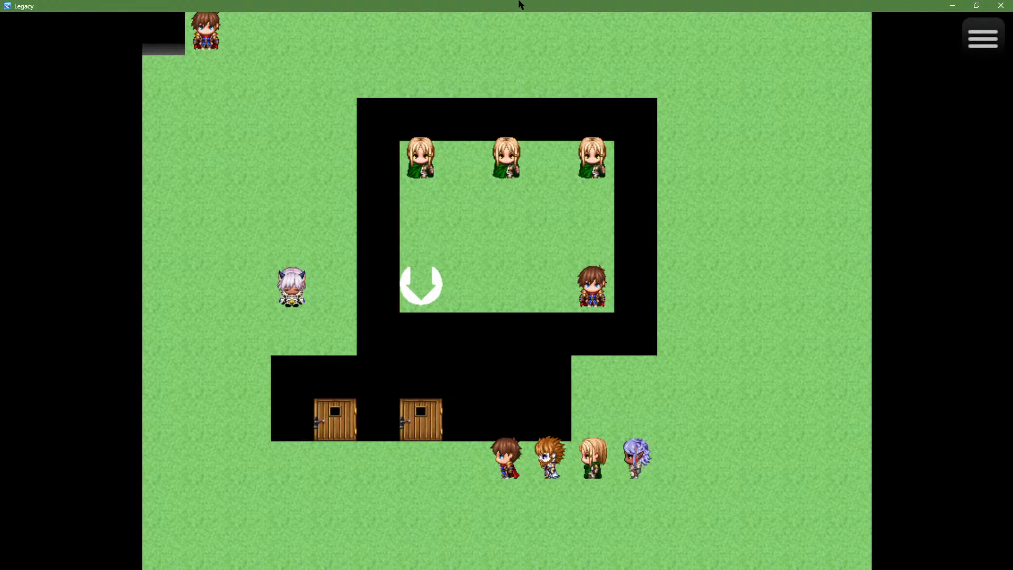
key("Return")
key("Return")
key("Escape")
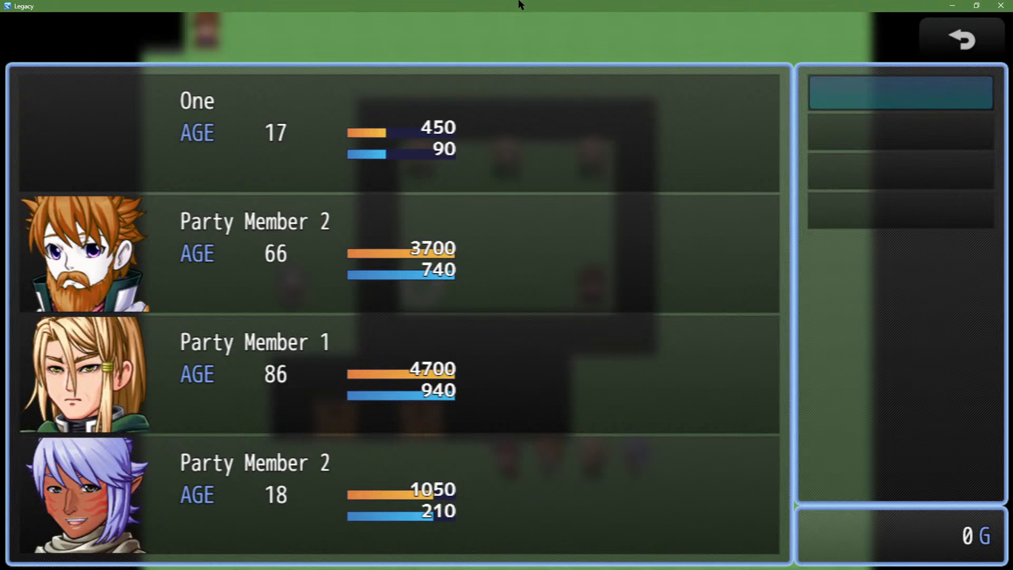
key("Escape")
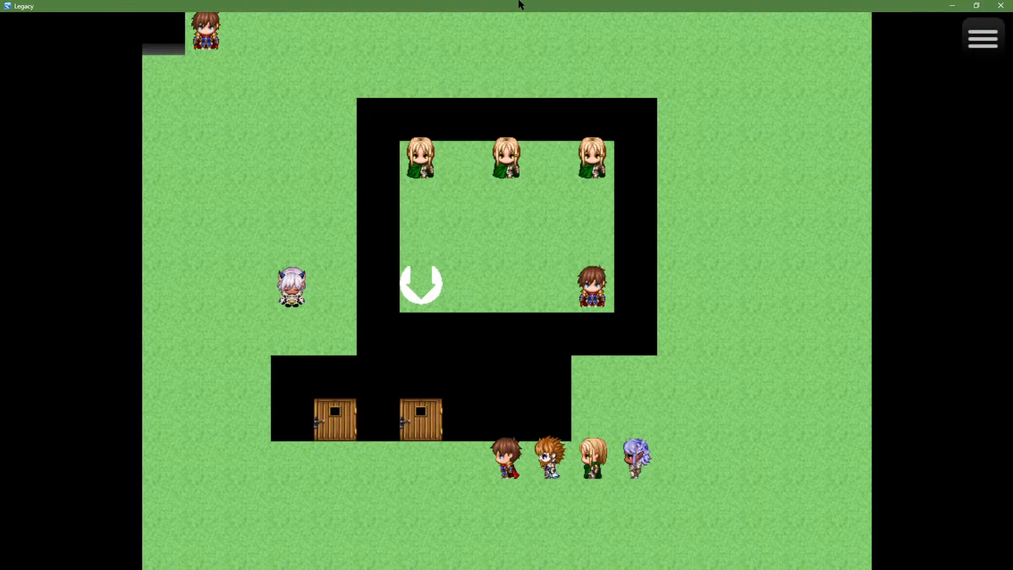
Step: Walk the party west past the doors and north past the white-haired character to the map's upper edge, dismissing messages along the way
key("Left")
key("Left")
key("Left")
key("Left")
key("Left")
key("Left")
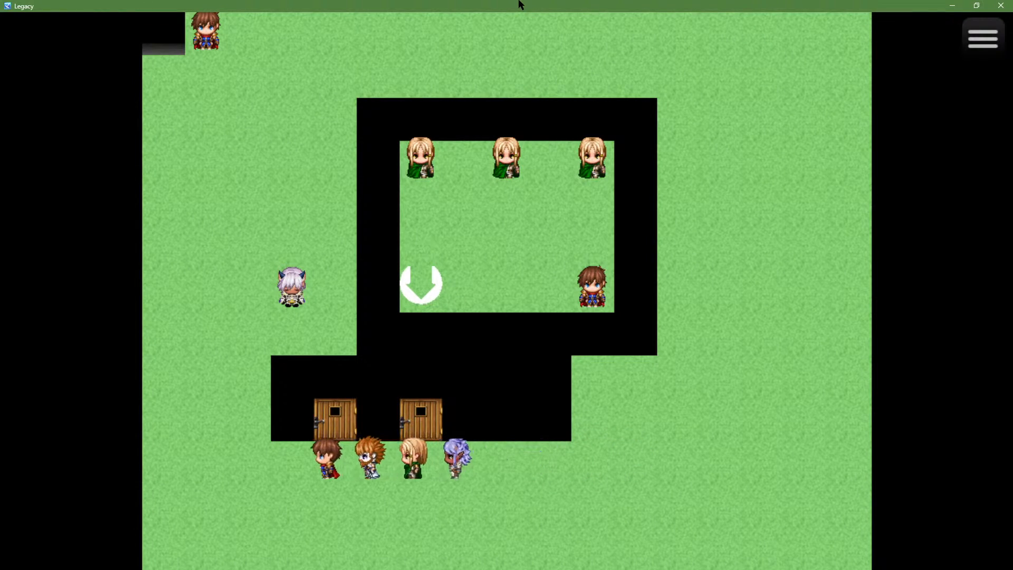
key("Up")
key("Up")
key("Up")
key("Up")
key("Up")
key("Up")
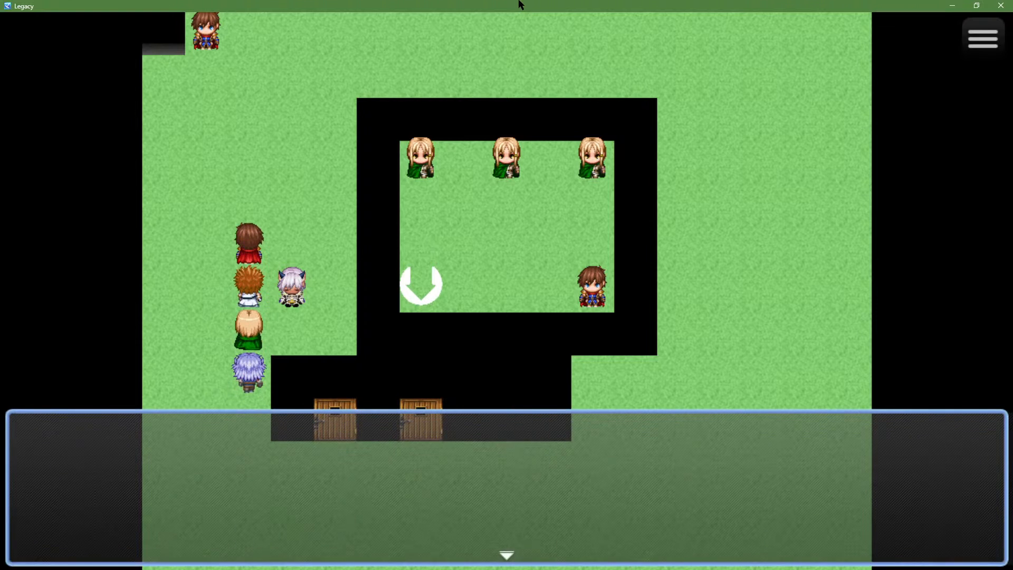
key("Up")
key("Up")
key("Up")
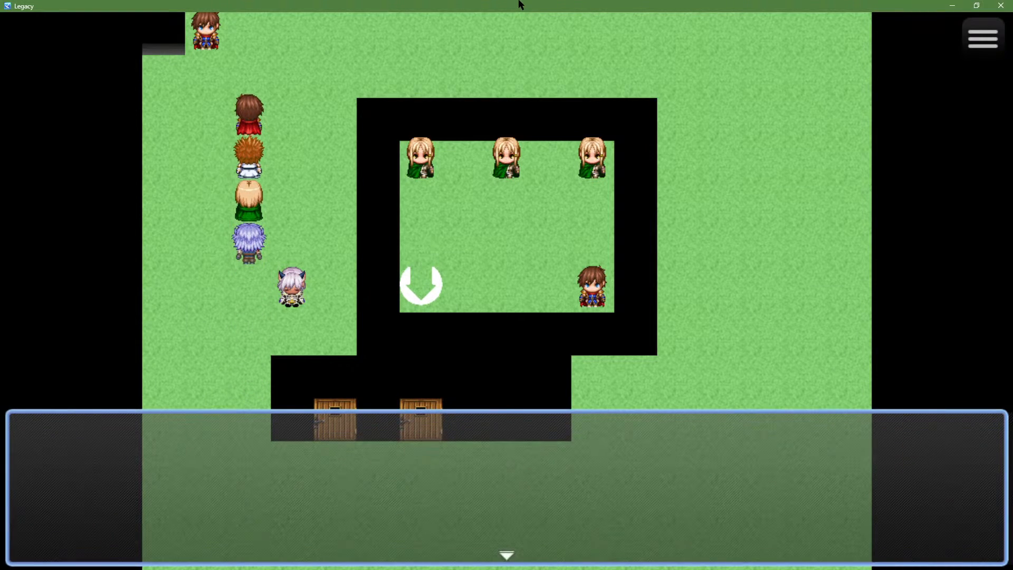
key("Up")
key("Up")
key("Right")
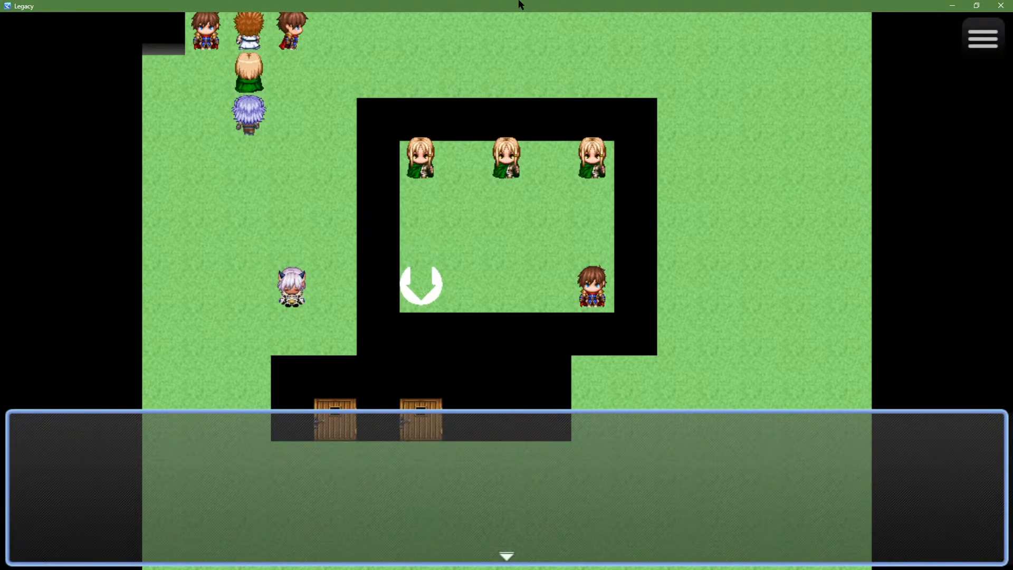
Step: Walk the party east along the map's upper edge and south down the grass east of the walled room
key("Right")
key("Right")
key("Right")
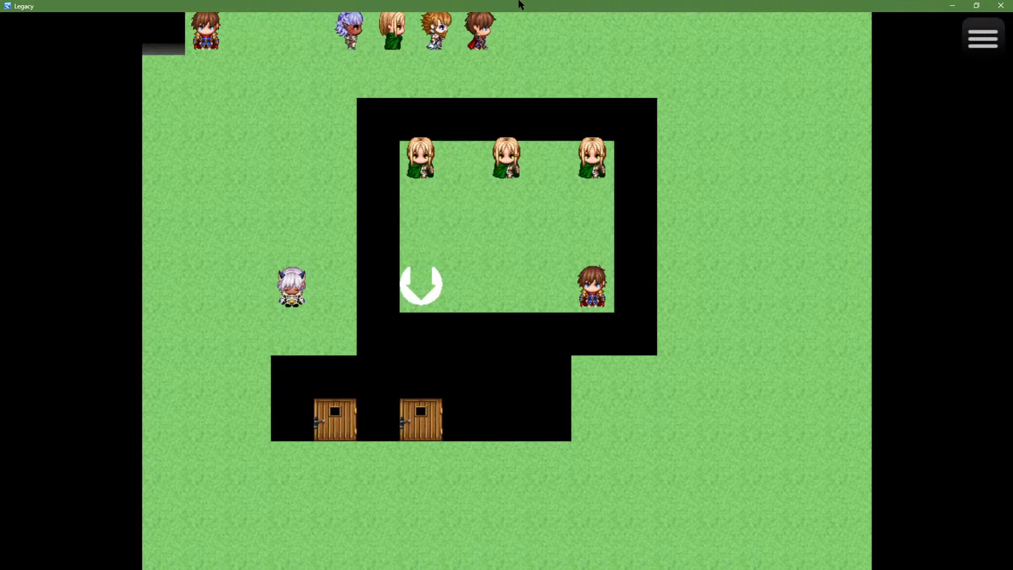
key("Right")
key("Right")
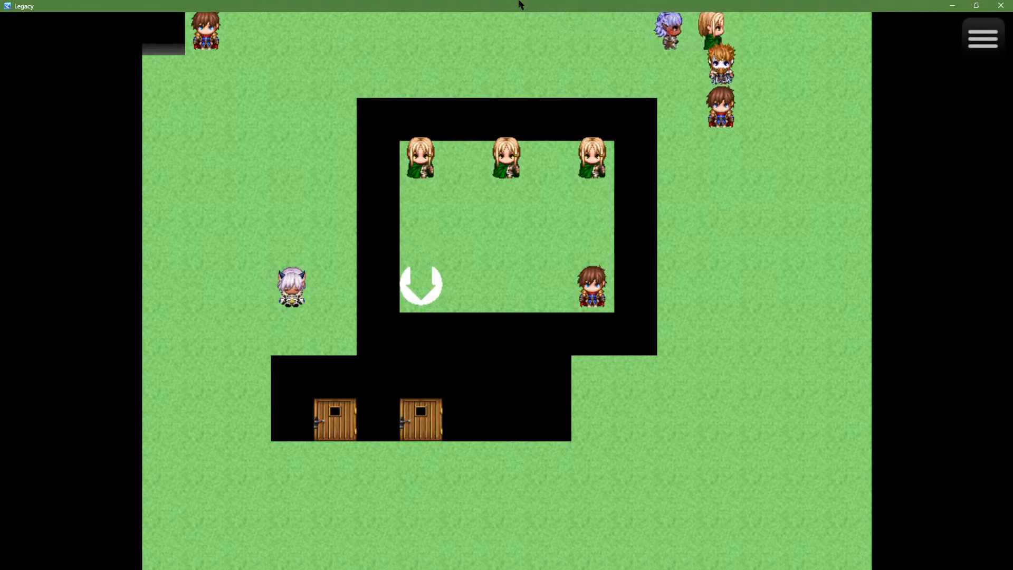
key("Right")
key("Down")
key("Down")
key("Down")
key("Down")
key("Down")
key("Down")
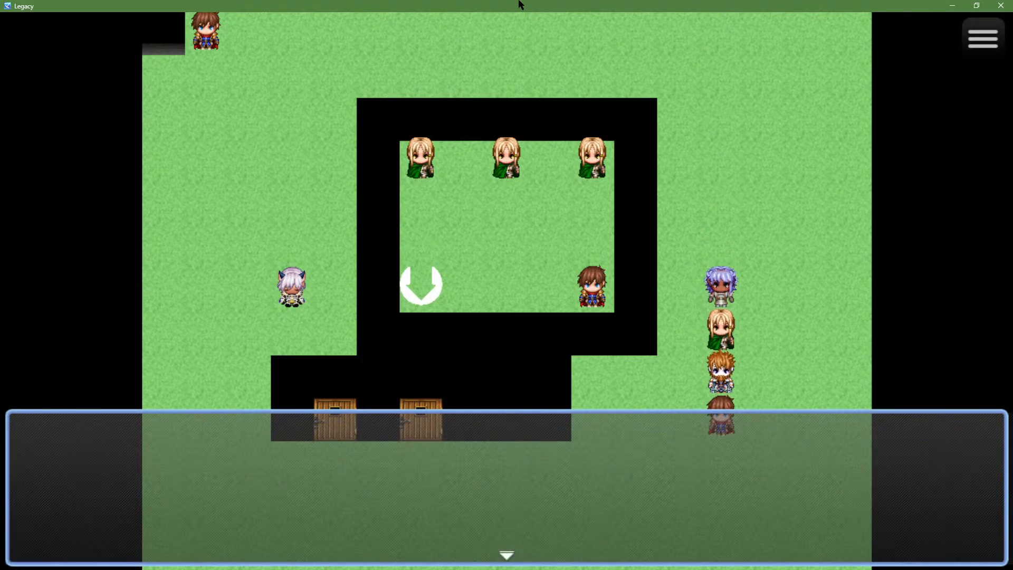
Step: Walk the party west around the walled room's lower corner and past both doors, dismissing each message on the way
key("Return")
key("Left")
key("Left")
key("Left")
key("Down")
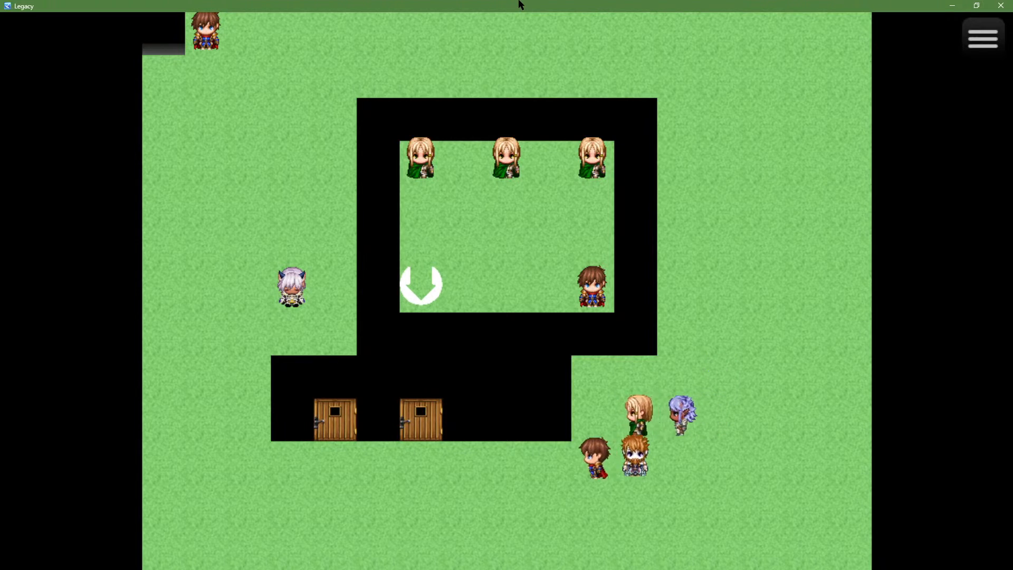
key("Left")
key("Left")
key("Left")
key("Left")
key("Left")
key("Left")
key("Left")
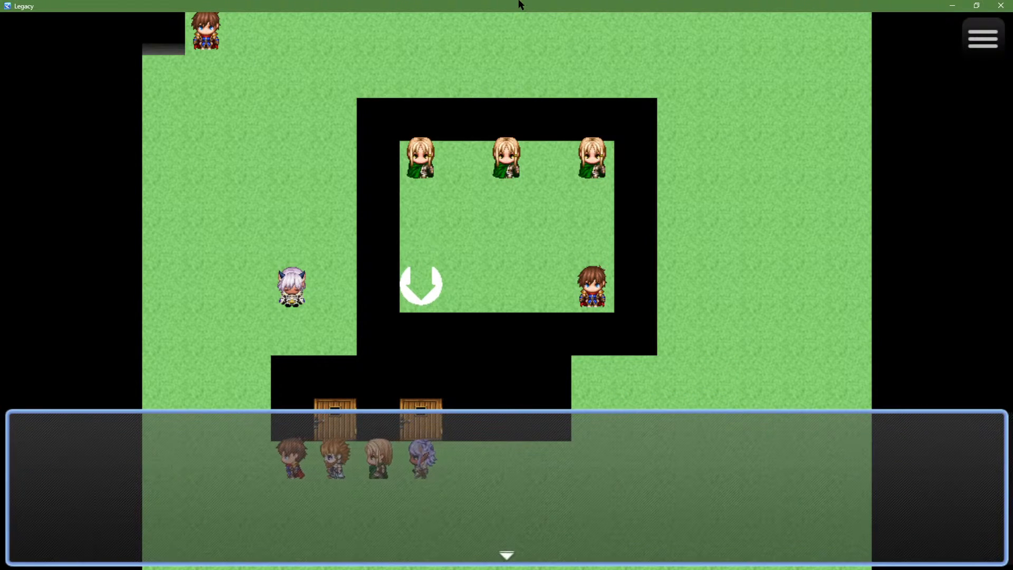
key("Return")
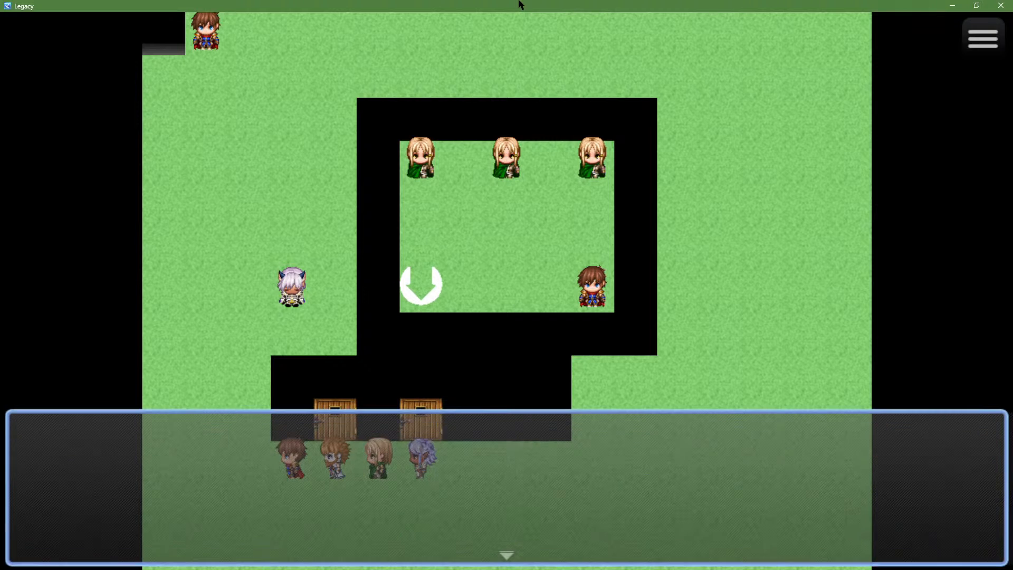
key("Return")
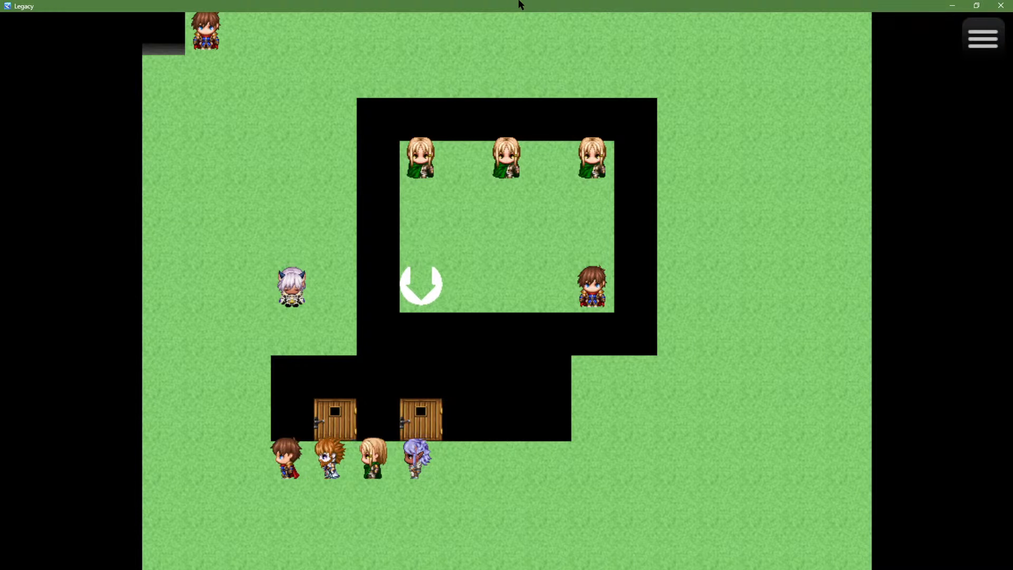
Step: Walk the party north past the white-haired character and east above the walled room, and check all four ages in the party menu
key("Left")
key("Up")
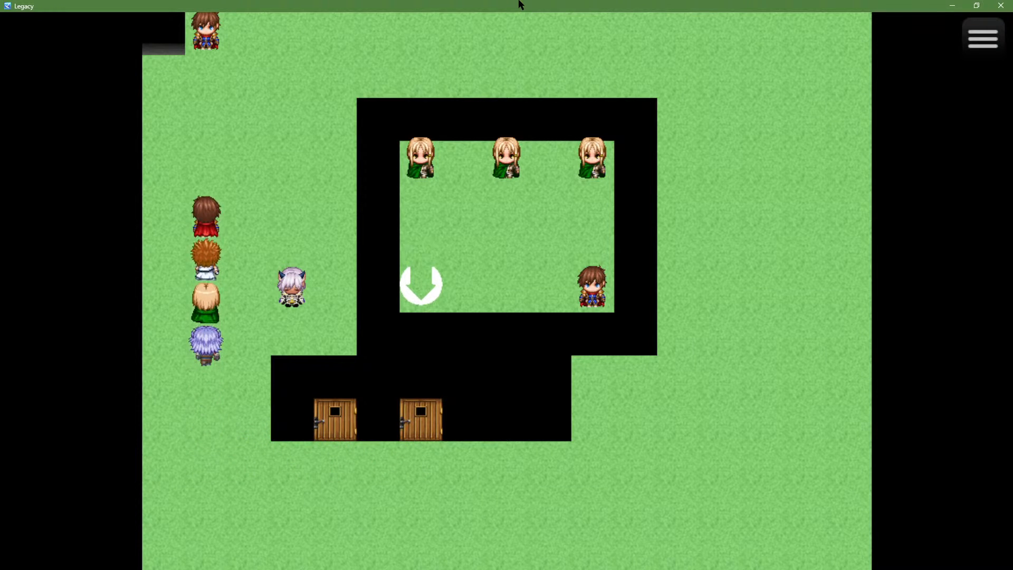
key("Right")
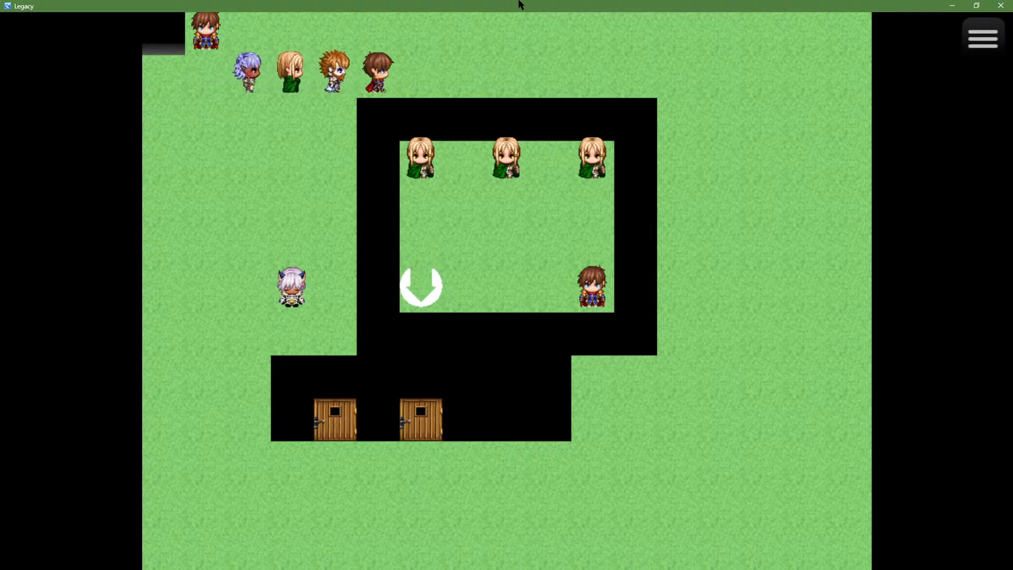
key("Right")
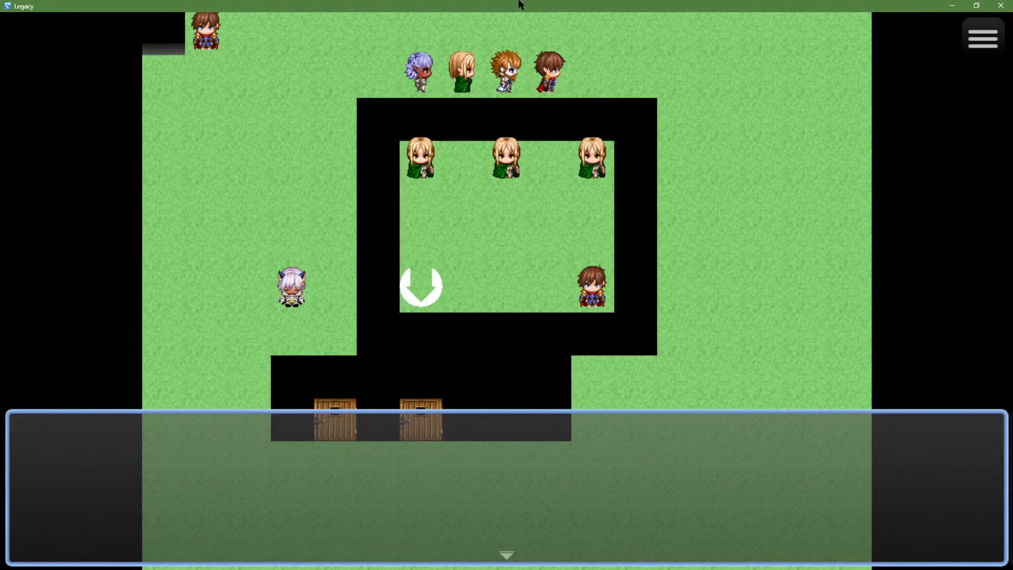
key("Return")
key("Escape")
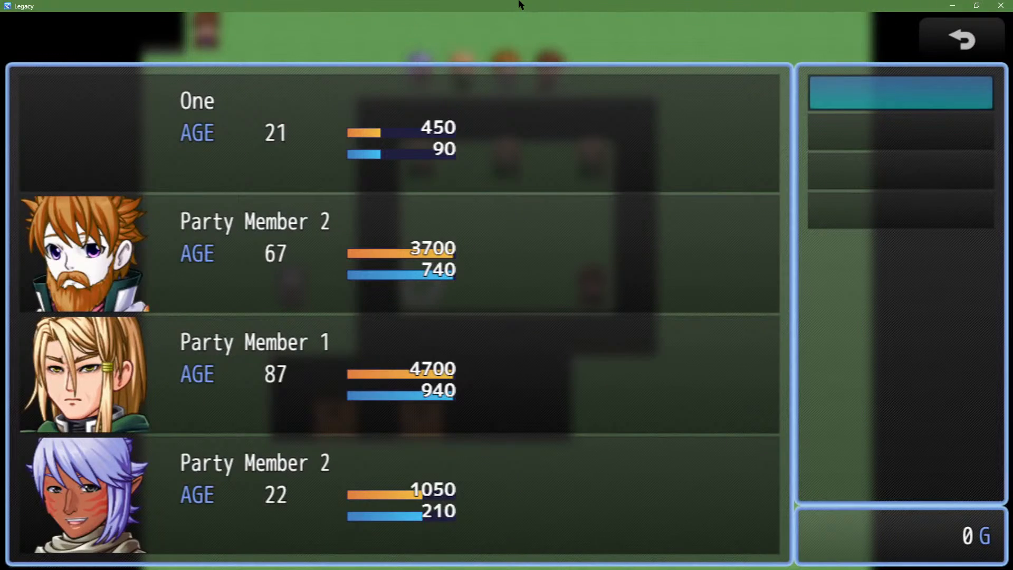
key("Escape")
Step: Lead the party clockwise around the walled room, down its east side, west below the doors and north past the white-haired character
key("Right")
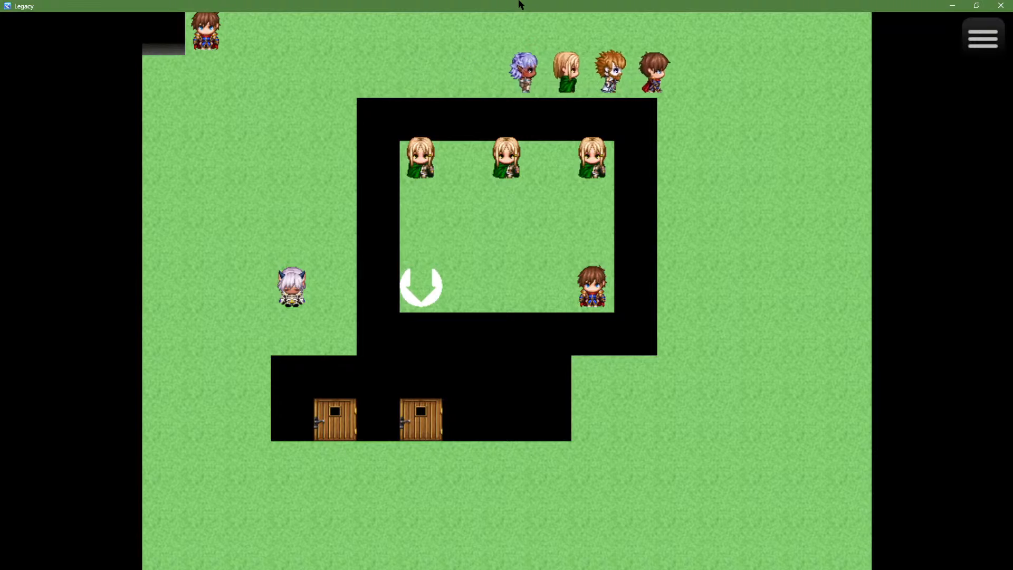
key("Down")
key("Down")
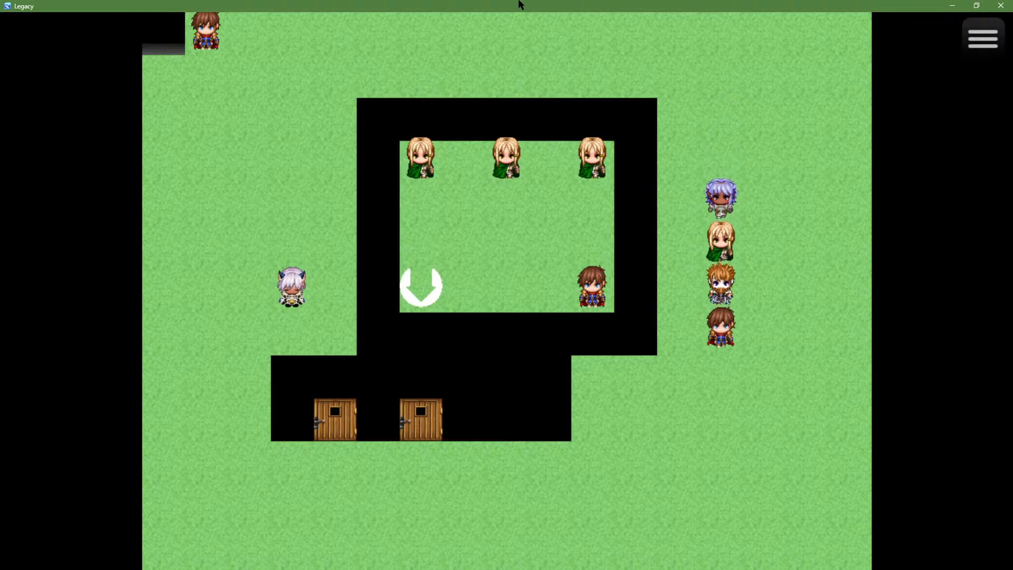
key("Left")
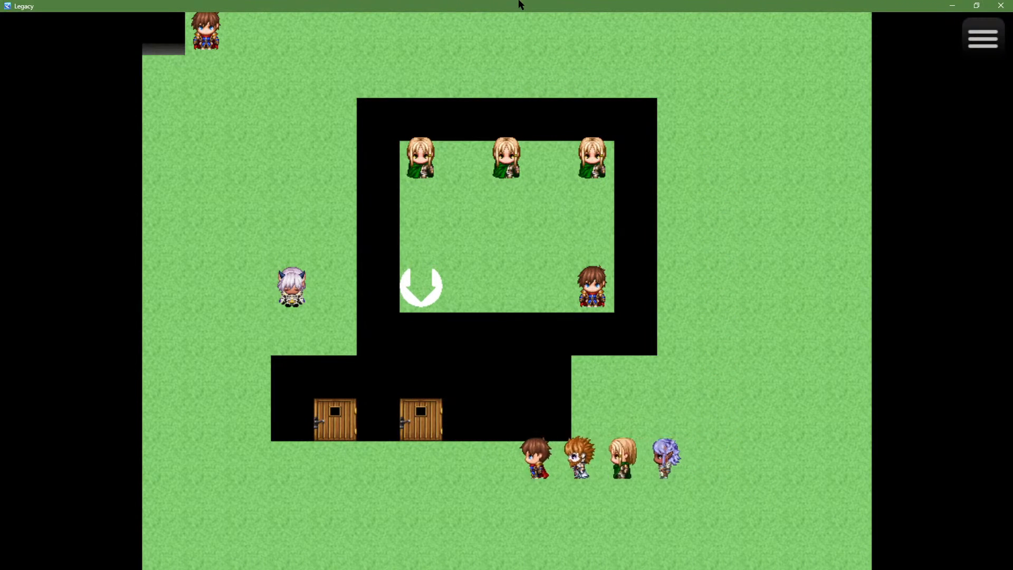
key("Up")
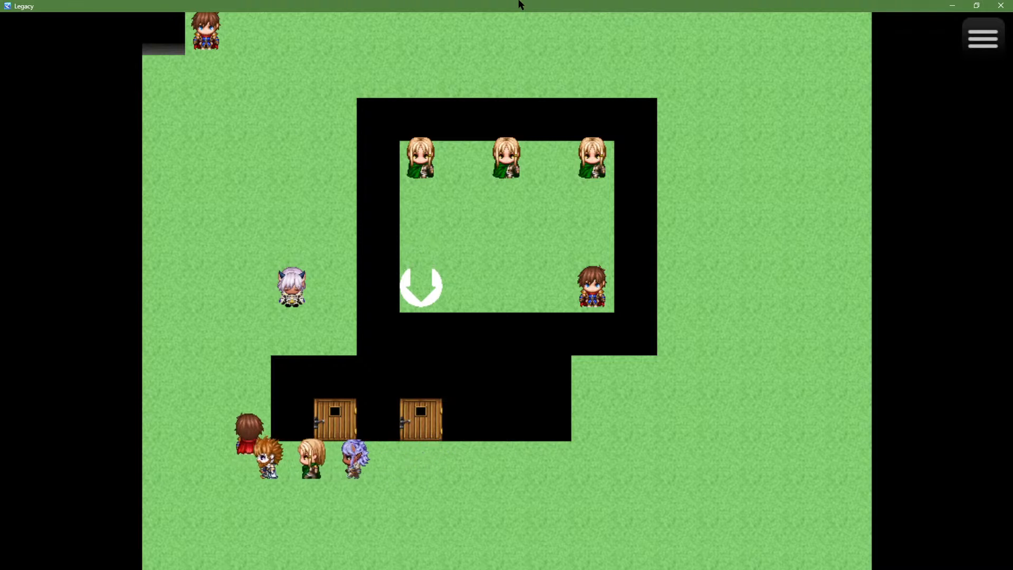
key("Up")
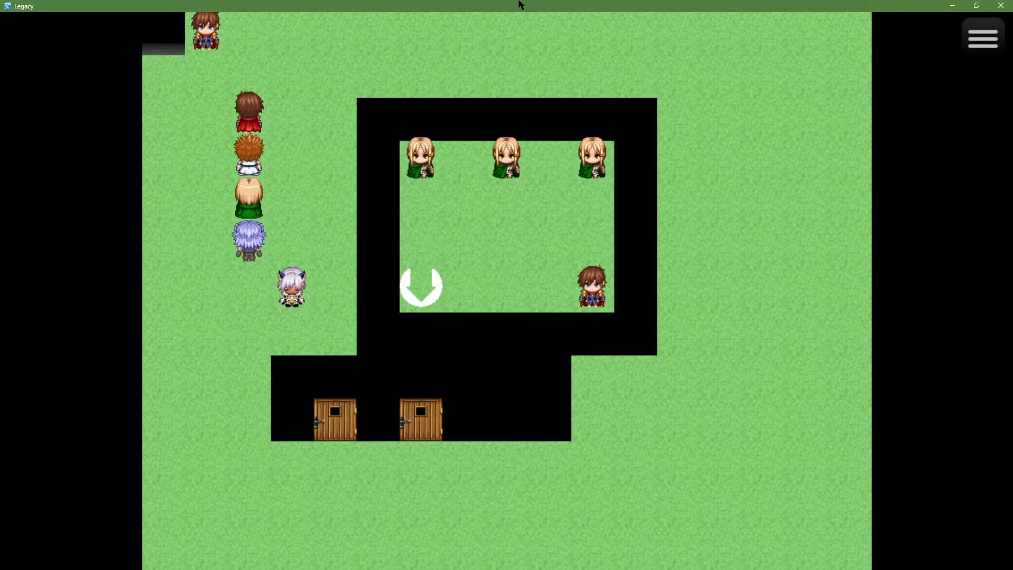
Step: Walk the party east along the map's upper edge and check the members' ages in the party menu
key("Right")
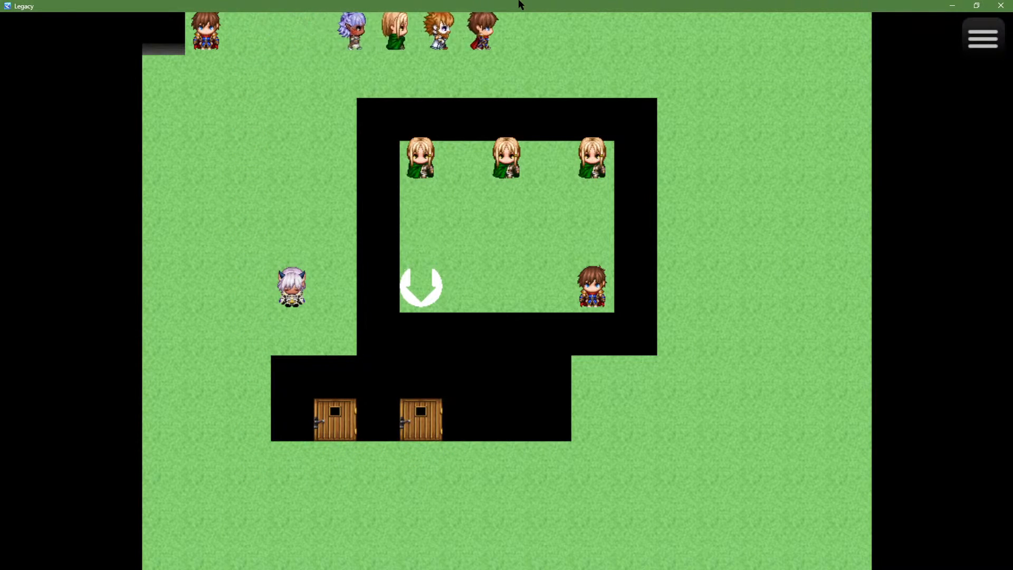
key("Return")
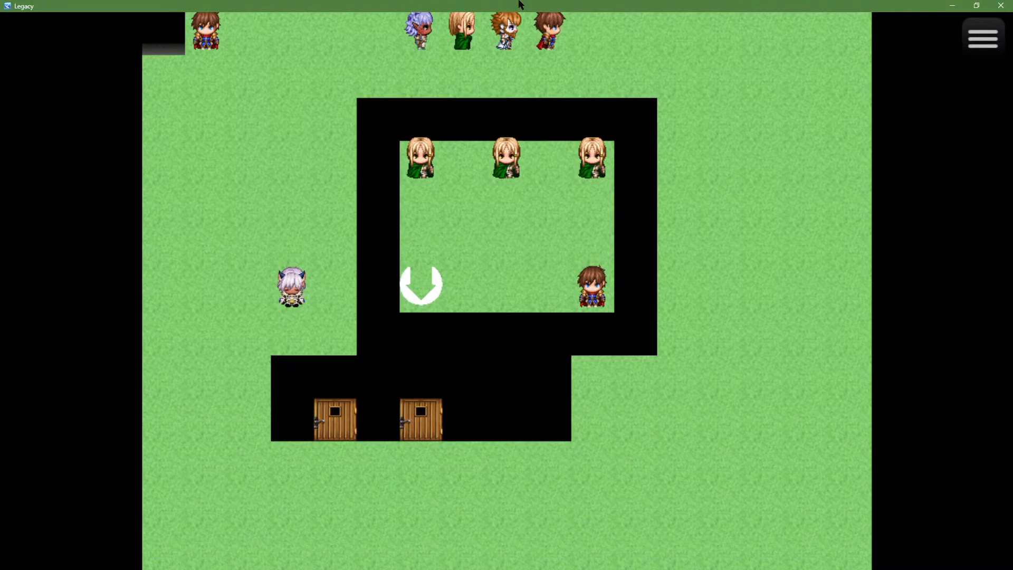
key("Escape")
key("Escape")
key("Right")
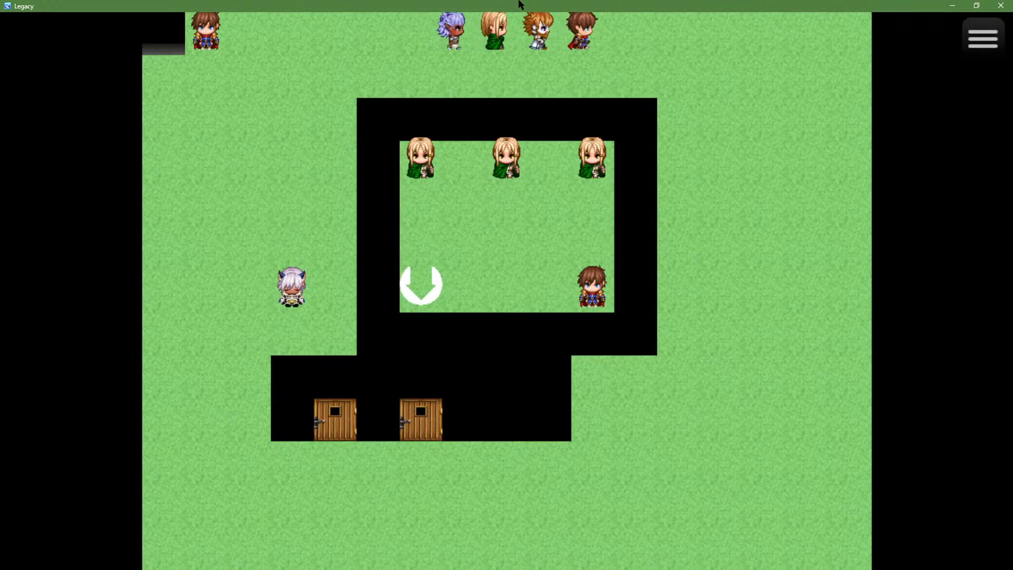
Step: Walk the party down the room's east side, dismissing the message and checking the members' ages in the party menu
key("Down")
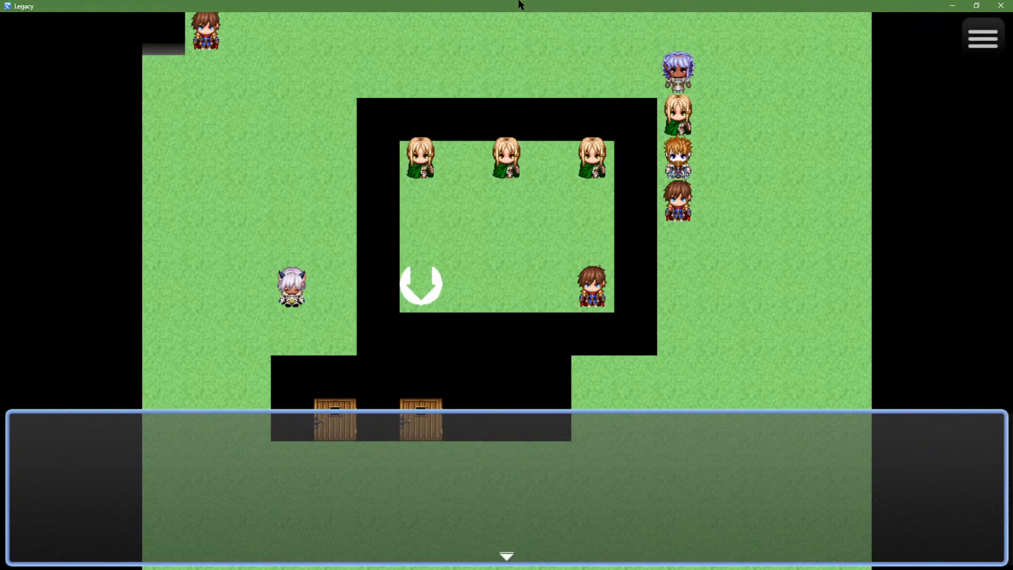
key("Return")
key("Down")
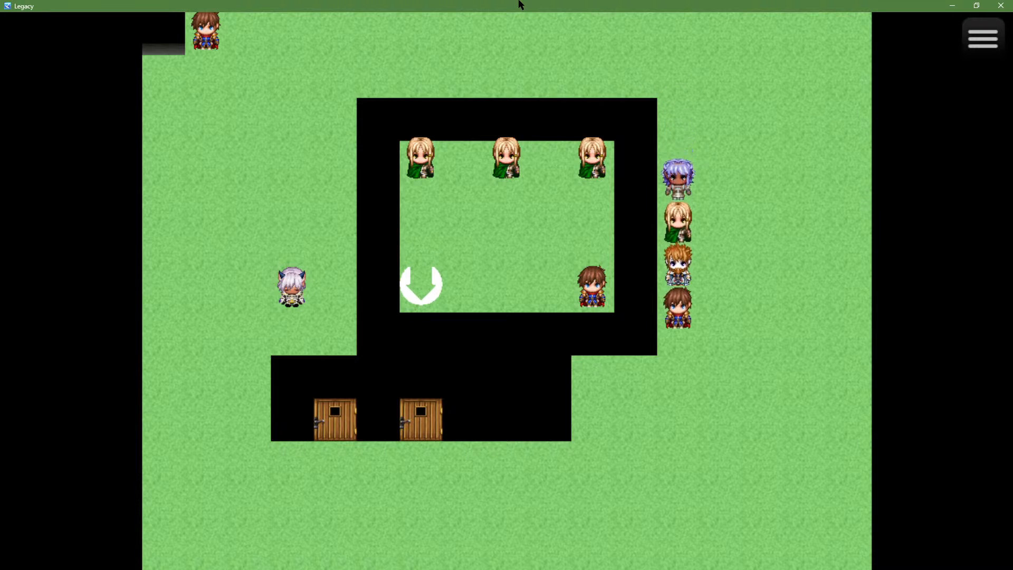
key("Escape")
key("Escape")
key("Down")
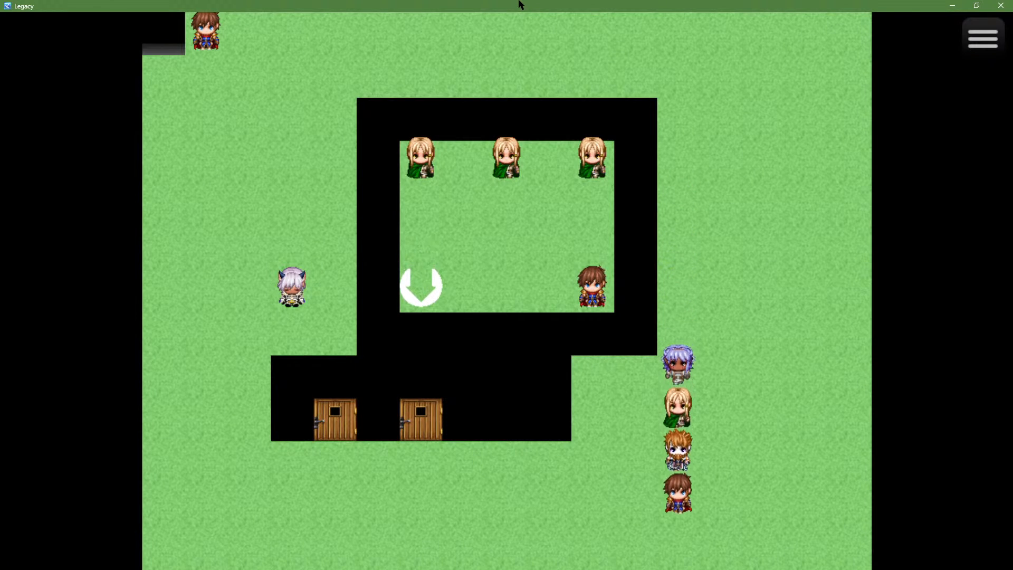
Step: Walk the party west across the grass below the doors and north past the white-haired character
key("Left")
key("Left")
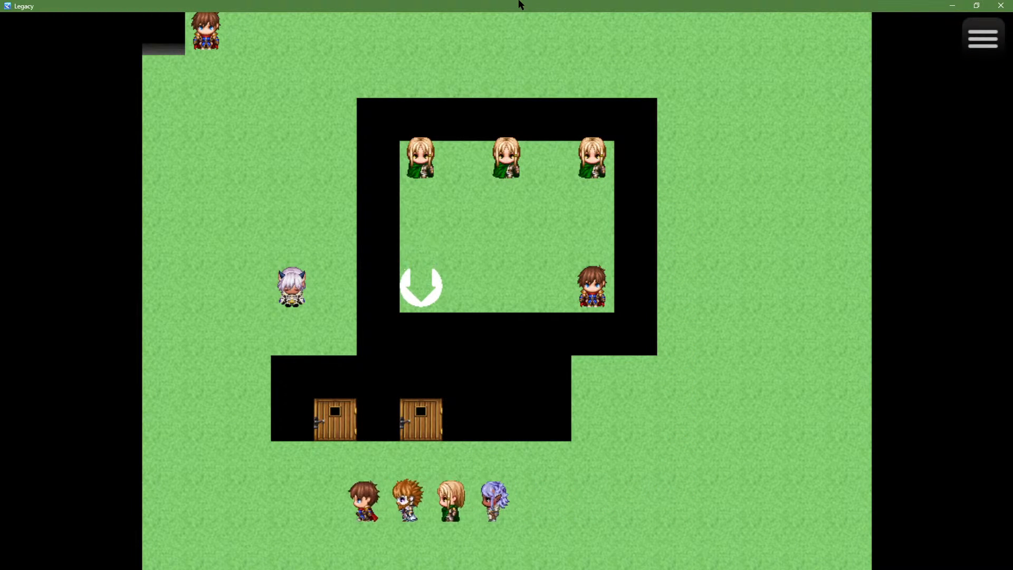
key("Up")
key("Left")
key("Up")
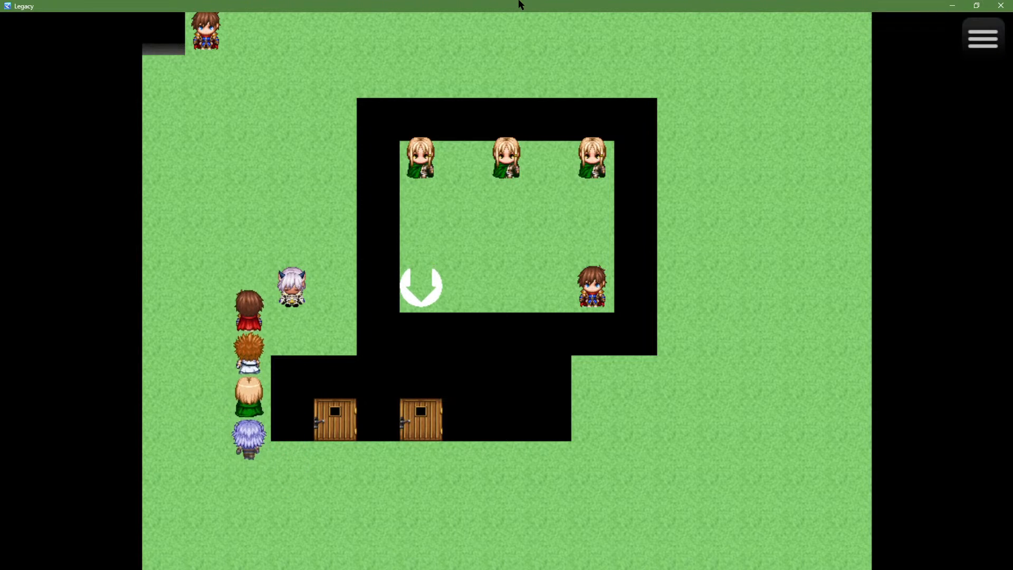
key("Up")
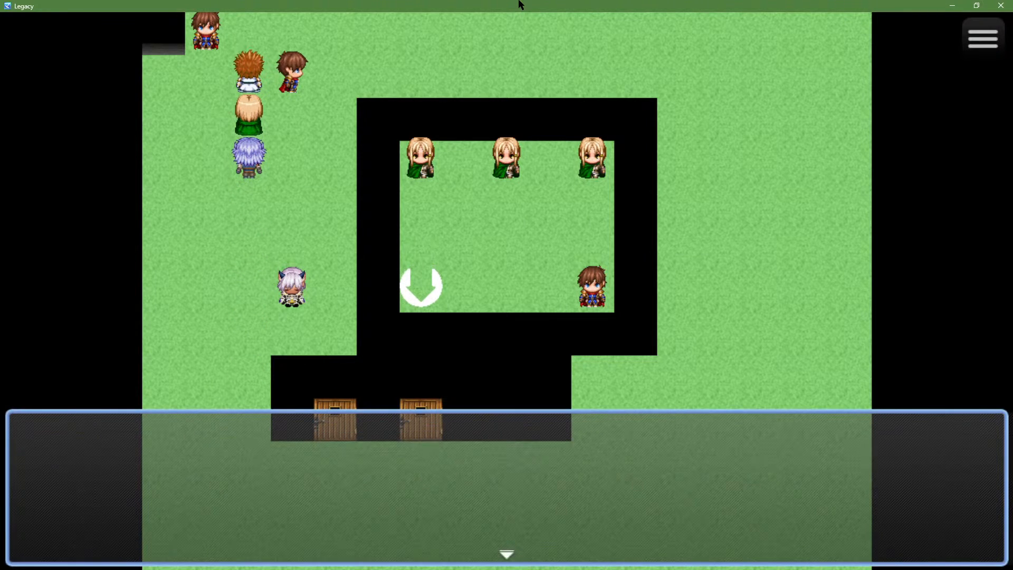
Step: Keep circling the walled room, dismissing every message, and check the ages in the party menu when north of the white-haired character
key("Return")
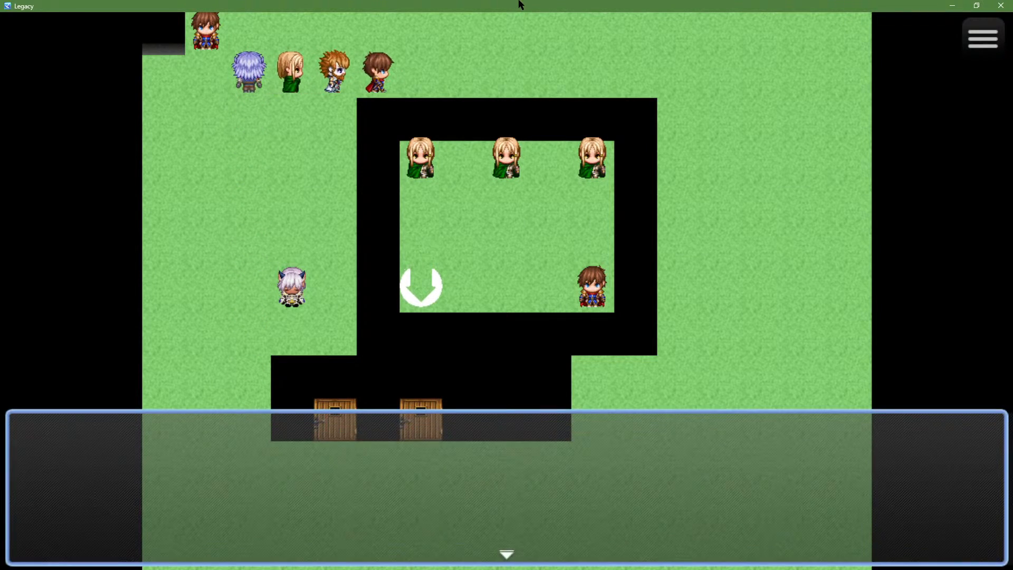
key("Return")
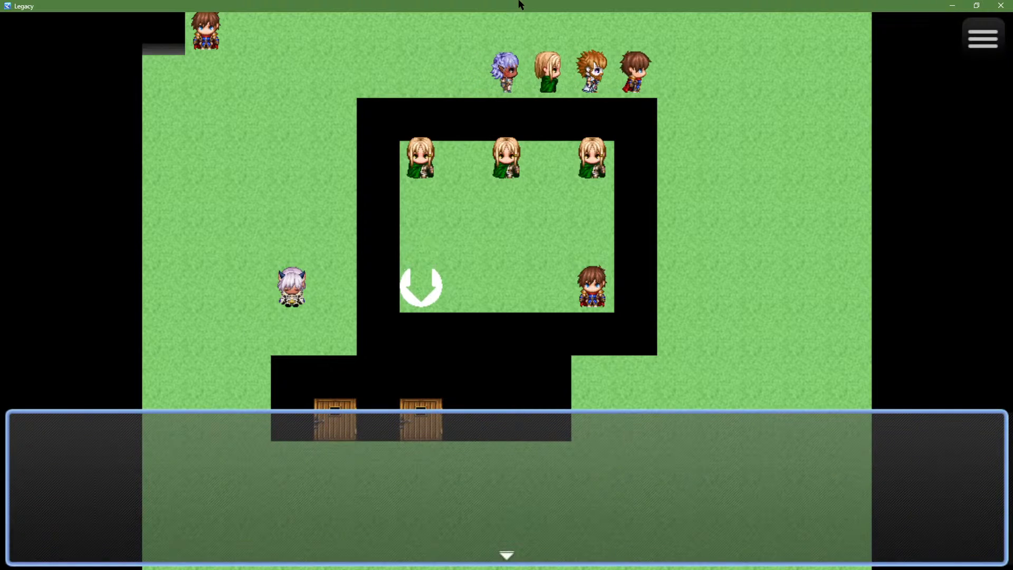
key("Return")
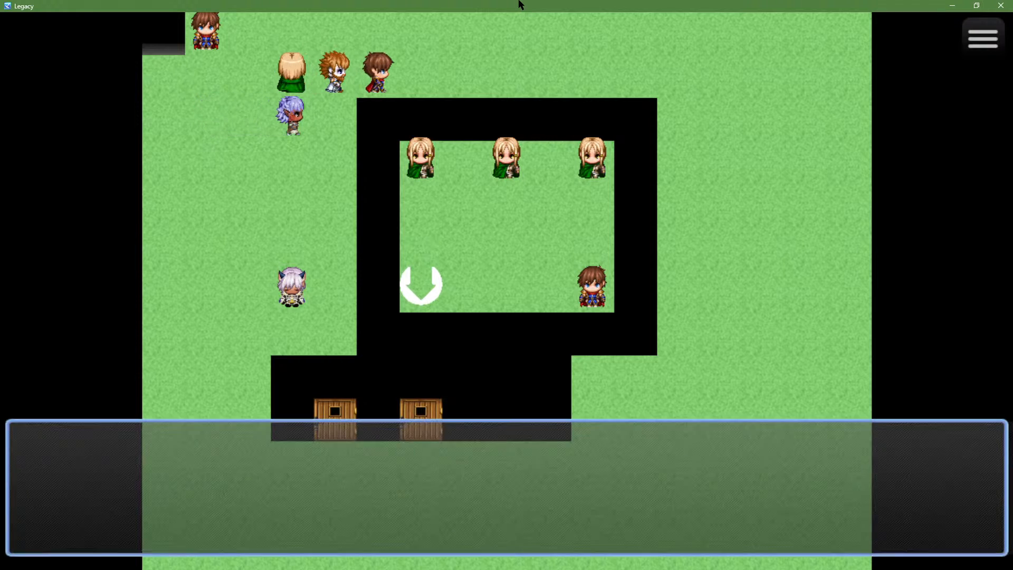
key("Return")
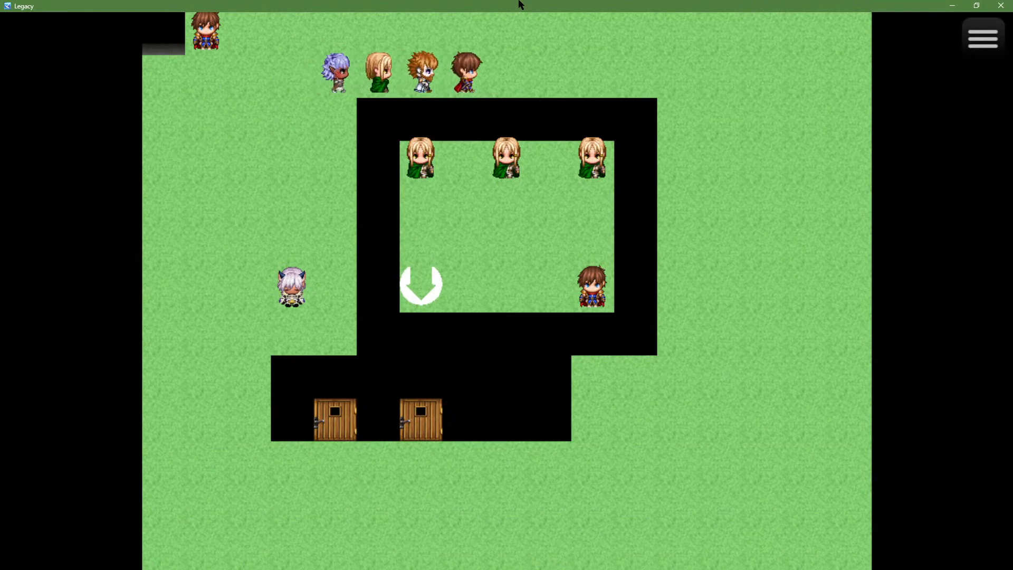
key("Return")
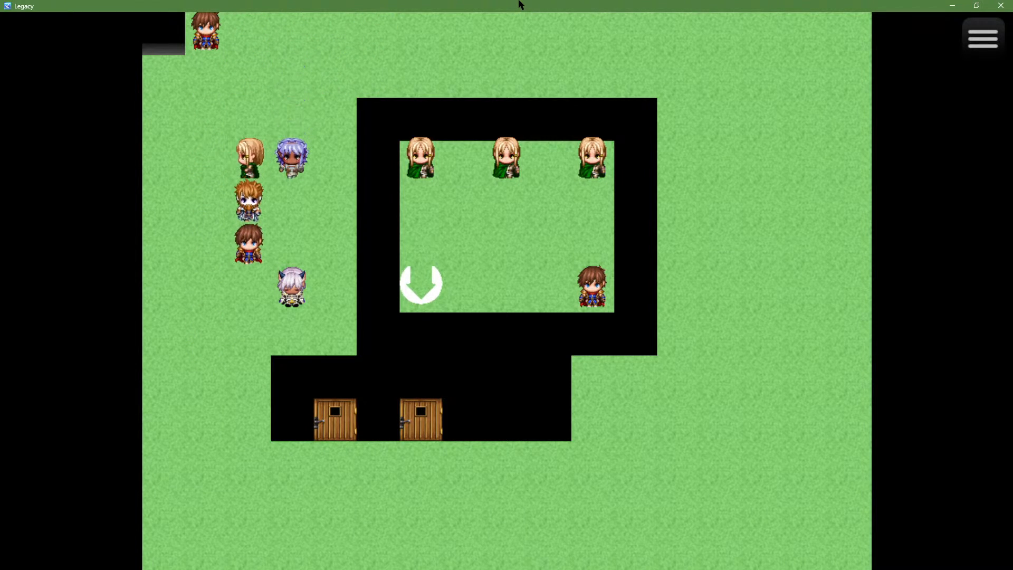
key("Return")
key("Escape")
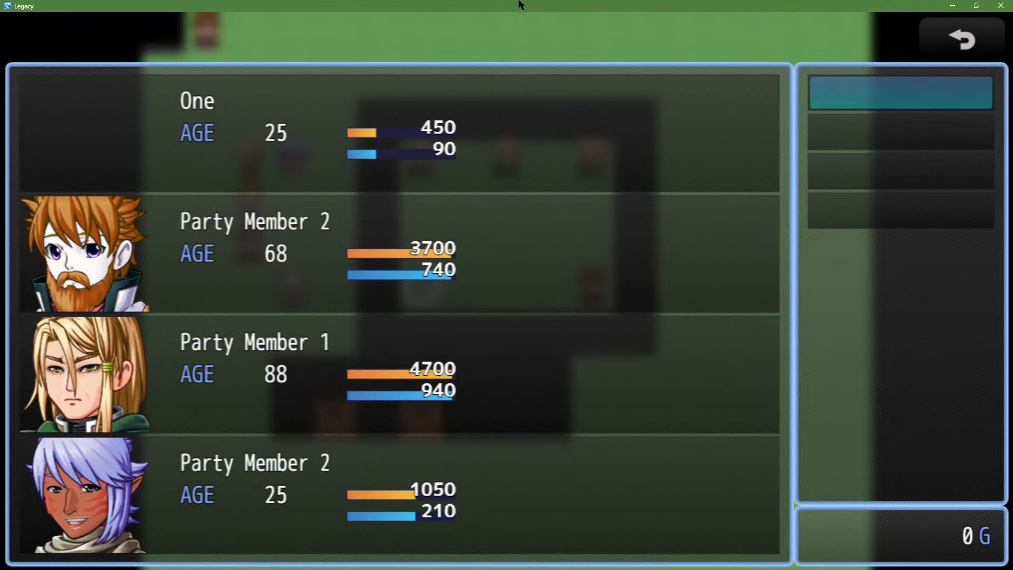
Step: Walk the party south past the white-haired character, dismissing the message, and restore the maximized playtest window to its smaller size
key("Escape")
key("Down")
key("Down")
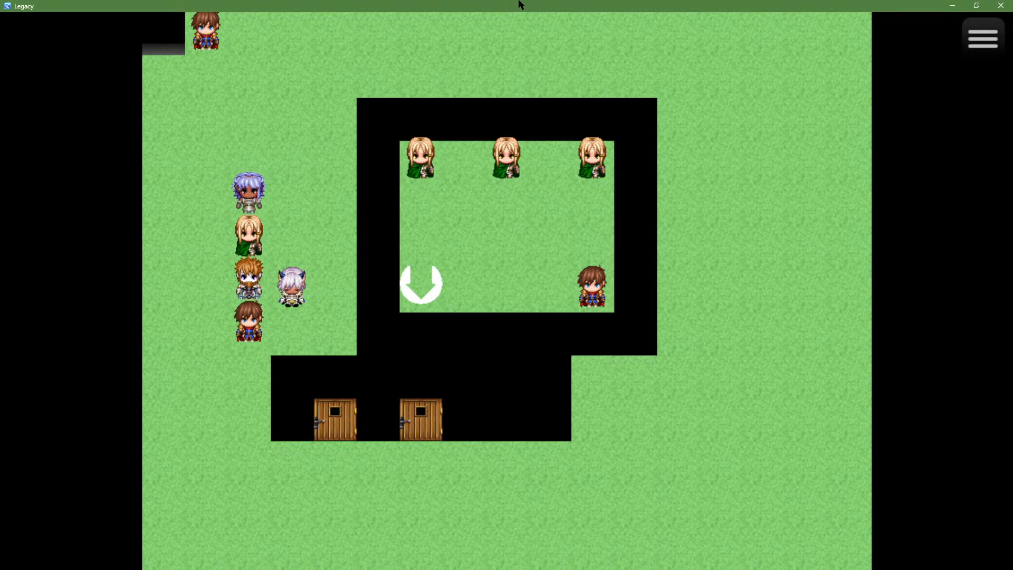
key("Return")
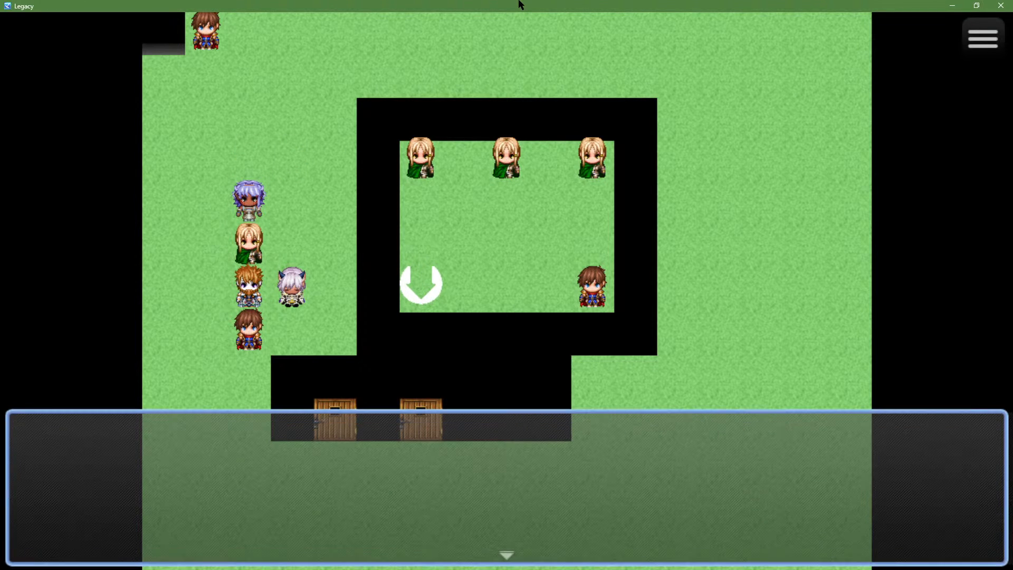
key("Return")
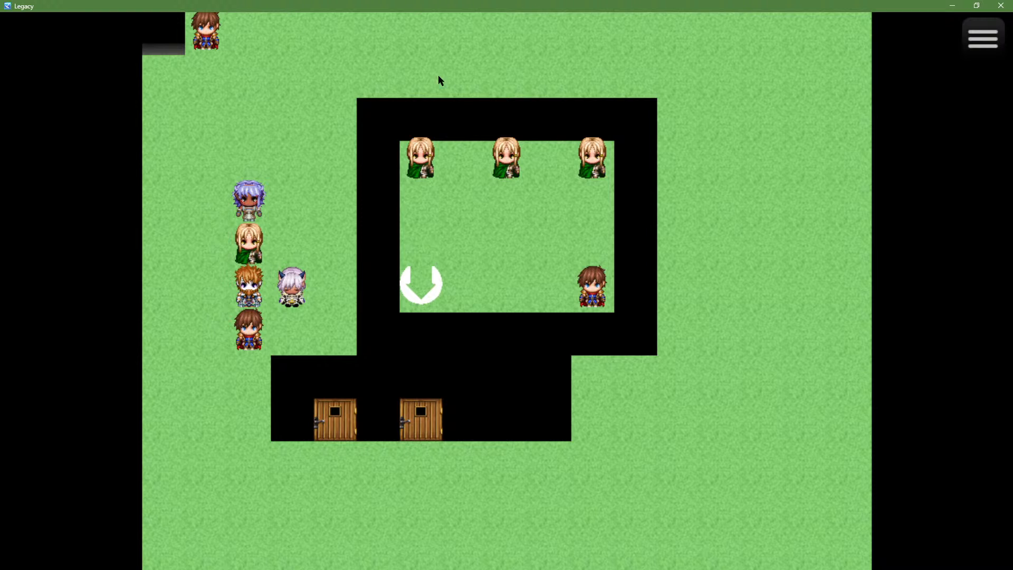
double_click(477, 5)
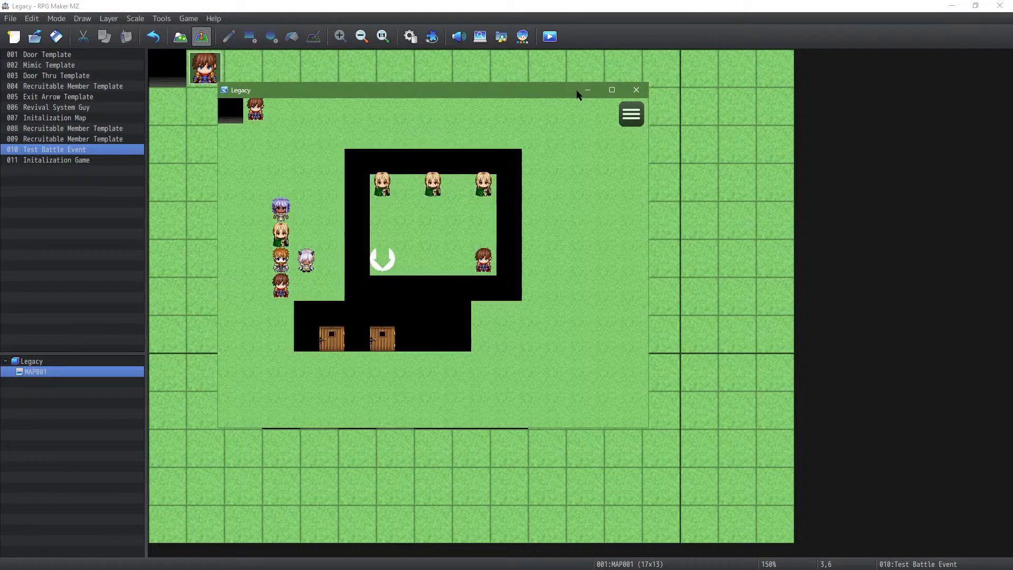
Step: Close the playtest and set Acceleration B of class 0001's EXP curve to 10, comparing the total EXP table at 50 first
left_click(636, 89)
left_click(420, 41)
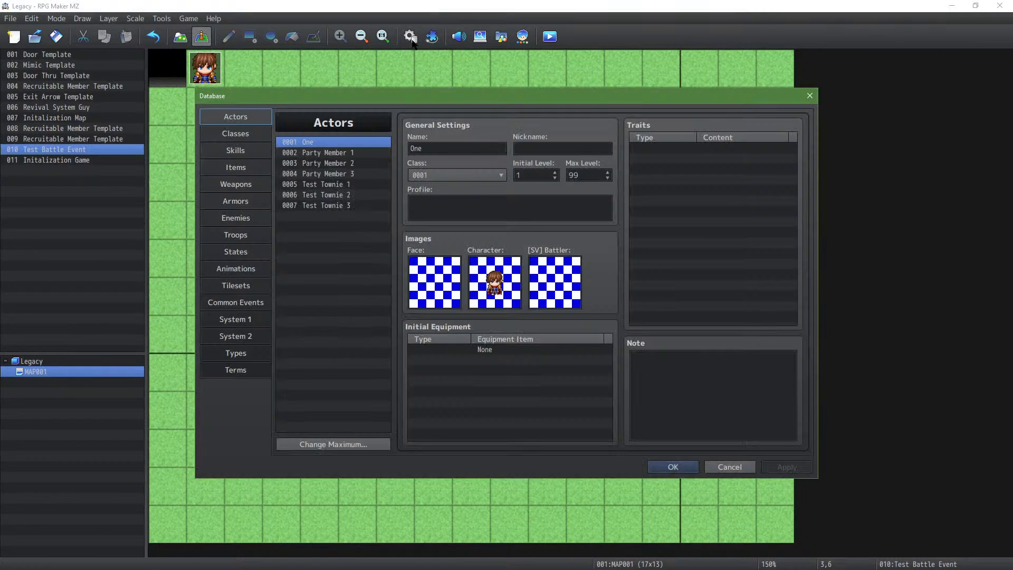
left_click(243, 134)
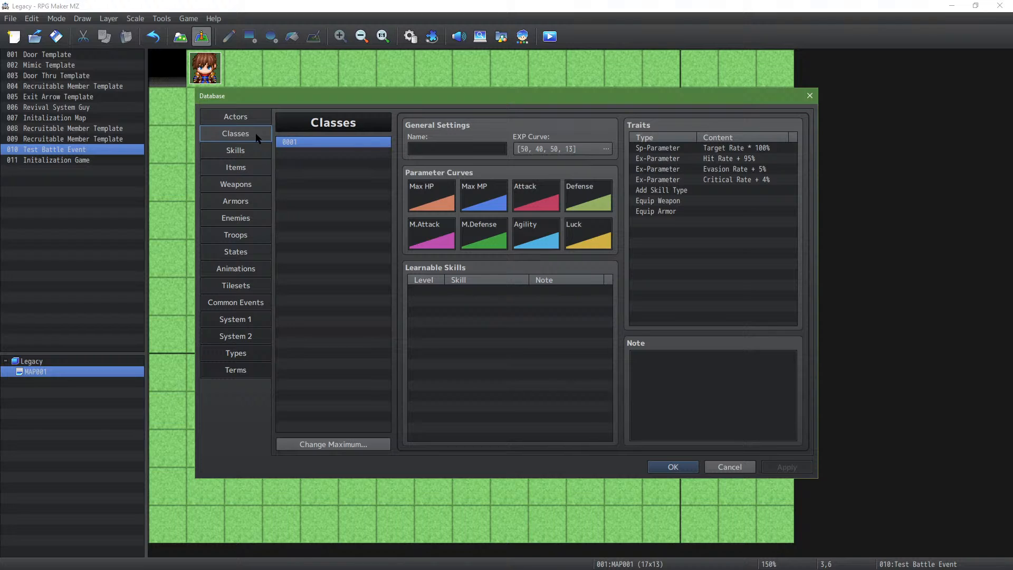
left_click(562, 149)
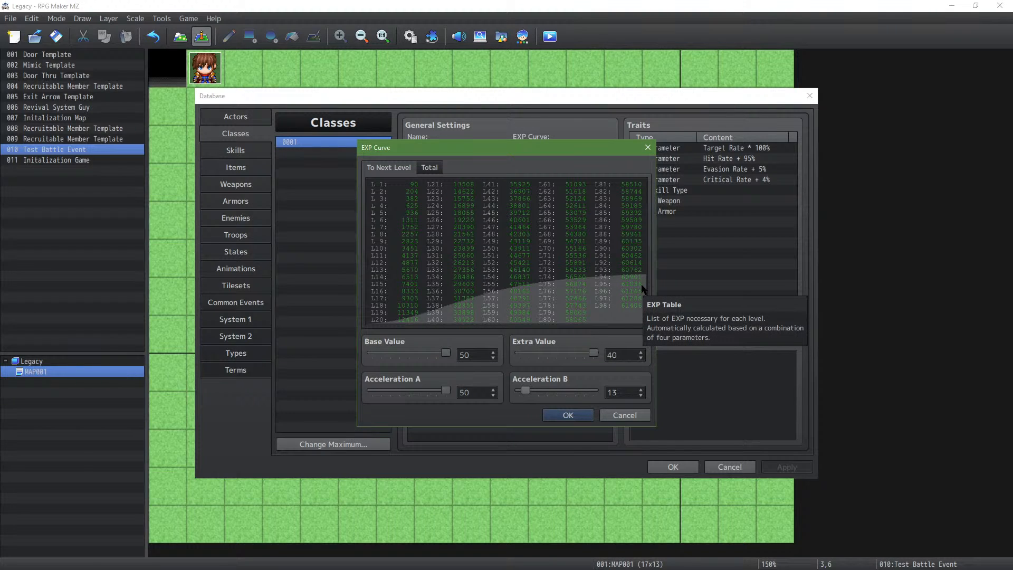
left_click_drag(524, 390, 697, 373)
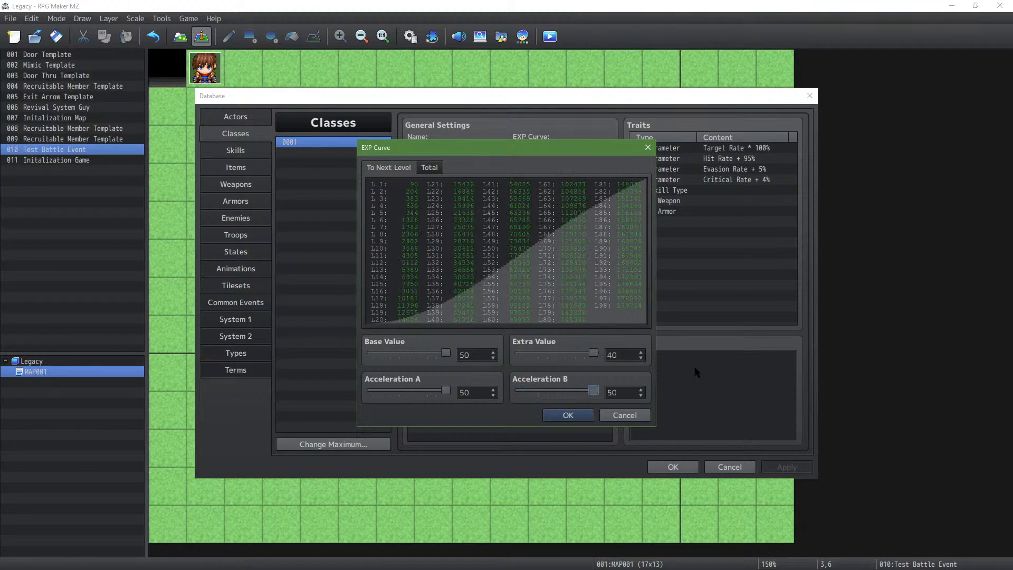
left_click(430, 168)
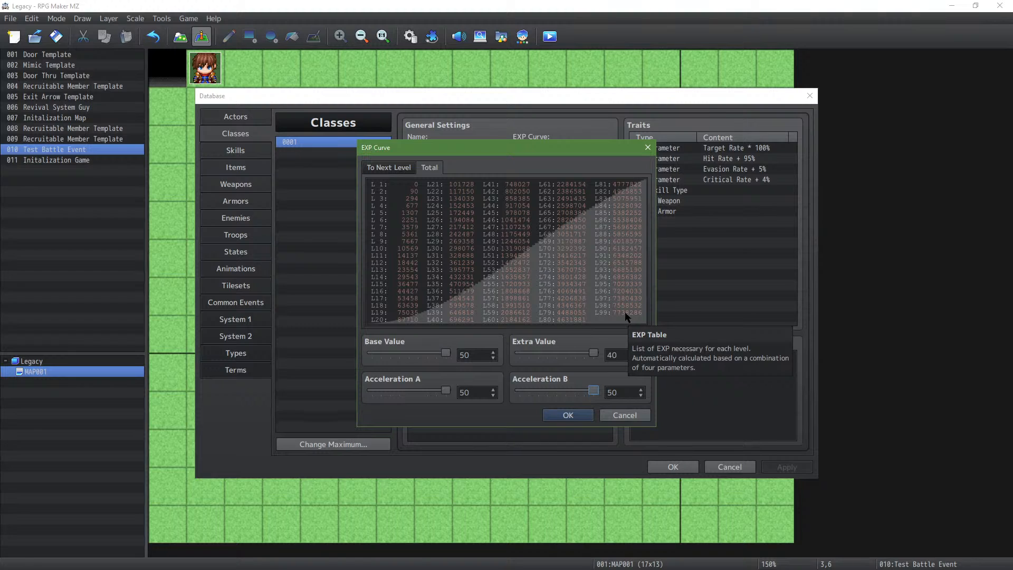
left_click_drag(594, 395, 502, 401)
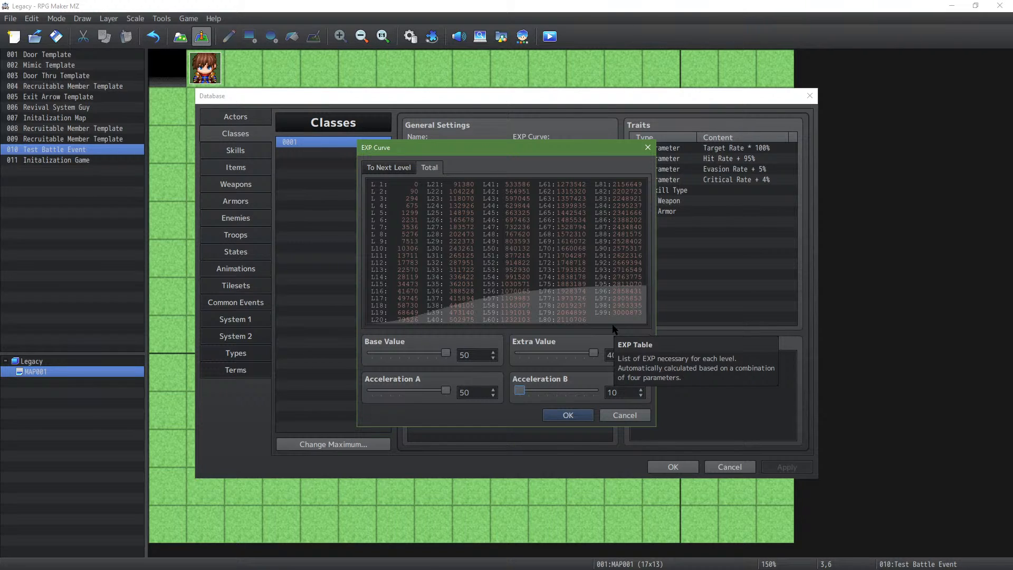
left_click(570, 413)
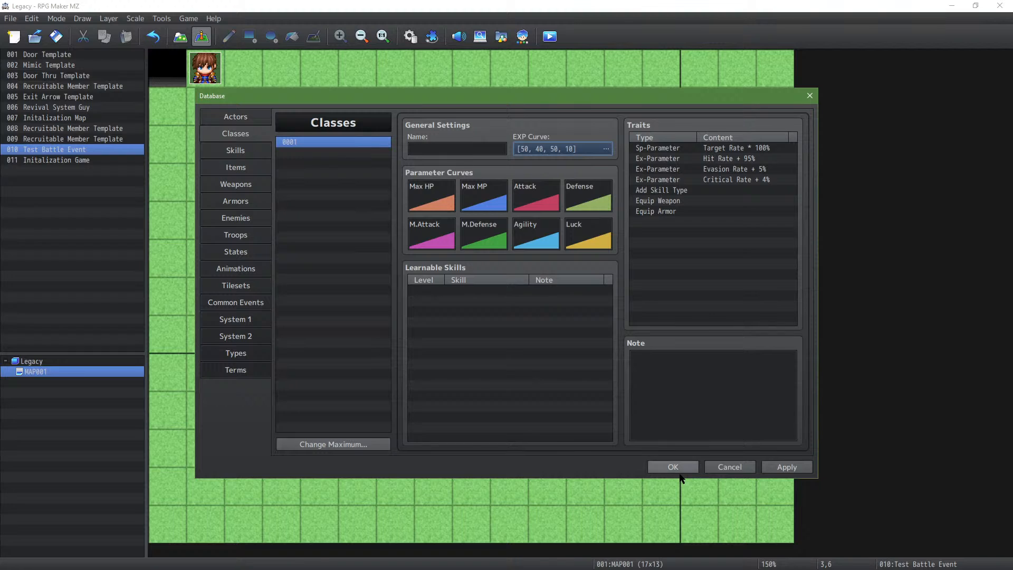
Step: Review the EndOfEveryBattle AutoRun and Perma-Death common events, including the Perma-Death script, and accept the database changes
left_click(236, 117)
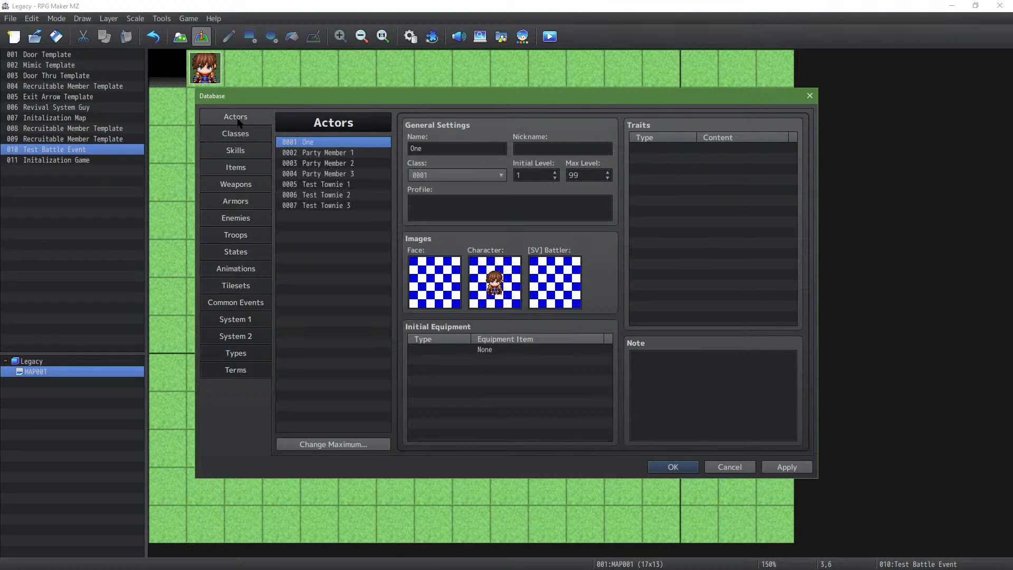
left_click(247, 305)
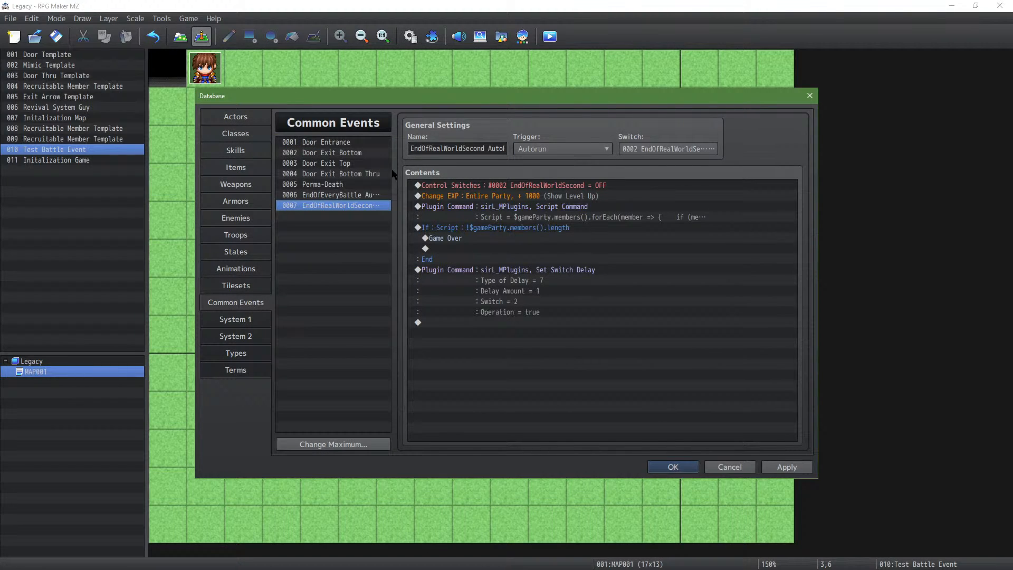
left_click(361, 185)
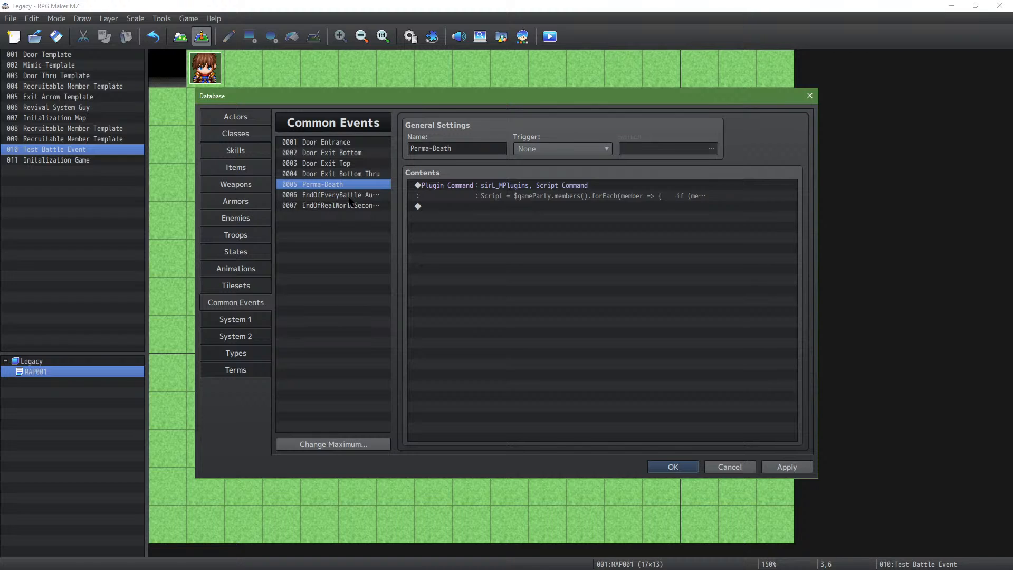
left_click(351, 196)
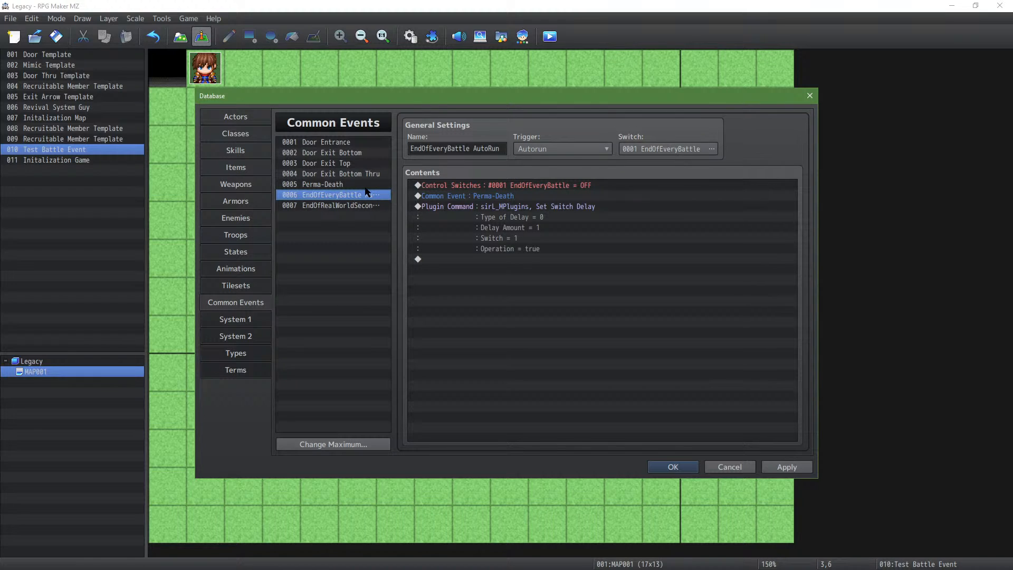
left_click(365, 187)
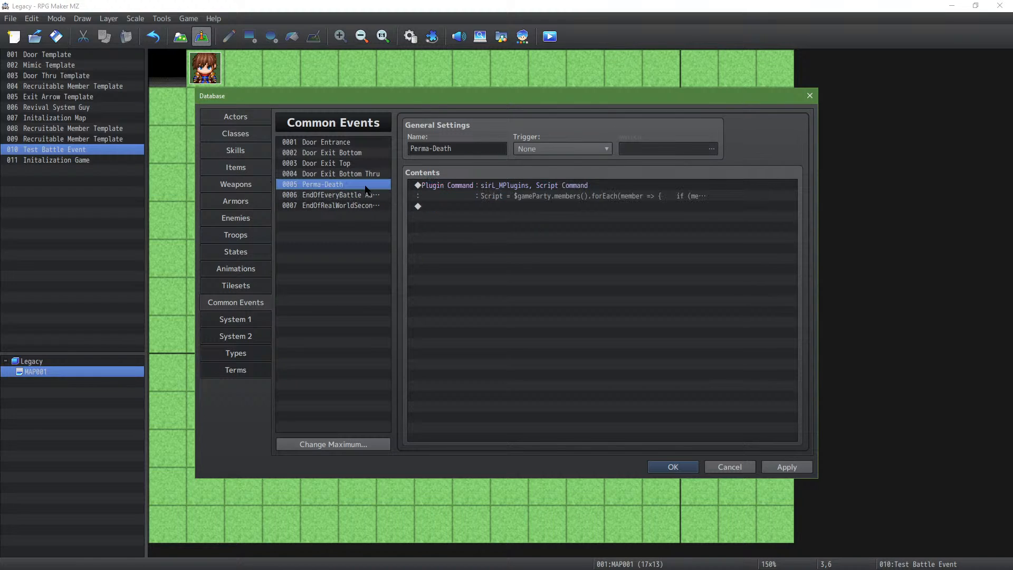
double_click(449, 188)
double_click(575, 292)
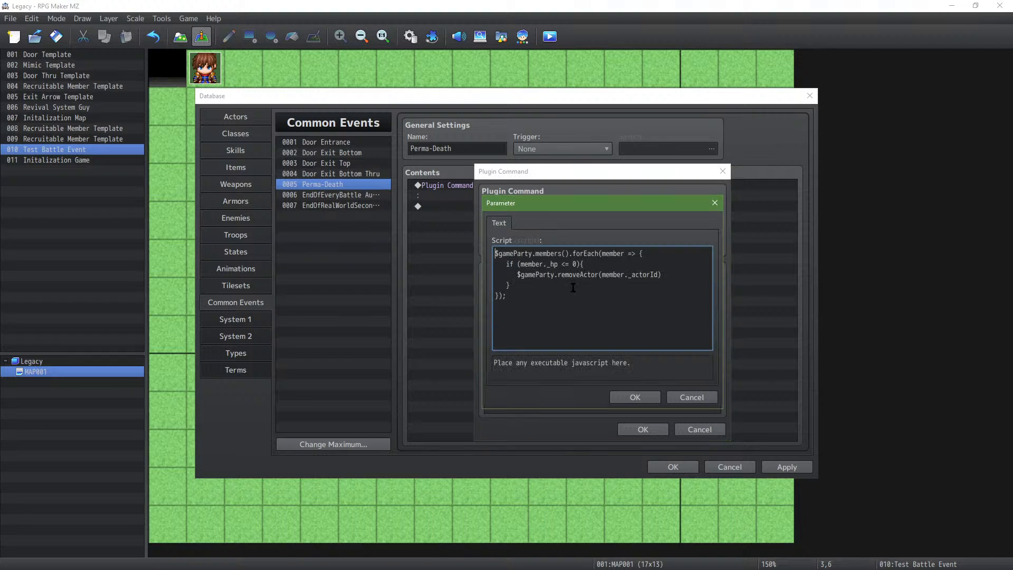
left_click(638, 397)
left_click(643, 429)
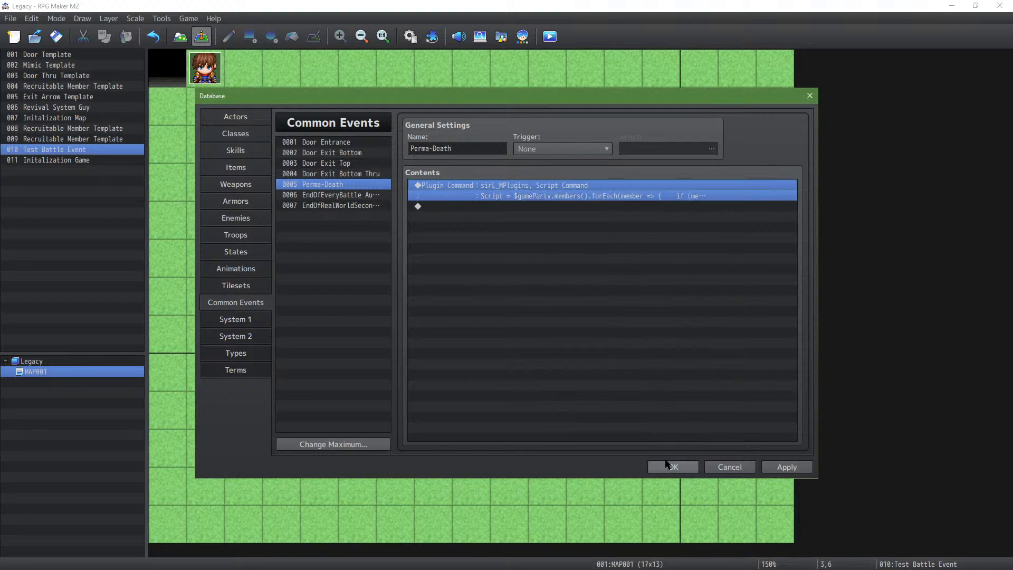
left_click(673, 467)
Step: Inspect the contents of map event 004, Recruitable Member Template, including its party-full branches, and close the event
double_click(398, 194)
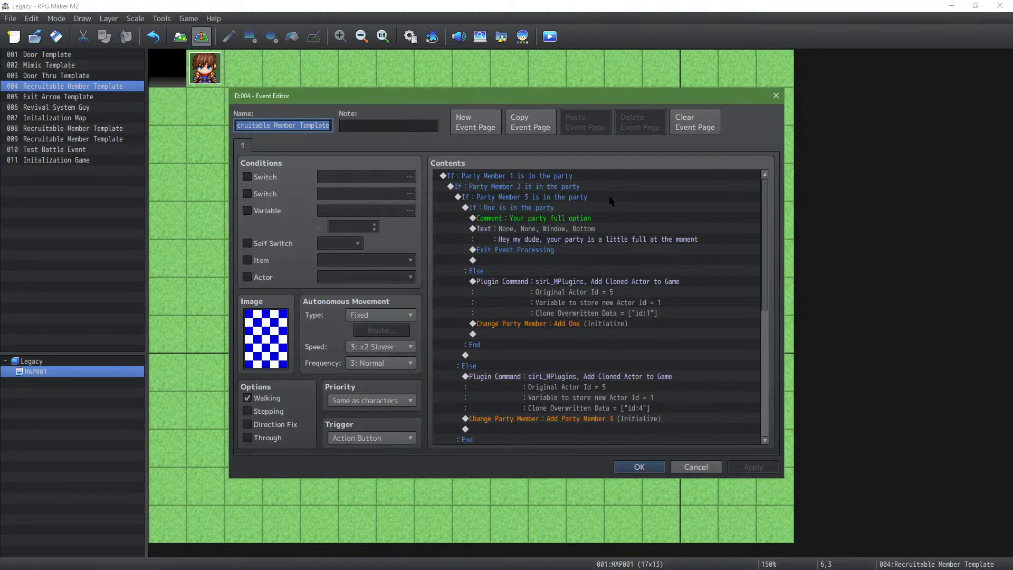
scroll(608, 195, "down", 1)
scroll(634, 227, "up", 1)
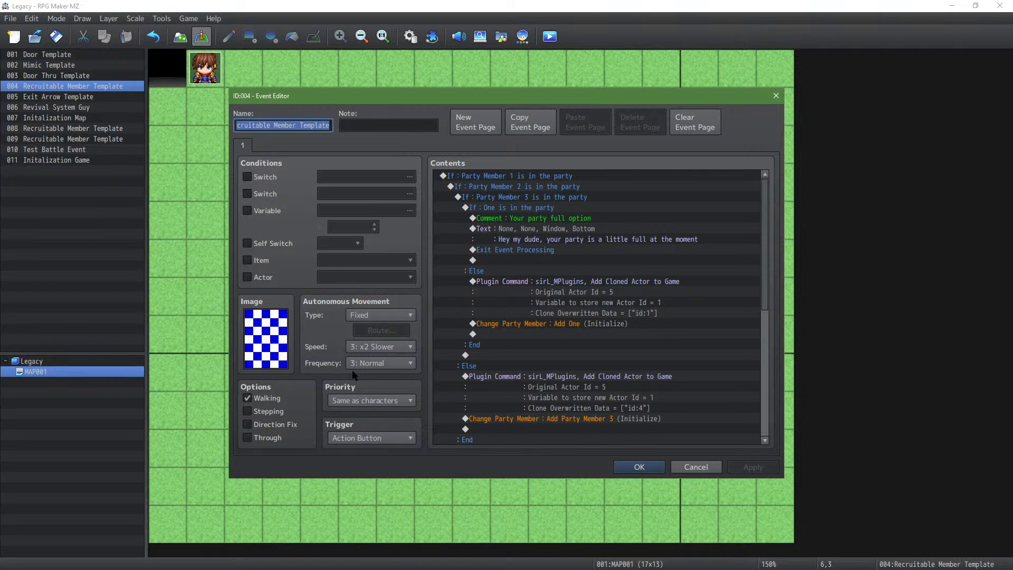
left_click(639, 467)
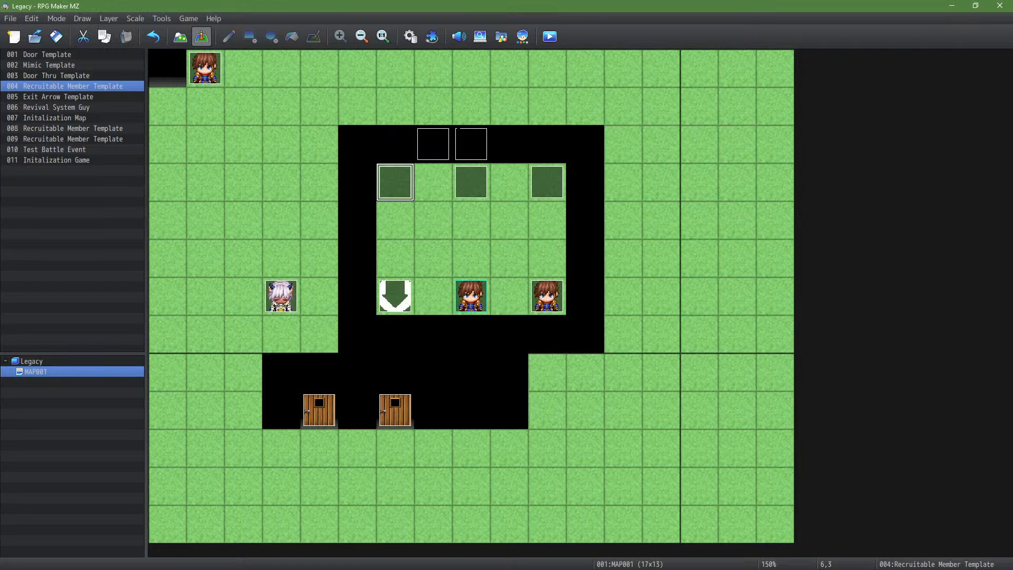
Step: Read the script that removes members at zero HP in the Perma-Death common event's plugin command
left_click(410, 36)
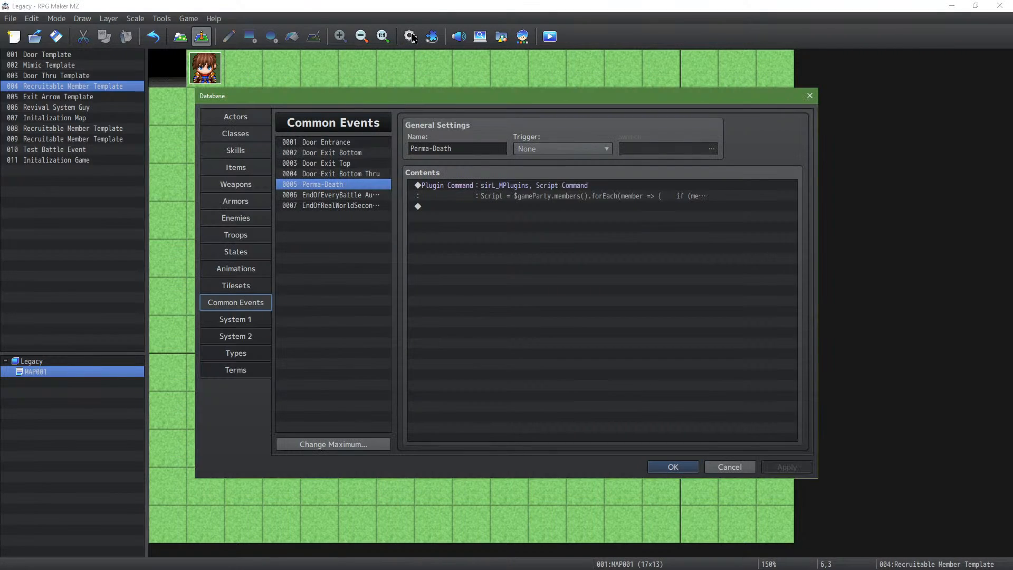
double_click(501, 186)
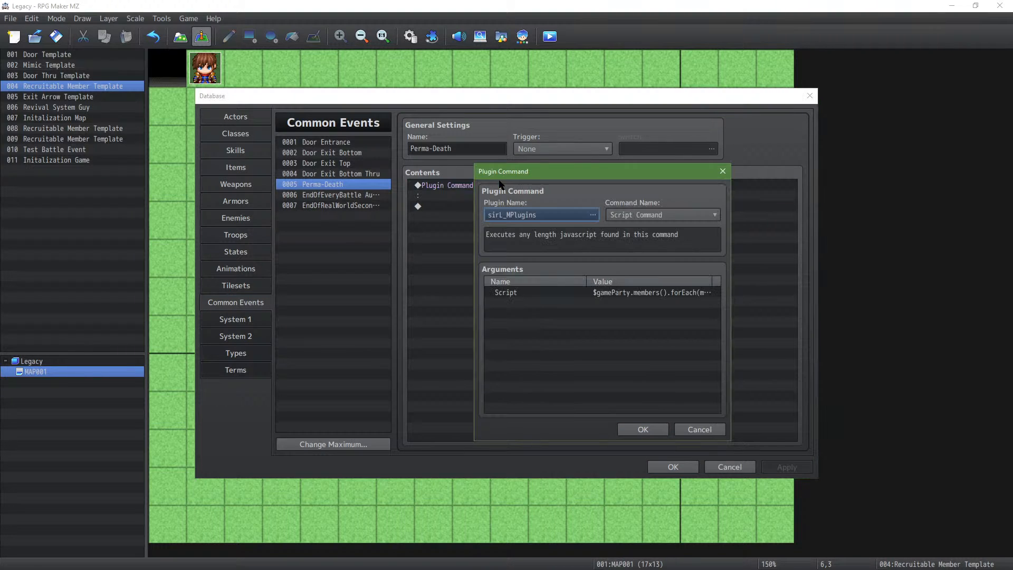
double_click(570, 292)
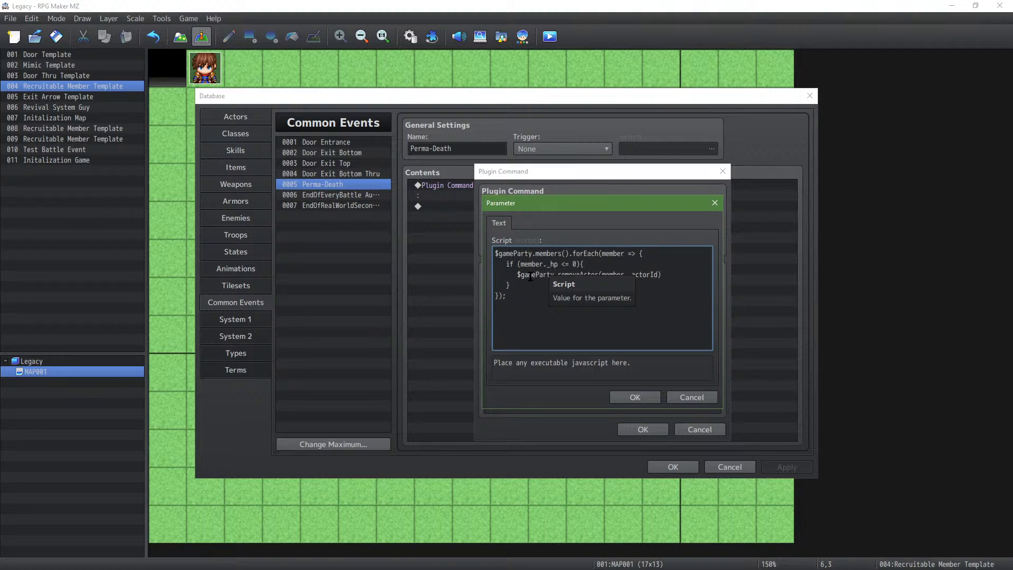
left_click(644, 398)
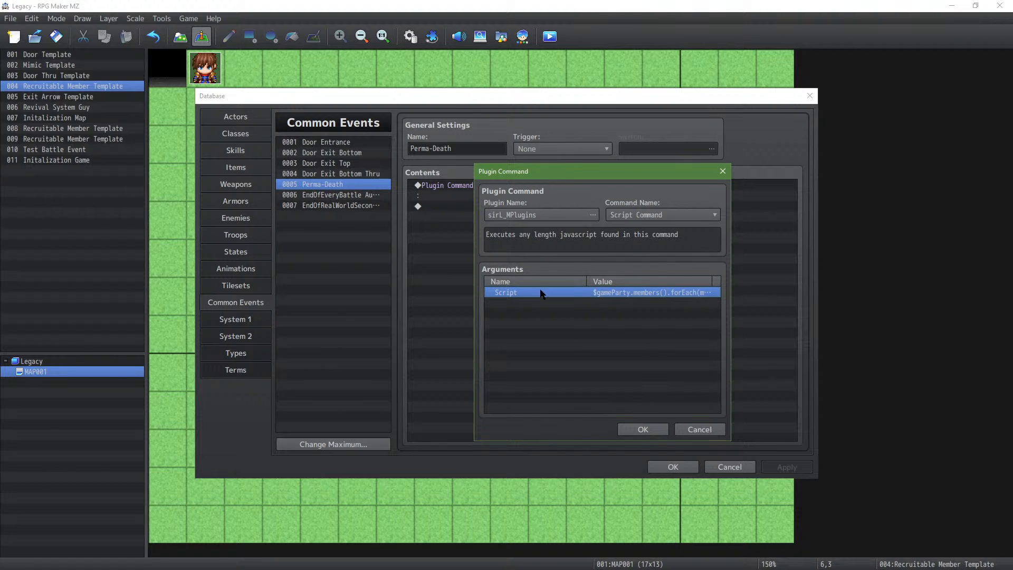
left_click(636, 428)
Step: In class 0001's EXP curve, try Acceleration B at 50, return it to 10, and set Acceleration A to 10
left_click(248, 133)
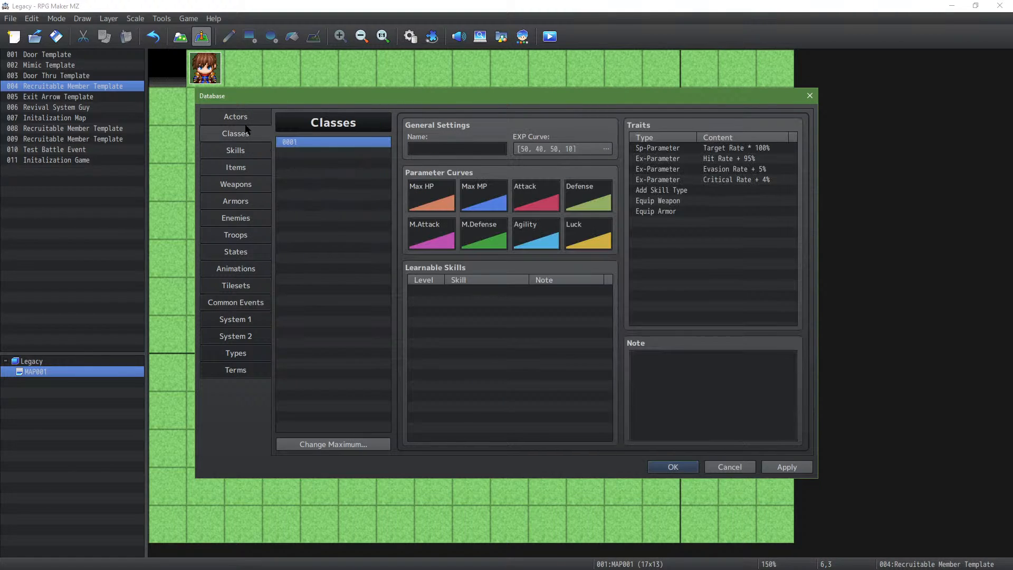
left_click(248, 117)
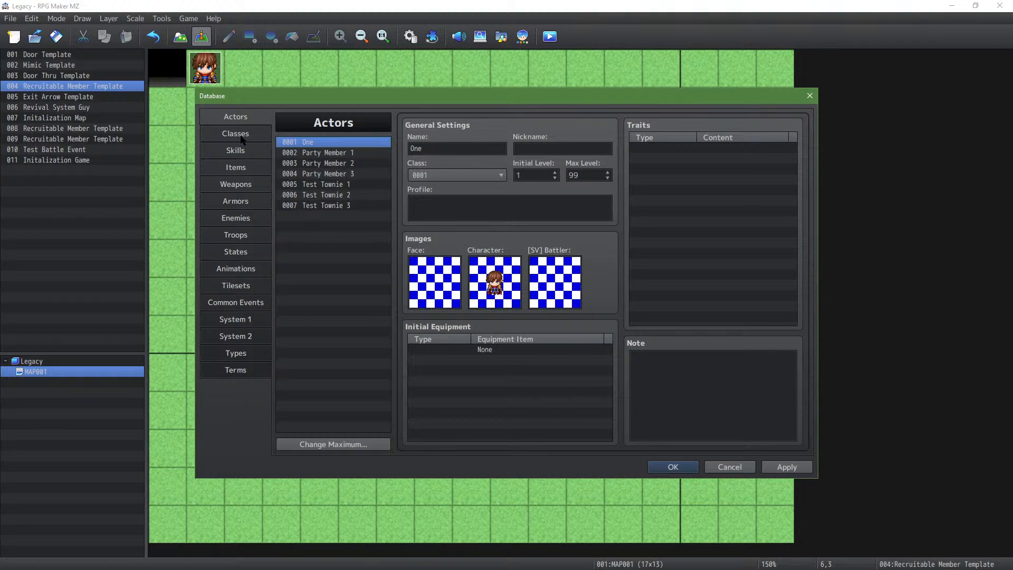
left_click(248, 134)
double_click(577, 150)
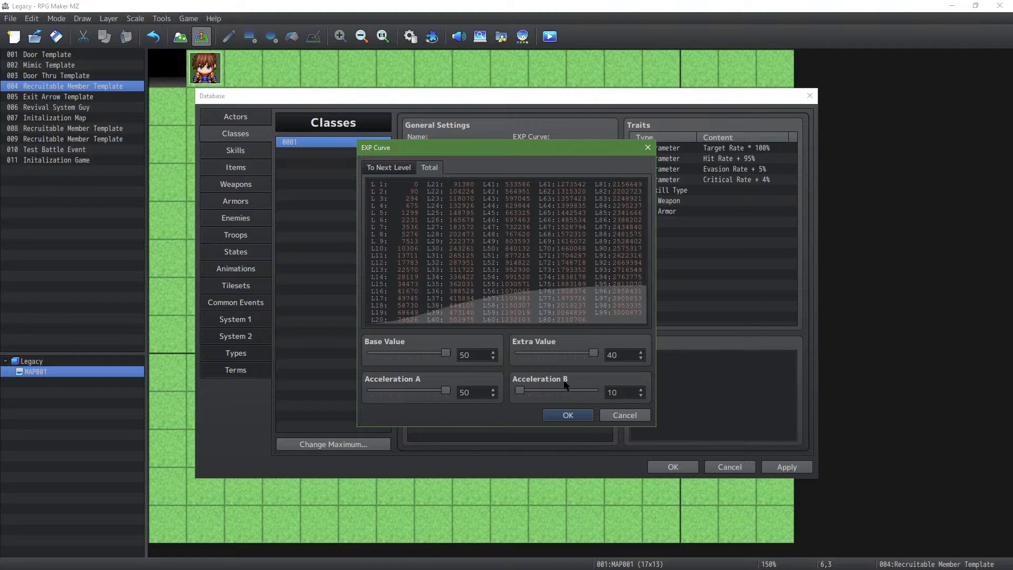
left_click_drag(540, 392, 766, 382)
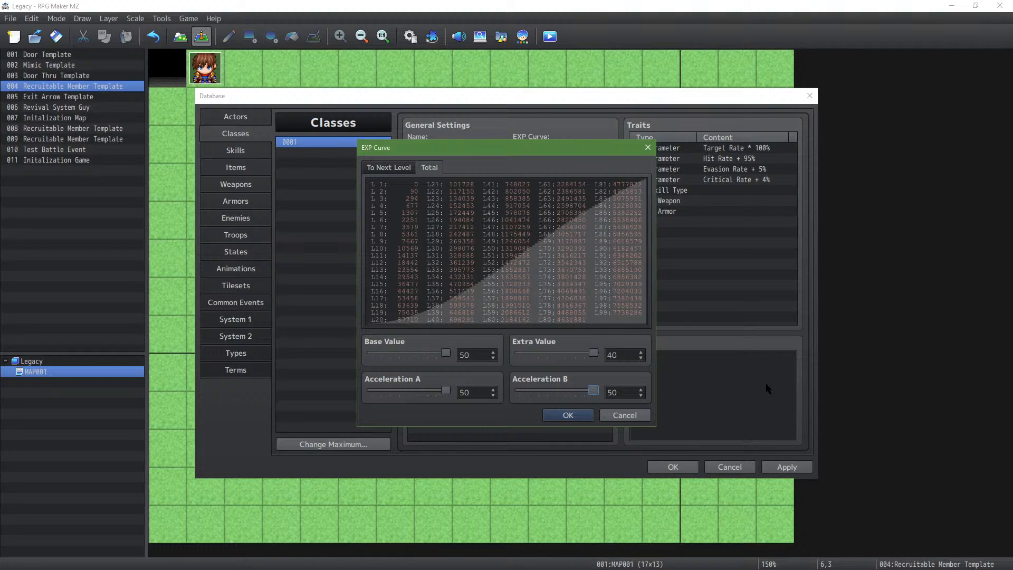
left_click_drag(552, 395, 515, 390)
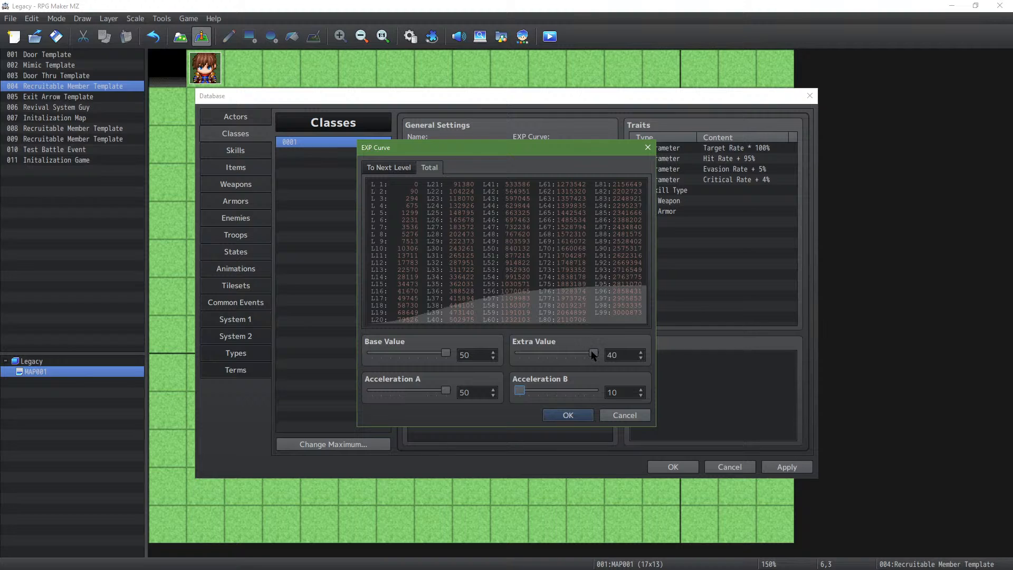
mouse_move(593, 355)
left_mouse_down()
mouse_move(470, 356)
mouse_move(605, 353)
left_mouse_up()
left_click_drag(442, 391, 338, 393)
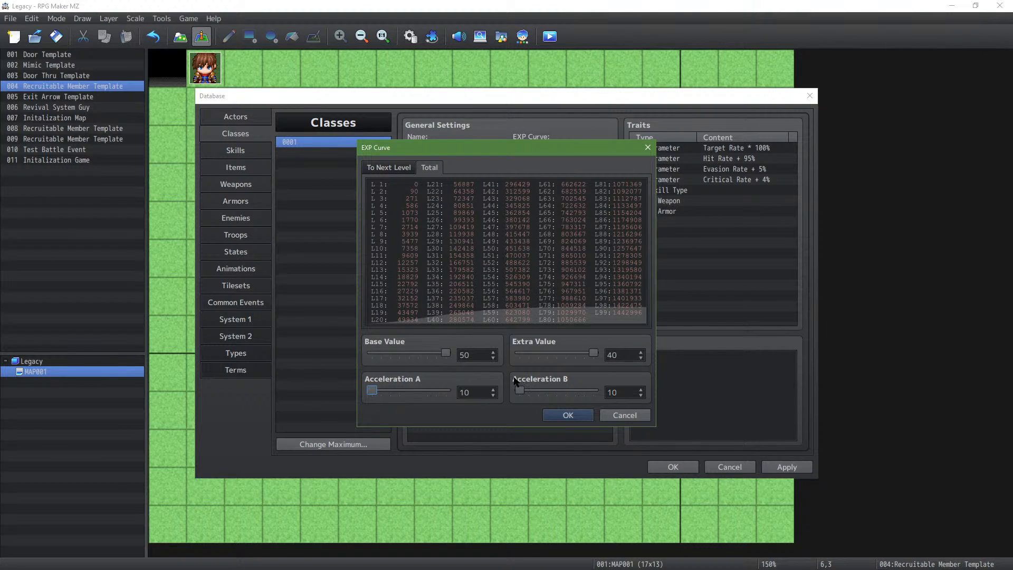
Step: Try lower Base Values for the EXP curve, settle on 38, and apply the curve to the database
left_click_drag(450, 350, 361, 356)
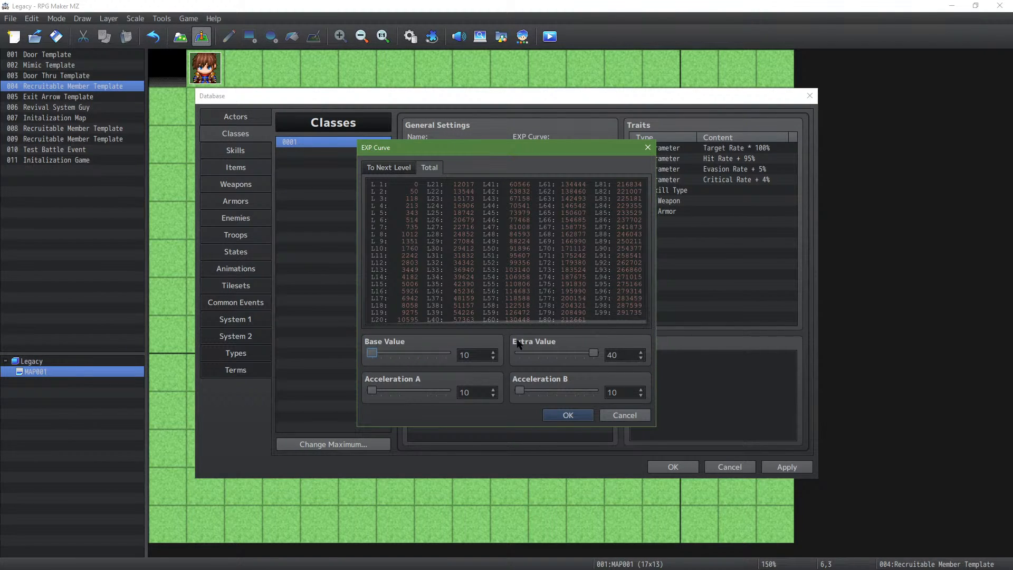
left_click_drag(373, 358, 423, 362)
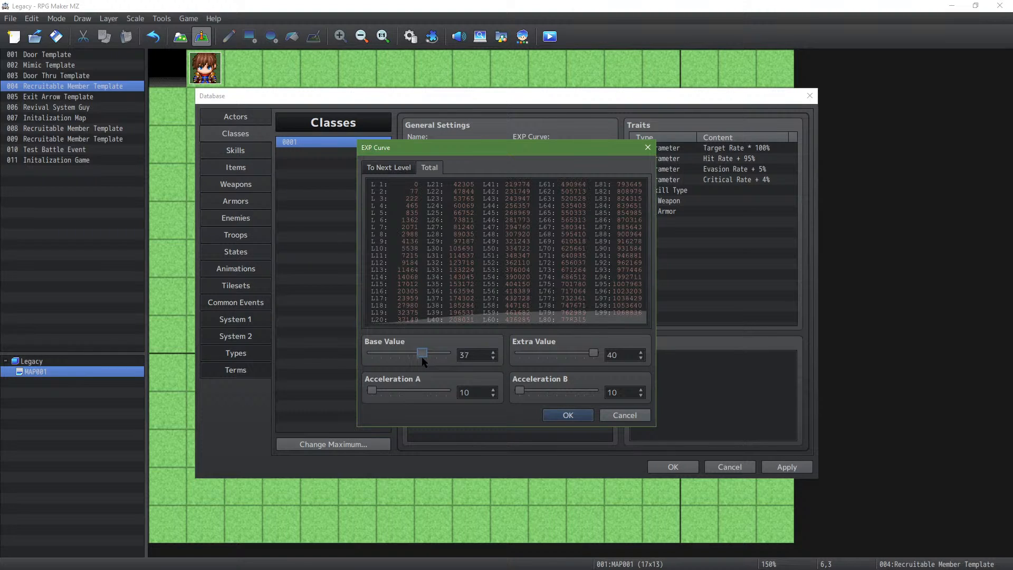
left_click(492, 359)
left_click(493, 359)
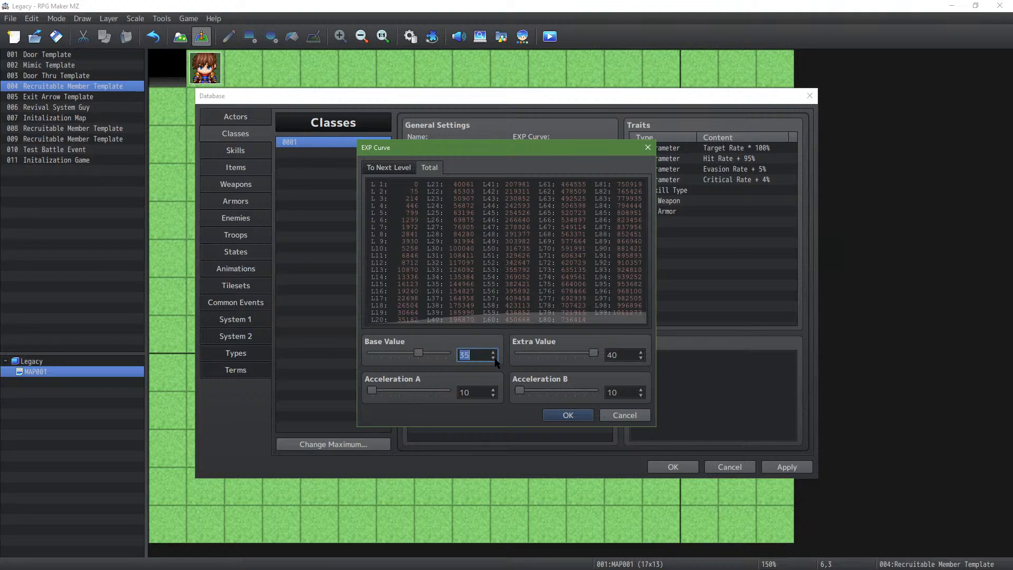
left_click(494, 352)
left_click(494, 352)
left_click(494, 352)
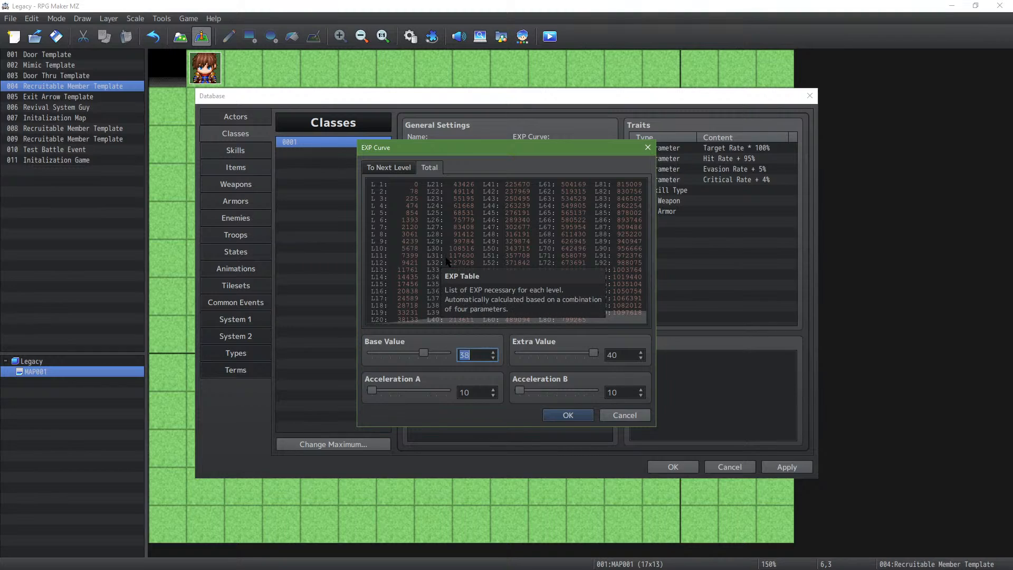
left_click(569, 415)
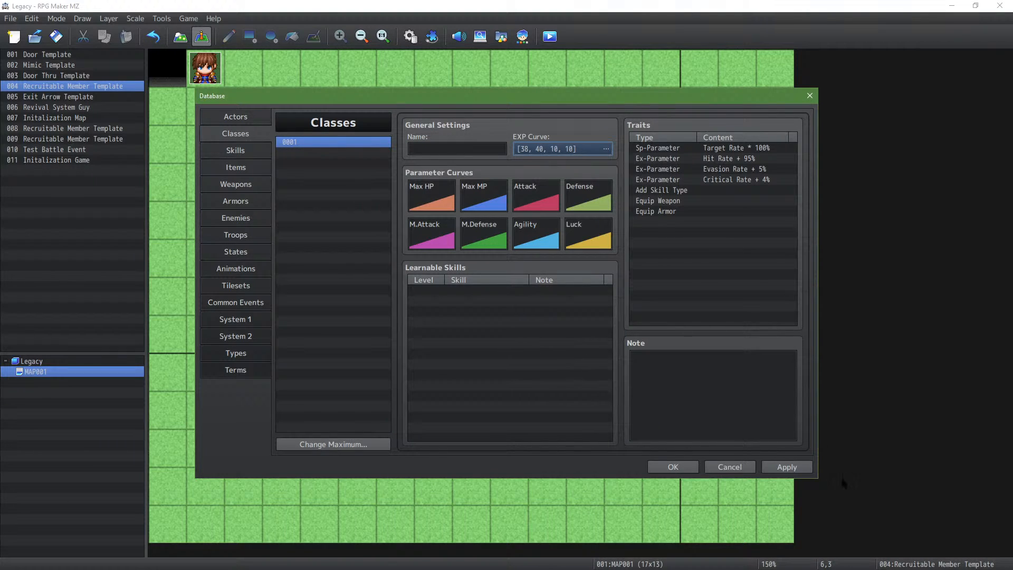
left_click(787, 467)
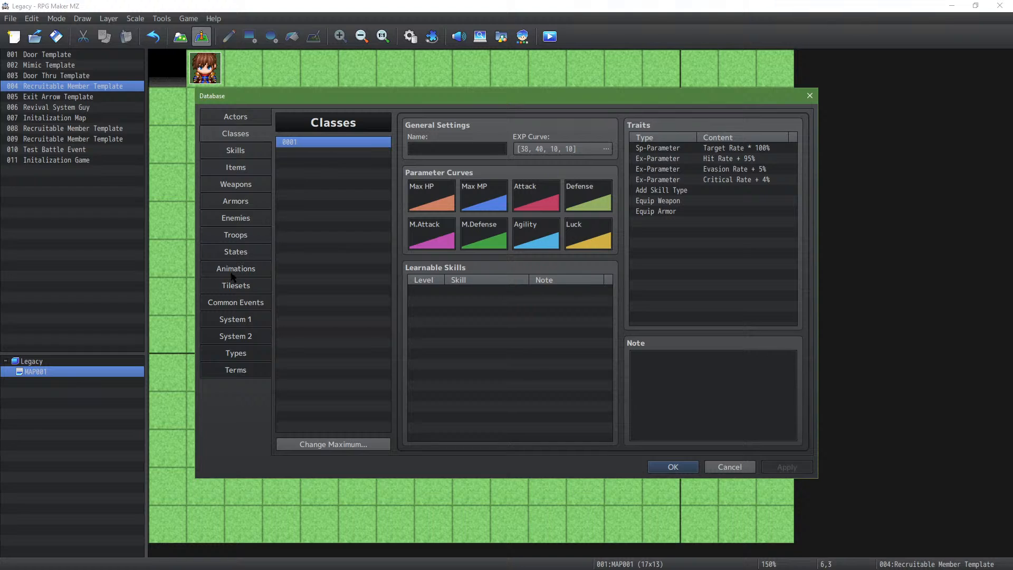
Step: Set the entire party's EXP increase to 100 in common event 0007, EndOfRealWorldSecond, and apply the change to the database
left_click(247, 305)
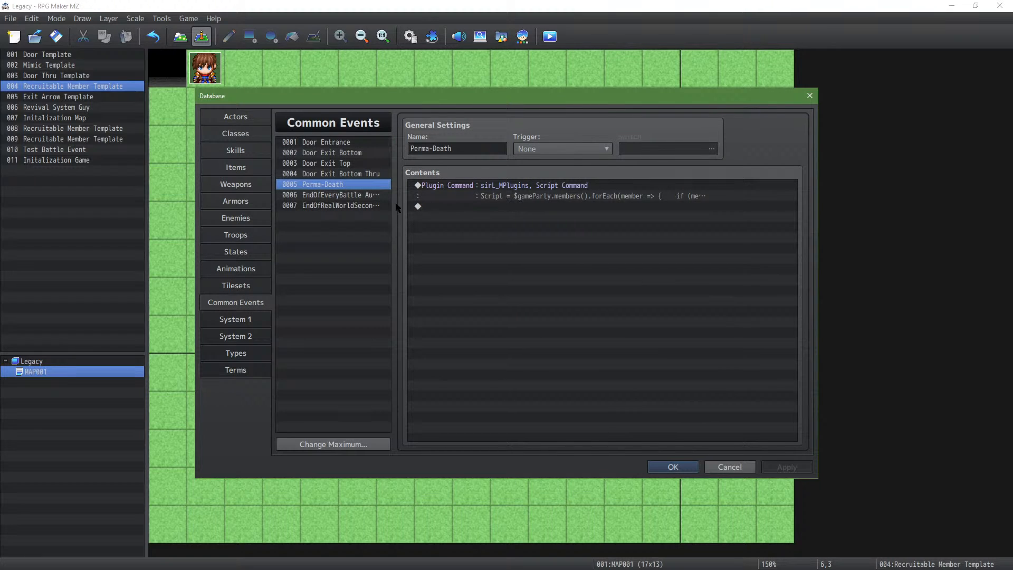
left_click(355, 205)
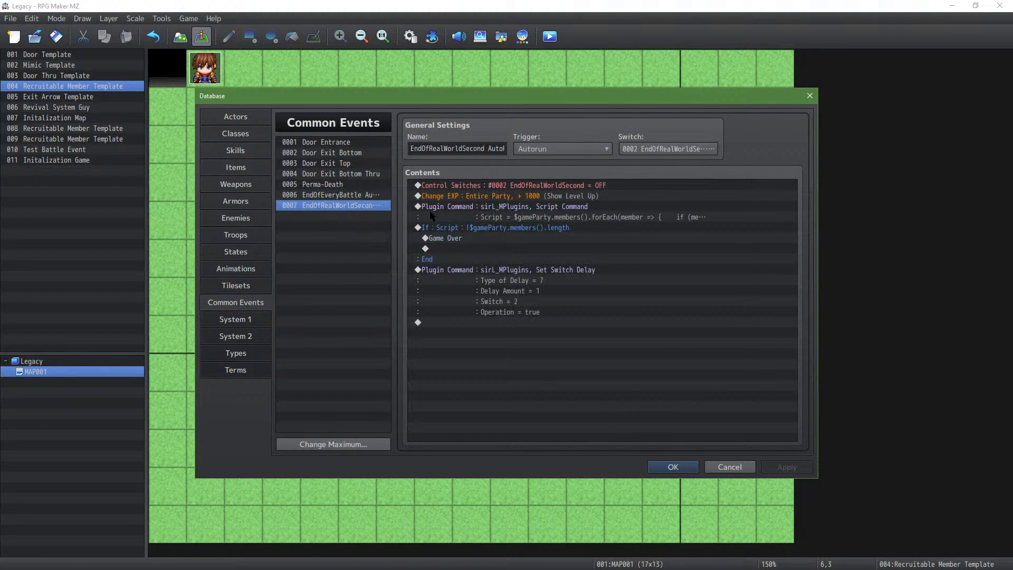
double_click(558, 196)
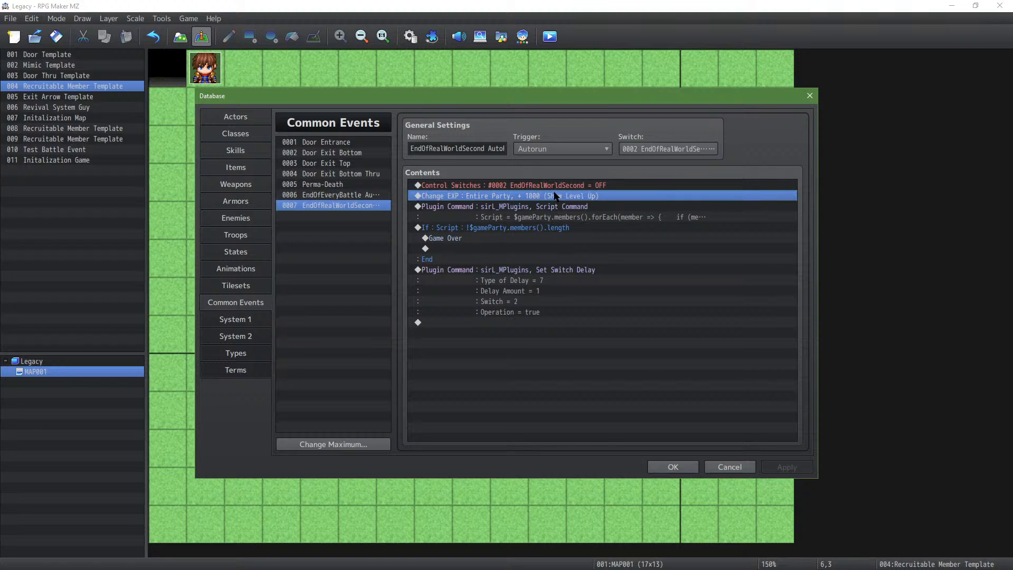
left_click(607, 332)
left_click(611, 334)
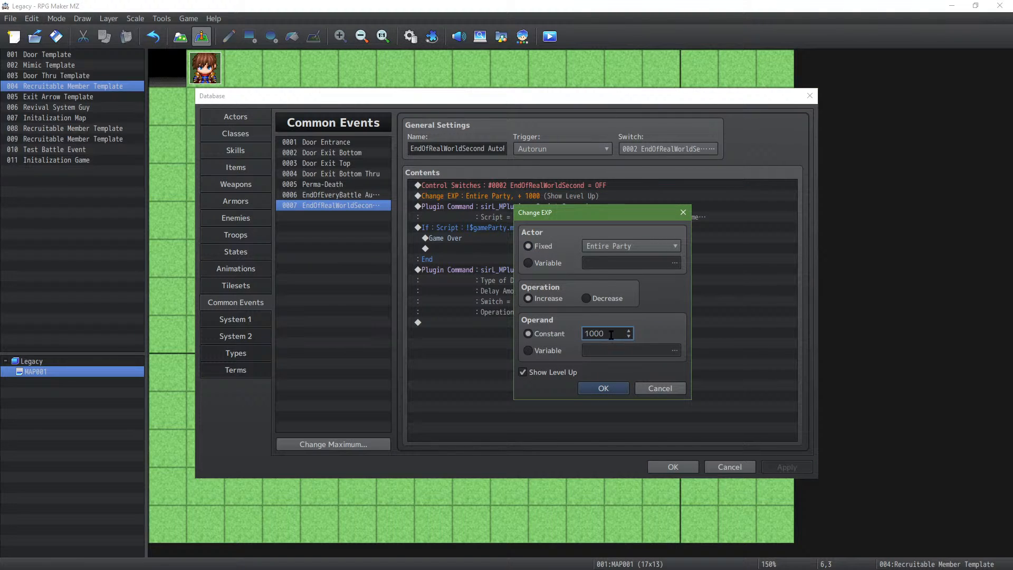
left_click(604, 388)
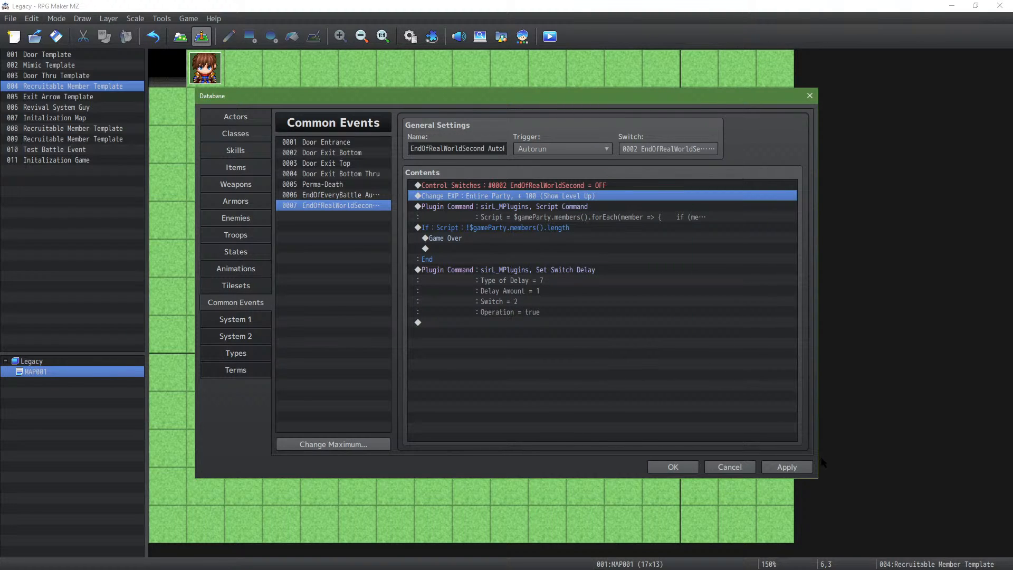
left_click(796, 466)
Step: Review the total EXP required per level in class 0001's EXP curve, keep its values, and close the database
left_click(235, 134)
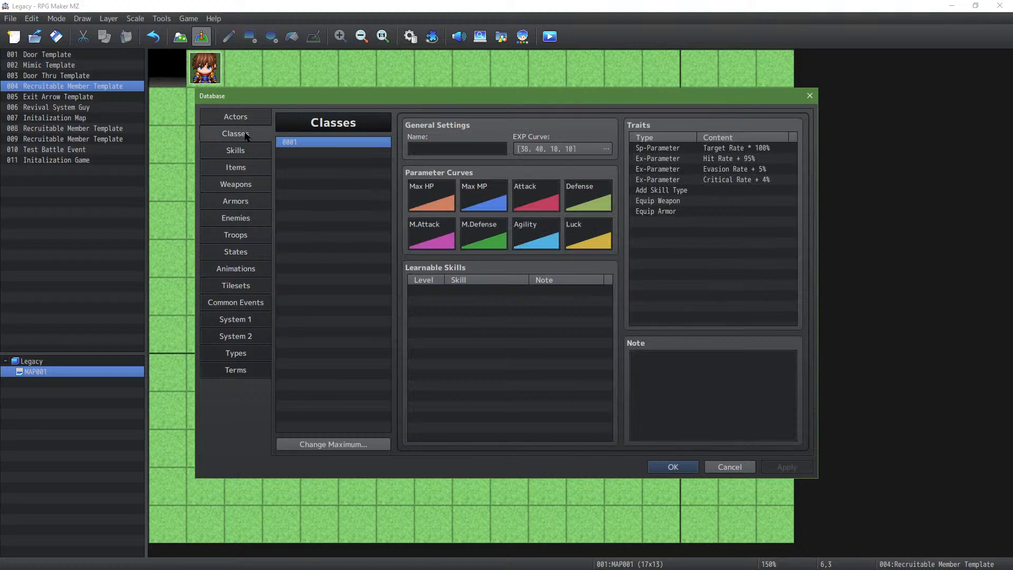
left_click(592, 148)
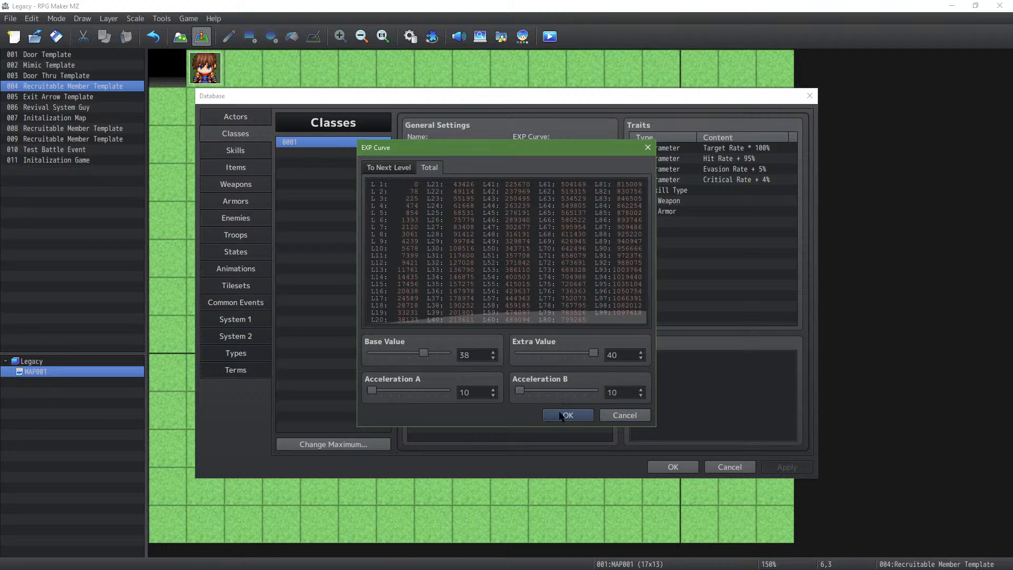
left_click(563, 417)
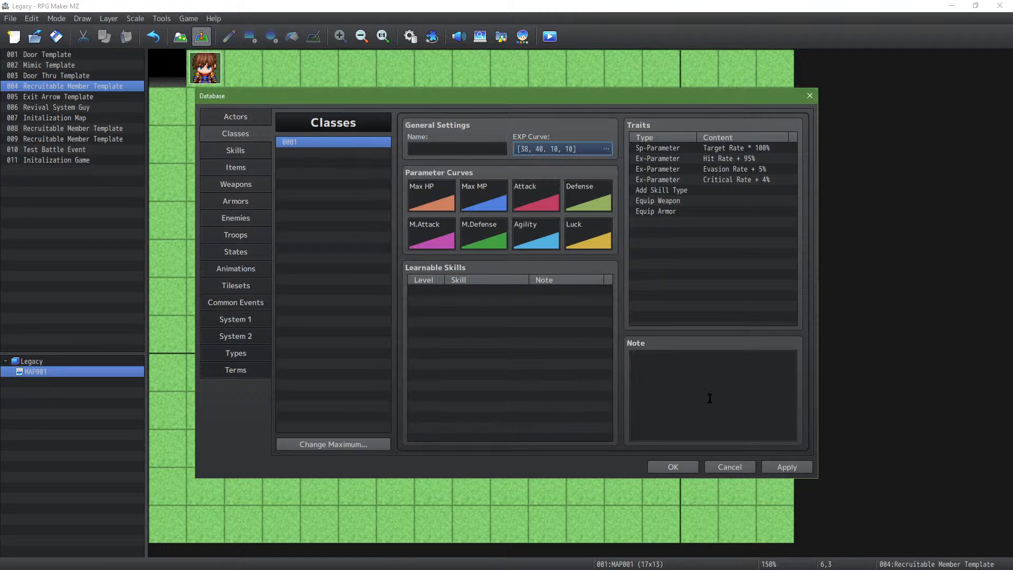
left_click(784, 471)
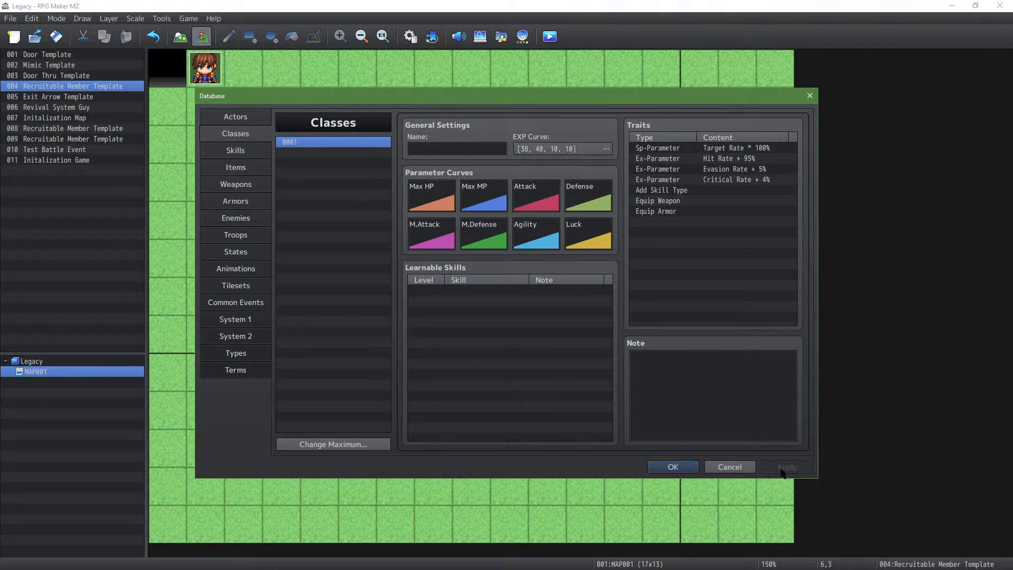
left_click(666, 468)
Step: Launch a playtest of Legacy and start a new game from the title screen
left_click(546, 42)
left_click(477, 301)
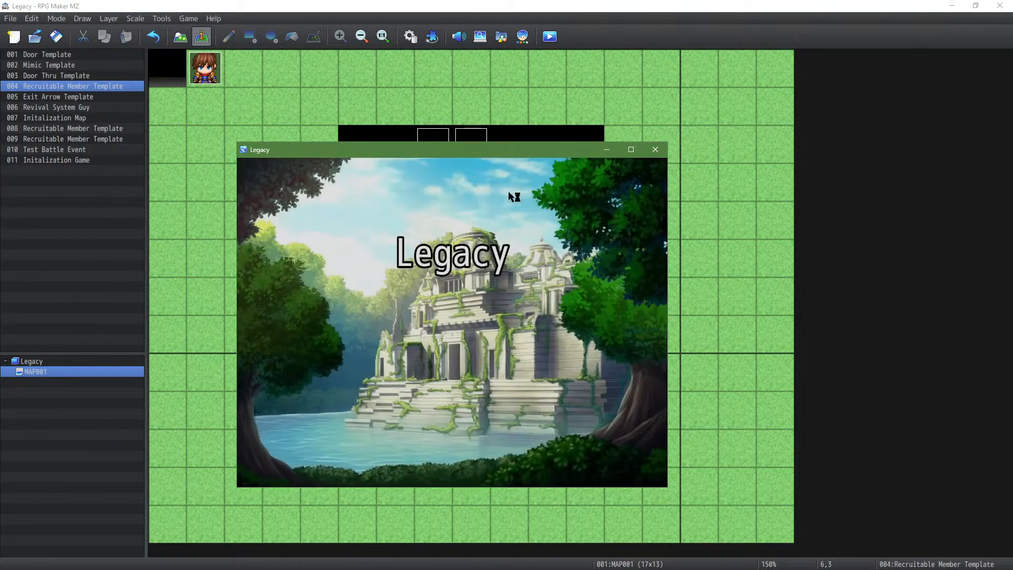
key("Return")
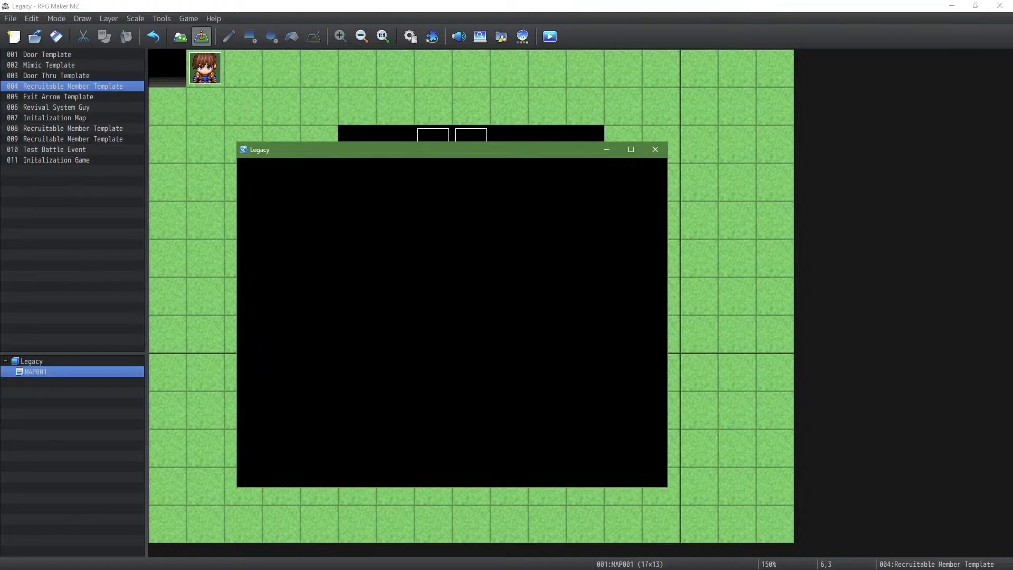
Step: Recruit the three characters along the upper wall of the enclosed room, confirming each of their dialogues
key("Up")
key("Up")
key("Return")
key("Return")
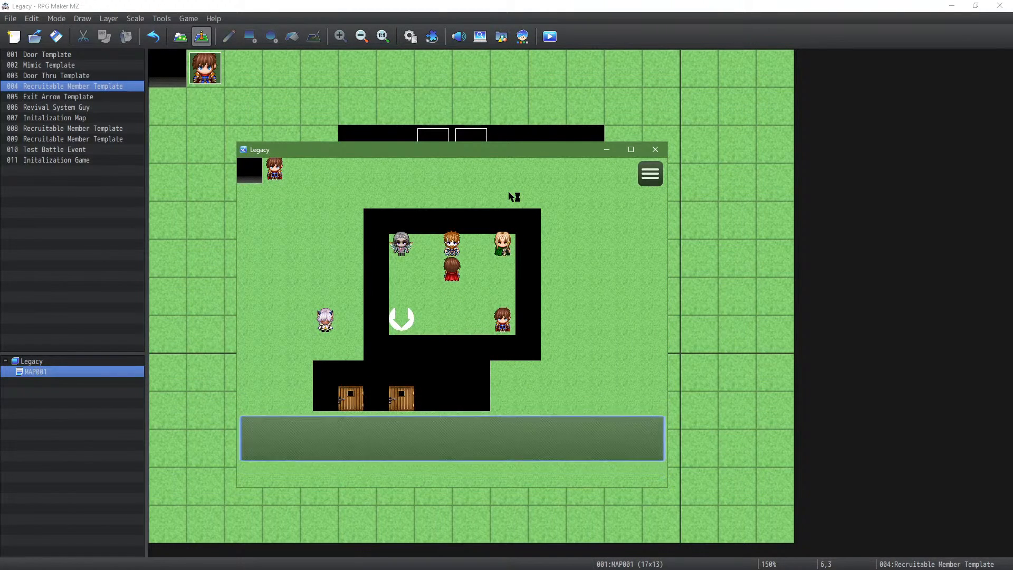
key("Left")
key("Up")
key("Return")
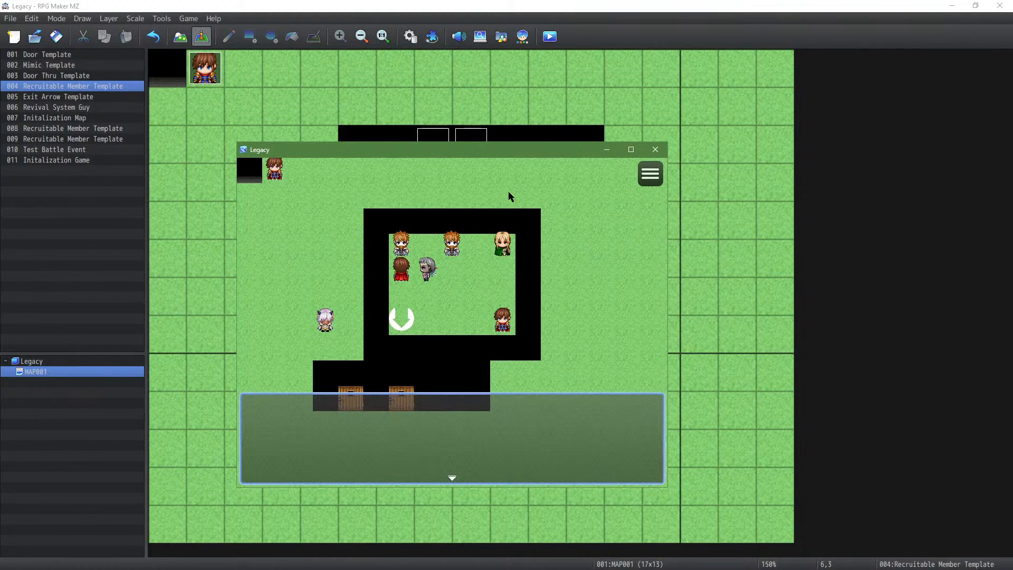
key("Return")
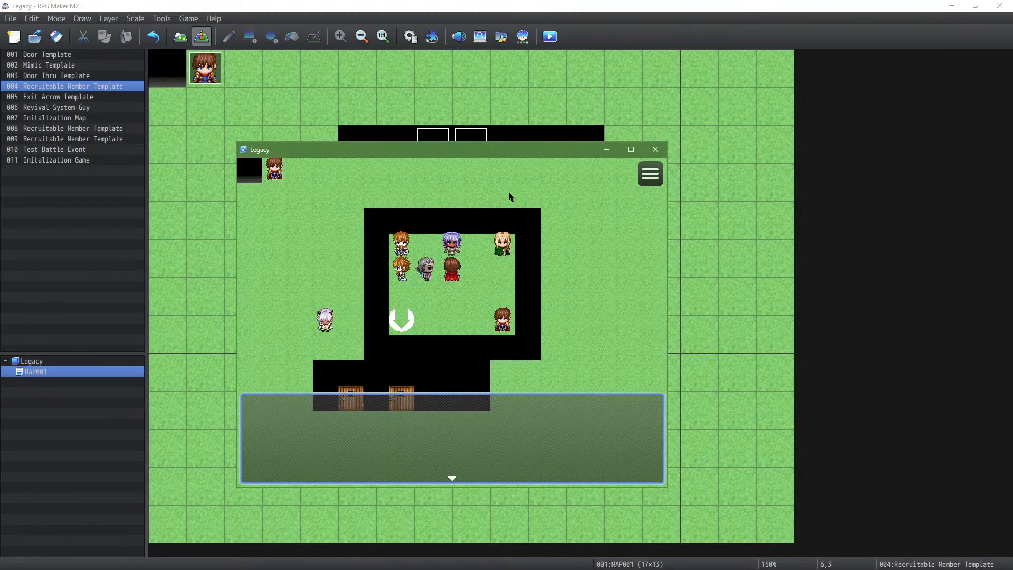
key("Return")
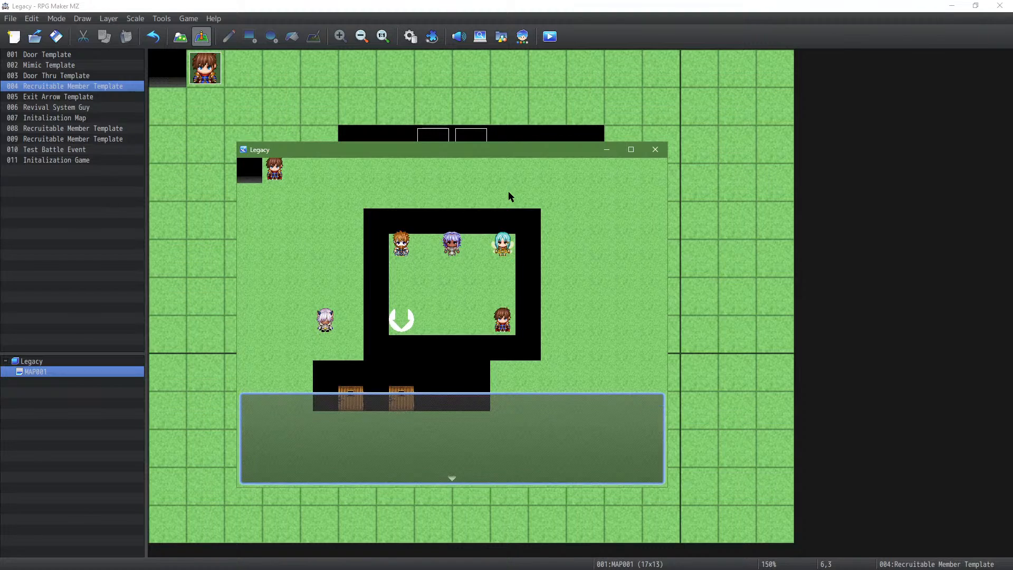
key("Return")
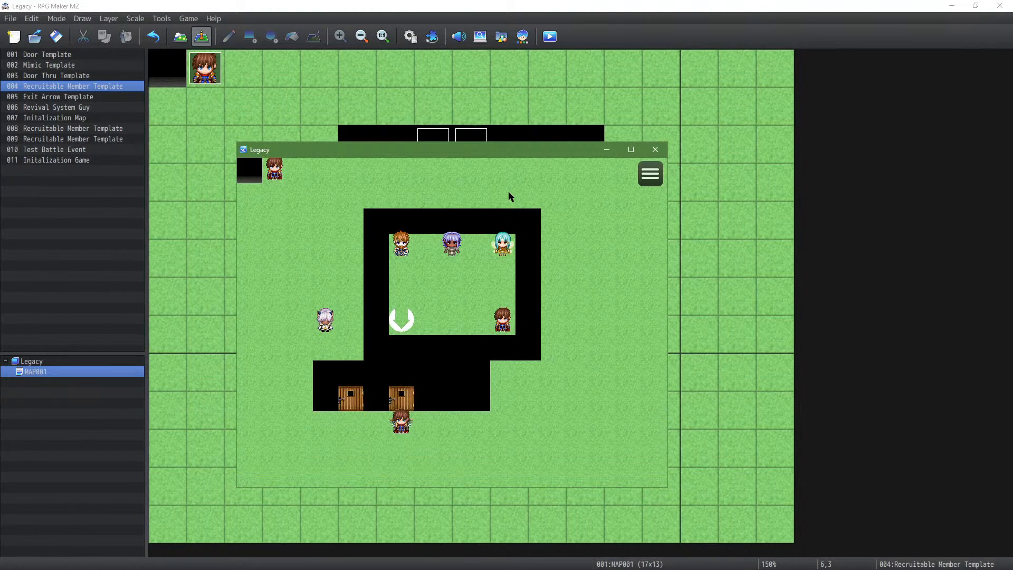
Step: Check the age, HP and MP of all four party members in the game menu, then return to the map
key("Right")
key("Escape")
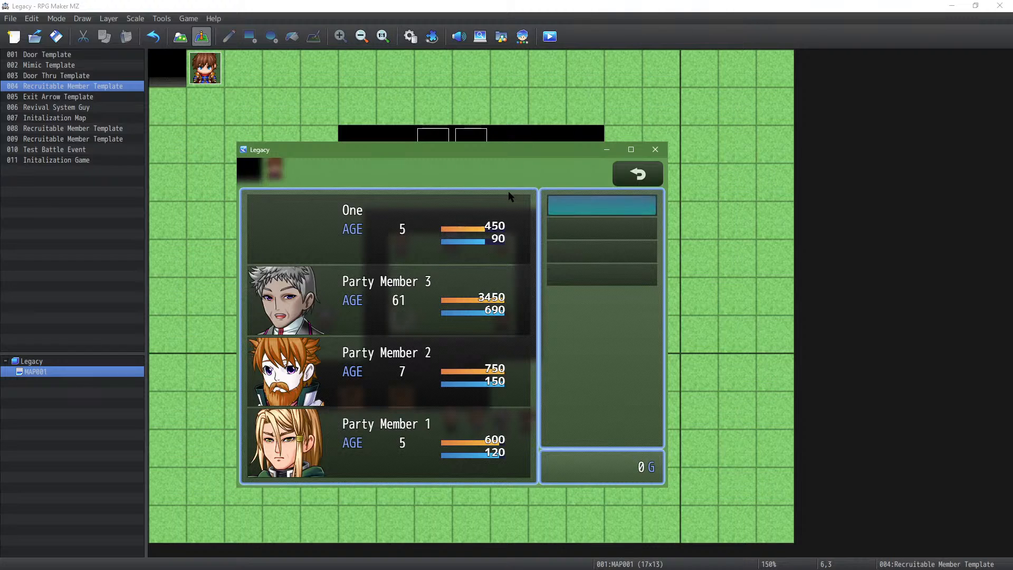
key("Escape")
Step: Walk the party counterclockwise around the enclosed room to let its members age, dismissing each message that pops up
key("Right")
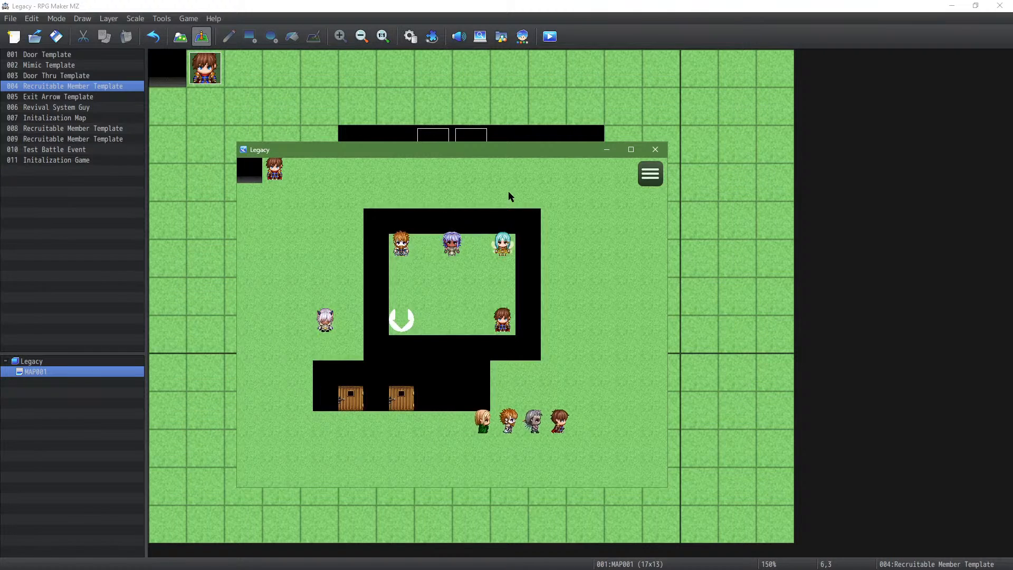
key("Up")
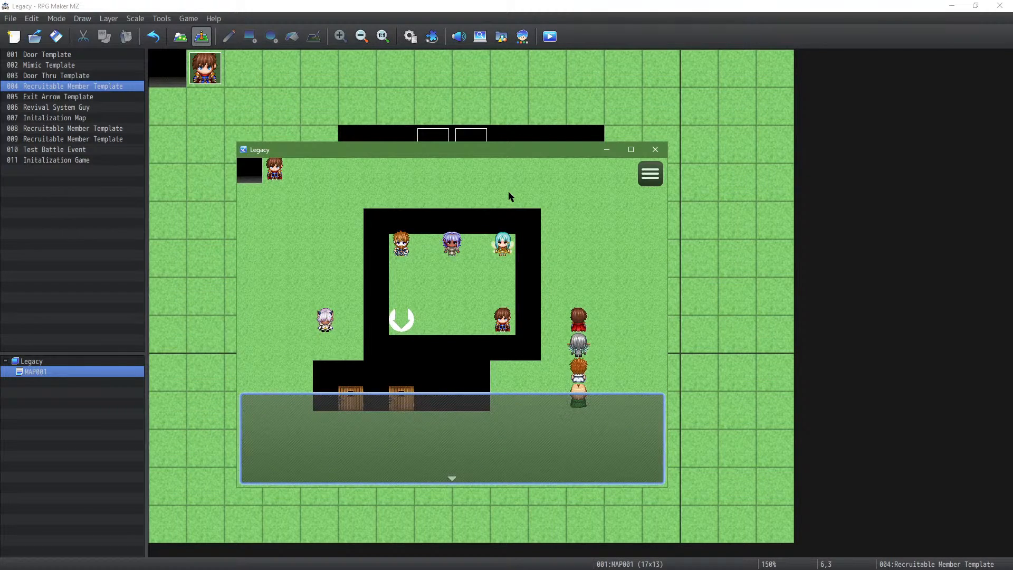
key("Return")
key("Up")
key("Return")
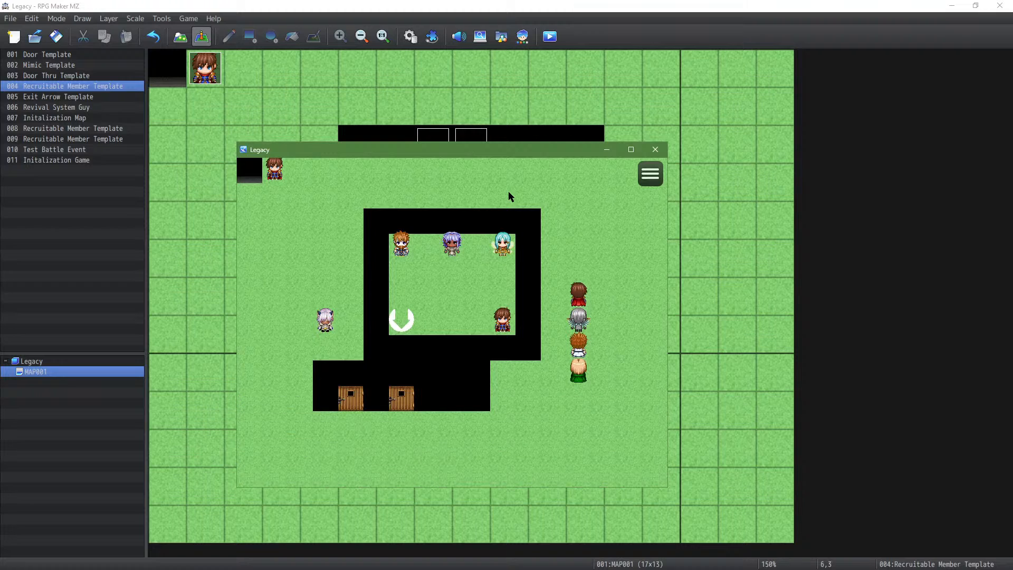
key("Up")
key("Up")
key("Left")
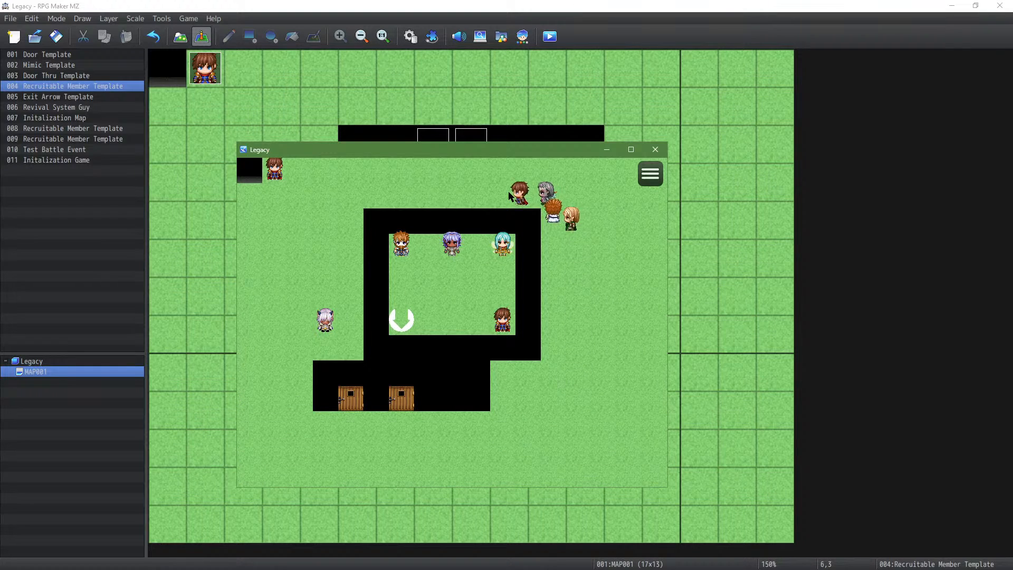
key("Left")
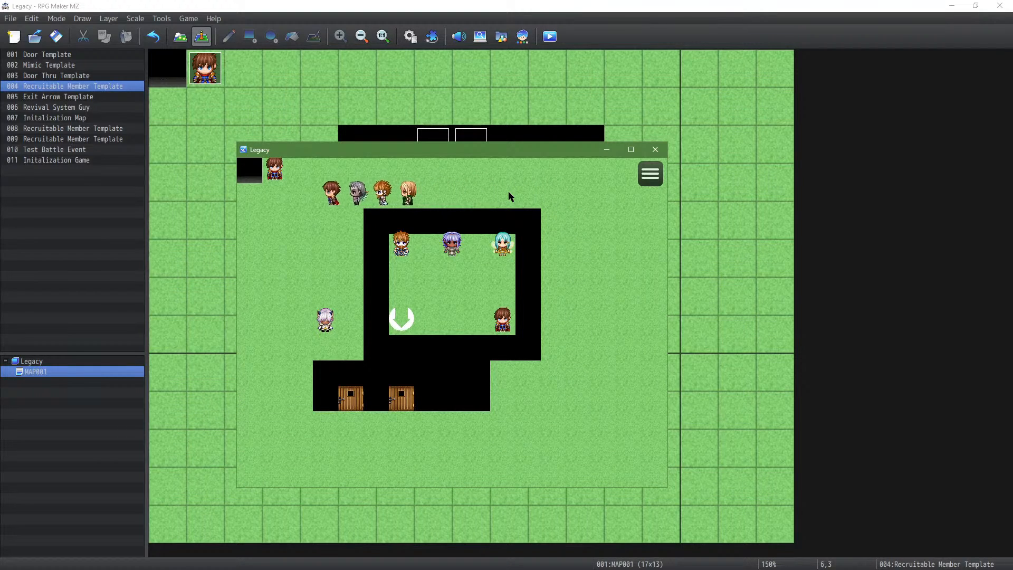
key("Down")
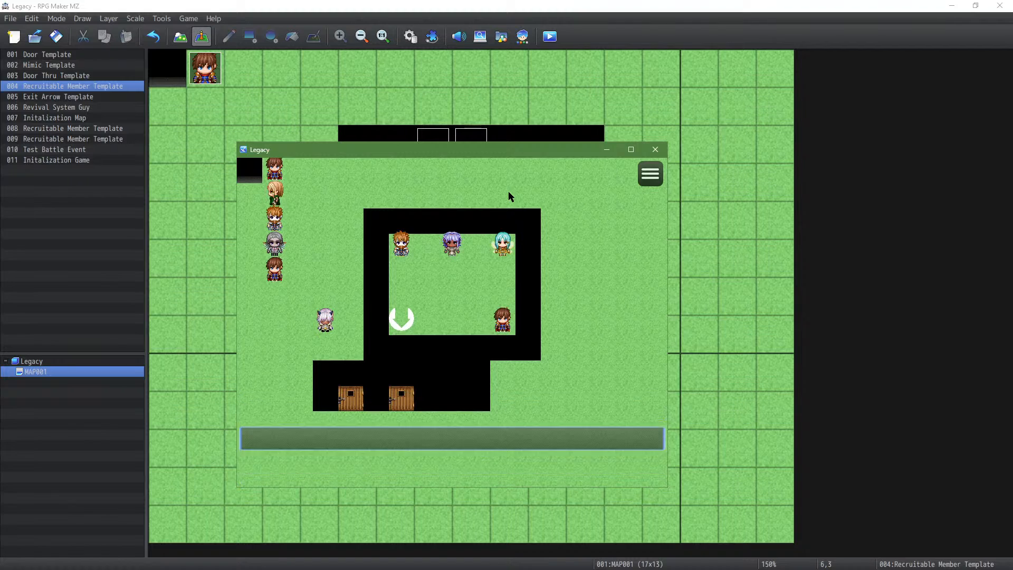
key("Return")
key("Down")
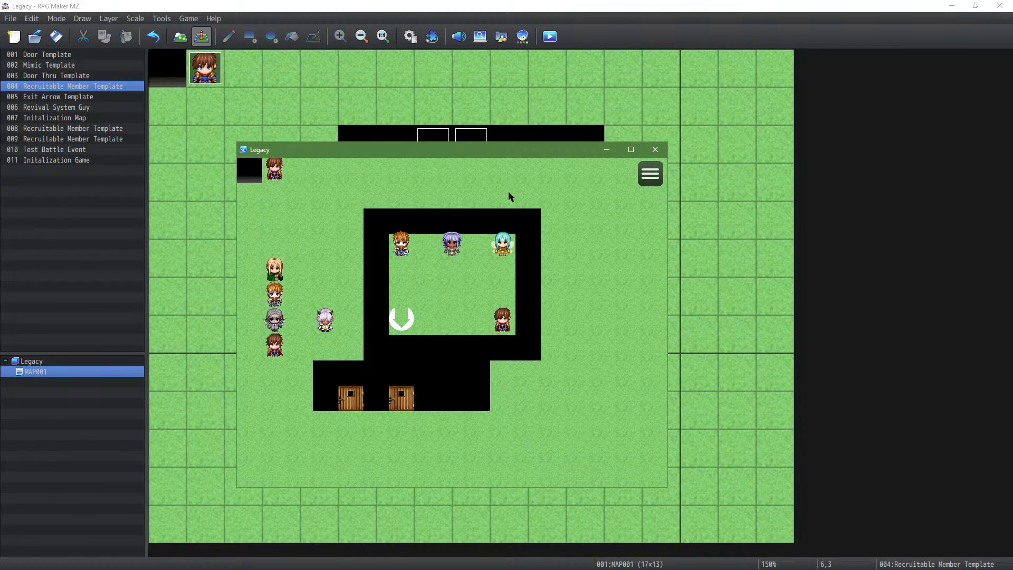
key("Down")
key("Return")
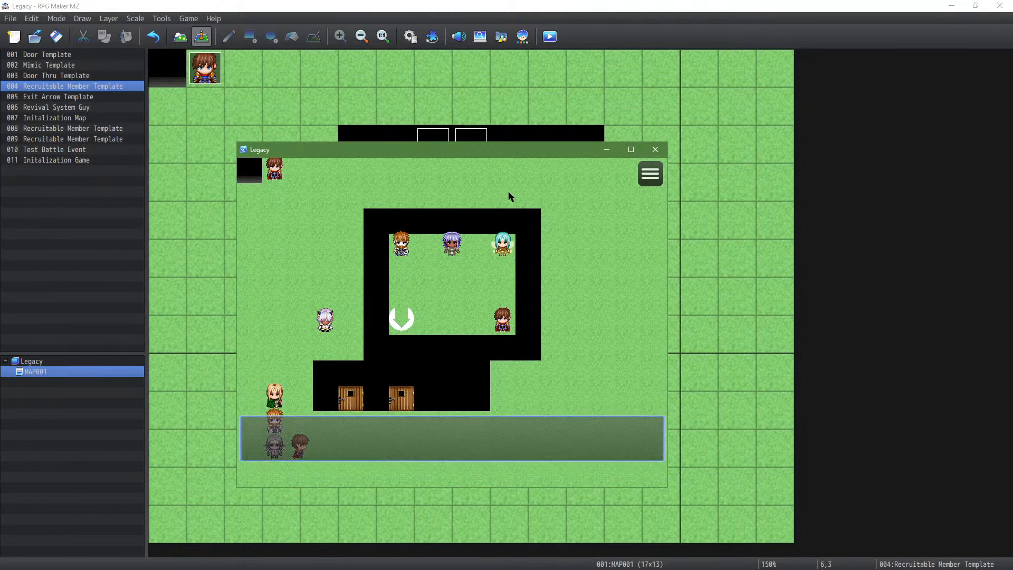
Step: Lead the party through a second counterclockwise lap of the walled room, closing the messages along the way
key("Right")
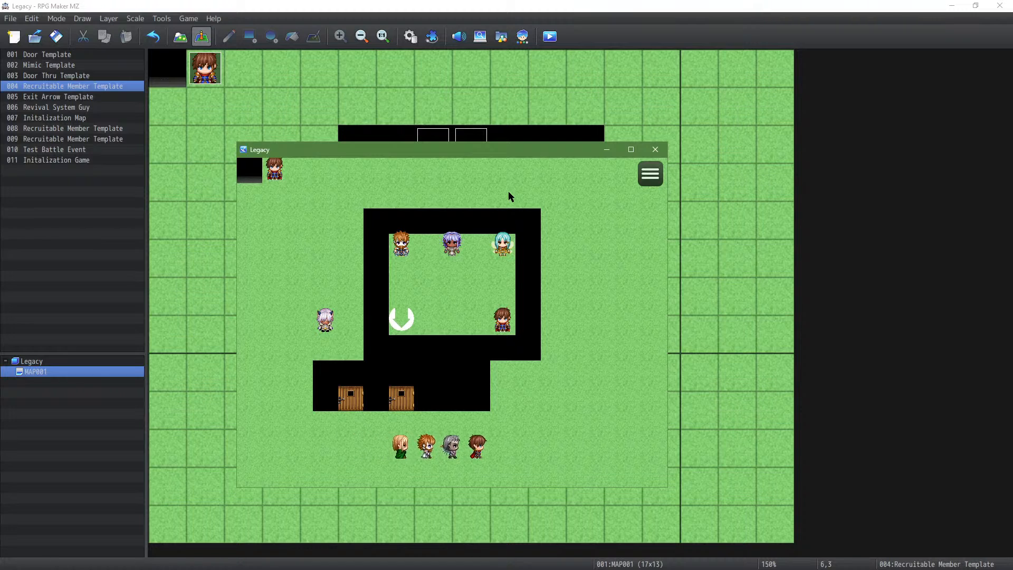
key("Right")
key("Up")
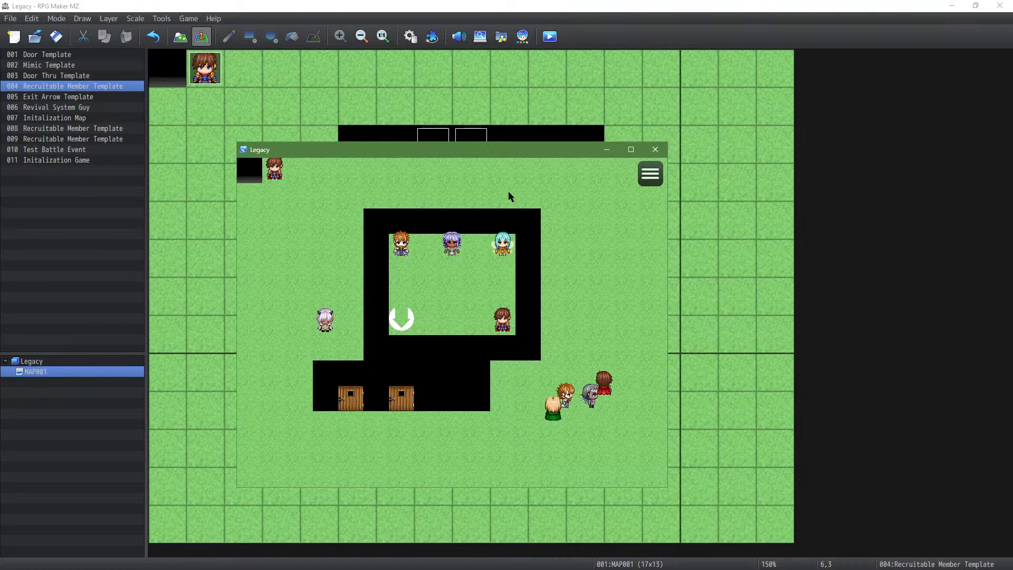
key("Return")
key("Return")
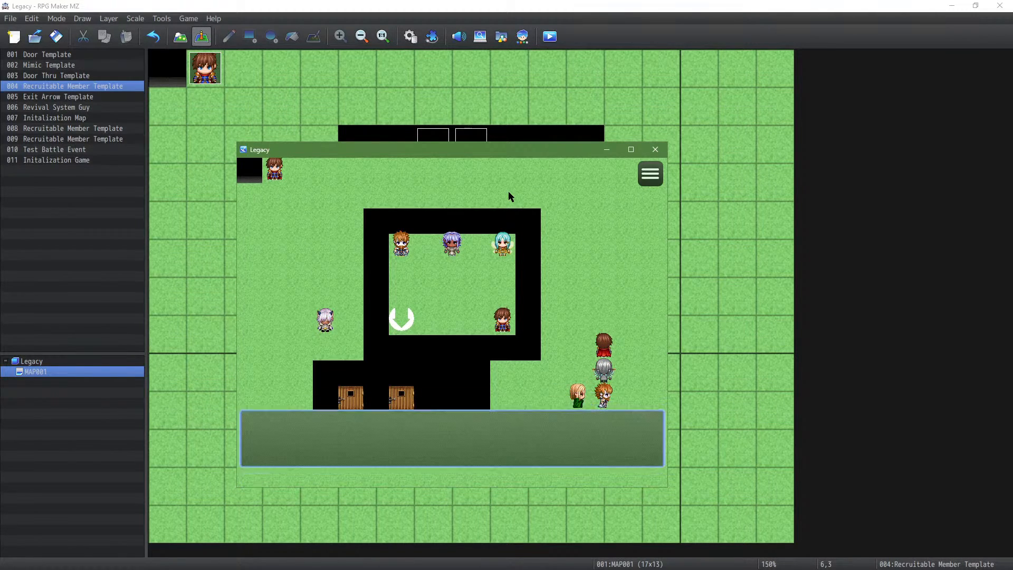
key("Up")
key("Left")
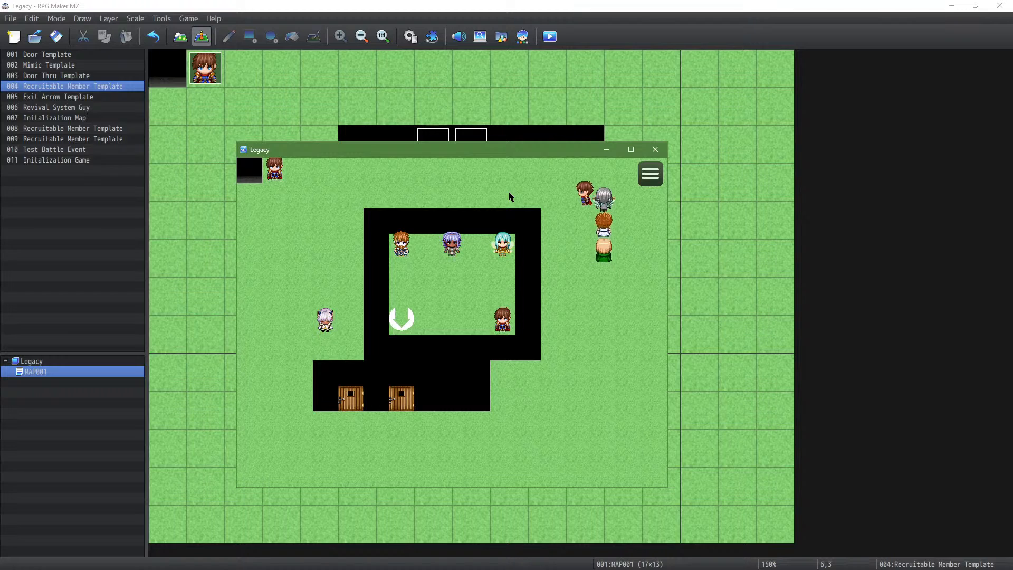
key("Left")
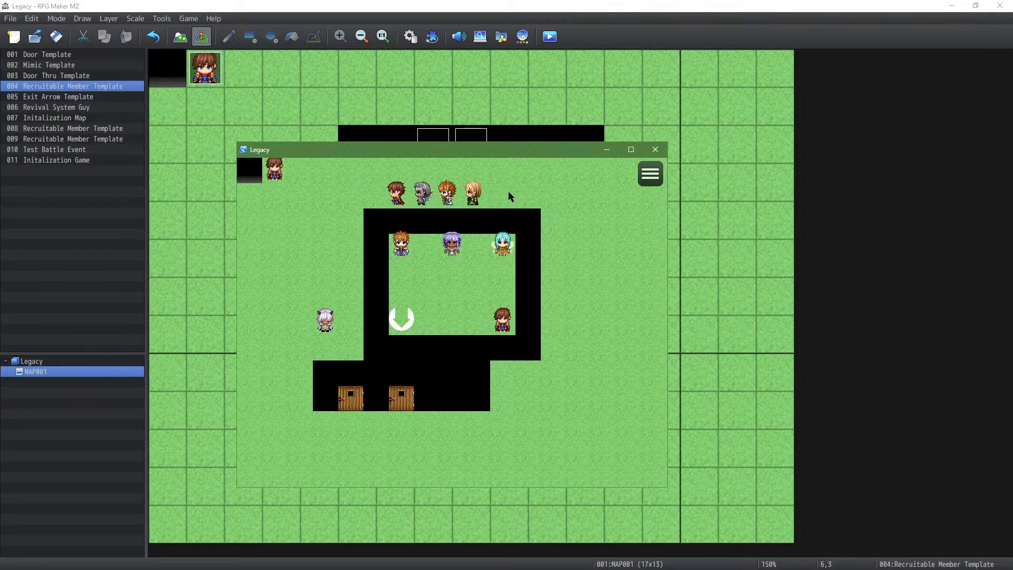
key("Down")
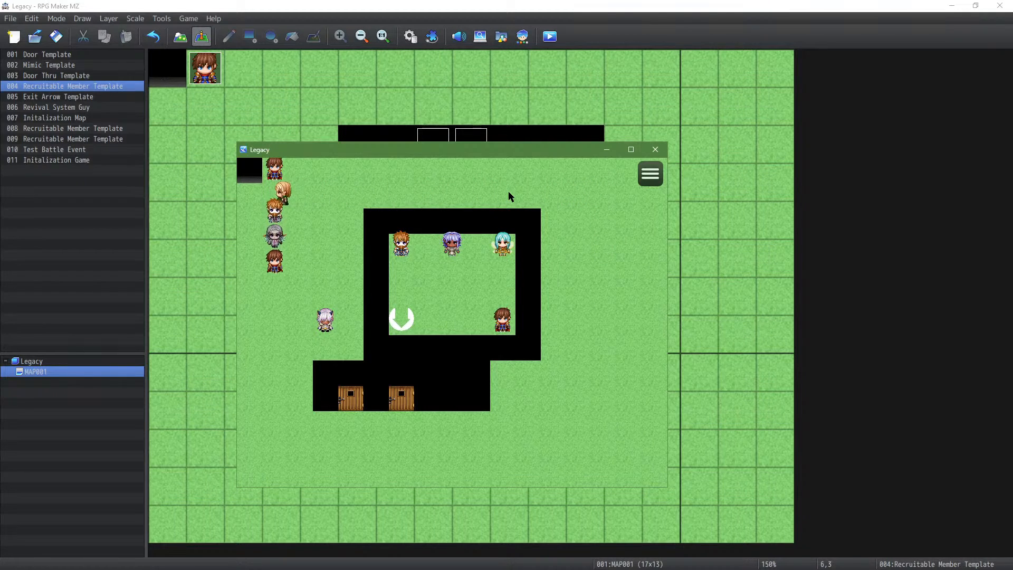
key("Down")
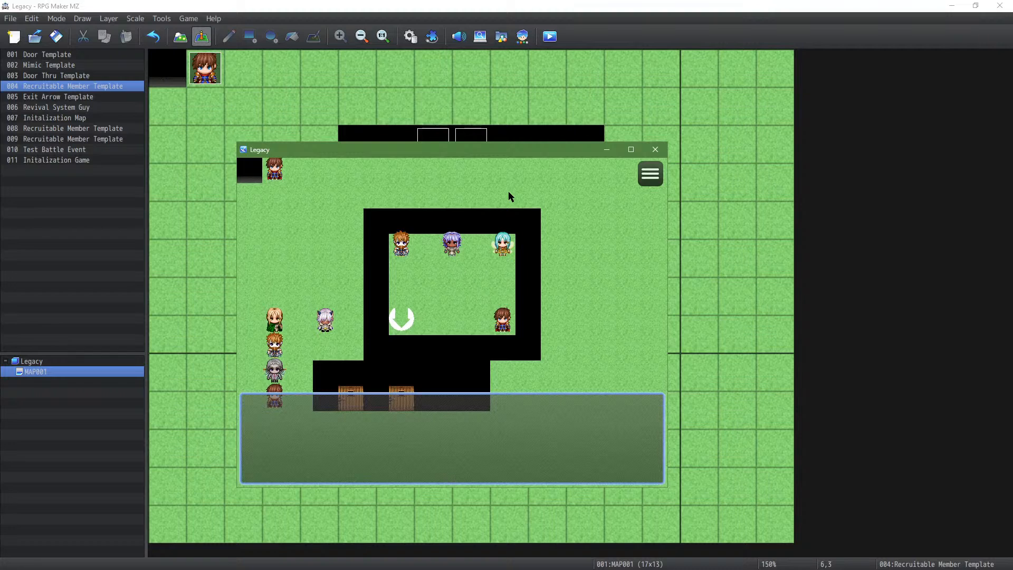
key("Return")
key("Right")
key("Down")
key("Right")
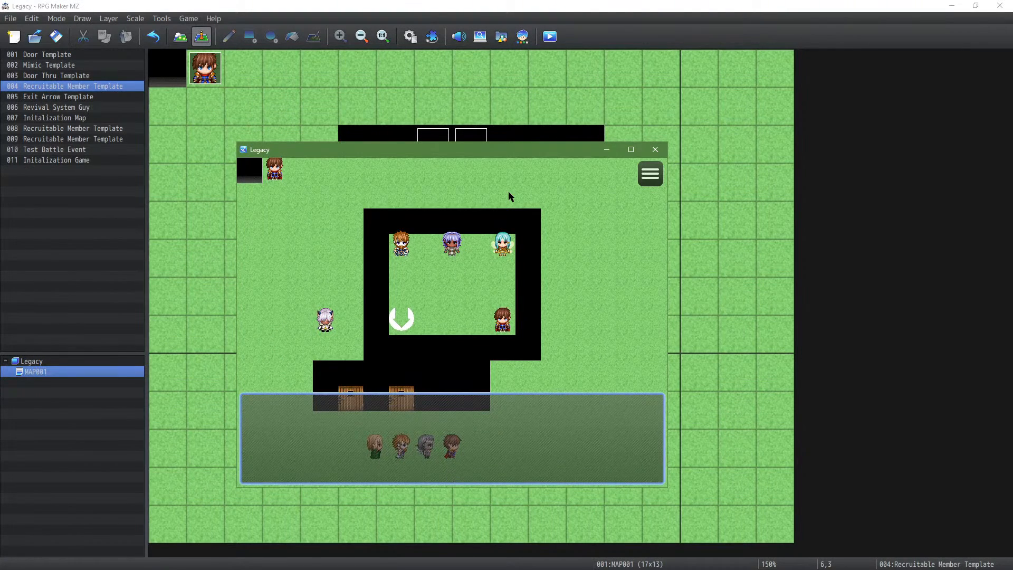
Step: Dismiss the open message and take the party on a third lap around the room, back past the two doors
key("Return")
key("Right")
key("Up")
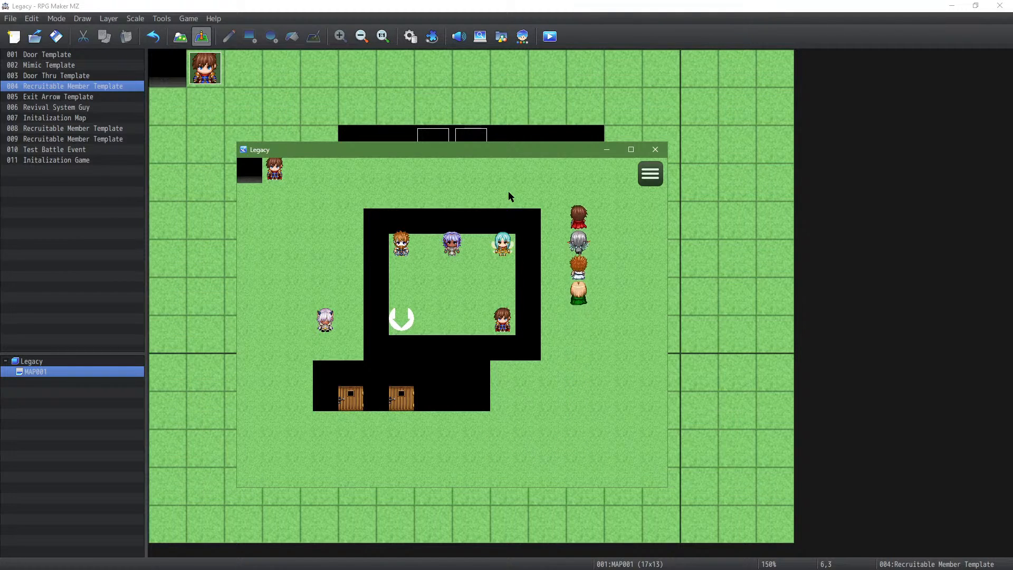
key("Left")
key("Left")
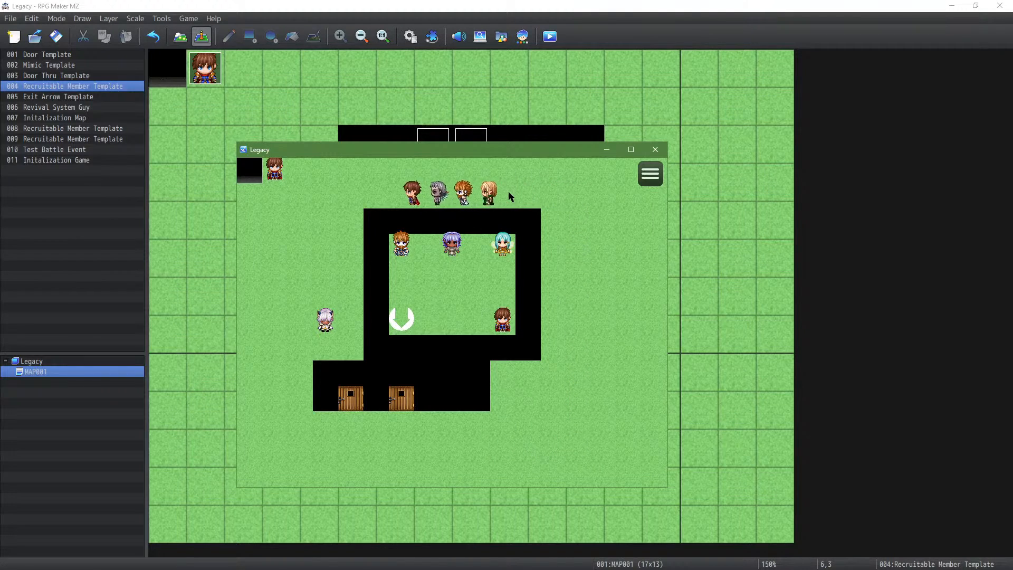
key("Down")
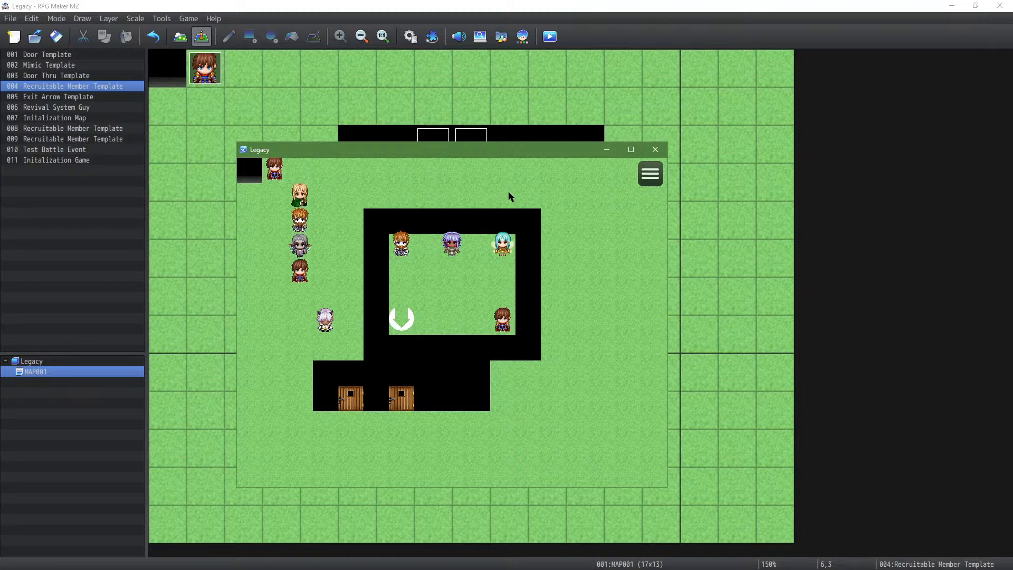
key("Right")
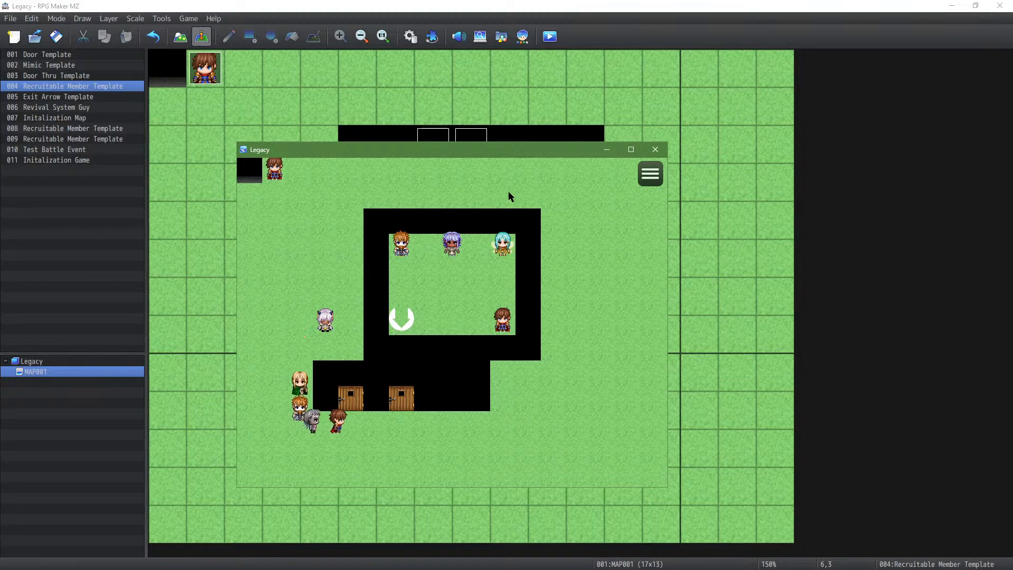
key("Right")
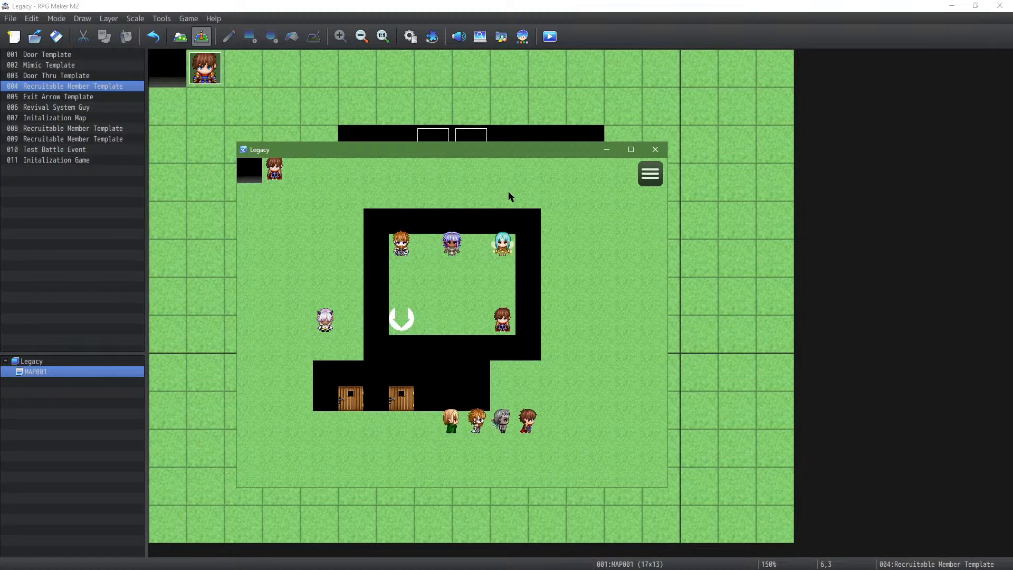
Step: Walk the party to the grass north of the room, check all four members' age, HP and MP in the game menu, and return to the map
key("Return")
key("Up")
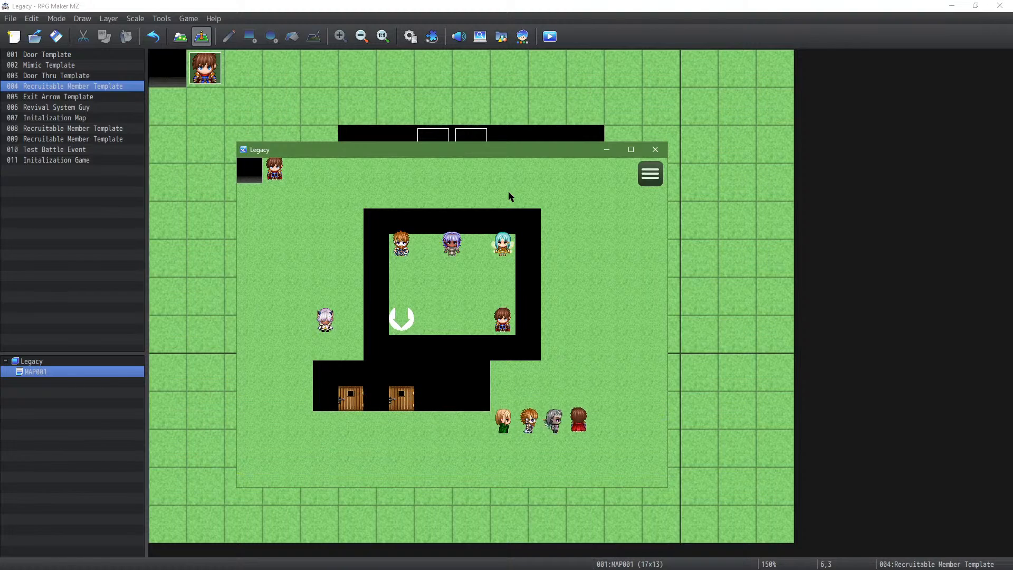
key("Return")
key("Up")
key("Up")
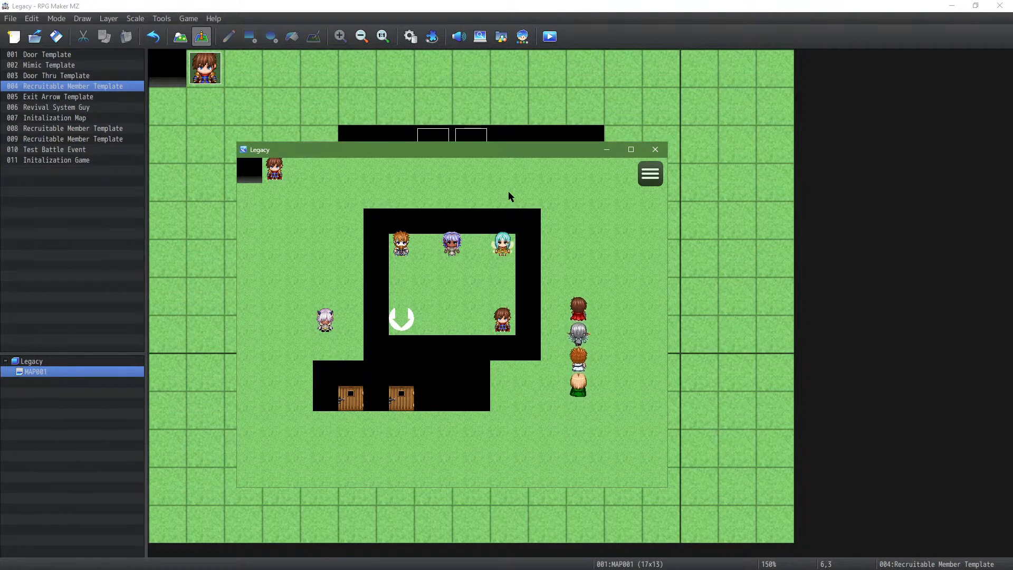
key("Left")
key("Left")
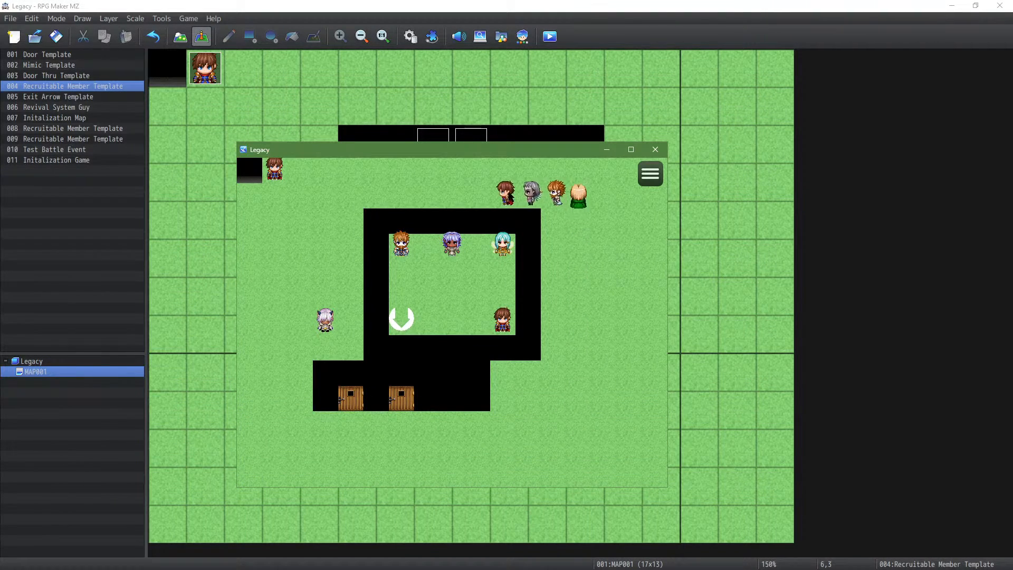
key("Escape")
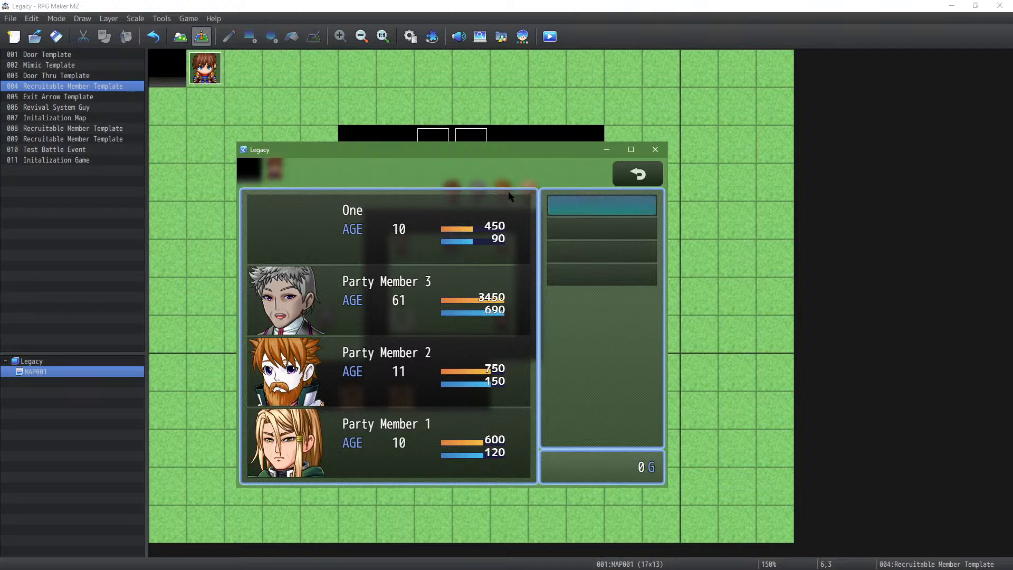
key("Escape")
Step: Continue aging the party by walking down the room's west side, past the doors and up its east side
key("Left")
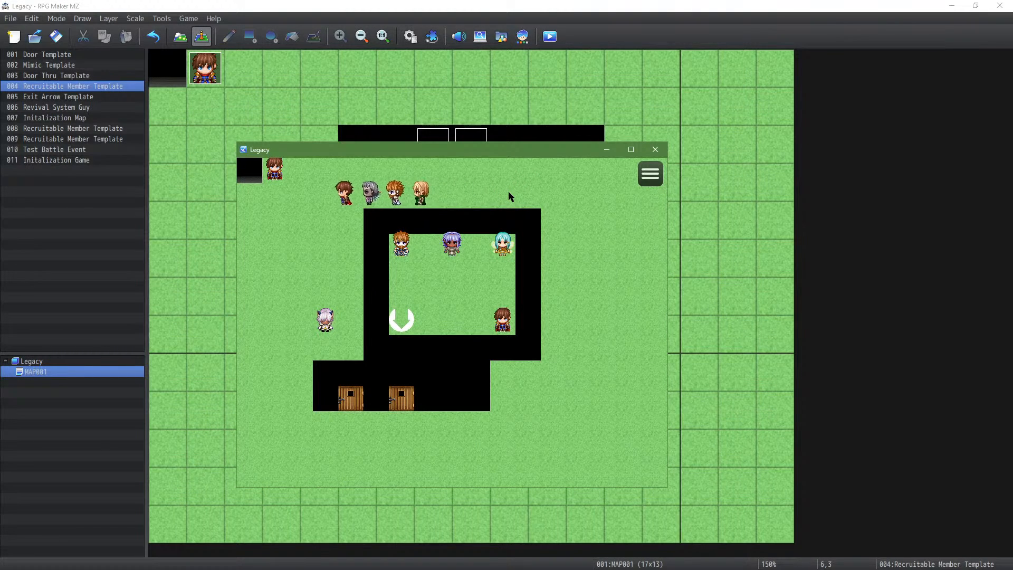
key("Down")
key("Down")
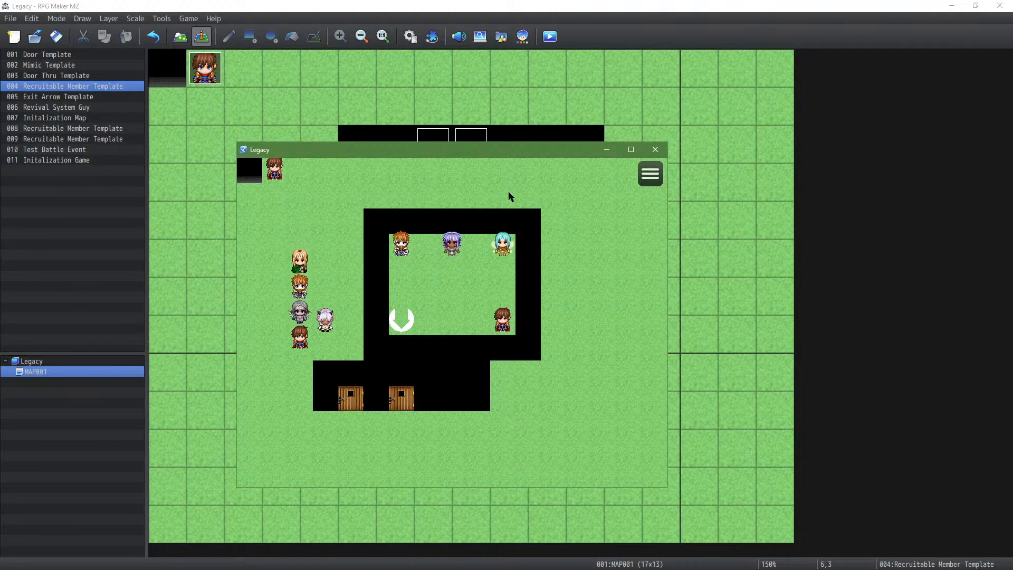
key("Right")
key("Right")
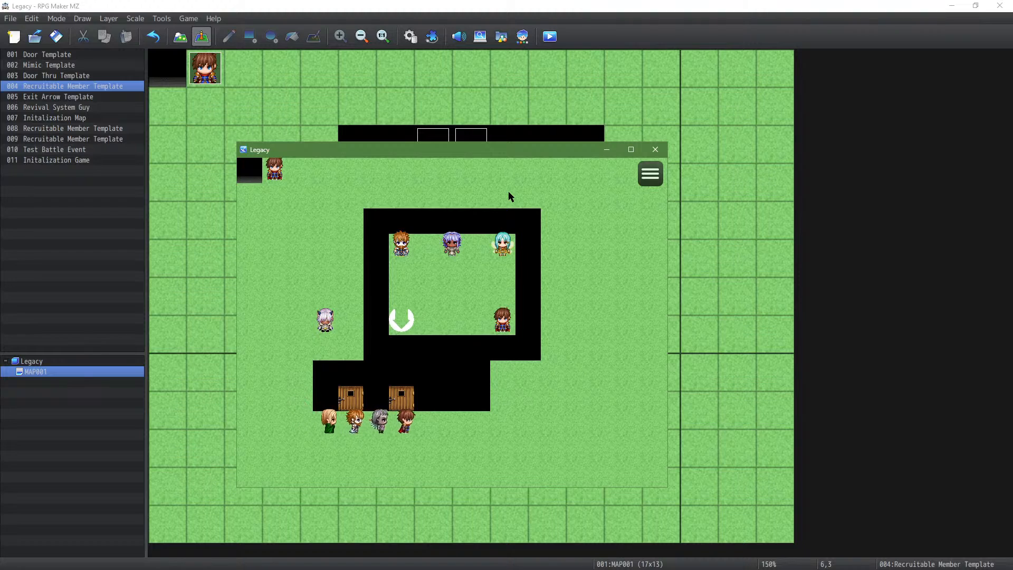
key("Up")
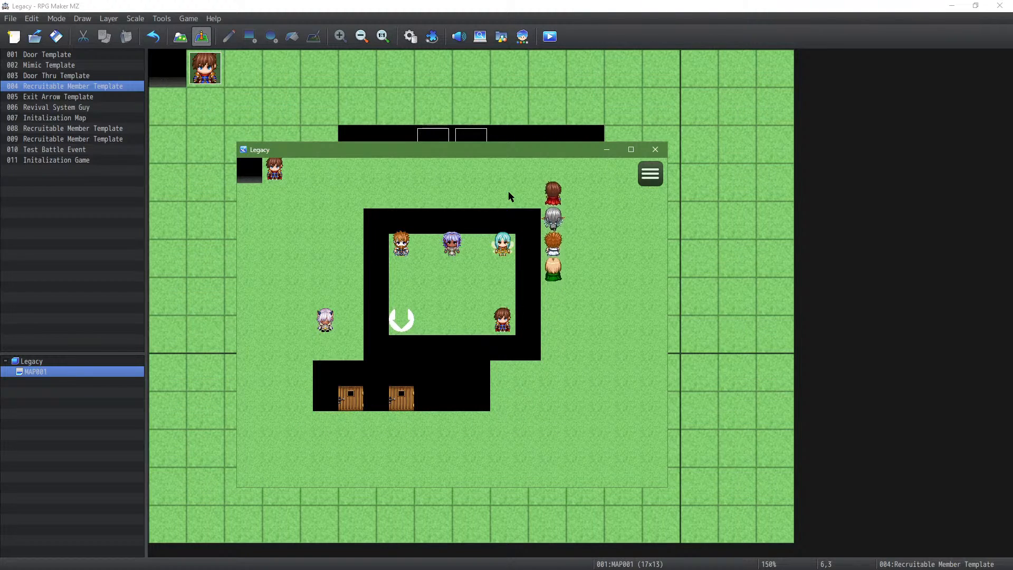
Step: Walk the party along the room's north wall, down its west side and east past the doors to pass more time
key("Left")
key("Return")
key("Left")
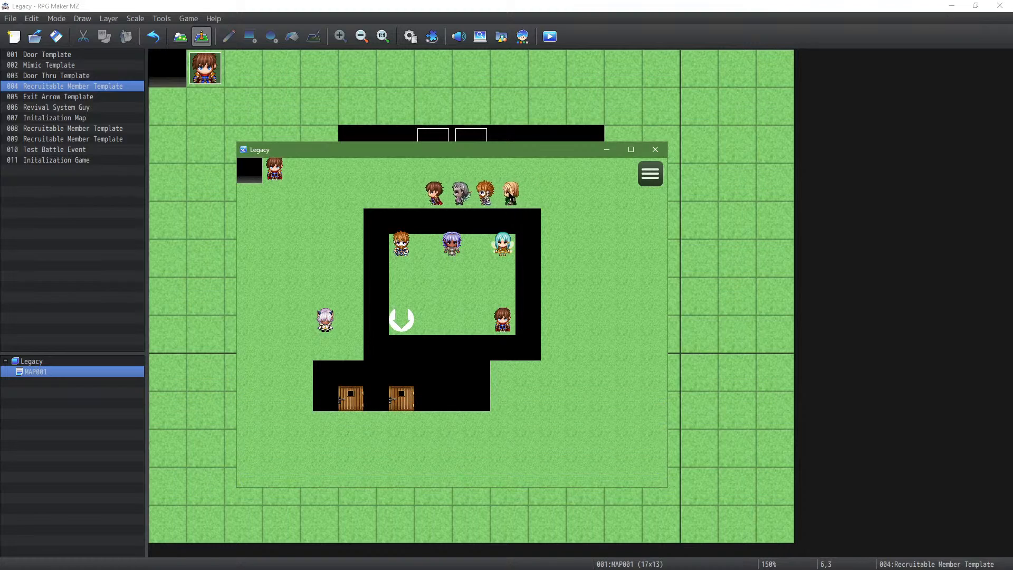
key("Return")
key("Left")
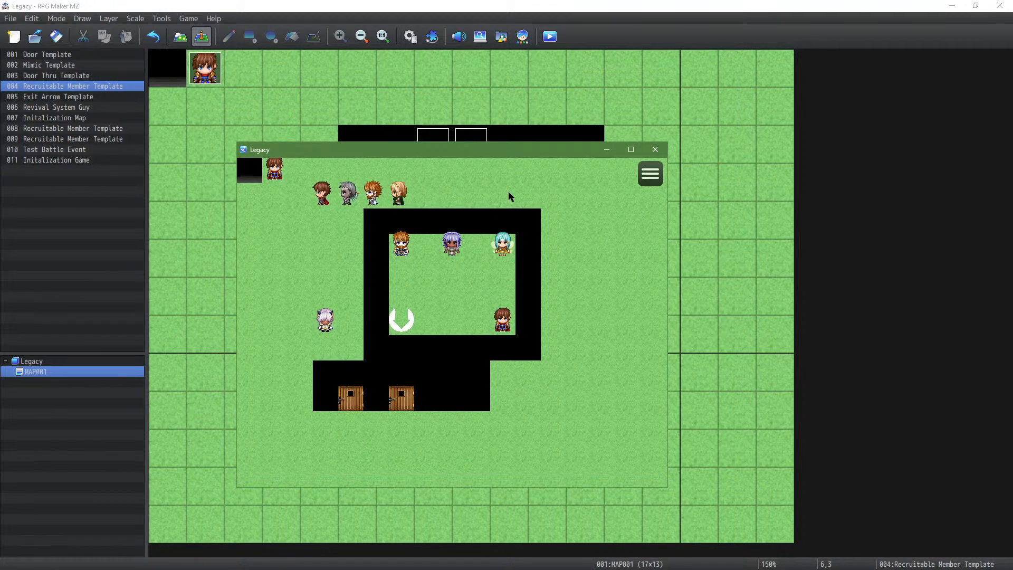
key("Down")
key("Return")
key("Down")
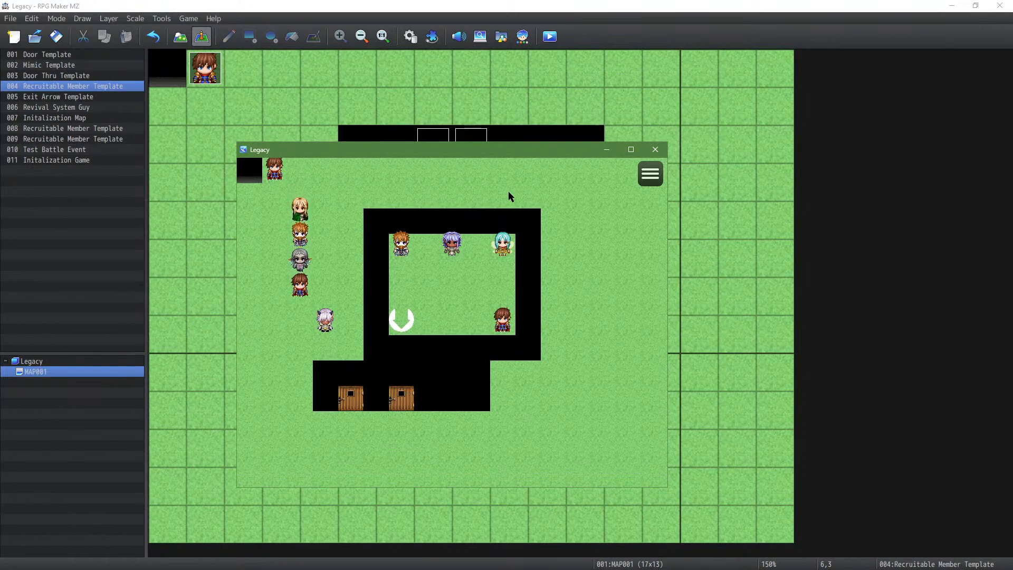
key("Down")
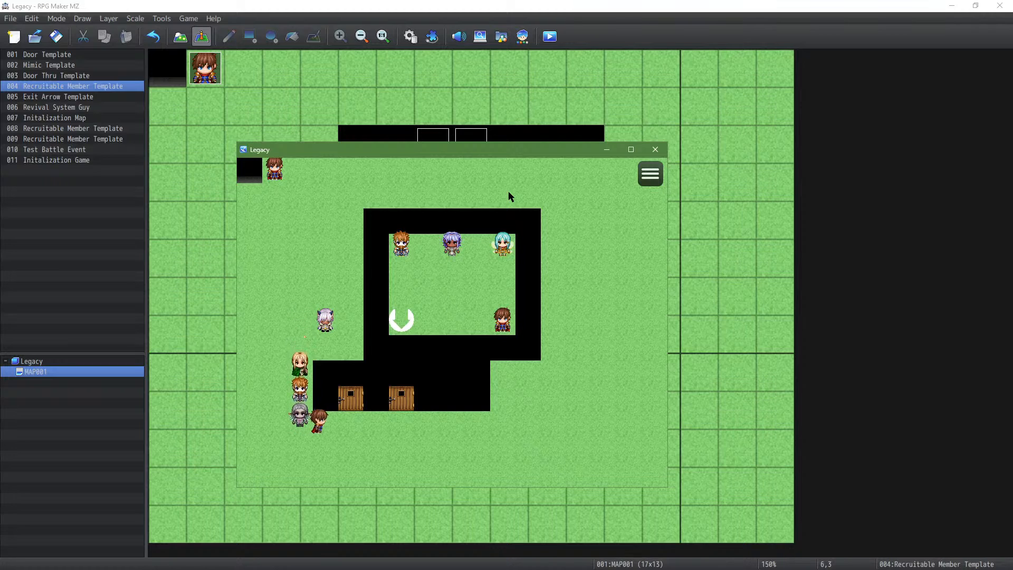
key("Right")
key("Right")
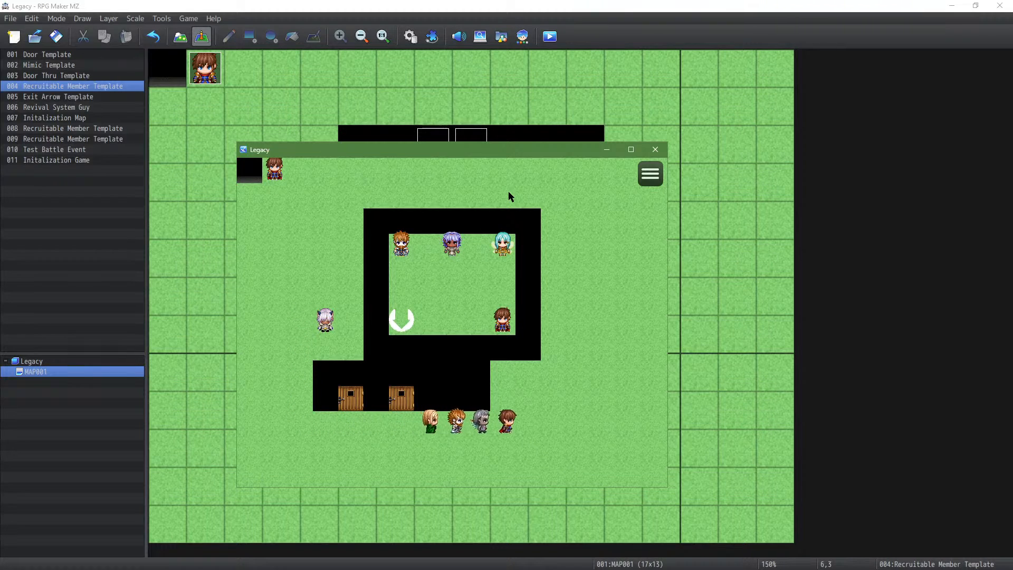
Step: Take the party on another counterclockwise lap around the room, passing just below the white-haired character outside its west wall
key("Up")
key("Left")
key("Up")
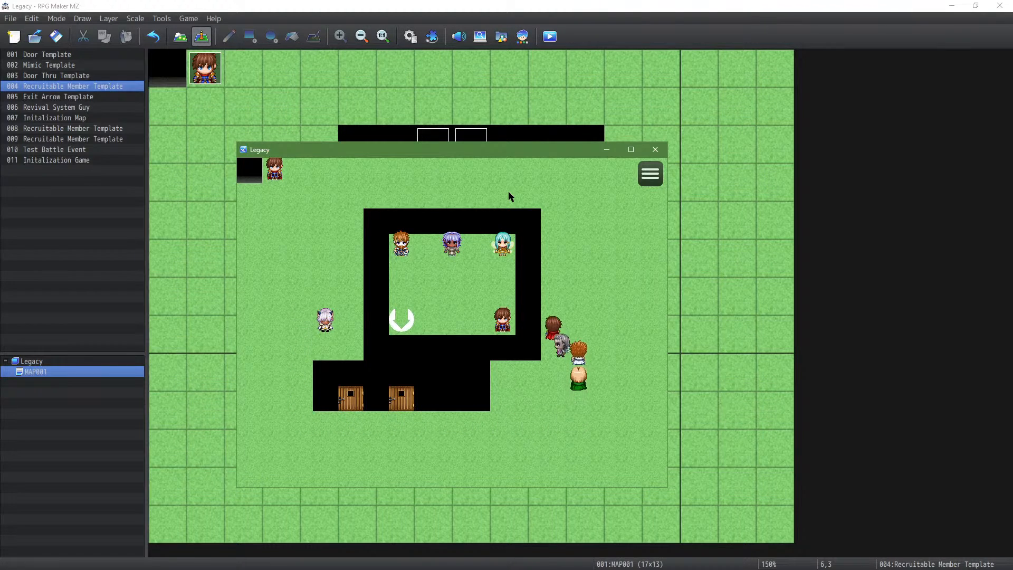
key("Left")
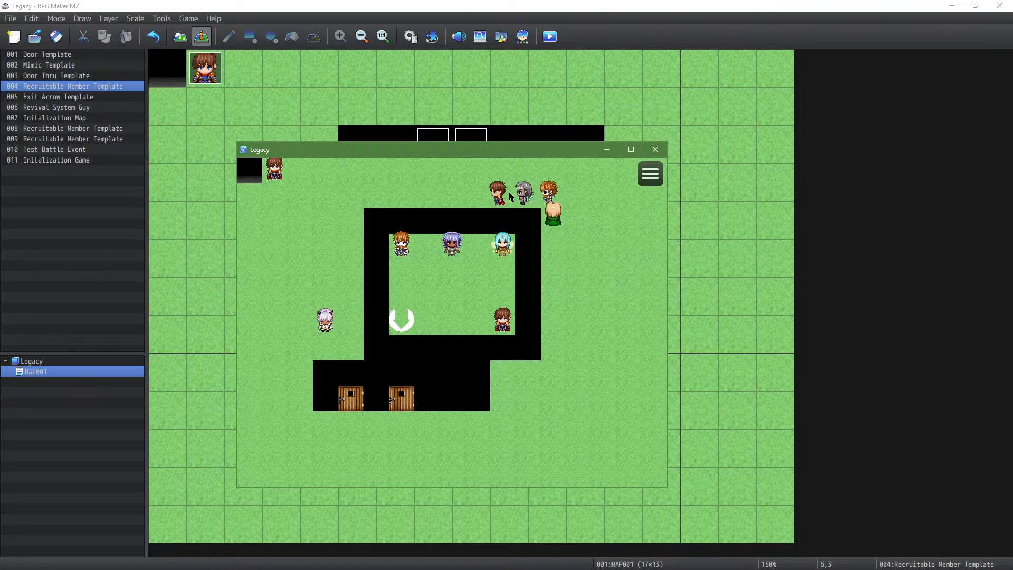
key("Down")
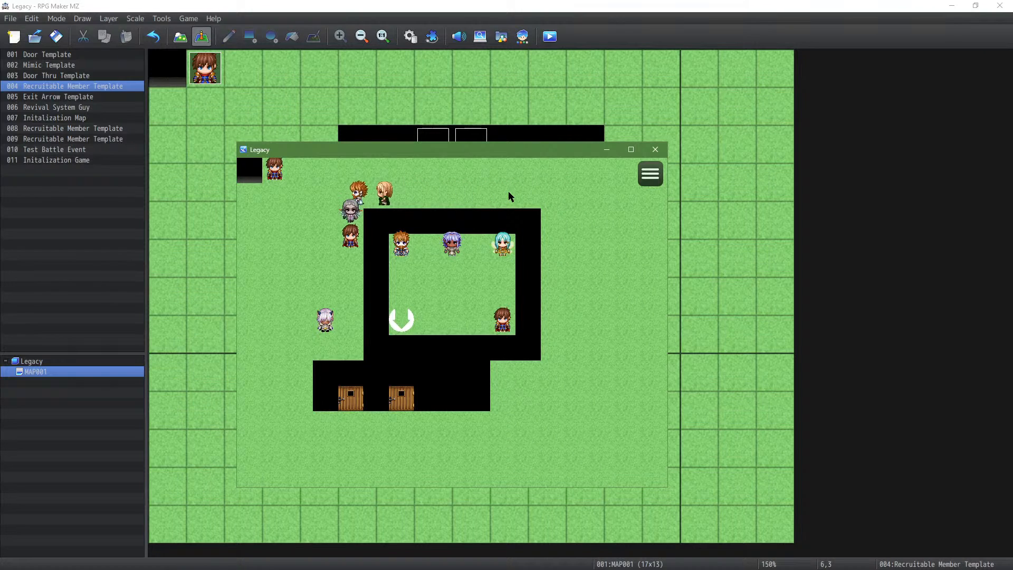
key("Left")
key("Down")
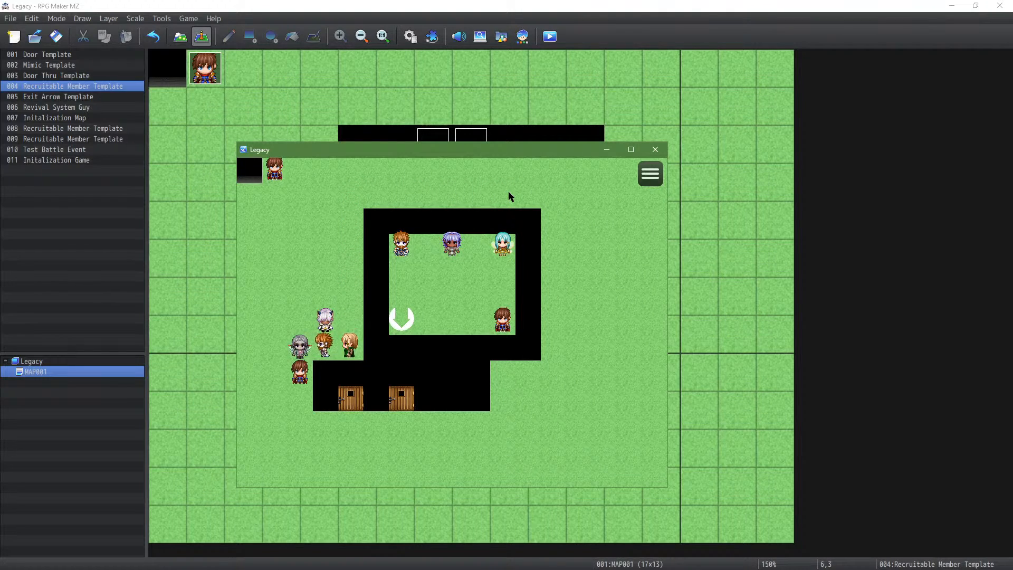
key("Right")
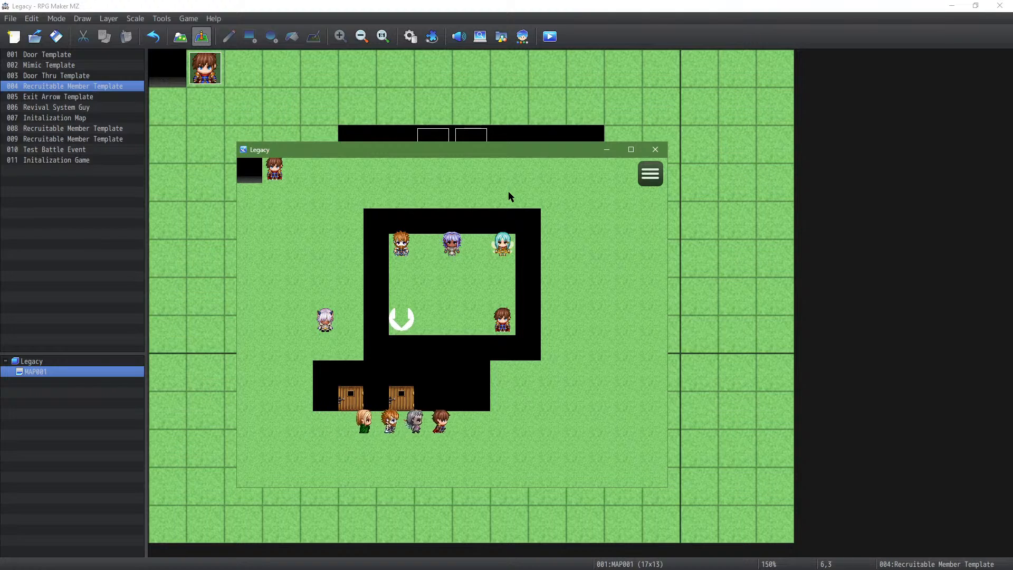
Step: Walk the playtest party in repeated laps around the walled room and the two doors, dismissing each message along the way
key("Up")
key("Up")
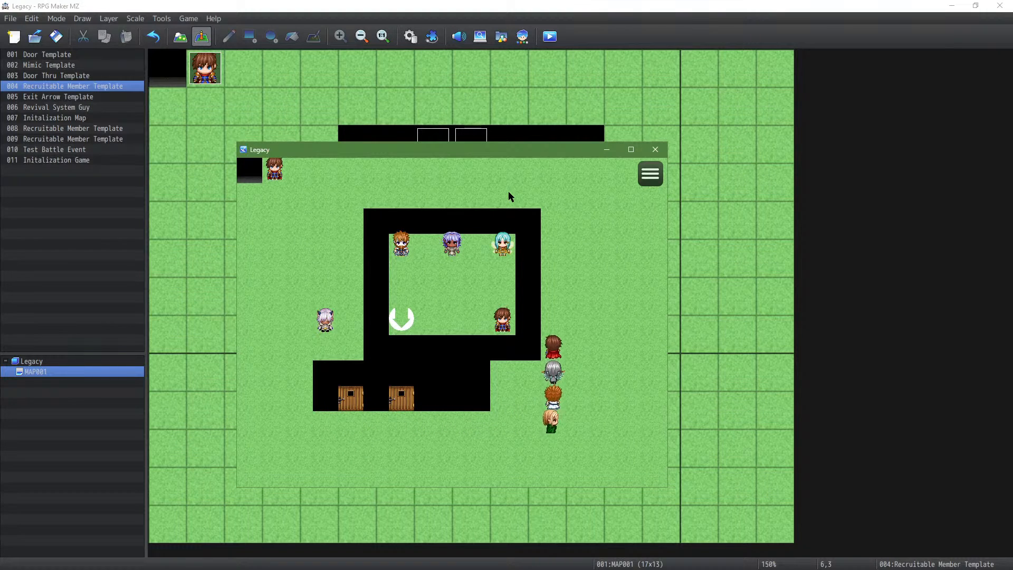
key("Return")
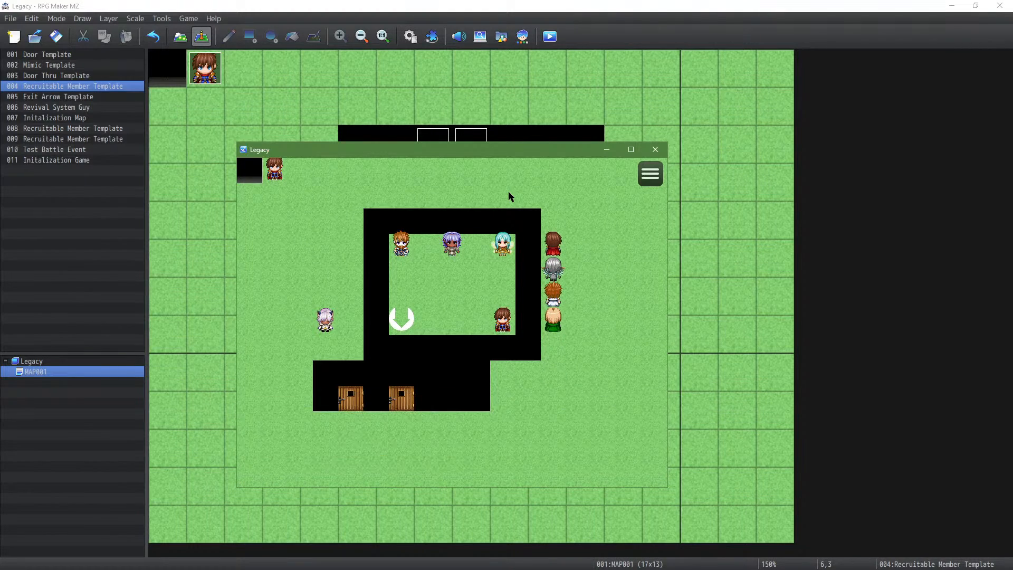
key("Return")
key("Return")
key("Up")
key("Left")
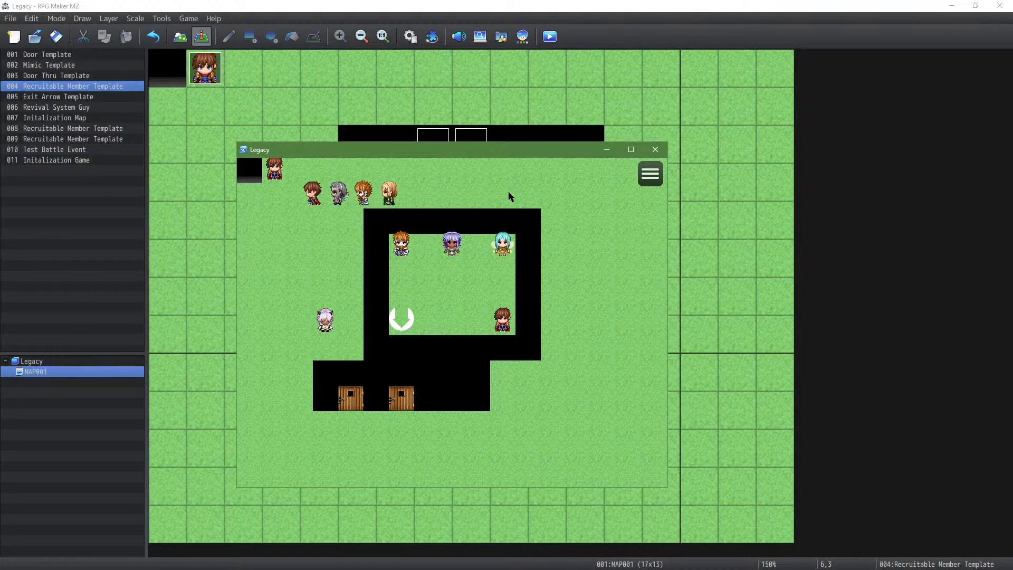
key("Down")
key("Return")
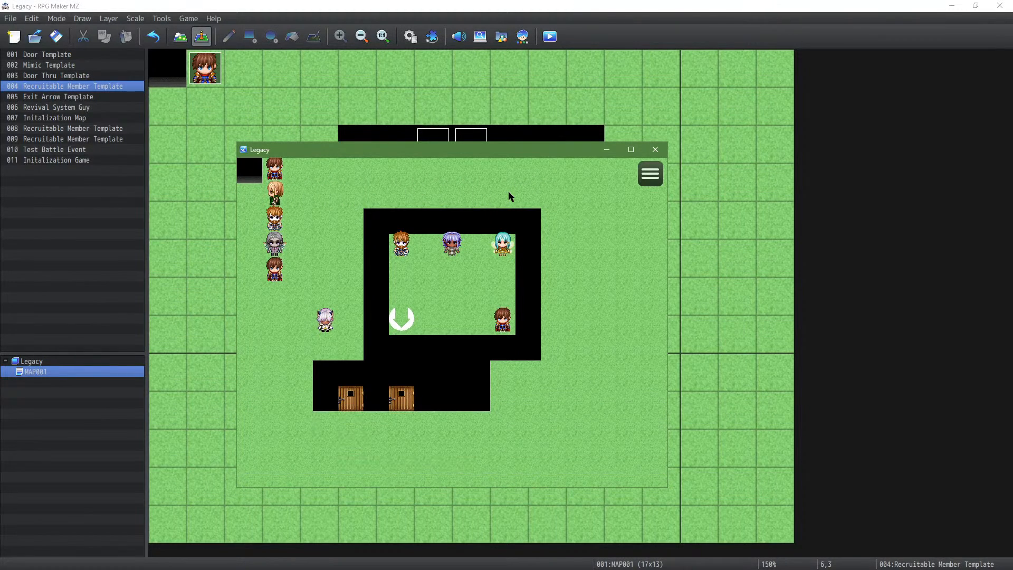
key("Down")
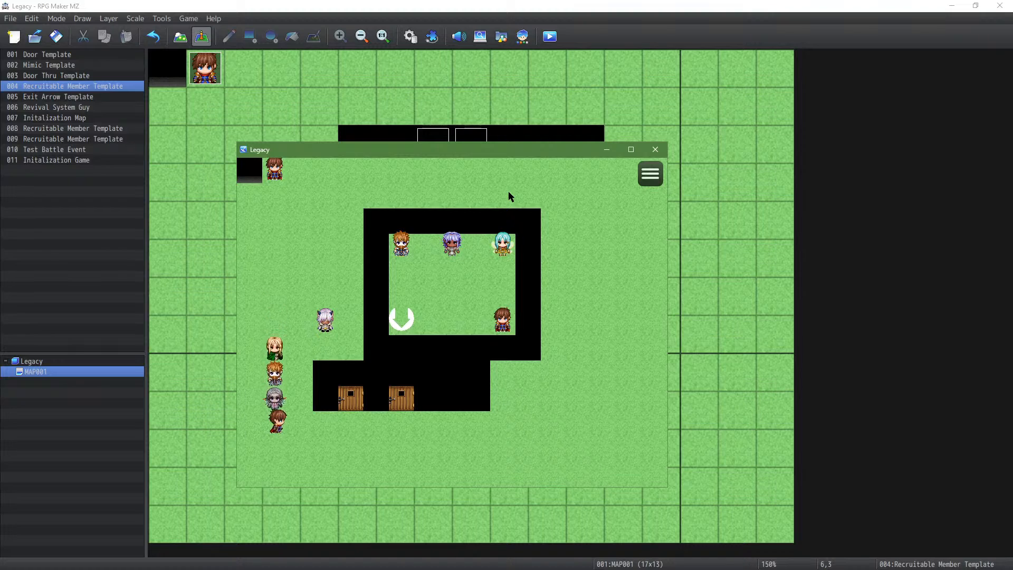
key("Right")
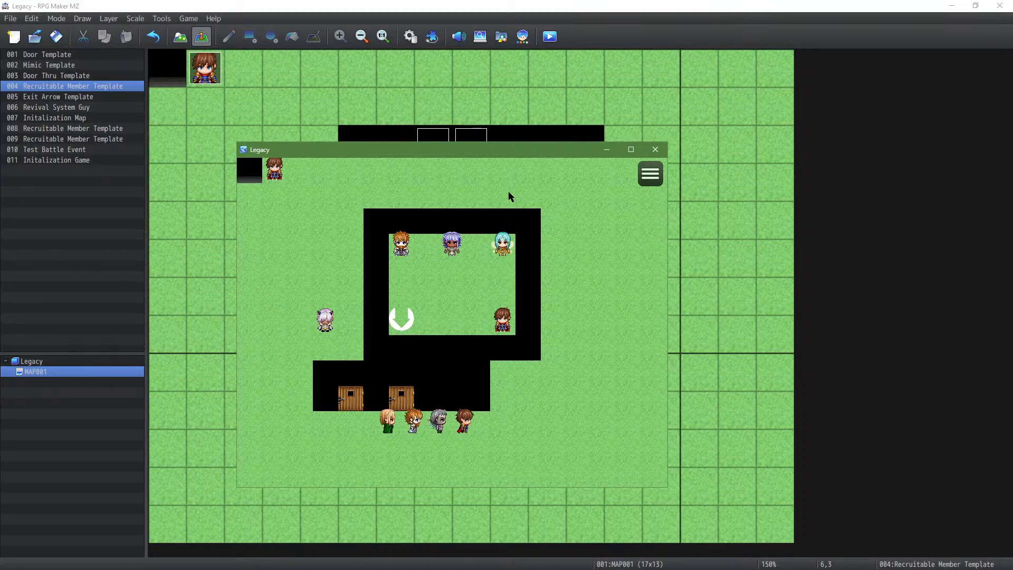
key("Up")
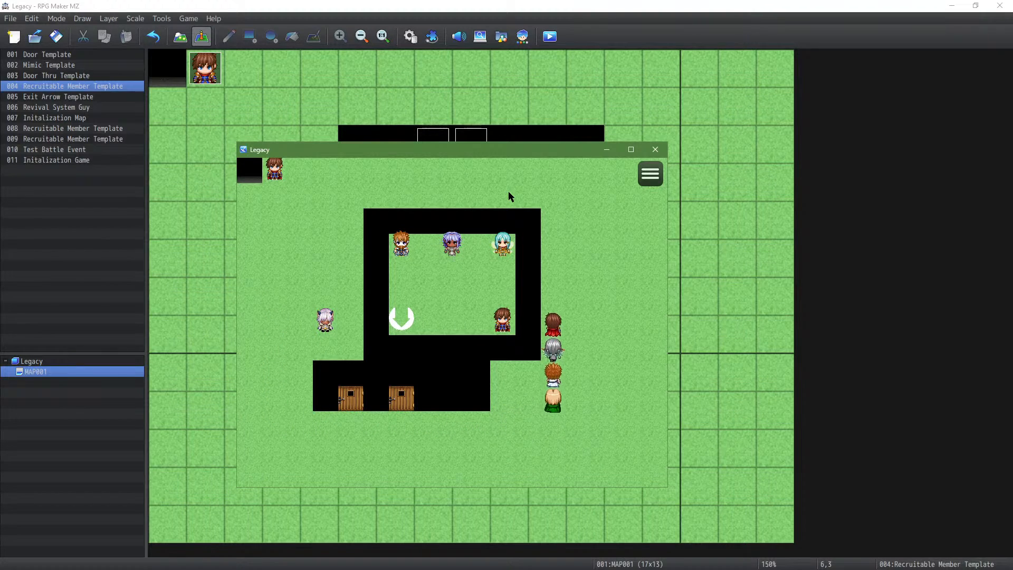
key("Left")
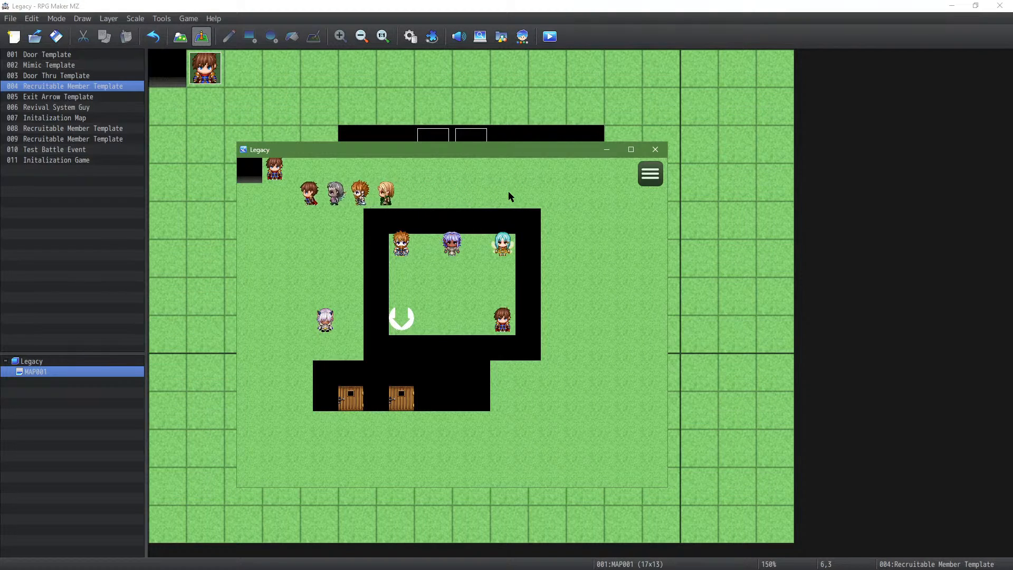
key("Down")
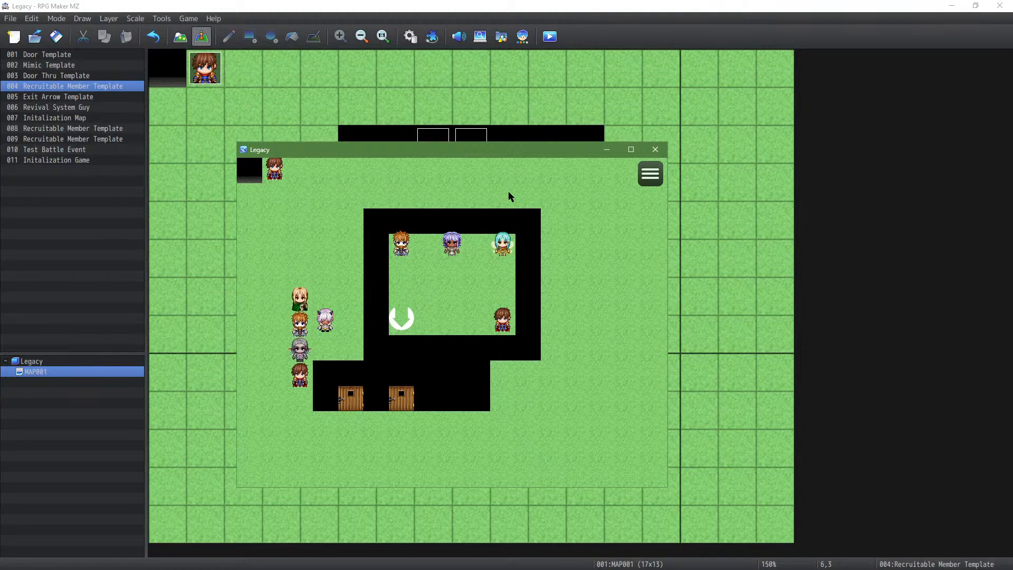
key("Right")
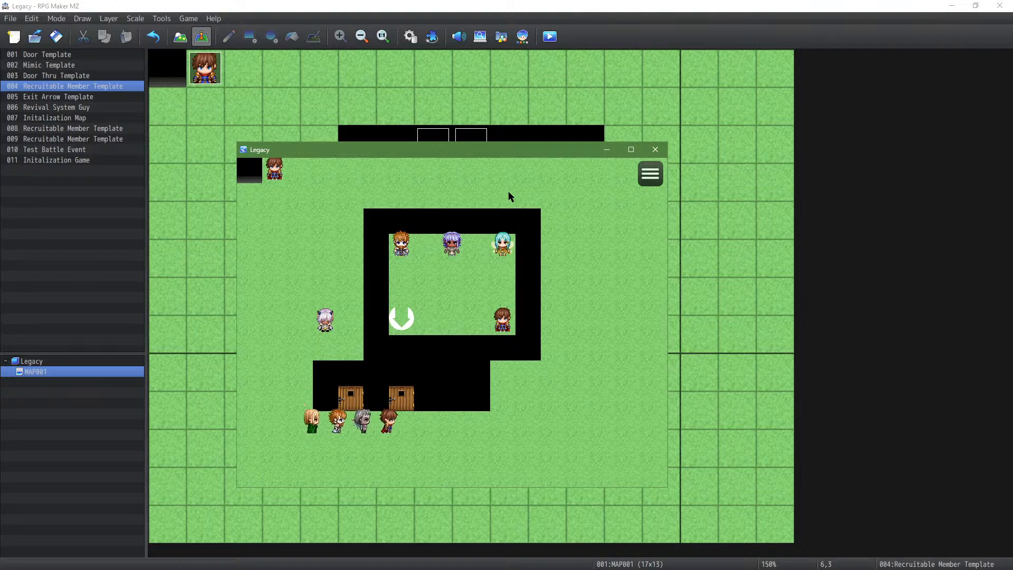
key("Up")
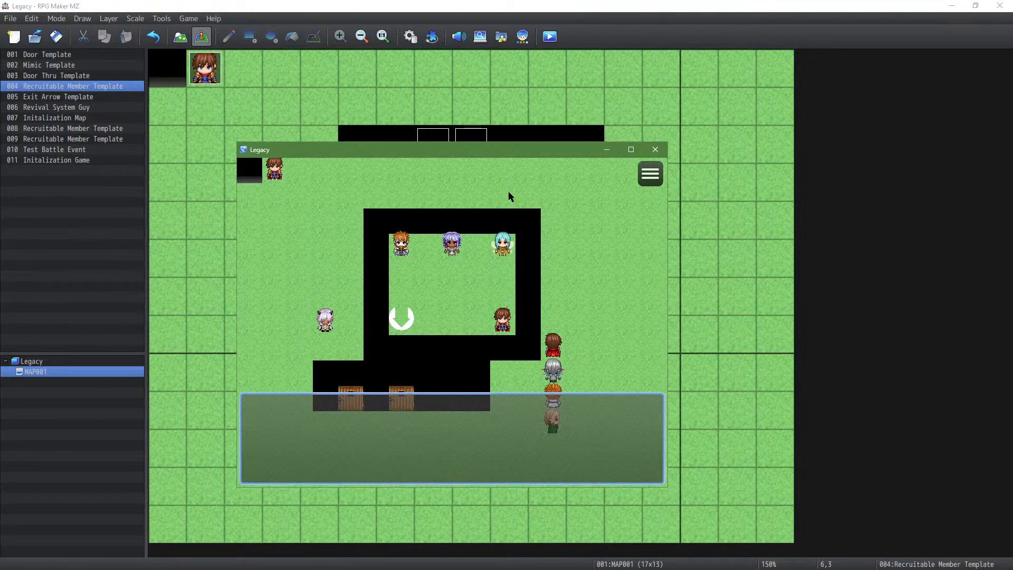
key("Return")
key("Up")
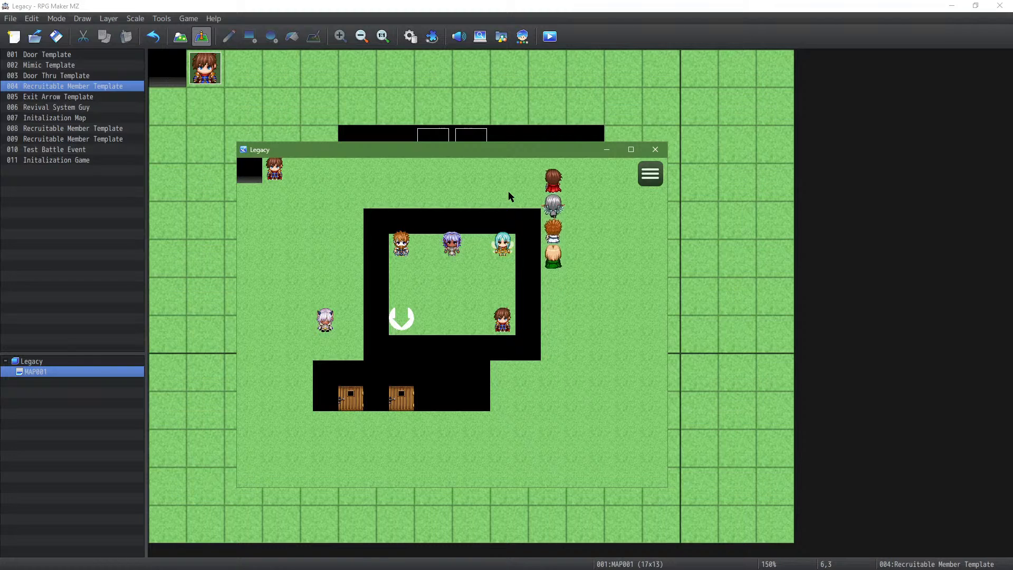
key("Left")
key("Left")
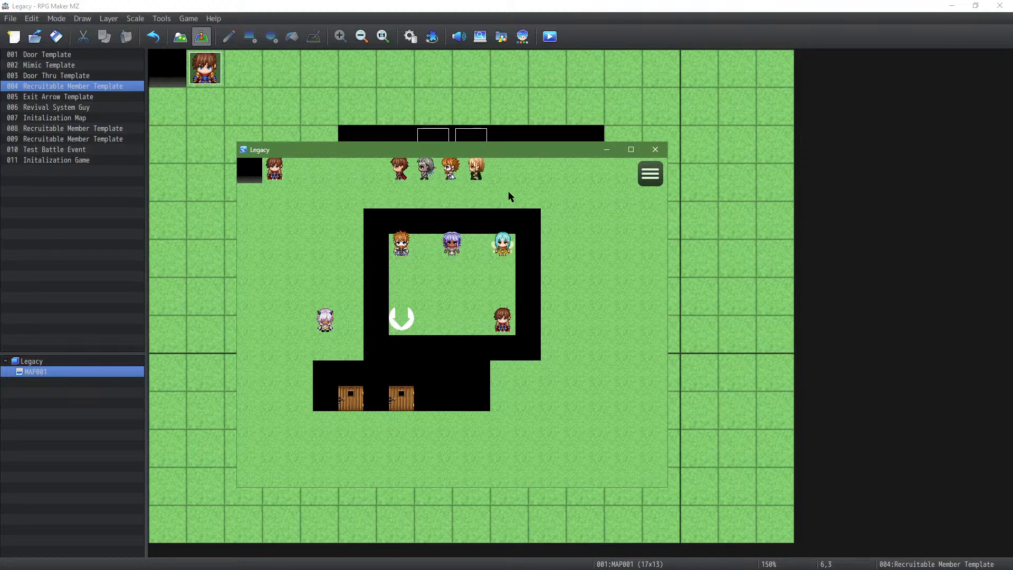
key("Down")
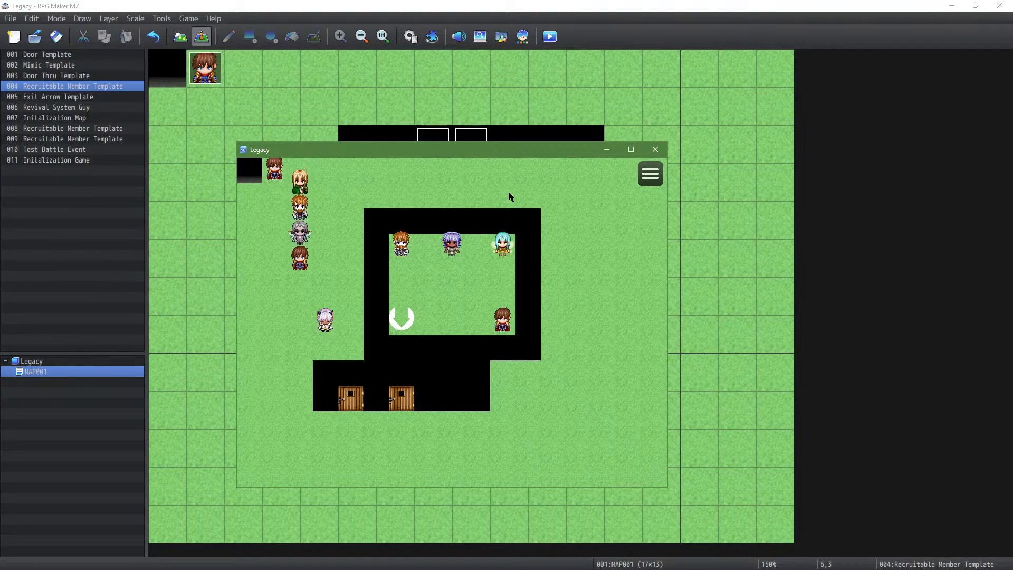
key("Down")
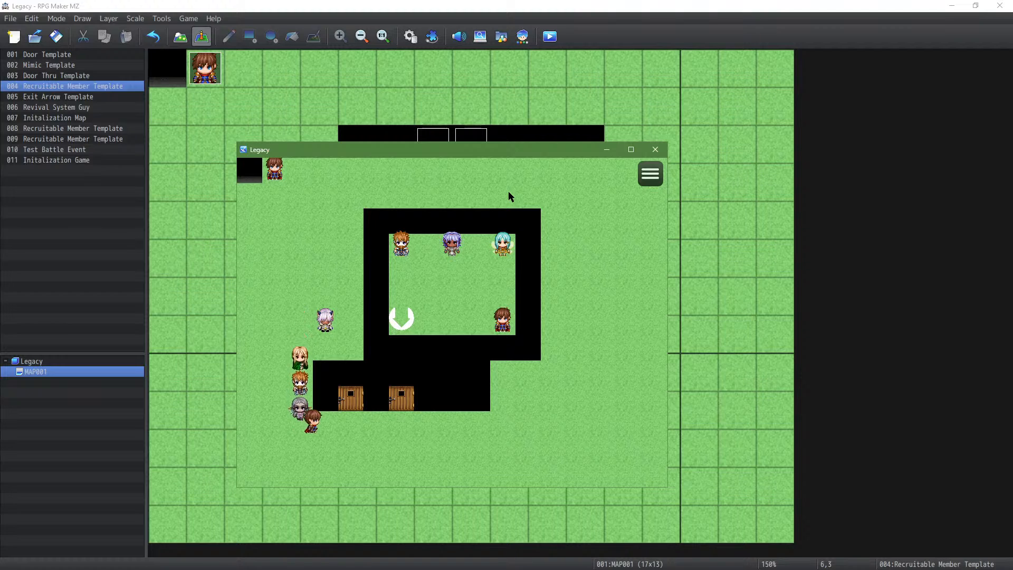
key("Return")
key("Right")
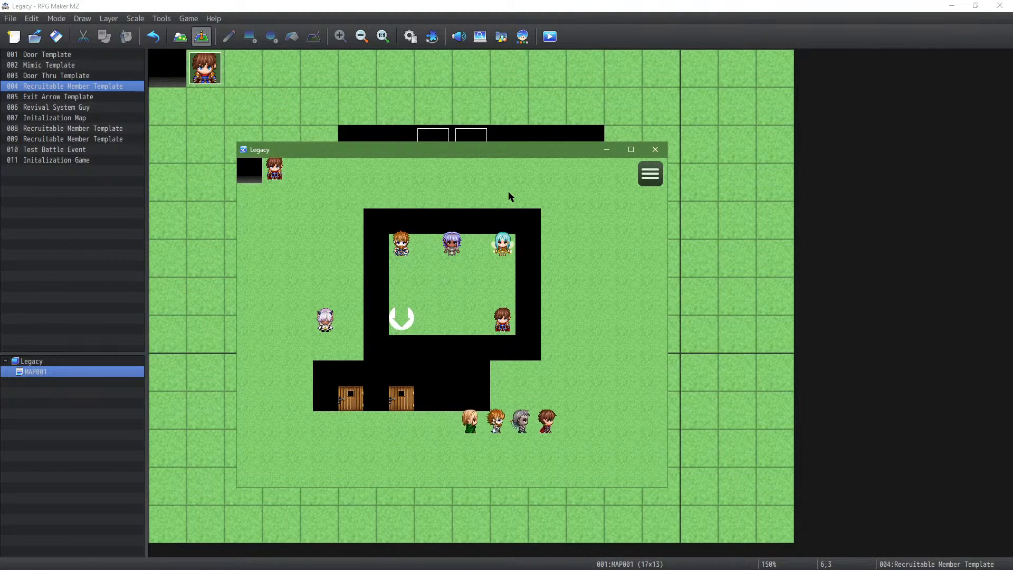
key("Up")
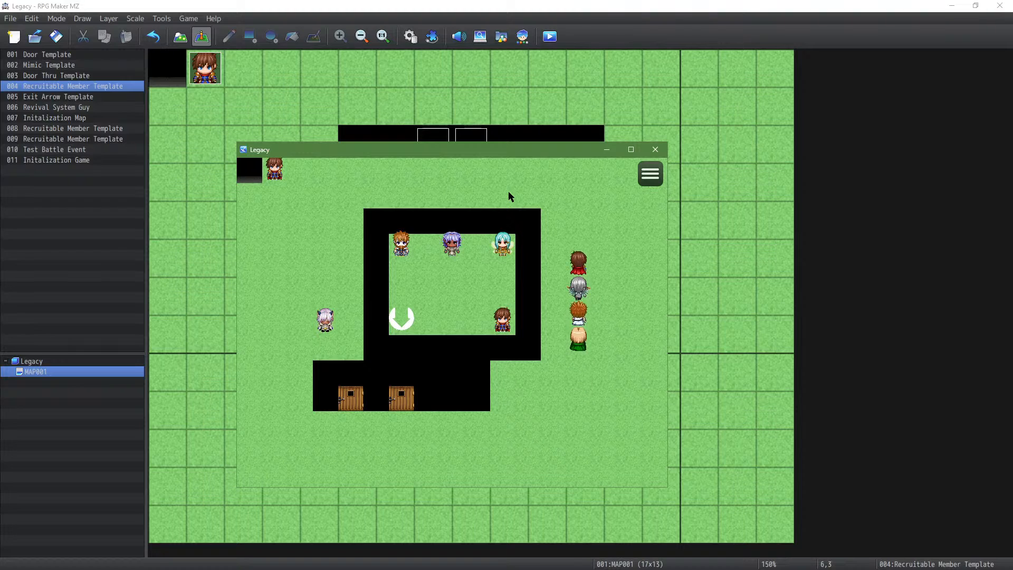
key("Left")
key("Left")
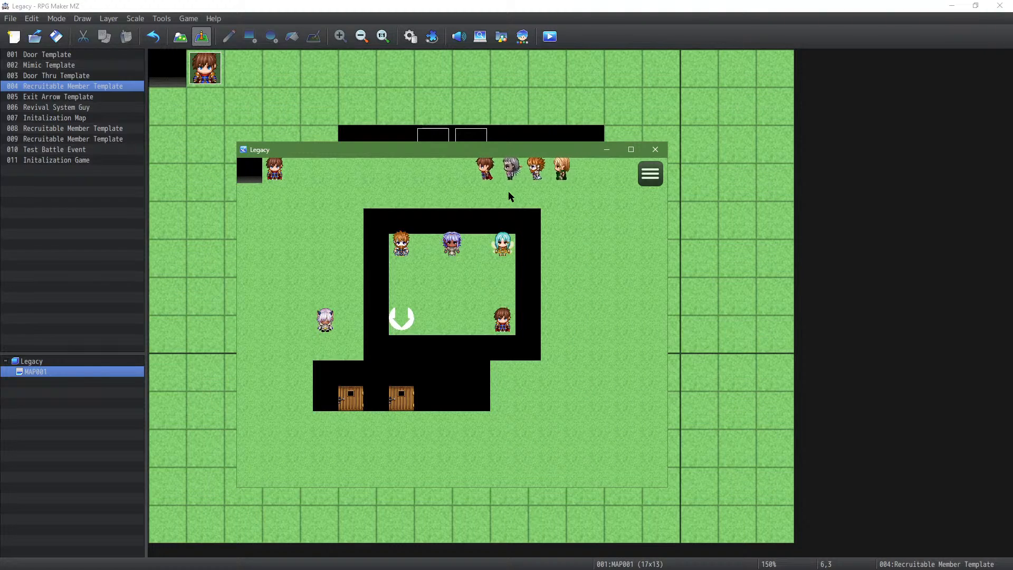
key("Down")
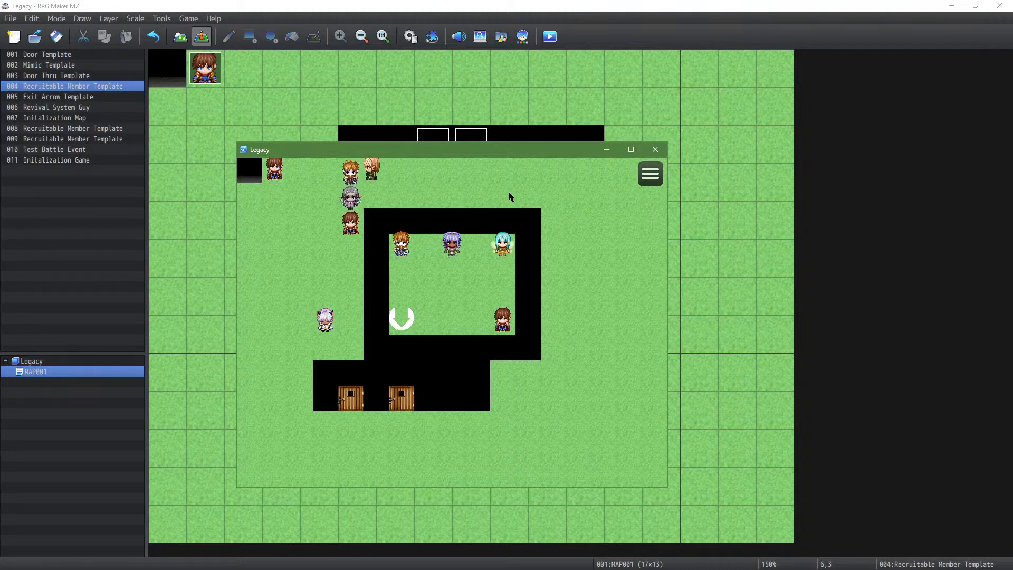
key("Left")
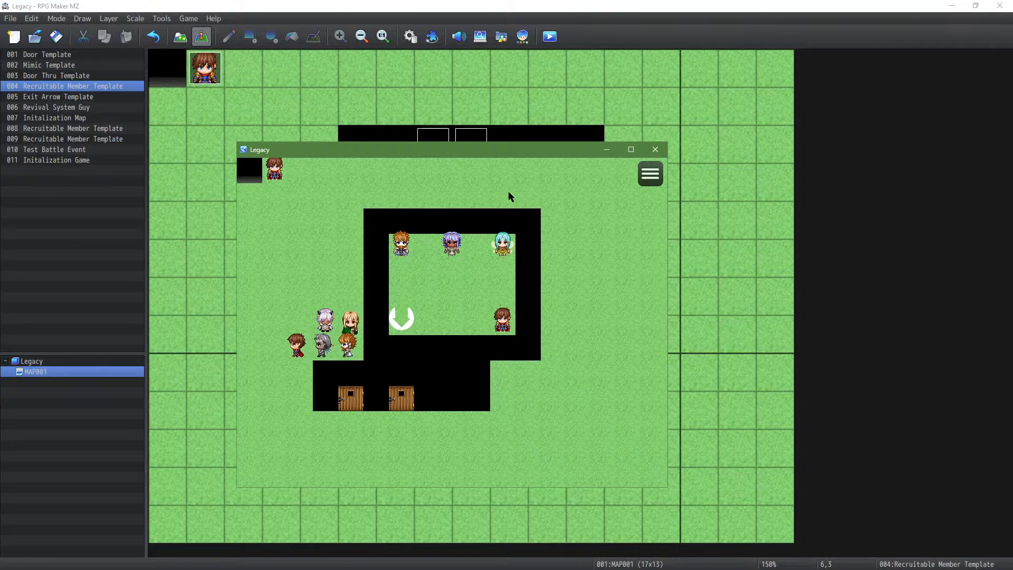
key("Down")
key("Right")
key("Right")
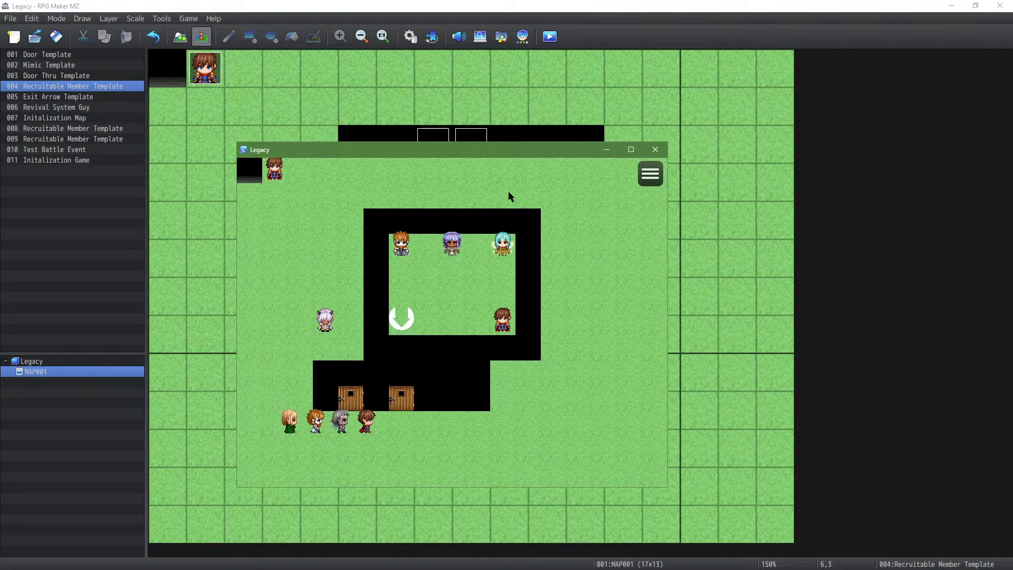
key("Right")
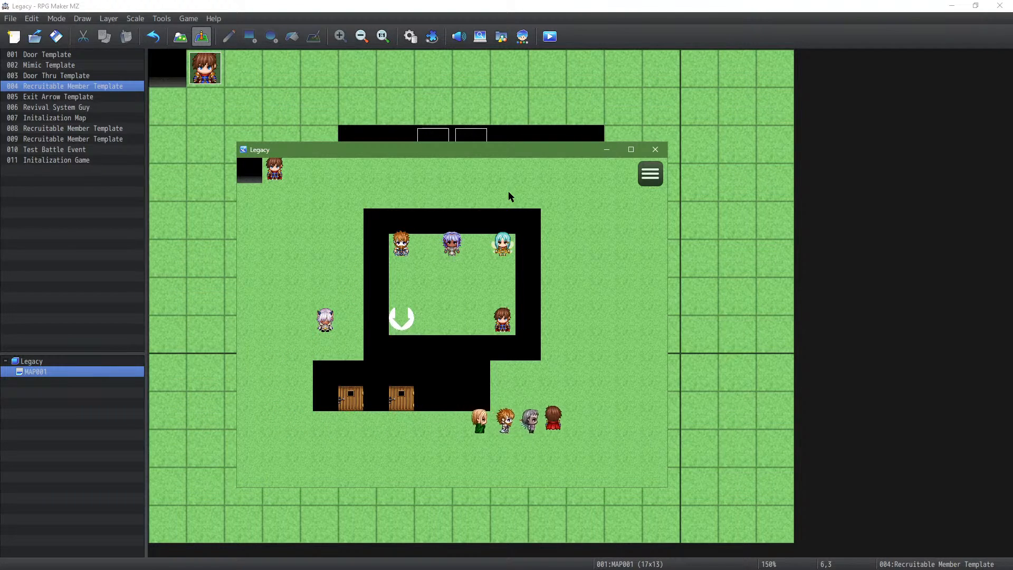
key("Up")
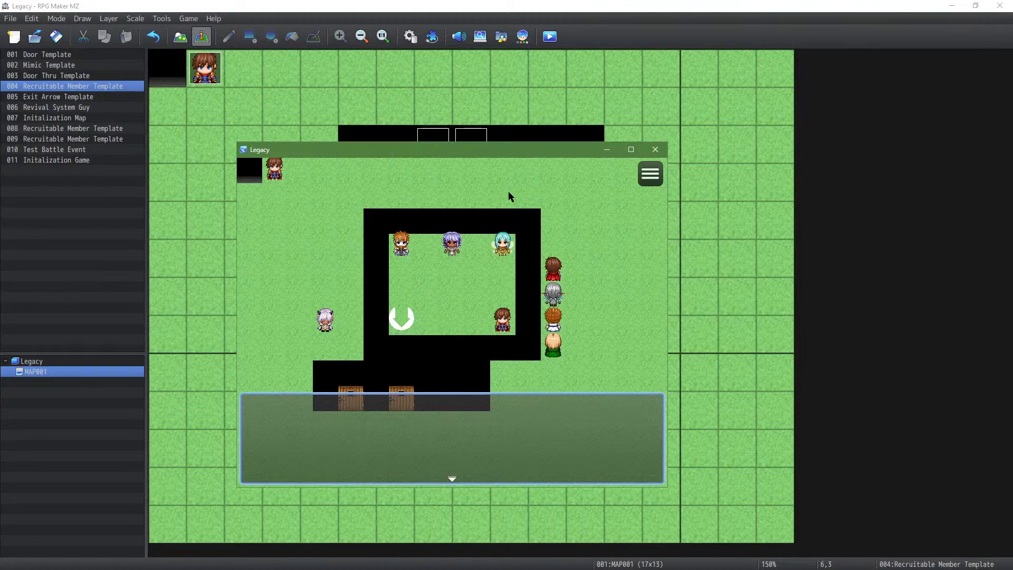
key("Return")
key("Up")
key("Up")
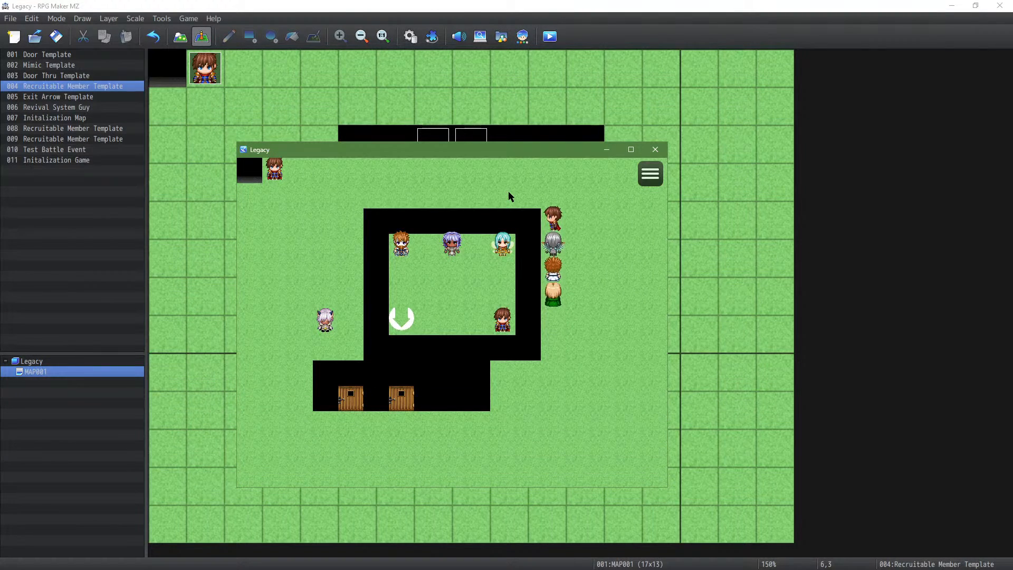
Step: Check the party members' ages and gauges in the in-game menu, and resume walking the party around the room
key("Left")
key("Escape")
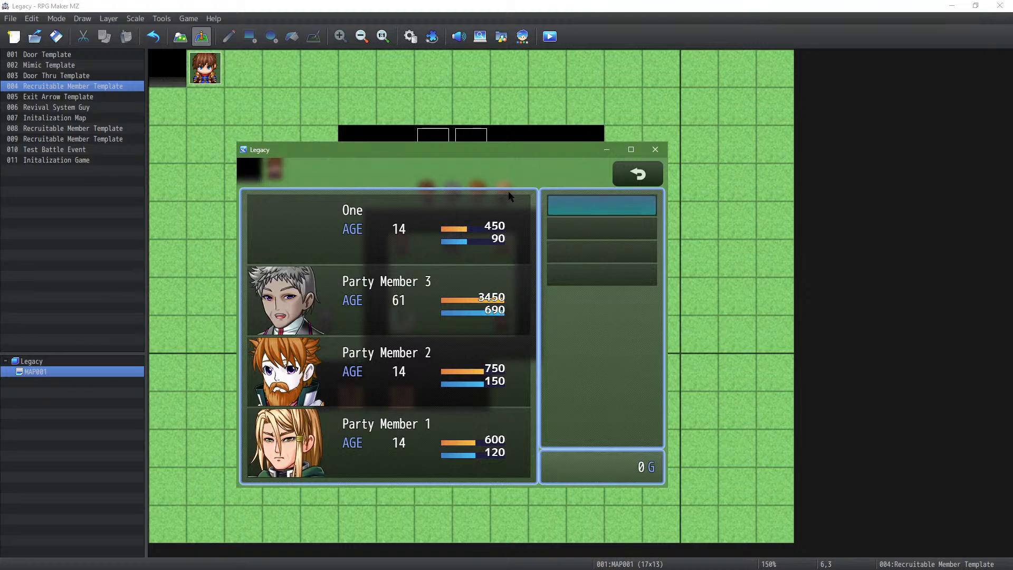
key("Escape")
key("Left")
key("Down")
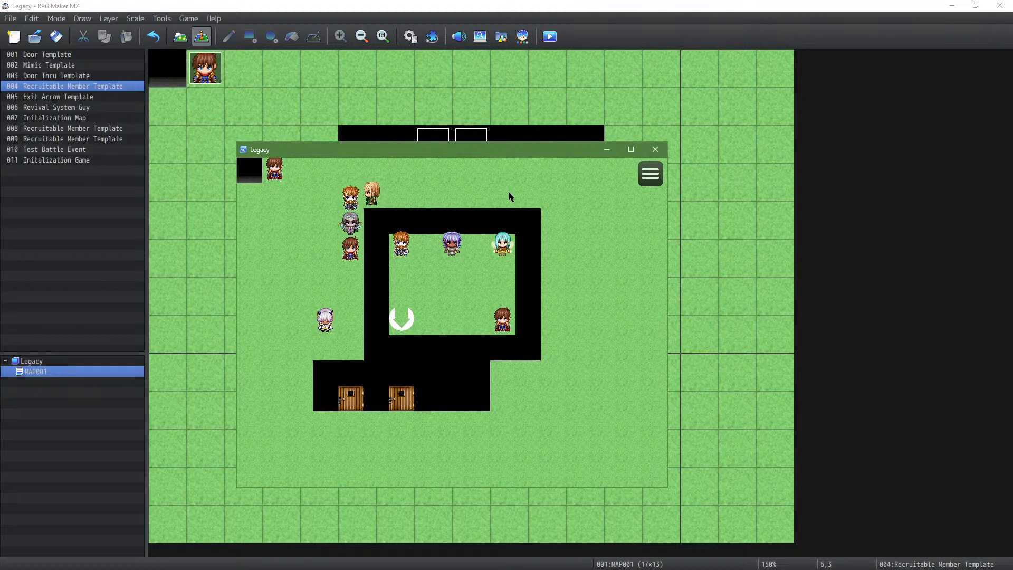
key("Left")
key("Down")
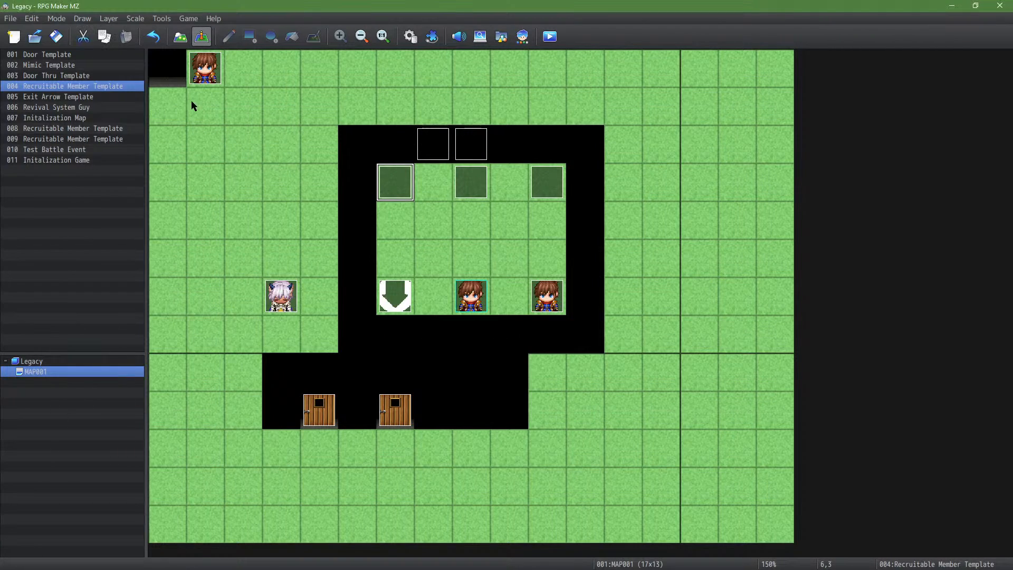
Step: Examine the experience required to reach each next level in the EXP curve of class 0001 in the database
left_click(408, 39)
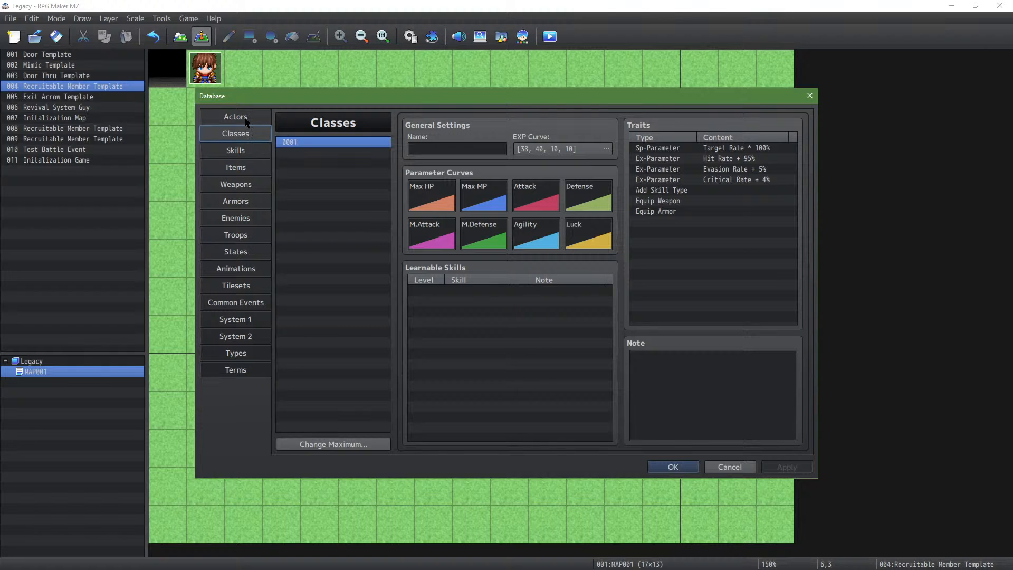
left_click(578, 148)
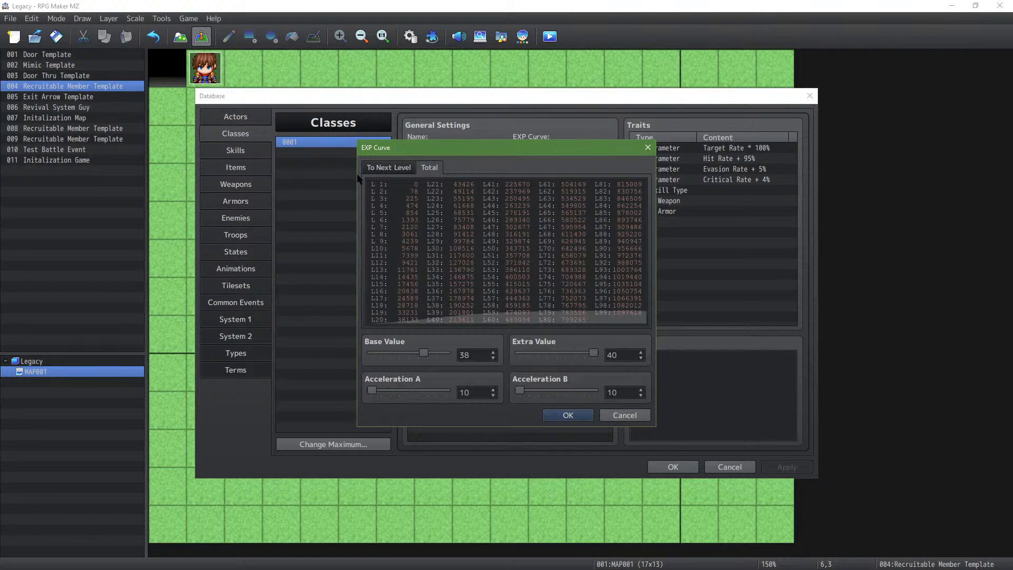
left_click(383, 168)
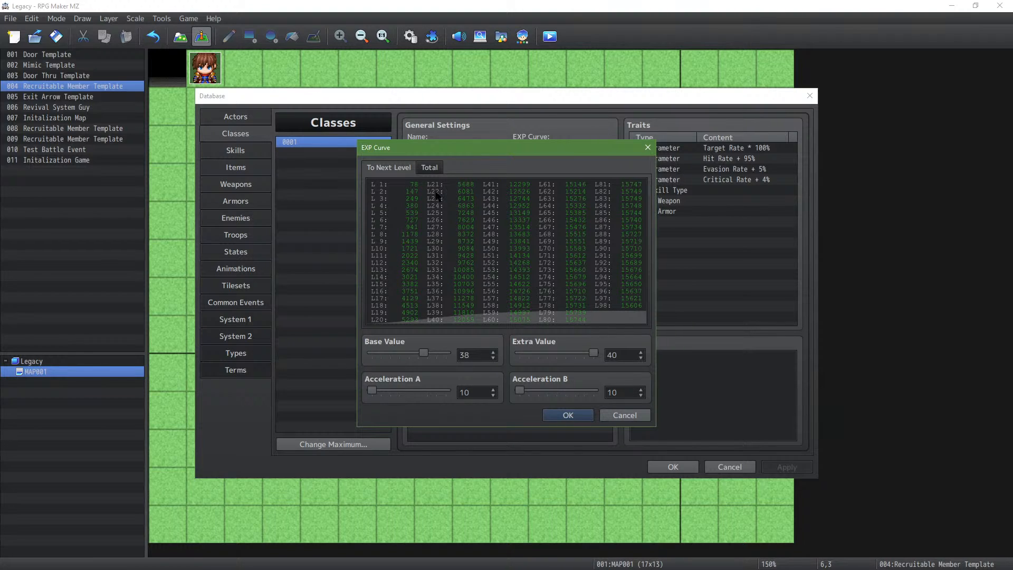
mouse_move(440, 194)
mouse_move(444, 322)
mouse_move(496, 323)
left_click(560, 415)
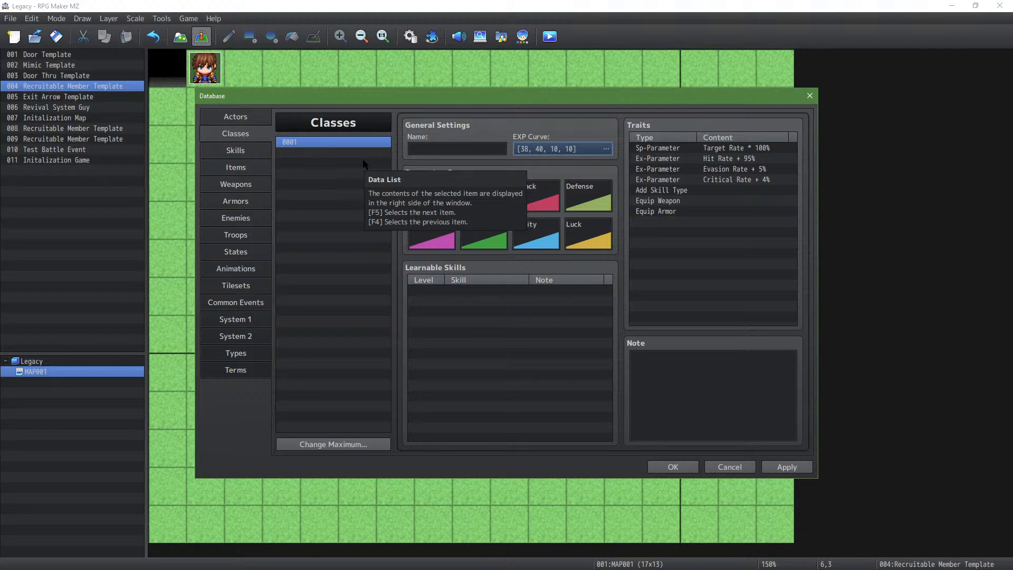
Step: View the settings of the first actor, and review the EXP curve of class 0001 again
left_click(256, 115)
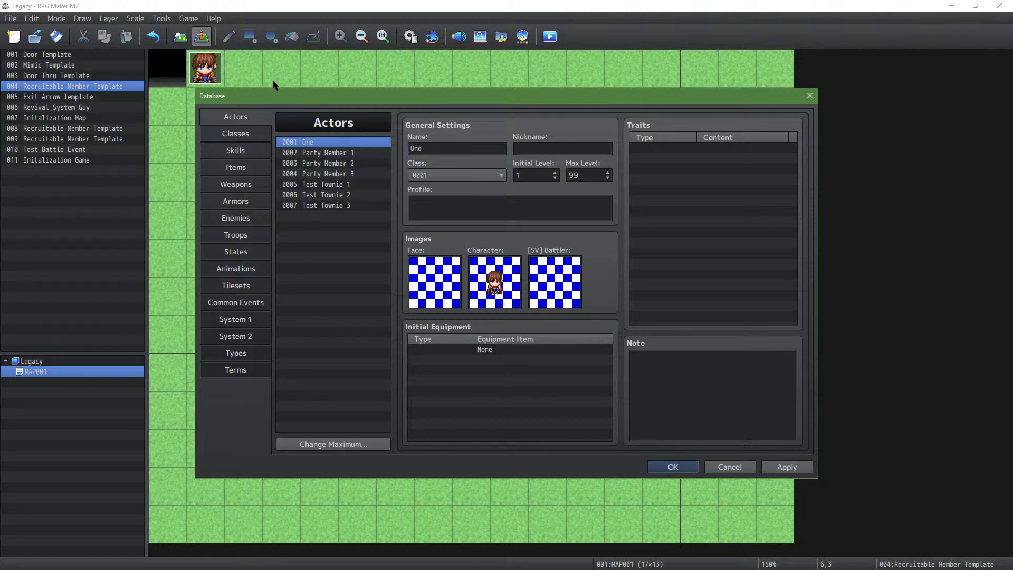
left_click(244, 130)
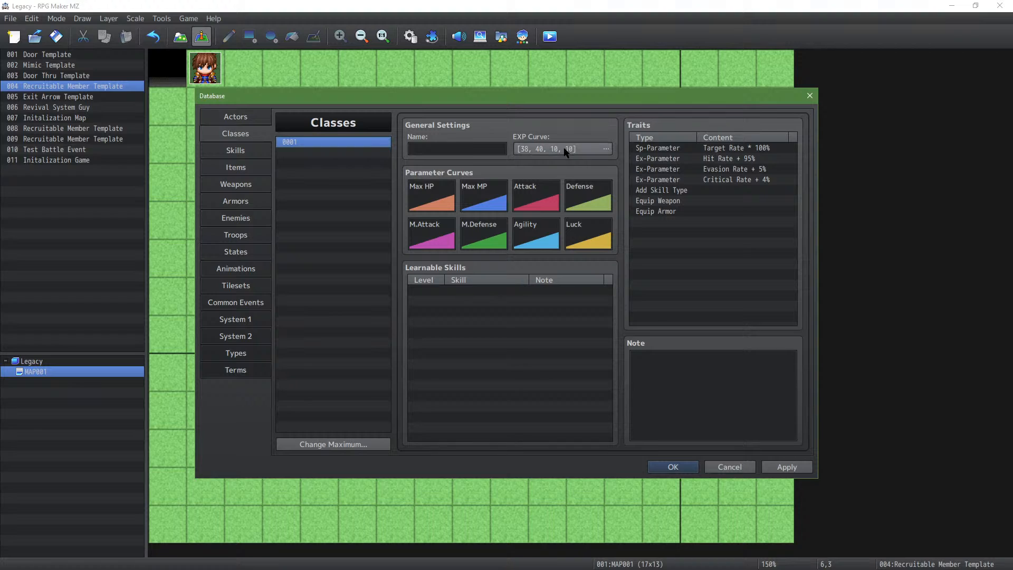
left_click(579, 149)
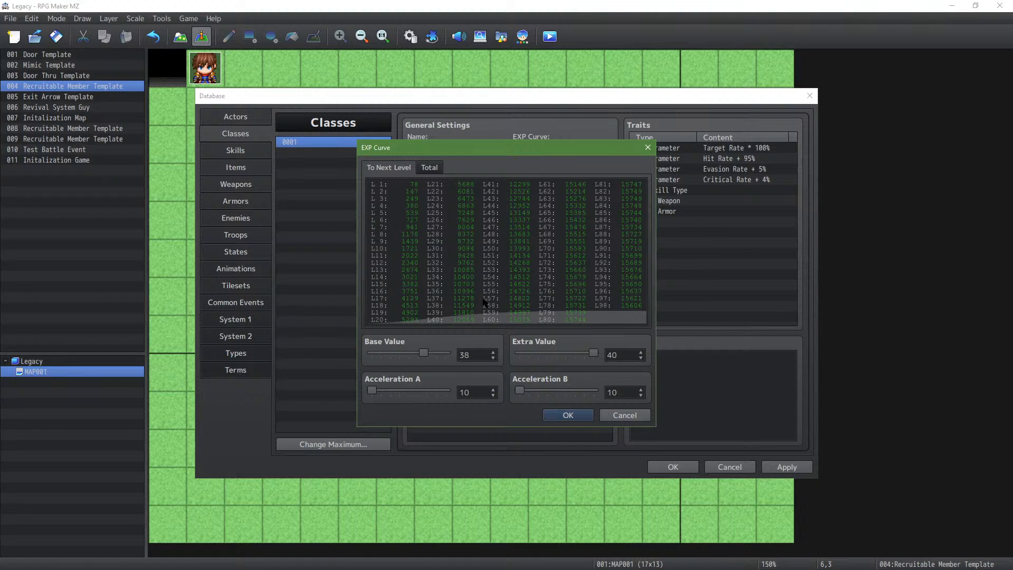
left_click(567, 415)
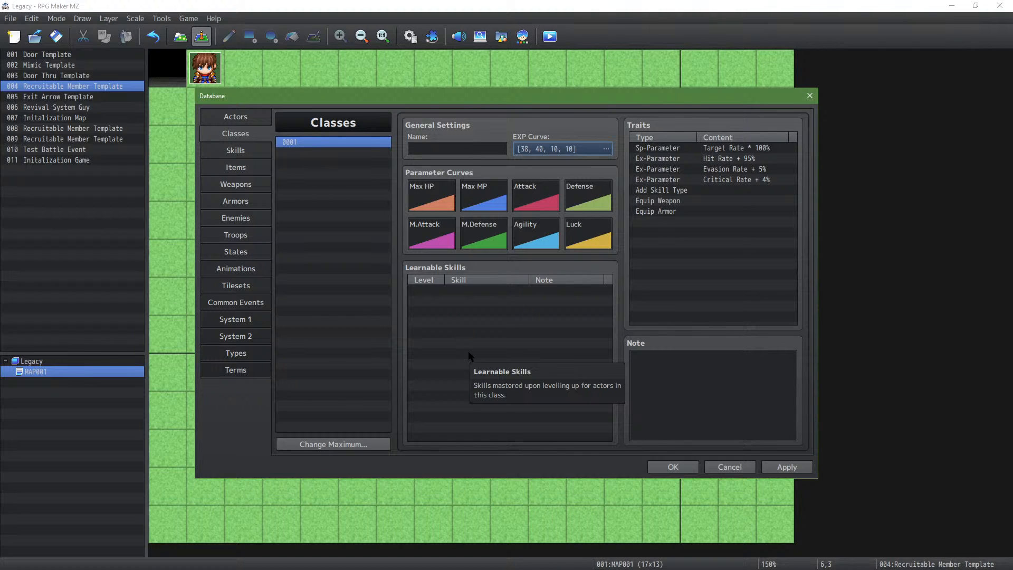
Step: Set the basic status term for EXP to "Age" in the database terms
left_click_drag(566, 101, 0, 114)
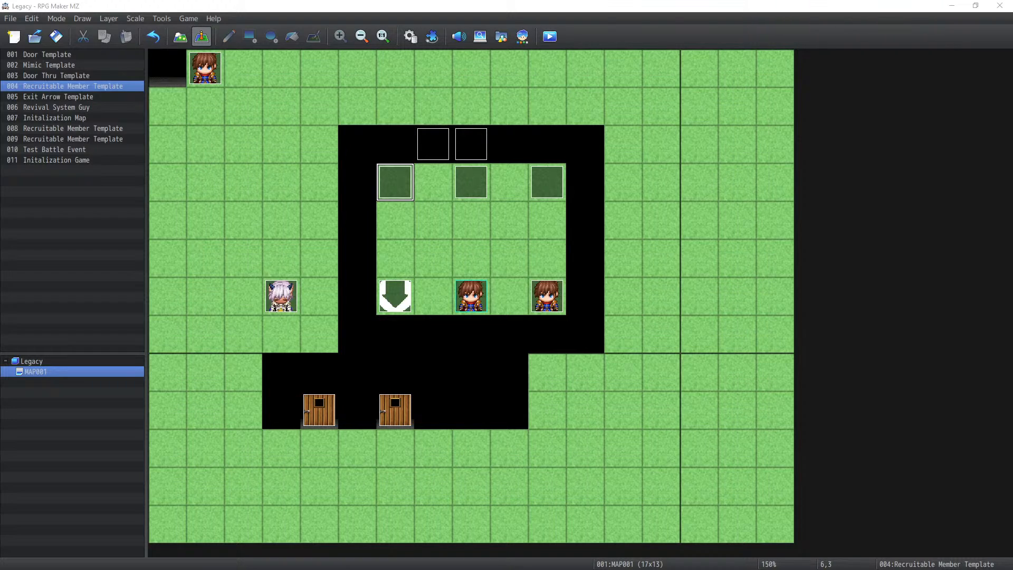
left_click_drag(0, 122, 572, 122)
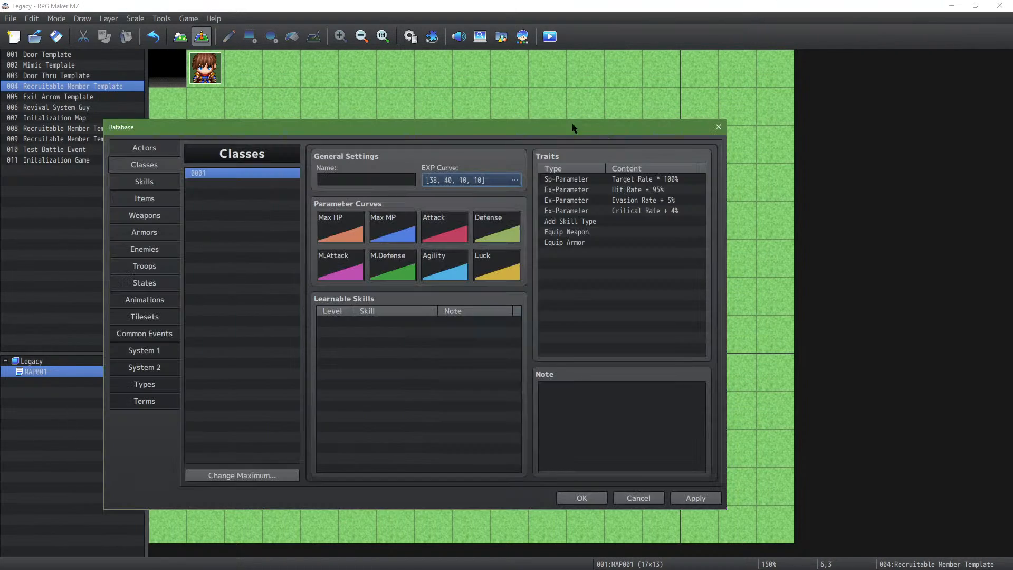
left_click(148, 390)
left_click(151, 402)
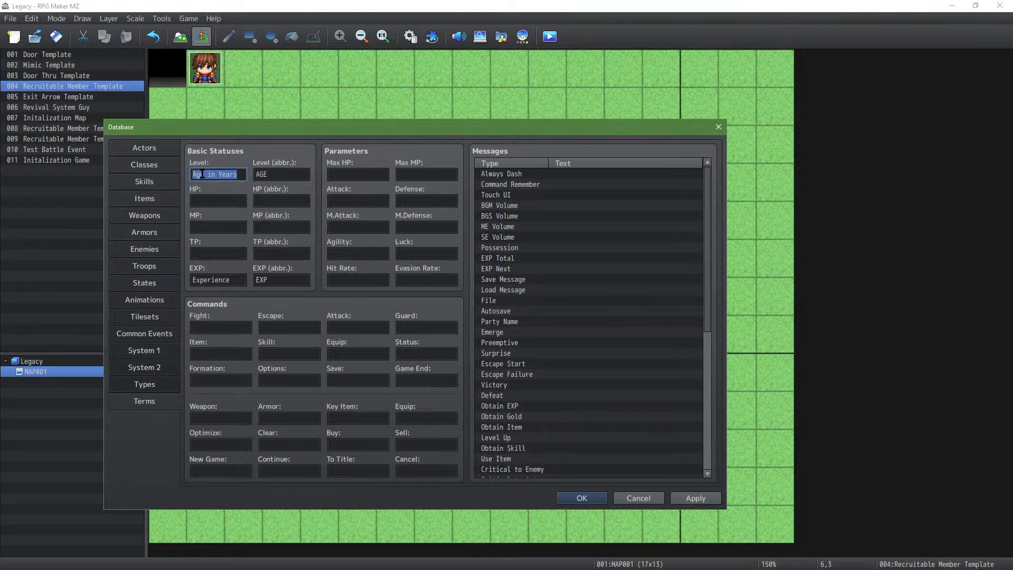
left_click(222, 280)
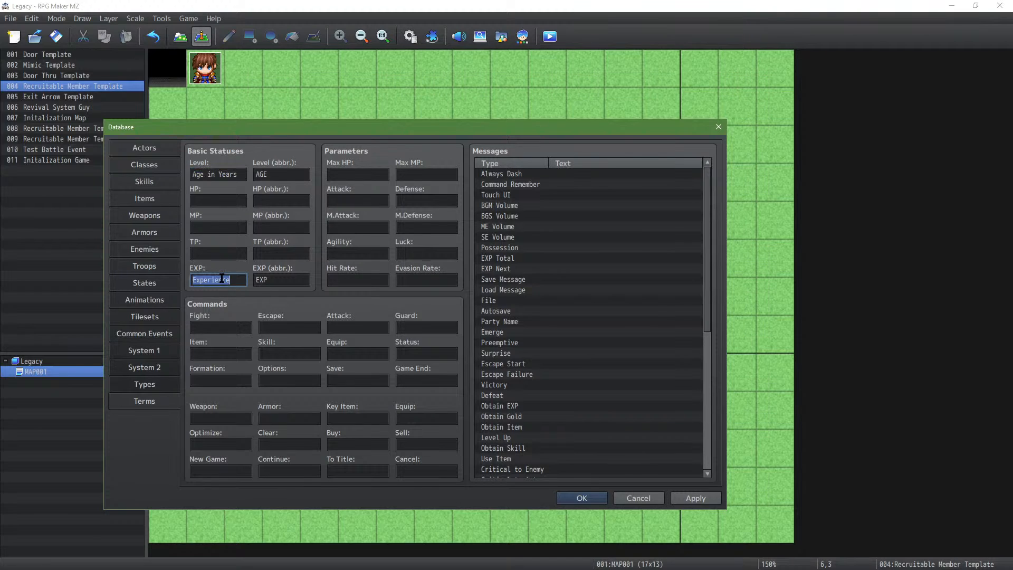
key("ctrl+a")
type("Age in")
key("BackSpace")
key("BackSpace")
key("BackSpace")
Step: Try "Level" and "AGE" as the Level term, with "LVL" as its abbreviation
double_click(232, 174)
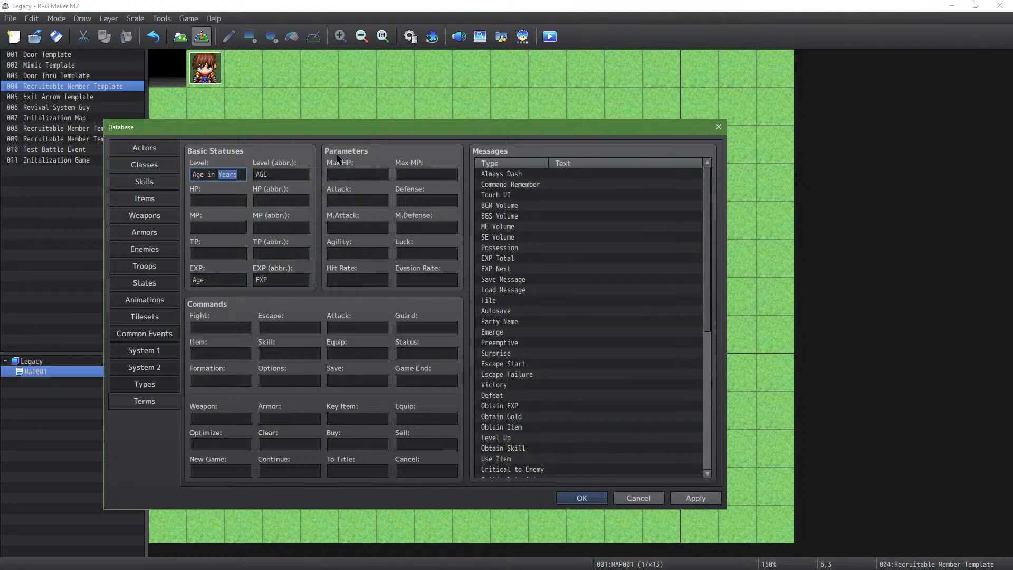
key("ctrl+a")
type("Level")
key("Tab")
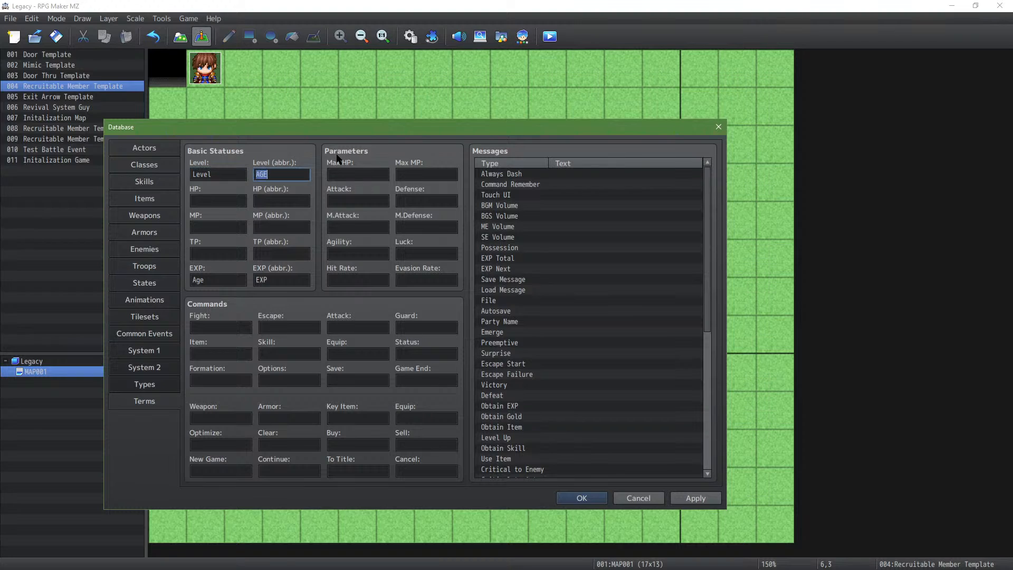
type("LVL")
double_click(214, 173)
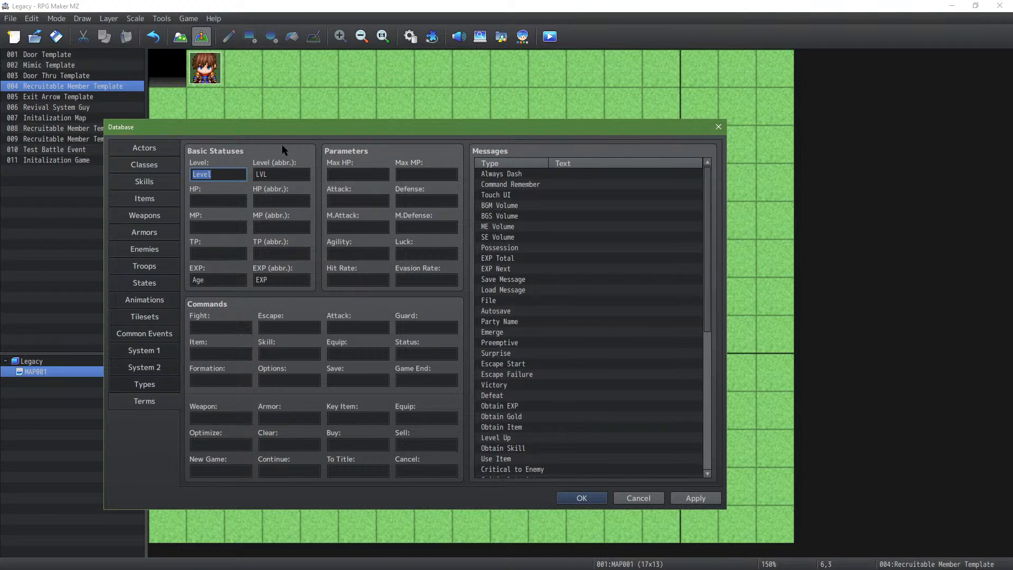
type("AGE")
Step: Set the EXP Total message text to "AGE:"
left_click(549, 248)
left_click(549, 259)
double_click(548, 259)
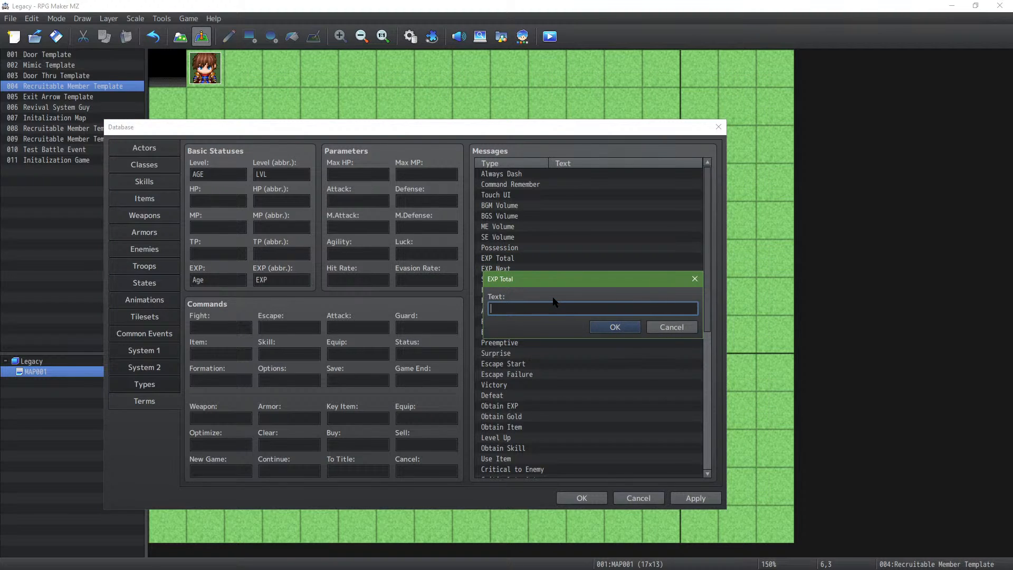
type("AGE:")
left_click(602, 325)
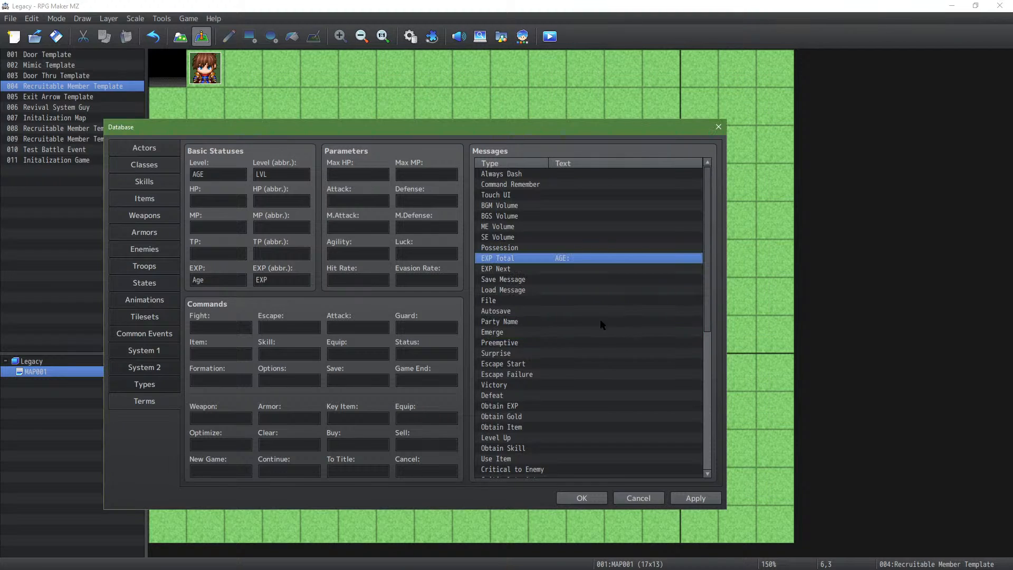
left_click(565, 269)
double_click(566, 270)
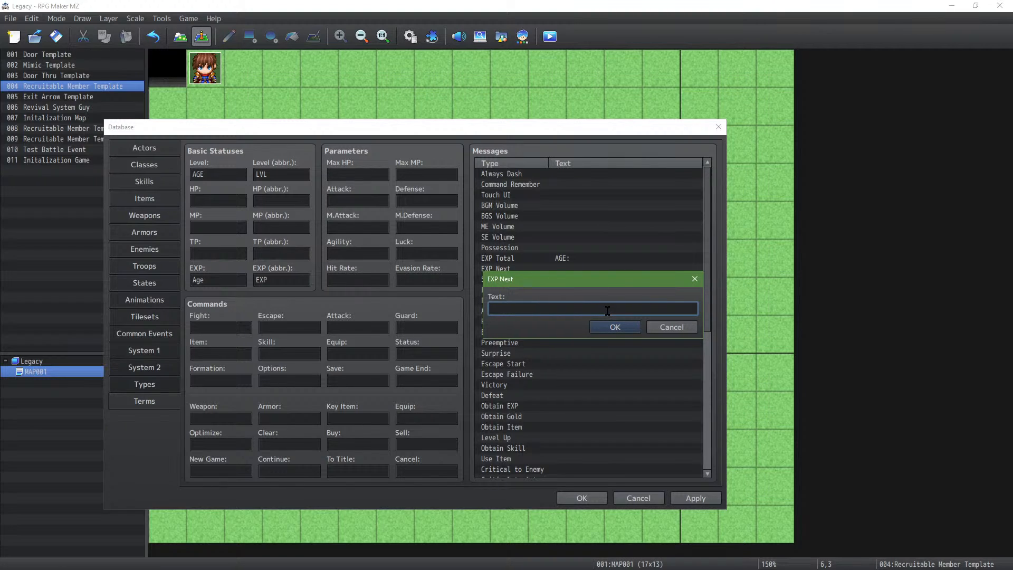
type("X until next")
key("ctrl+a")
key("BackSpace")
left_click(615, 329)
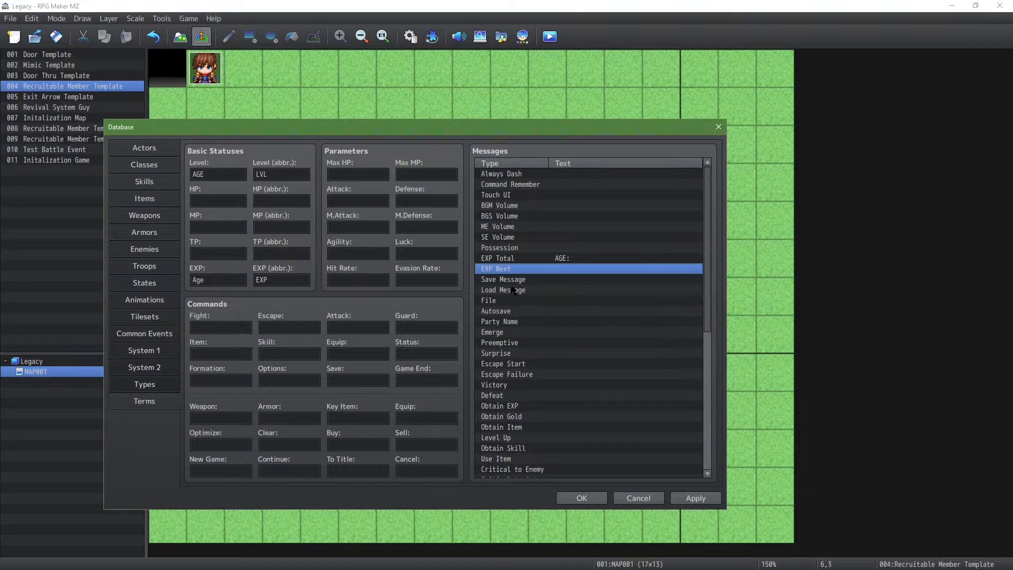
Step: Set the EXP Next message text to "Until next birthday:"
double_click(549, 270)
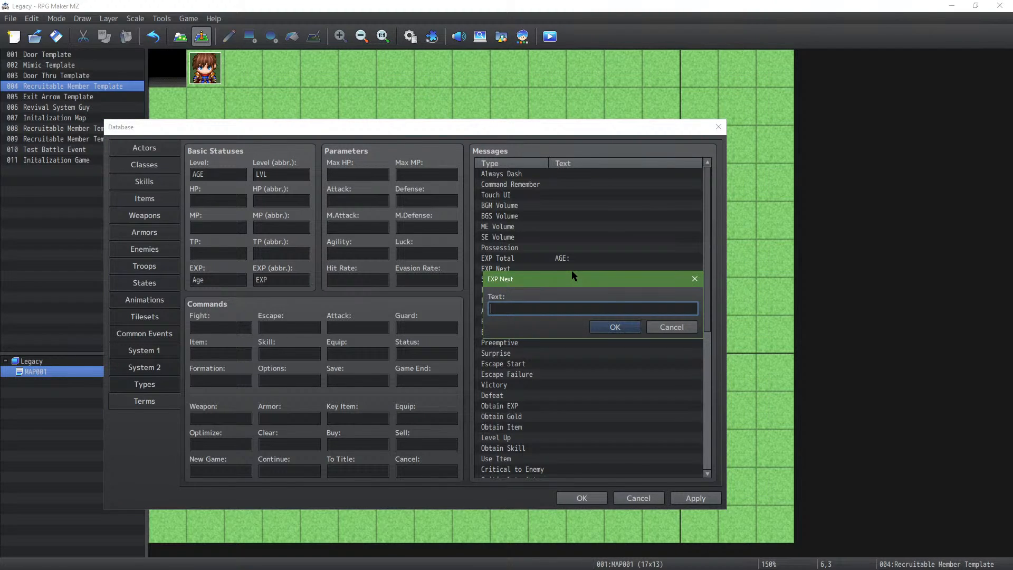
type("Until next birthday:")
left_click(616, 328)
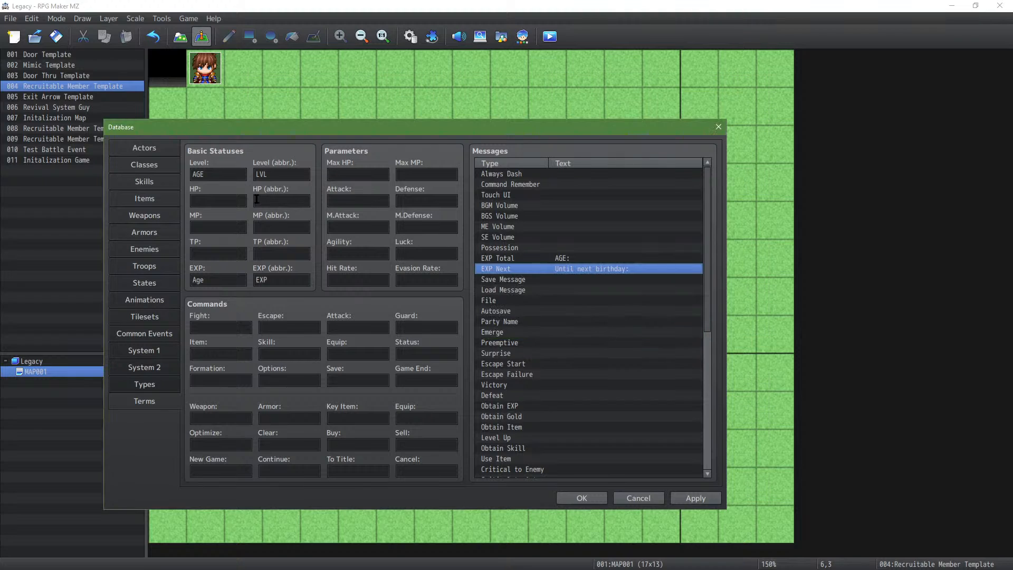
Step: Clear the Level term and its abbreviation, and accept the database changes
double_click(213, 170)
key("BackSpace")
key("Tab")
key("BackSpace")
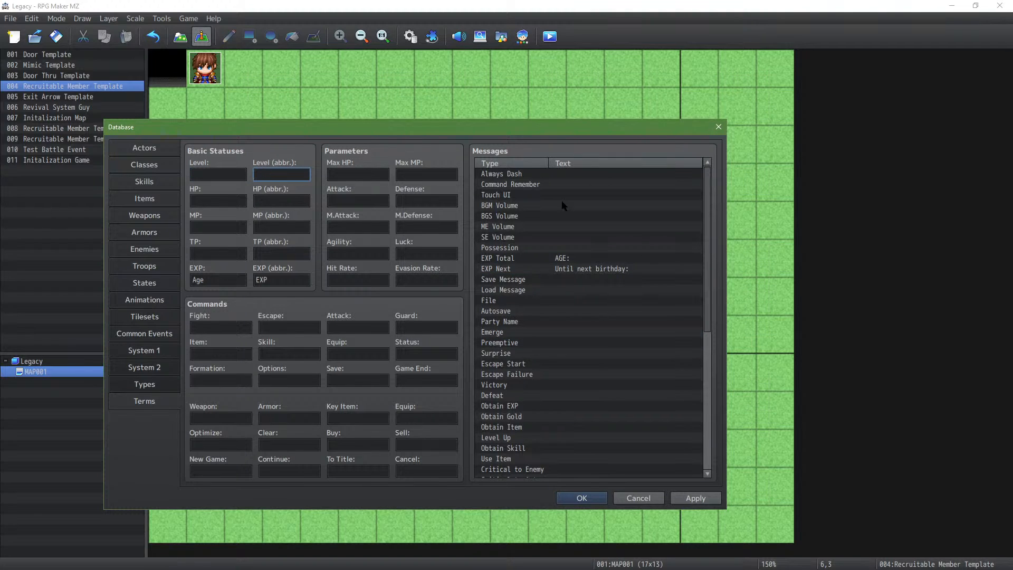
left_click(586, 498)
Step: Save the project into a new playtest and recruit party members from the walled room's upper row
left_click(550, 37)
left_click(476, 303)
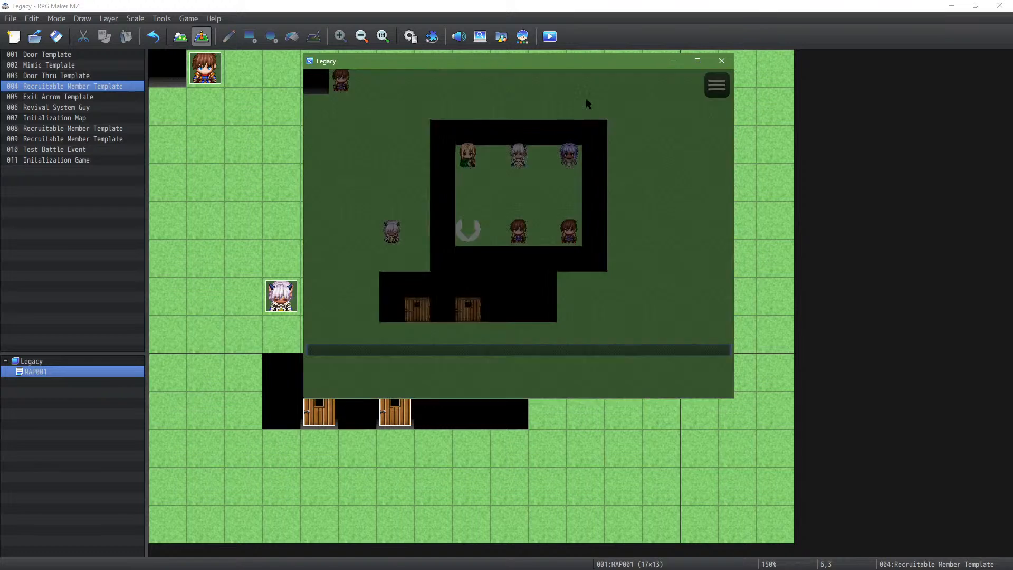
left_click(496, 171)
left_click(496, 173)
left_click(519, 152)
left_click(571, 159)
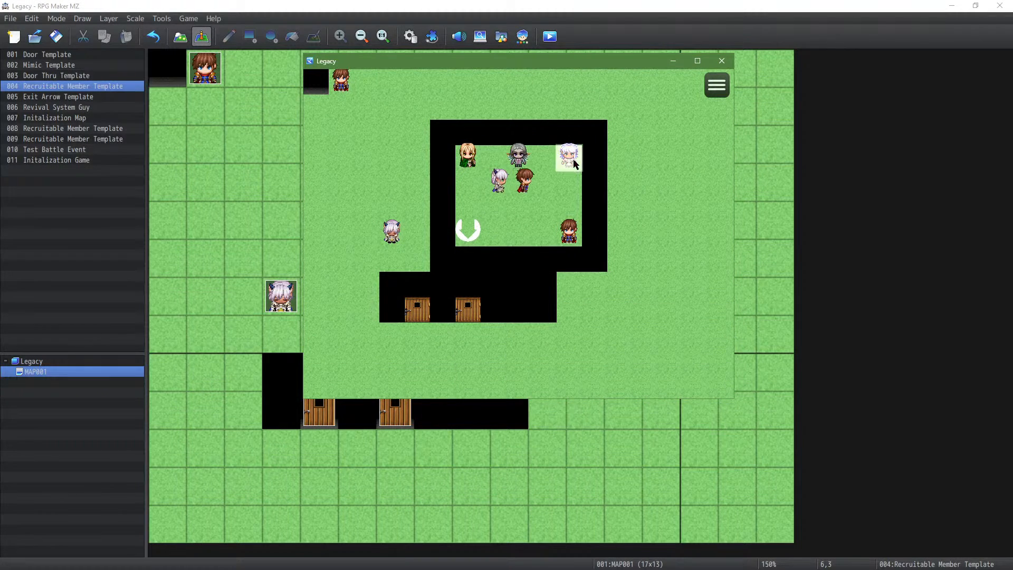
left_click(574, 158)
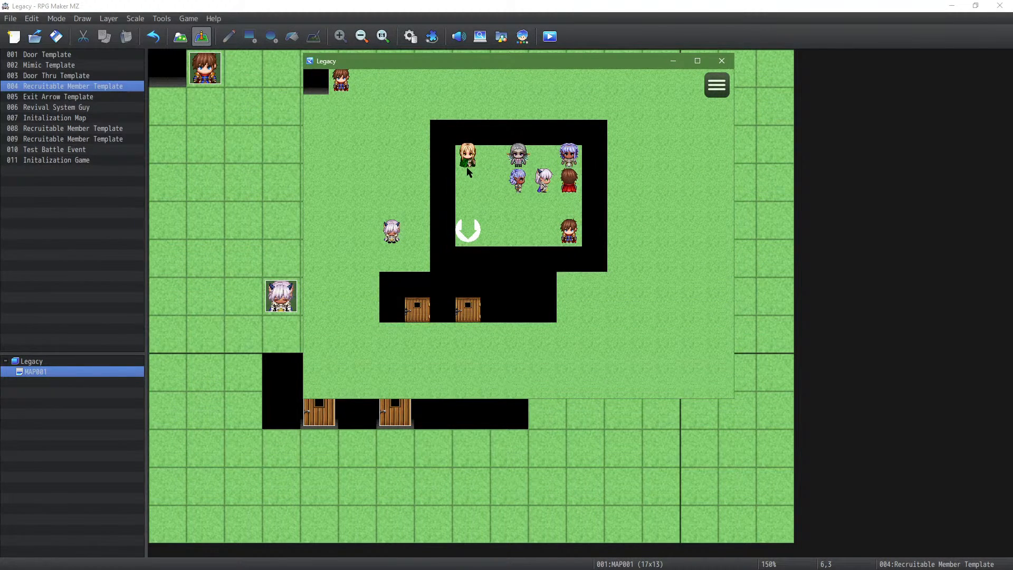
left_click(522, 152)
Step: Lead the party out of the walled room through the exit arrow and dismiss the message
left_click(513, 213)
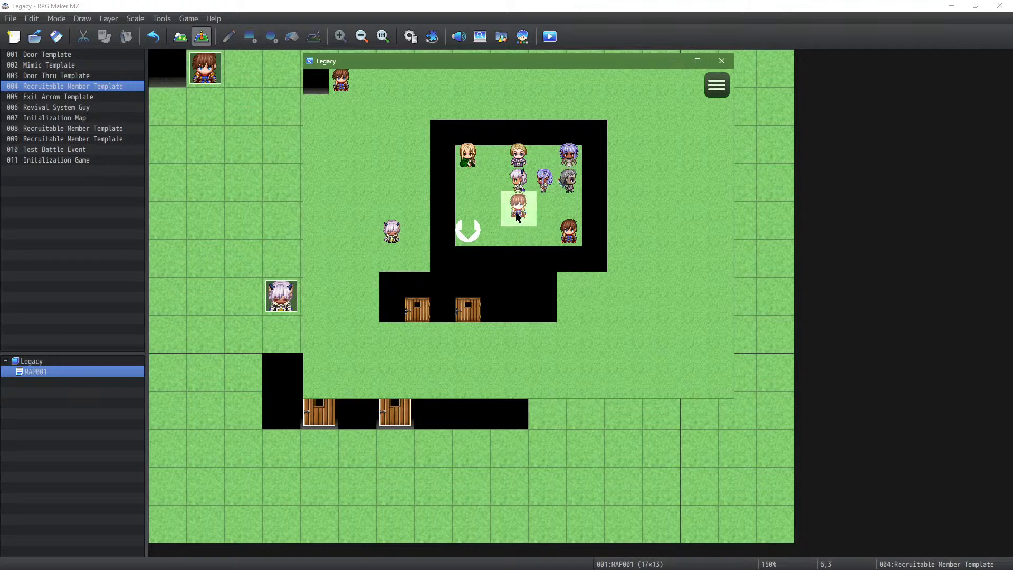
left_click(470, 230)
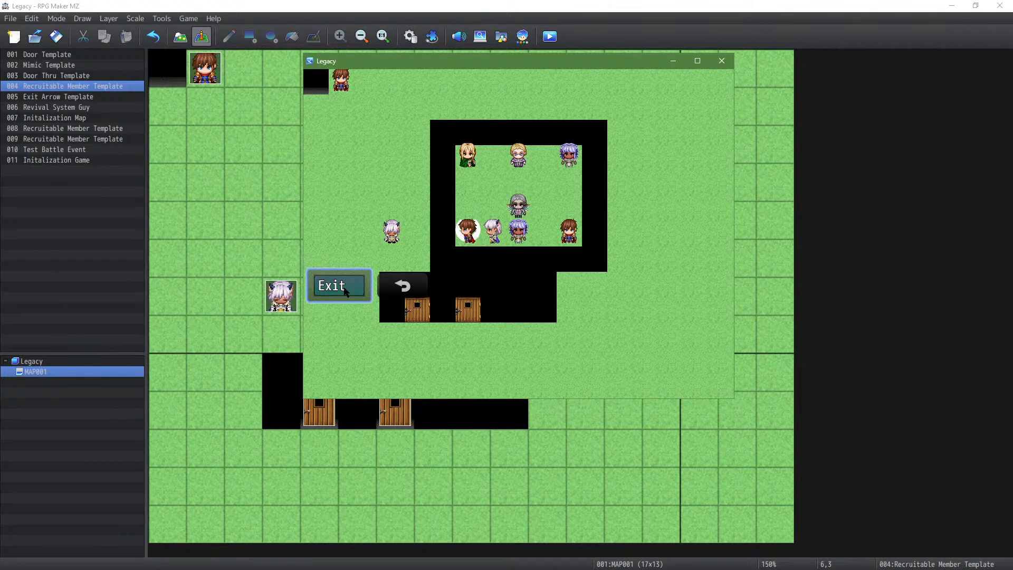
left_click(345, 286)
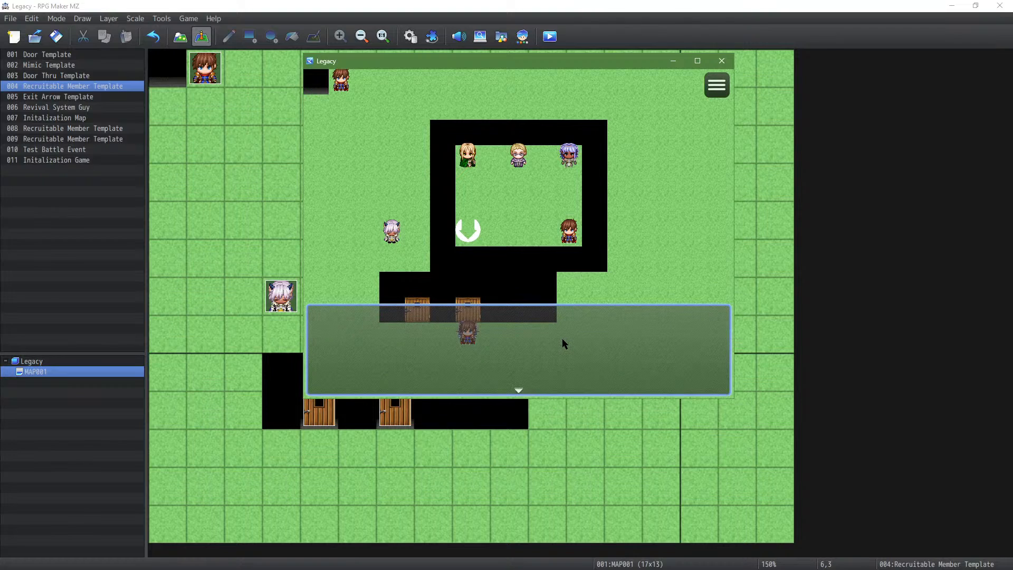
left_click(562, 338)
Step: Review the age and next-birthday texts on the first party member's status screen
right_click(599, 338)
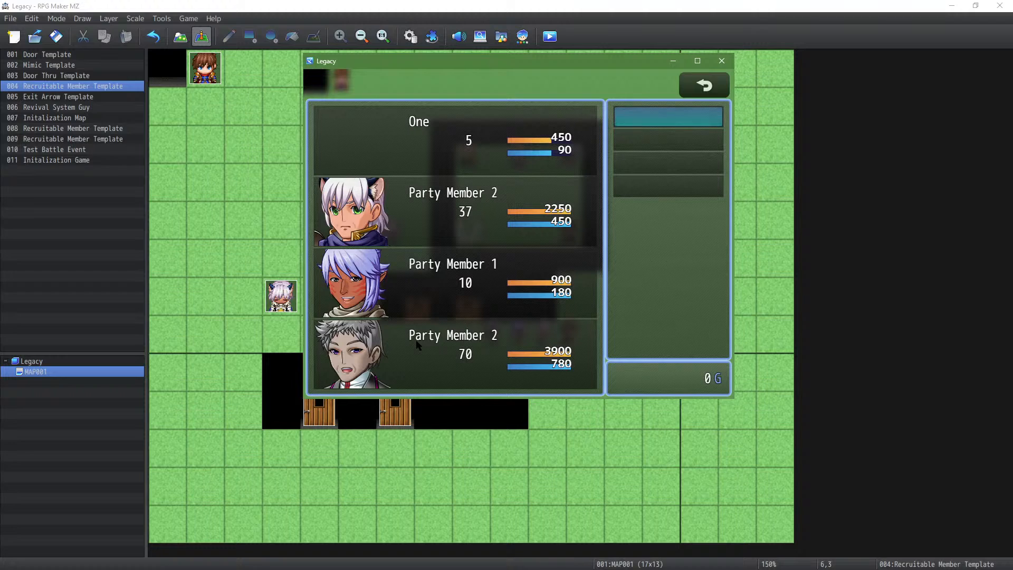
left_click(643, 144)
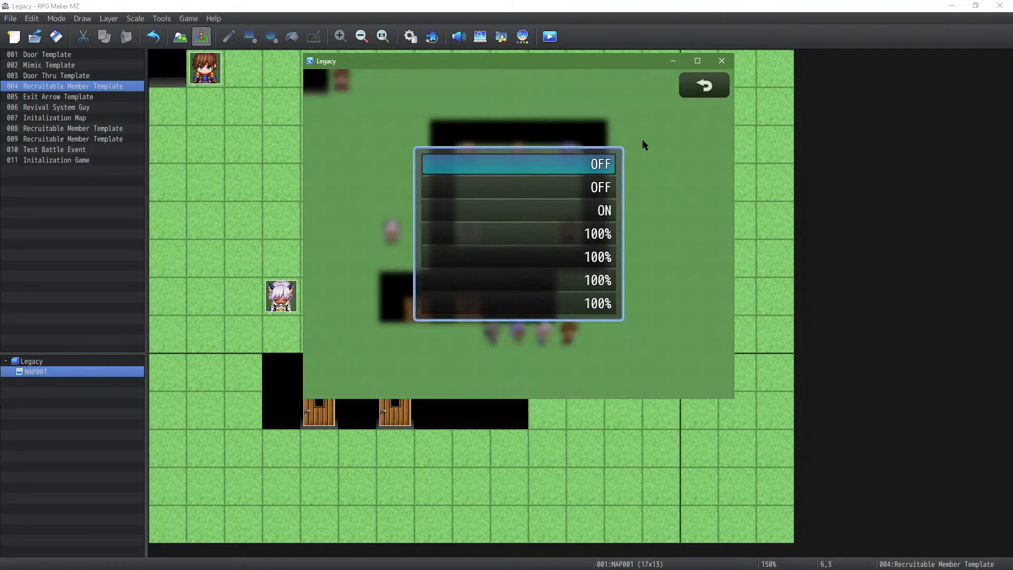
right_click(632, 140)
left_click(641, 124)
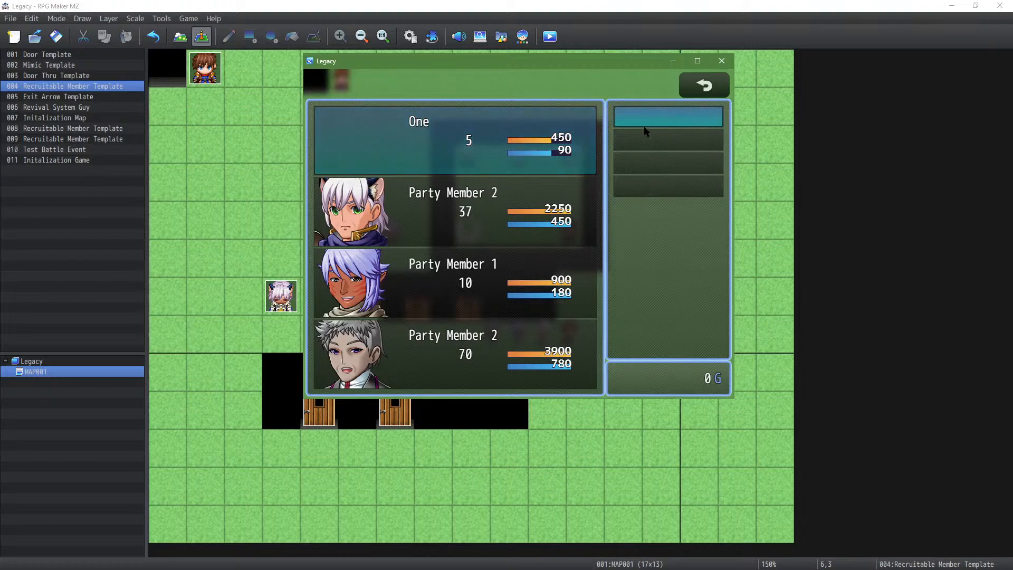
left_click(567, 128)
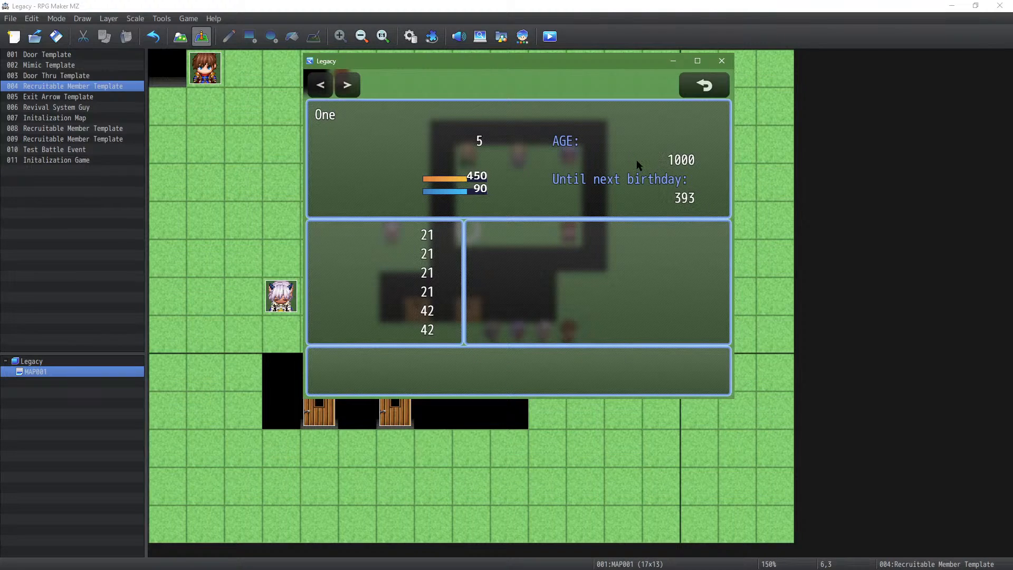
key("Escape")
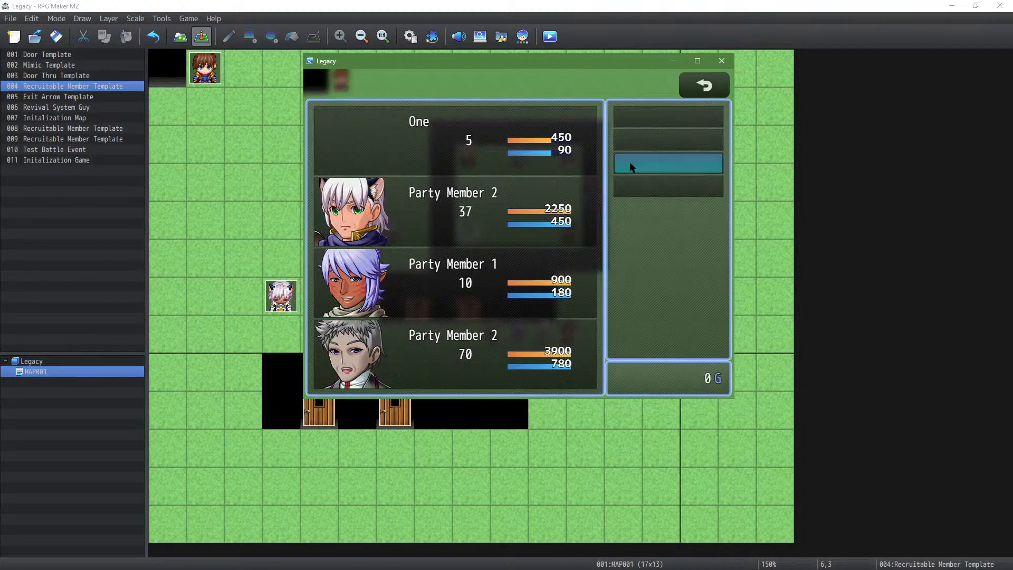
Step: Close the in-game menu and walk the party along the upper side of the walled room
key("Escape")
left_click_drag(653, 152, 622, 108)
left_click(486, 107)
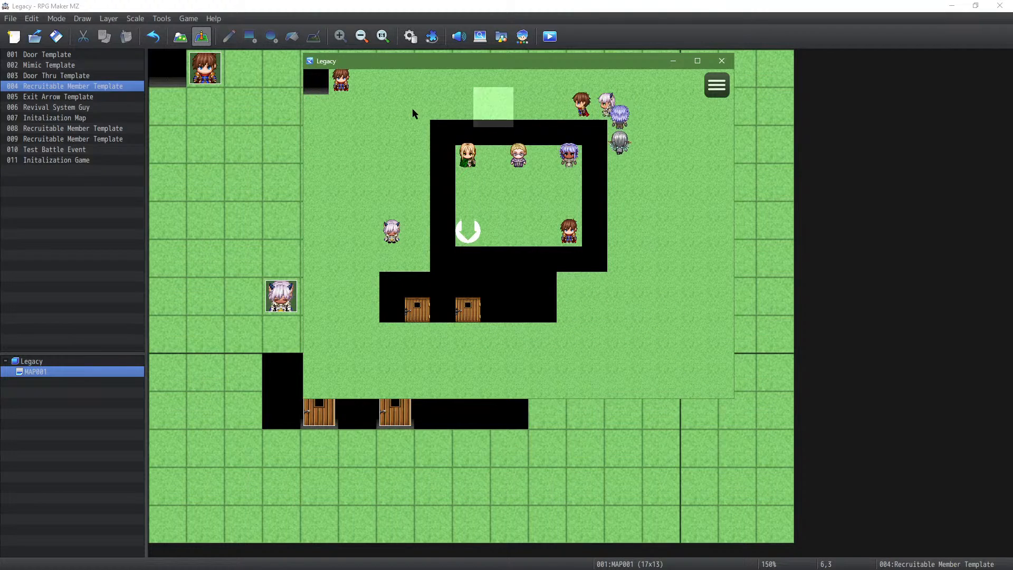
left_click(345, 130)
Step: Check the first party member's status screen again after the walk
key("Escape")
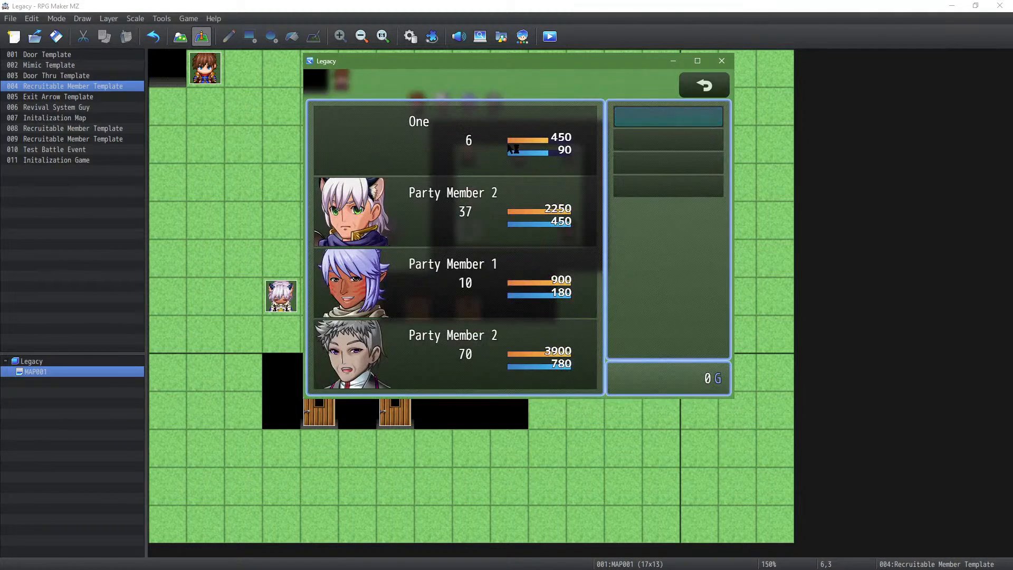
left_click(616, 142)
right_click(611, 137)
left_click(644, 118)
left_click(533, 142)
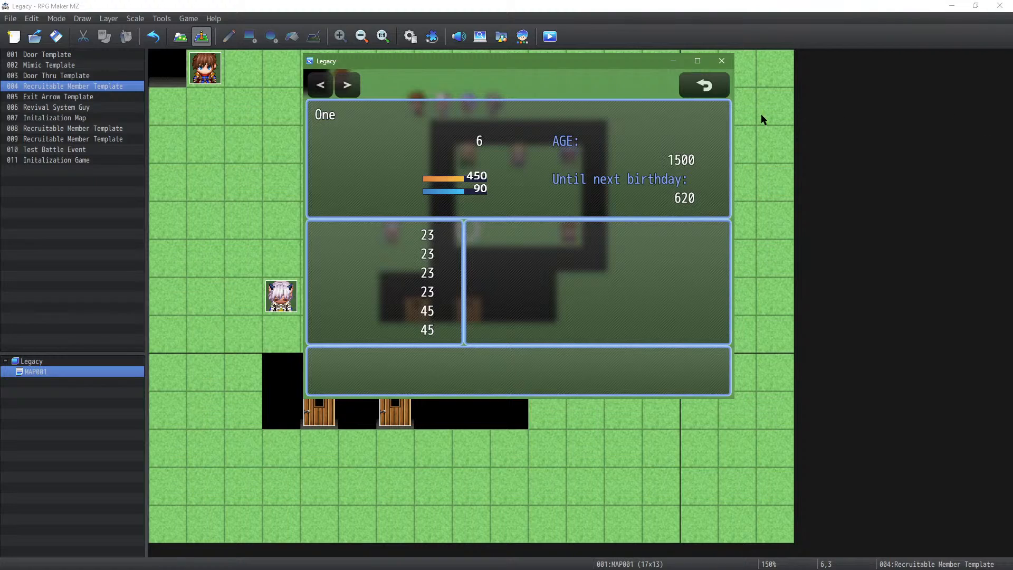
Step: End the playtest and set the Level term to "Winkles" in the database
left_click(722, 60)
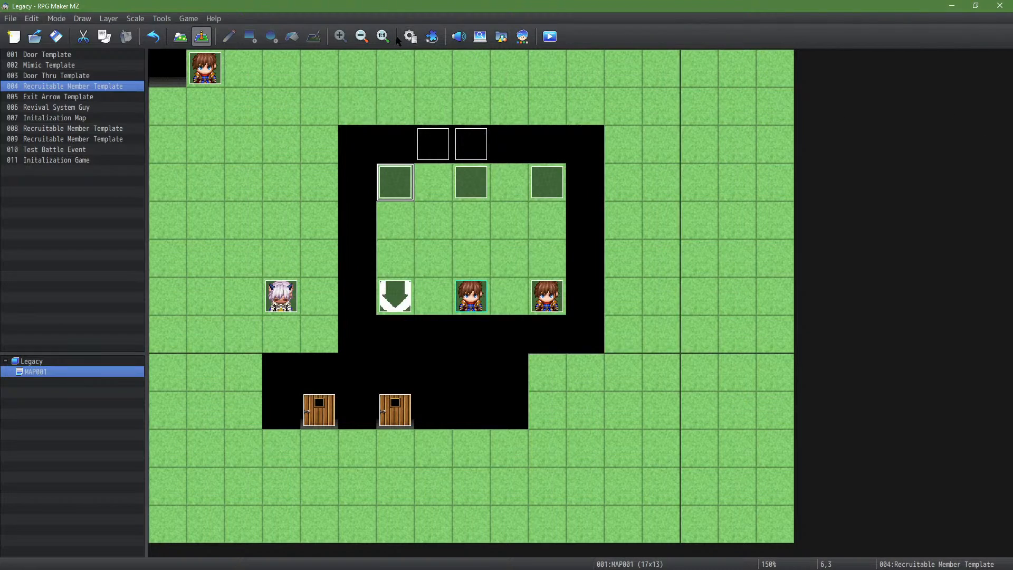
left_click(410, 36)
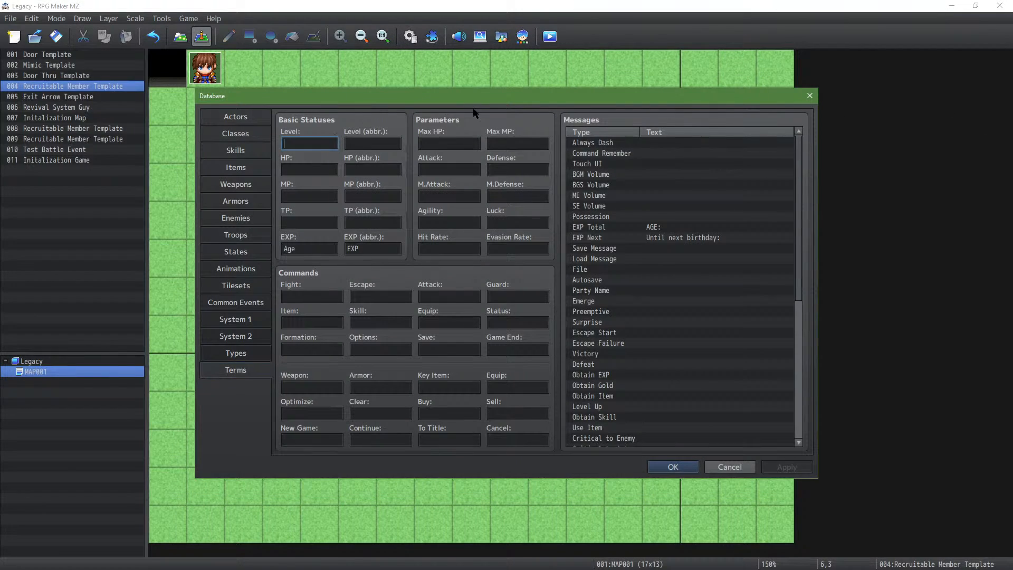
type("Winkles")
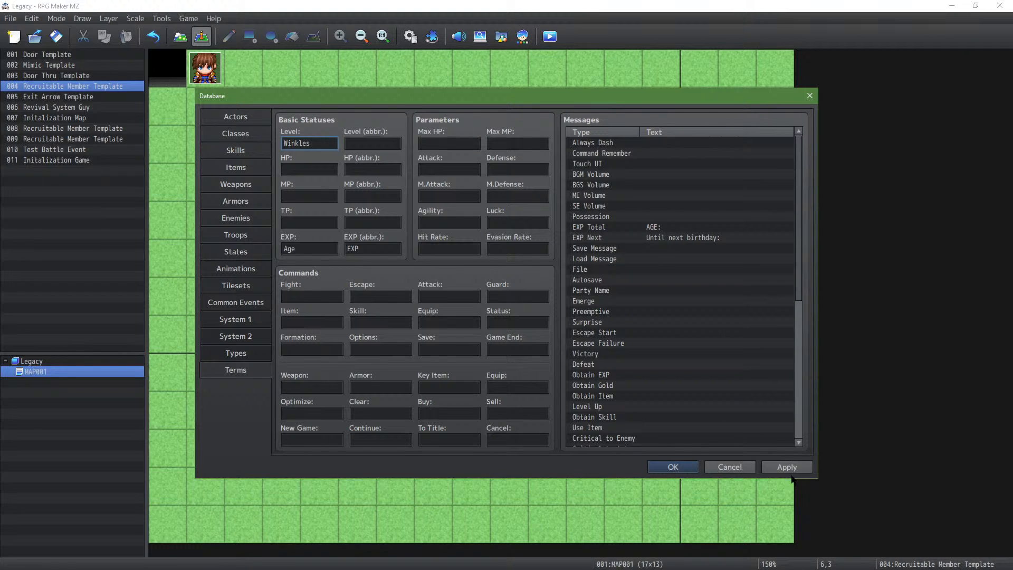
left_click(666, 467)
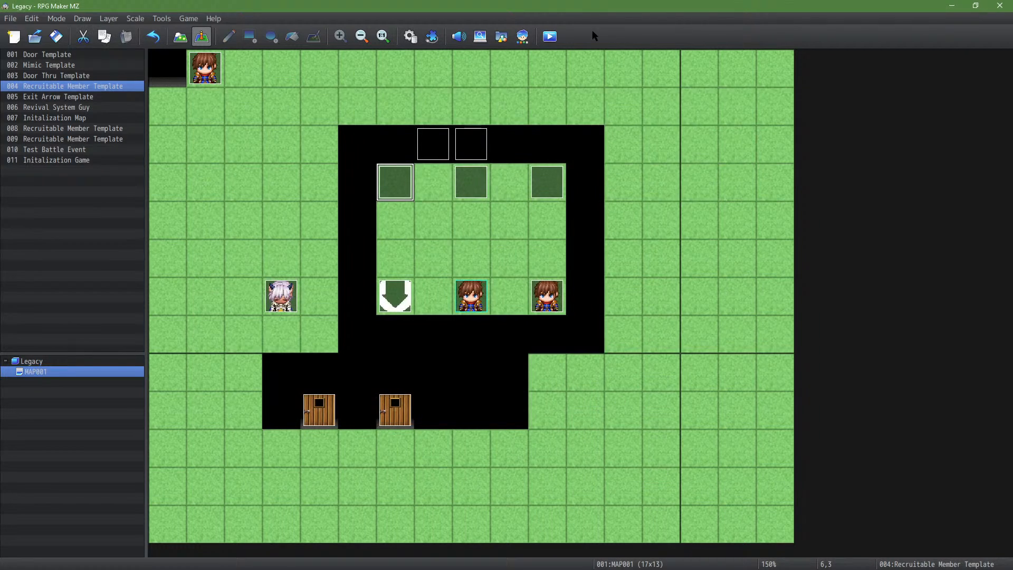
Step: Launch a playtest with the project changes saved and start a new game
left_click(549, 34)
left_click(496, 301)
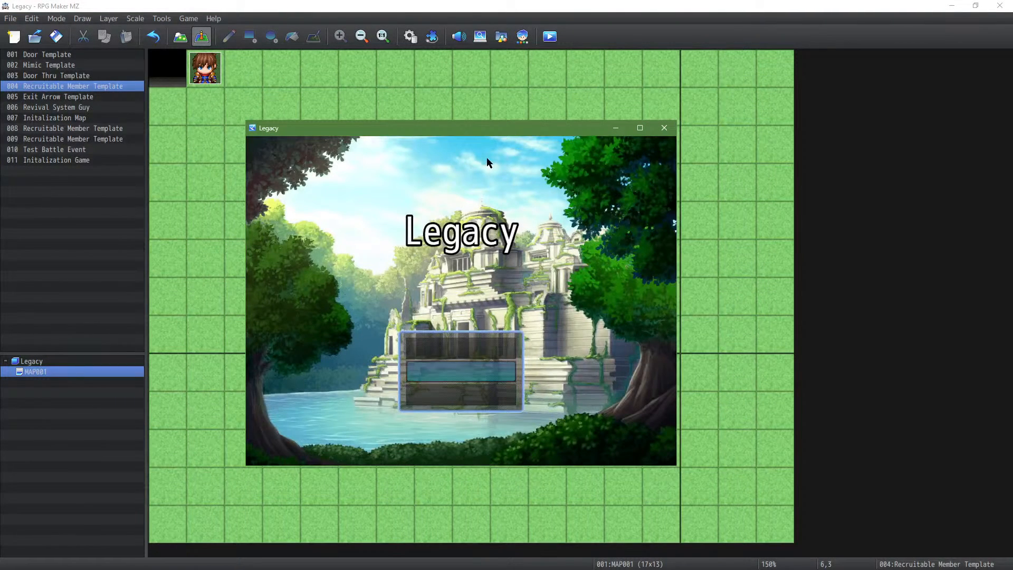
key("Up")
key("Return")
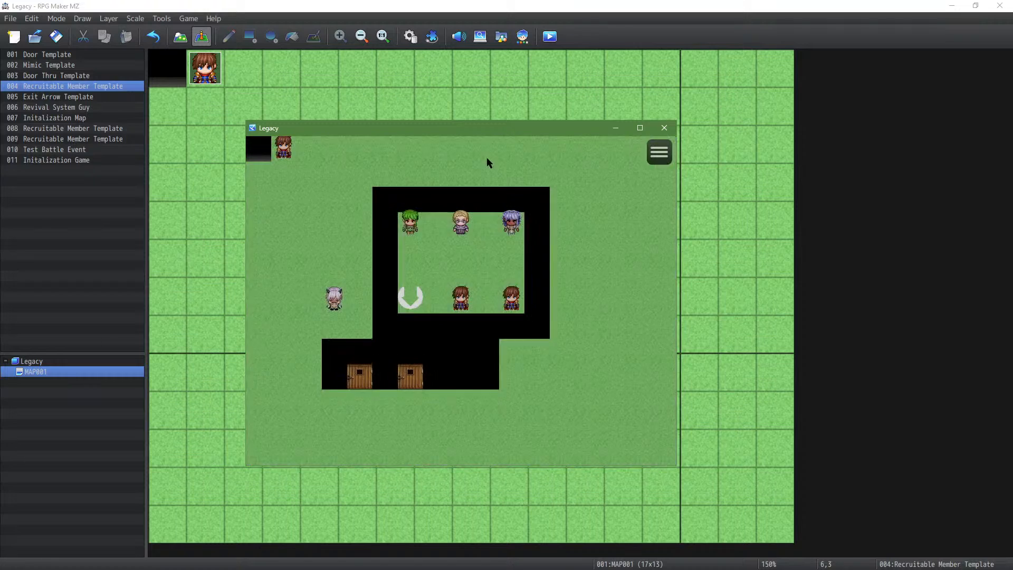
Step: Walk up to the green-haired character in the walled room and recruit them into the party
key("Up")
key("Left")
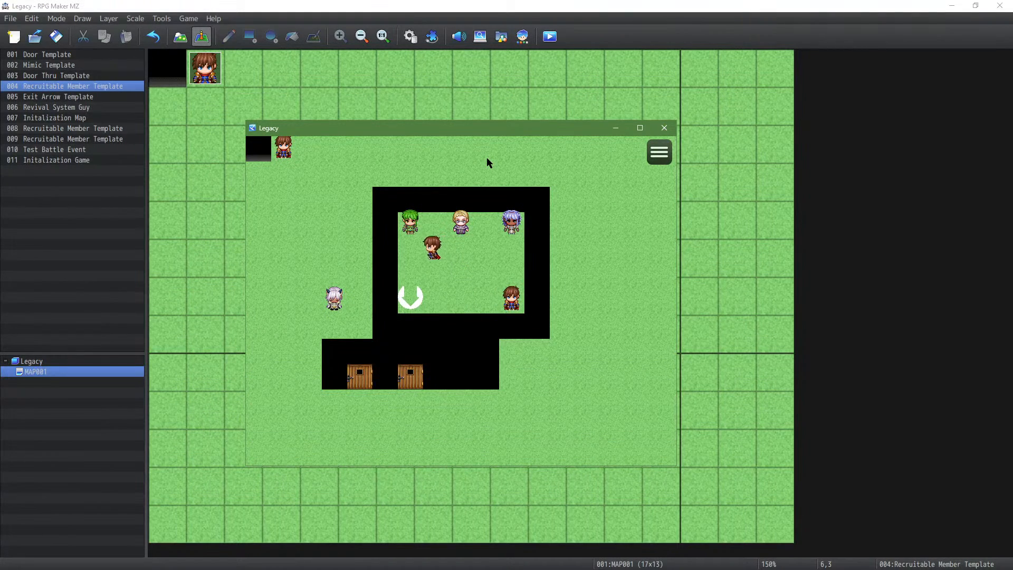
key("Up")
key("Return")
key("Right")
key("Return")
Step: Recruit the blond character in the middle of the walled room's upper row
key("Right")
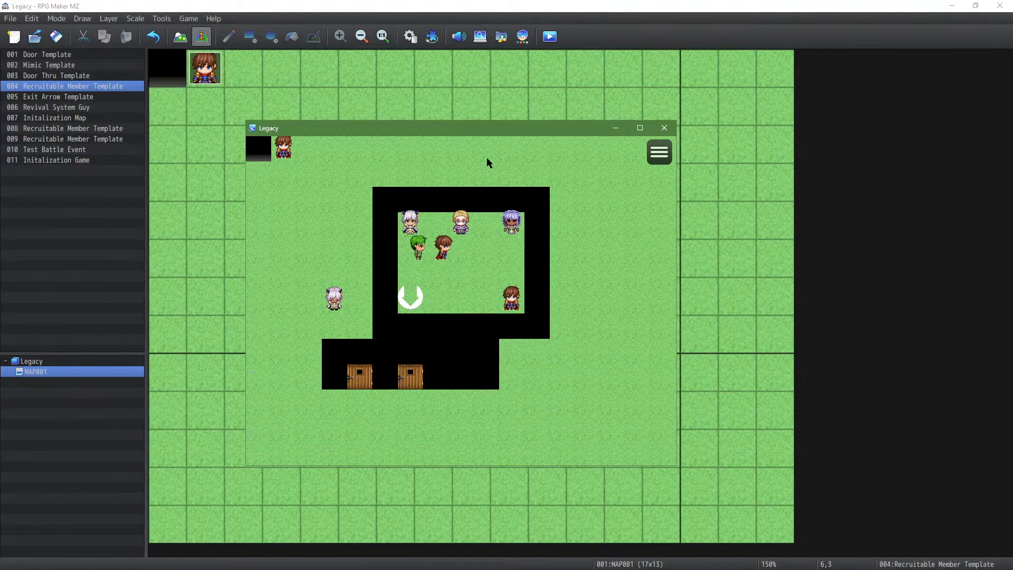
key("Up")
key("Return")
key("Right")
key("Return")
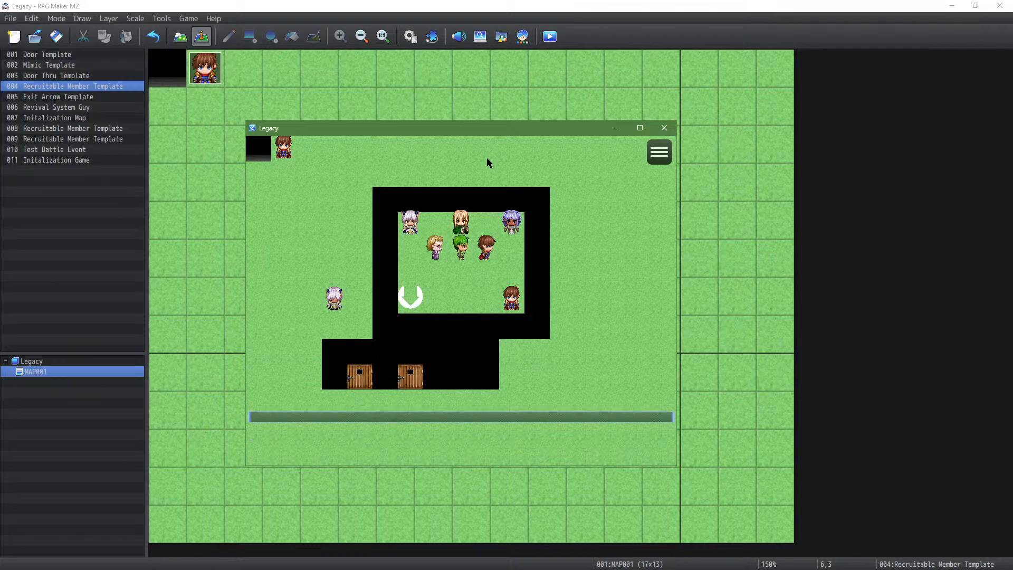
Step: Recruit the purple-haired character at the far end of the upper row
key("Right")
key("Up")
key("Return")
Step: Lead the full party to the exit arrow and leave the walled room through it
key("Left")
key("Down")
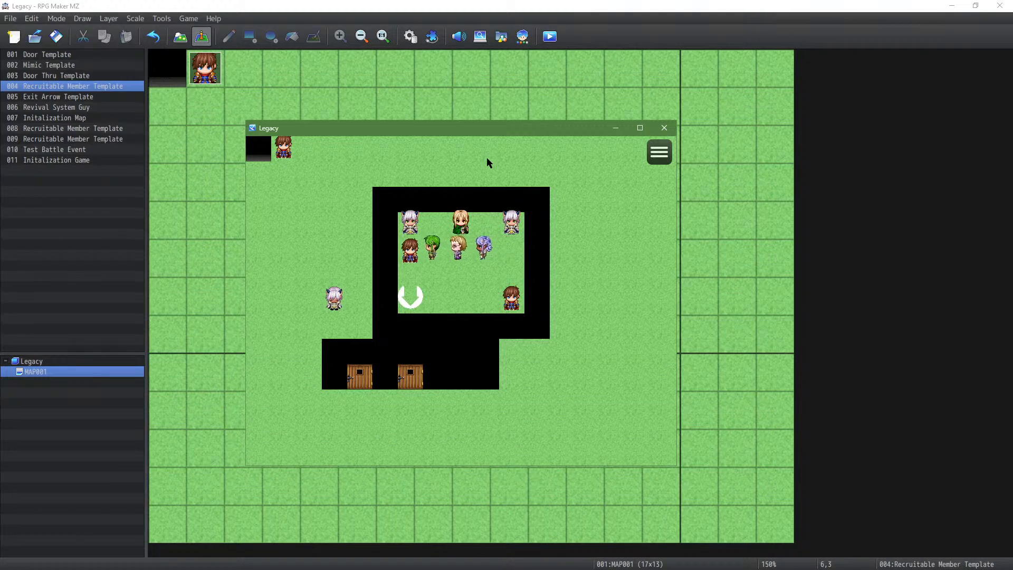
key("Return")
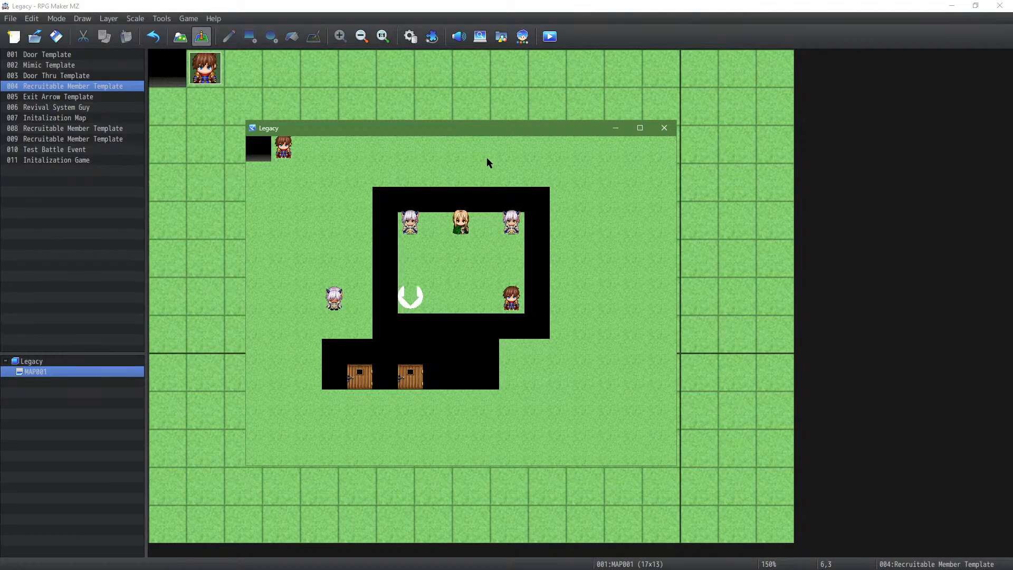
key("Return")
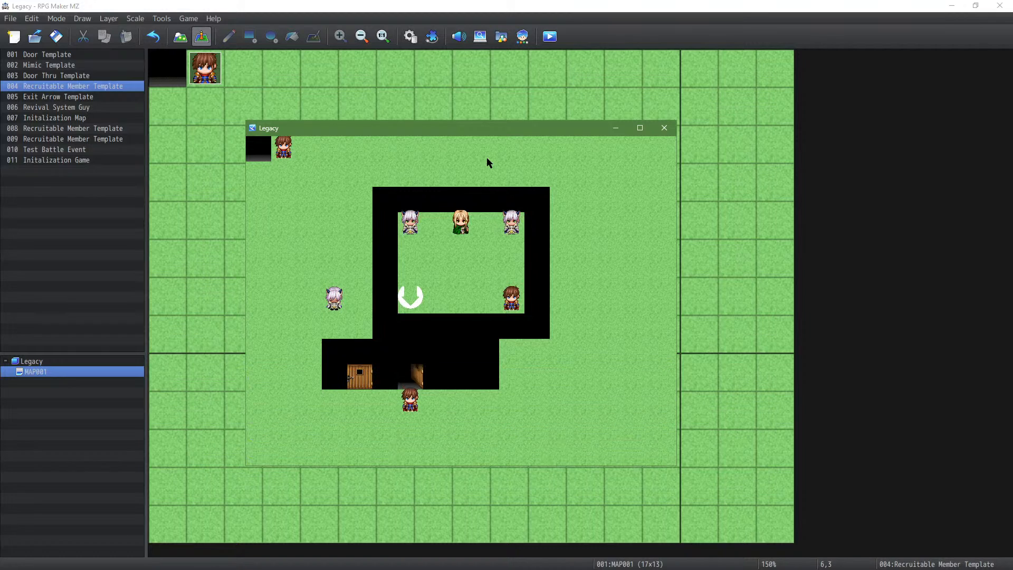
Step: Walk the party away from the door and check each member's level label in the main menu
key("Right")
key("Right")
key("Right")
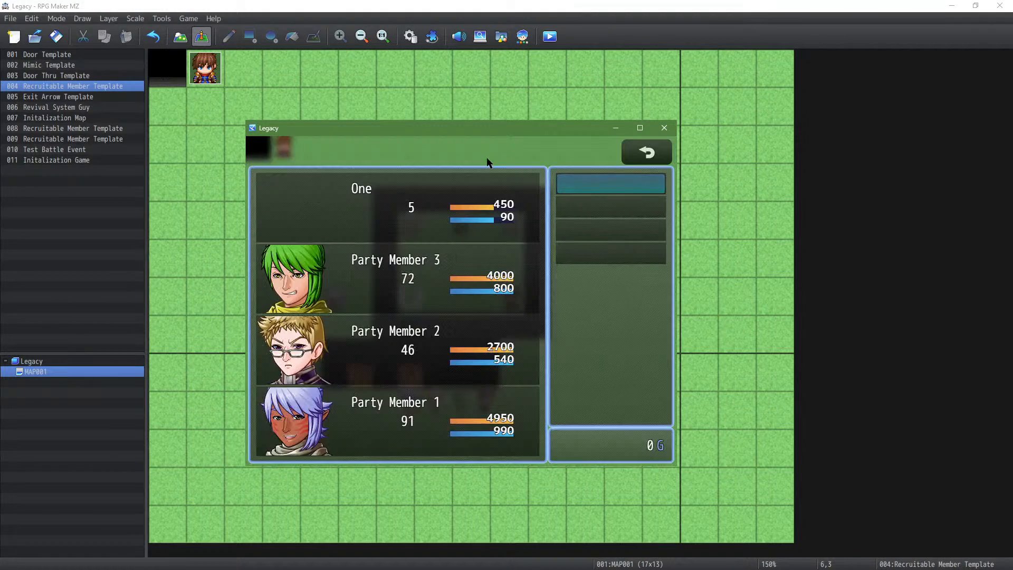
key("Escape")
key("Escape")
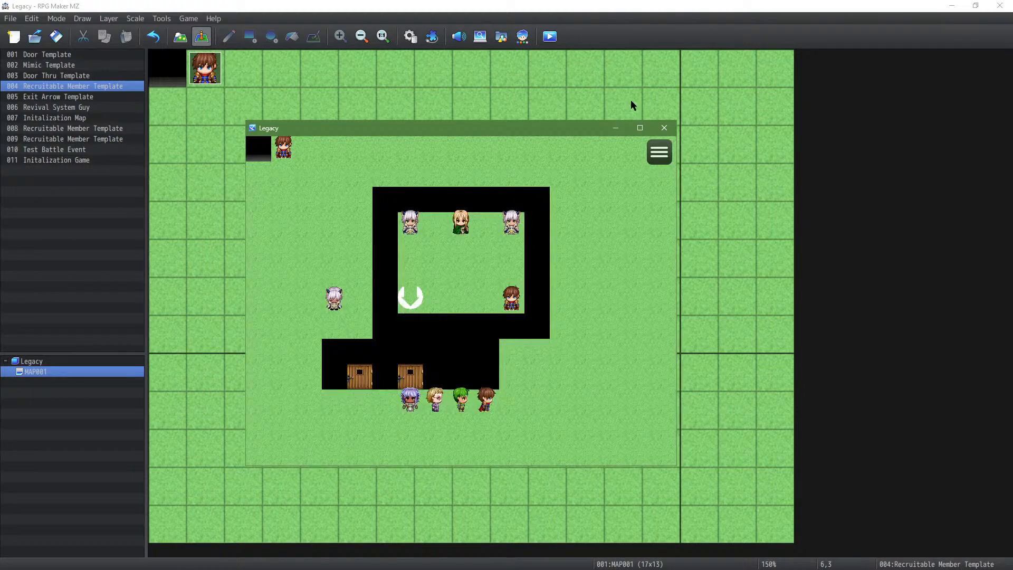
Step: End the playtest and set the abbreviated Level term to "Winkles" in the database terms, copying it from the full Level term
left_click(664, 128)
left_click(410, 37)
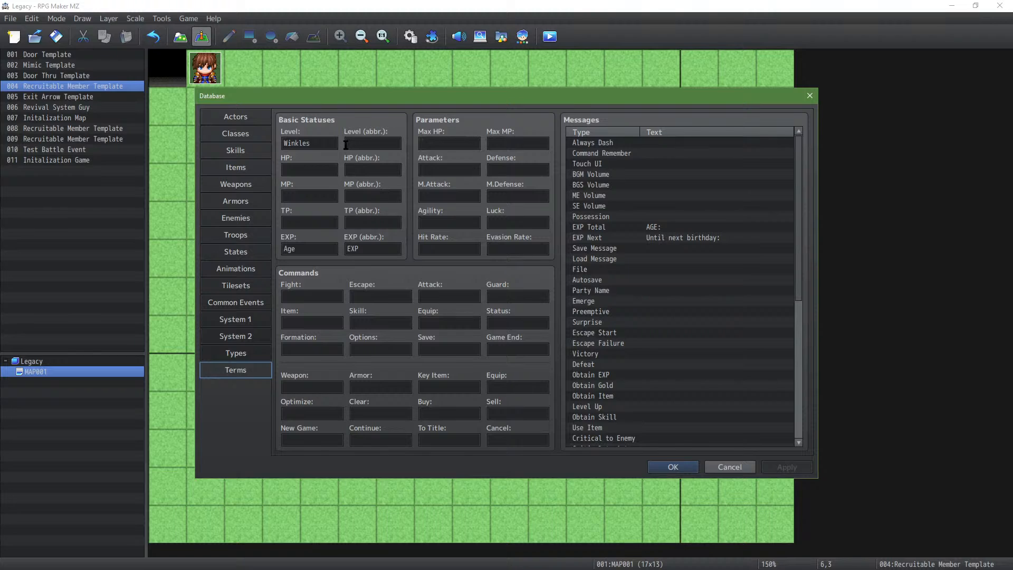
double_click(322, 142)
key("ctrl+c")
left_click(378, 141)
key("ctrl+v")
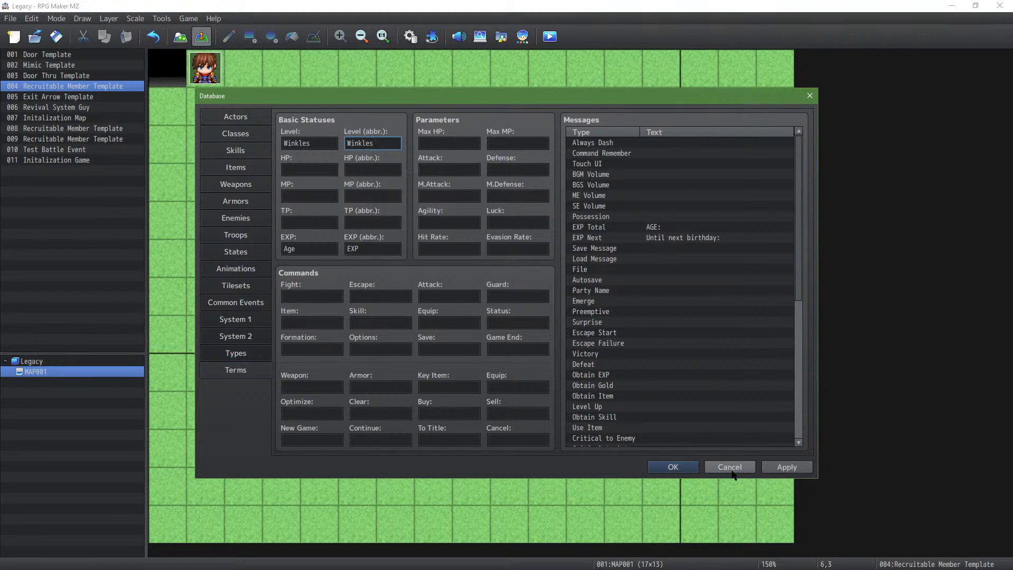
left_click(692, 469)
Step: Launch another playtest with the changes saved and check the level label in a new game's main menu
left_click(550, 32)
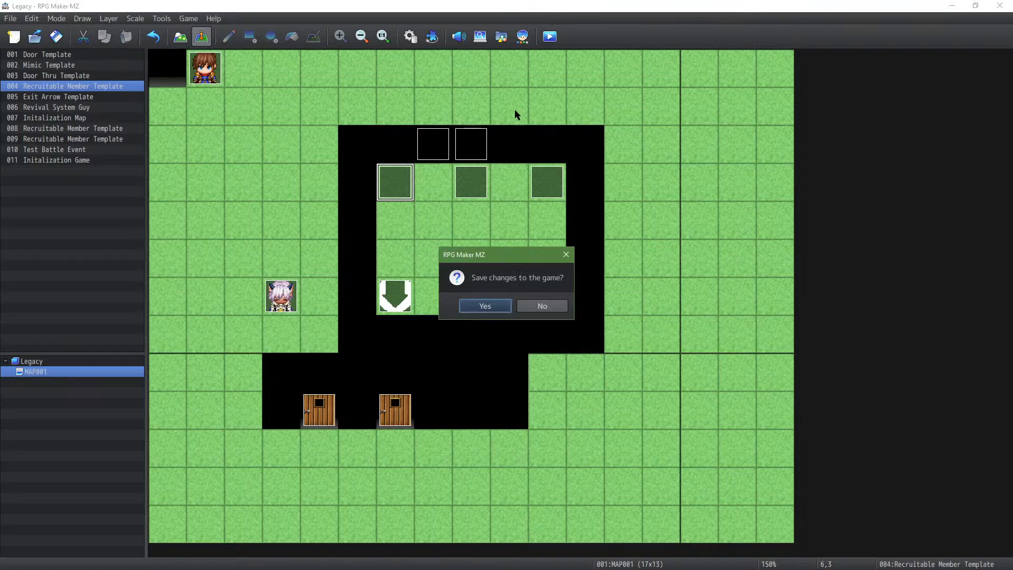
left_click(484, 306)
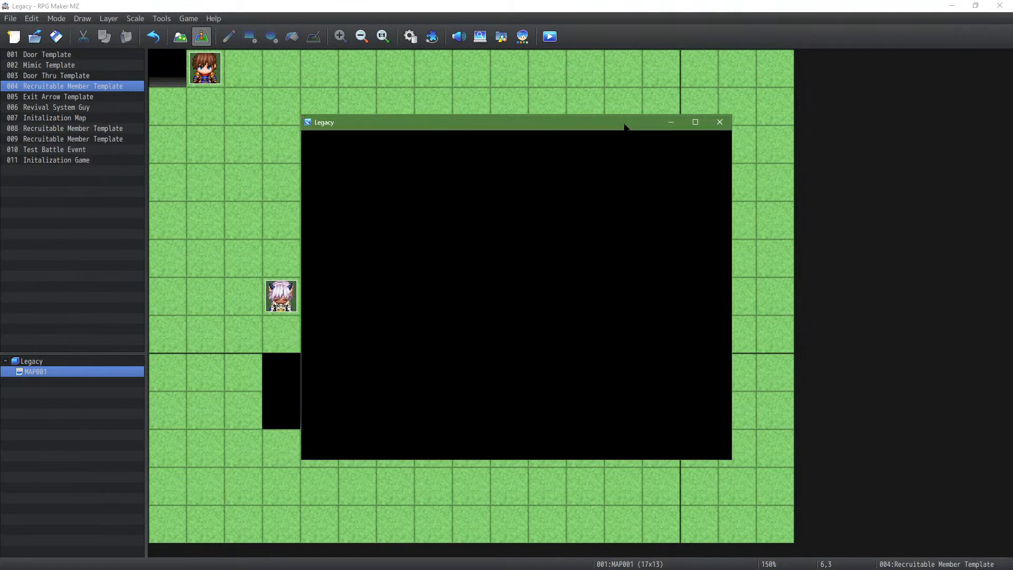
key("Return")
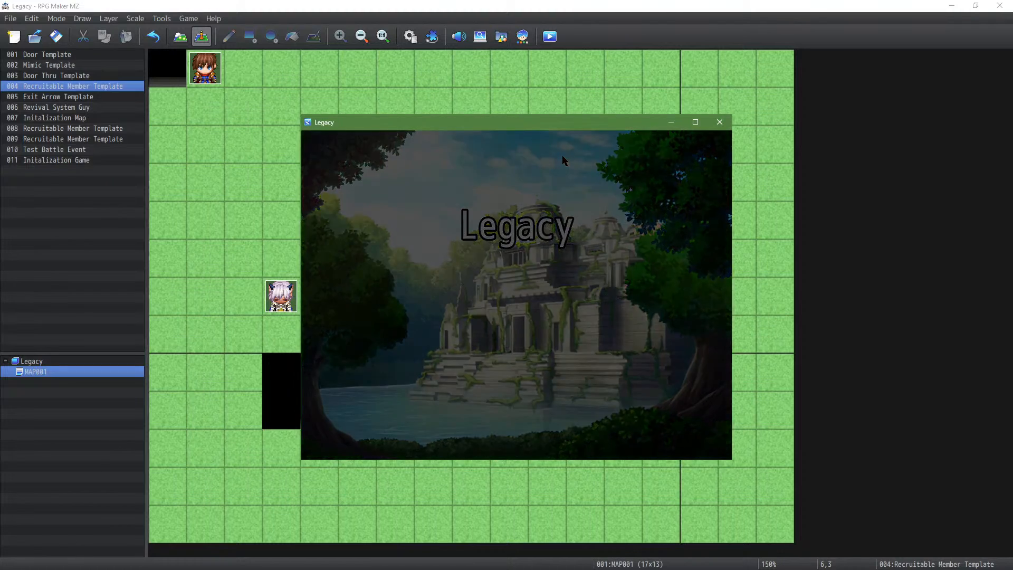
key("Escape")
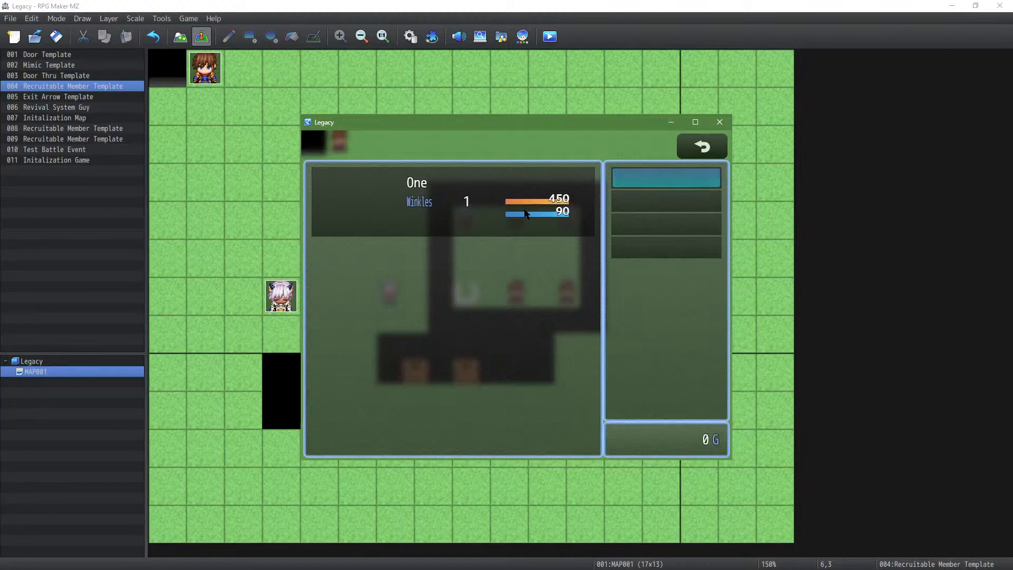
key("Escape")
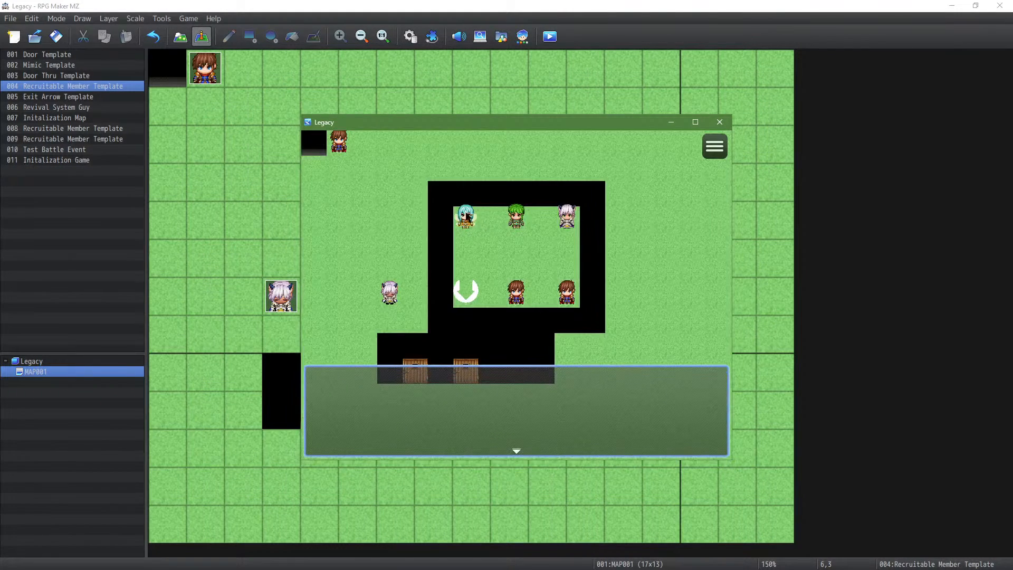
Step: Recruit the three characters standing along the upper row of the walled room
left_click(466, 214)
left_click(516, 212)
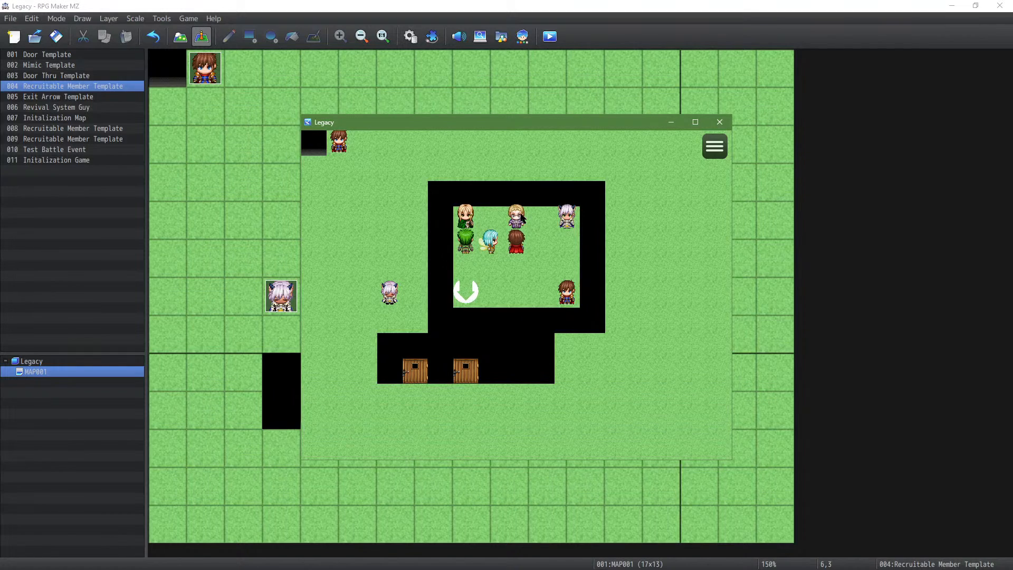
left_click(567, 216)
Step: Leave the walled room by the exit arrow and walk the party around on the grass outside the doors
left_click(466, 291)
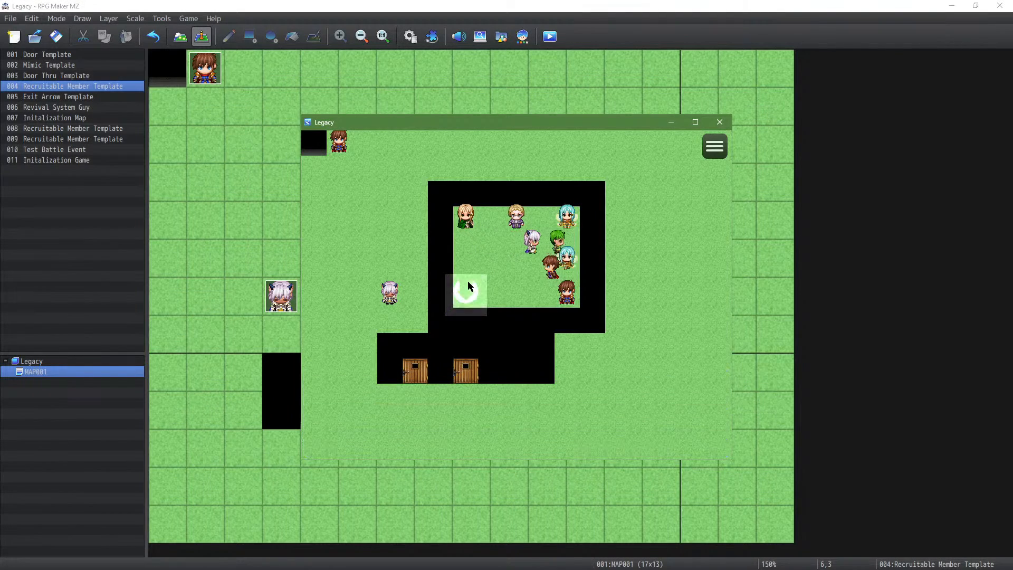
left_click(347, 338)
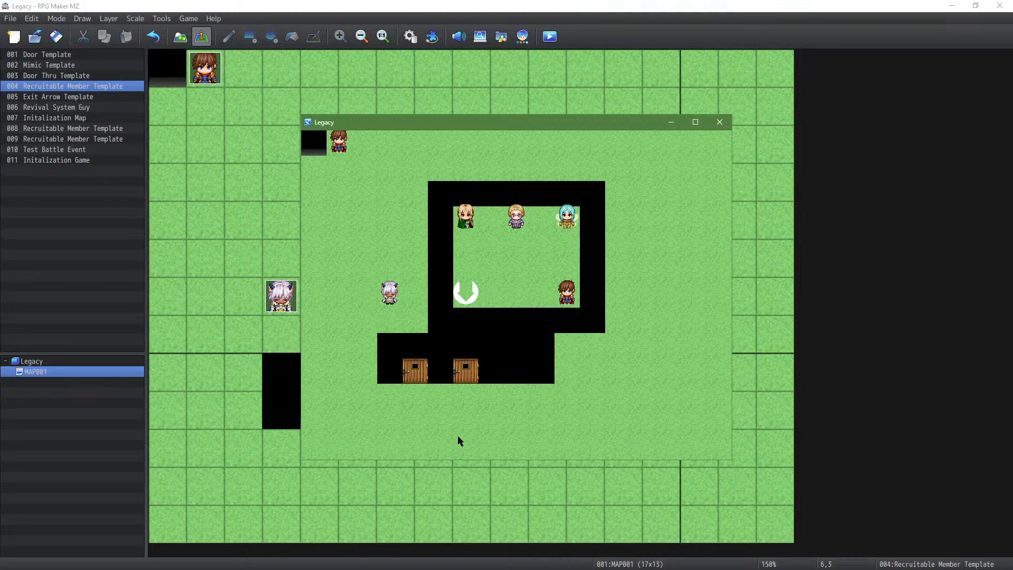
left_click(602, 393)
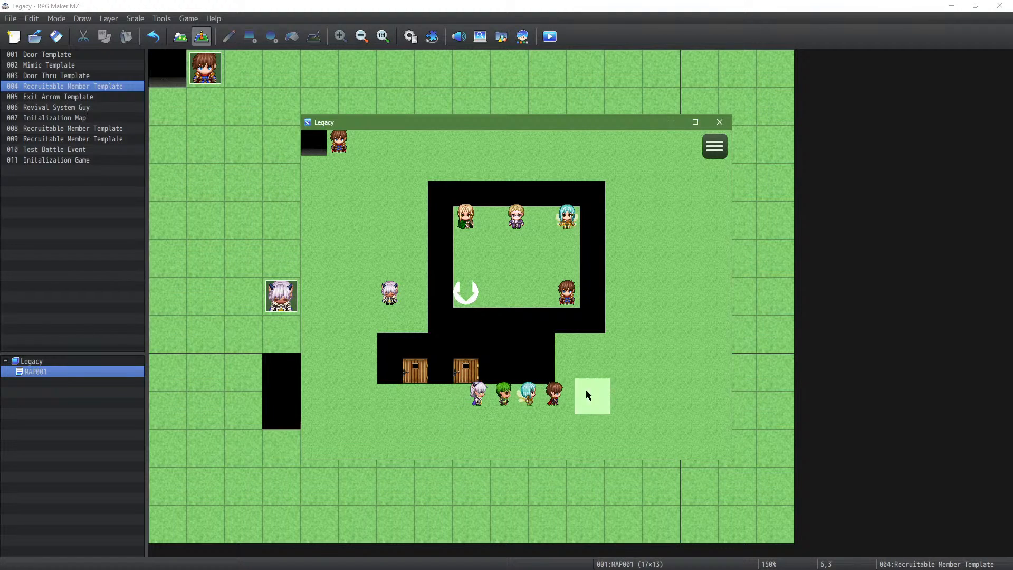
left_click(574, 370)
left_click(502, 397)
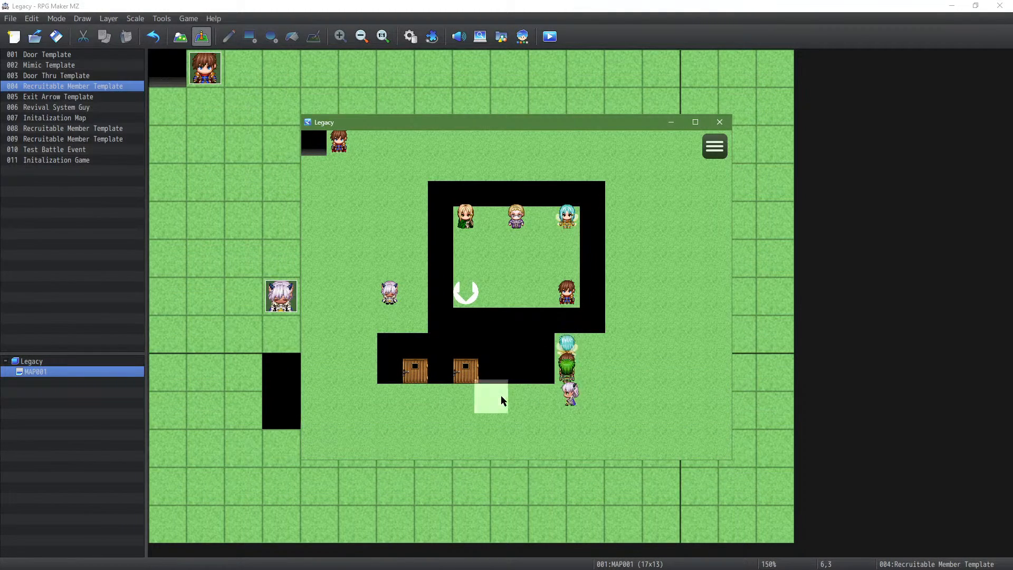
Step: Check the level labels in the main menu and on the first party member's status screen
right_click(495, 403)
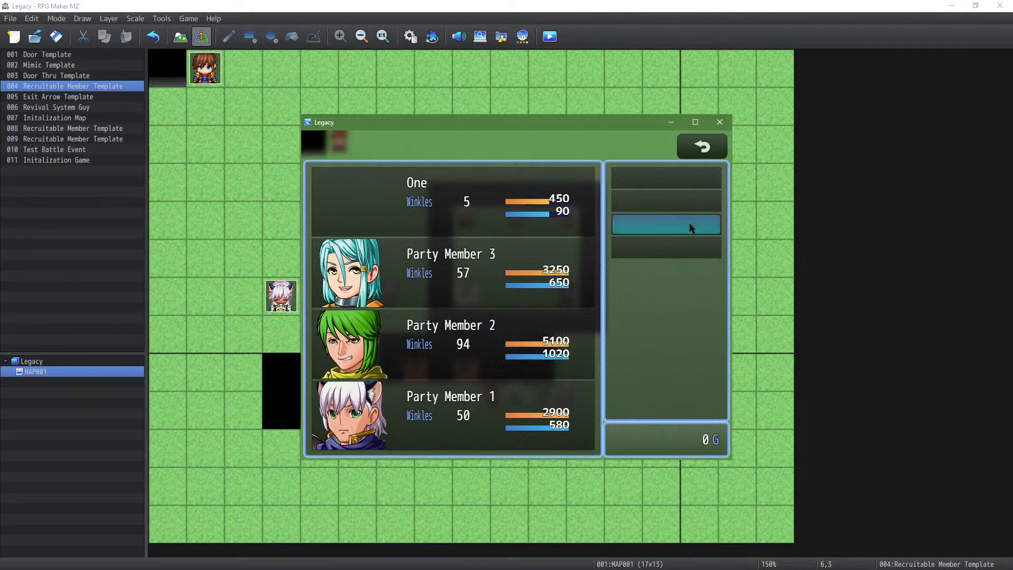
left_click(666, 179)
left_click(527, 201)
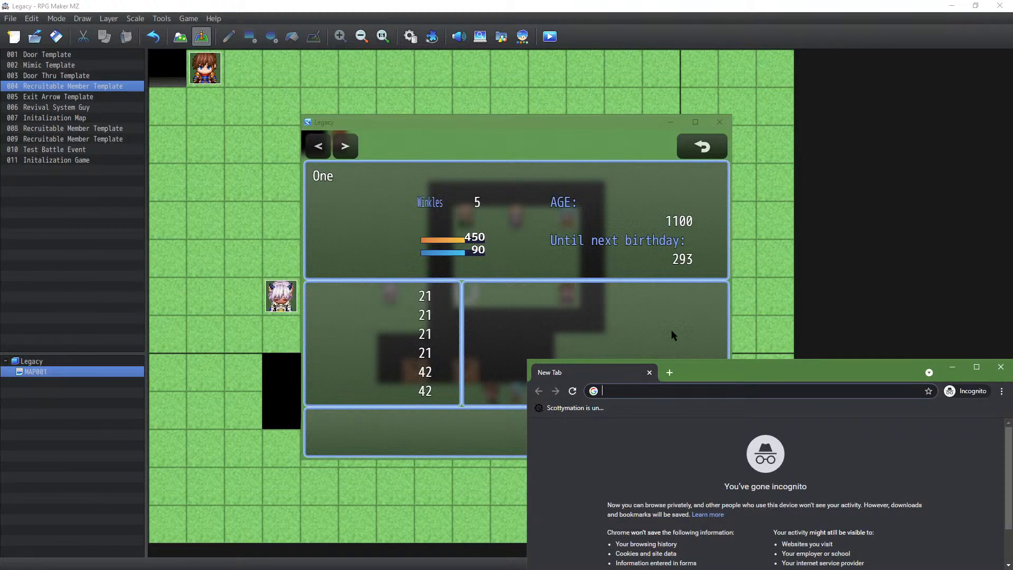
Step: Open google.com in the incognito browser window
type("google.com")
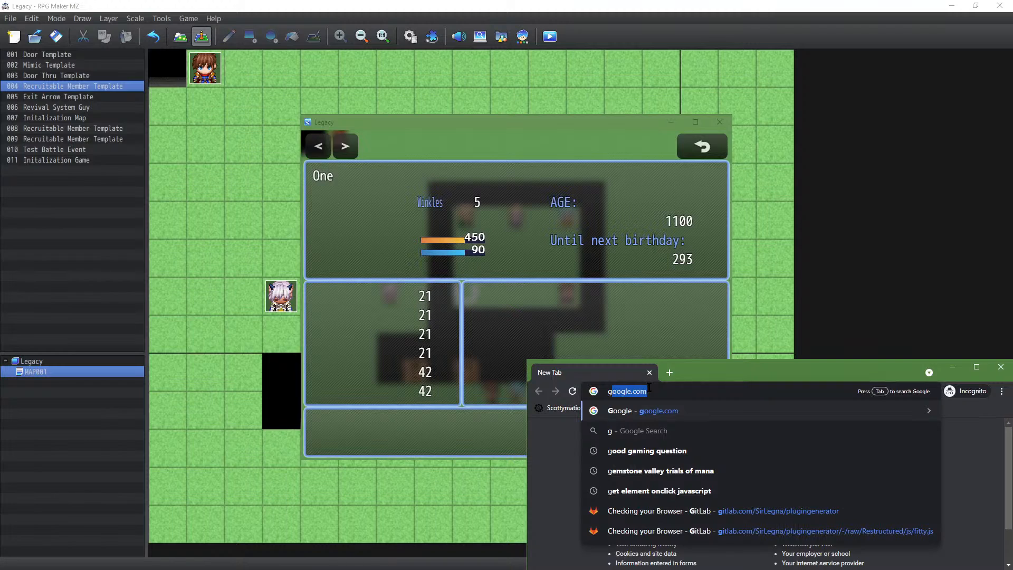
key("Return")
type("thu")
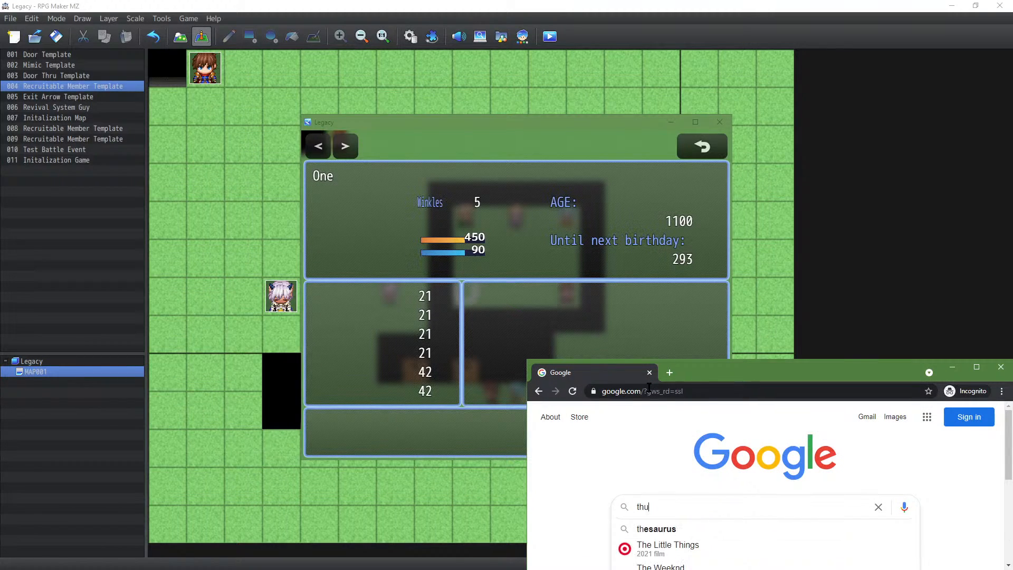
type("mbtack")
key("BackSpace")
key("ctrl+a")
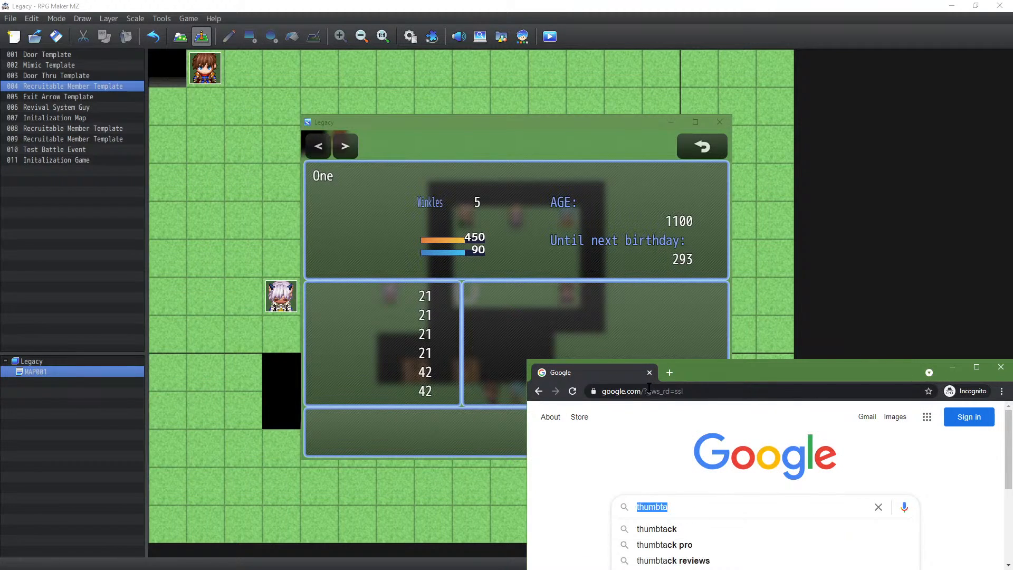
Step: Search Google for "wrinkles synonym"
type("Winkles thu")
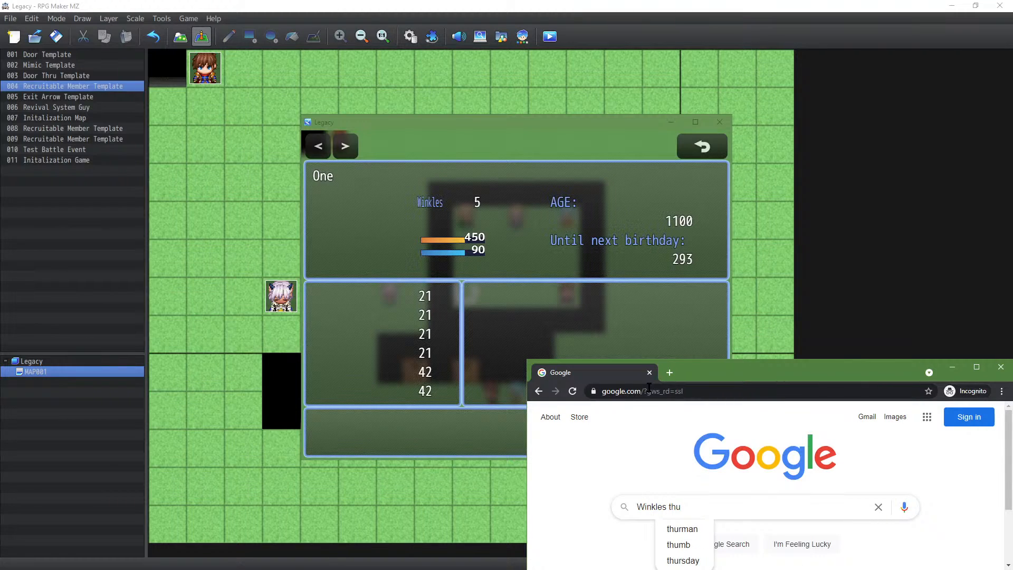
key("BackSpace")
key("BackSpace")
key("BackSpace")
type("sy")
key("Down")
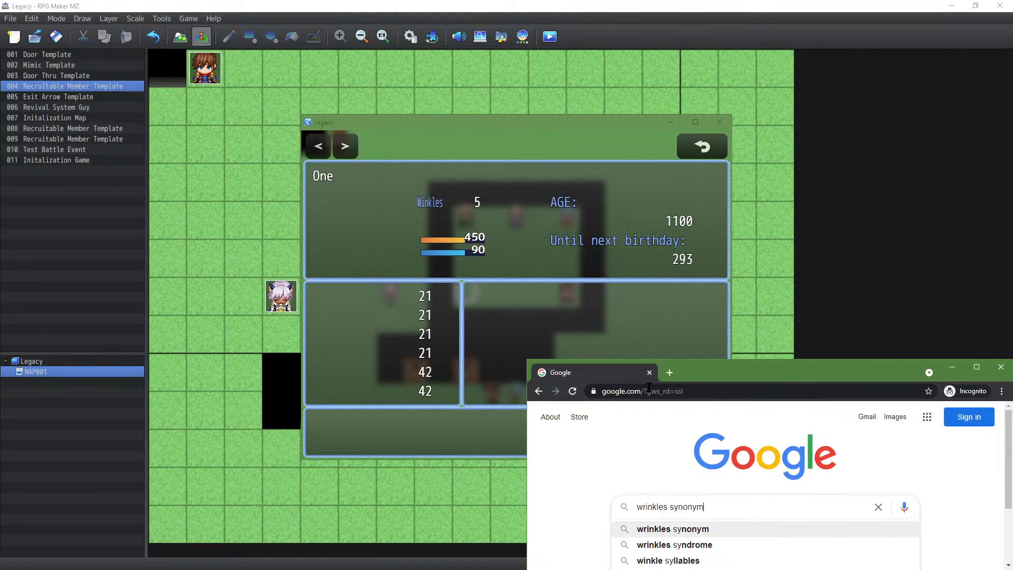
key("Return")
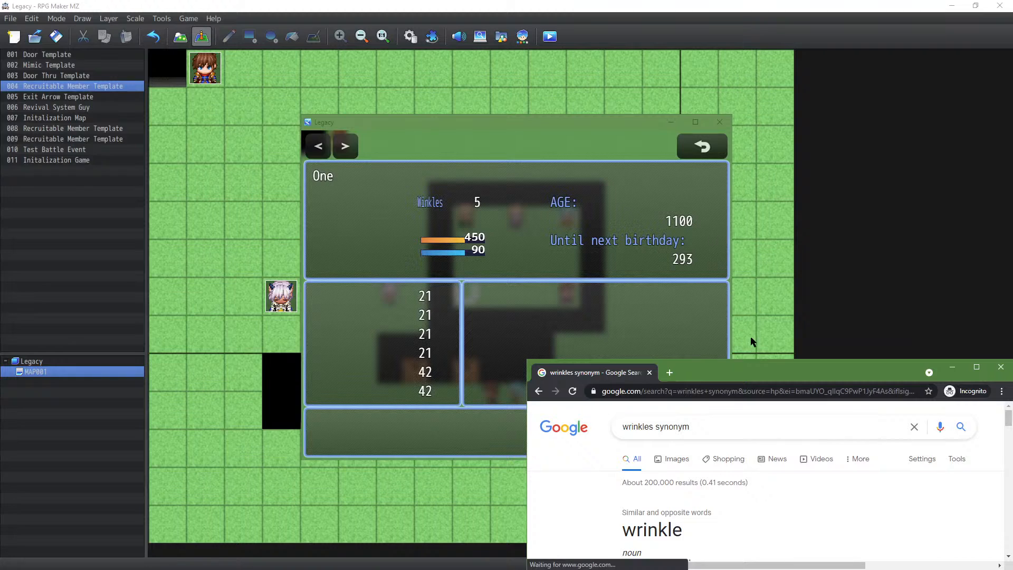
Step: Maximize the browser, open Thesaurus.com's "wrinkles" entry from the results and follow its verb synonym "screw up"
double_click(753, 367)
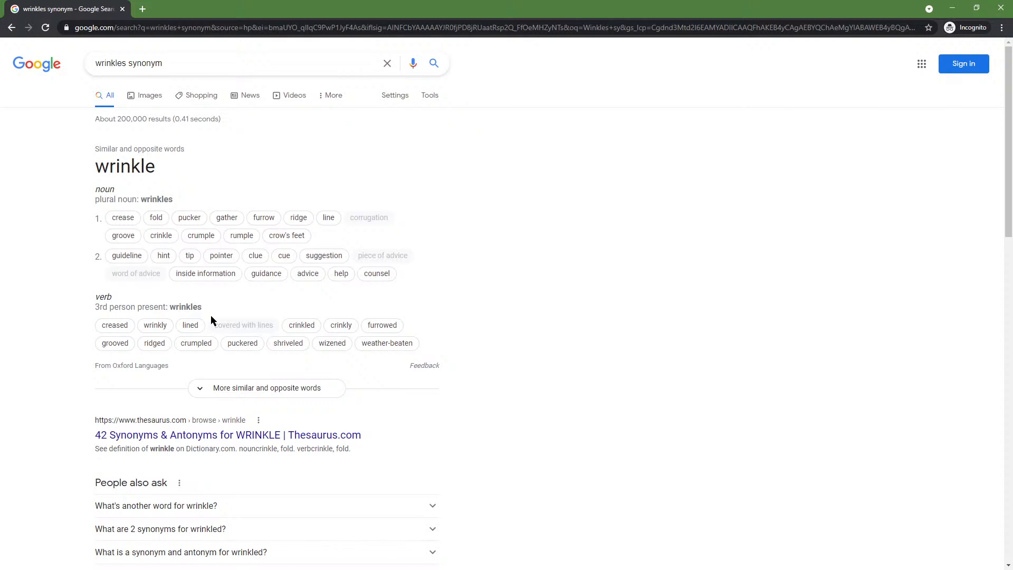
scroll(86, 253, "down", 7)
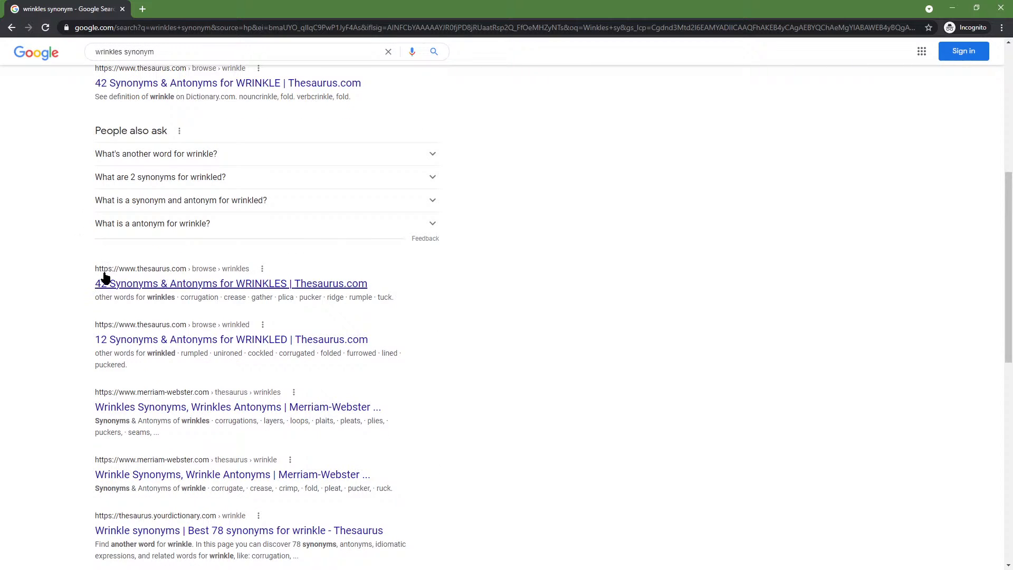
left_click(168, 288)
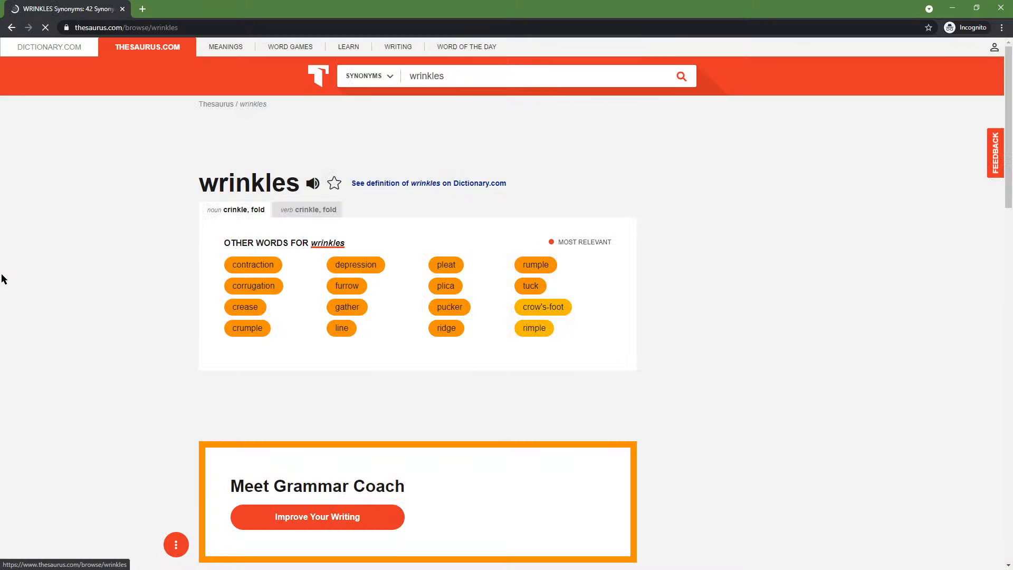
left_click(325, 212)
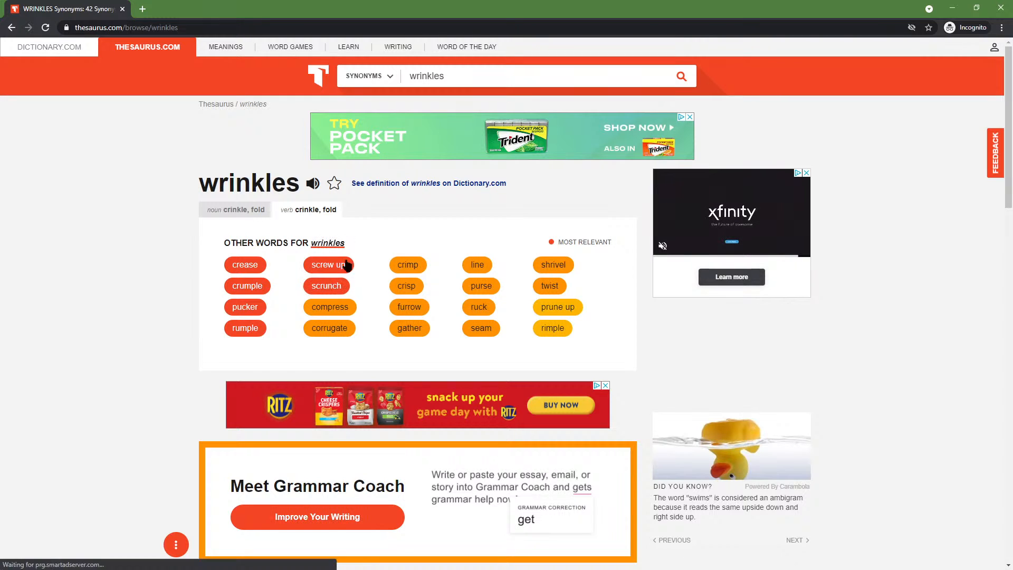
left_click(345, 269)
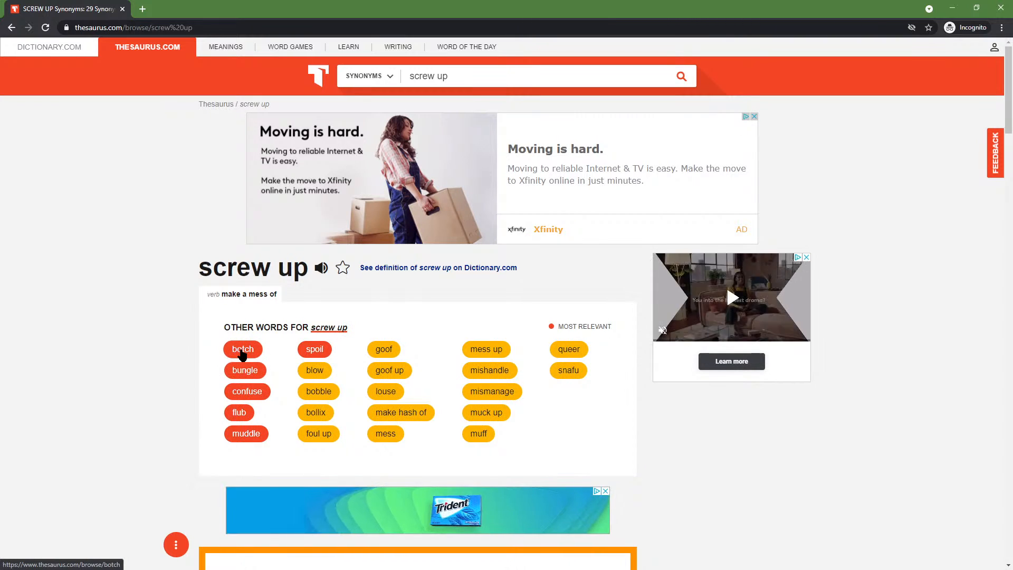
Step: Close the Thesaurus.com browser window and end the running playtest of Legacy
left_click(244, 412)
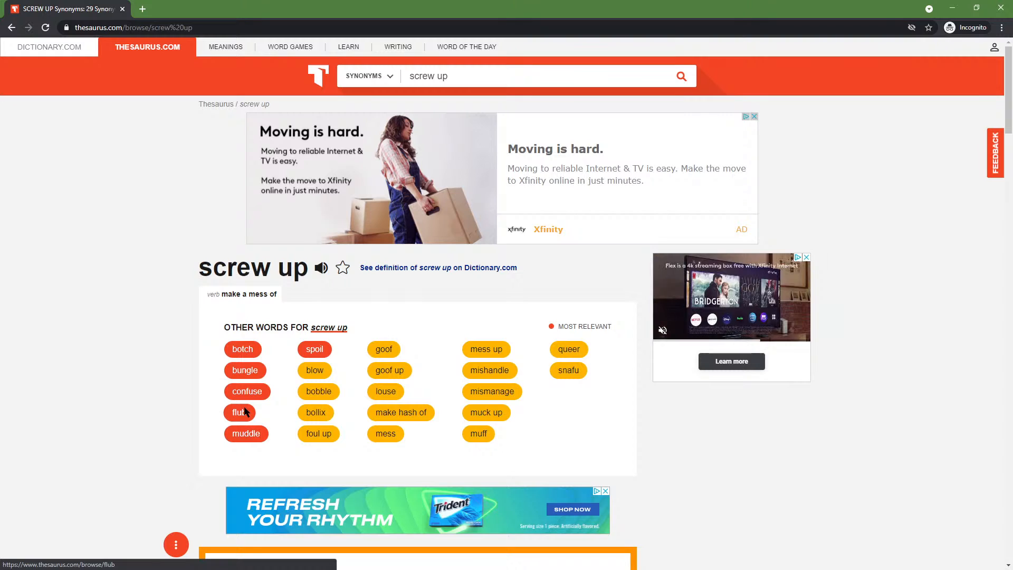
left_click(227, 364)
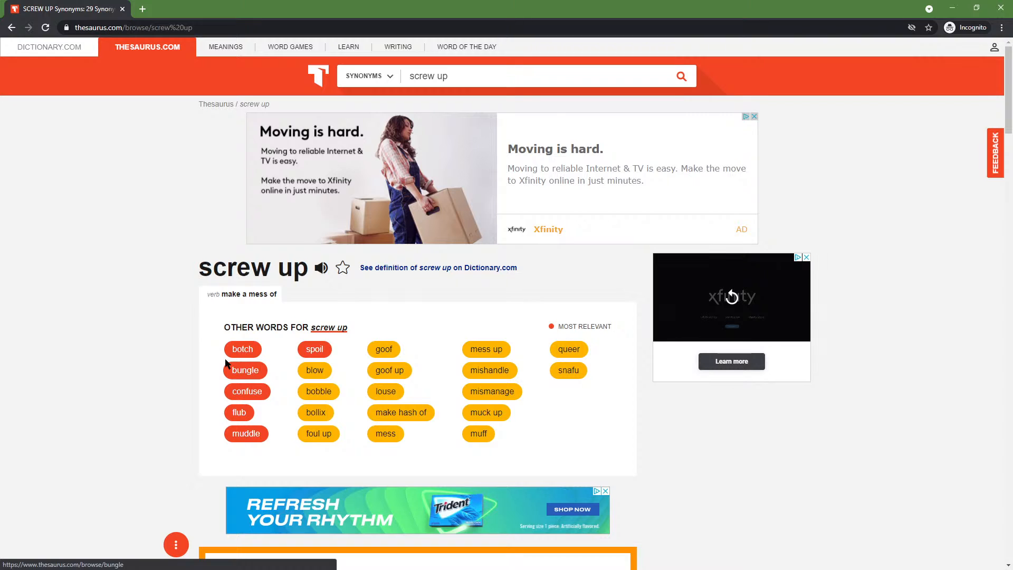
left_click(1002, 6)
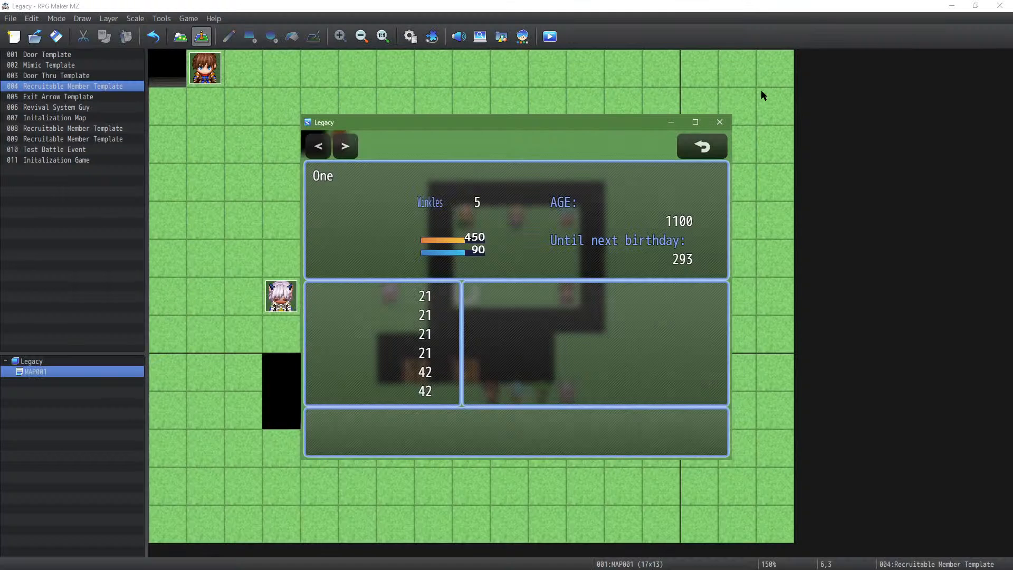
left_click(720, 122)
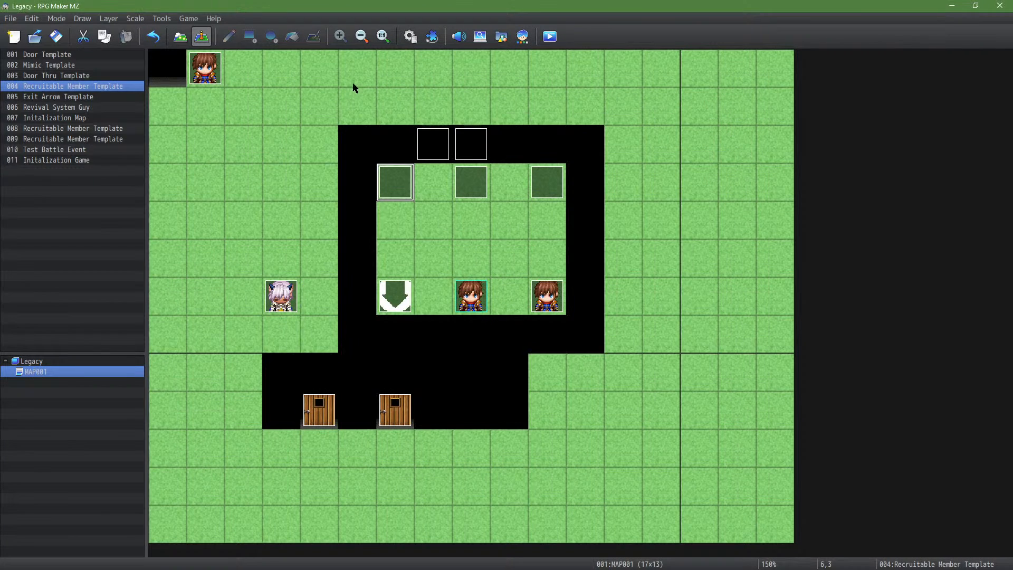
Step: Set the abbreviated Level term to WIS in the database's basic statuses
left_click(410, 37)
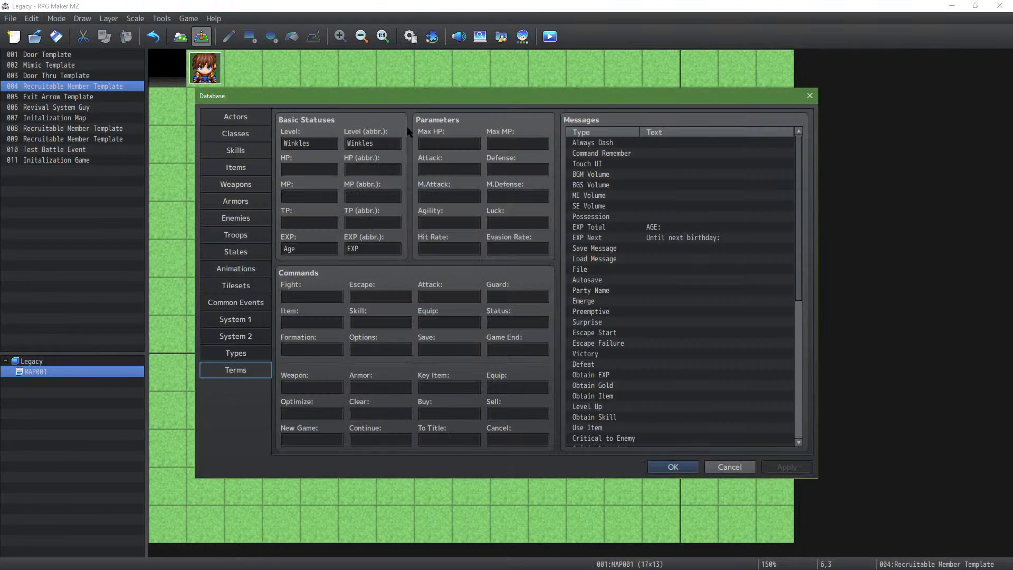
double_click(370, 139)
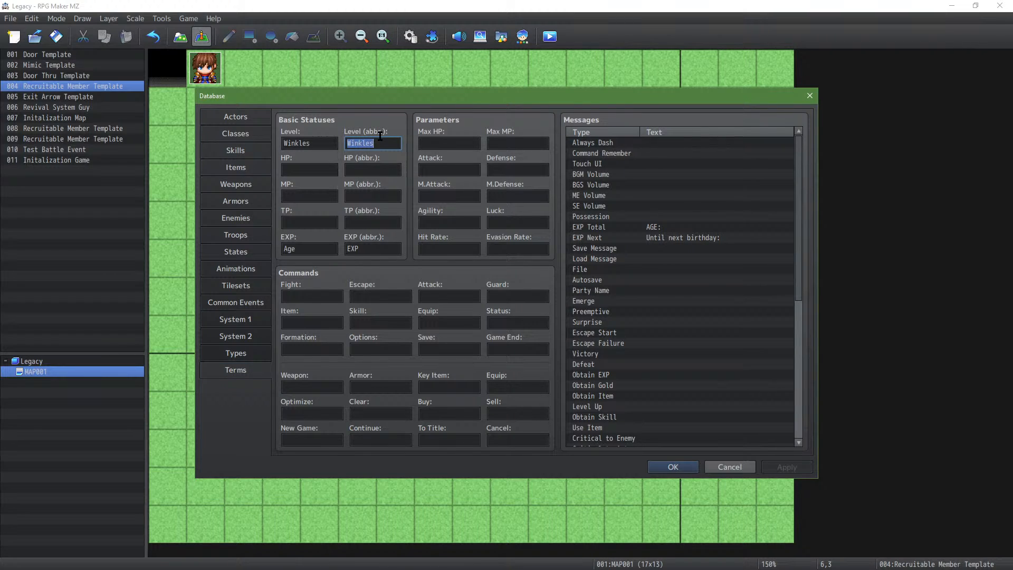
type("WIS")
key("Tab")
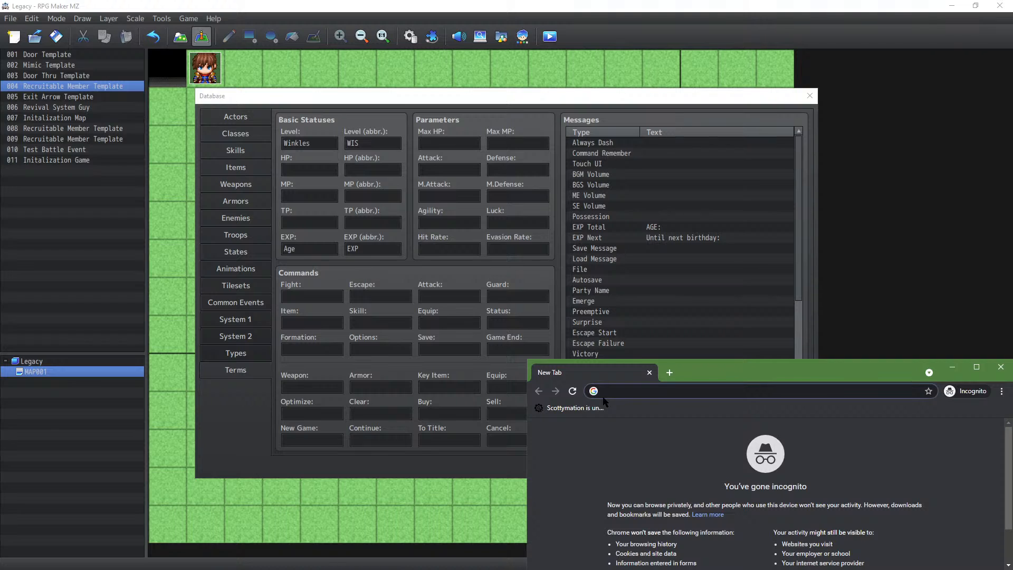
Step: Search Google for "wisdom abbreviation" in an incognito browser window and scan the results
type("google.com")
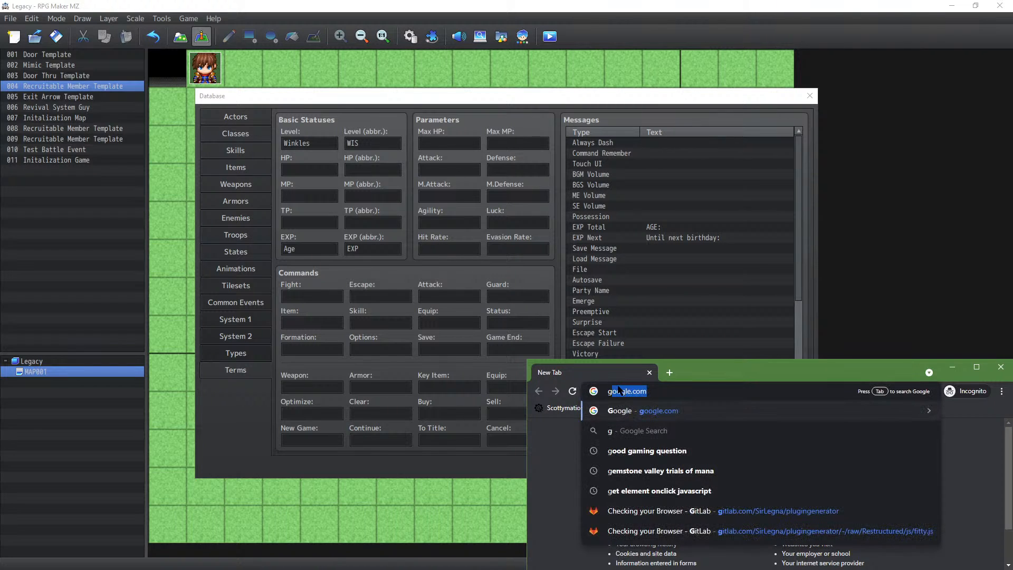
key("Return")
type("Winsdom")
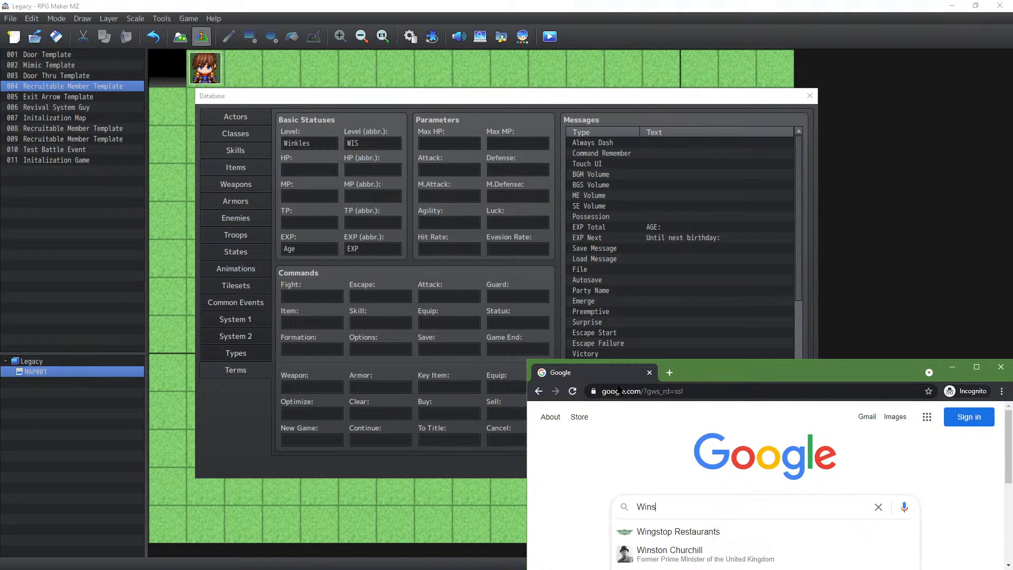
key("Down")
key("Down")
type("ab")
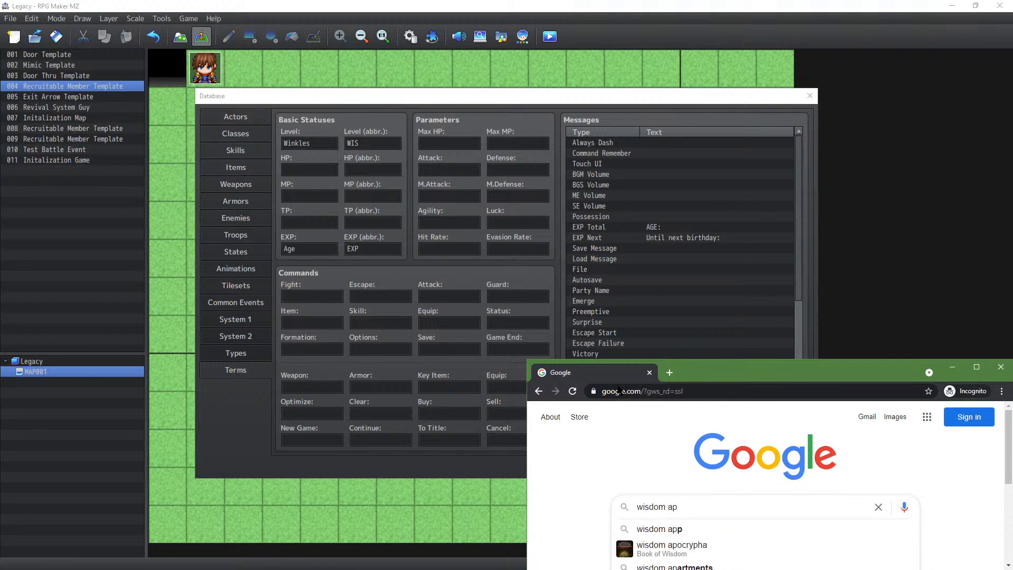
type("breviation")
key("Return")
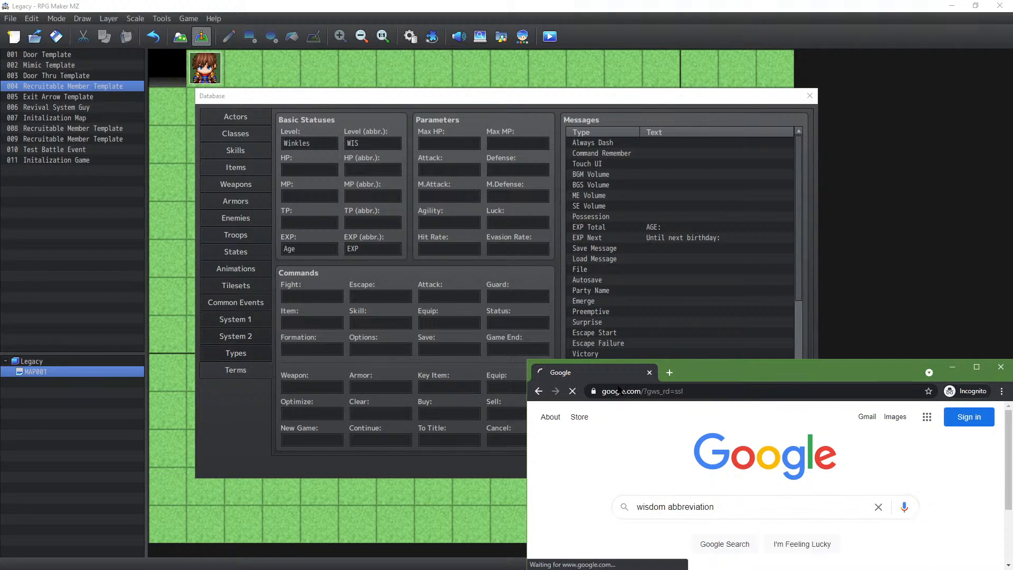
left_click_drag(786, 371, 657, 179)
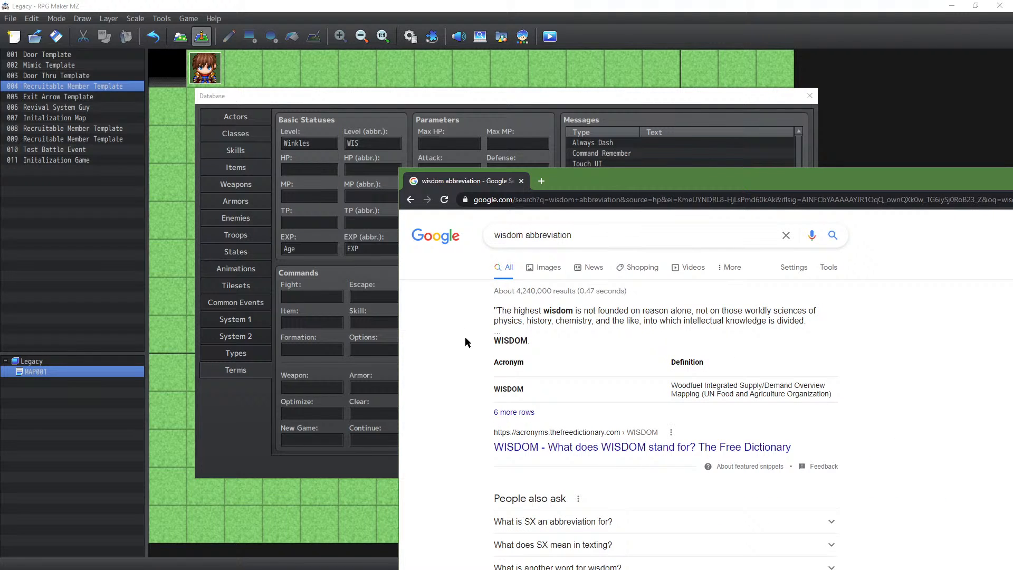
scroll(466, 342, "down", 8)
scroll(469, 358, "up", 5)
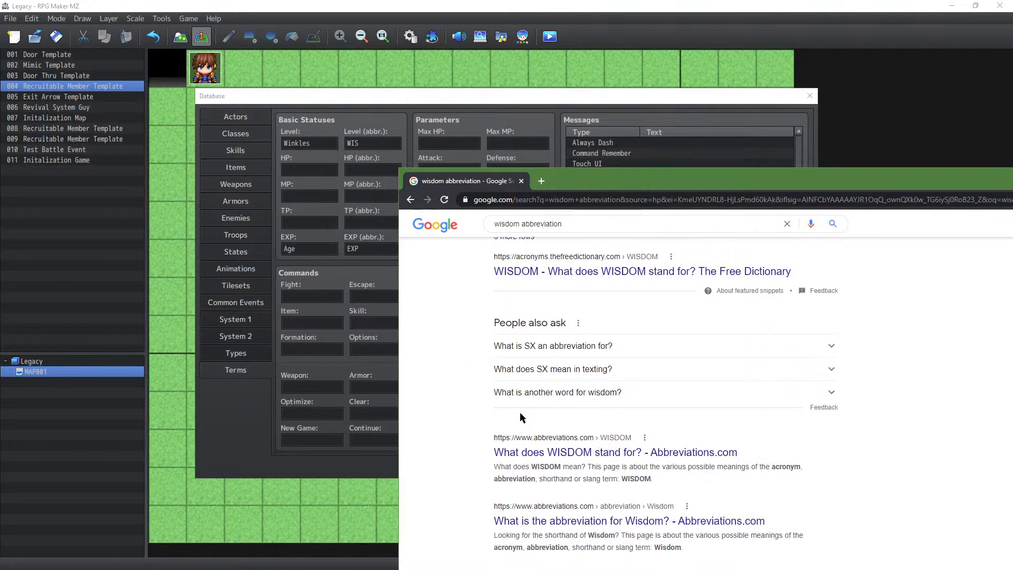
scroll(636, 280, "up", 3)
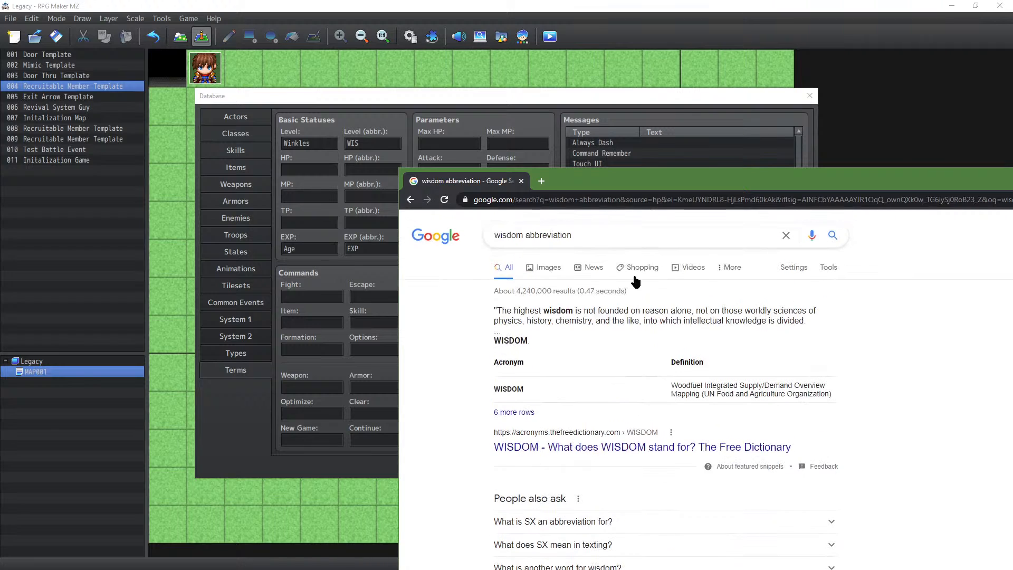
Step: Search Google for "abbreviation of wisdom" and look through the results
left_click(643, 229)
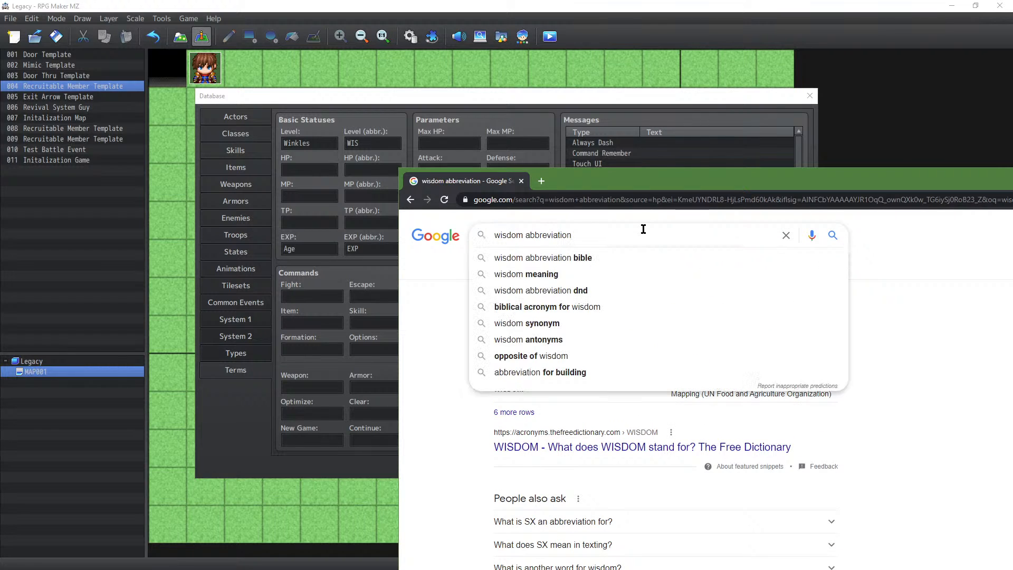
key("ctrl+a")
type("abbre")
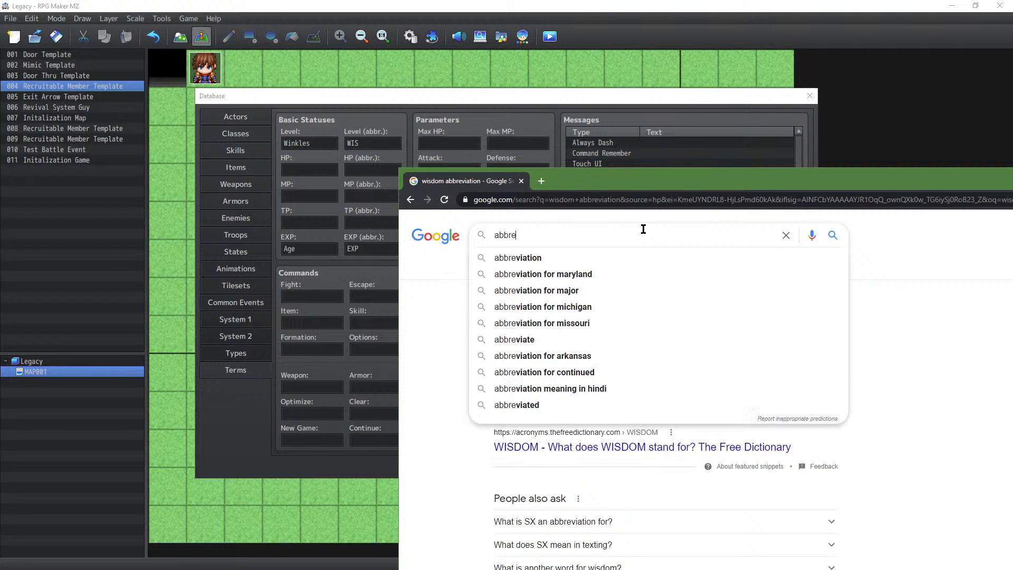
type("viation of wins")
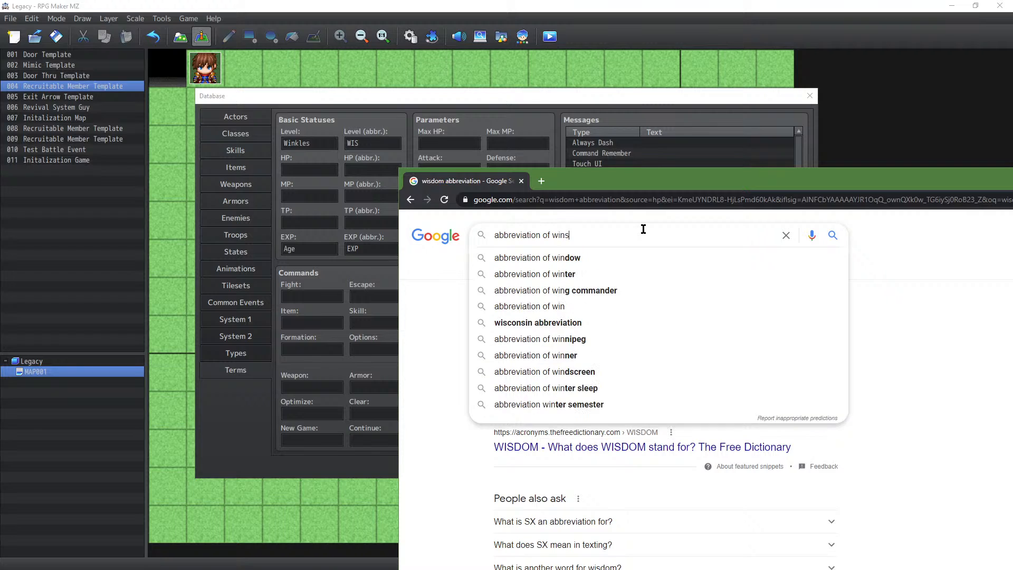
key("BackSpace")
key("BackSpace")
type("sdom")
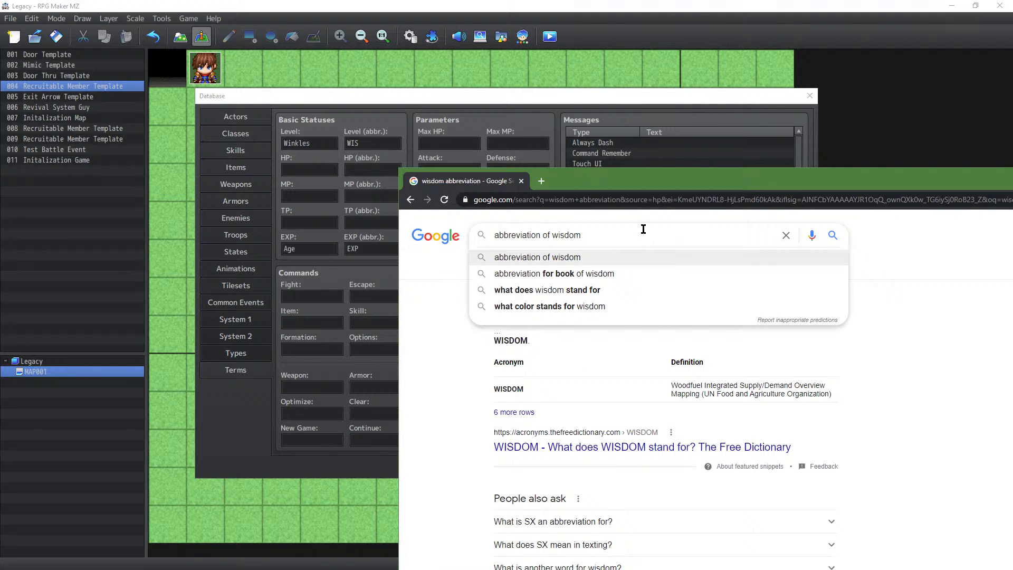
key("Return")
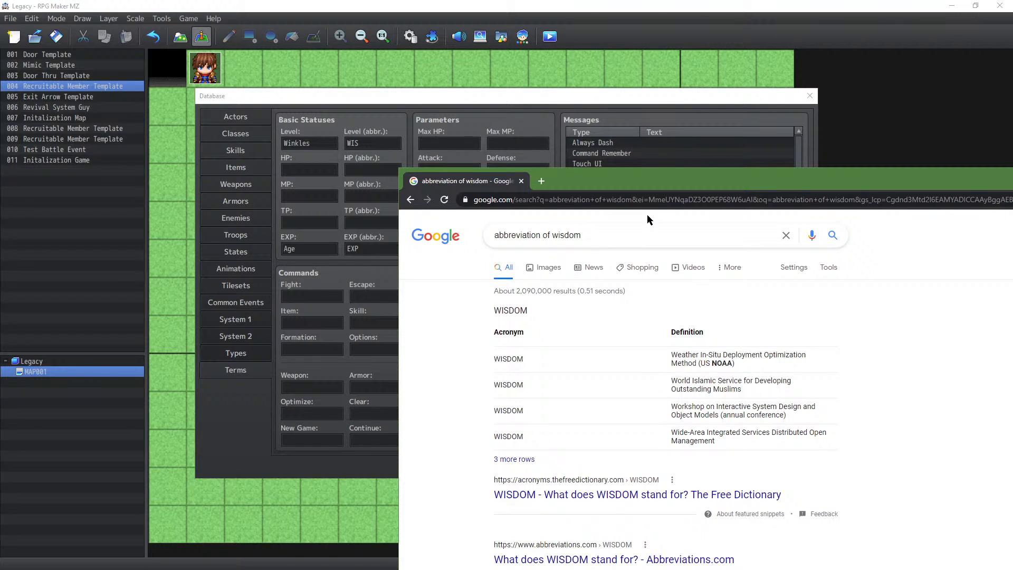
scroll(546, 282, "down", 3)
scroll(451, 340, "down", 4)
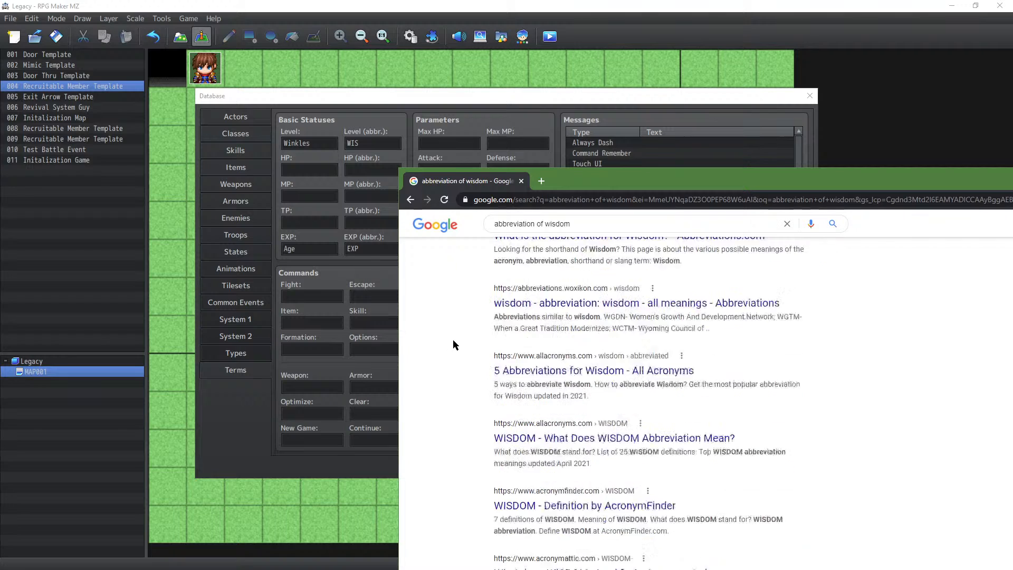
scroll(453, 339, "down", 2)
scroll(465, 339, "up", 6)
Step: Search Google for "wisdom dnd" and check how the featured description abbreviates Wisdom
left_click(580, 239)
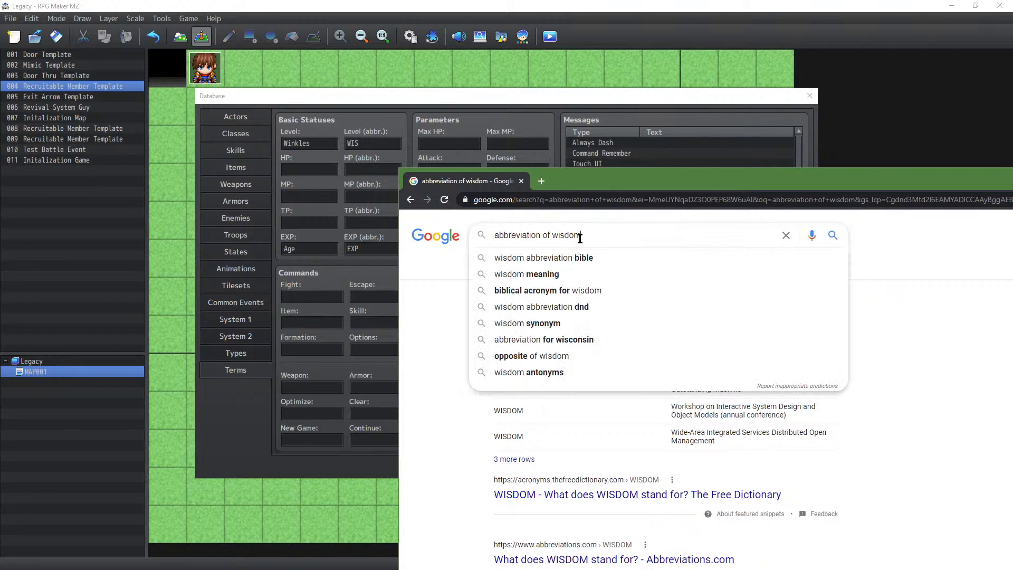
key("ctrl+a")
type("wisdom ")
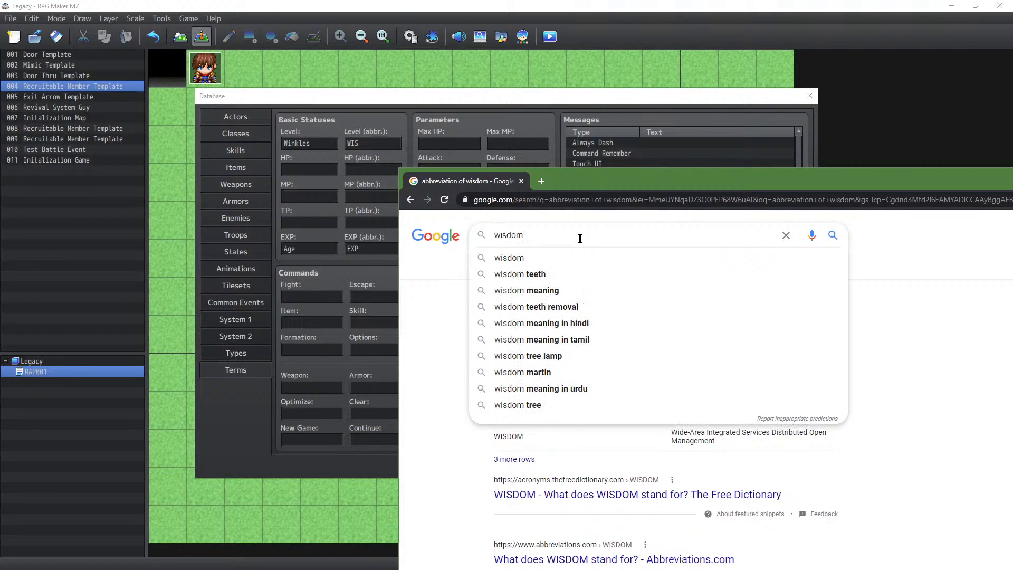
type("dnd")
key("Return")
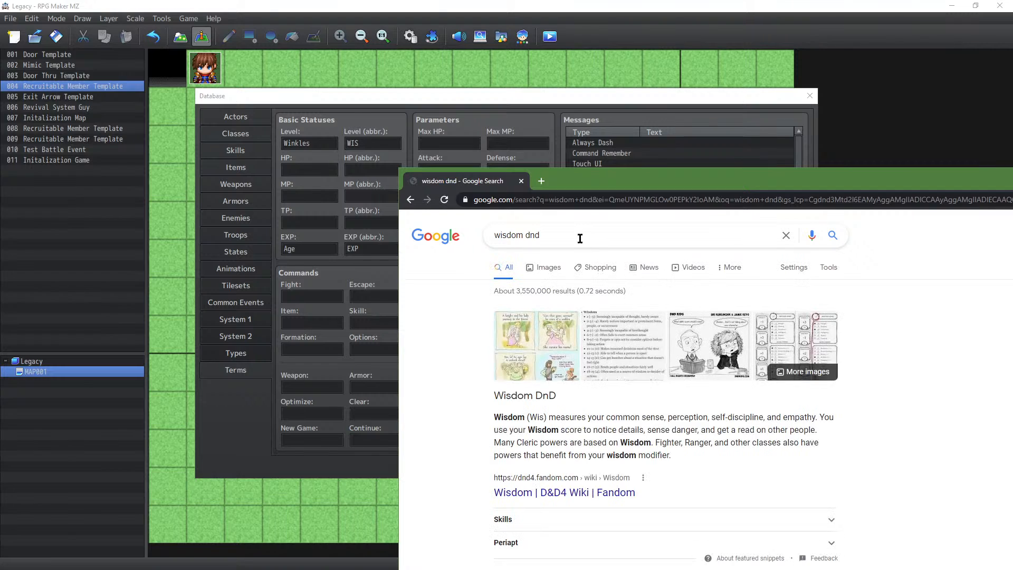
double_click(536, 417)
left_click_drag(971, 174, 766, 113)
left_click_drag(115, 115, 33, 84)
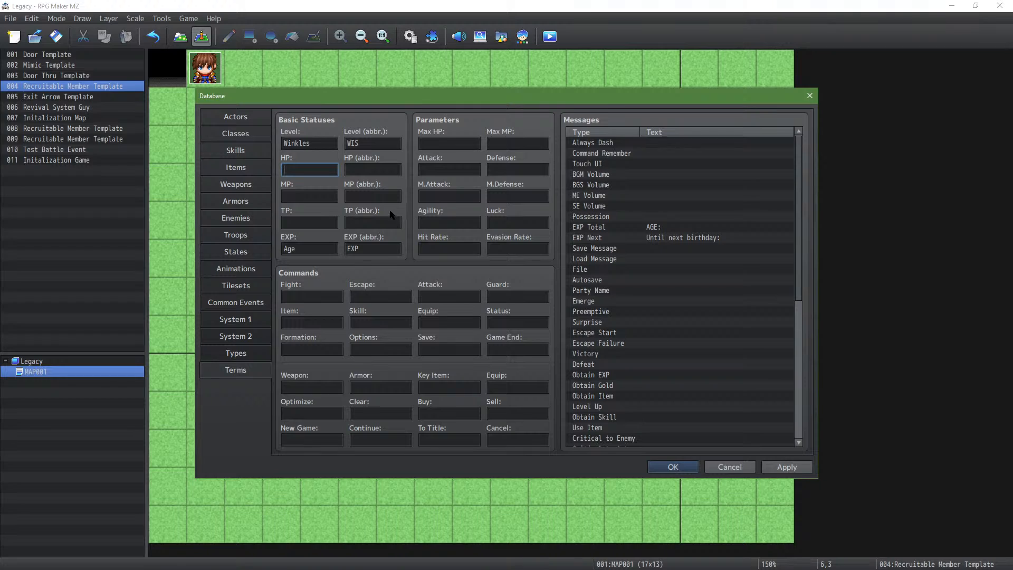
Step: Set the full Level term to Wisdom in the basic statuses and save the database changes
double_click(323, 143)
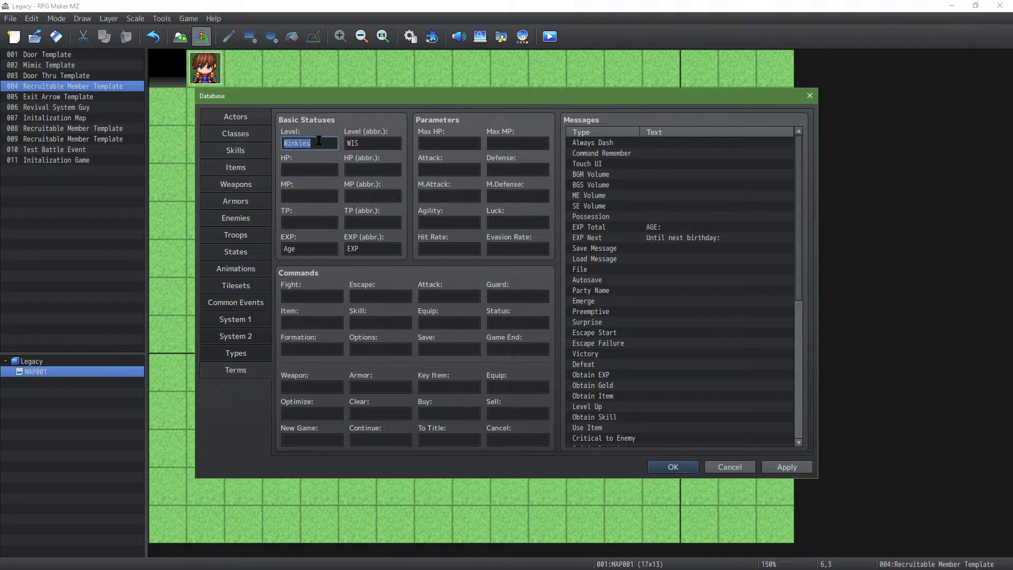
type("WISDOM")
double_click(319, 140)
type("Wisdom")
left_click(676, 469)
left_click(411, 37)
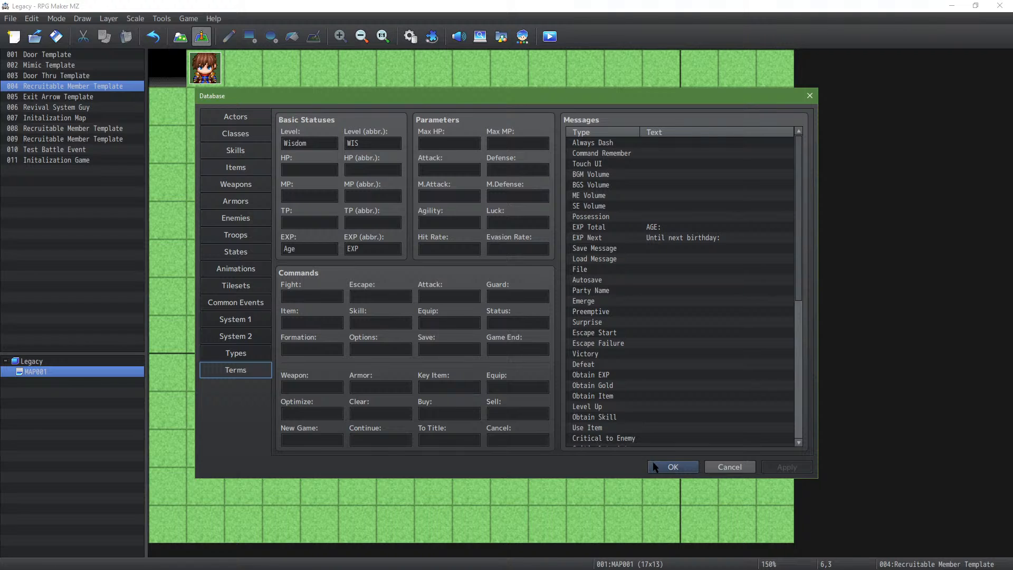
left_click(673, 466)
Step: Open the EXP curve of class 0001 in the database and view its total EXP per level
left_click(432, 37)
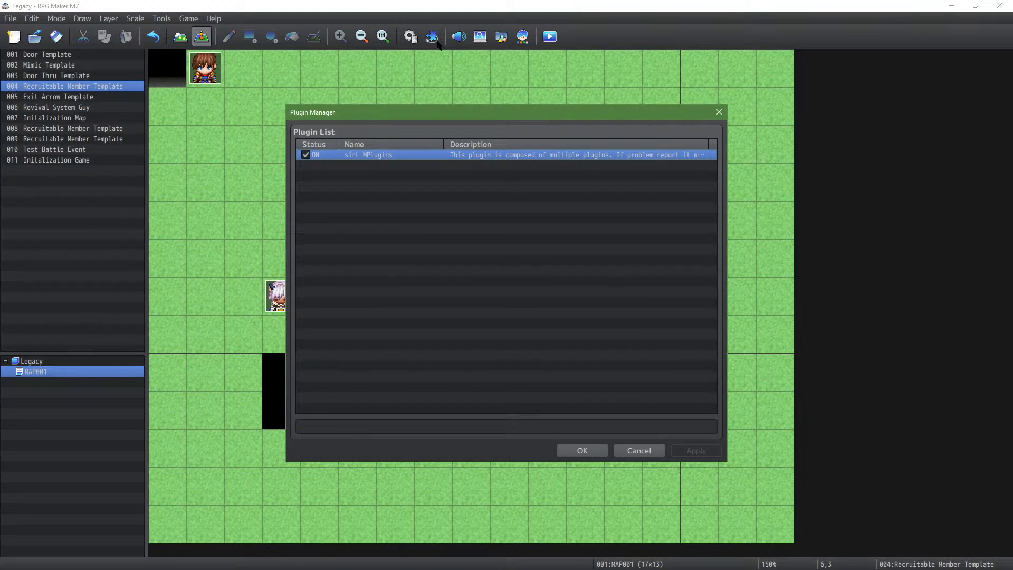
left_click(583, 450)
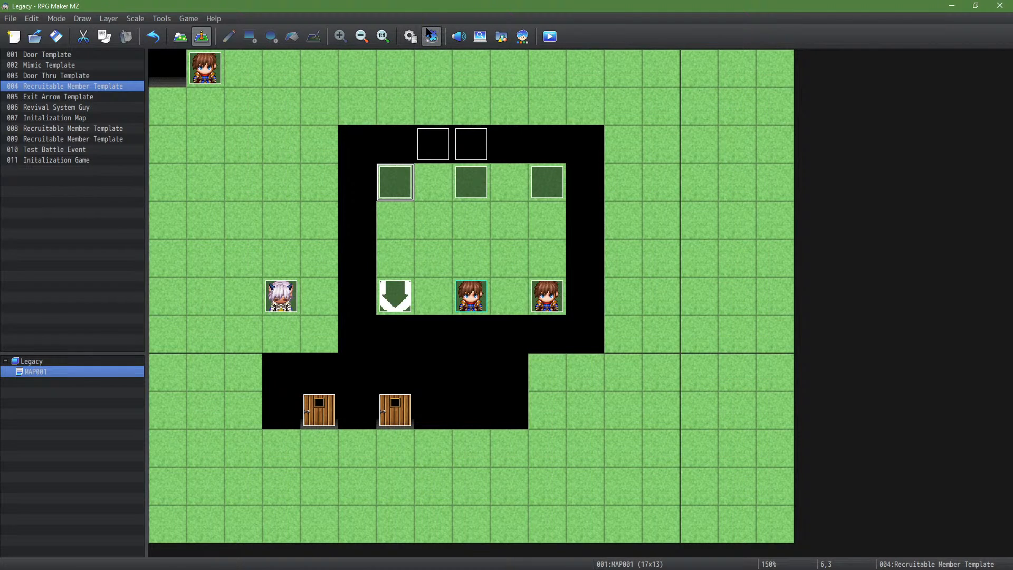
left_click(410, 37)
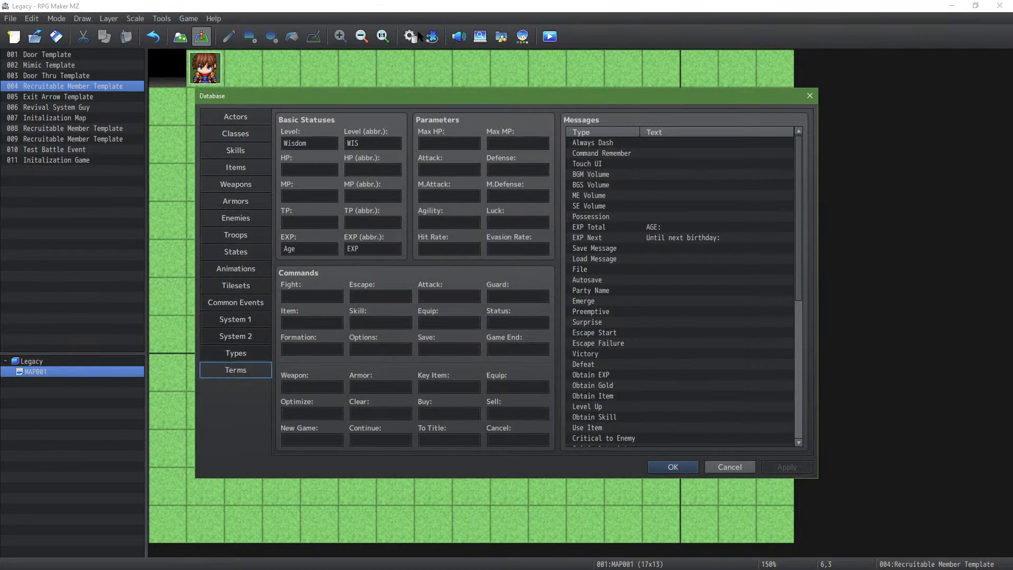
left_click(252, 119)
left_click(265, 134)
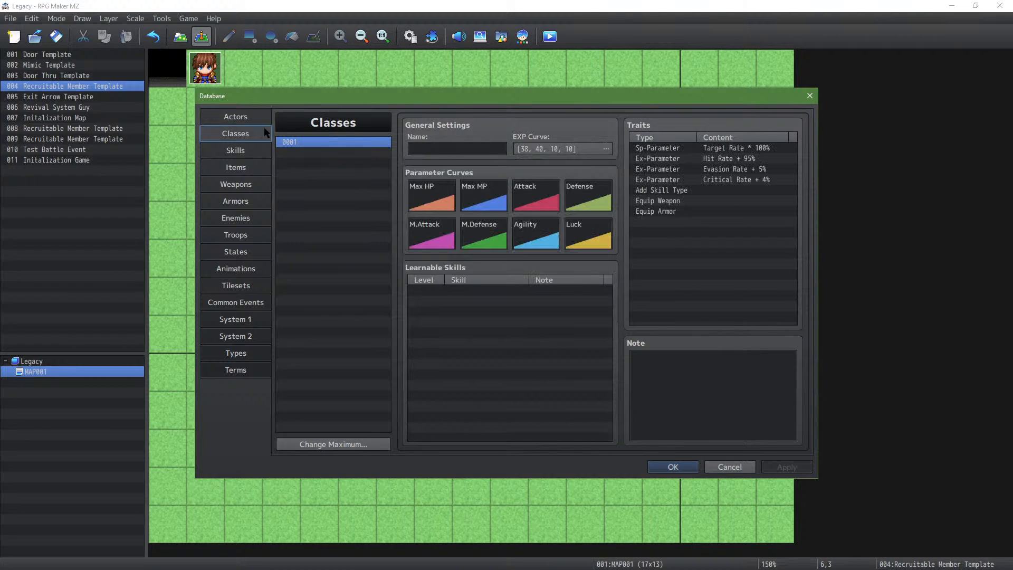
left_click(605, 148)
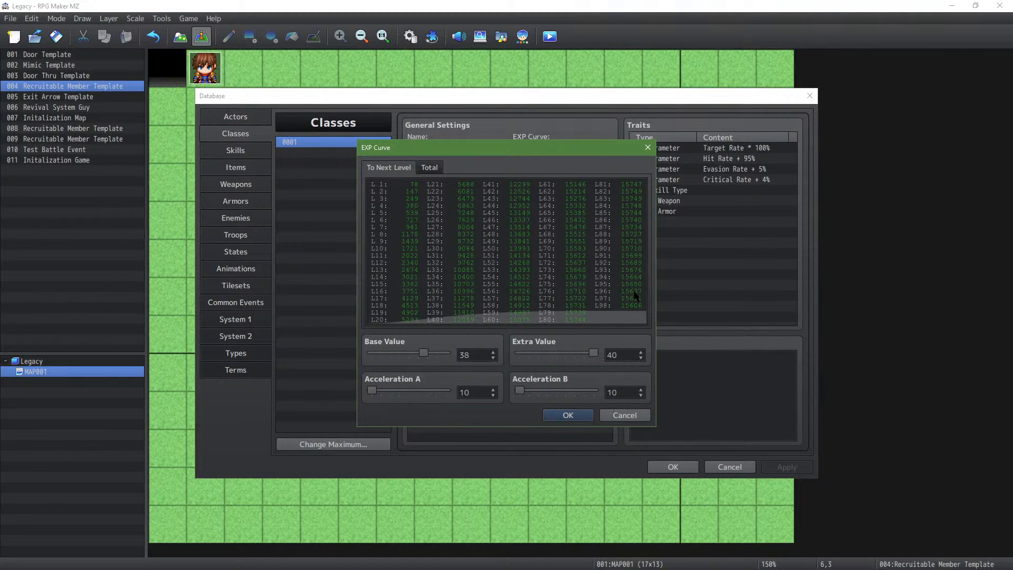
left_click(432, 171)
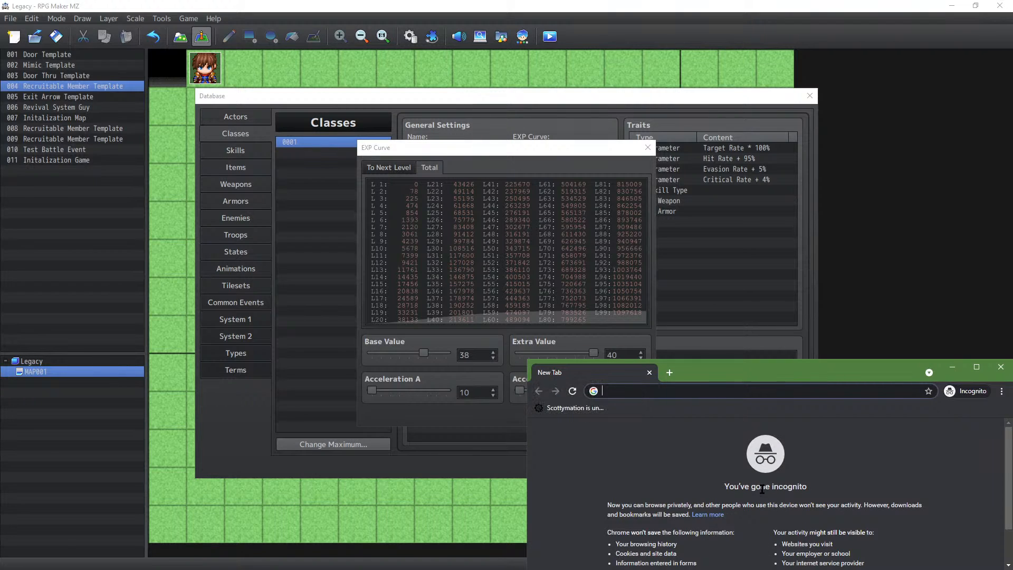
Step: Open WolframAlpha in the incognito browser and calculate 365 * 12
type("w")
left_click(662, 410)
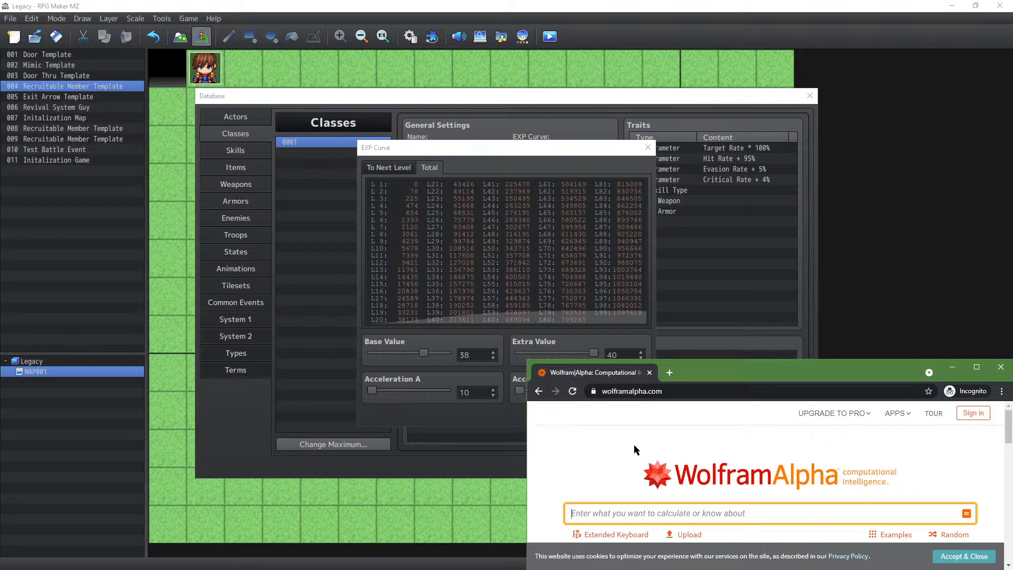
type("365*")
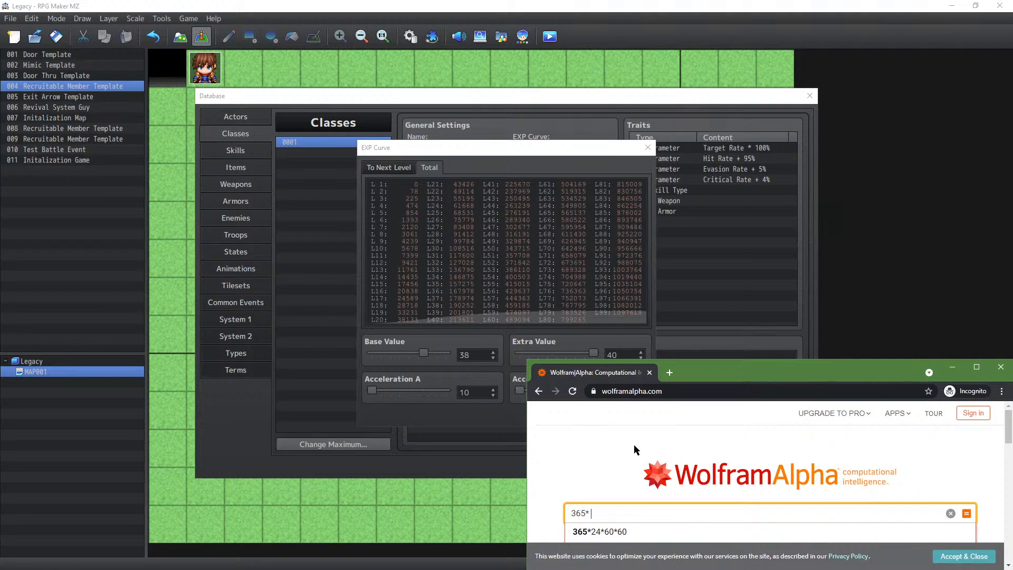
key("BackSpace")
type("* 12")
key("Return")
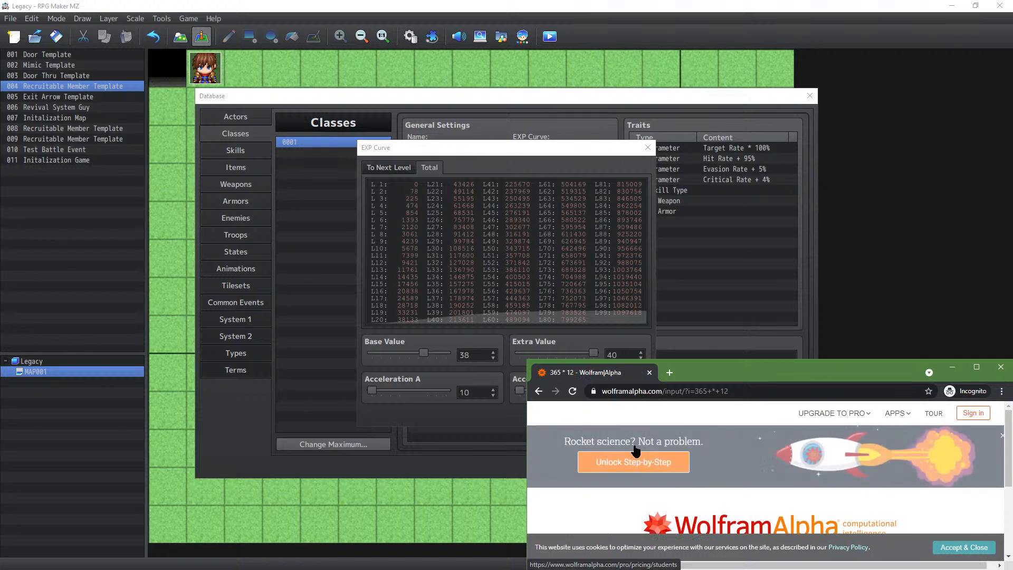
Step: Enlarge the WolframAlpha browser window beside the editor and look up "hour in year"
left_click_drag(757, 363, 743, 5)
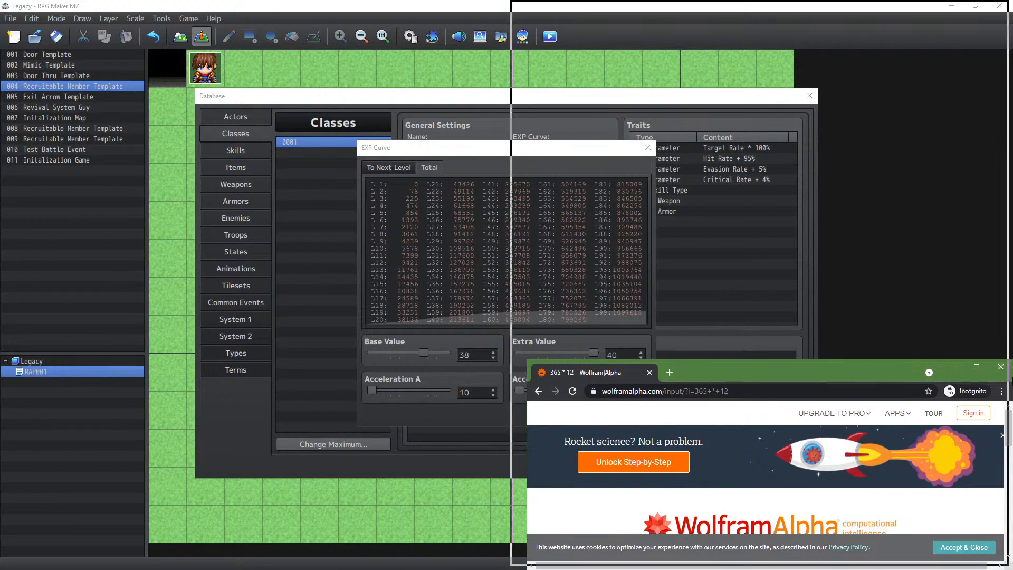
left_click_drag(1012, 379, 1012, 369)
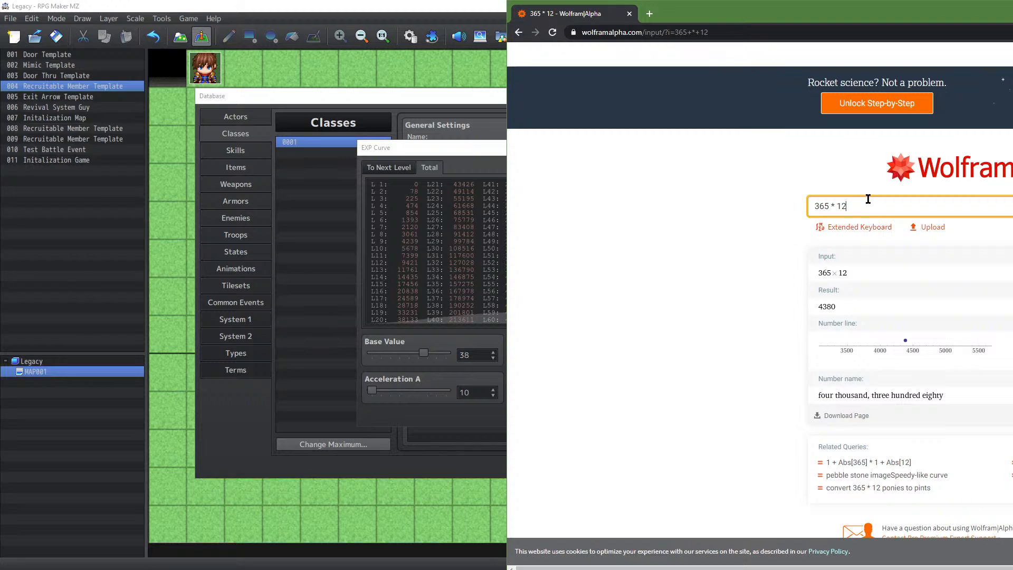
key("ctrl+a")
key("BackSpace")
type("hour ")
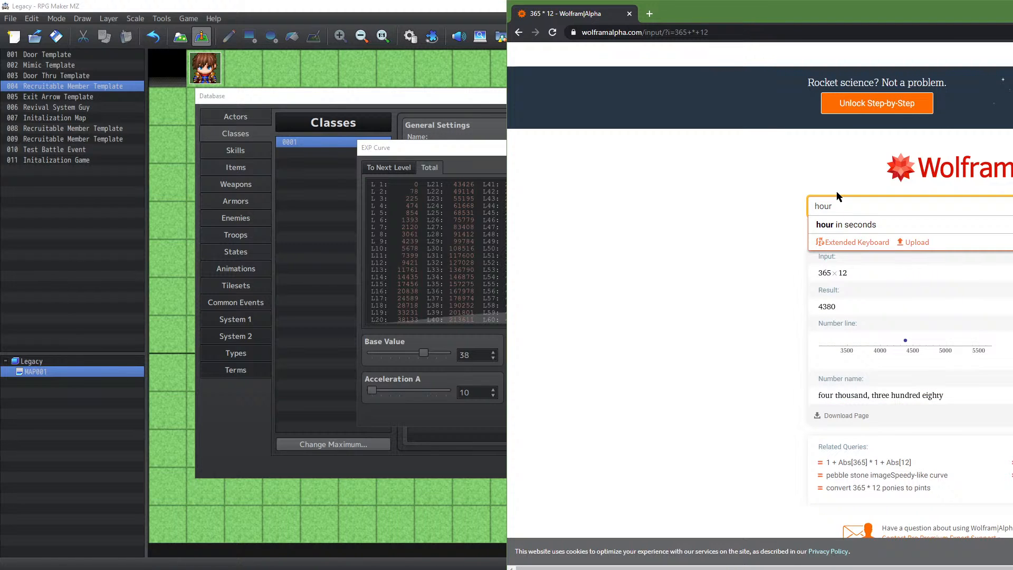
type("in year")
key("Return")
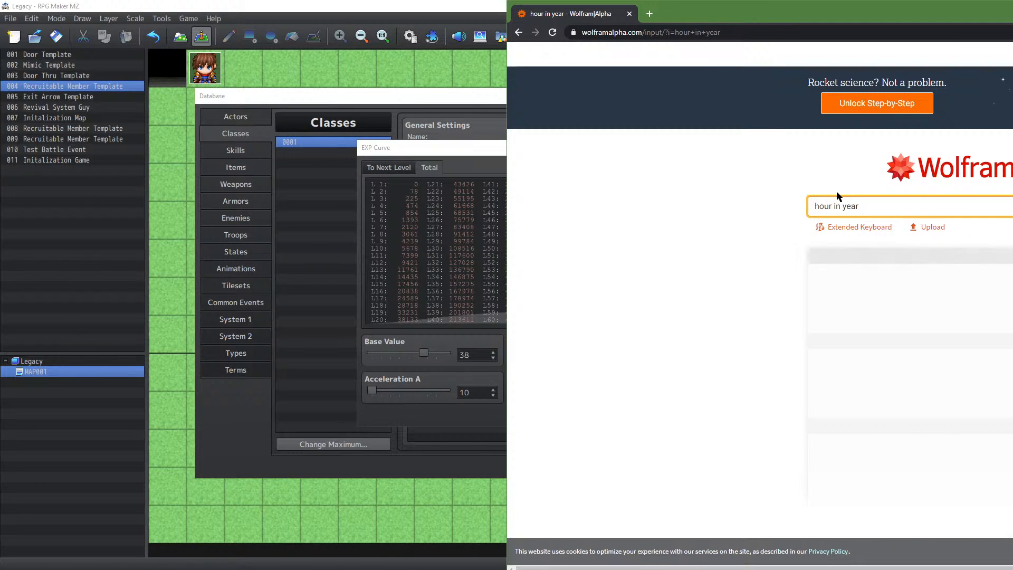
Step: Arrange the EXP Curve dialog beside the browser, scale the page to 90%, and examine the hour-to-year conversion result
left_click_drag(469, 148, 198, 123)
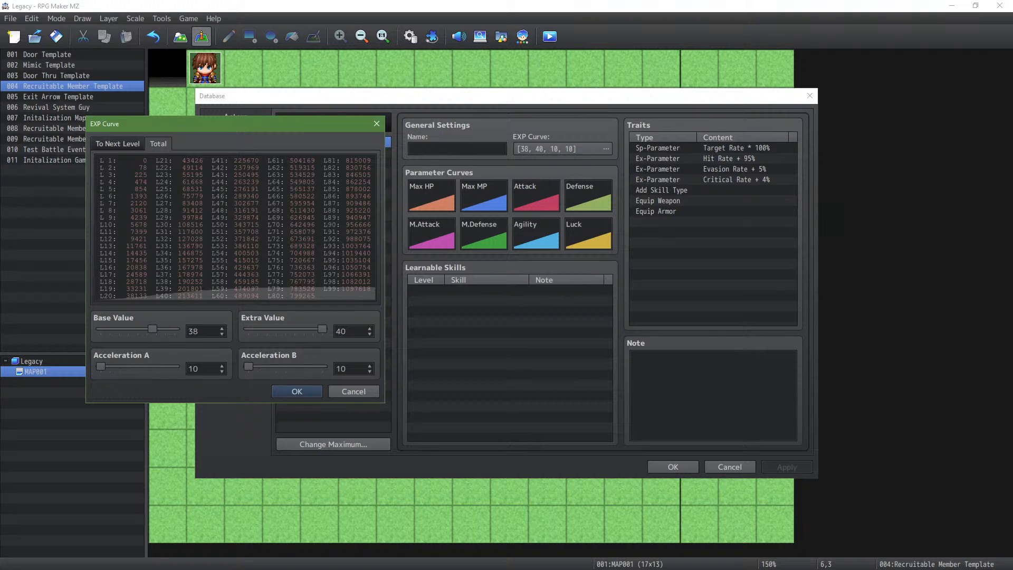
key("alt+Tab")
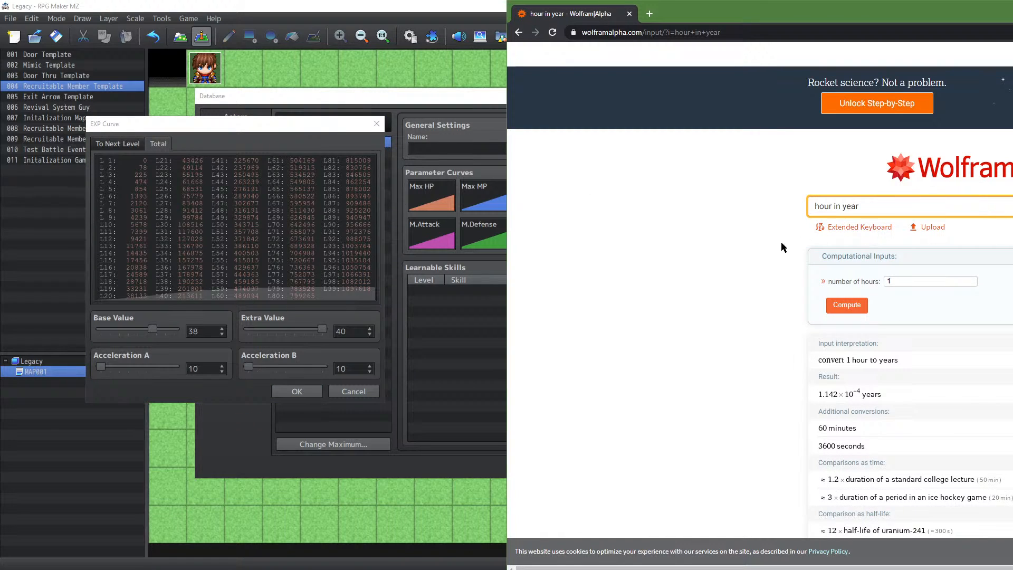
scroll(781, 241, "down", 3)
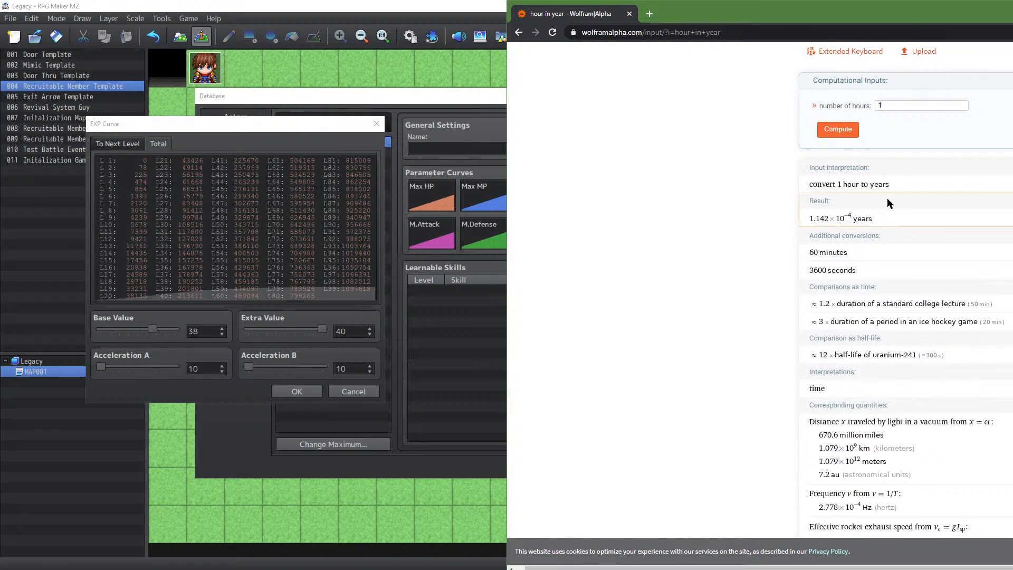
scroll(699, 208, "down", 3, "ctrl")
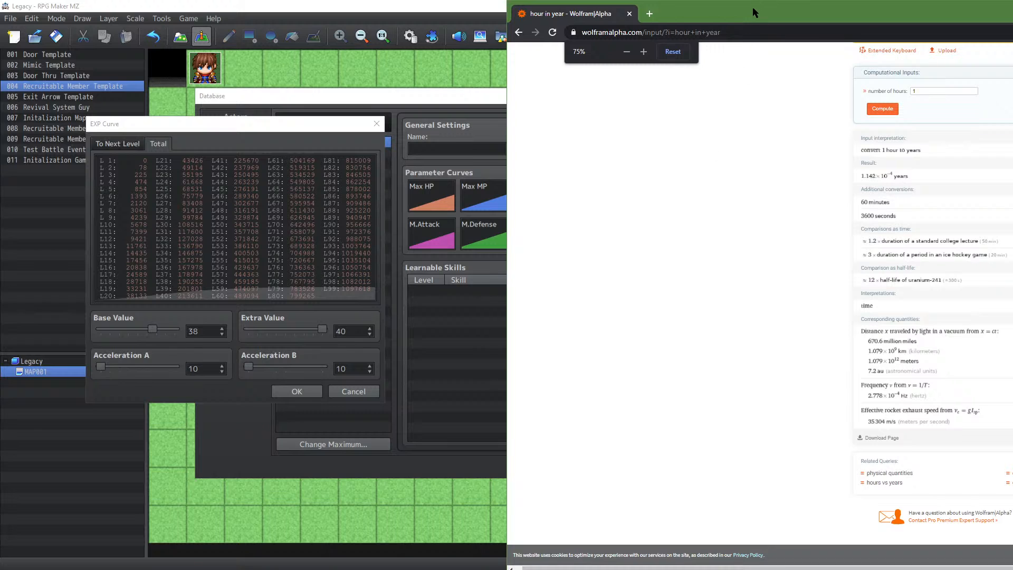
left_click_drag(752, 8, 1011, 107)
left_click(525, 190)
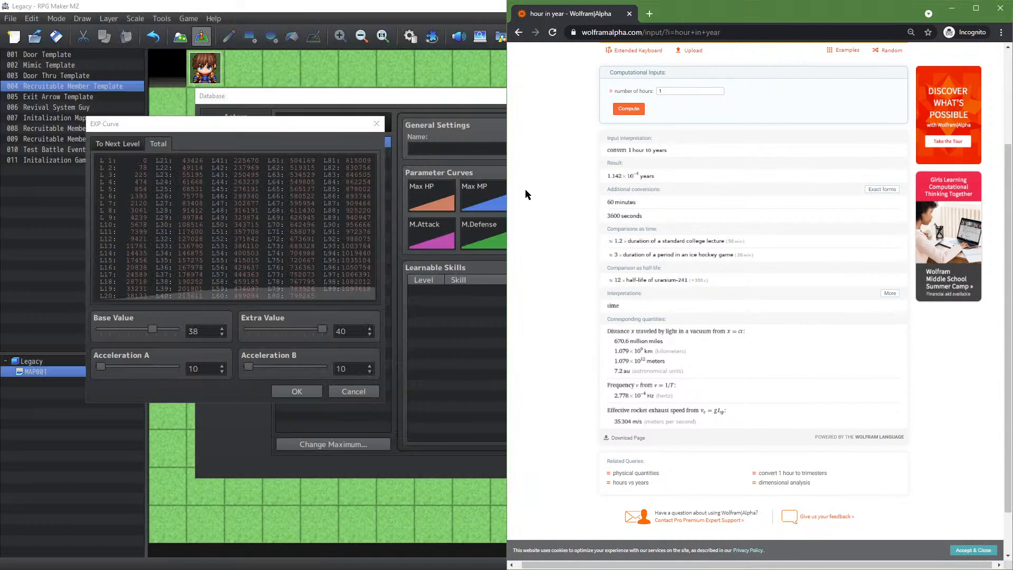
scroll(567, 189, "up", 2, "ctrl")
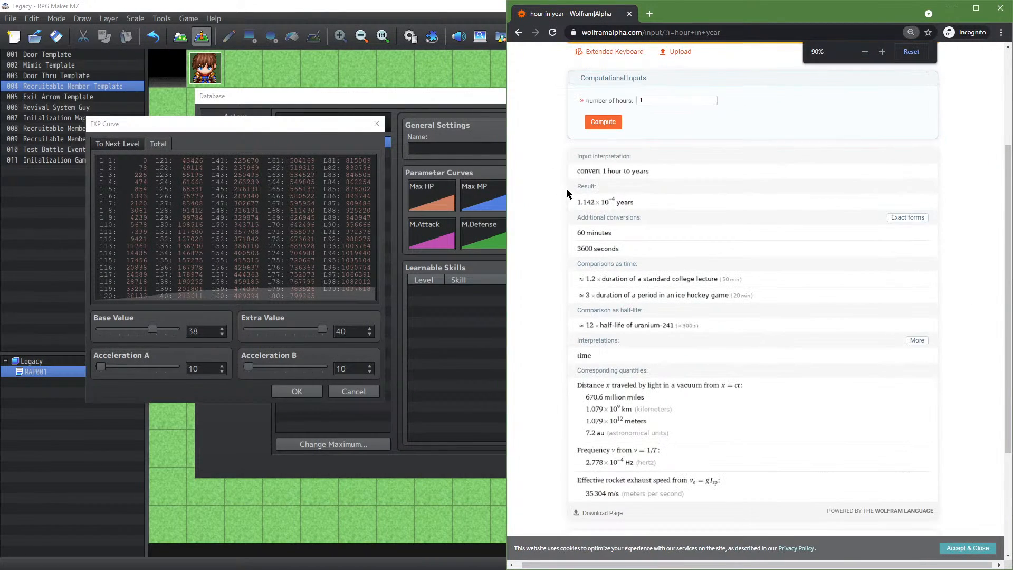
left_click(611, 204)
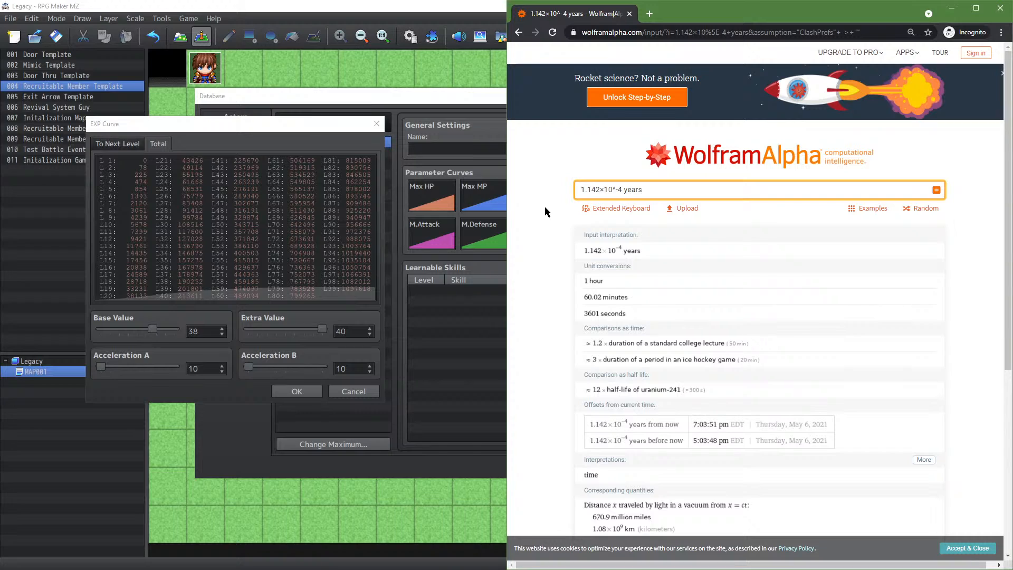
double_click(666, 188)
key("ctrl+a")
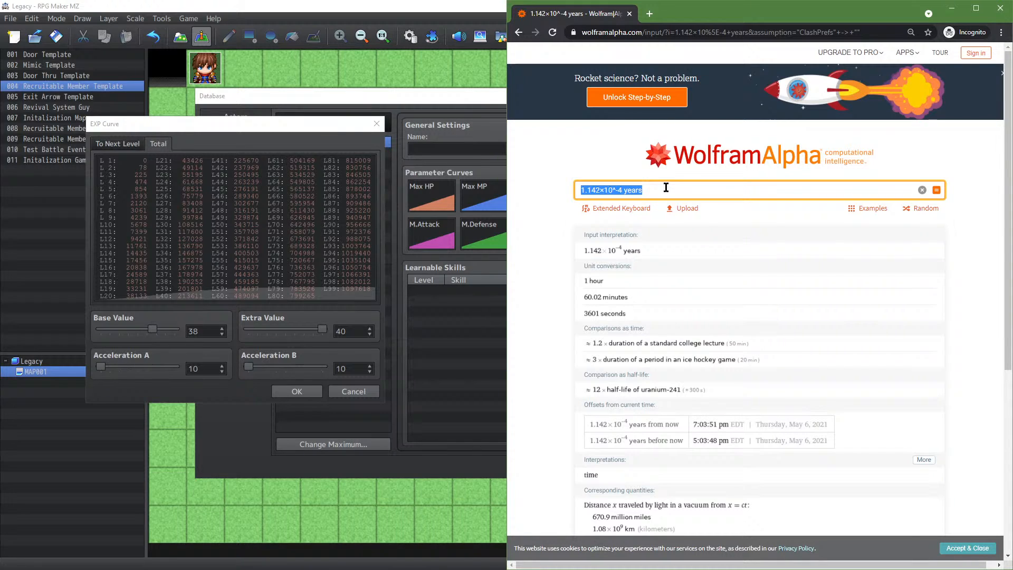
type("n")
key("BackSpace")
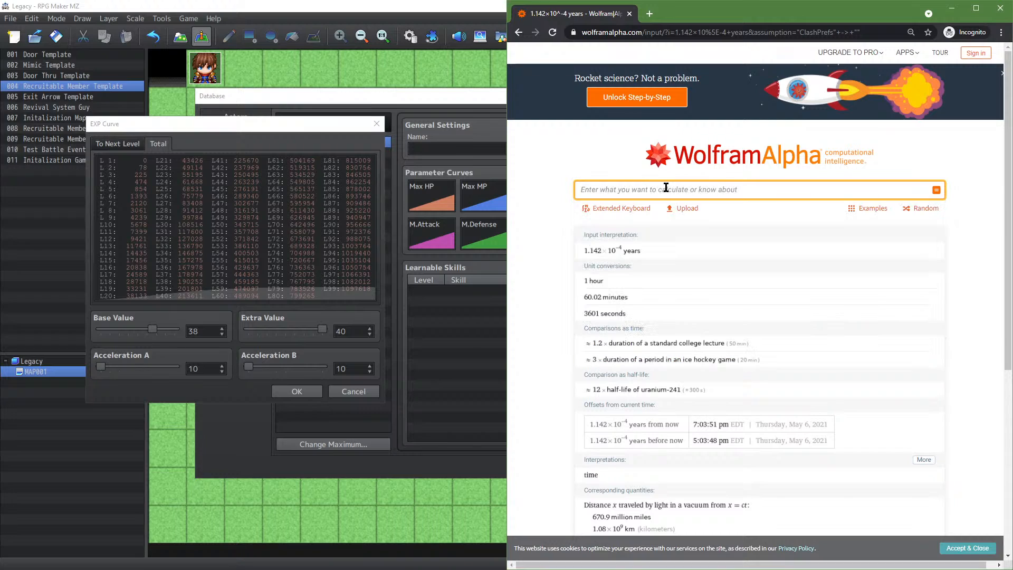
type("number in")
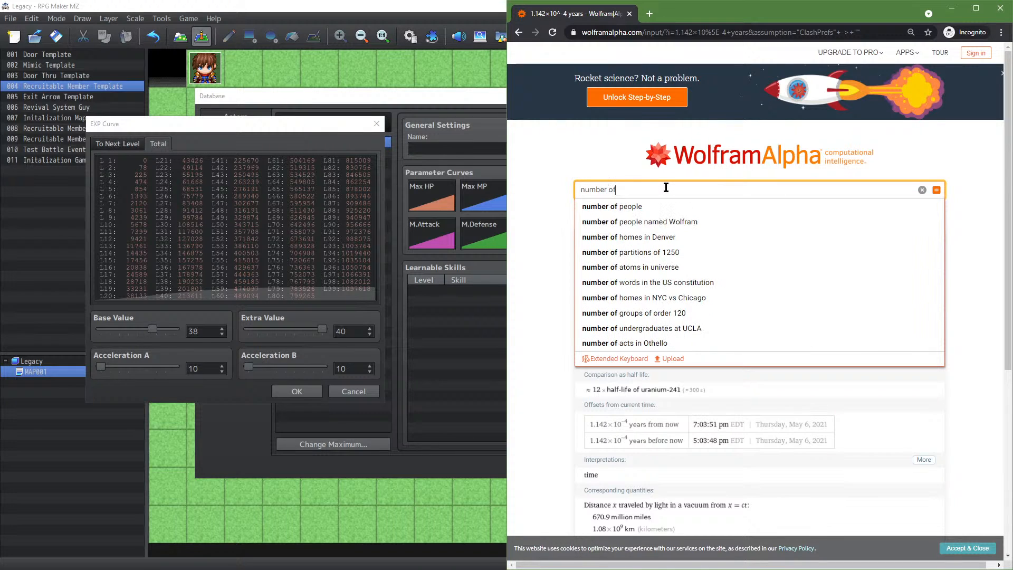
type(" a year *")
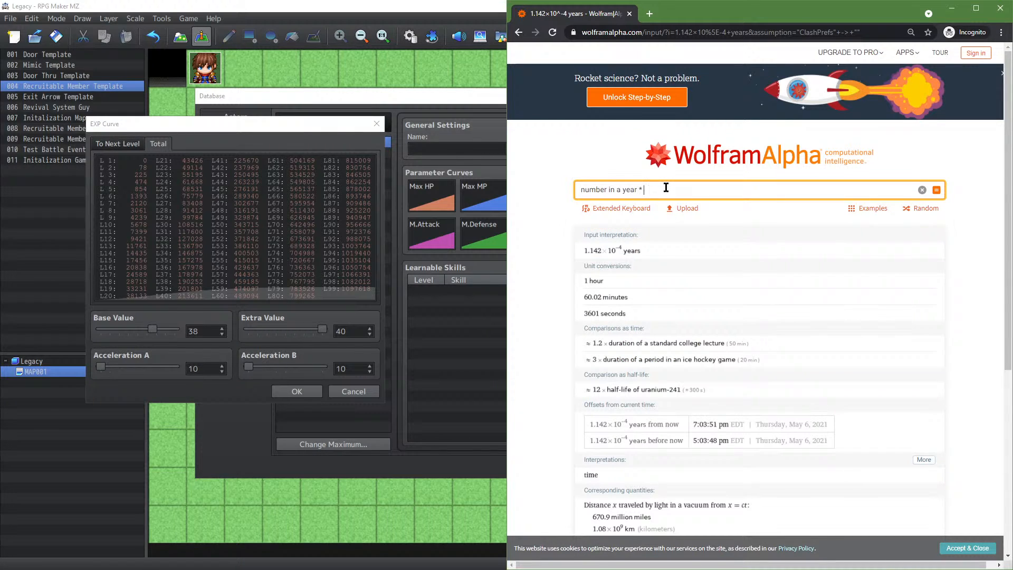
Step: Calculate "number of days in a year * 24" in WolframAlpha
key("ctrl+a")
type("number ")
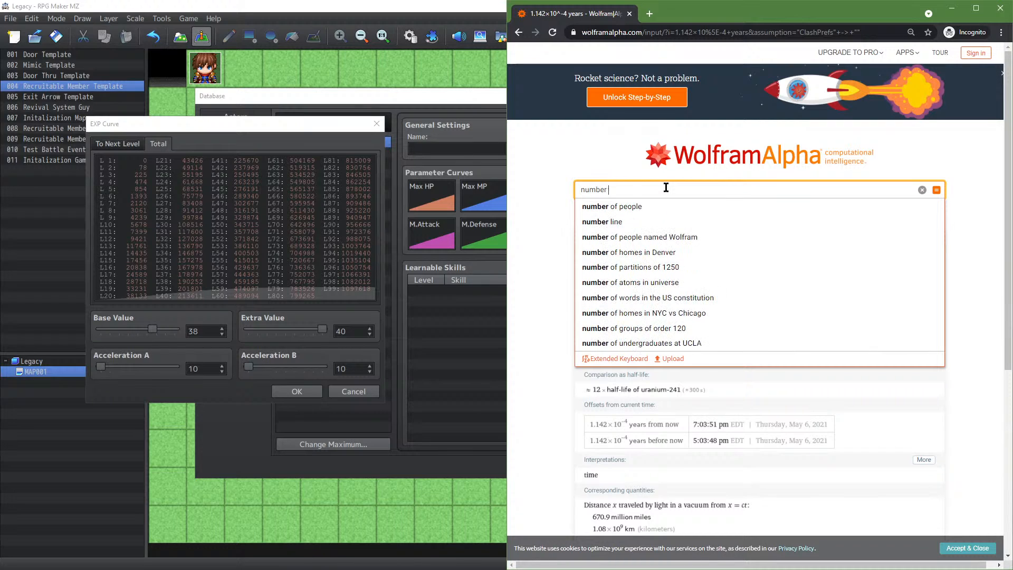
type("of days in a")
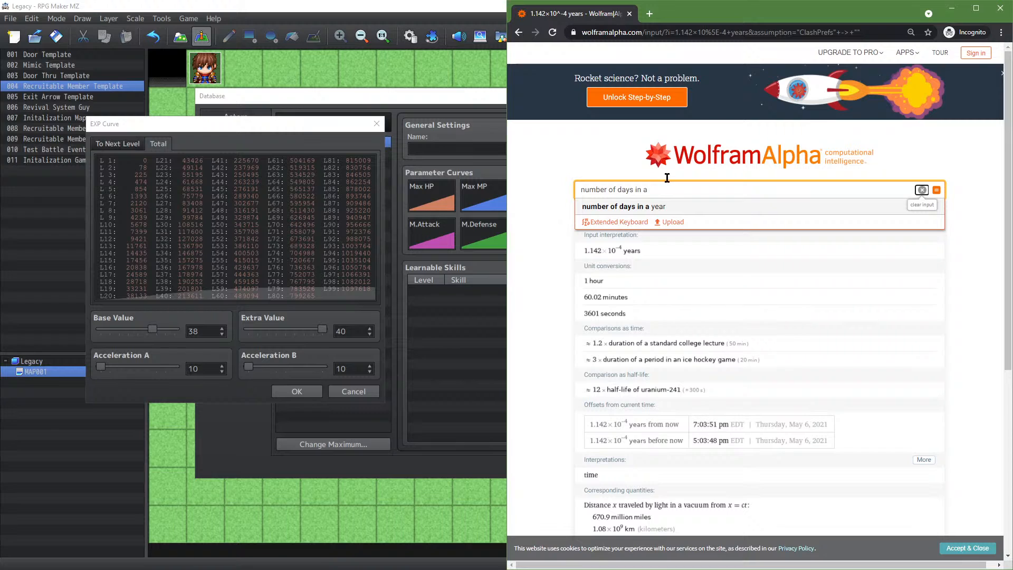
left_click(688, 206)
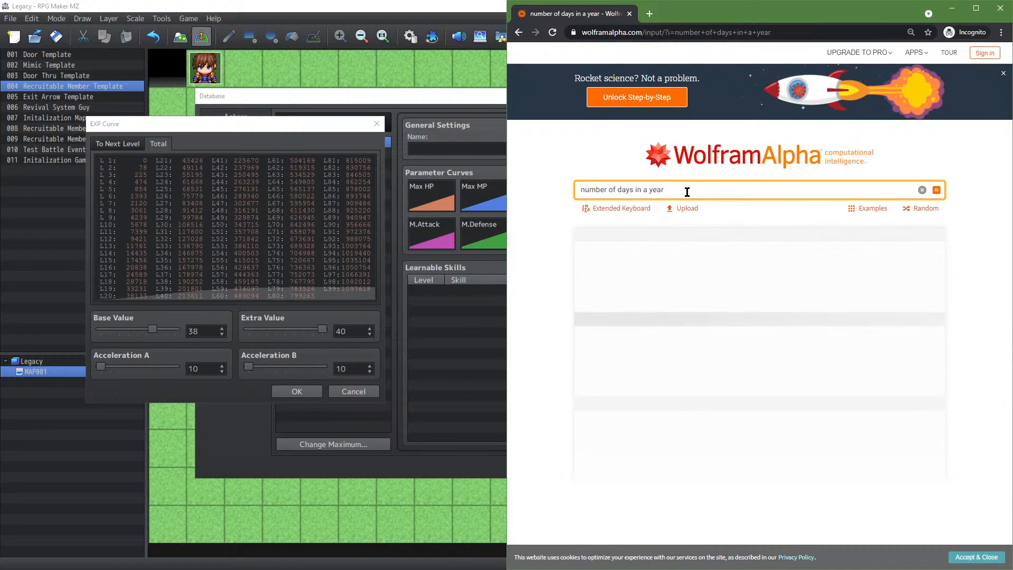
type("* 24")
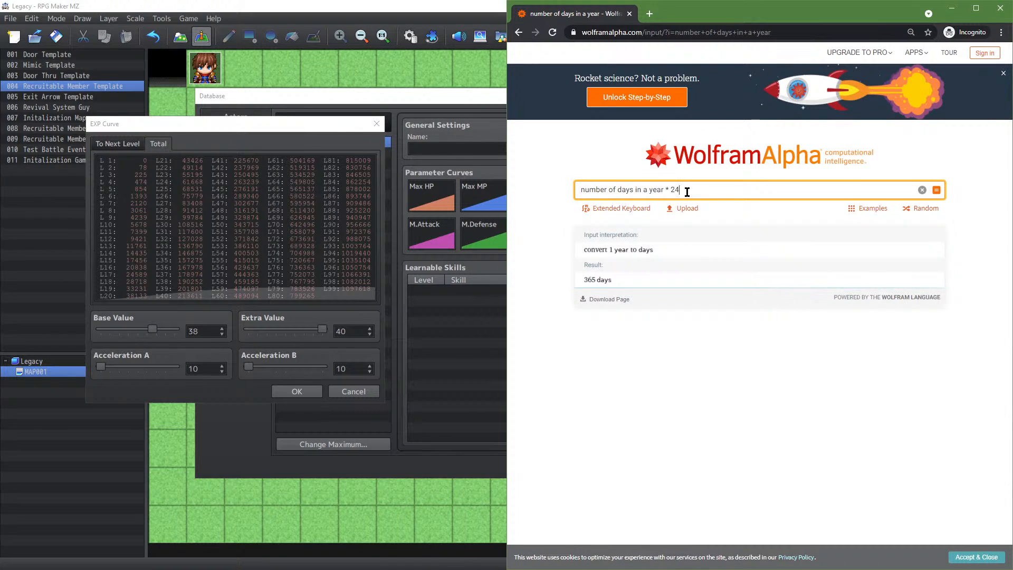
key("Return")
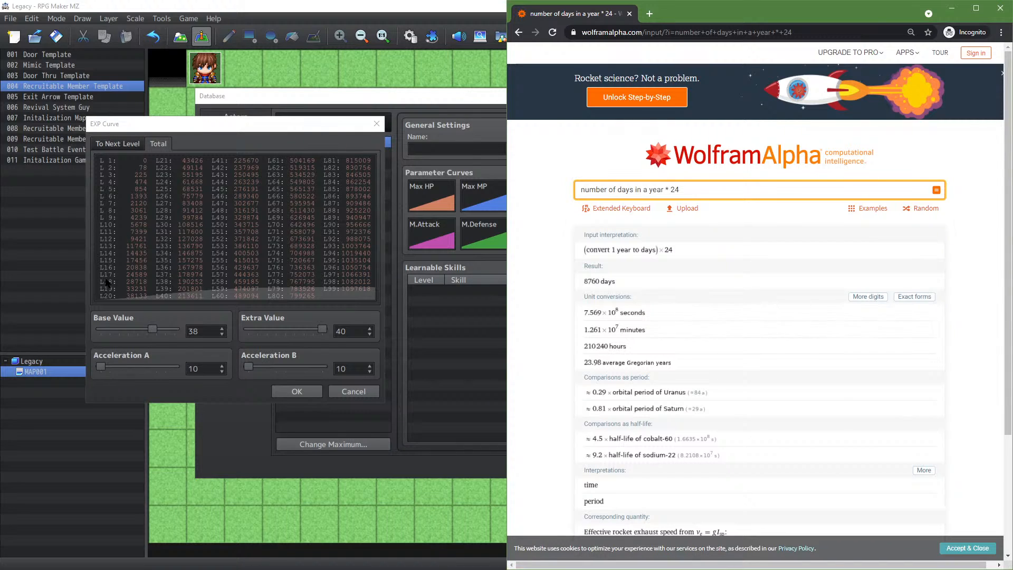
Step: Lower the EXP curve's Base Value to 10 and its Extra Value to 0
left_click_drag(154, 330, 71, 332)
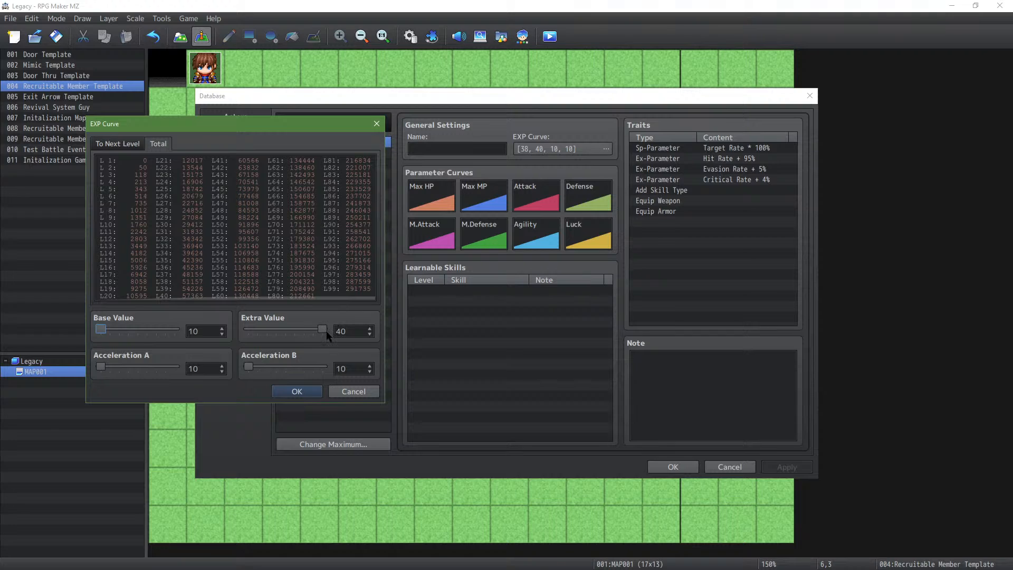
left_click_drag(322, 329, 59, 328)
Step: Switch to WolframAlpha and extend the calculation to "number of days in a year * 24 * 60"
key("alt+Tab")
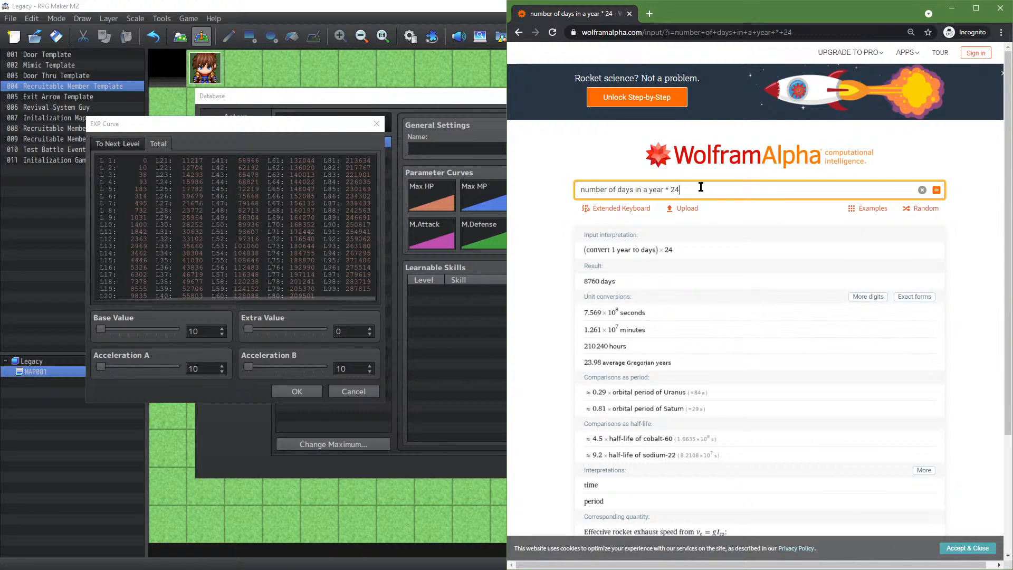
type("* 60")
key("Return")
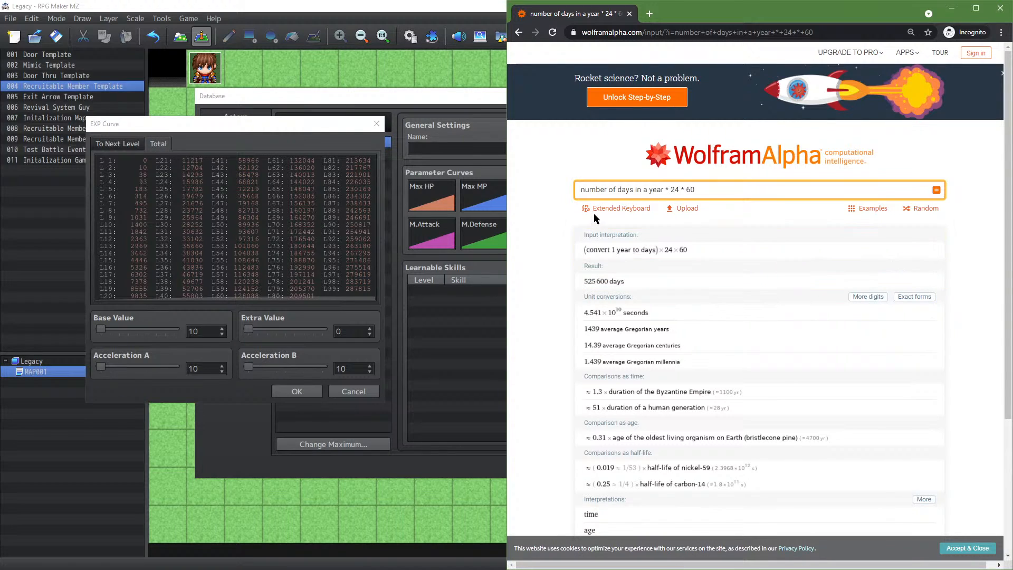
Step: Reuse the calculated number as a new WolframAlpha query for "525600 minutes"
left_click(603, 281)
left_click(620, 189)
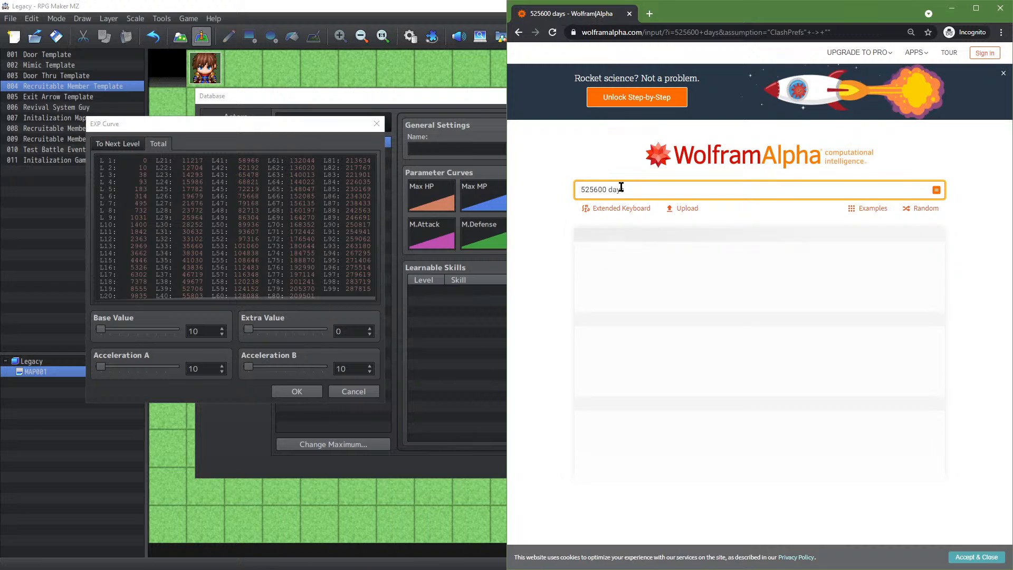
key("BackSpace")
key("BackSpace")
key("BackSpace")
key("BackSpace")
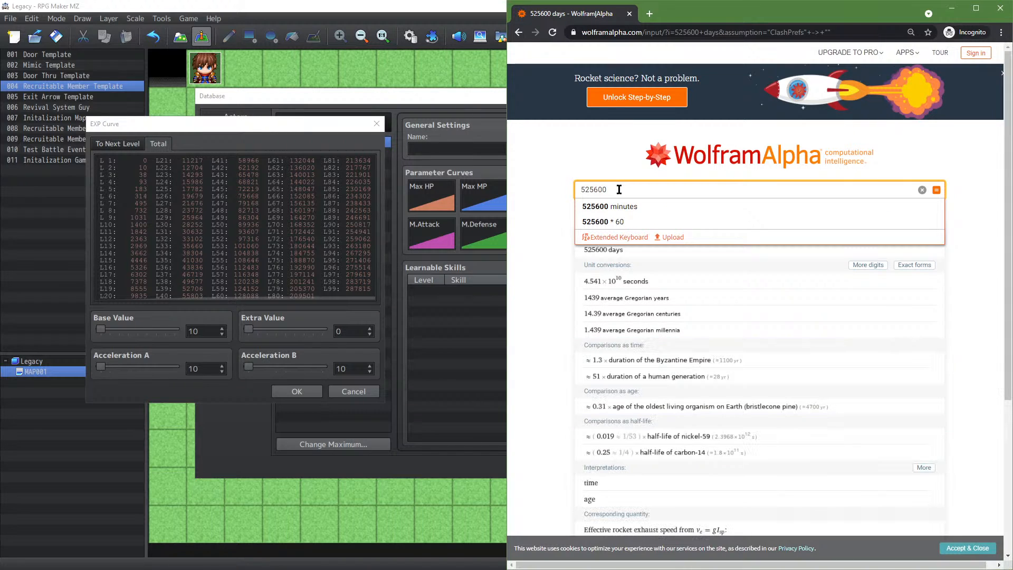
key("Down")
key("Return")
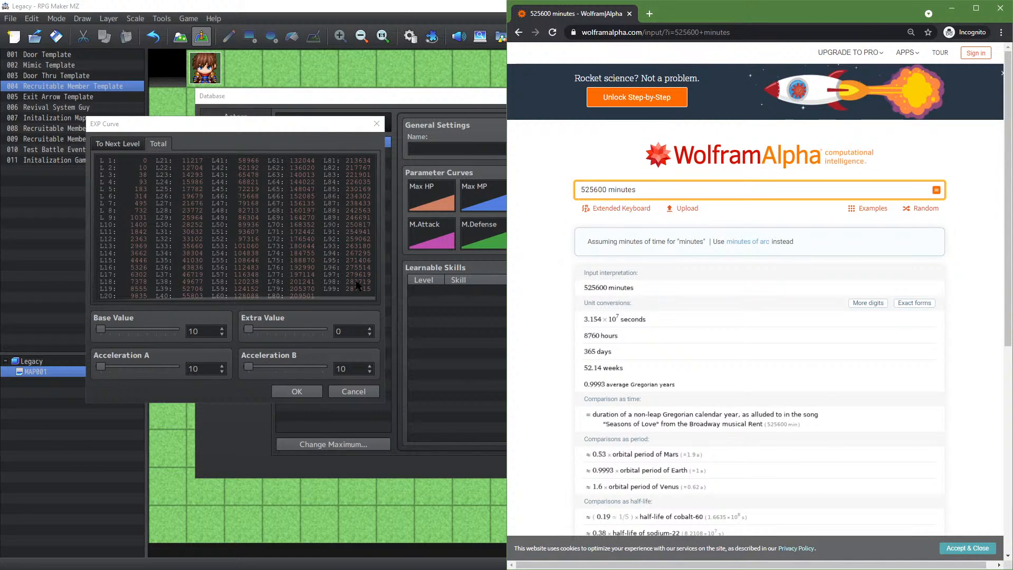
Step: Try Acceleration B at 50 in the EXP curve, restore it to 10, and raise the Extra Value to 40
left_click(247, 368)
left_click_drag(248, 367, 320, 367)
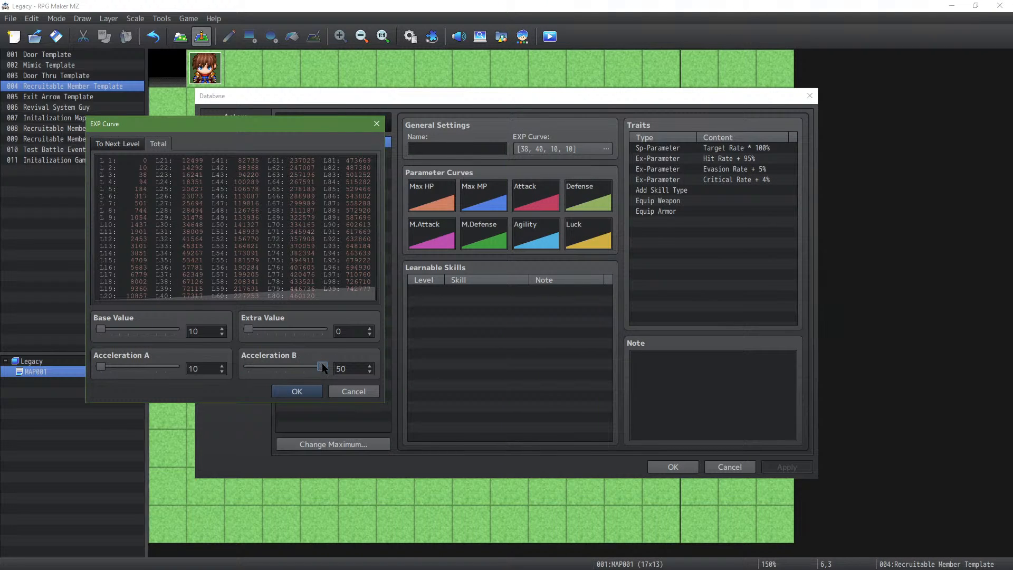
left_click_drag(109, 366, 193, 346)
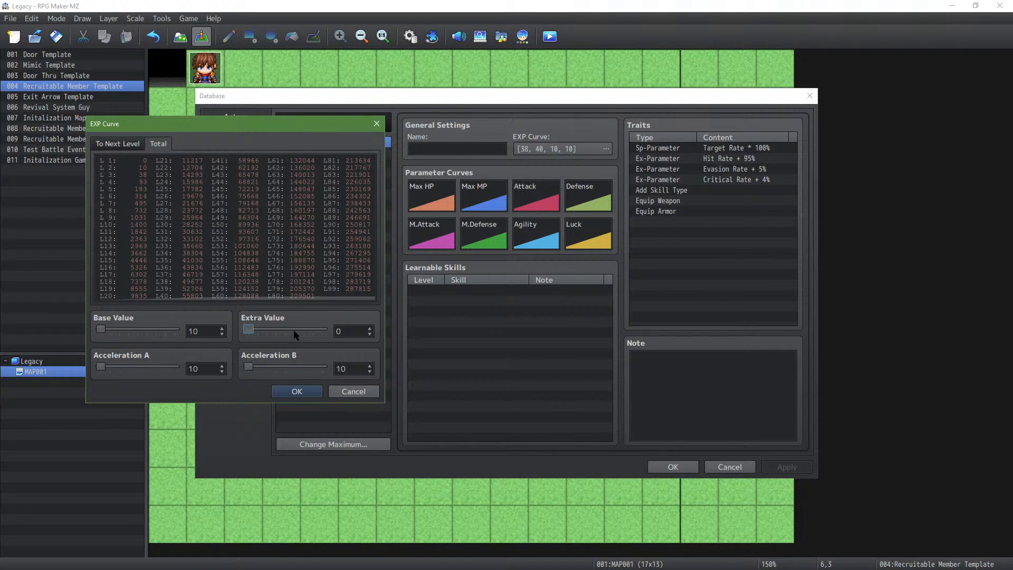
left_click_drag(248, 330, 323, 329)
Step: Check the 525600 minutes figure in WolframAlpha against the EXP curve and return to RPG Maker MZ
key("alt+Tab")
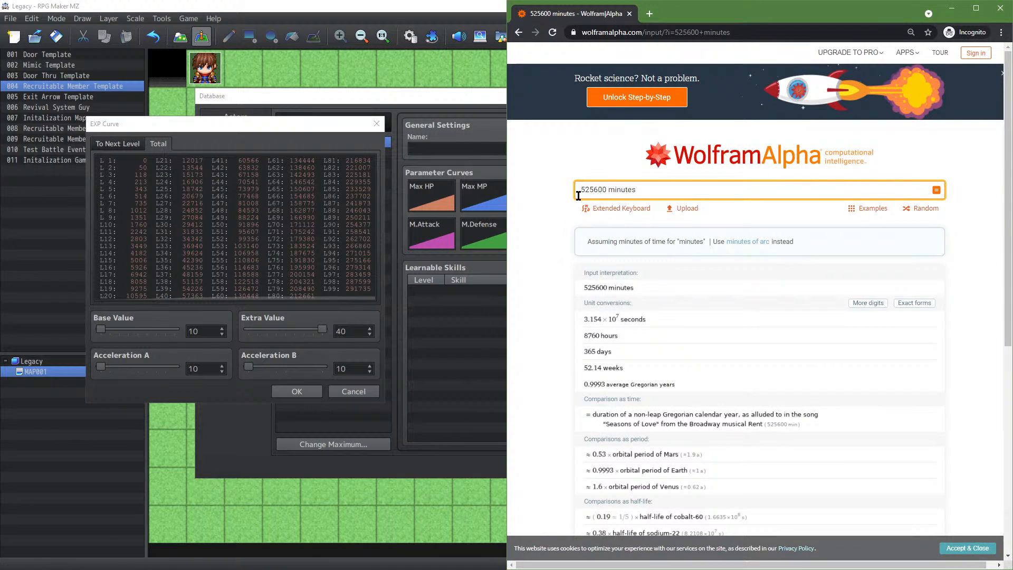
left_click_drag(580, 192, 602, 191)
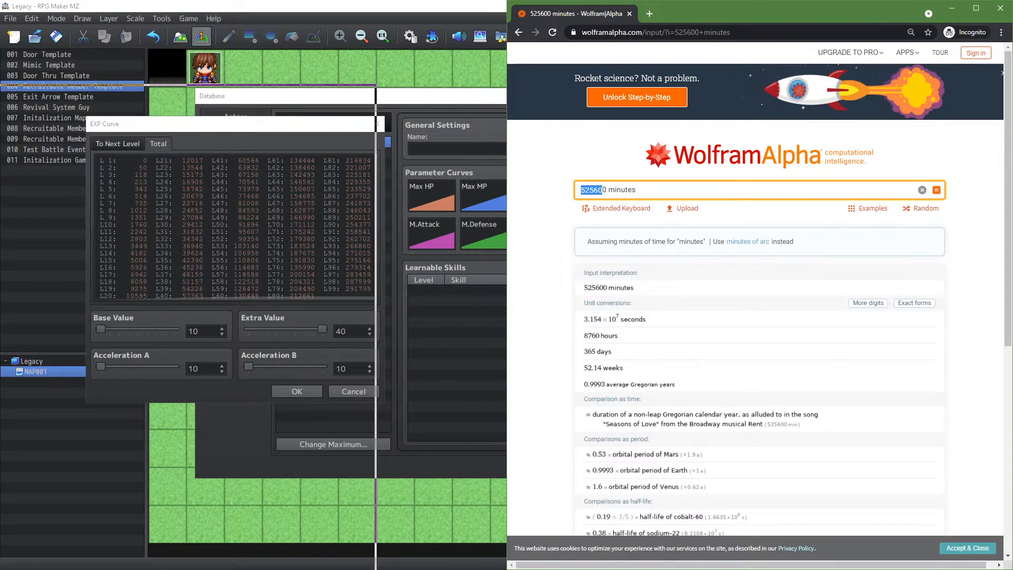
key("alt+Tab")
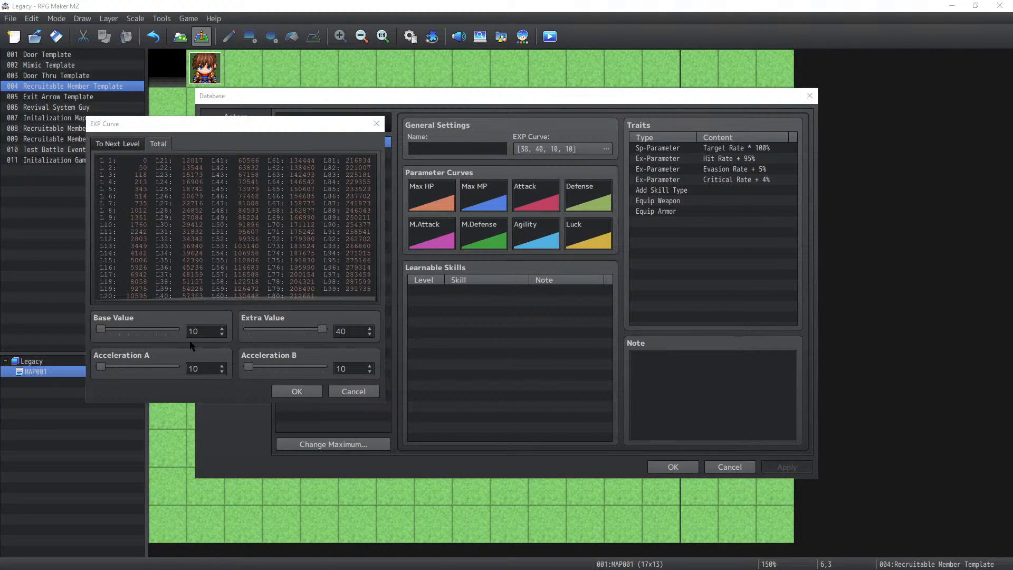
Step: Reset the EXP curve's Extra Value to 0 and adjust its Base Value to 18
left_click_drag(106, 327, 182, 333)
left_click_drag(324, 328, 94, 316)
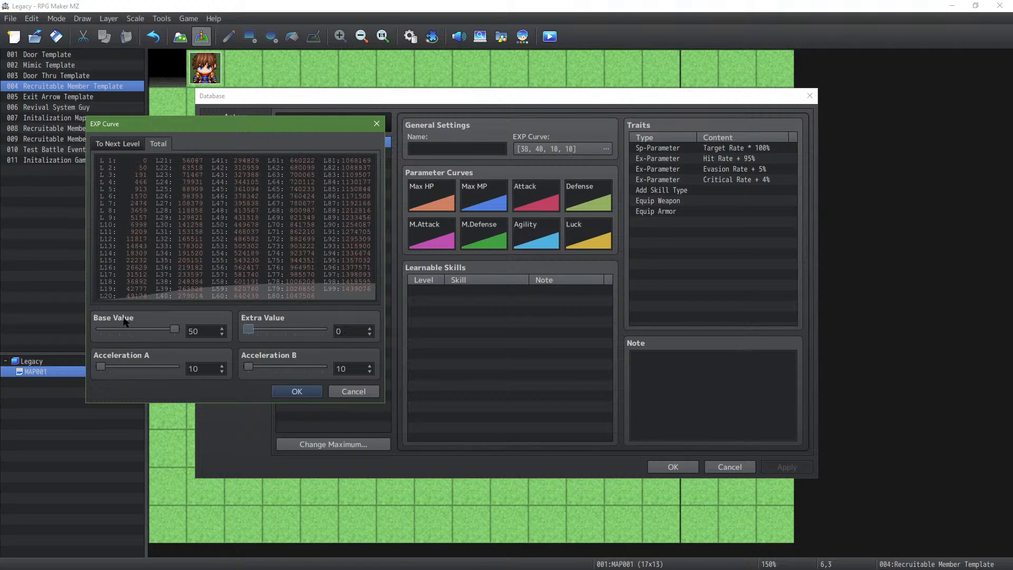
left_click_drag(174, 329, 116, 336)
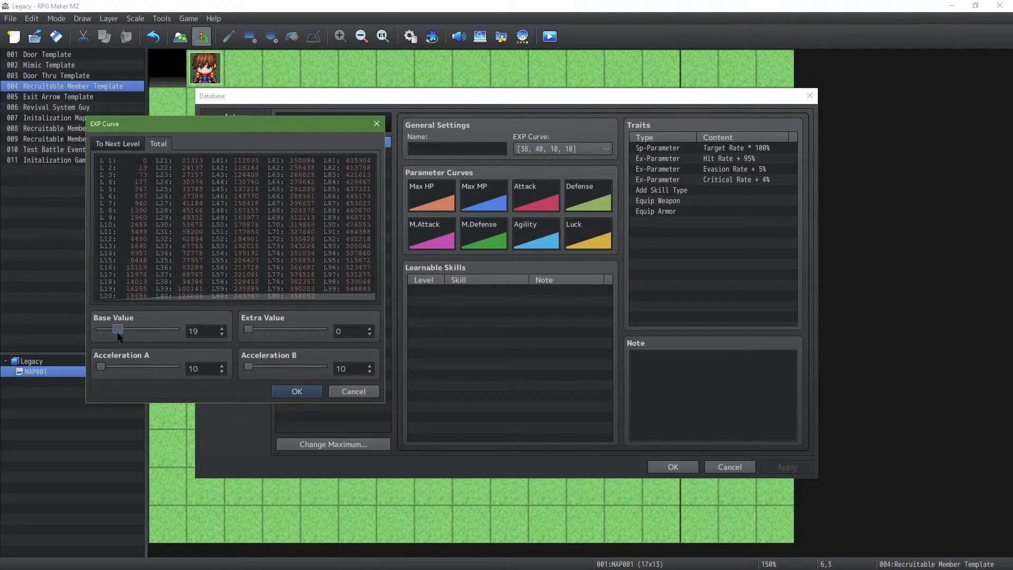
left_click(222, 334)
left_click(222, 334)
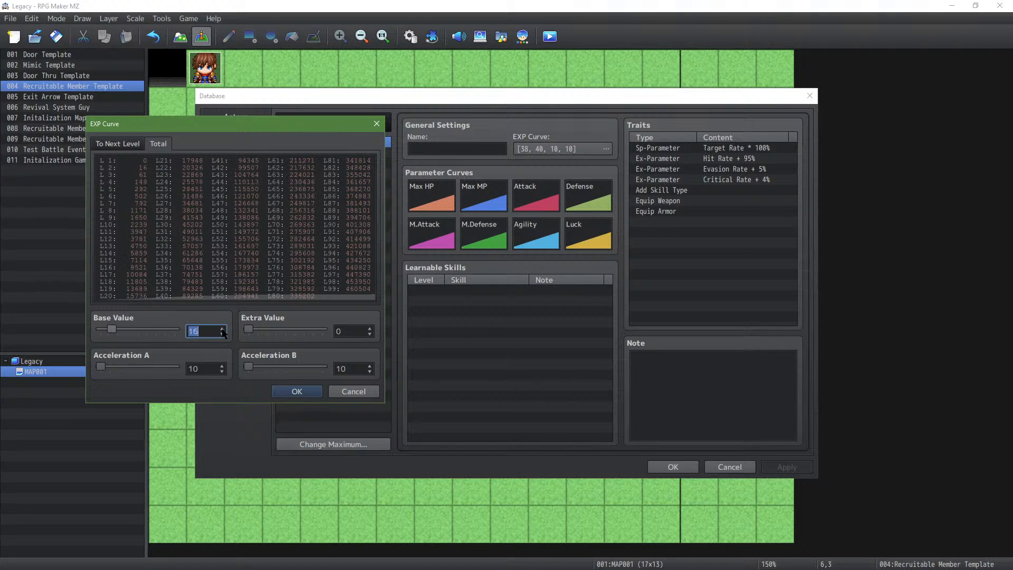
left_click(222, 328)
Step: Raise the EXP curve's Extra Value to 6
left_click(370, 327)
left_click(370, 328)
left_click(370, 327)
left_click(370, 328)
left_click(370, 328)
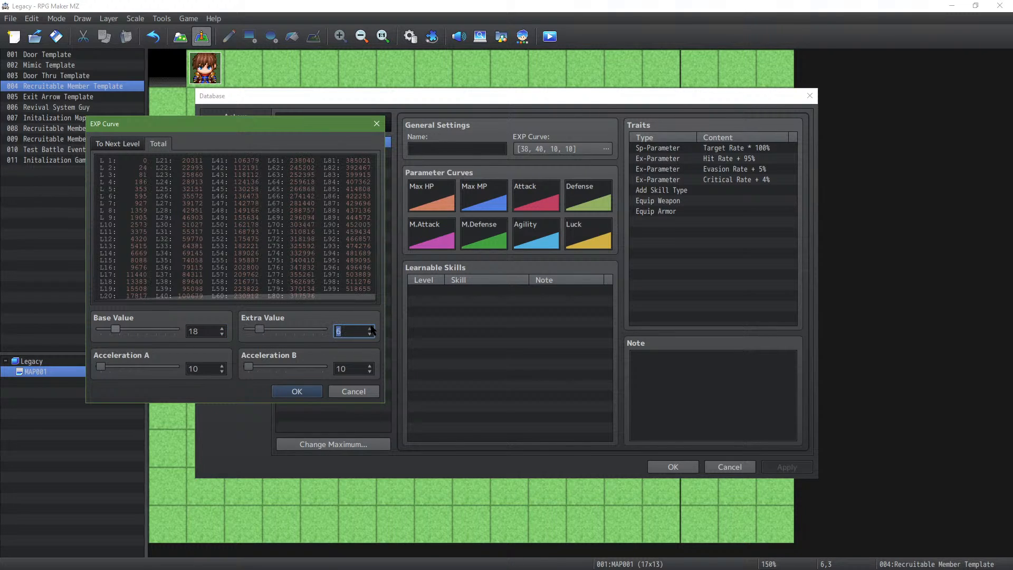
Step: Raise the EXP curve's Extra Value to 40
left_click(369, 328)
double_click(370, 328)
left_click(370, 328)
left_click(370, 328)
double_click(370, 328)
double_click(370, 328)
left_click(370, 328)
double_click(370, 328)
left_click(370, 328)
double_click(370, 328)
left_click(370, 328)
double_click(369, 328)
double_click(370, 328)
double_click(370, 328)
double_click(370, 328)
double_click(370, 328)
double_click(370, 328)
double_click(370, 328)
left_click(370, 327)
double_click(370, 328)
double_click(370, 328)
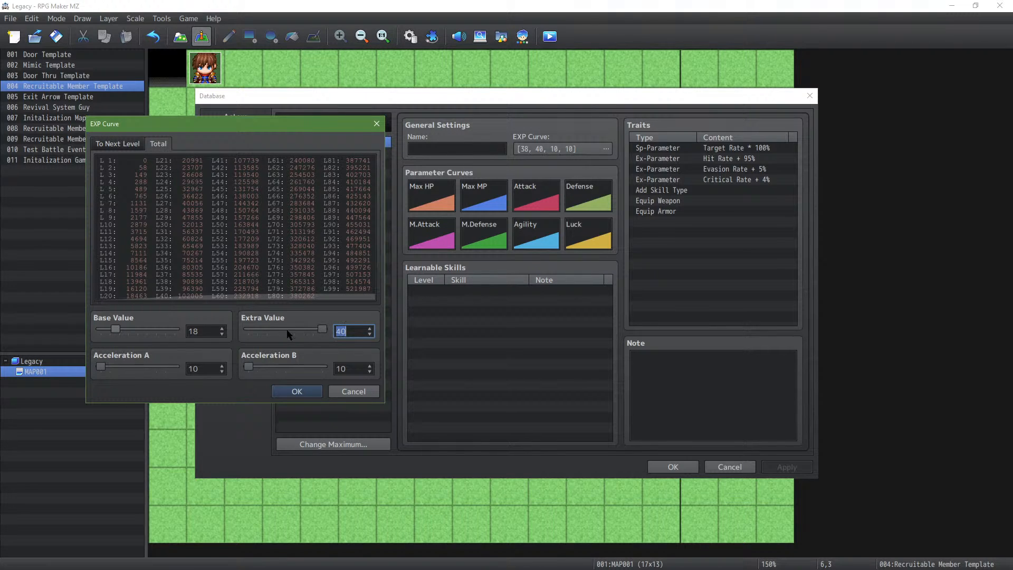
Step: Try Acceleration A at 11, lower the Extra Value to 0, and restore Acceleration A to 10
left_click(223, 367)
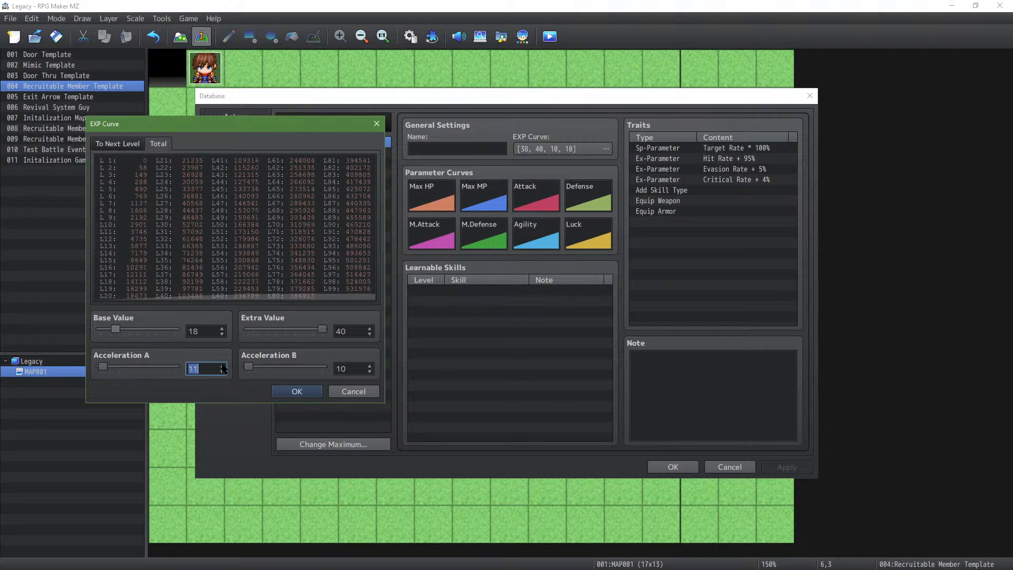
double_click(370, 334)
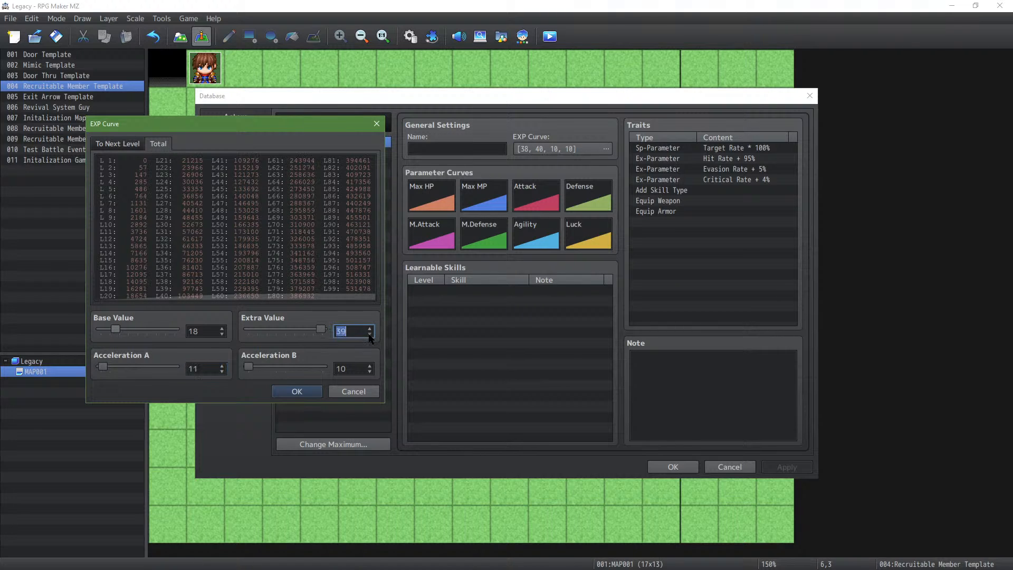
left_click(370, 335)
left_click_drag(369, 335, 370, 336)
left_click(222, 373)
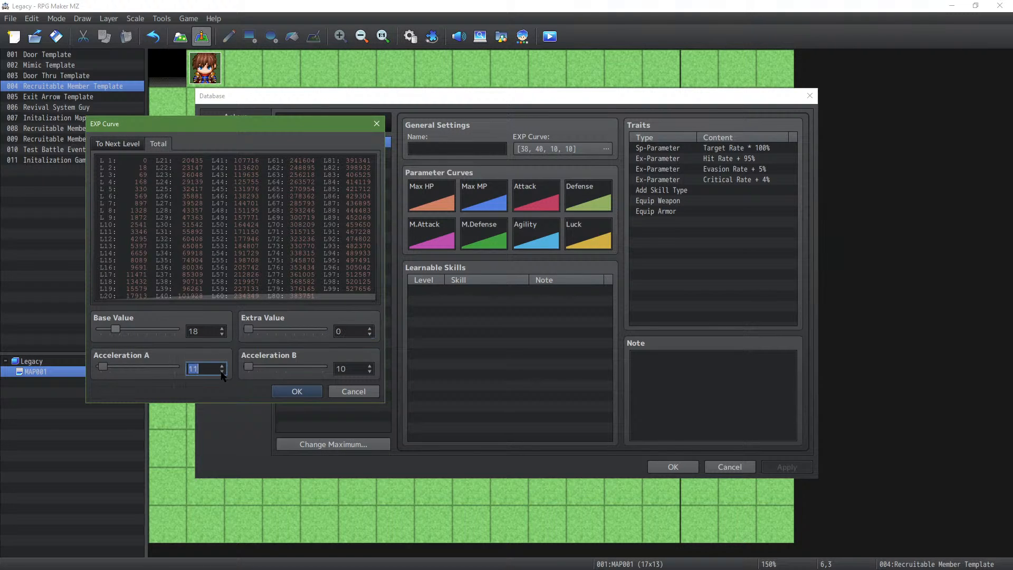
Step: Set the EXP curve's Acceleration B to 11 and its Base Value to 17
left_click(369, 365)
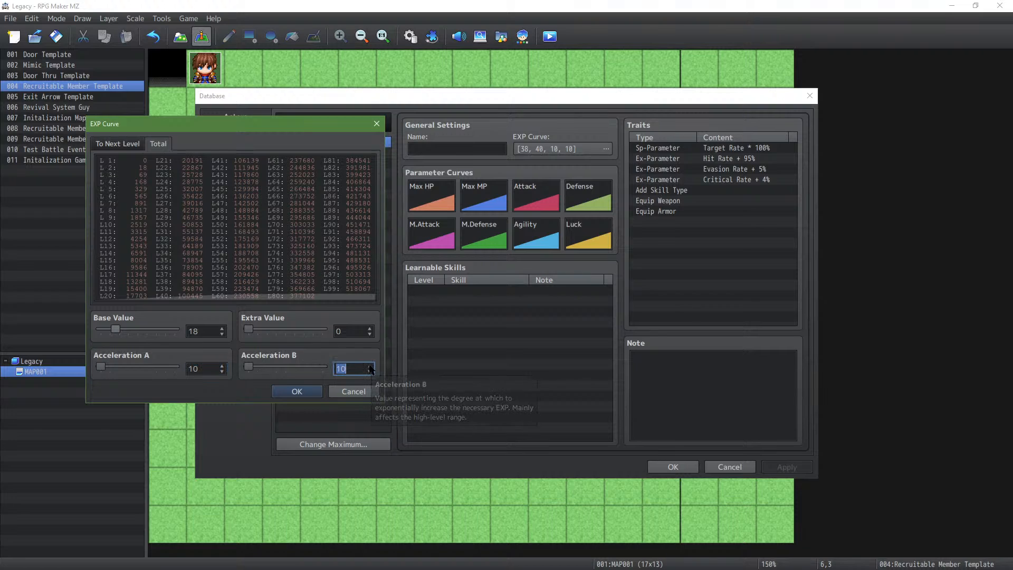
left_click(369, 334)
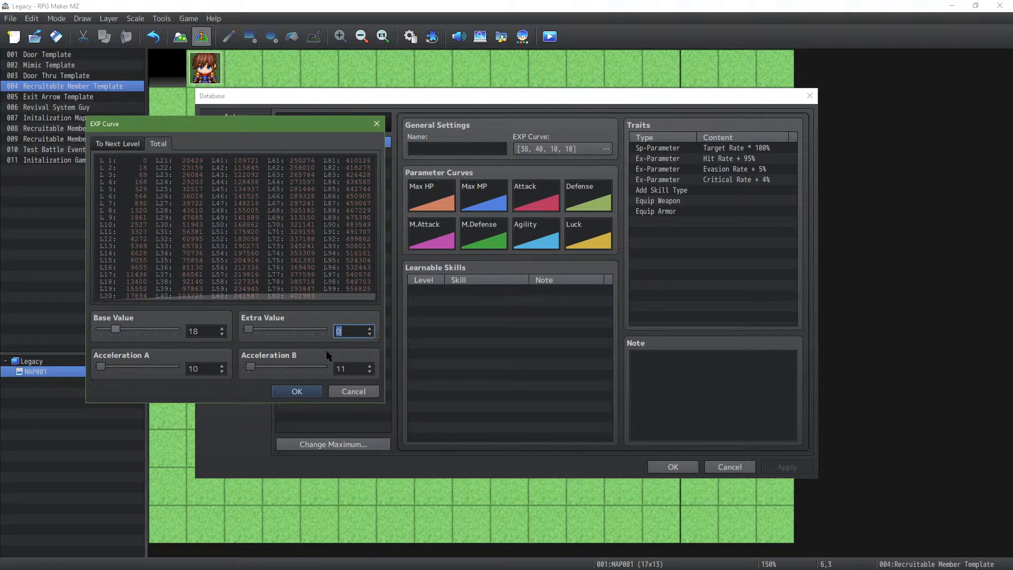
left_click(224, 370)
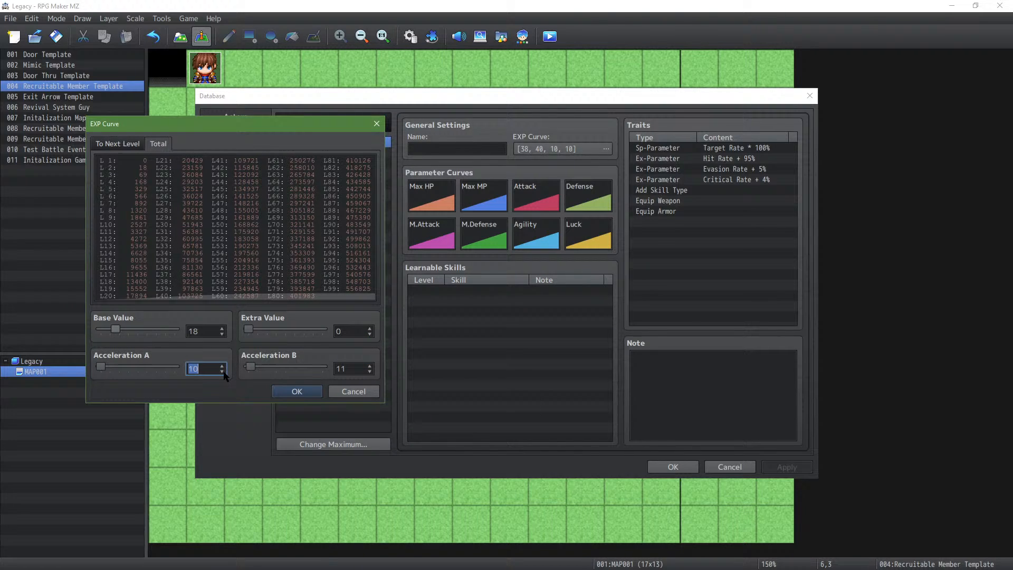
left_click(224, 336)
left_click(224, 336)
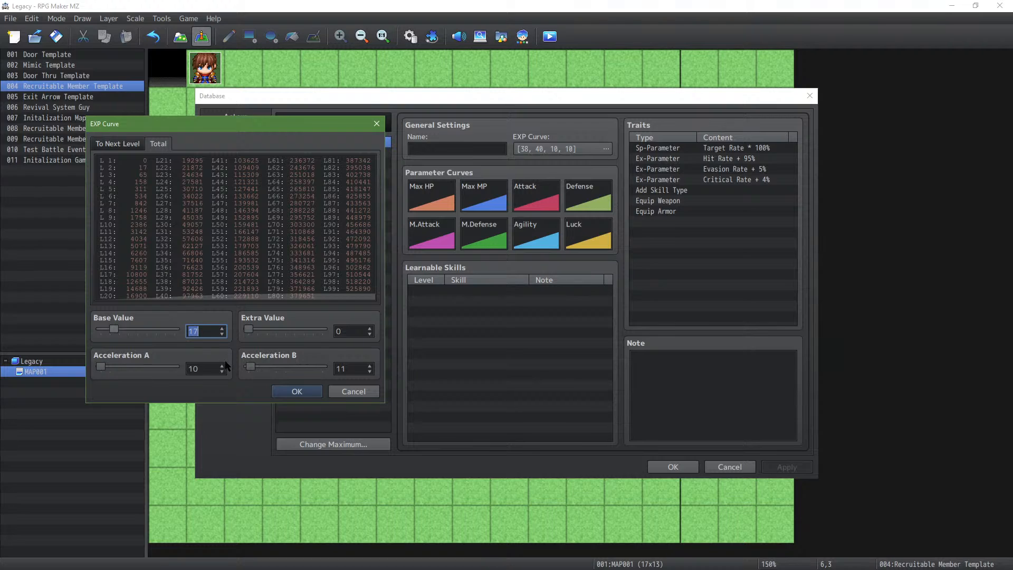
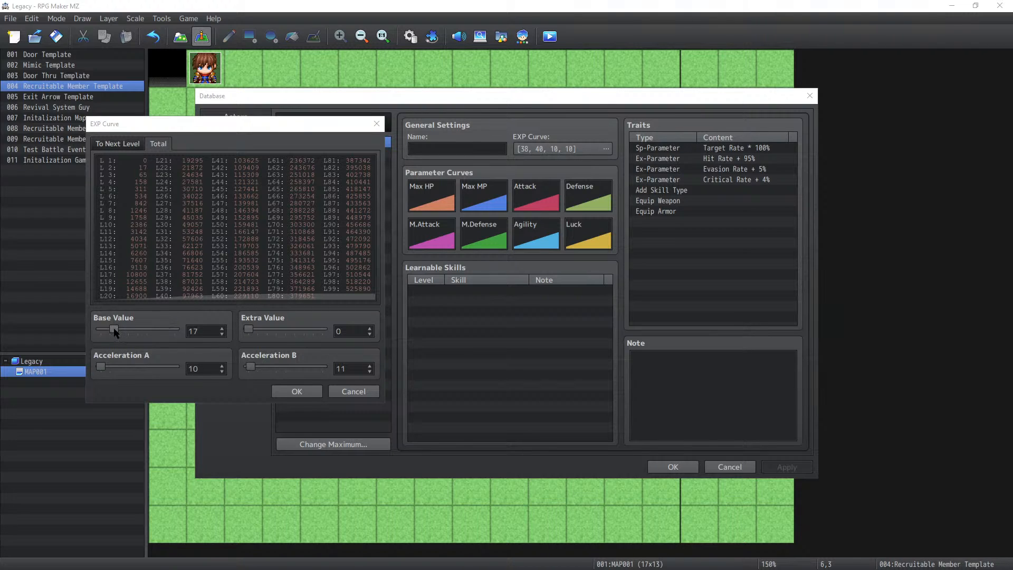
Step: Max out the EXP curve with Base Value 50, Extra Value 40, and both Acceleration A and B at 50
left_click_drag(114, 330, 121, 331)
left_click_drag(252, 335, 248, 343)
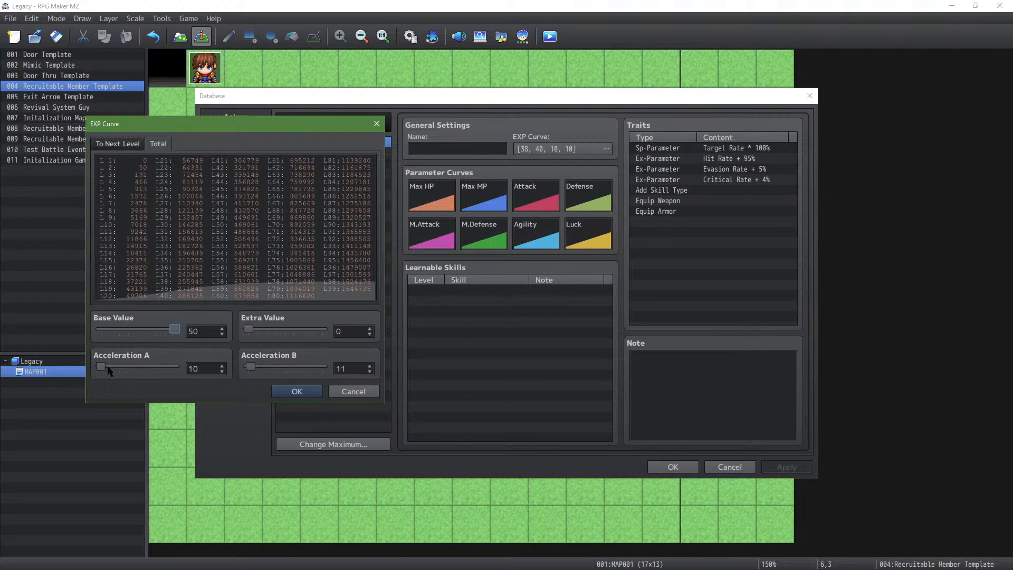
left_click_drag(103, 367, 323, 367)
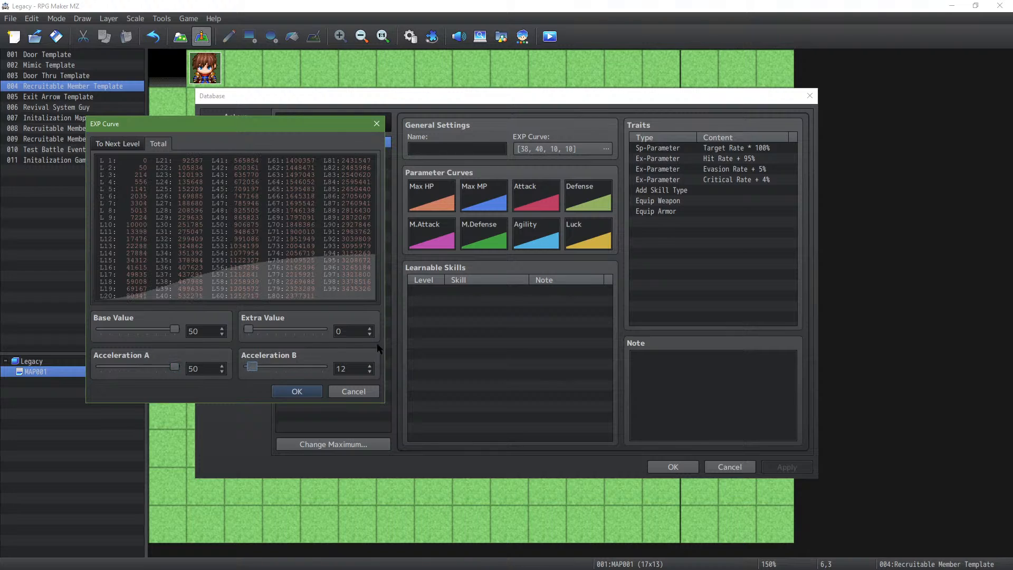
left_click_drag(249, 329, 370, 331)
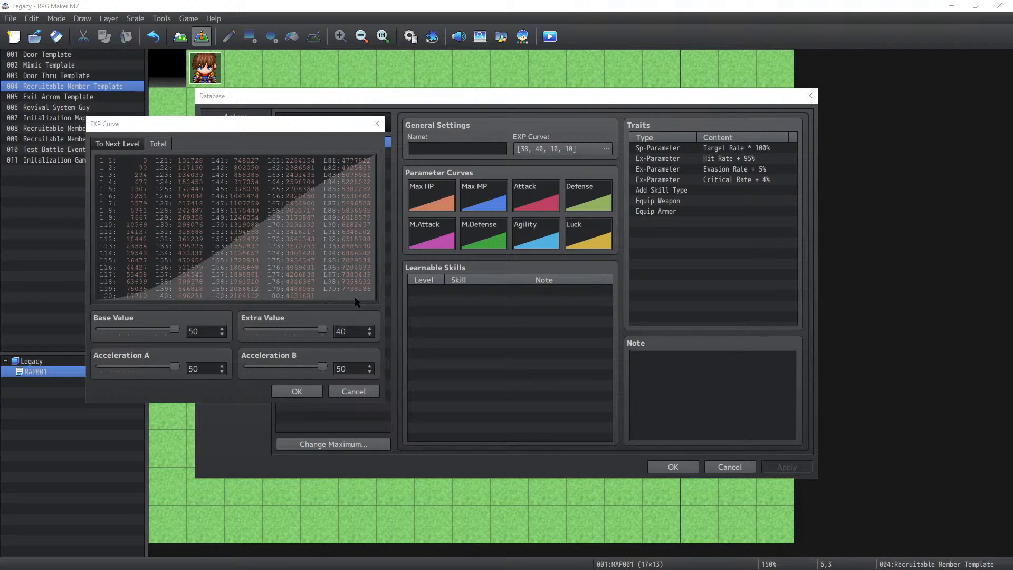
Step: Lower the Extra Value to 0 and Acceleration B to 10, trying Base Value 10 before returning it to 50
left_click_drag(177, 331, 99, 332)
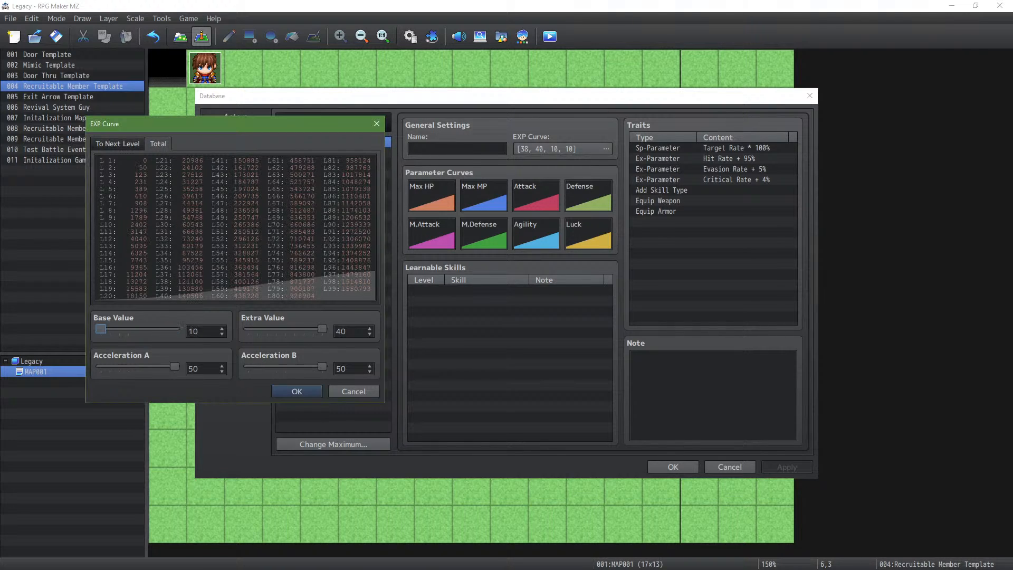
left_click_drag(324, 331, 119, 350)
left_click_drag(324, 369, 211, 373)
left_click_drag(98, 334, 230, 333)
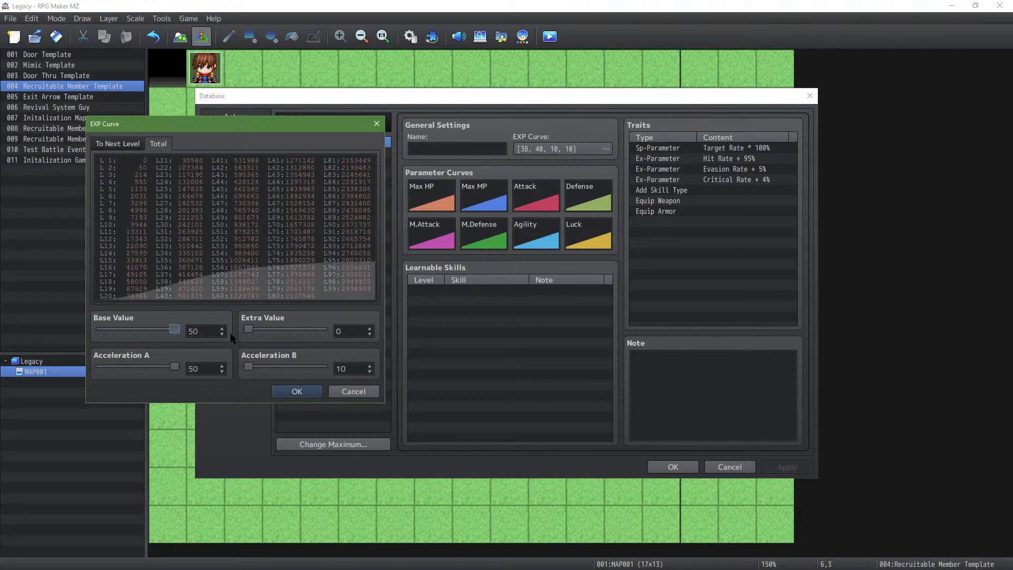
Step: Set the EXP curve's Extra Value to 40 and raise Acceleration B to 23
left_click(249, 330)
key("End")
left_click(175, 366)
left_click(369, 366)
left_click(370, 366)
left_click(369, 365)
left_click(369, 365)
left_click(369, 366)
left_click(370, 366)
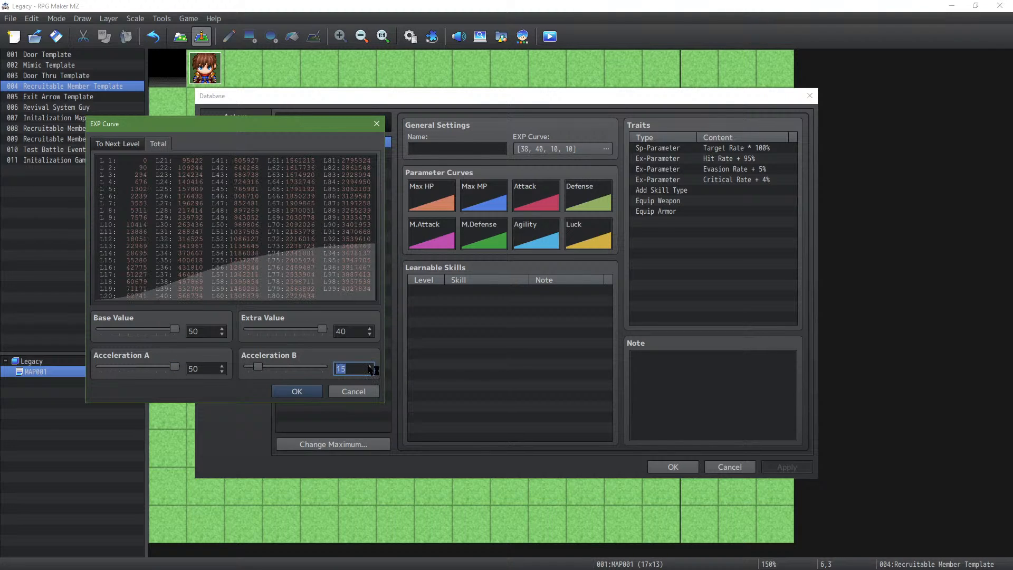
left_click(370, 366)
left_click(369, 365)
left_click(369, 365)
left_click(370, 366)
left_click(369, 366)
left_click(370, 366)
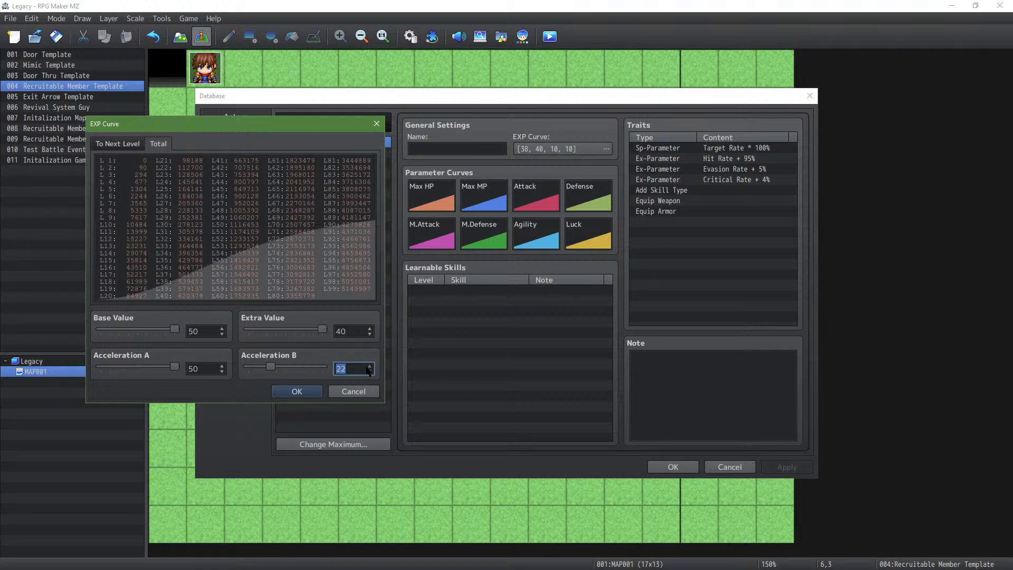
left_click(369, 367)
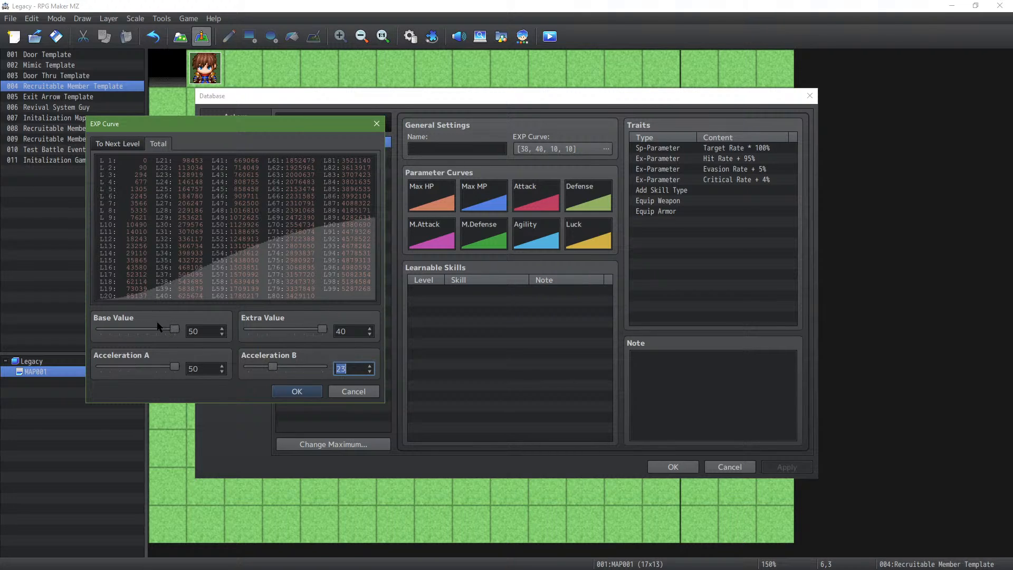
Step: Try Acceleration A at 49, restore it to 50, and lower the Extra Value to 0
left_click(222, 372)
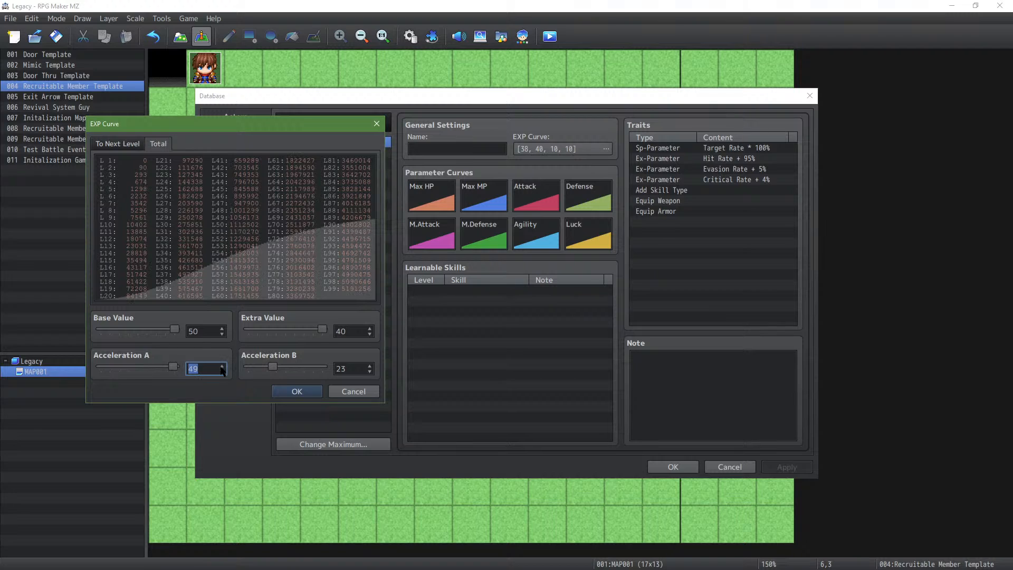
left_click(222, 366)
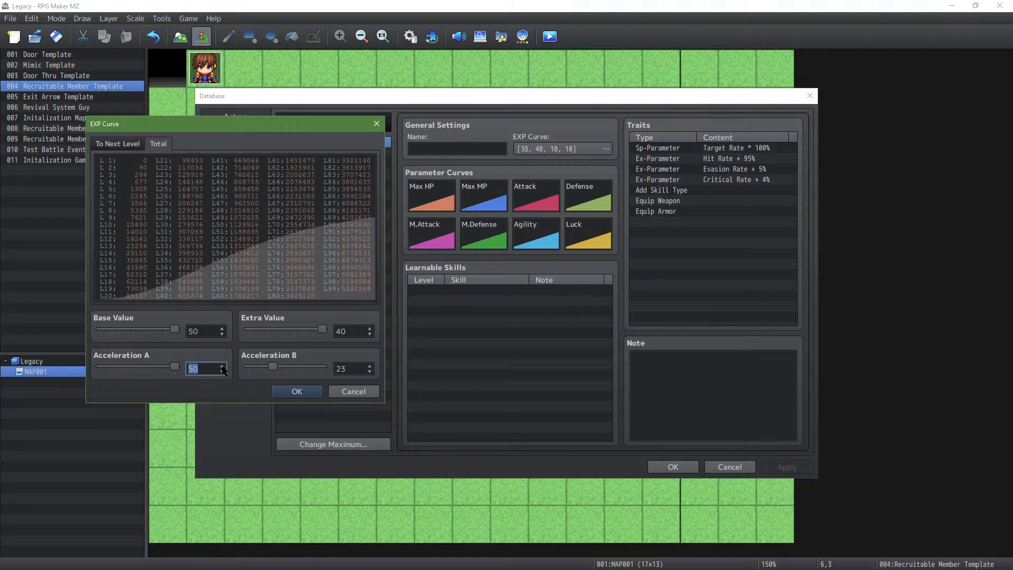
left_click(370, 334)
left_click(369, 334)
left_click(370, 334)
left_click(370, 334)
left_click(370, 334)
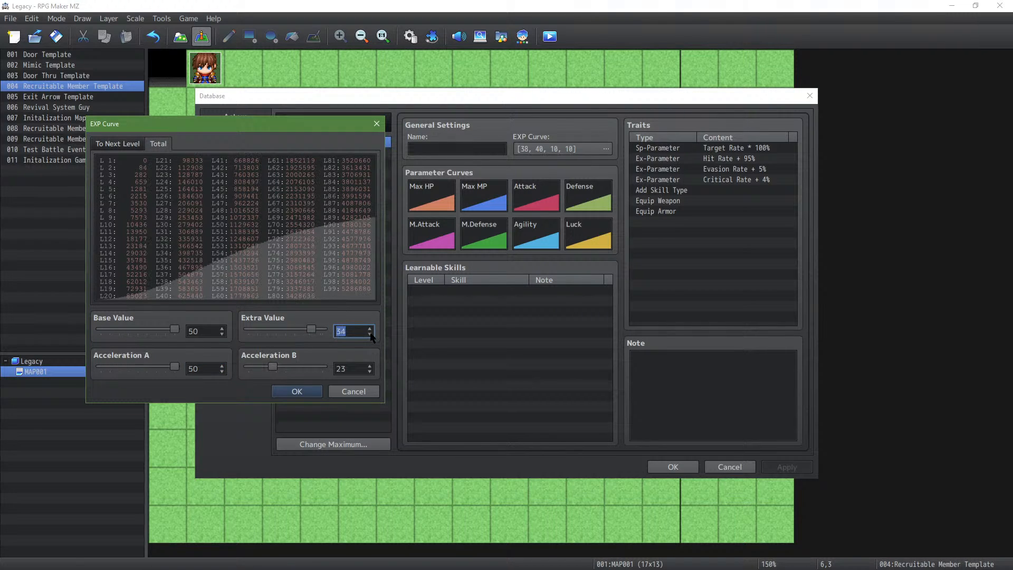
left_click(370, 334)
left_click(370, 334)
left_click(370, 335)
left_click(370, 335)
left_click(370, 335)
left_click(370, 335)
left_click(370, 335)
left_click(370, 335)
left_click(370, 334)
left_click(370, 335)
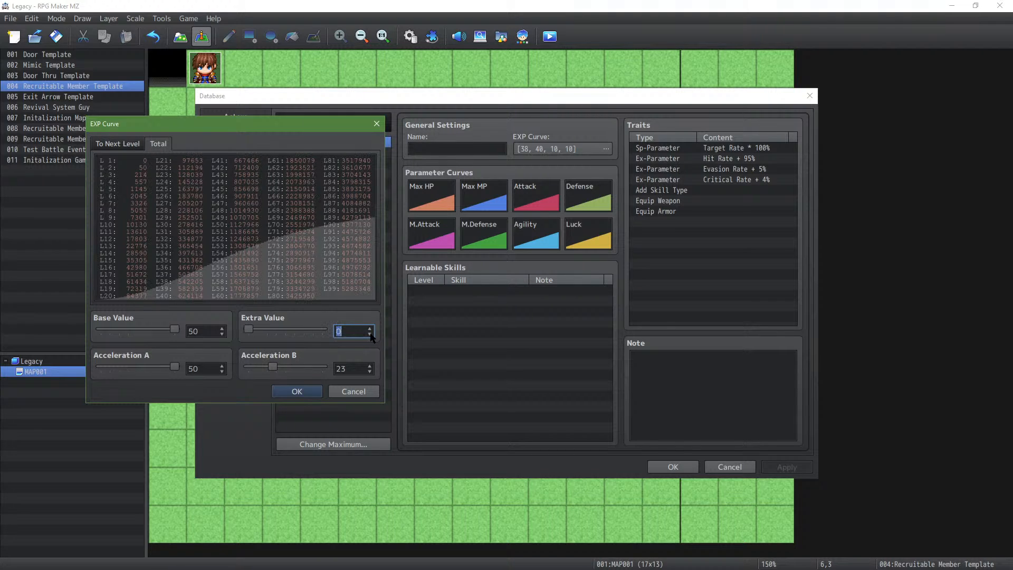
Step: Set the EXP curve's Base Value to 48, Acceleration A to 49, and Acceleration B to 24
left_click(222, 334)
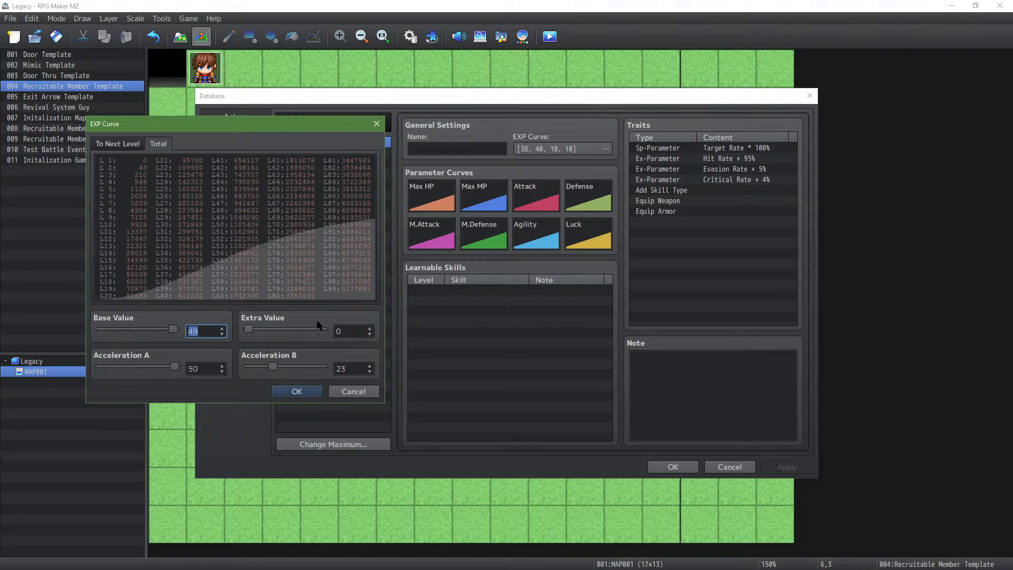
left_click(221, 372)
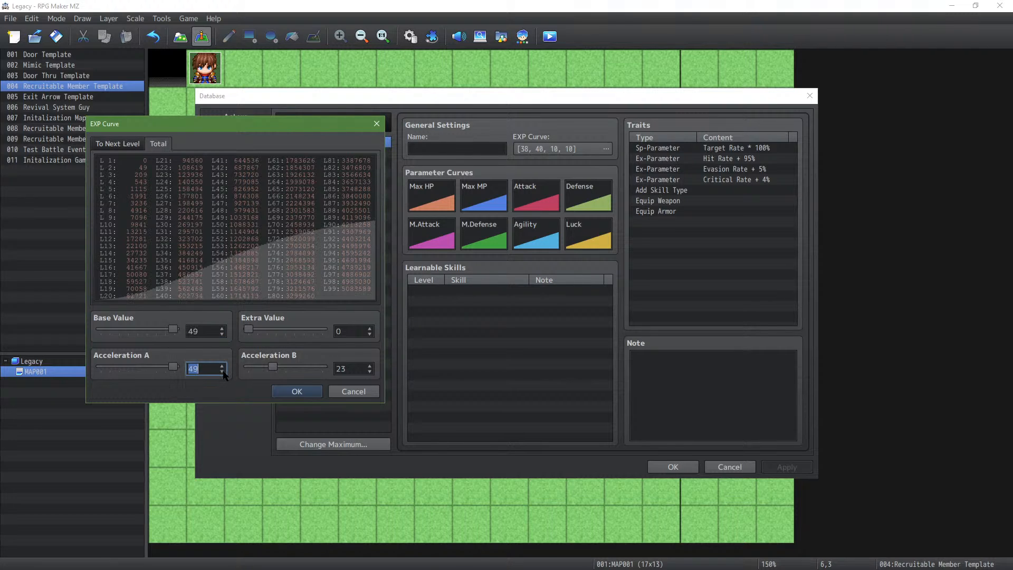
left_click(370, 365)
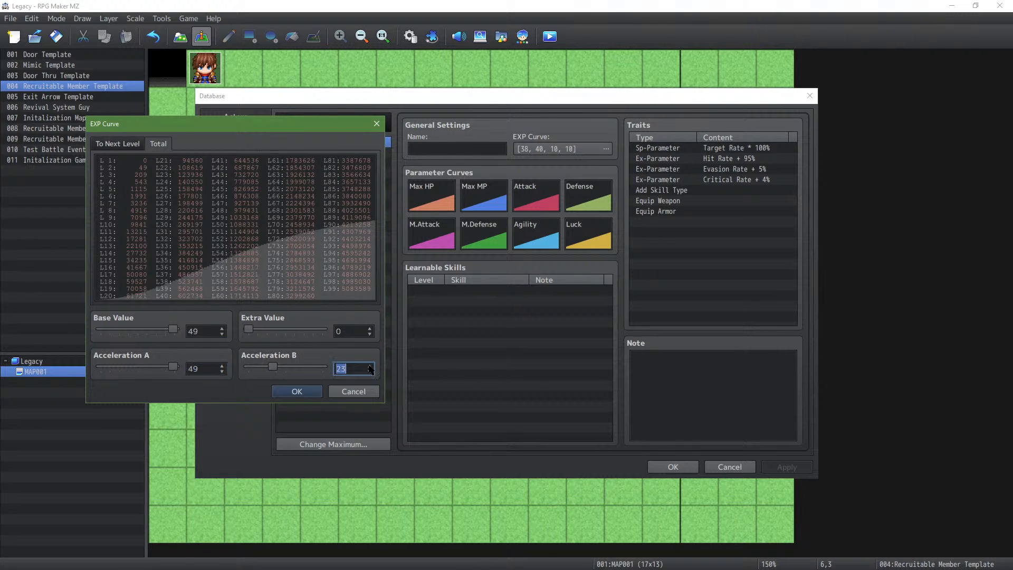
left_click(222, 334)
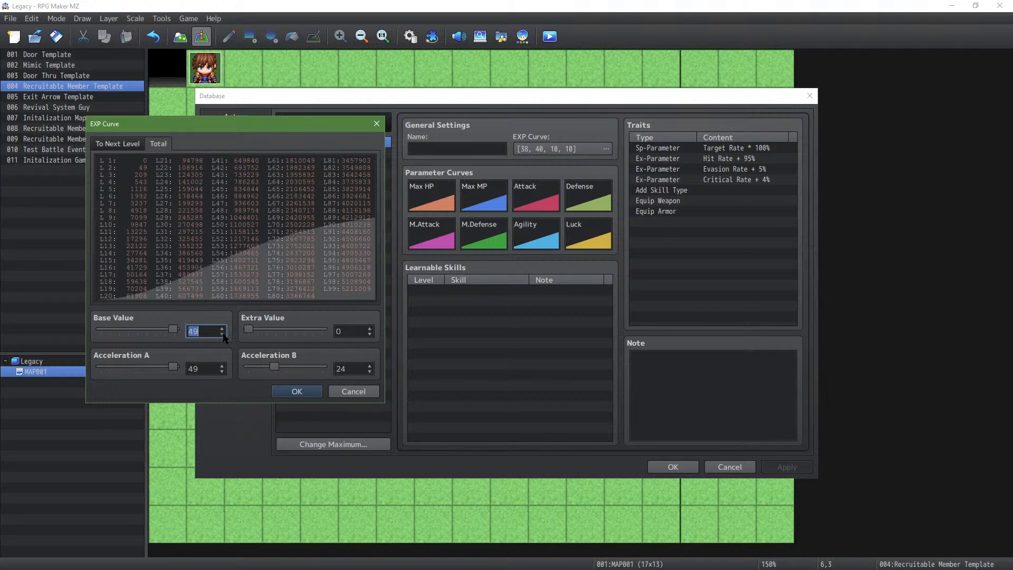
Step: Try an Extra Value of 7 in the EXP curve and reset it to 0
left_click(370, 328)
left_click(369, 327)
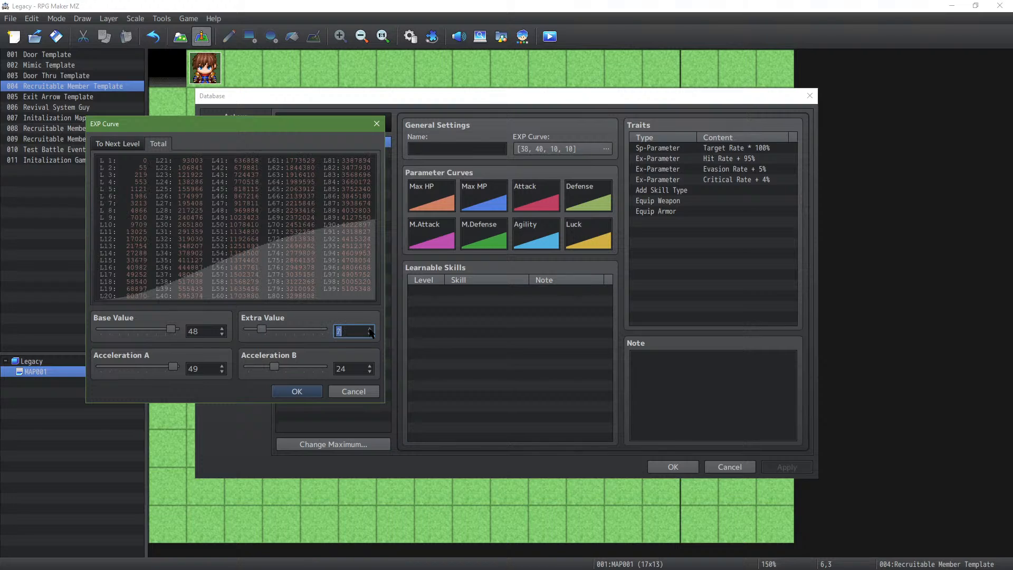
left_click_drag(252, 329, 210, 326)
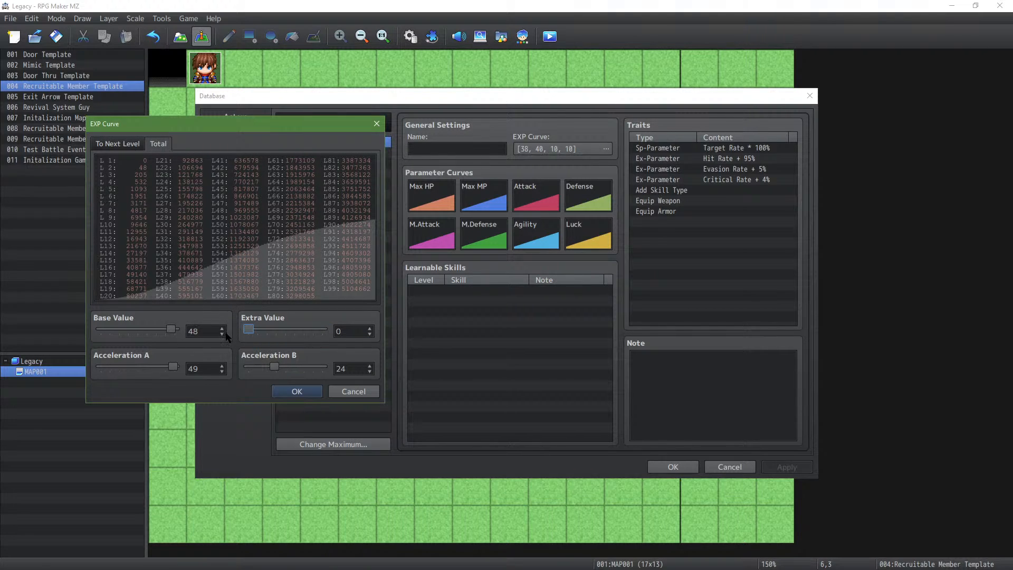
Step: Set the EXP curve's Acceleration A to 50 and its Extra Value to 40
left_click(222, 366)
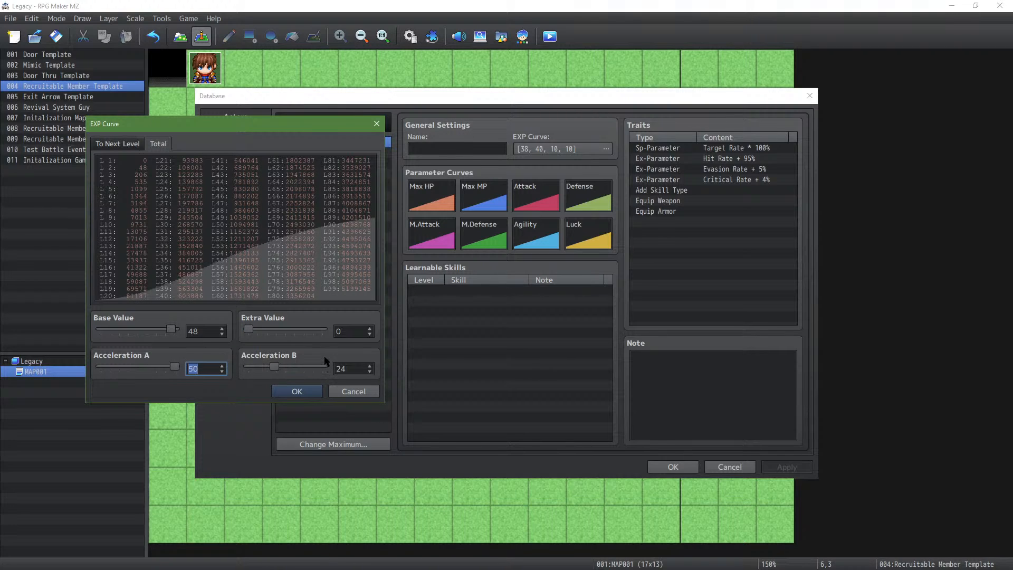
left_click(370, 329)
left_click(370, 328)
left_click(370, 329)
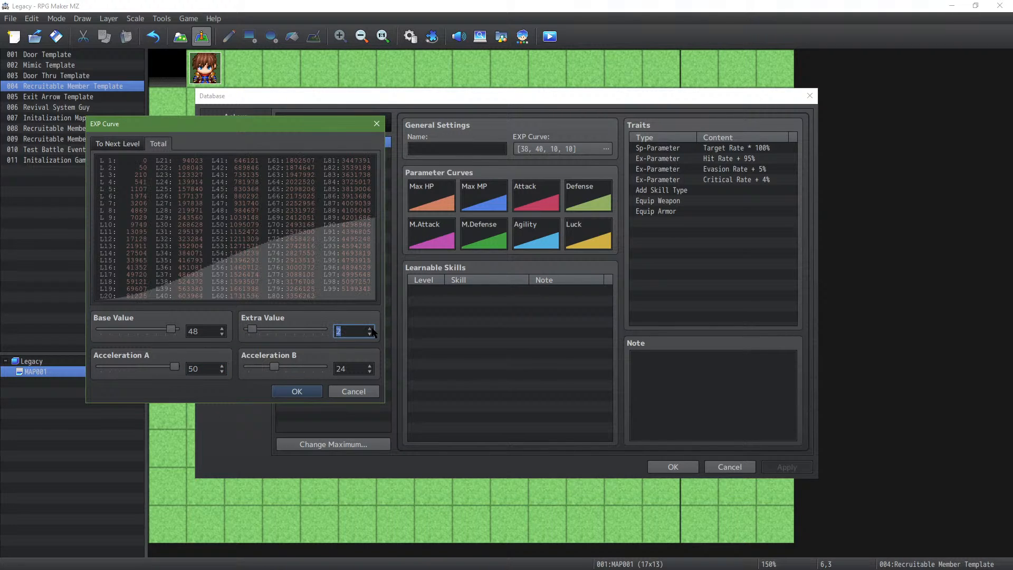
left_click(370, 329)
left_click_drag(254, 332, 322, 337)
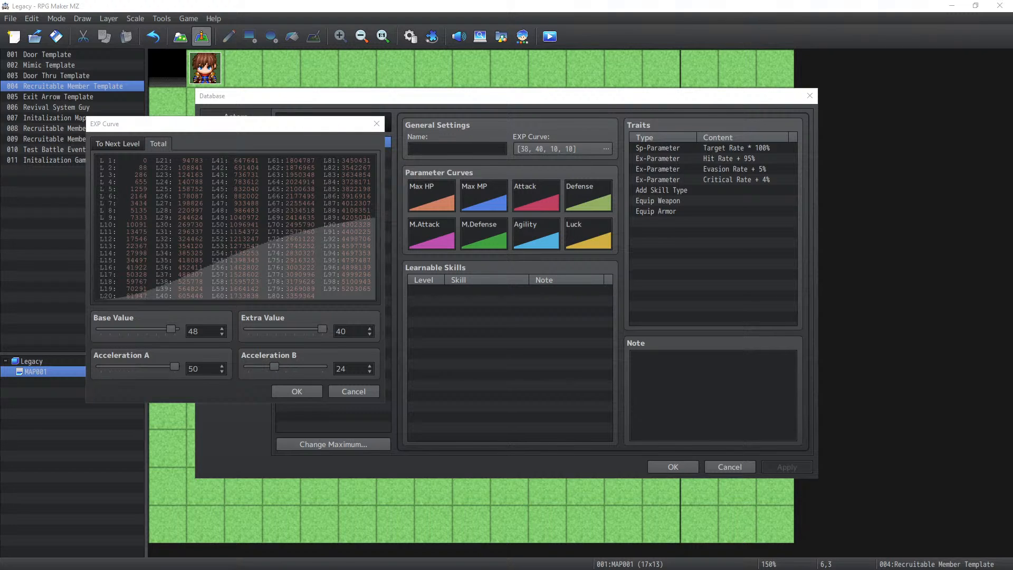
Step: Capture a screen snip of the EXP curve's Base, Extra, and Acceleration value settings
key("super+shift+s")
left_click_drag(88, 308, 383, 383)
Step: Reset the EXP curve to its minimums: Base Value 10, Extra Value 0, and both Accelerations 10
left_click_drag(174, 329, 98, 332)
left_click_drag(174, 367, 99, 368)
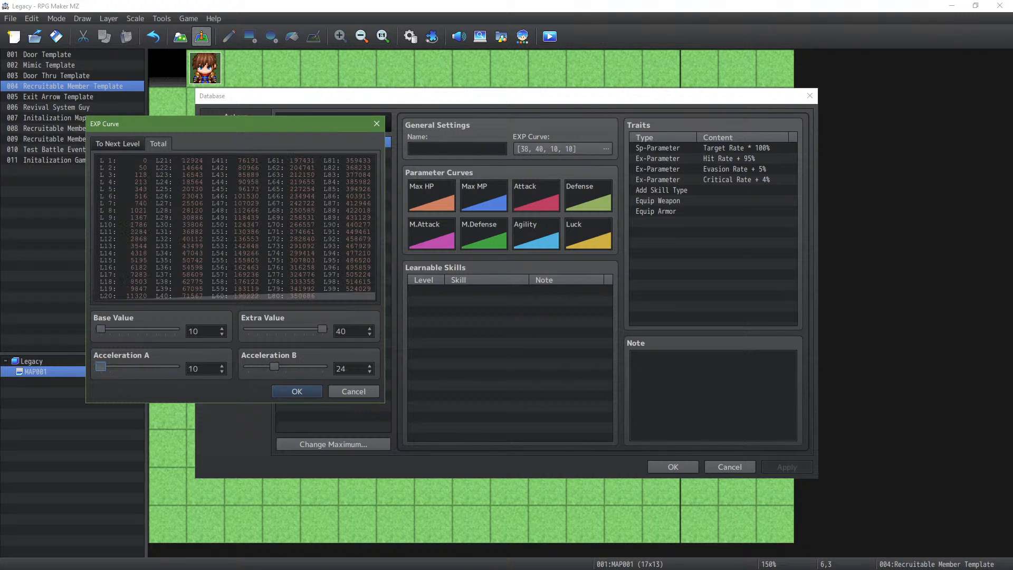
left_click_drag(320, 328, 91, 337)
left_click_drag(275, 367, 244, 368)
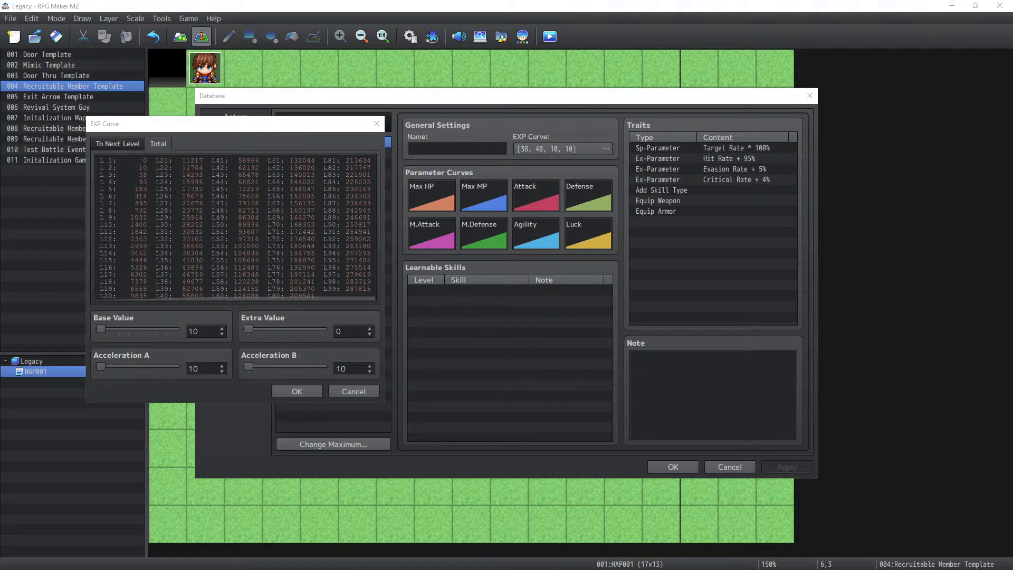
Step: Switch to the WolframAlpha browser window and calculate 365*24 in place of the existing query
left_click_drag(1012, 6, 1012, 7)
left_click(624, 187)
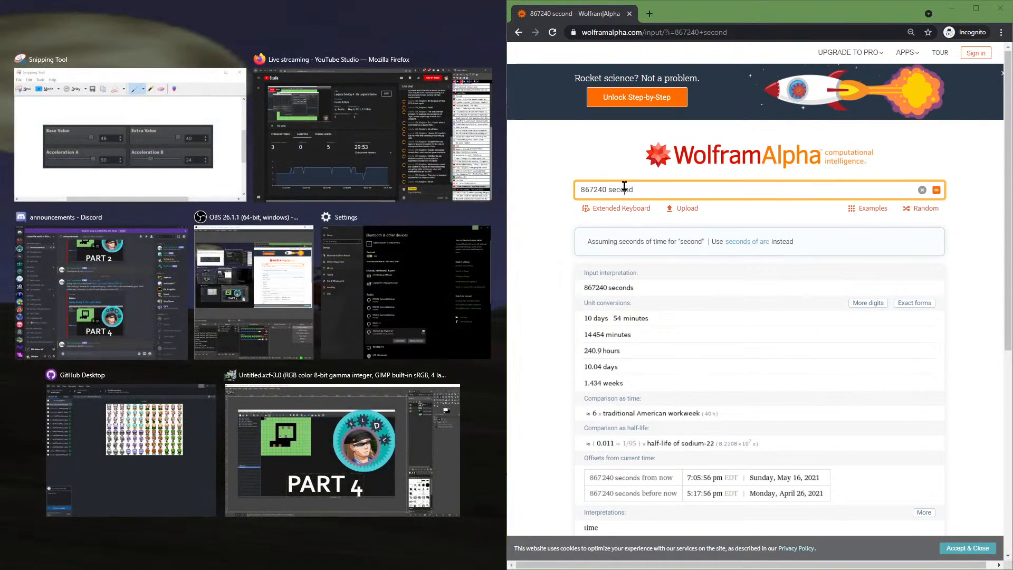
double_click(625, 187)
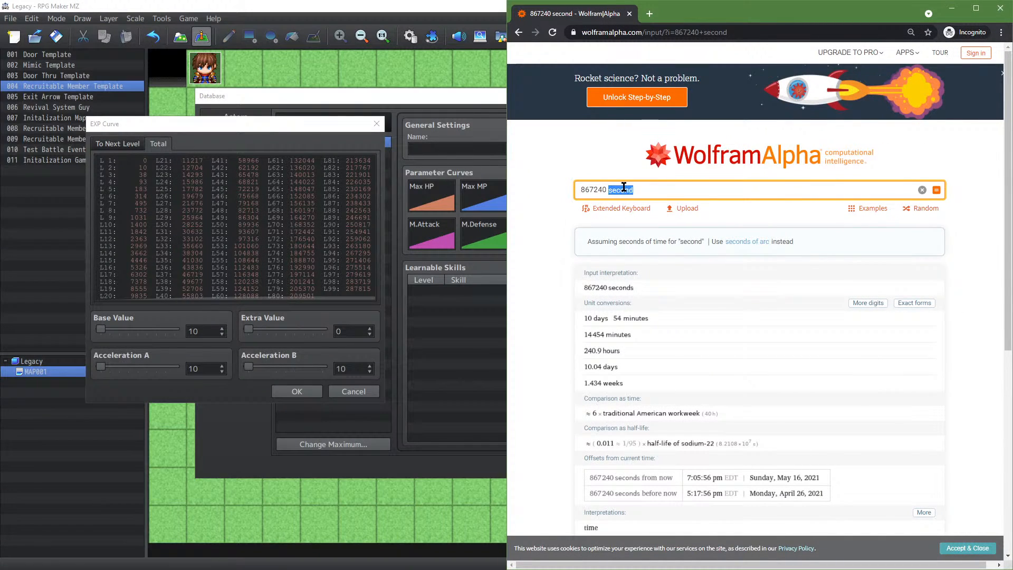
type("s")
key("ctrl+a")
type("365")
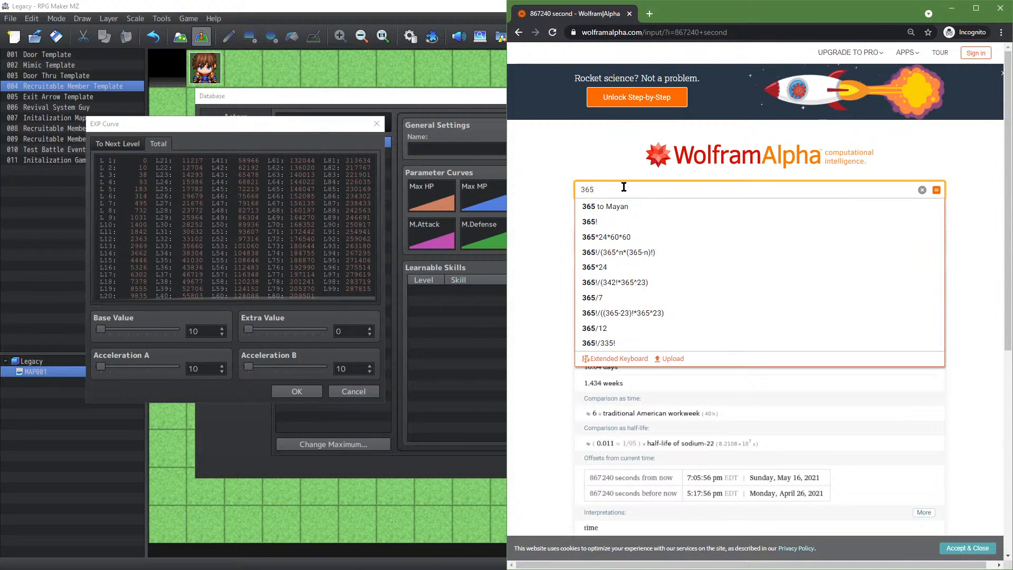
type("/24")
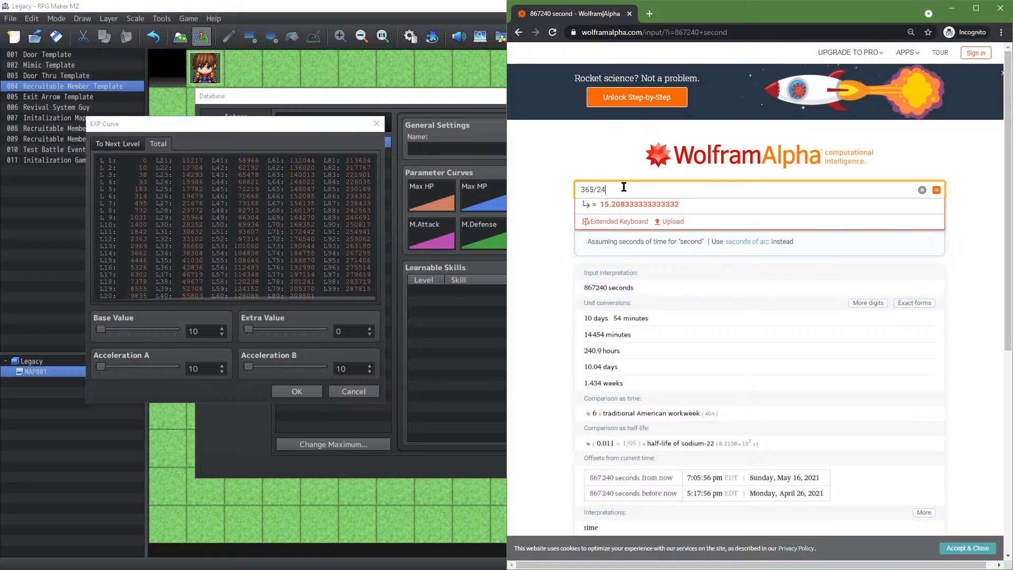
key("BackSpace")
key("BackSpace")
key("BackSpace")
type("*24")
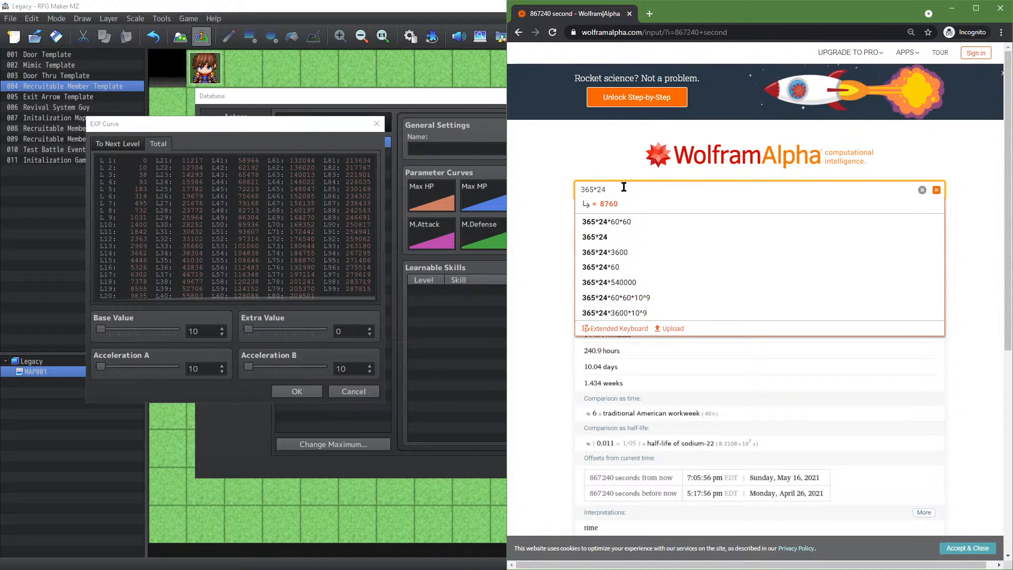
left_click(546, 257)
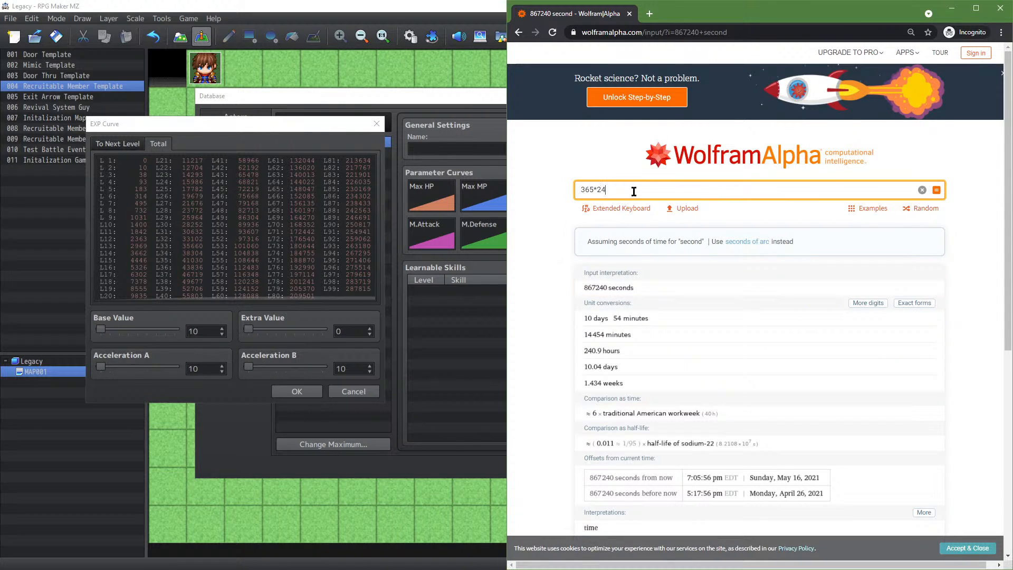
key("Return")
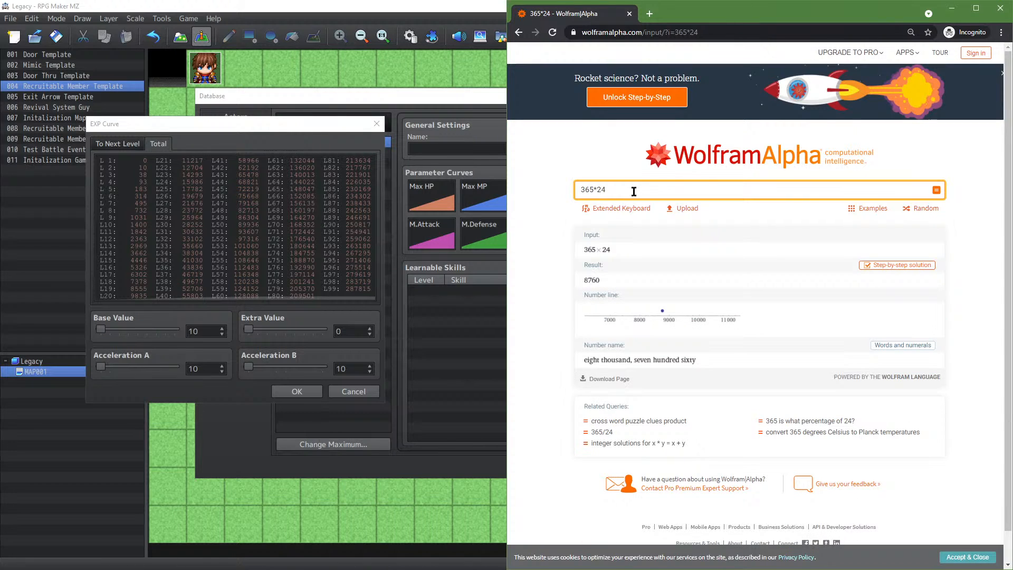
scroll(634, 192, "down", 1)
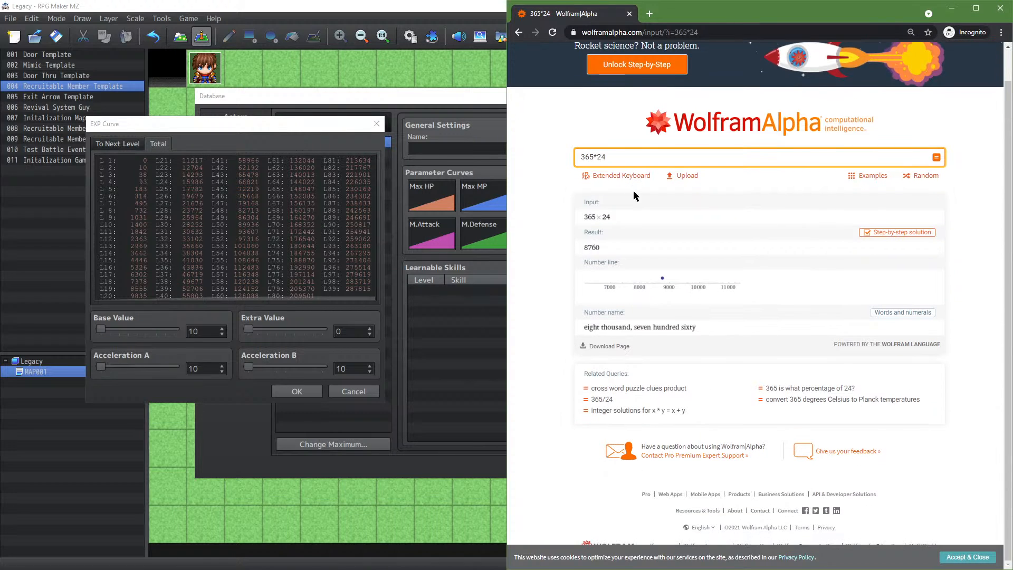
left_click(644, 153)
type("*")
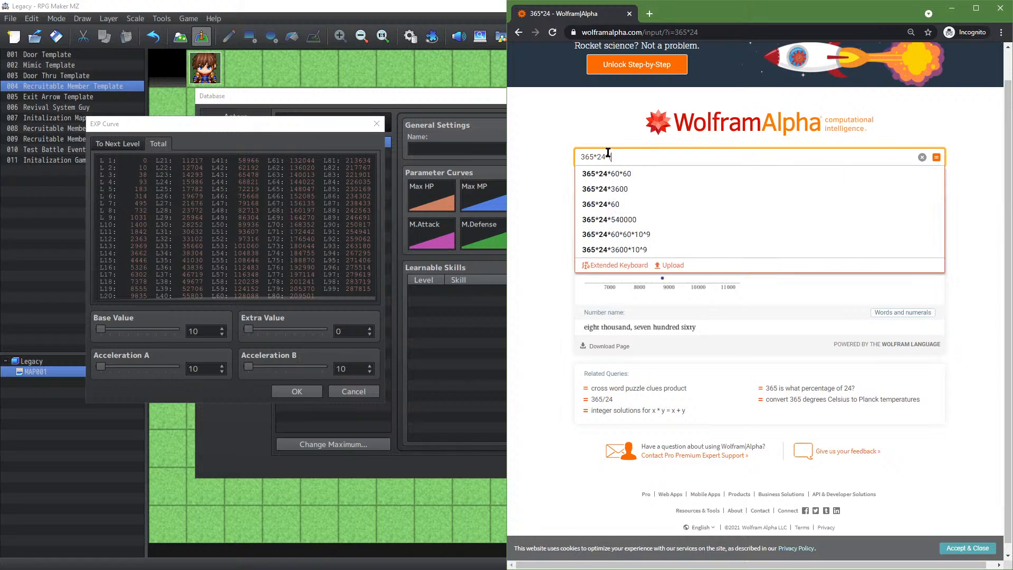
type("(*60")
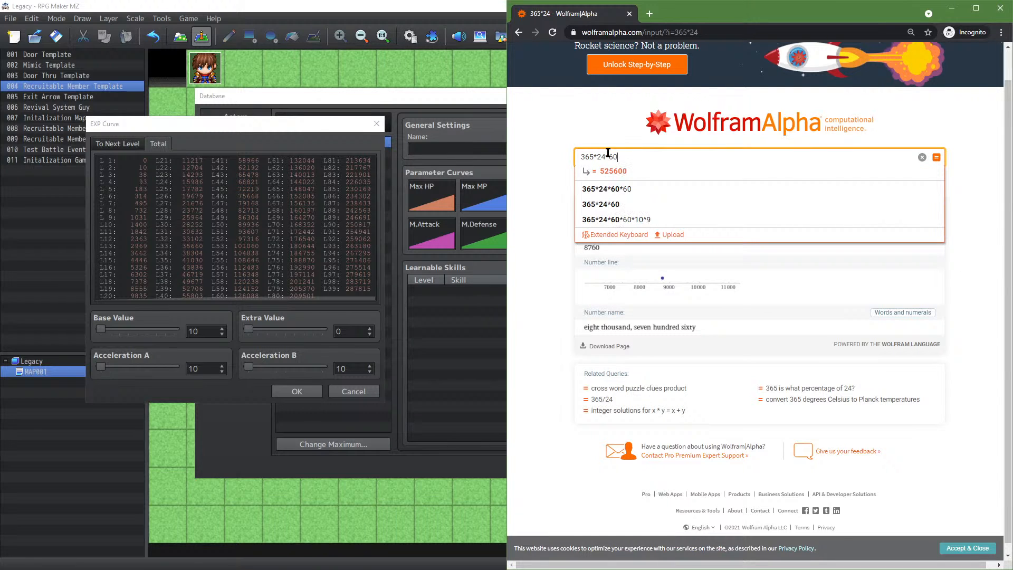
key("BackSpace")
key("BackSpace")
key("BackSpace")
key("Return")
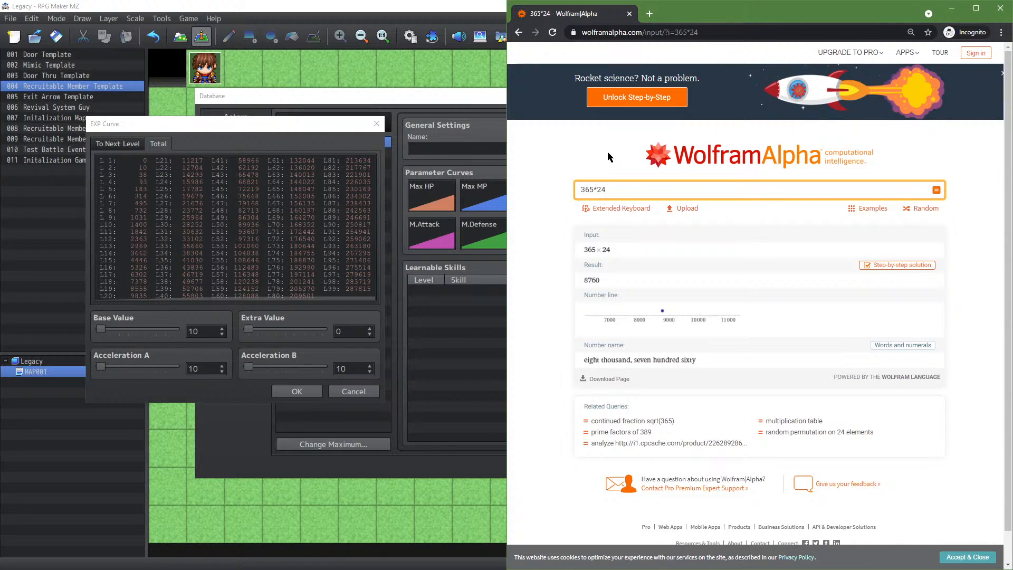
Step: Extend the WolframAlpha query to 365*24*99 and calculate it
left_click(623, 186)
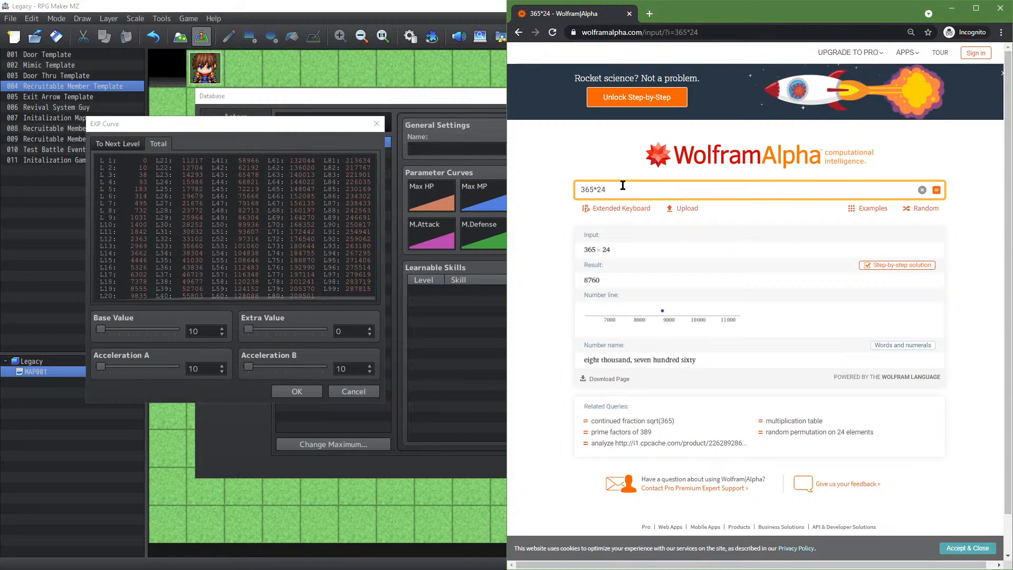
type("*99")
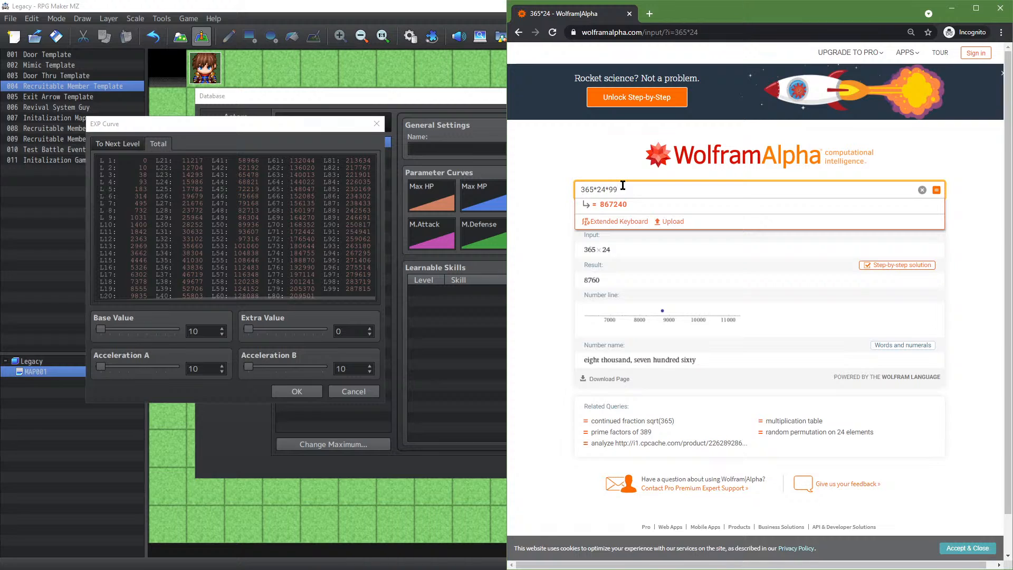
key("Return")
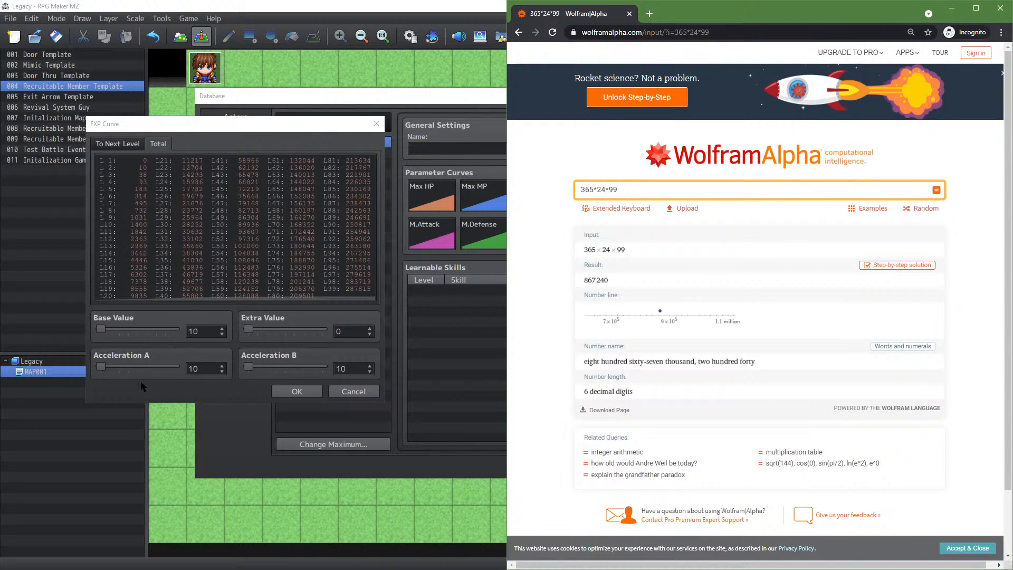
Step: Back in RPG Maker MZ, try an EXP curve Base Value of 50, compare it with the calculated total, and reset it to 10
left_click(102, 330)
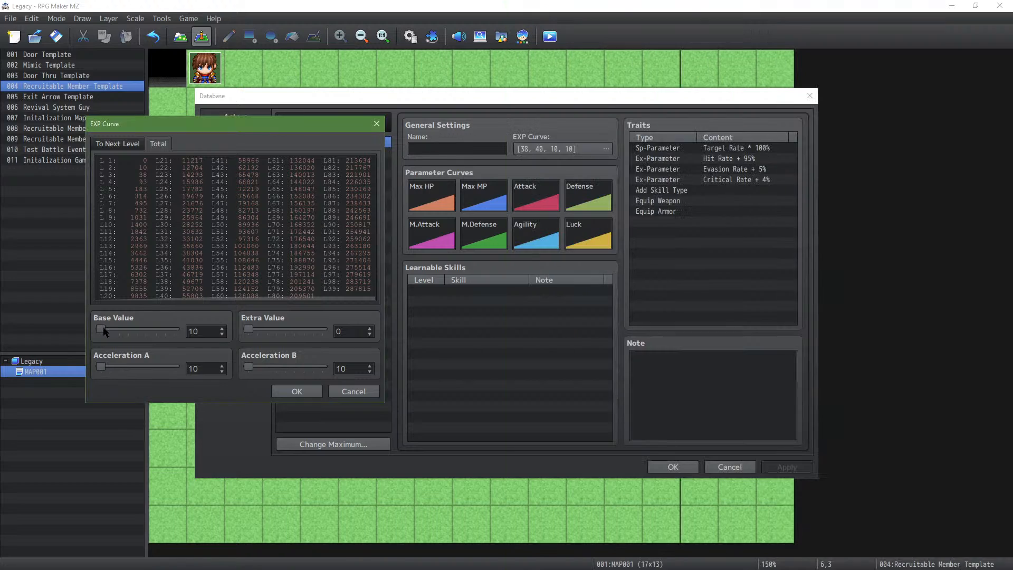
left_click_drag(102, 330, 174, 330)
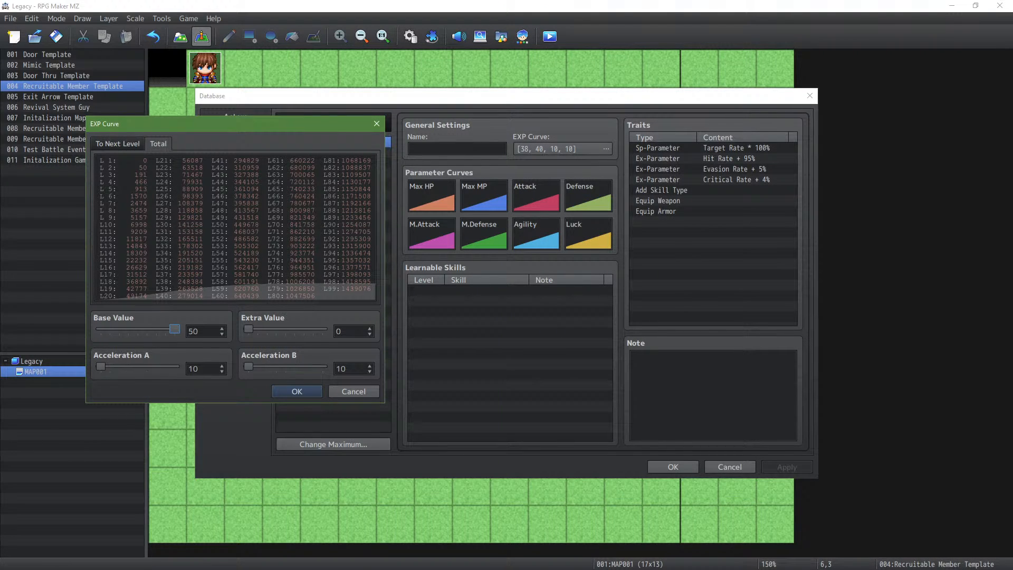
key("alt+Tab")
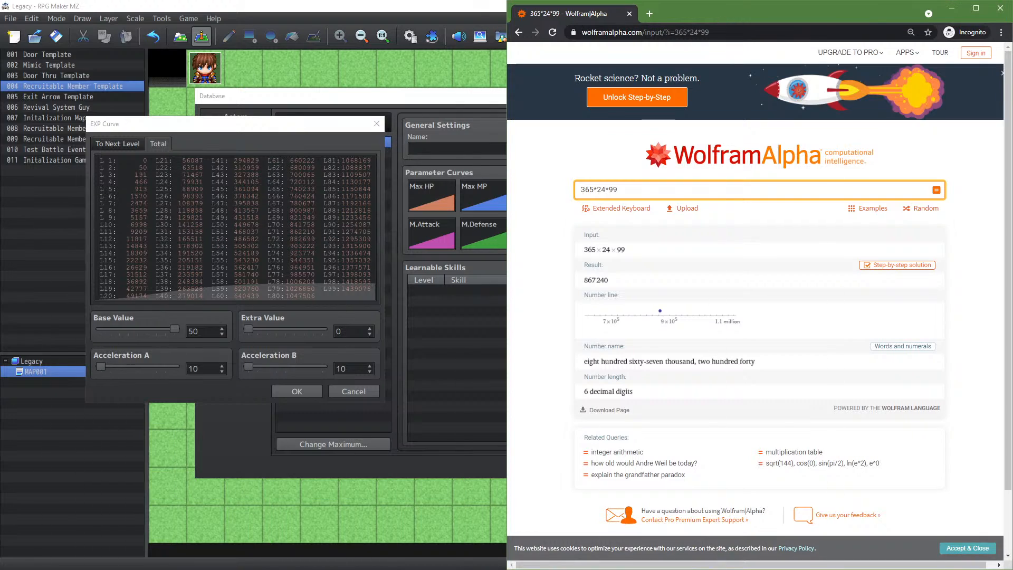
key("alt+Tab")
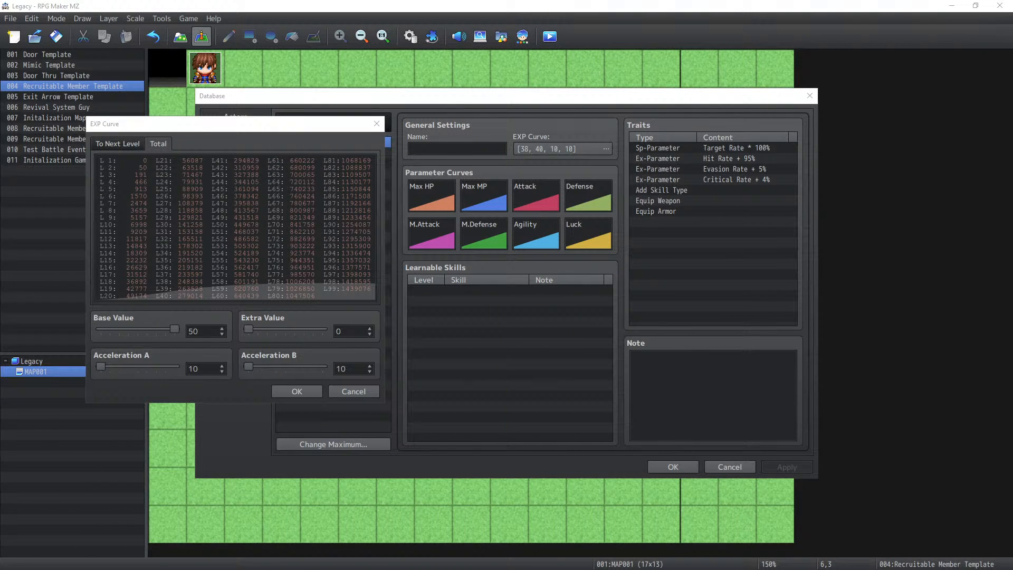
left_click_drag(174, 330, 68, 336)
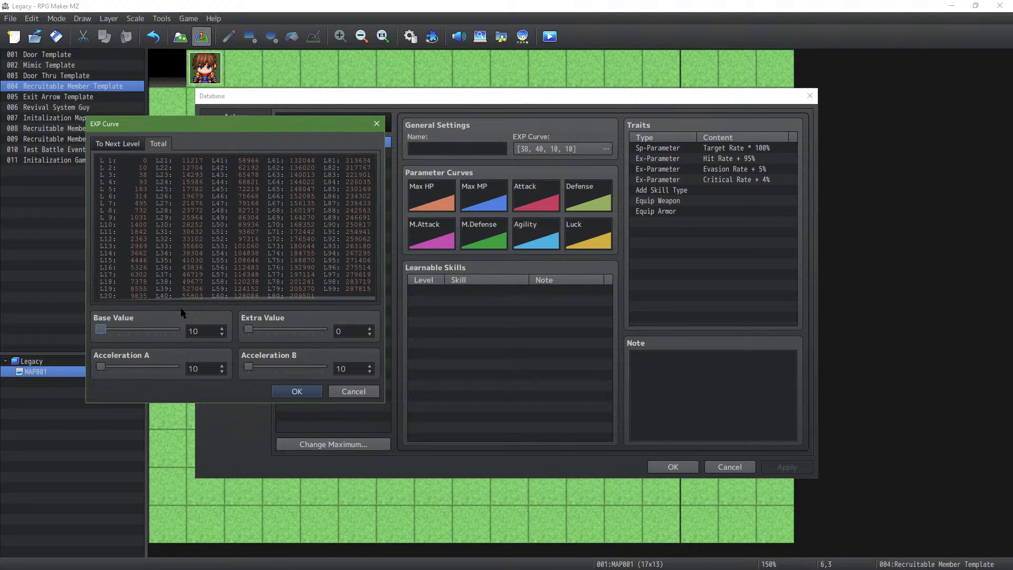
Step: Raise the EXP curve's Base Value to 30
left_click(222, 328)
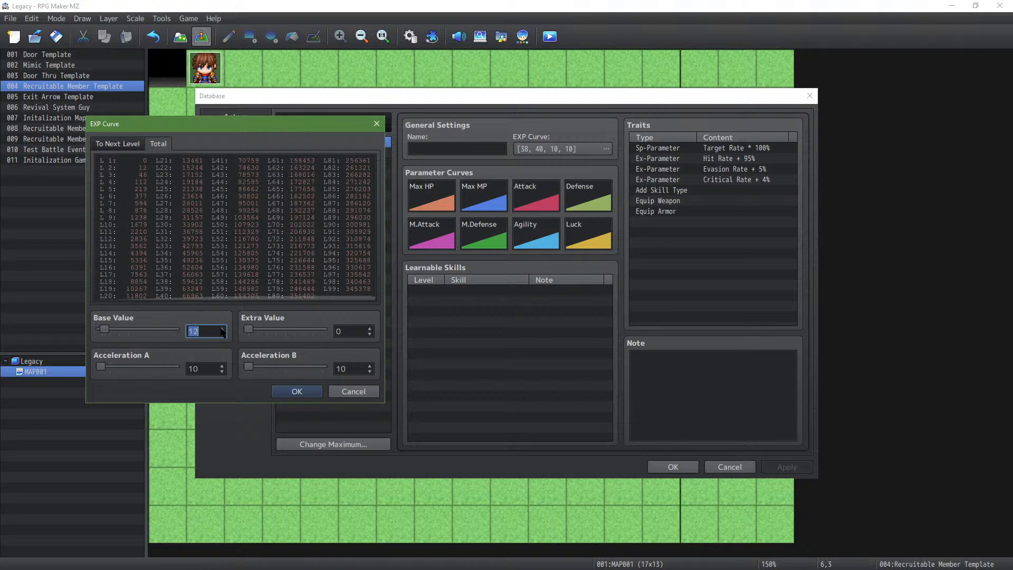
left_click(221, 327)
left_click(221, 328)
left_click(222, 328)
left_click(221, 328)
left_click(221, 330)
left_click(222, 330)
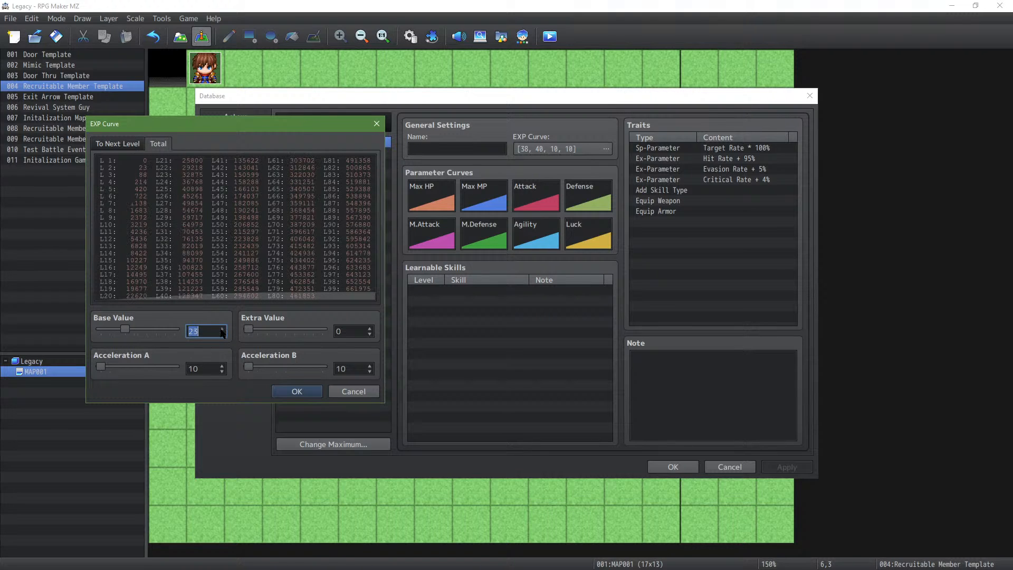
left_click(221, 330)
left_click(221, 330)
left_click(221, 330)
left_click(221, 330)
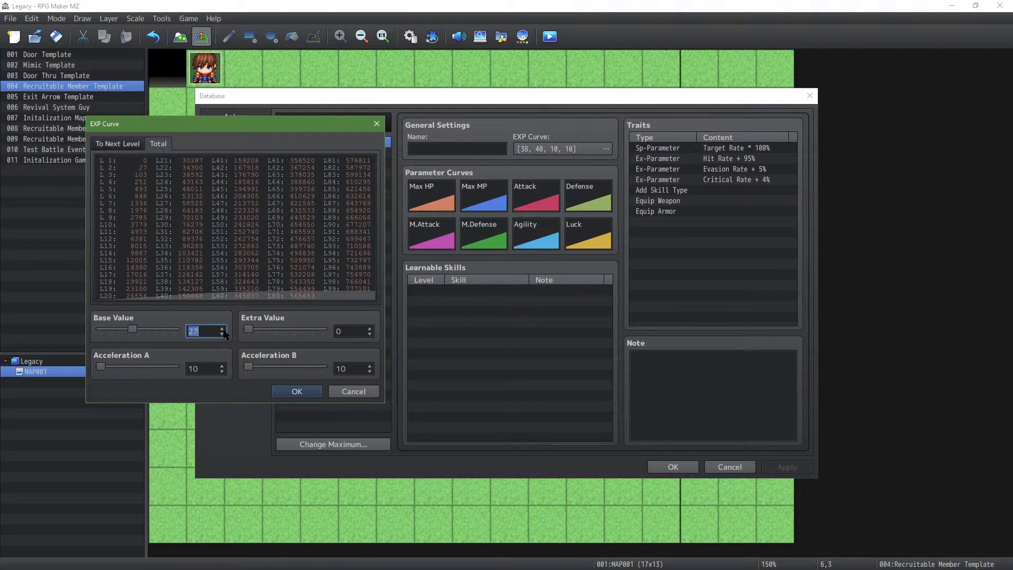
left_click(222, 328)
left_click(222, 328)
left_click(222, 328)
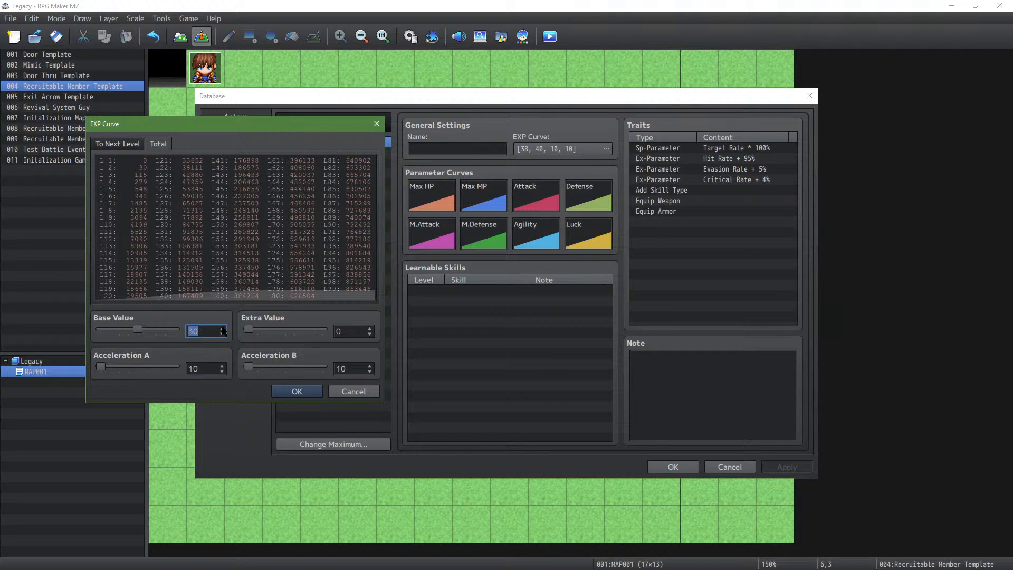
Step: Raise the EXP curve's Extra Value to 39
left_click(370, 329)
left_click(370, 327)
left_click(370, 328)
left_click(369, 328)
left_click(370, 328)
left_click(370, 328)
left_click(370, 327)
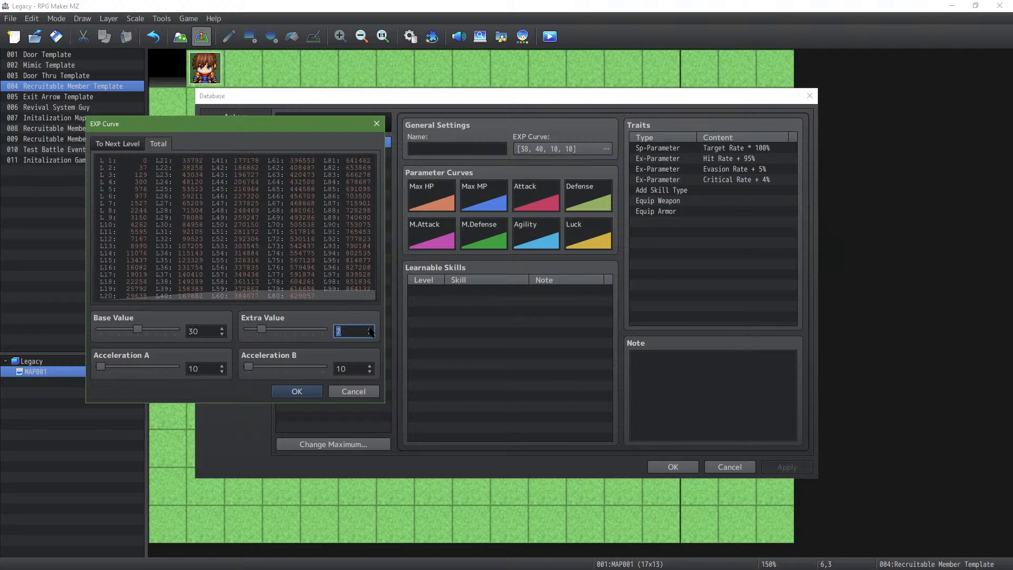
left_click(370, 329)
left_click(370, 328)
left_click(370, 329)
left_click(370, 328)
left_click(370, 329)
left_click(370, 329)
left_click(370, 328)
left_click(370, 328)
left_click(370, 329)
left_click(370, 328)
left_click(370, 328)
left_click(370, 328)
left_click(370, 328)
left_click(370, 328)
left_click(370, 329)
left_click(370, 328)
left_click(370, 328)
left_click(370, 329)
left_click(369, 328)
left_click(370, 329)
left_click(370, 329)
left_click(370, 328)
left_click(370, 328)
left_click(370, 328)
left_click(369, 328)
left_click(369, 328)
left_click(369, 329)
left_click(369, 329)
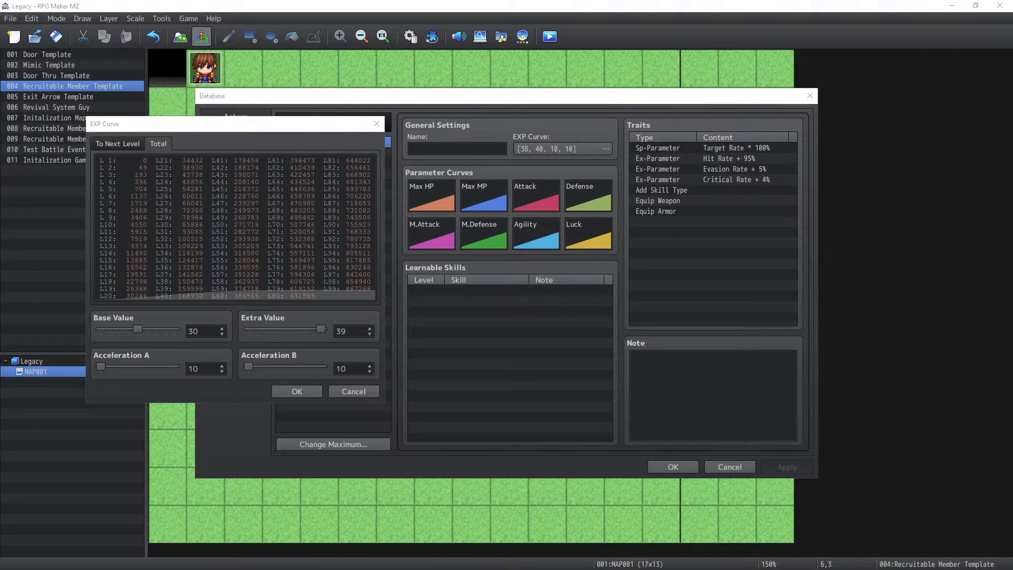
Step: Bring WolframAlpha up beside the EXP curve and calculate 867268 hours * 99
left_click_drag(442, 186, 714, 443)
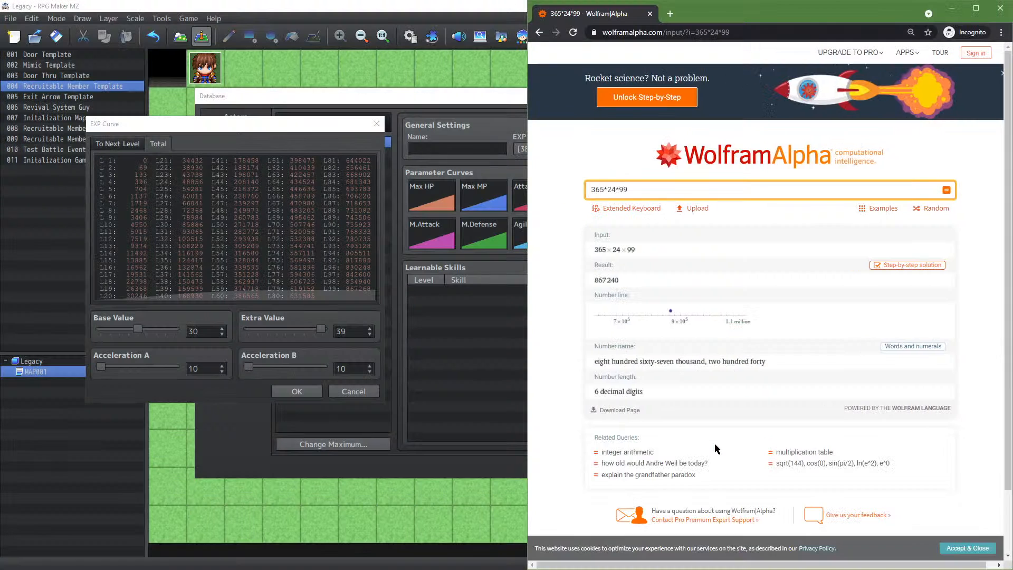
left_click(674, 188)
triple_click(673, 189)
type("867")
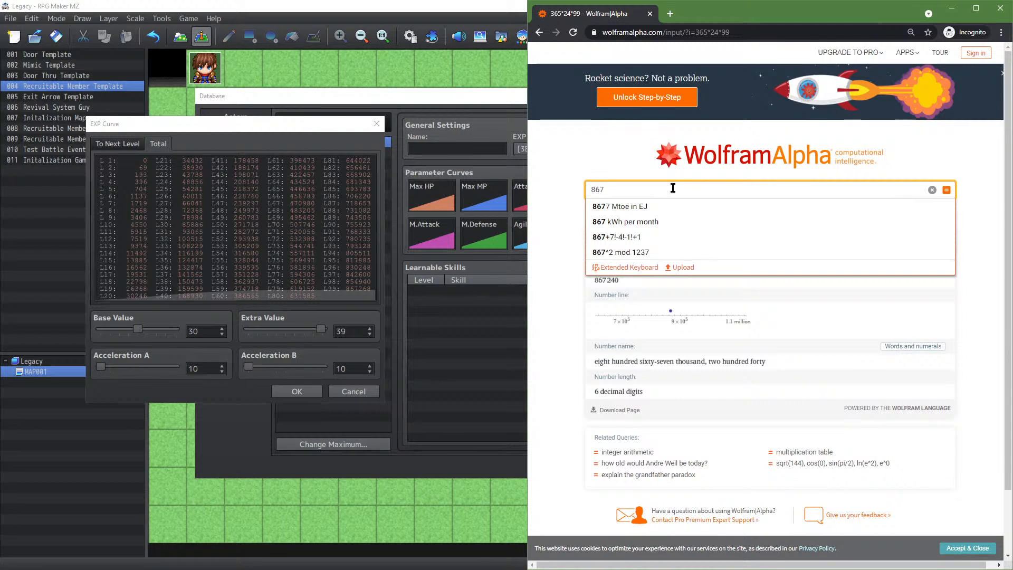
type("268 hours")
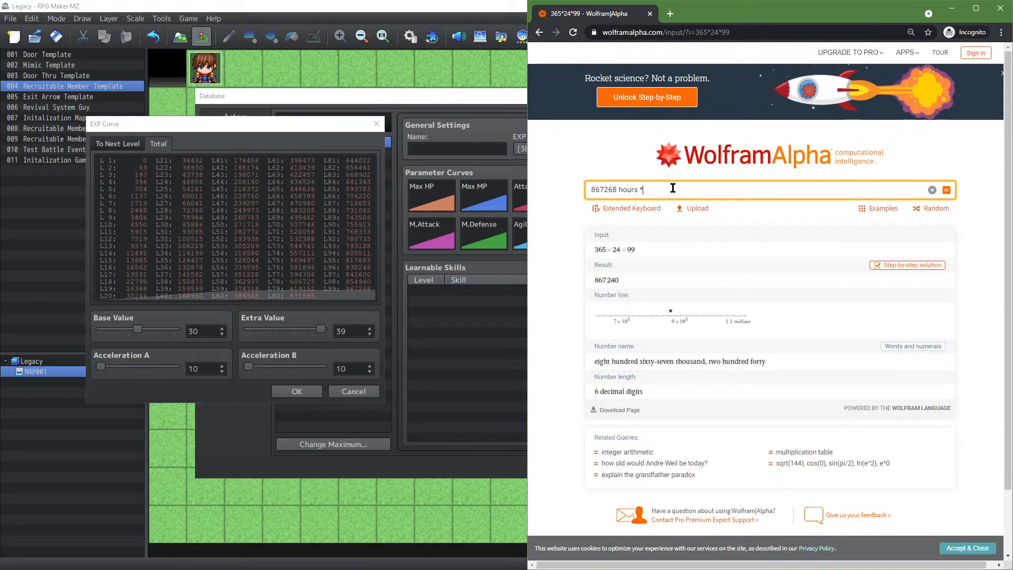
type(" * 99")
key("Return")
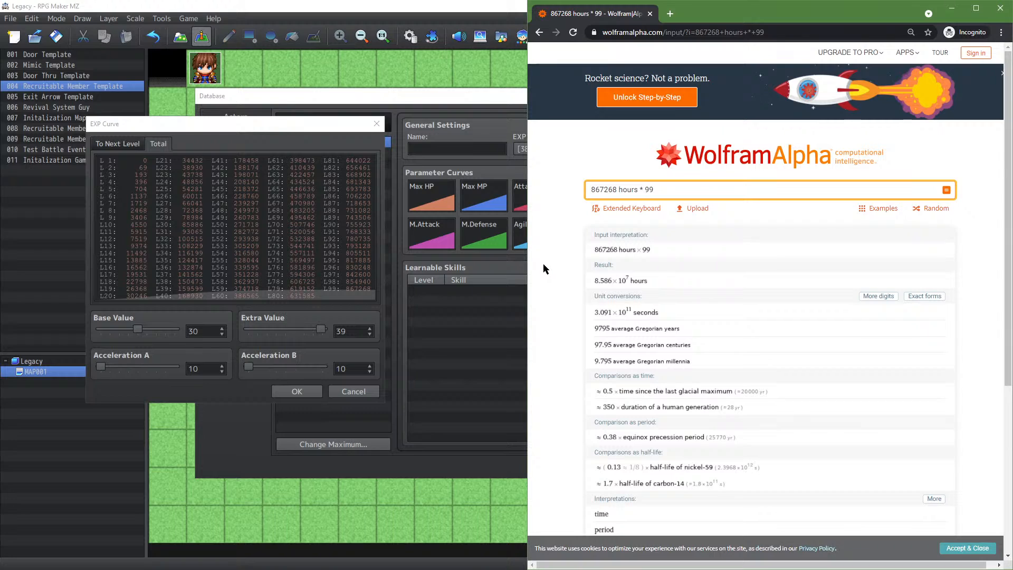
Step: Change the unit in the query from hours to minutes and calculate 867268 minutes * 99
double_click(627, 189)
type("minutes")
key("Return")
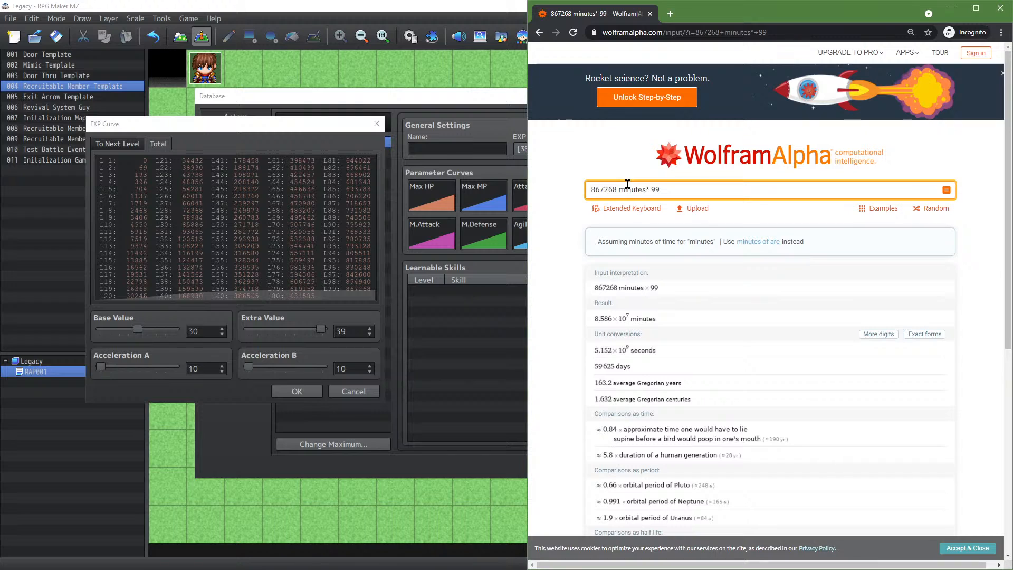
Step: Start a new WolframAlpha query for 365 * 24 and extend it to calculate 365 * 24 * 60
left_click(696, 163)
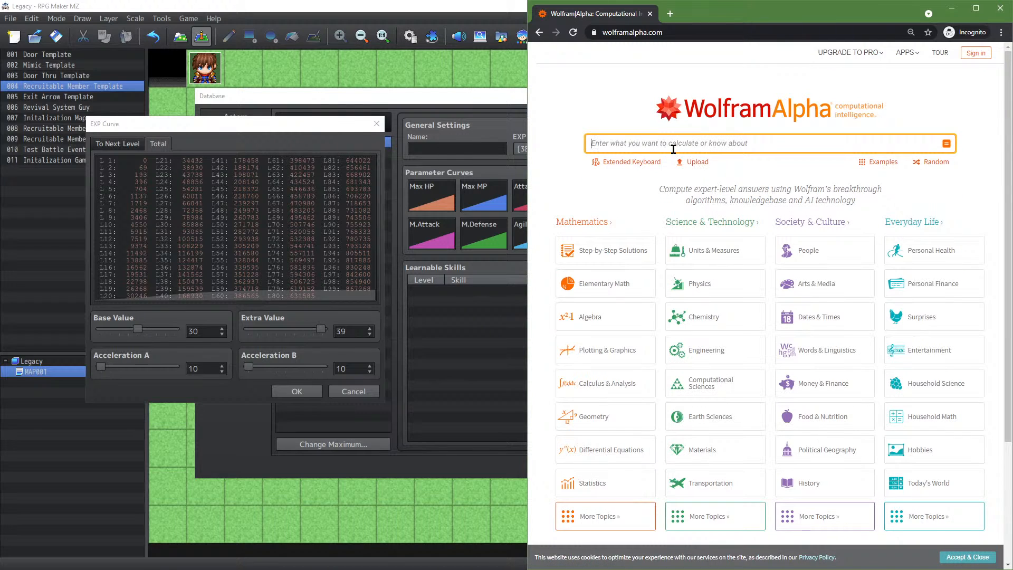
type("365 *")
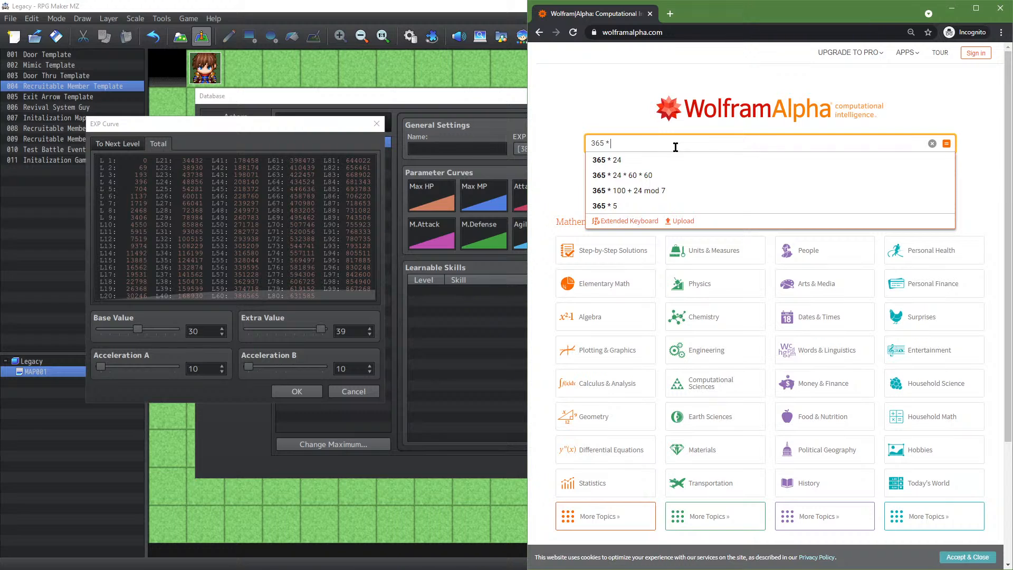
key("Return")
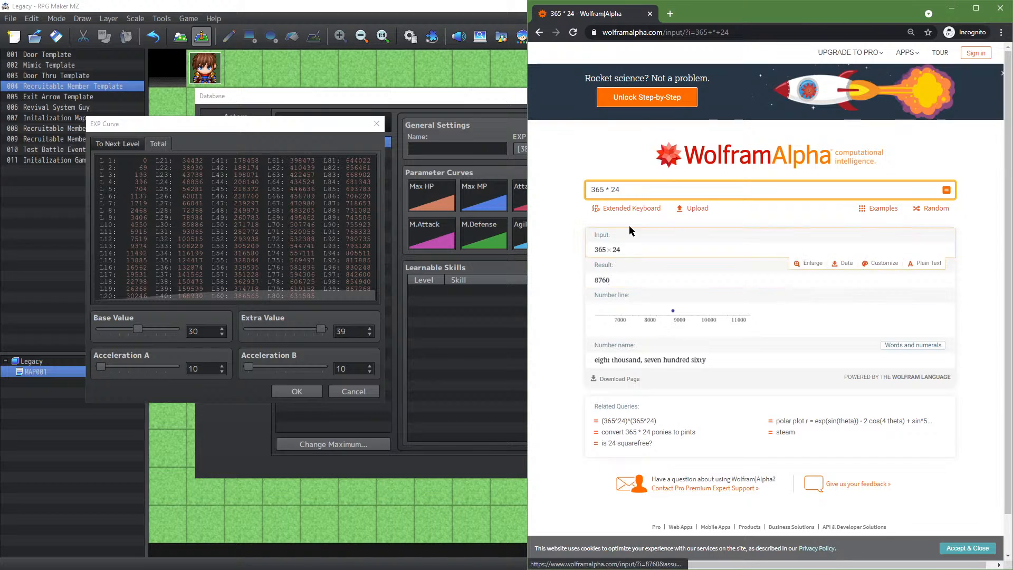
type("* 60")
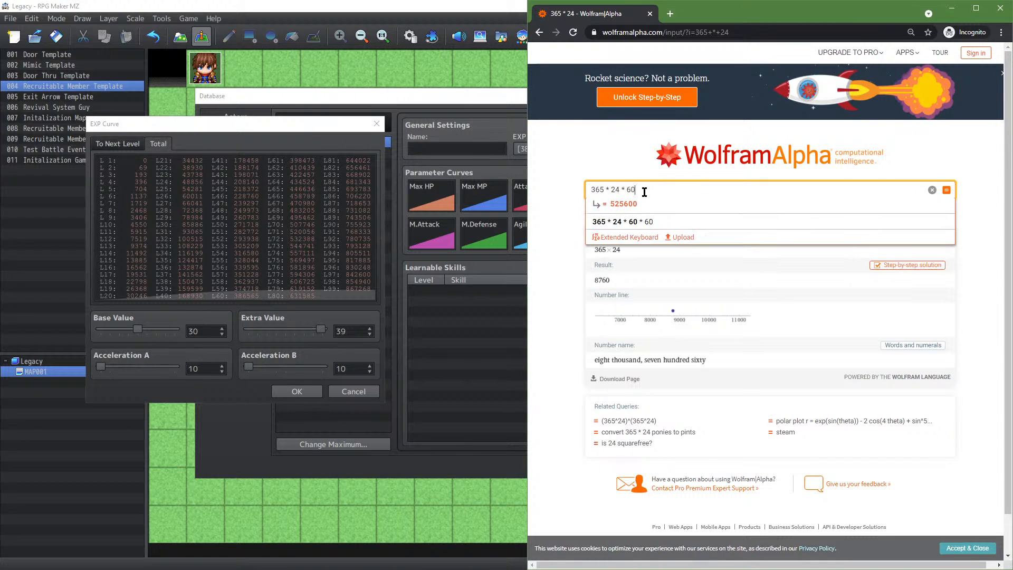
key("Return")
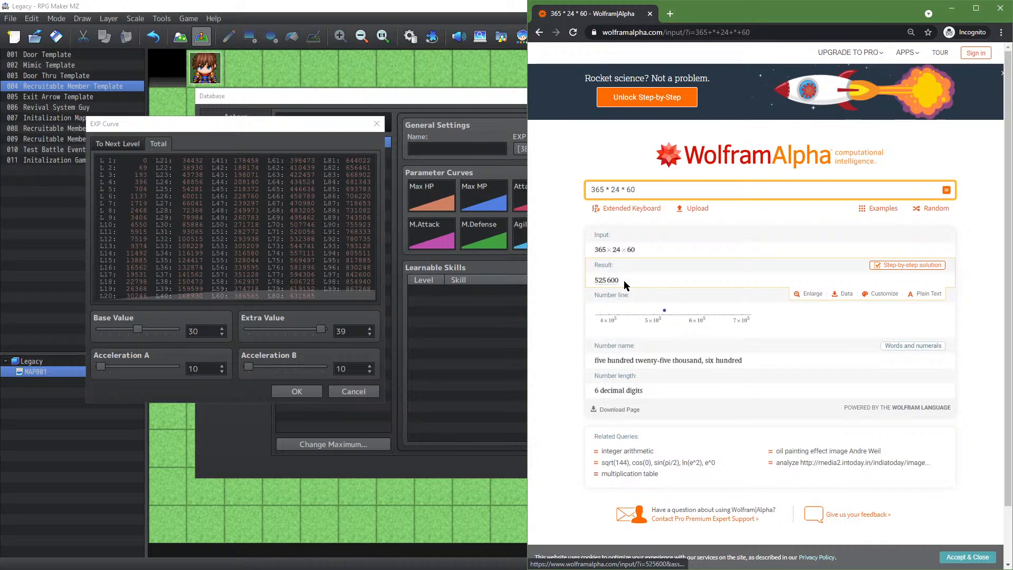
Step: Recalculate 365 * 24 in WolframAlpha and extend the query to calculate 365 * 24 * 99
double_click(639, 190)
key("BackSpace")
key("BackSpace")
key("BackSpace")
key("Return")
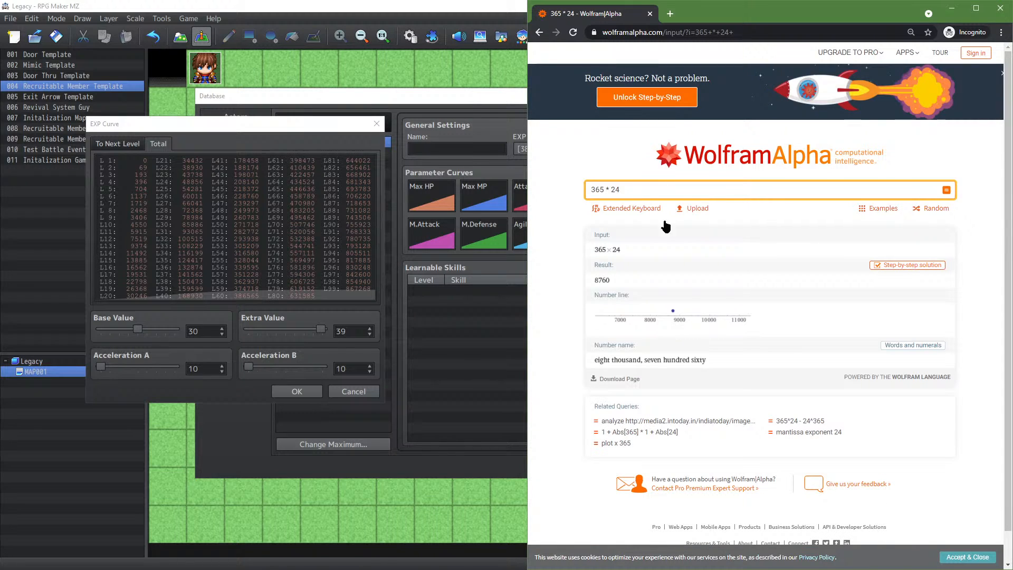
left_click(667, 191)
type("* 0")
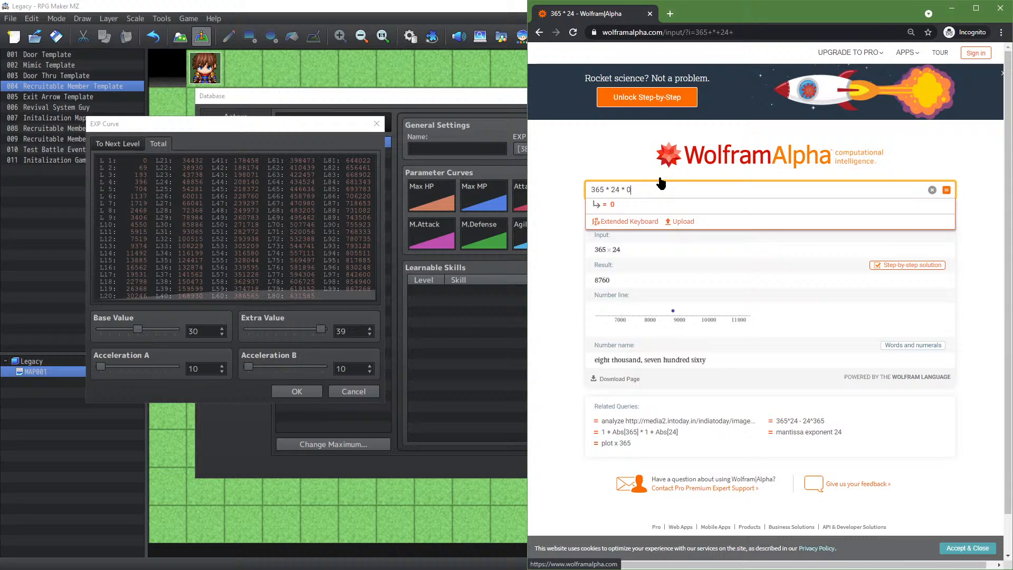
key("BackSpace")
type("99")
key("Return")
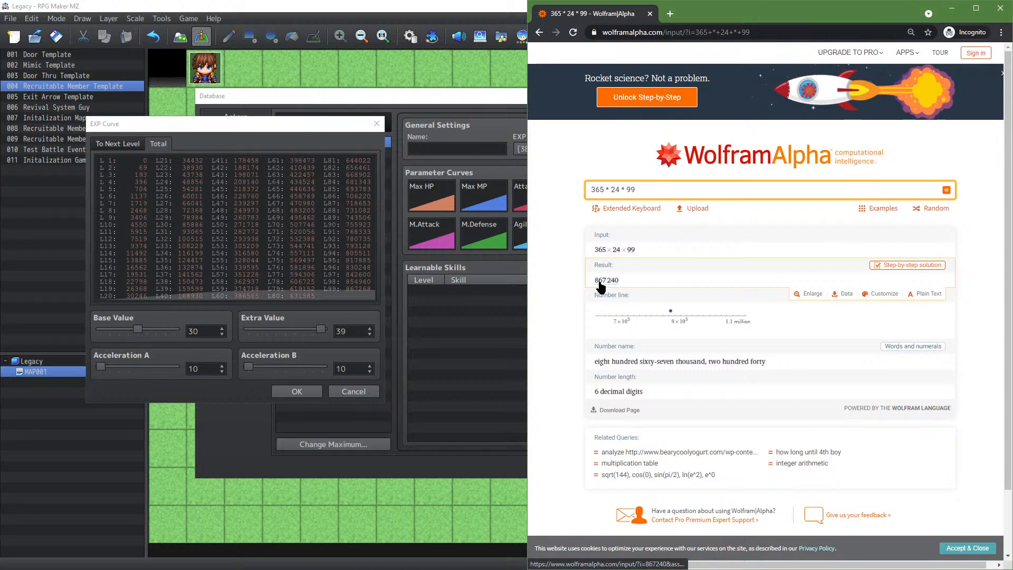
Step: Replace the WolframAlpha query with 867268 / 99 and calculate it
left_click_drag(625, 190, 481, 179)
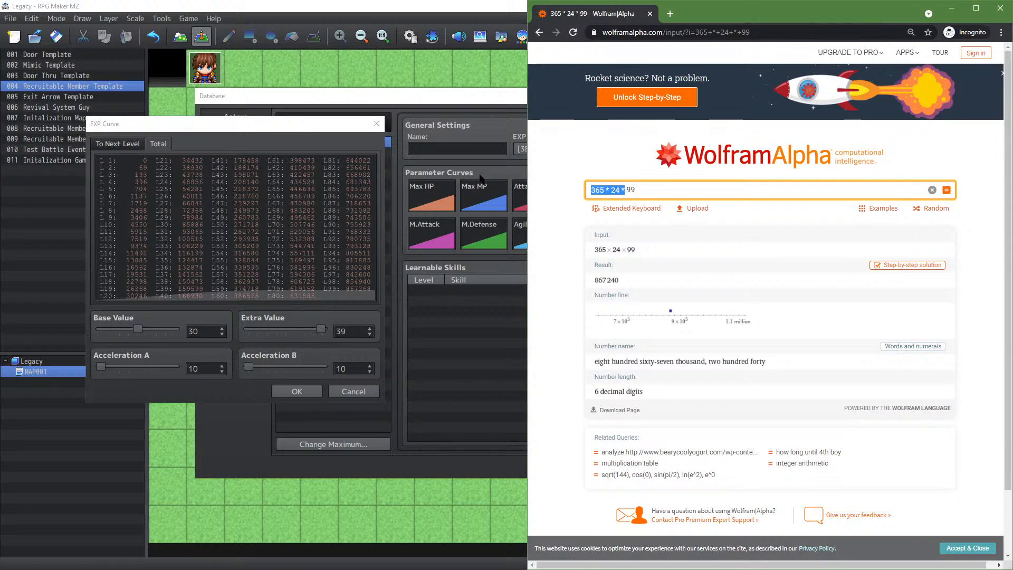
type("867")
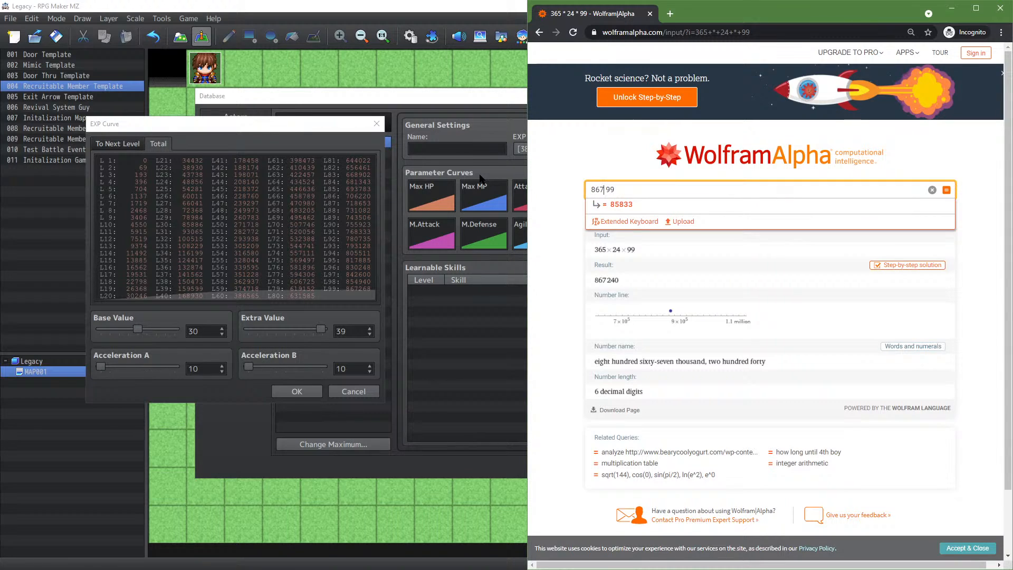
type("268")
type("/")
key("Return")
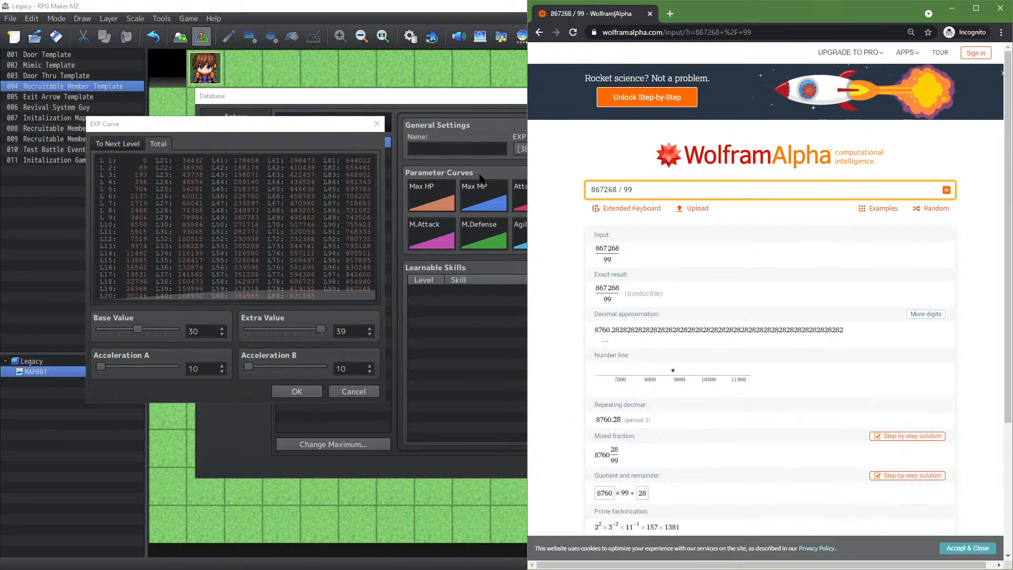
Step: Add the unit hours to the dividend and calculate 867268 hours / 99
left_click(619, 183)
type("hour")
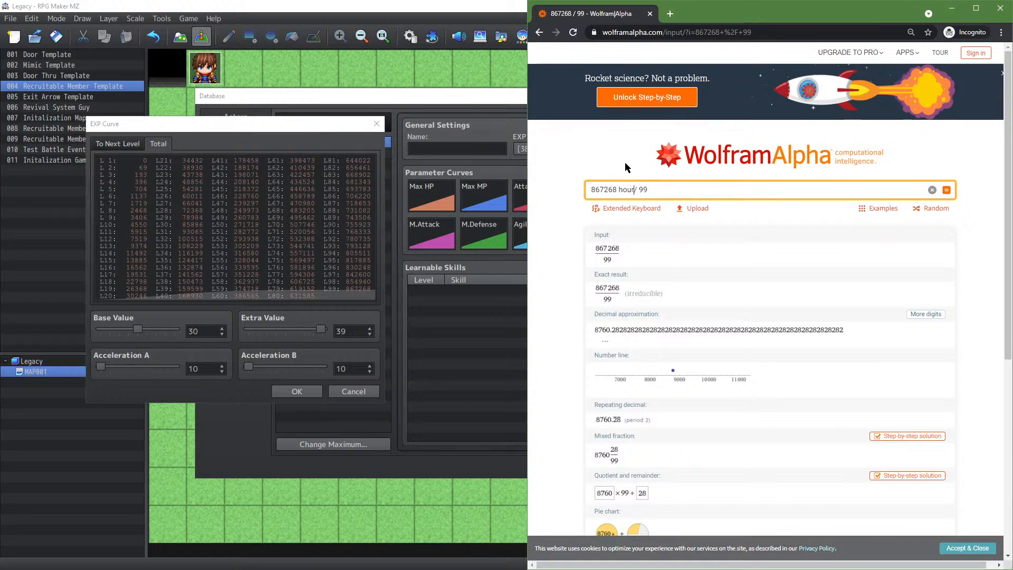
type("s")
key("Return")
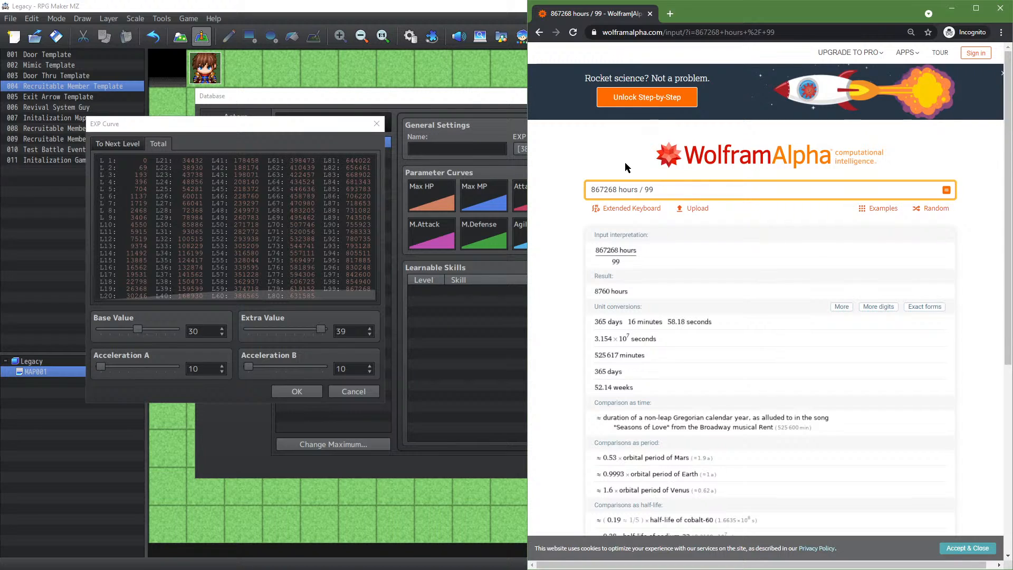
Step: Return to RPG Maker MZ, accept the adjusted EXP curve and apply it to the class
left_click(318, 392)
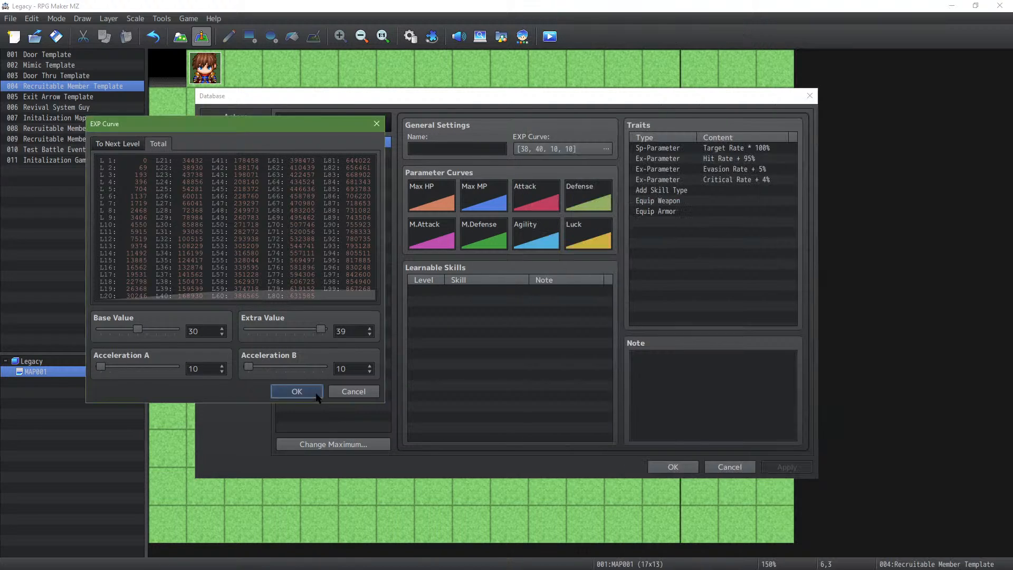
left_click(787, 467)
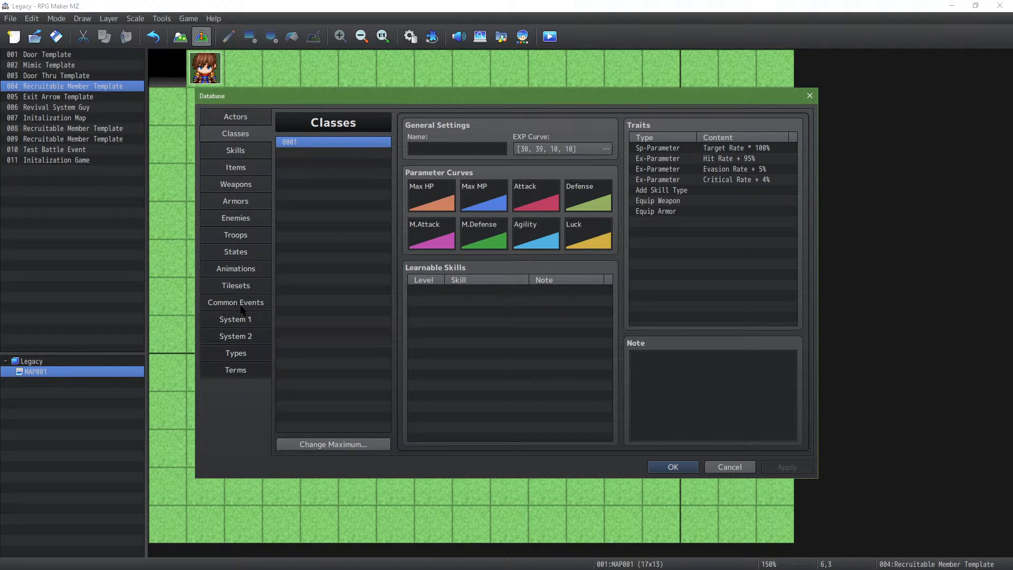
Step: Set the EXP term to "Age in hours" and its abbreviation to "AIH", and apply the changes
left_click(243, 354)
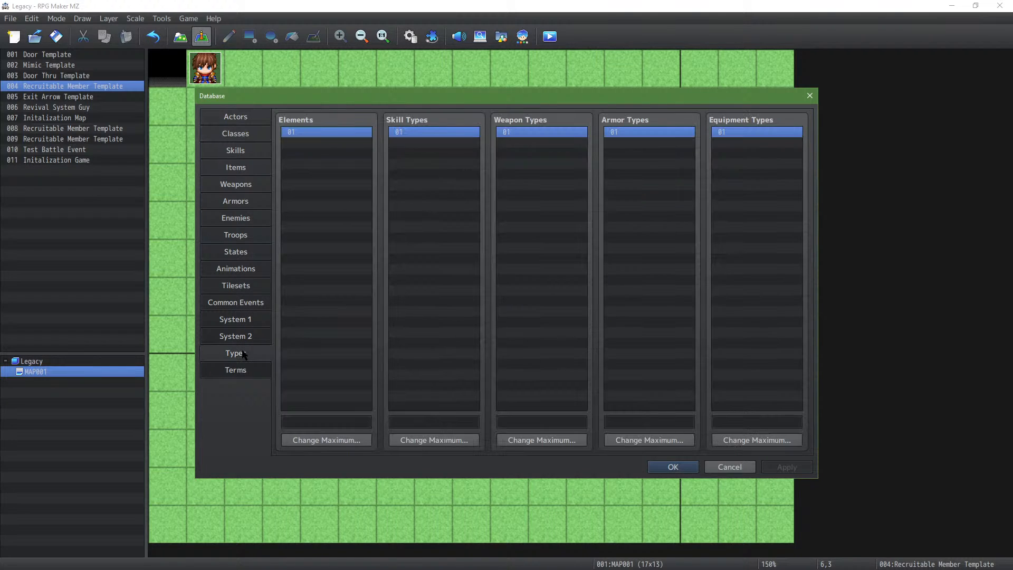
left_click(240, 370)
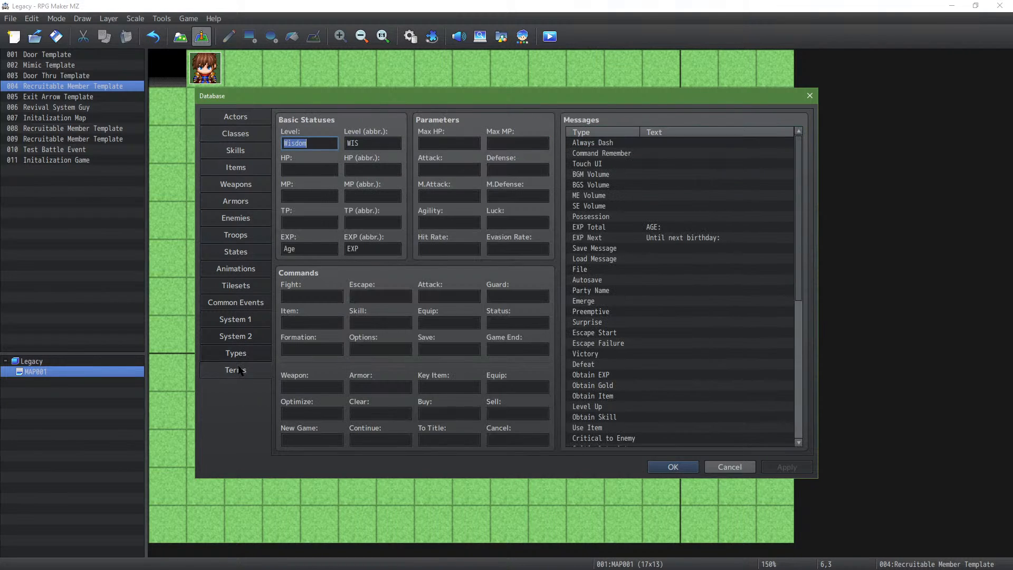
left_click(318, 246)
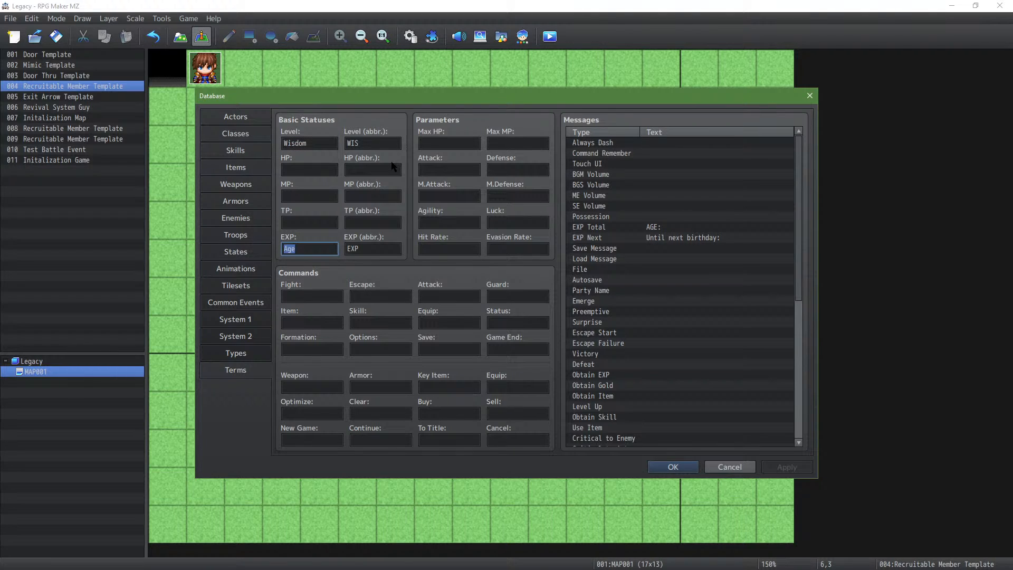
type("Age in")
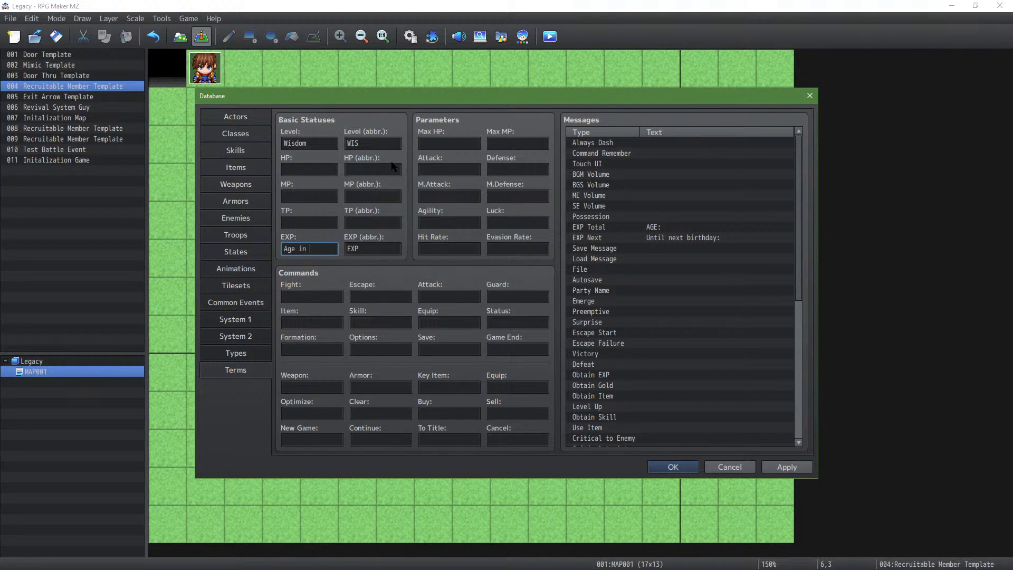
type(" hours")
key("Tab")
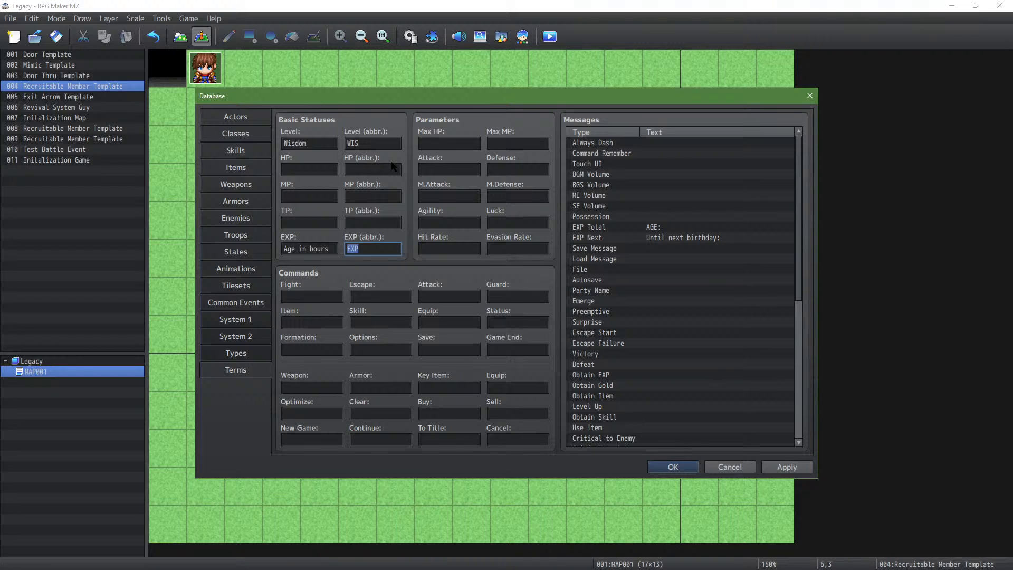
type("AIH")
left_click(785, 467)
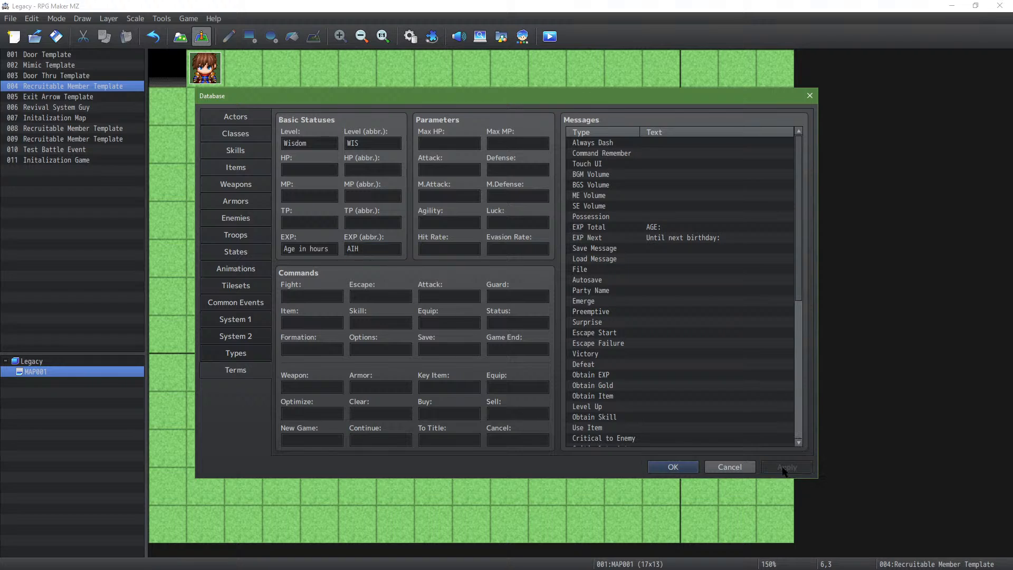
Step: Change the EXP Total message text to "Age in hours:"
double_click(679, 228)
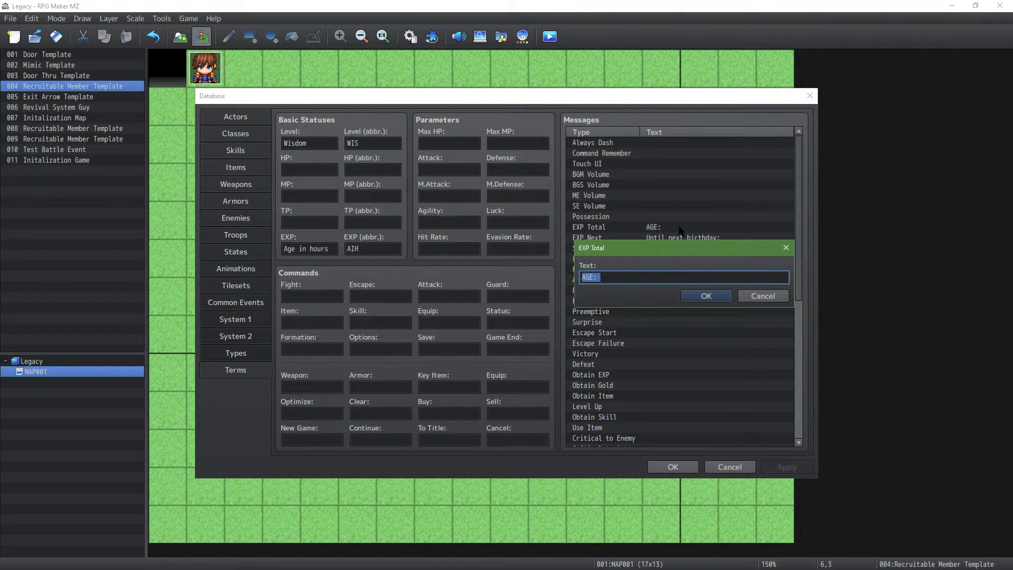
type("Ag")
key("BackSpace")
type("GE IN")
key("BackSpace")
key("BackSpace")
key("BackSpace")
key("BackSpace")
key("BackSpace")
type("ge in hours:")
left_click(707, 295)
Step: Change the EXP Next message text to "Hours until Wisdom:"
double_click(708, 238)
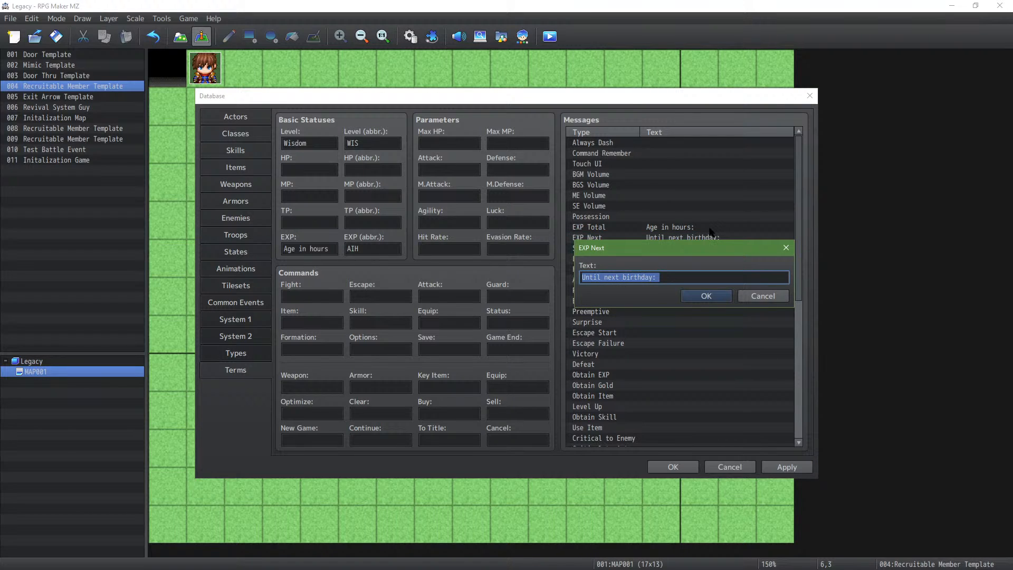
type("Hours until next")
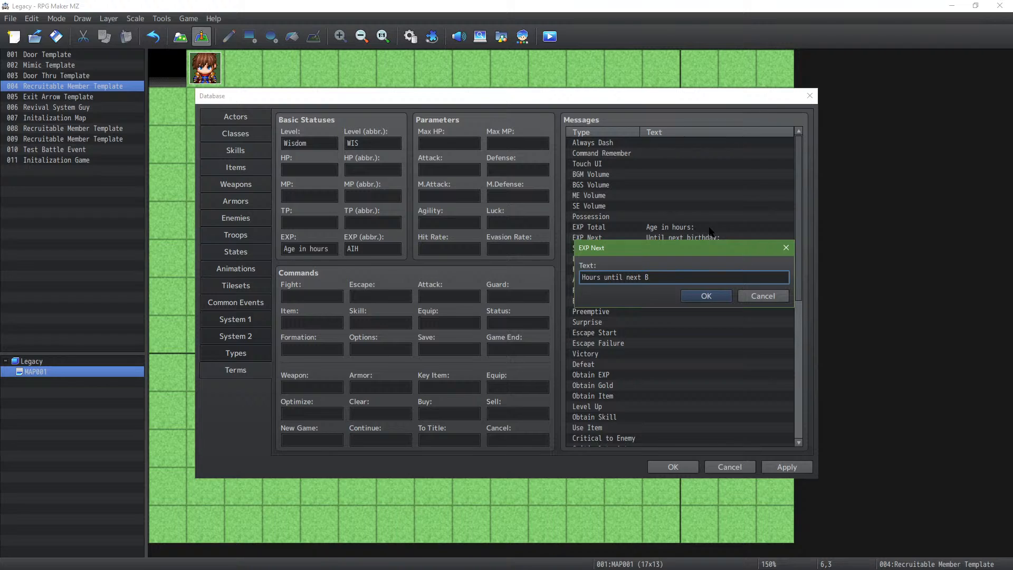
key("BackSpace")
left_click_drag(668, 247, 673, 285)
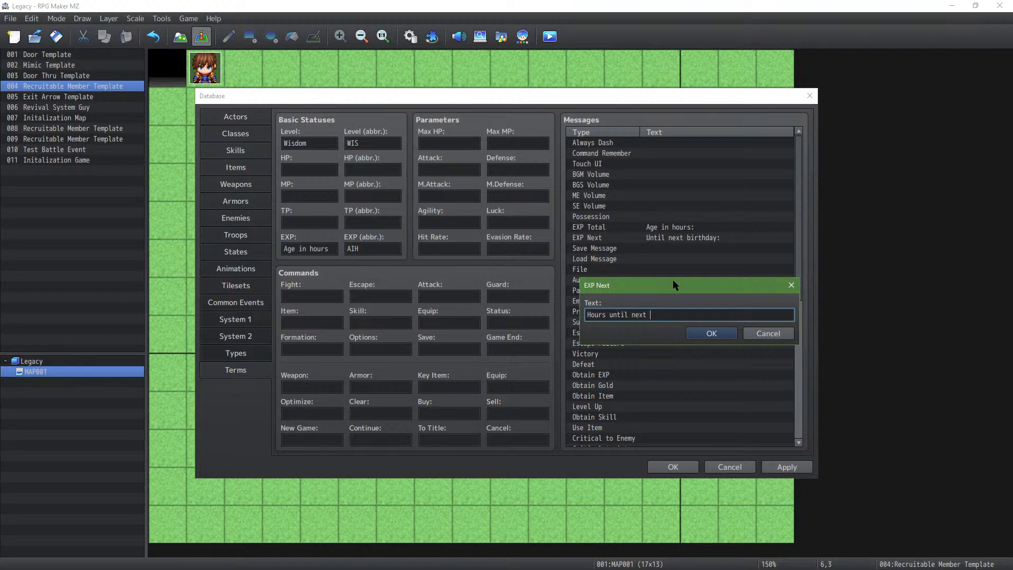
key("ctrl+a")
type("Hours until Wisdom")
key("Return")
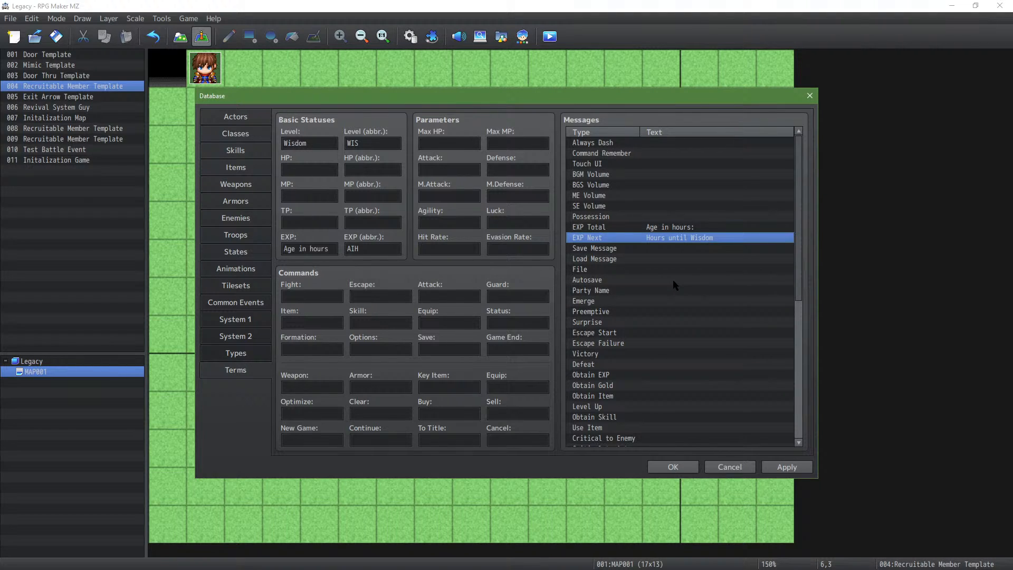
double_click(672, 239)
key("End")
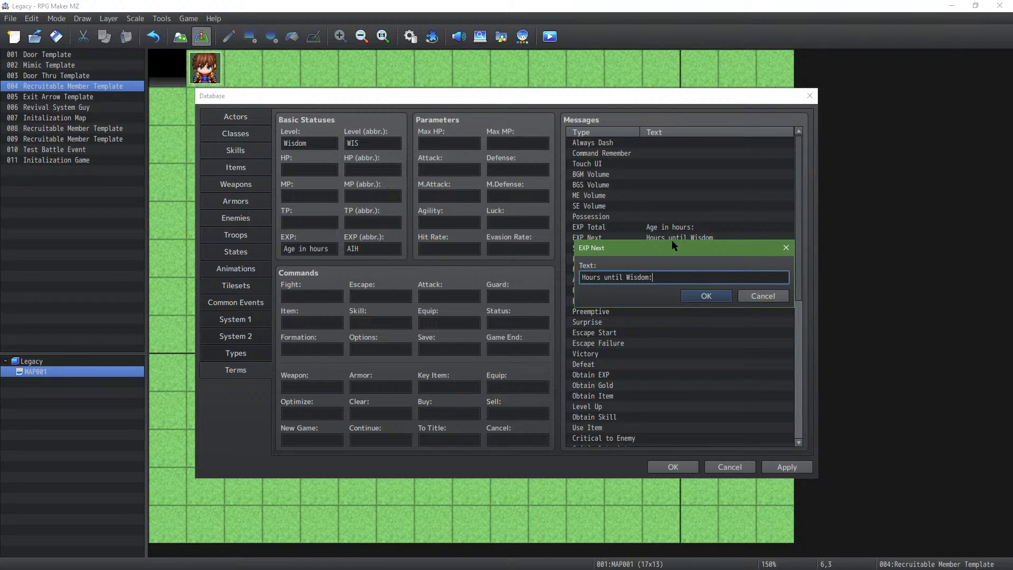
left_click(706, 298)
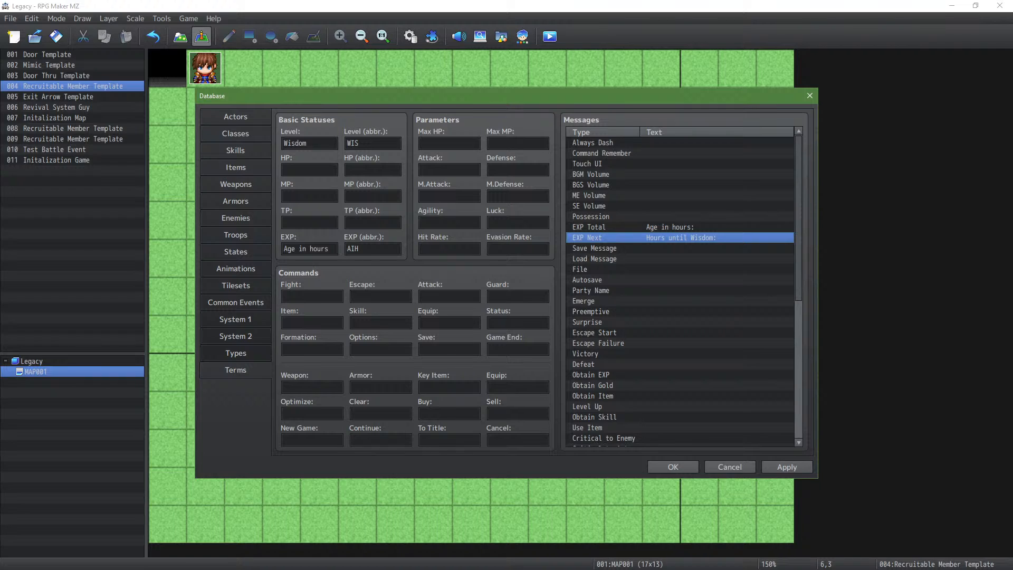
Step: Switch to the browser, search Google for "hours until wisdom" in a new tab, and close the search to return to the database
key("alt+Tab")
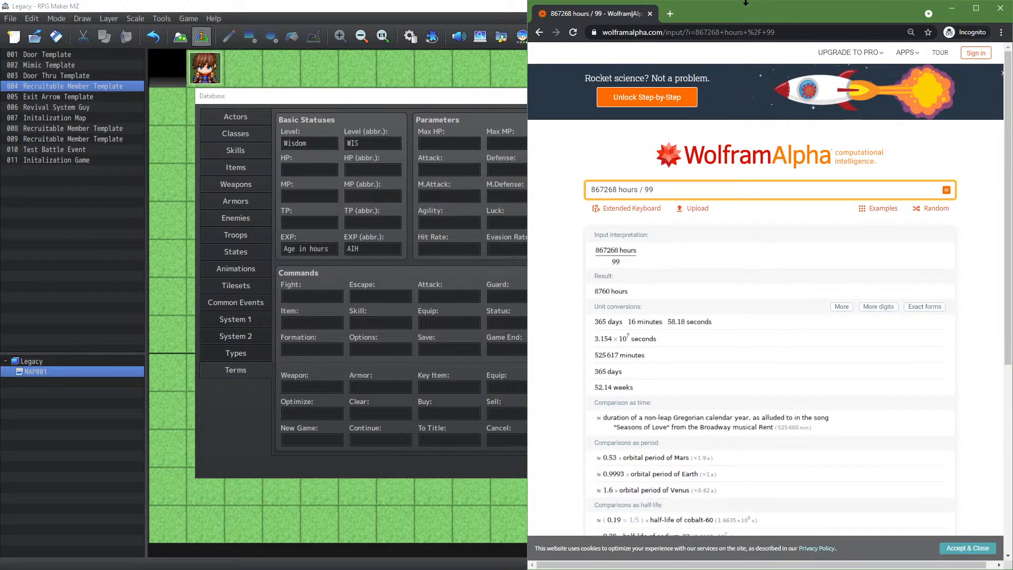
left_click(676, 13)
type("g")
key("Return")
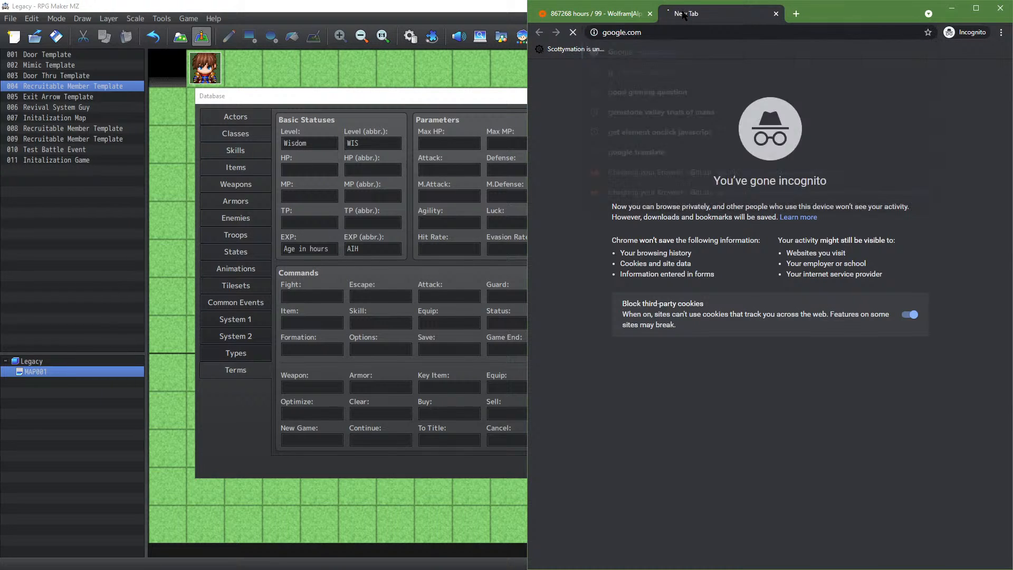
type("hours u")
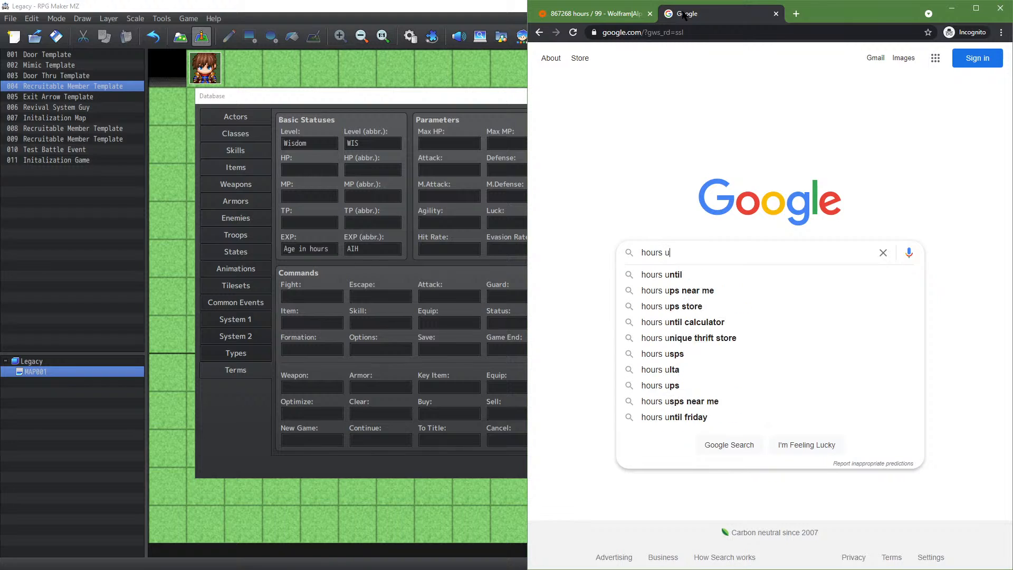
type("ntil wisdom")
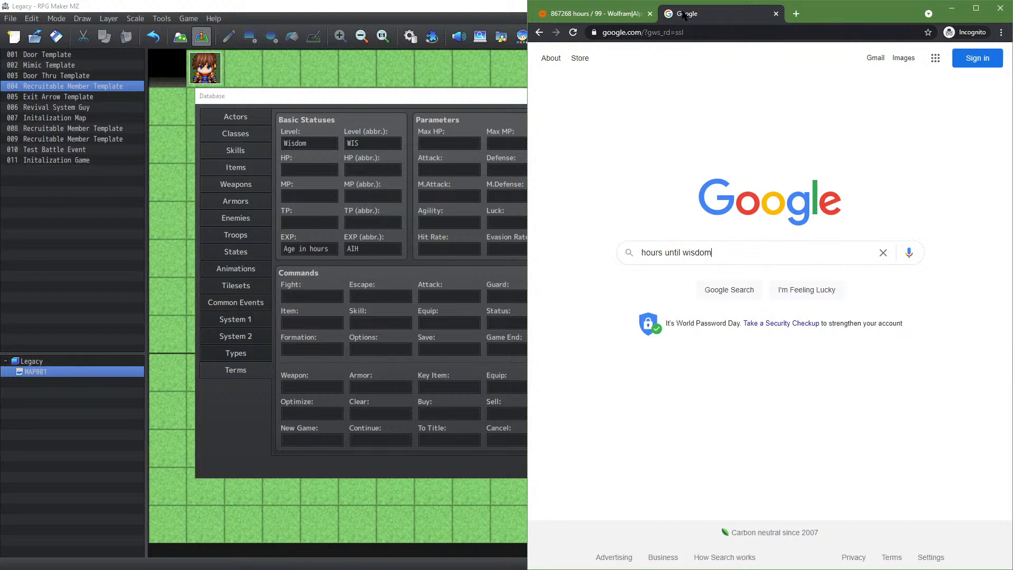
key("Return")
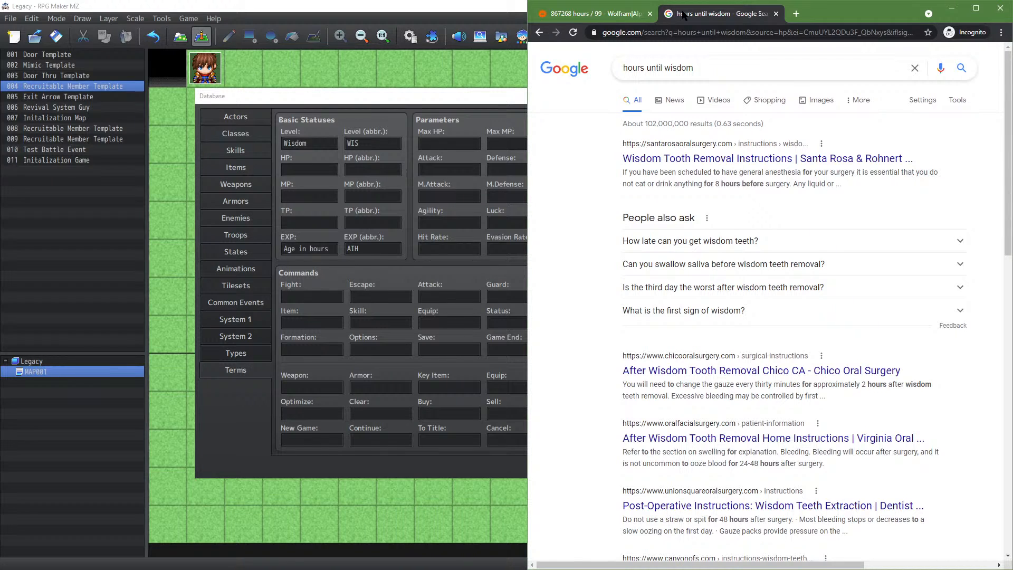
left_click(776, 14)
left_click(952, 8)
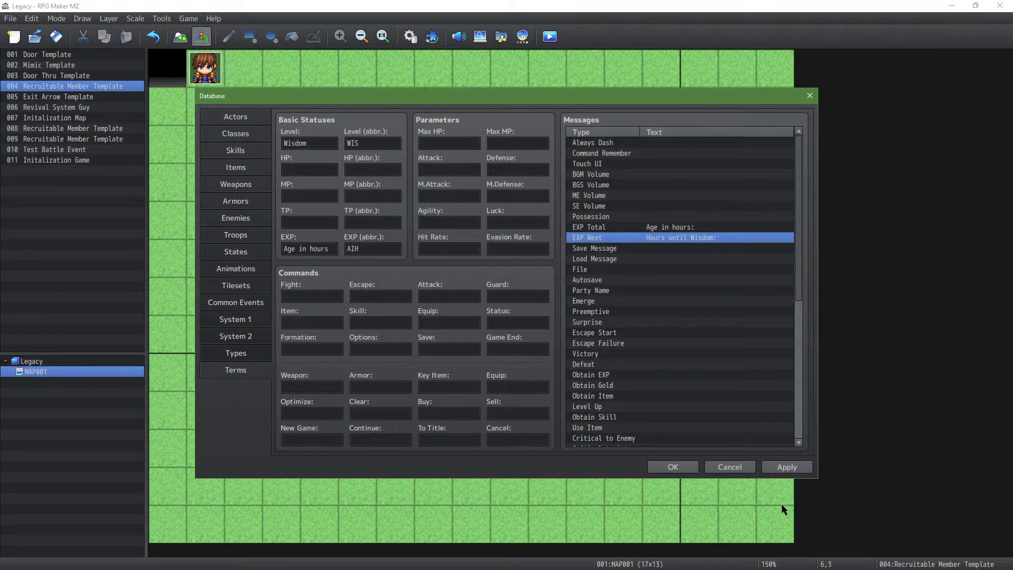
Step: Apply the message changes, and set the entire party's EXP increase in the EndOfRealWorldSecond common event to 24 and apply it
left_click(787, 467)
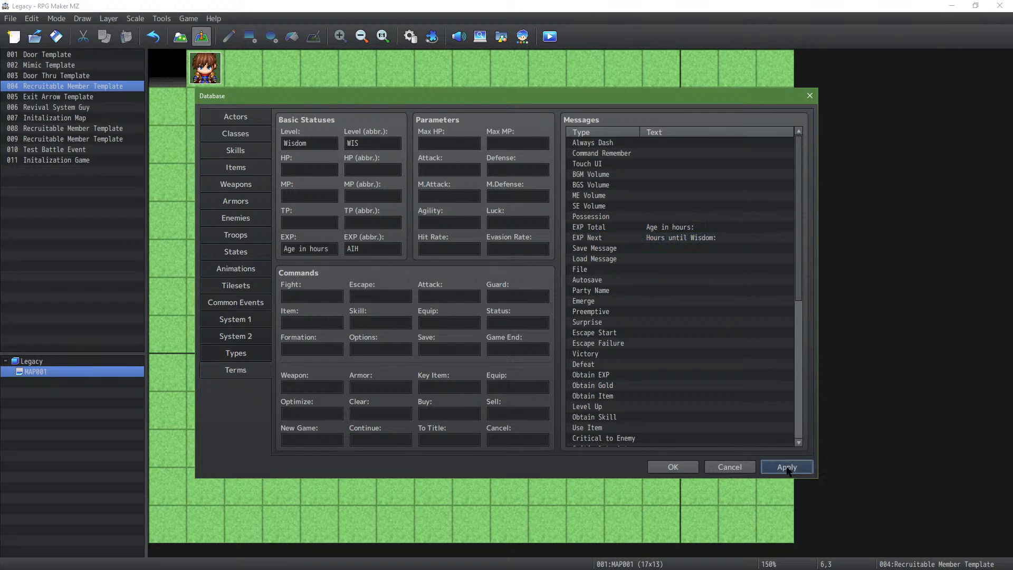
left_click(237, 135)
left_click(242, 118)
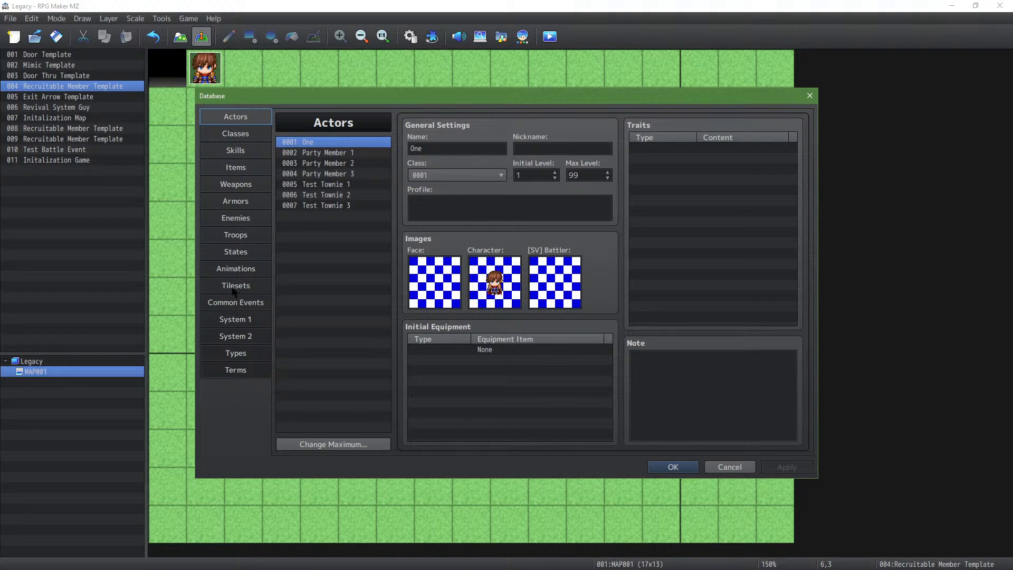
left_click(233, 301)
left_click(504, 200)
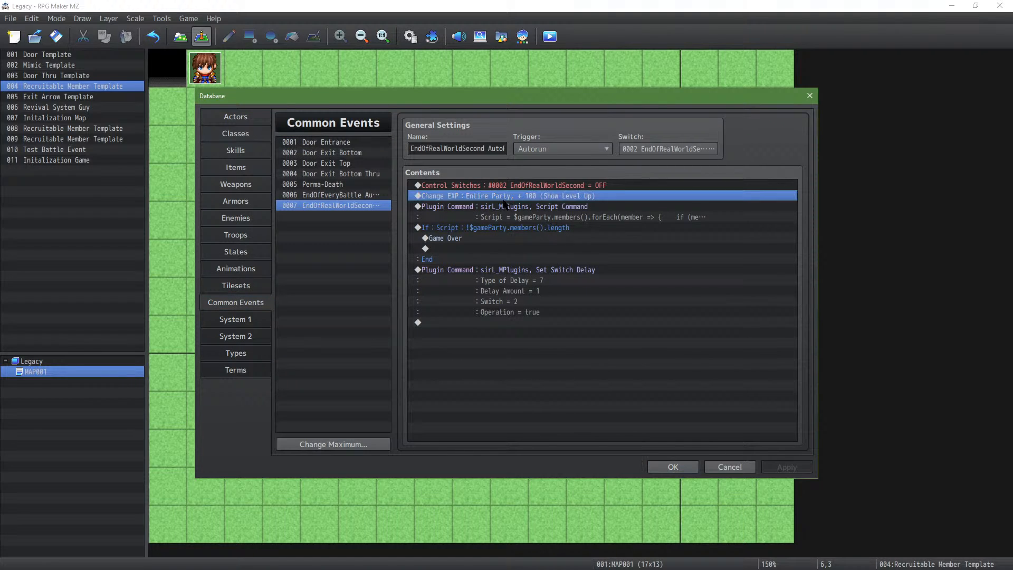
double_click(504, 202)
double_click(607, 332)
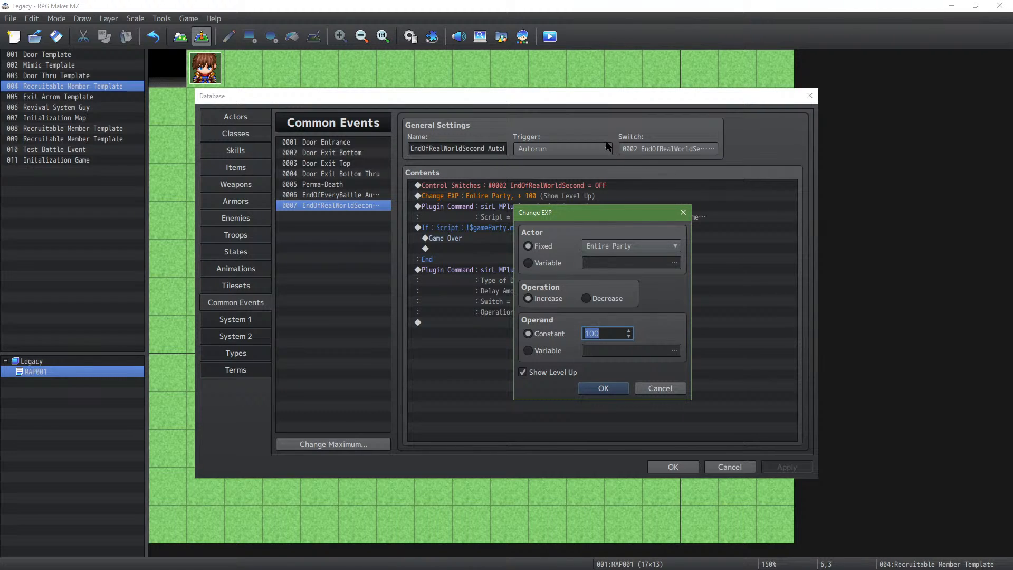
type("24")
left_click(607, 390)
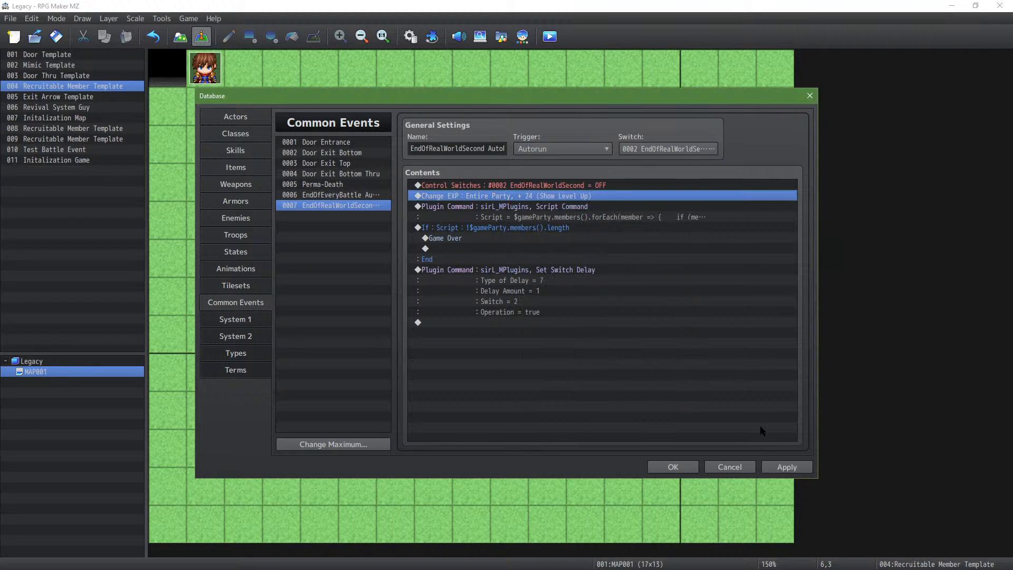
left_click(792, 468)
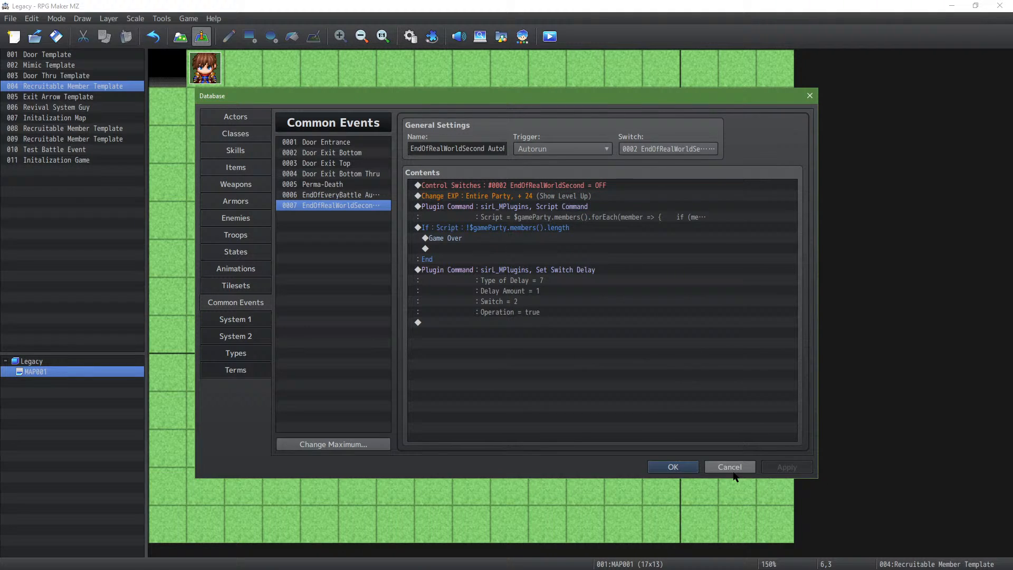
Step: Accept the database changes, save the project when starting a playtest, and begin a new game
left_click(673, 467)
left_click(551, 37)
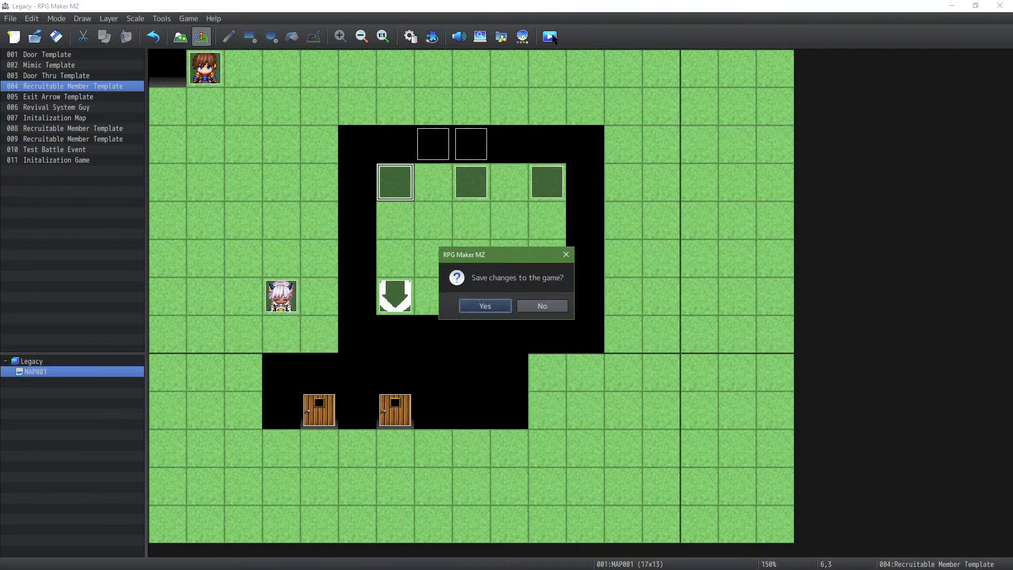
left_click(494, 301)
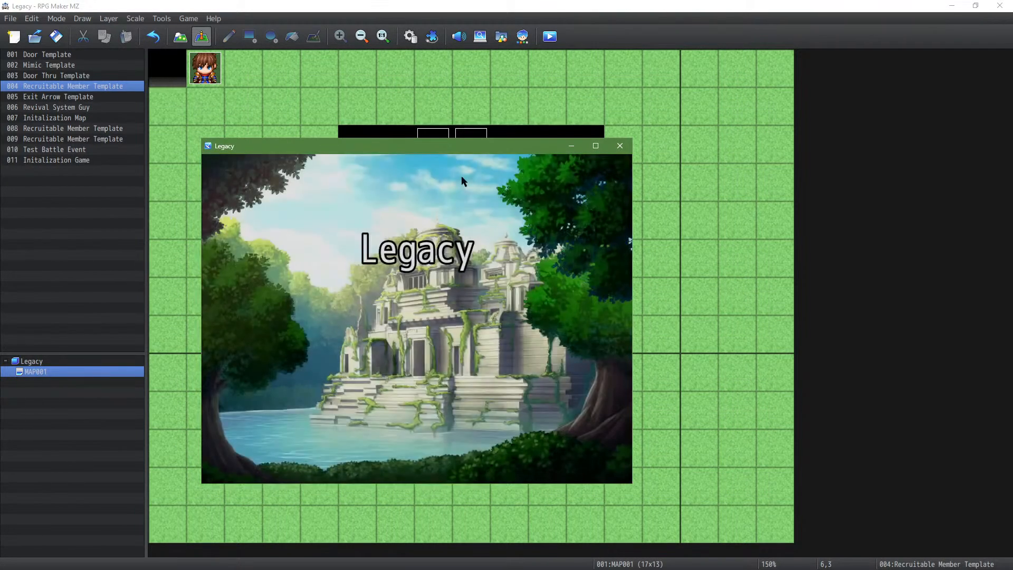
key("Return")
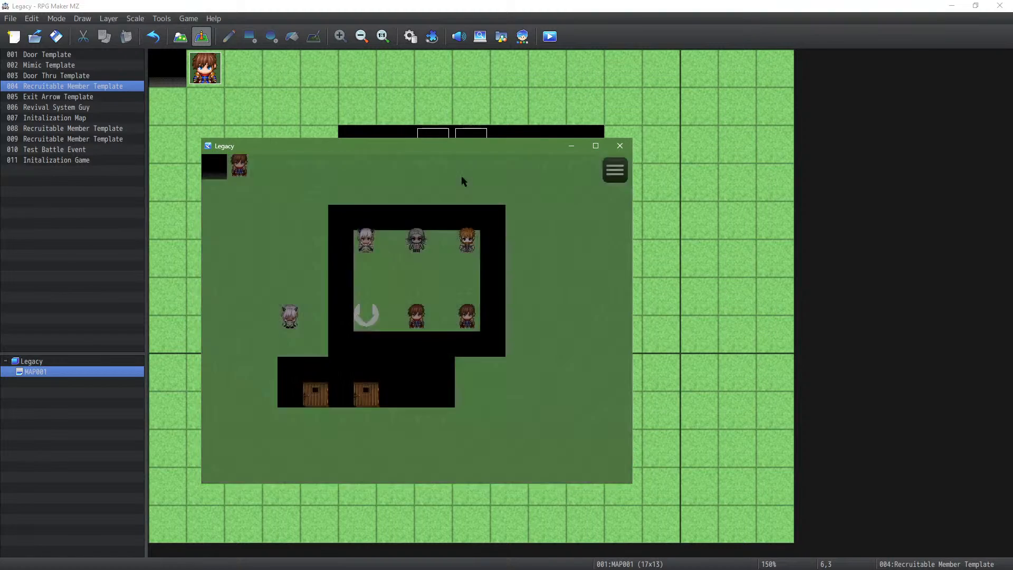
Step: Recruit three members in the walled room during the playtest and lead the party out to the grass below the doors
key("Up")
key("Left")
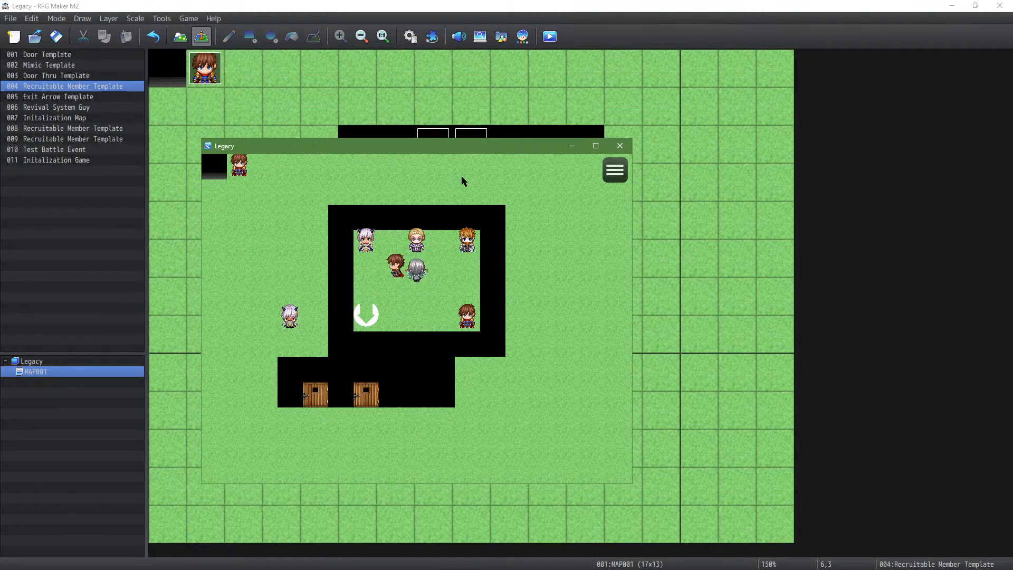
key("Return")
key("Return")
key("Right")
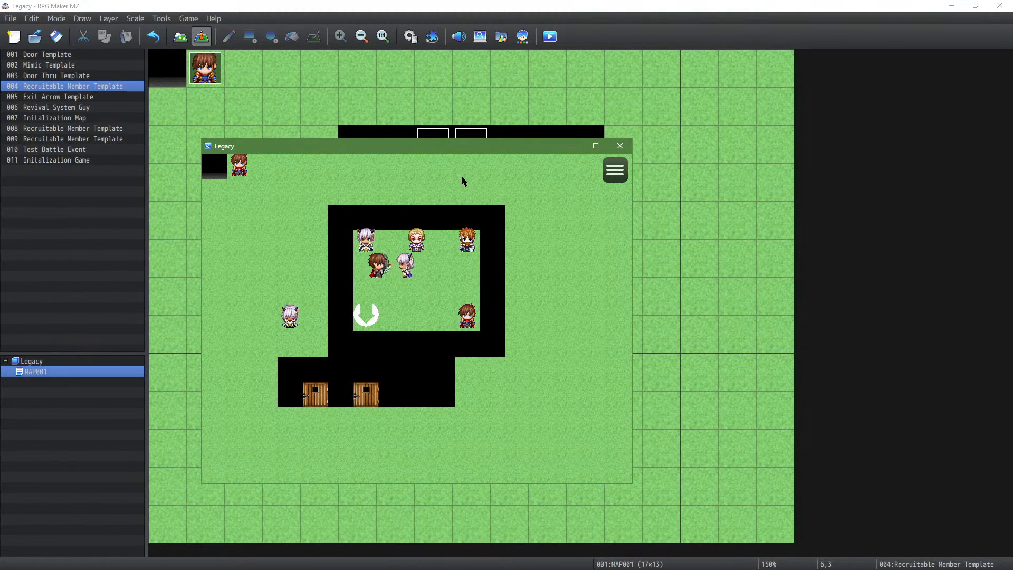
key("Up")
key("Return")
key("Left")
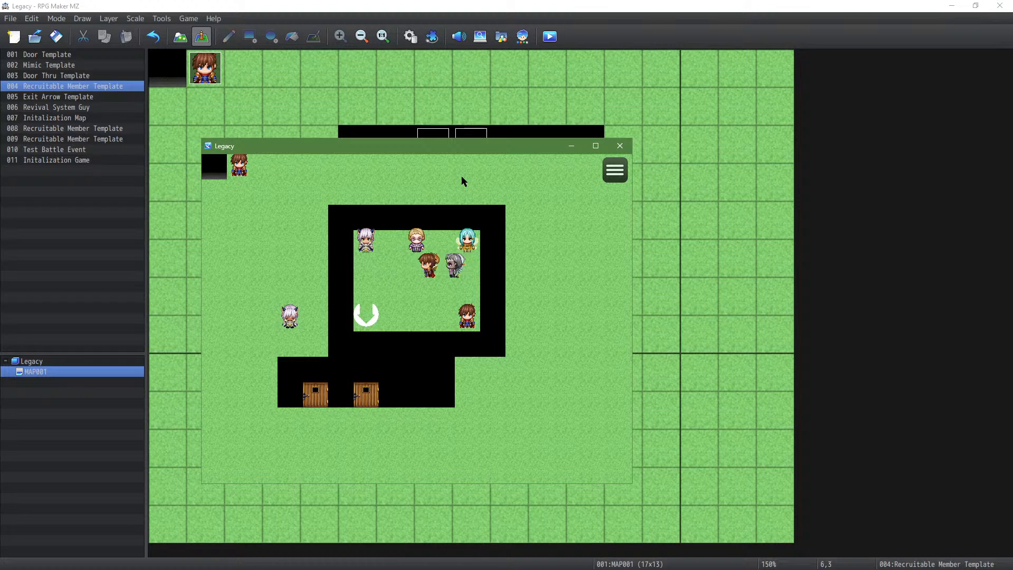
key("Down")
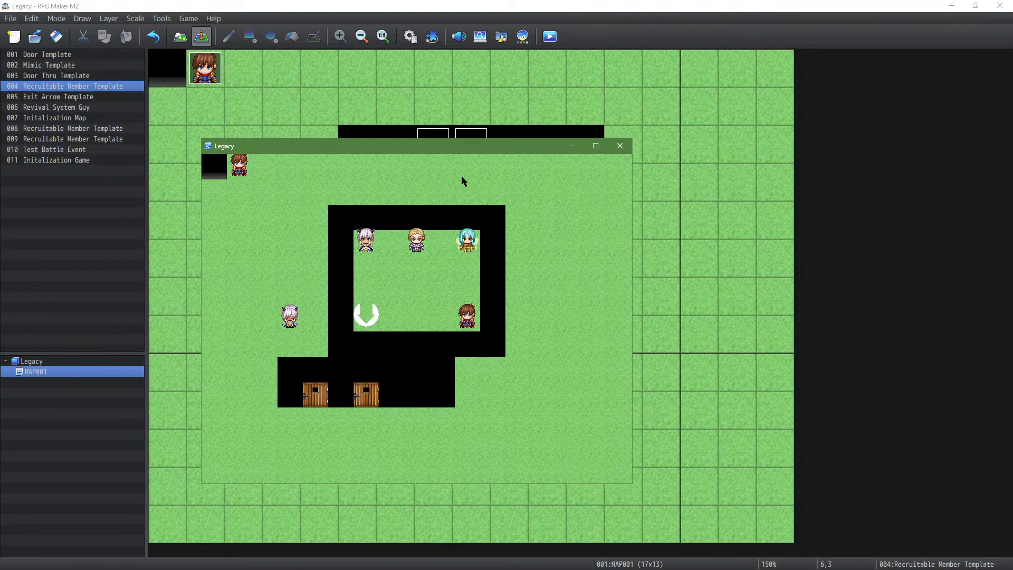
key("Return")
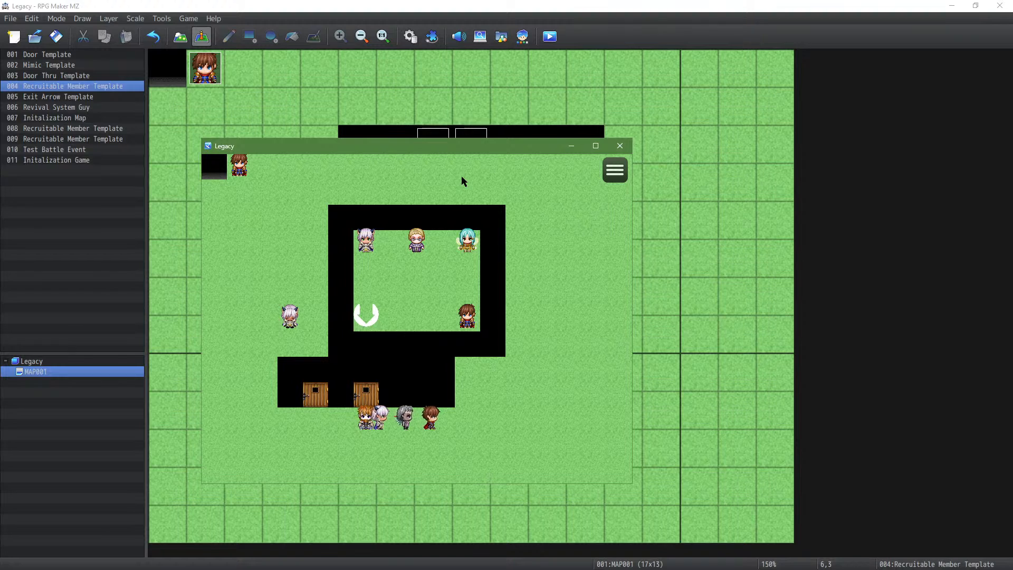
Step: Check the party members' WIS labels and levels in the game's party menu, and return to the map
key("Escape")
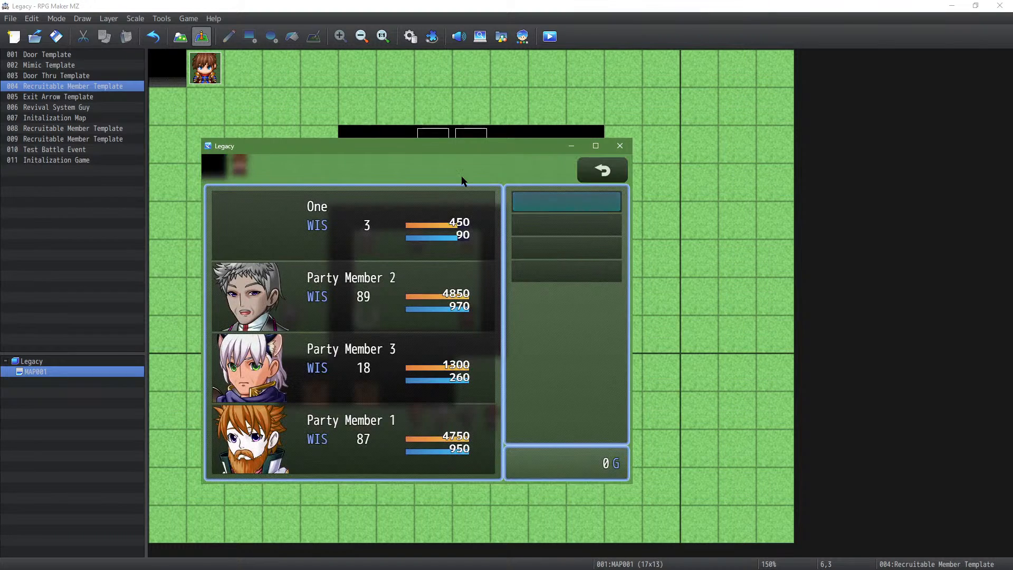
key("Escape")
key("Escape")
key("Escape")
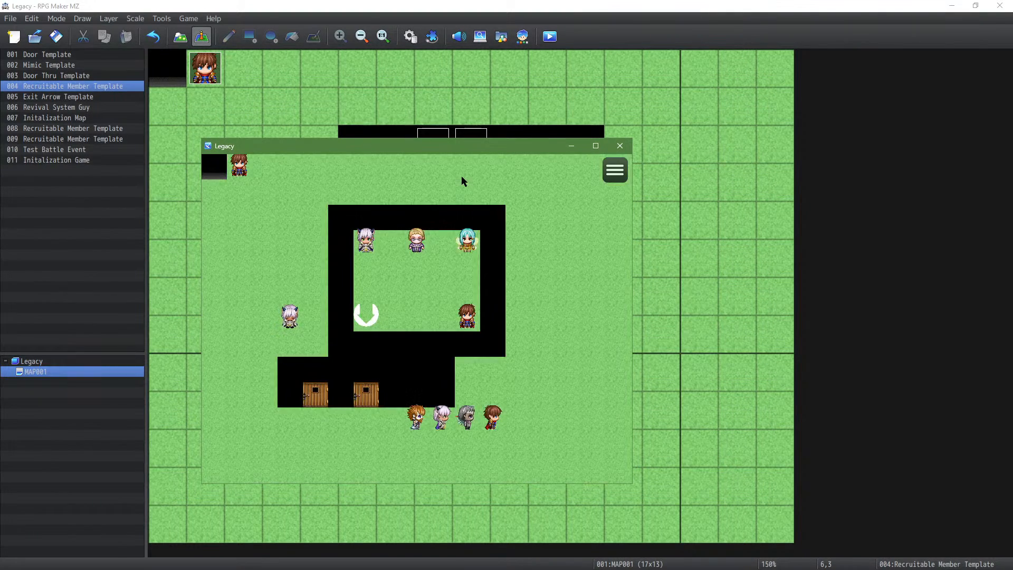
Step: Walk the party up along the outside of the room's east wall until a message appears, and end the playtest
key("Up")
key("Right")
key("Right")
key("Up")
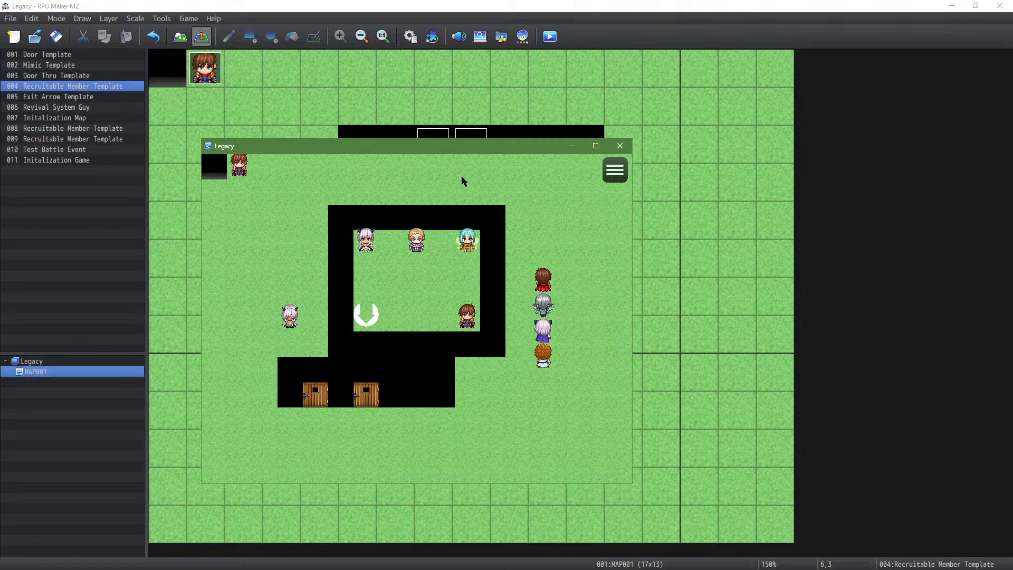
left_click(620, 159)
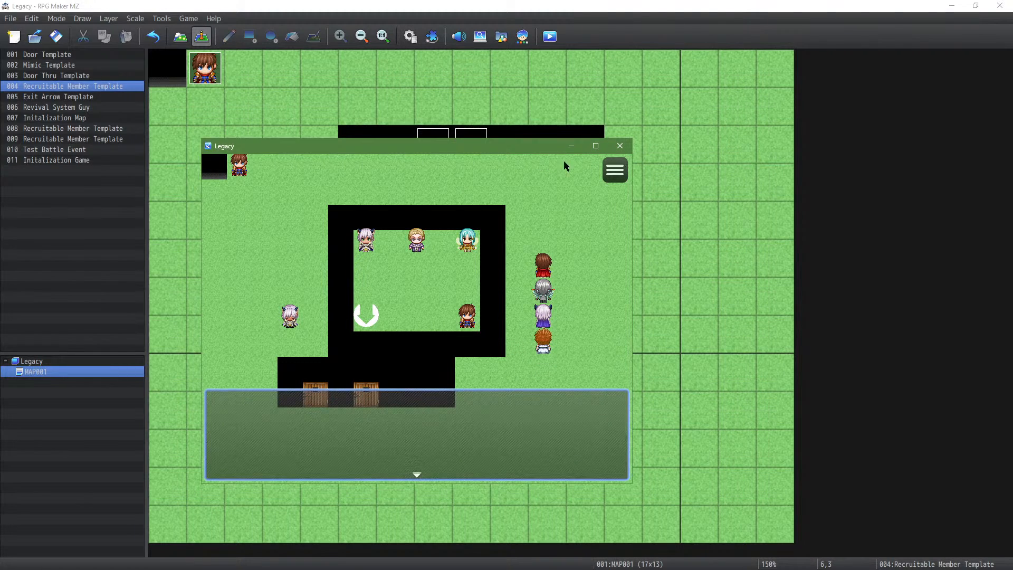
left_click(620, 145)
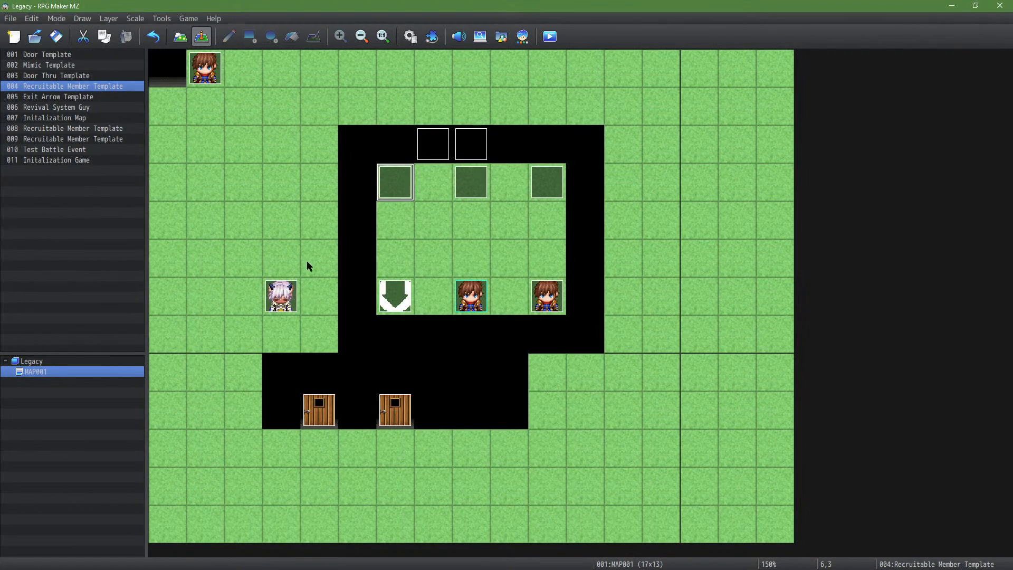
Step: Reopen the database and view the total EXP curve of class 0001
left_click(410, 36)
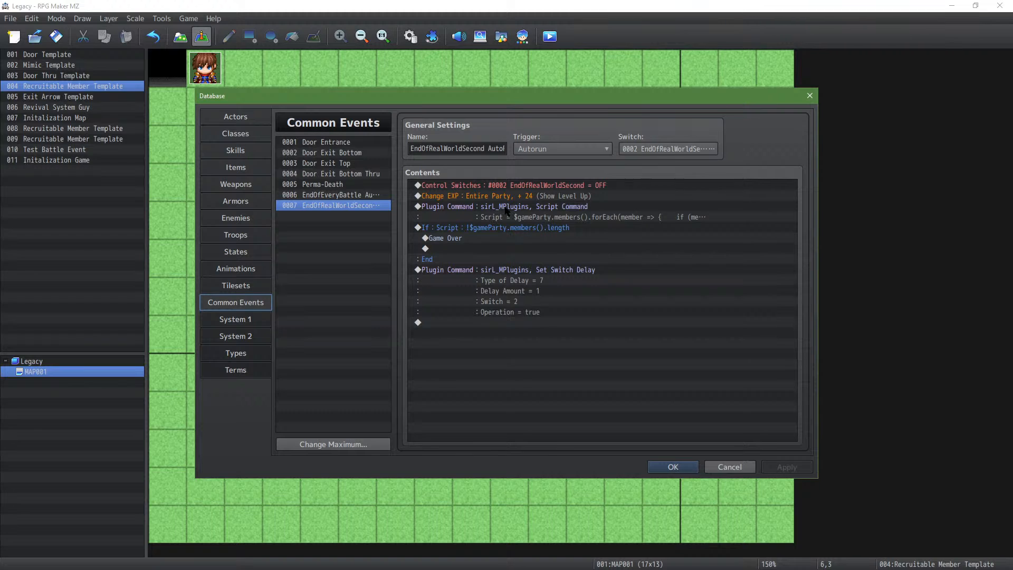
left_click(240, 123)
left_click(240, 134)
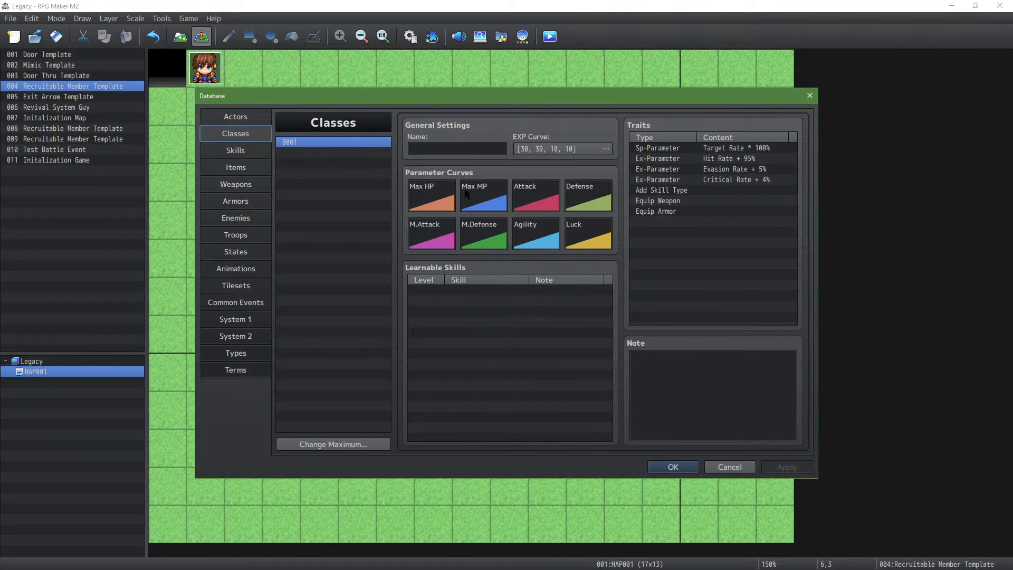
double_click(564, 149)
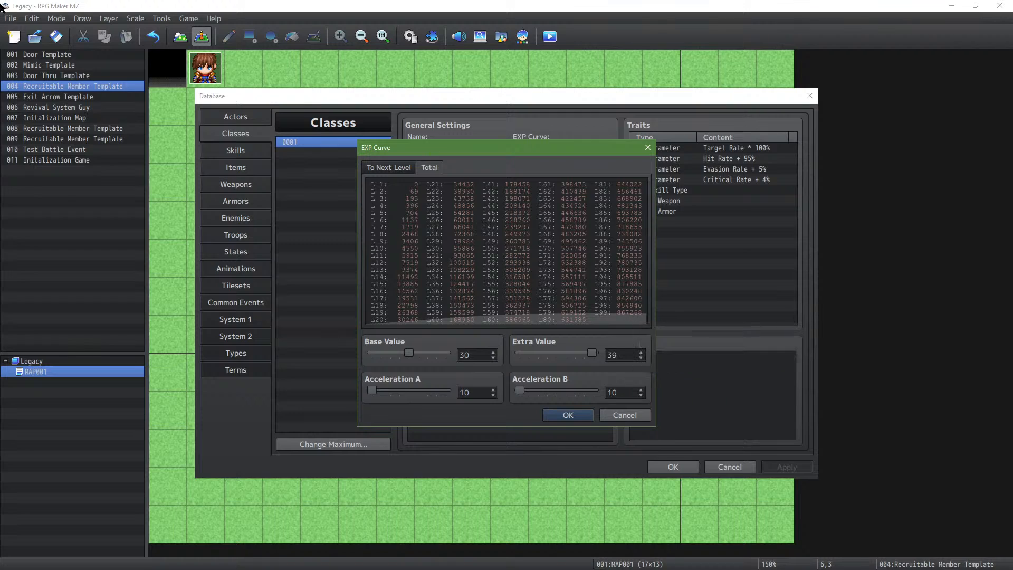
Step: Switch to WolframAlpha in the browser and calculate 867268 / 3
key("alt+Tab")
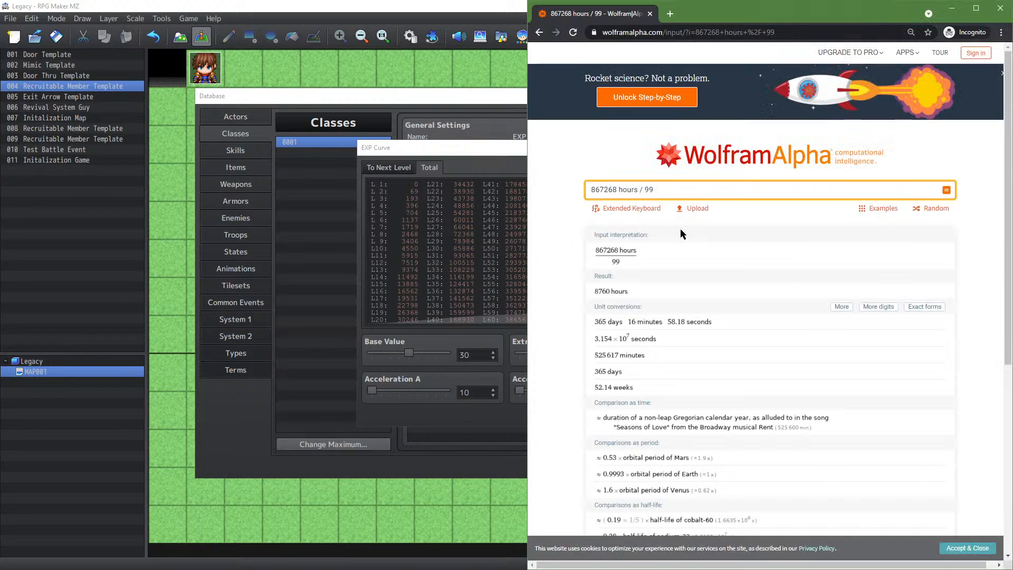
left_click(698, 193)
left_click_drag(623, 191, 768, 198)
key("BackSpace")
key("BackSpace")
type("/ 3")
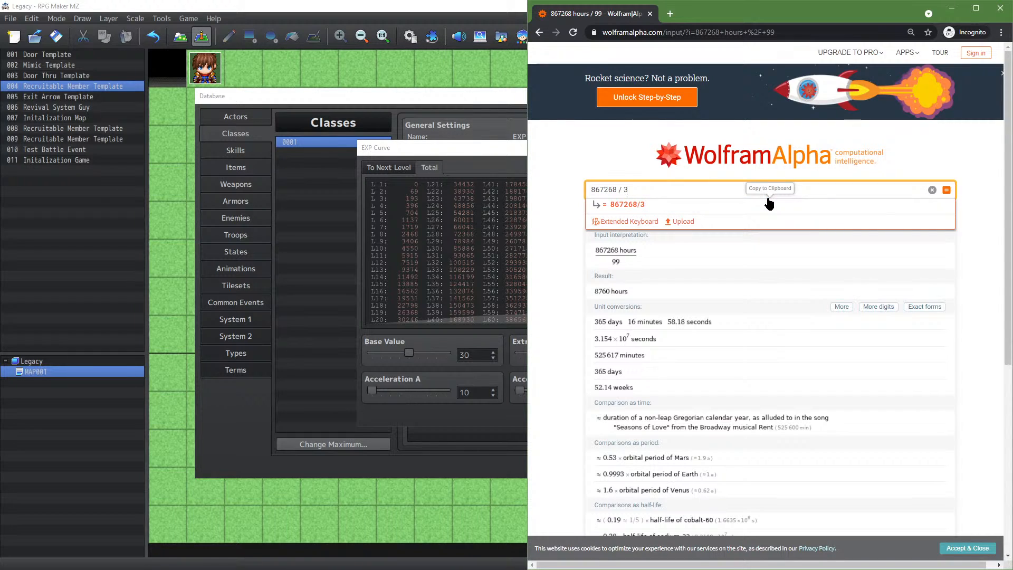
key("Return")
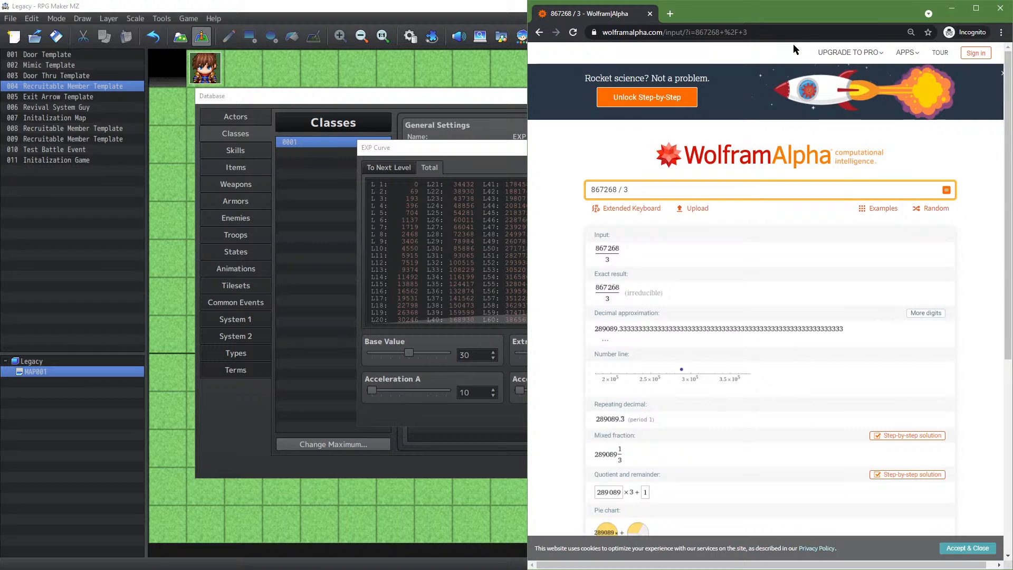
left_click(682, 185)
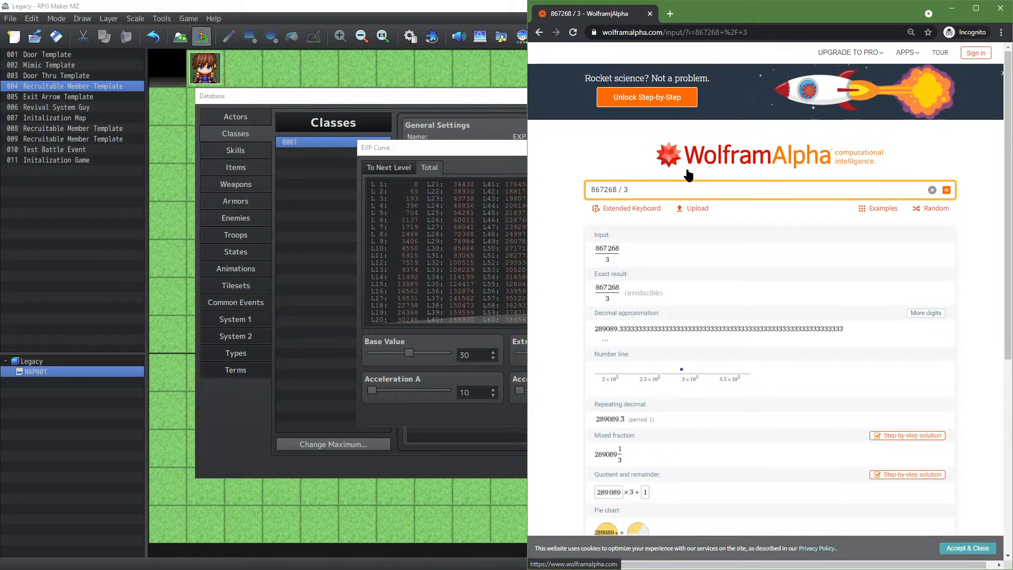
Step: Calculate 867268 / (3 hours in seconds) in WolframAlpha
type("hour")
type("s in seconds")
type("(")
key("Return")
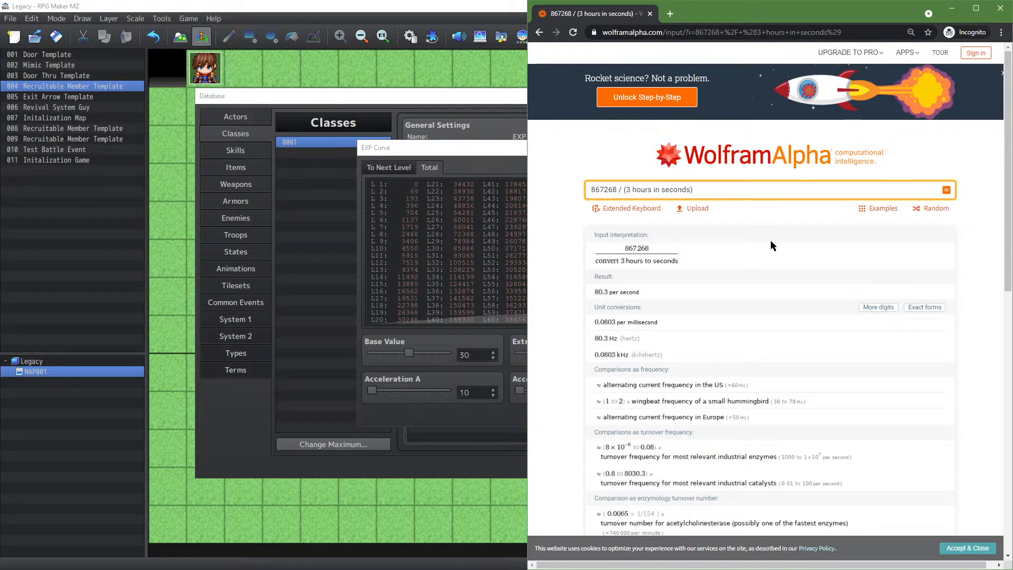
Step: In RPG Maker MZ, accept the class EXP curve and set the EndOfRealWorldSecond common event's entire-party EXP increase to 80
key("alt+Tab")
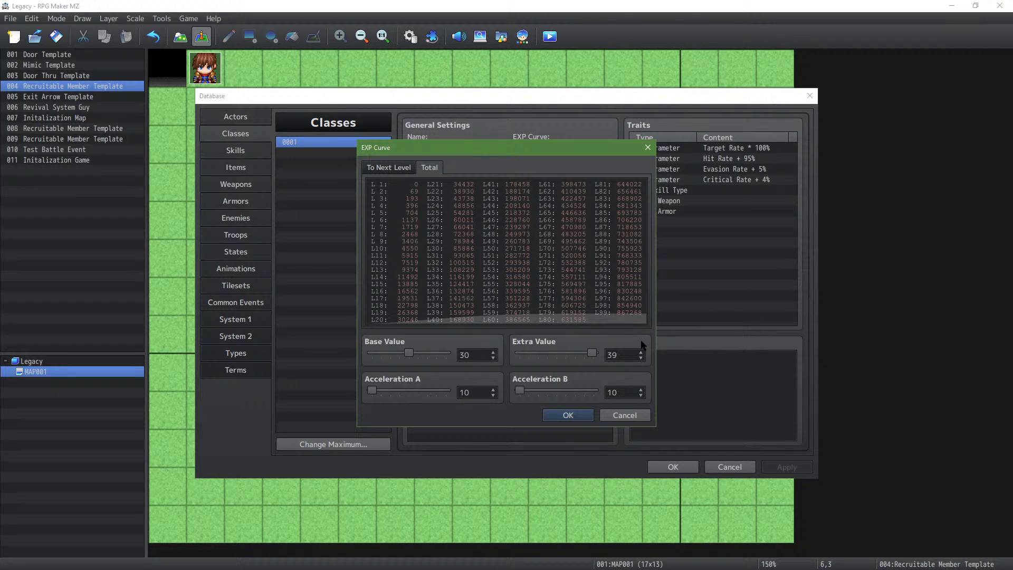
left_click(590, 415)
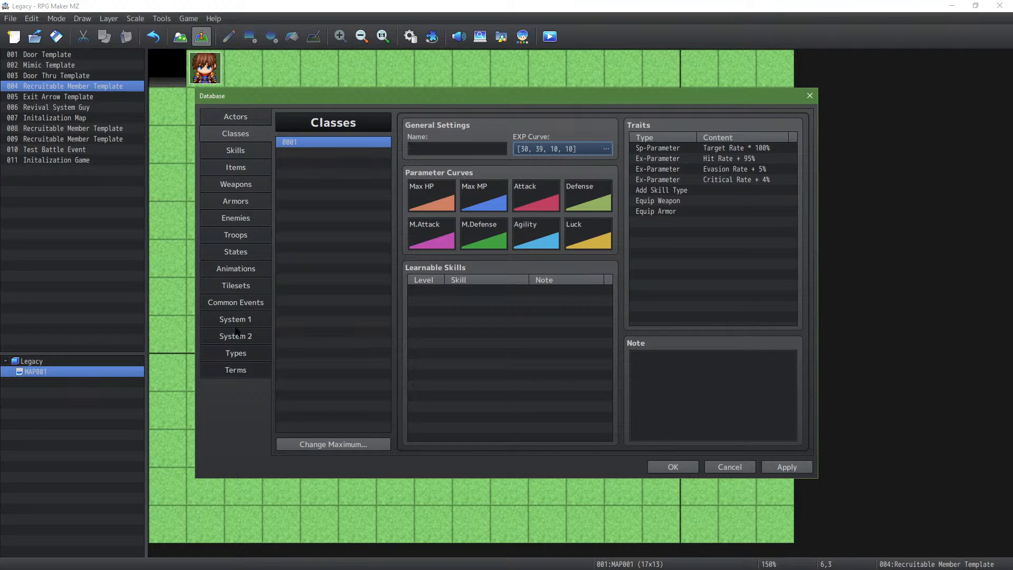
left_click(246, 304)
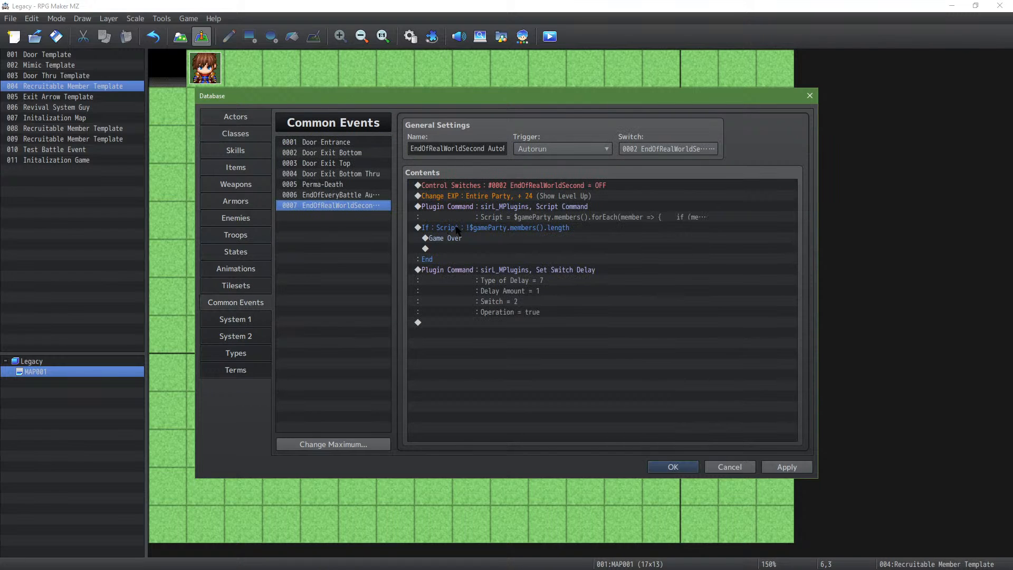
double_click(508, 196)
double_click(615, 331)
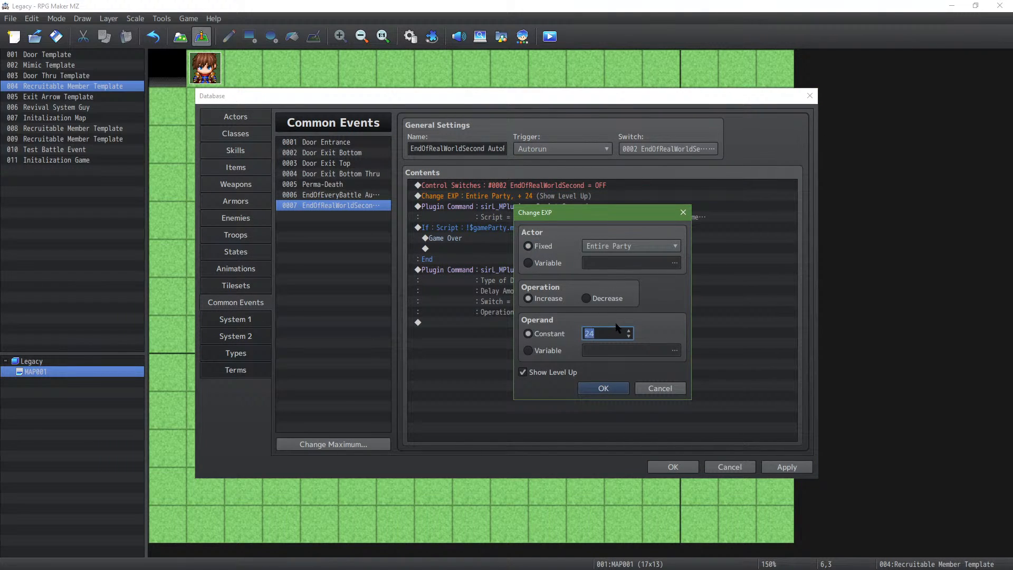
type("803")
key("BackSpace")
left_click(603, 388)
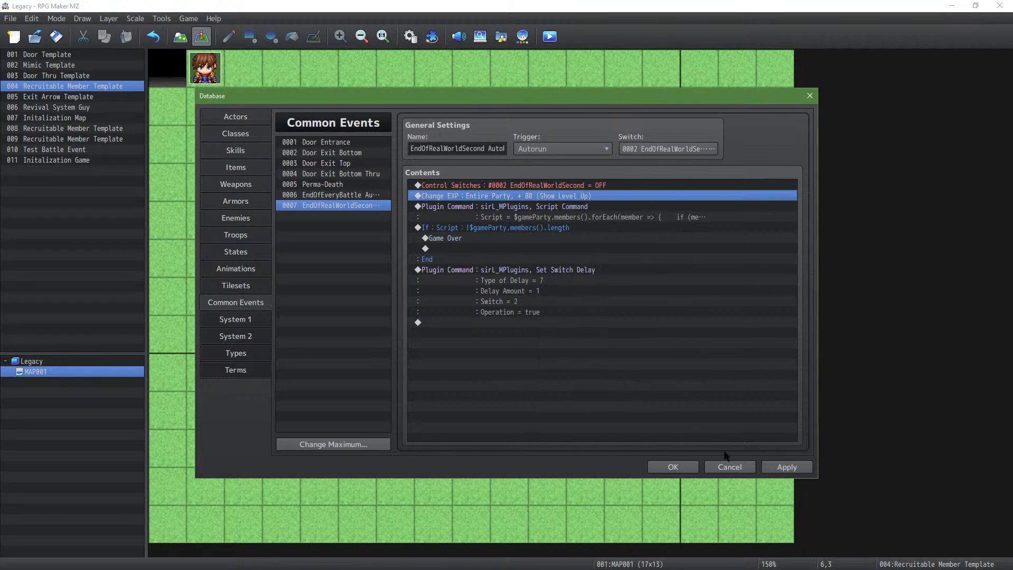
left_click(775, 467)
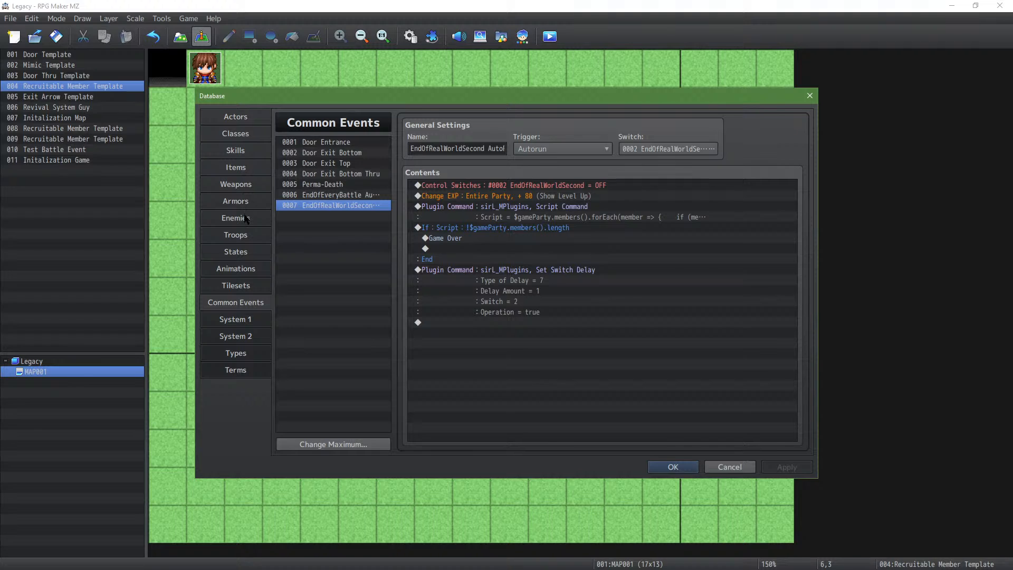
Step: Examine the total EXP required per level in class 0001's EXP curve
left_click(243, 168)
left_click(243, 152)
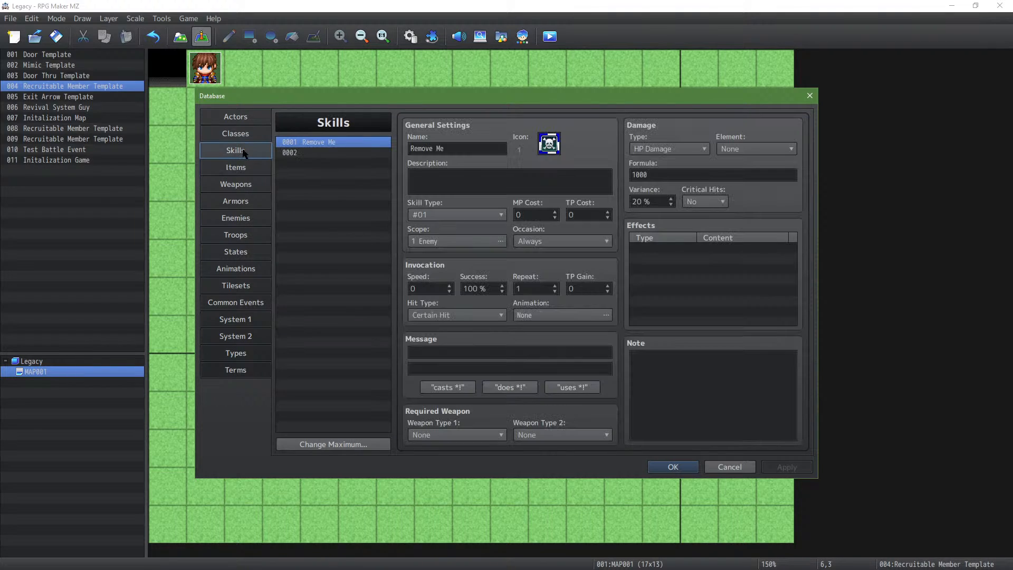
left_click(246, 138)
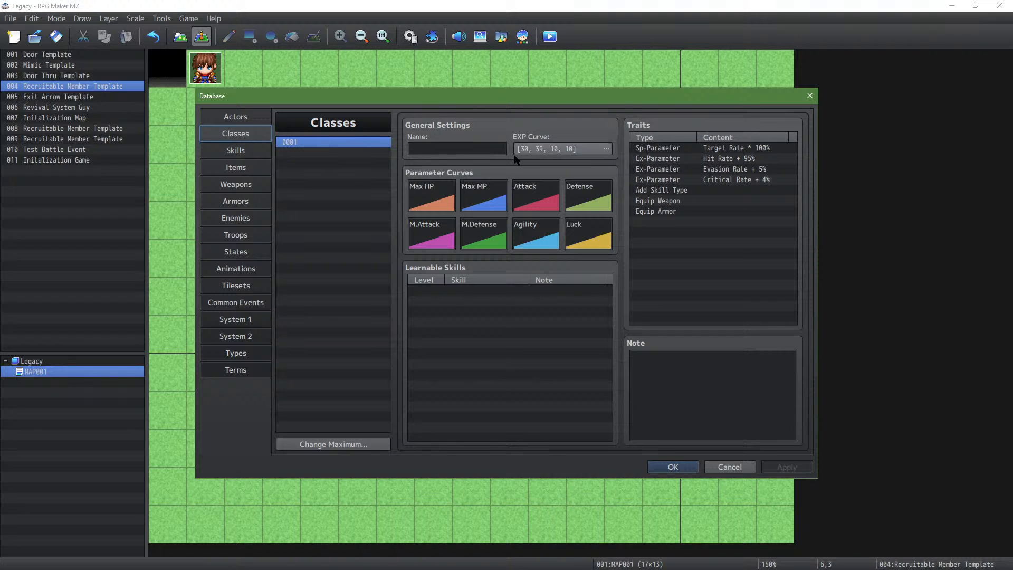
left_click(524, 146)
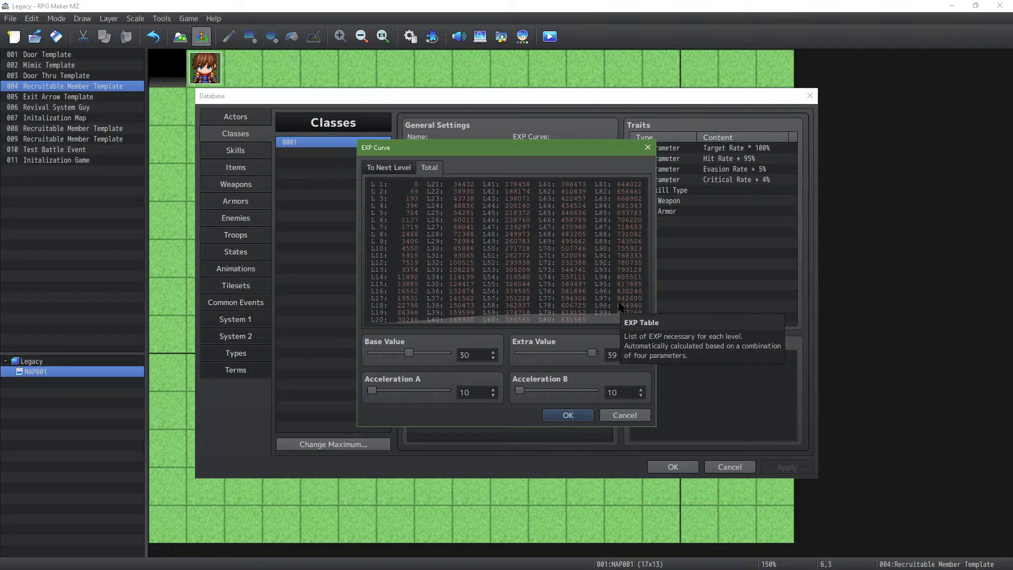
left_click(570, 416)
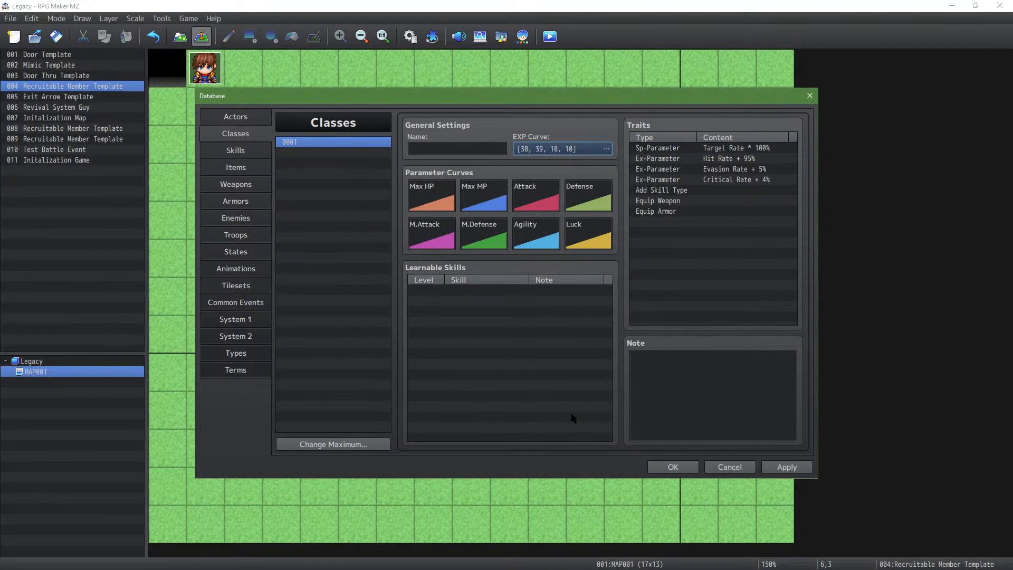
left_click(786, 469)
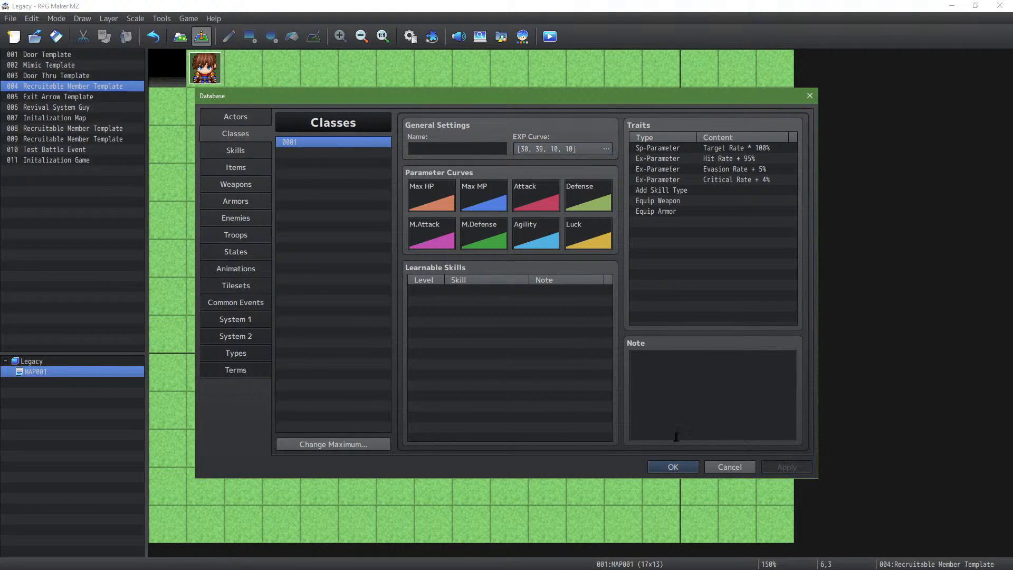
left_click(243, 305)
left_click(244, 318)
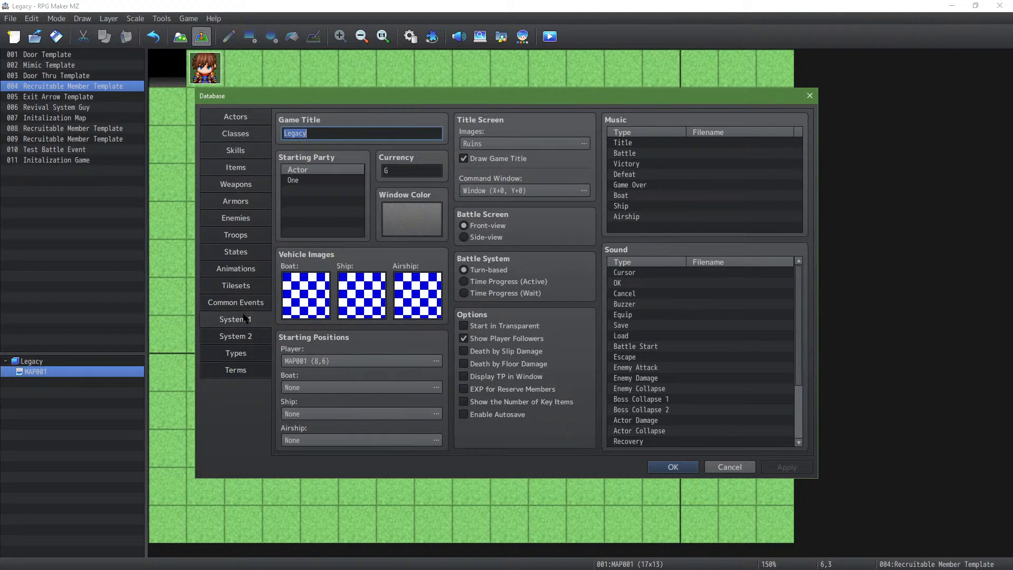
left_click(255, 289)
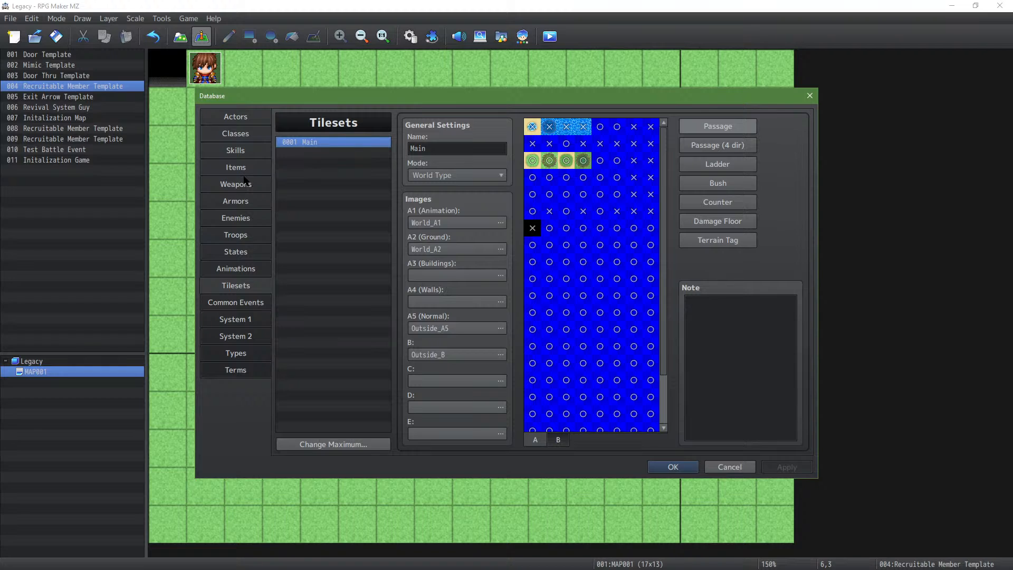
left_click(250, 338)
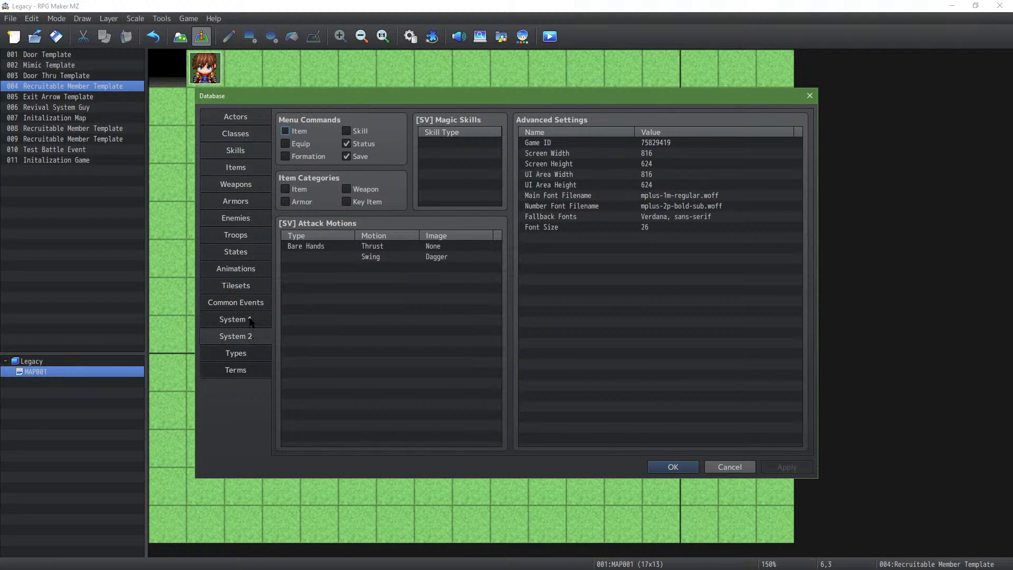
left_click(250, 321)
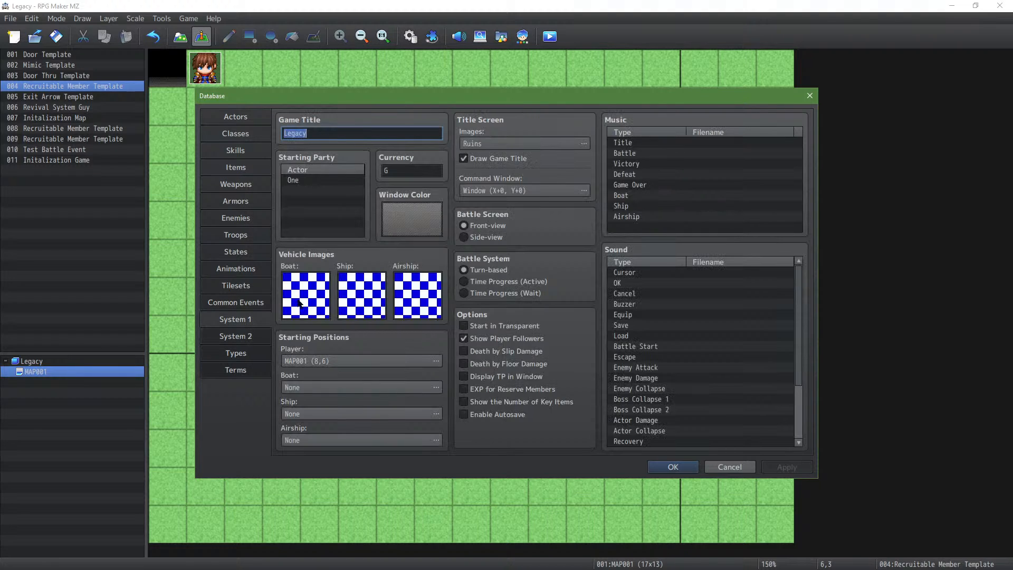
Step: Change the EXP Next message term to "Hours until new experience:" and apply the database changes
left_click(261, 374)
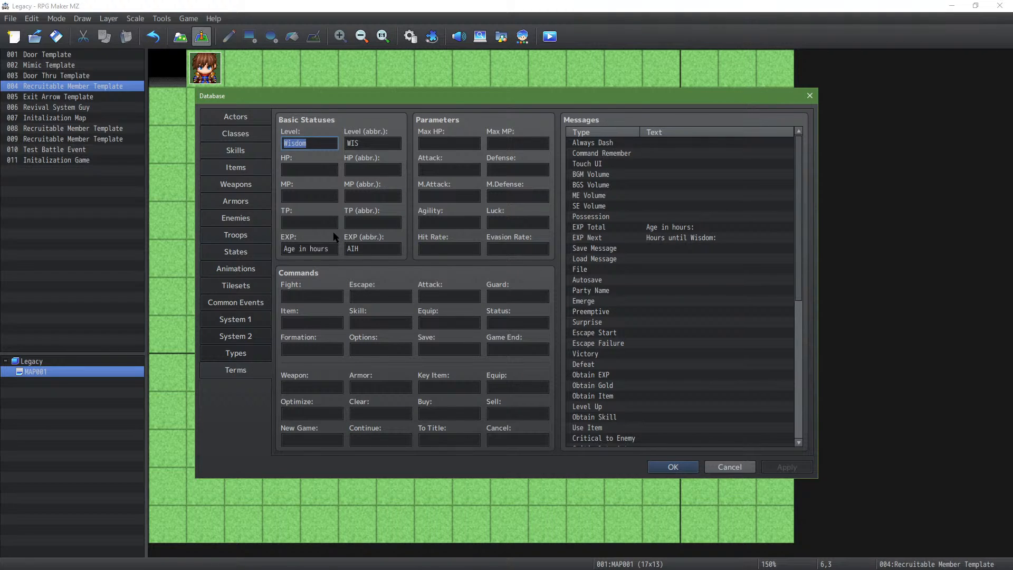
double_click(696, 238)
left_click(627, 278)
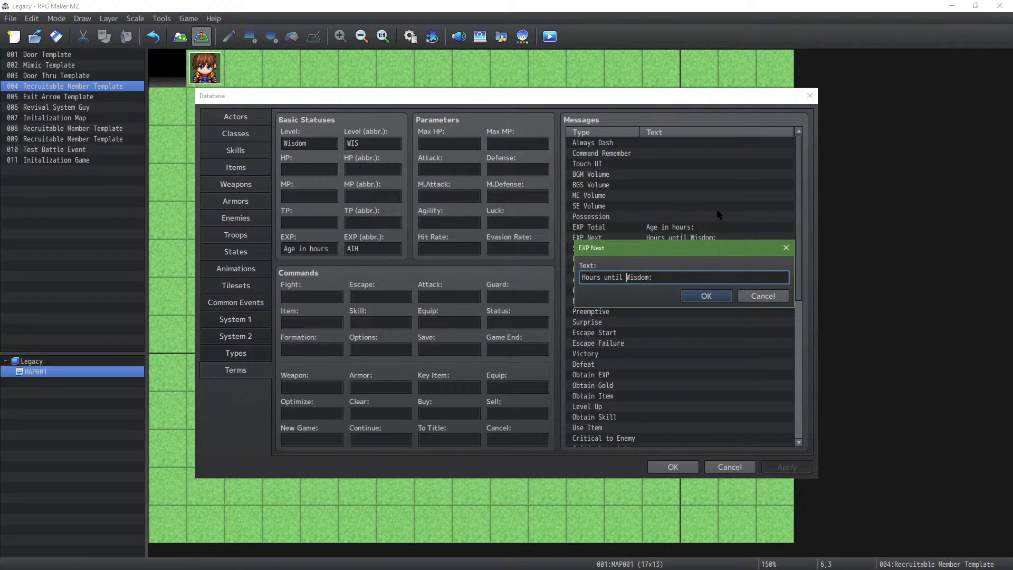
key("Delete")
key("Delete")
key("Delete")
key("Delete")
key("Delete")
type("new experience")
key("Return")
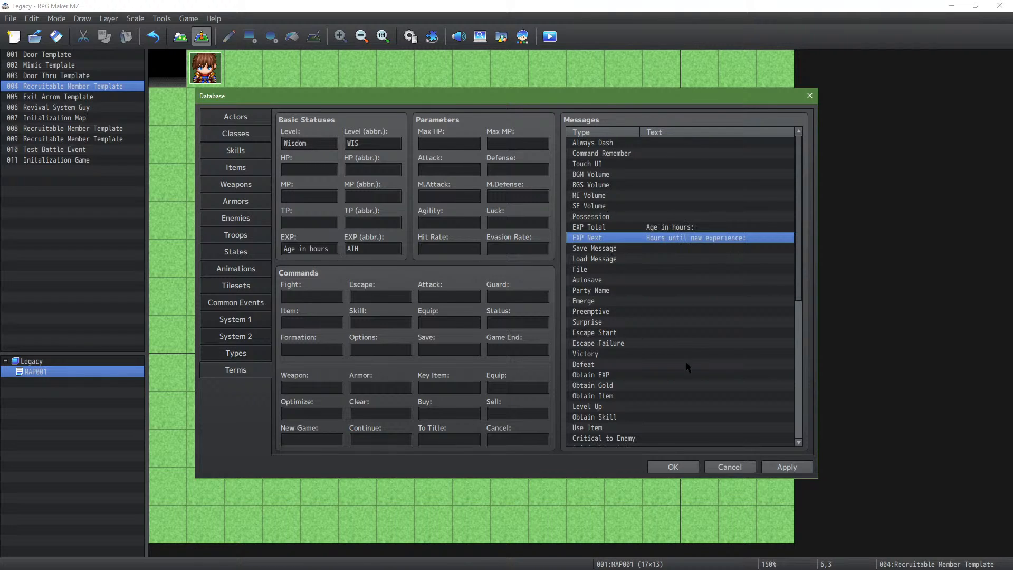
left_click(787, 467)
left_click(672, 467)
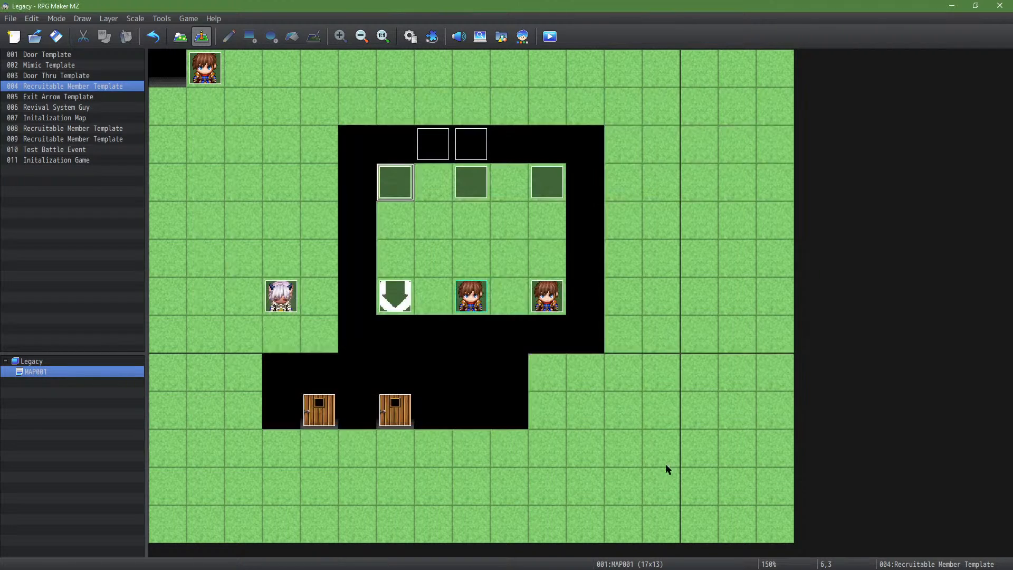
Step: Save the project changes and start the game in a playtest
left_click(549, 36)
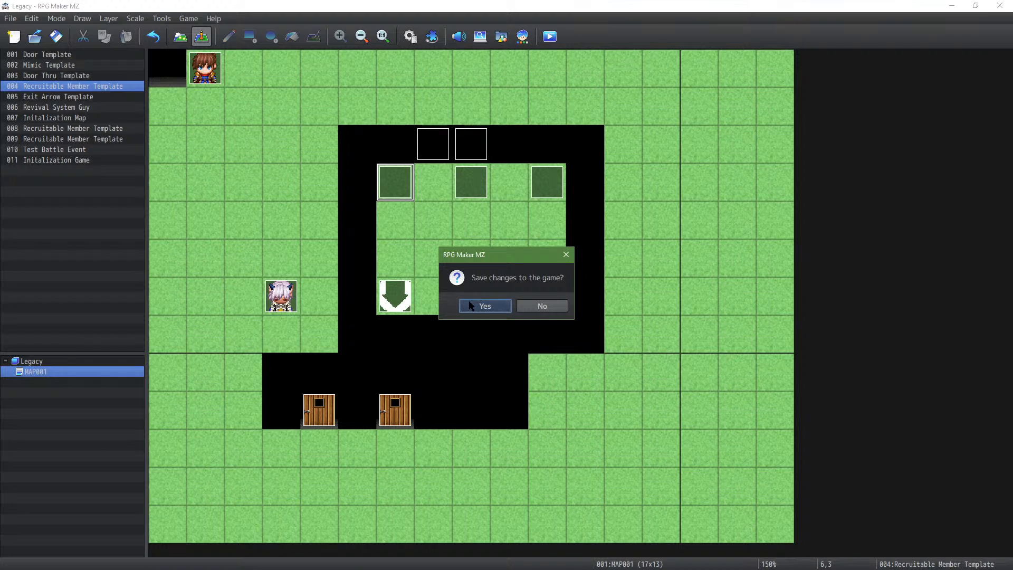
left_click(475, 301)
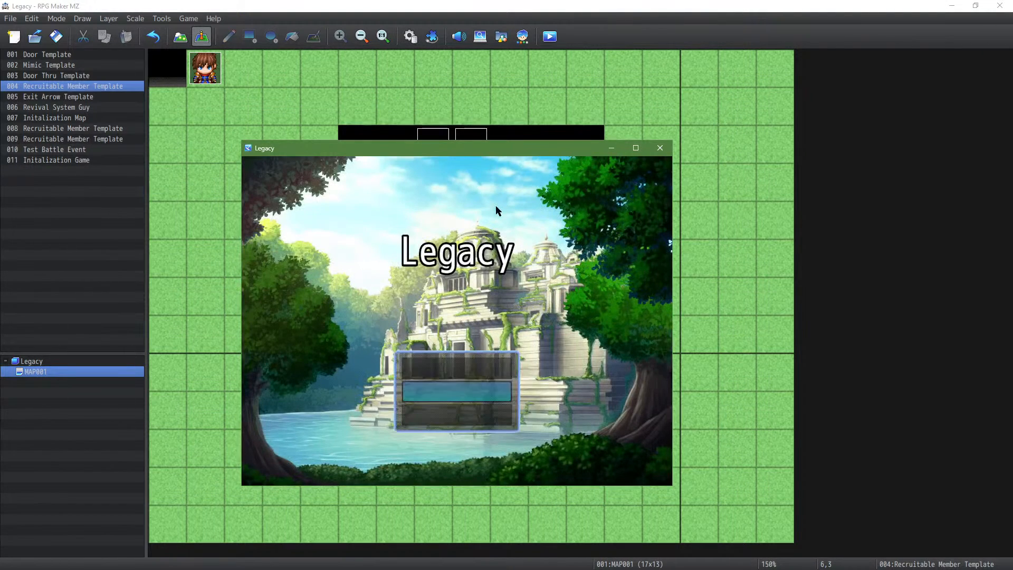
key("Return")
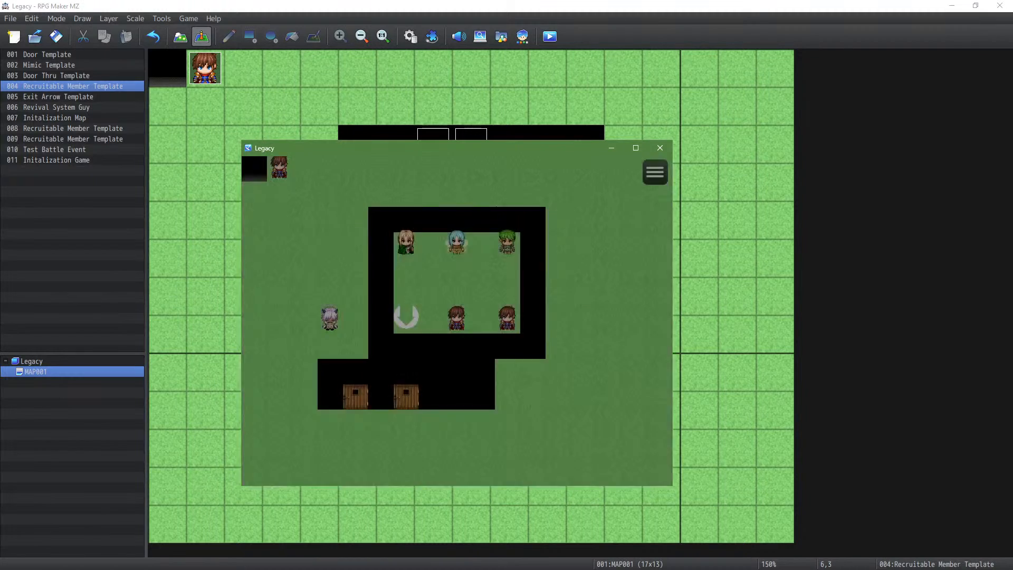
Step: Check the age in hours and hours until new experience on party member One's in-game status screen
key("Escape")
key("Escape")
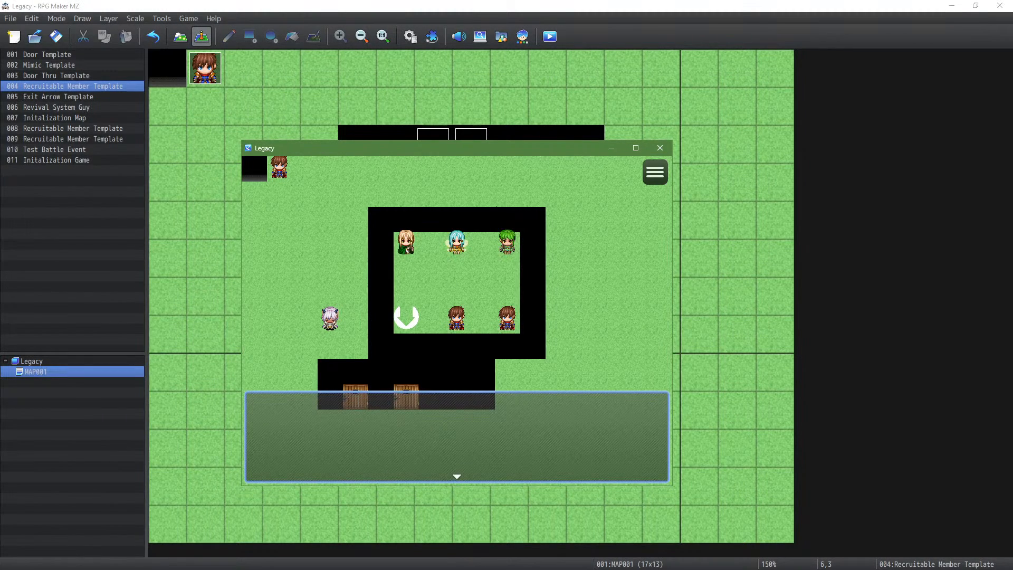
key("Return")
key("Escape")
key("Down")
key("Up")
key("Return")
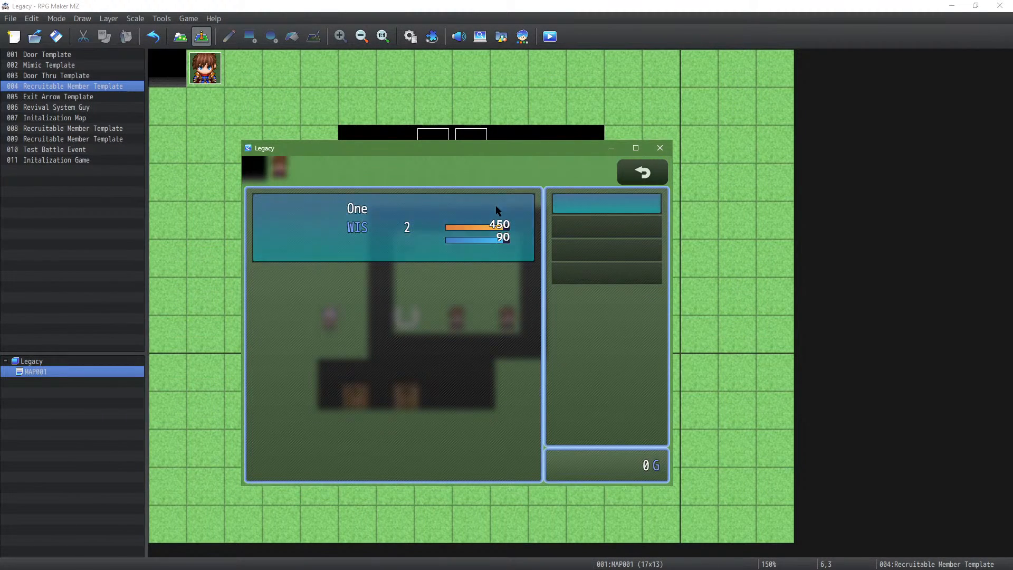
key("Return")
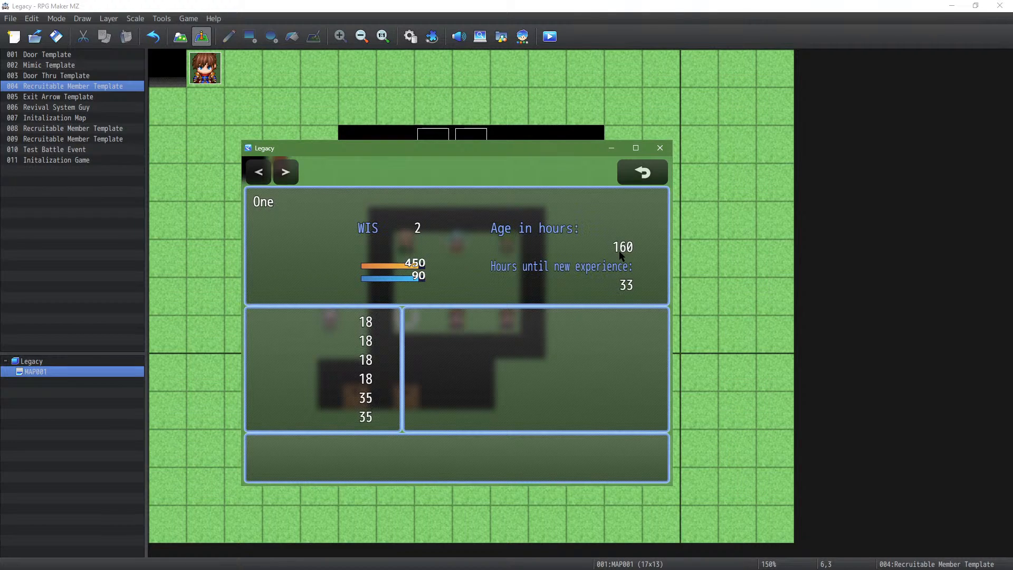
right_click(538, 247)
right_click(510, 247)
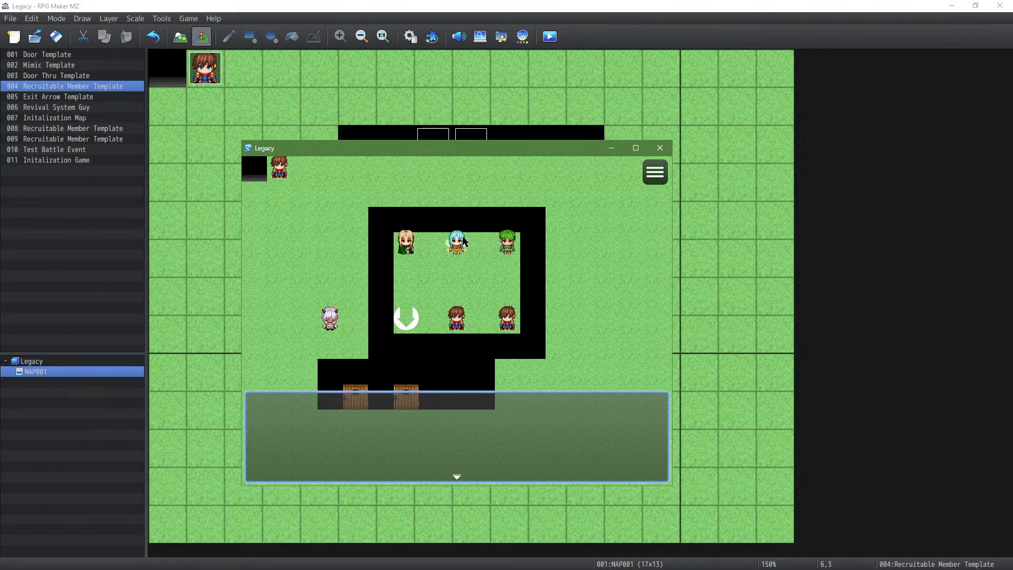
Step: Recruit the blue-haired, green-haired and blonde characters from the upper row of the walled room
left_click(440, 272)
left_click(459, 246)
left_click(510, 247)
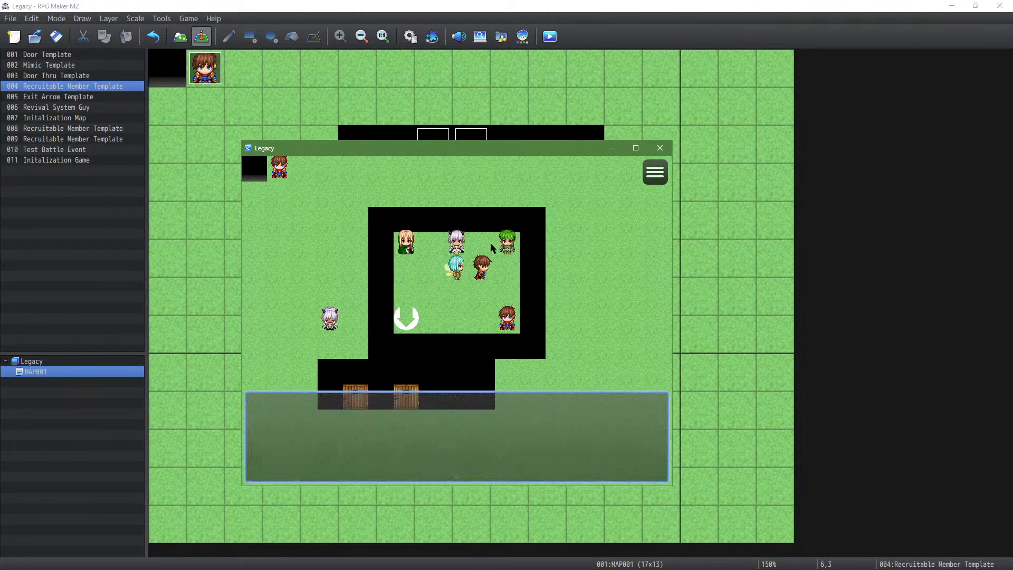
left_click(503, 253)
left_click(410, 247)
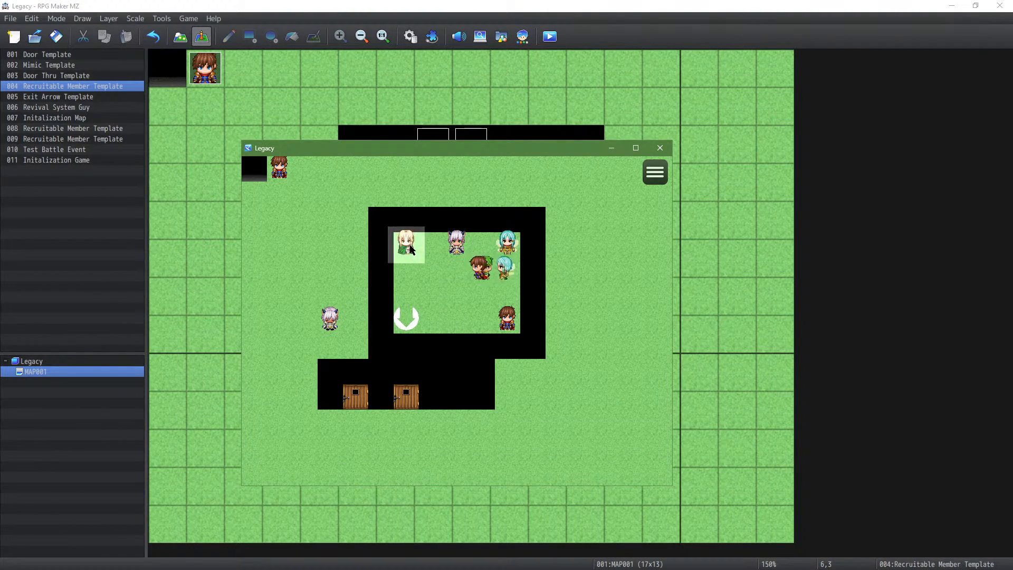
Step: Lead the party out of the walled room through the white exit arrow
left_click(413, 314)
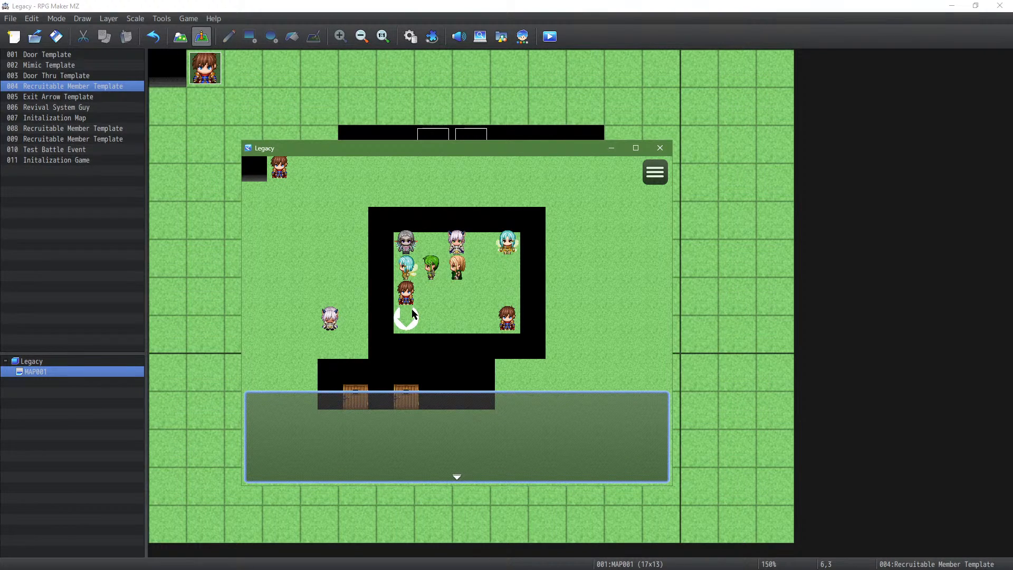
left_click(430, 331)
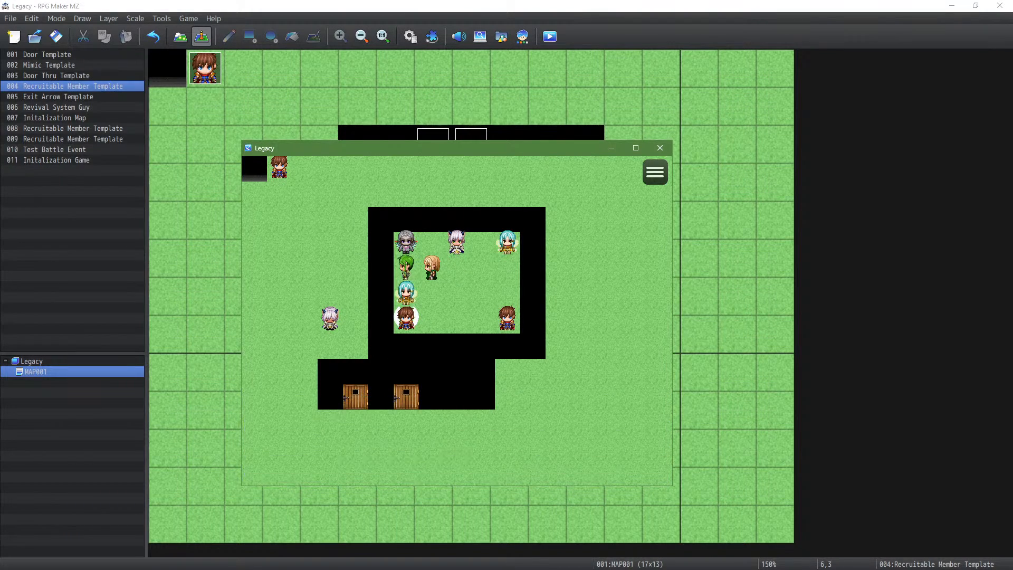
left_click(299, 376)
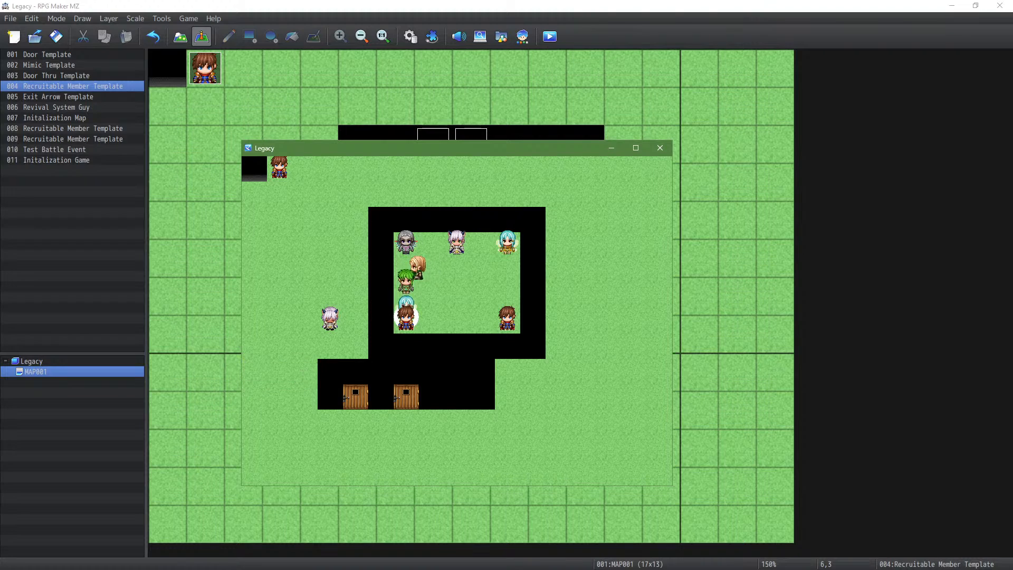
left_click(405, 401)
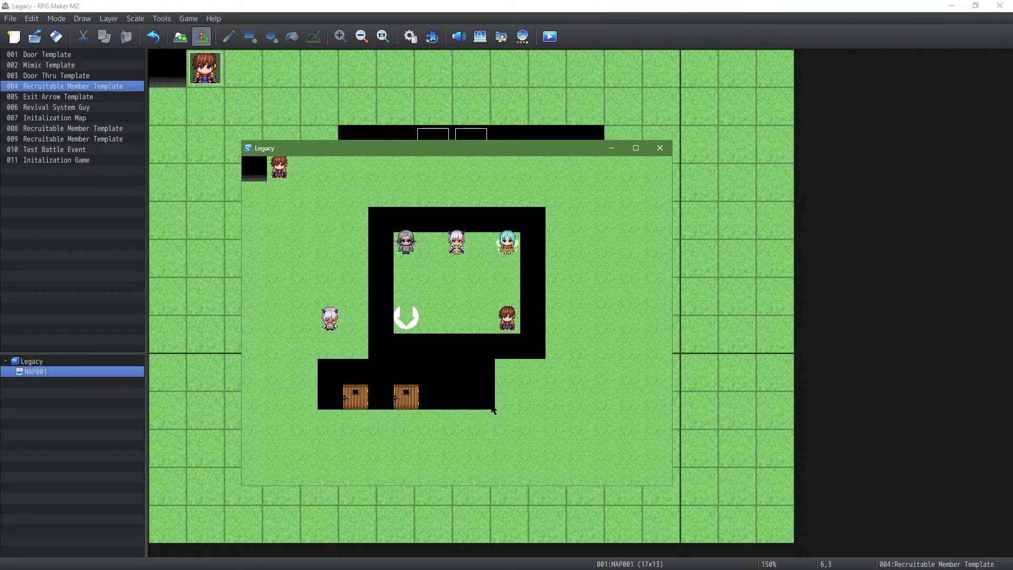
Step: Walk the party east across the grass below the two doors
left_click(514, 405)
left_click(540, 417)
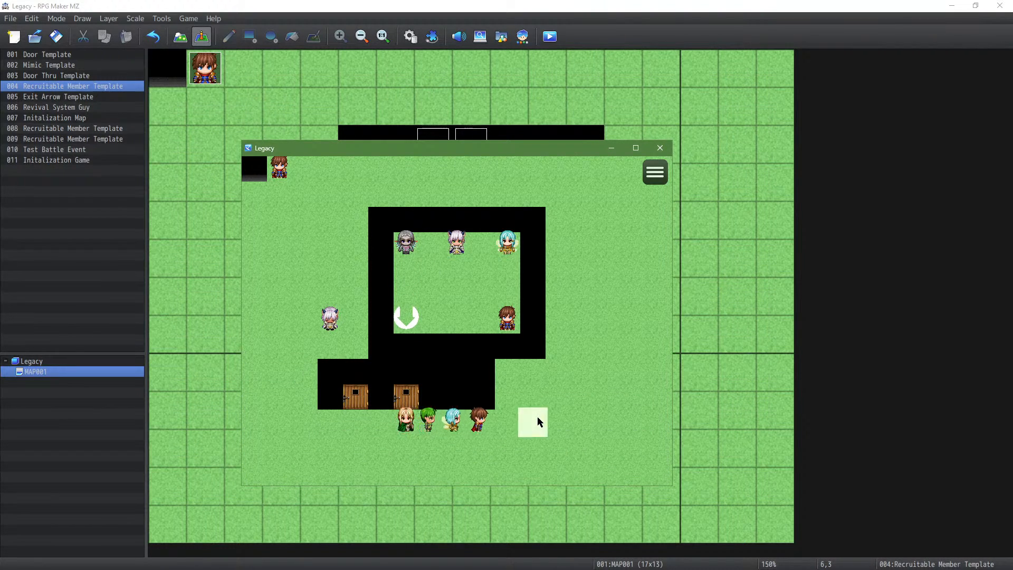
left_click(430, 420)
left_click(591, 422)
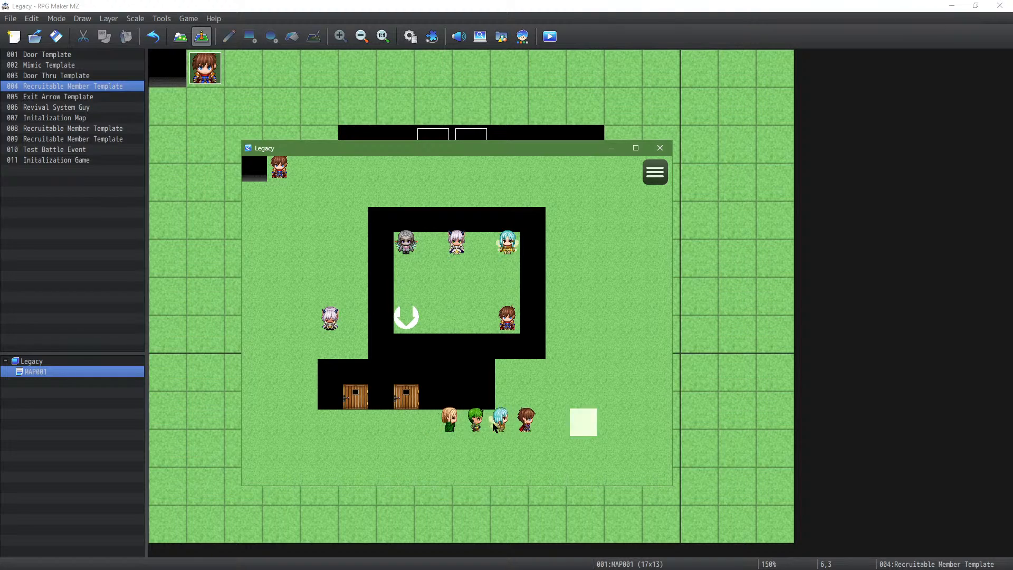
Step: Walk the party back and forth on the grass southeast of the doors and dismiss the message box
left_click(468, 417)
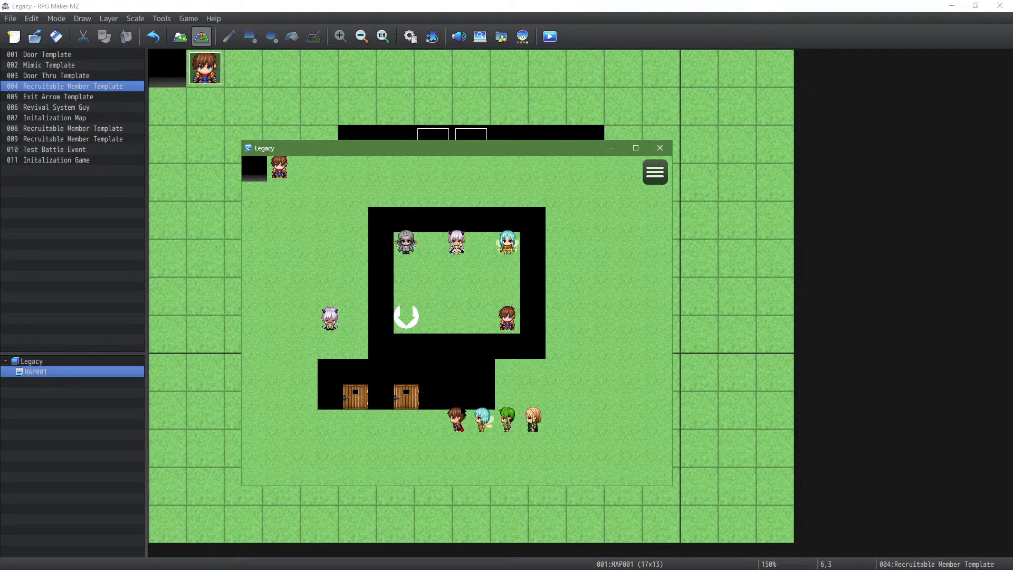
left_click(468, 395)
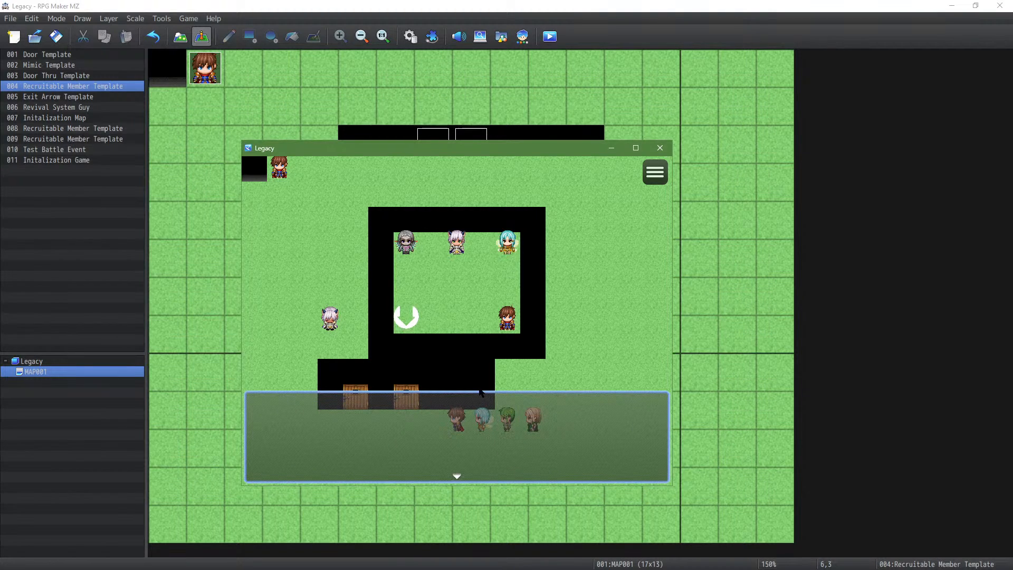
left_click(479, 392)
left_click(552, 419)
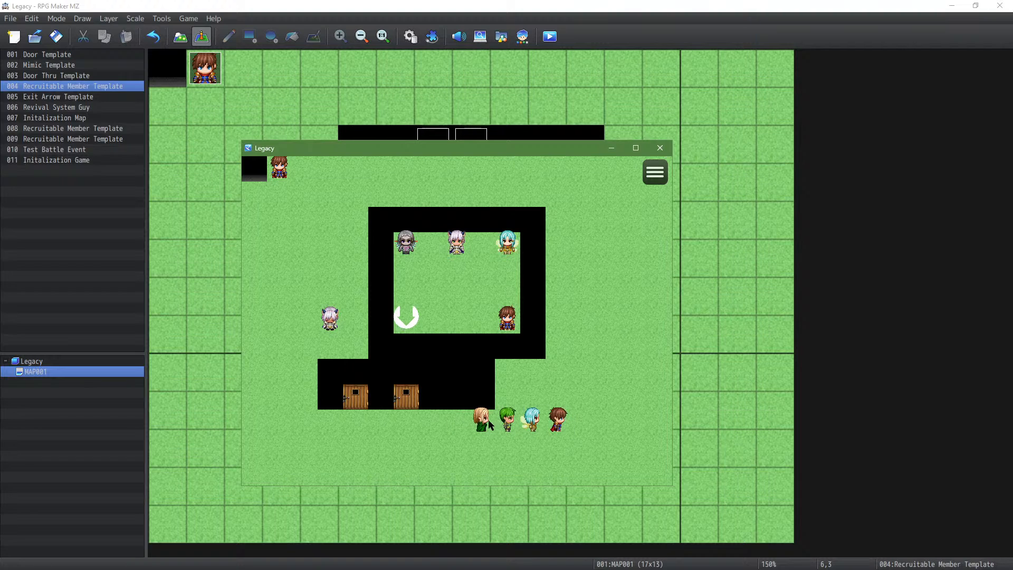
left_click(458, 426)
Step: Open the in-game status screens of One and Party Members 2, 1 and 3 to compare age and hours until new experience
right_click(462, 426)
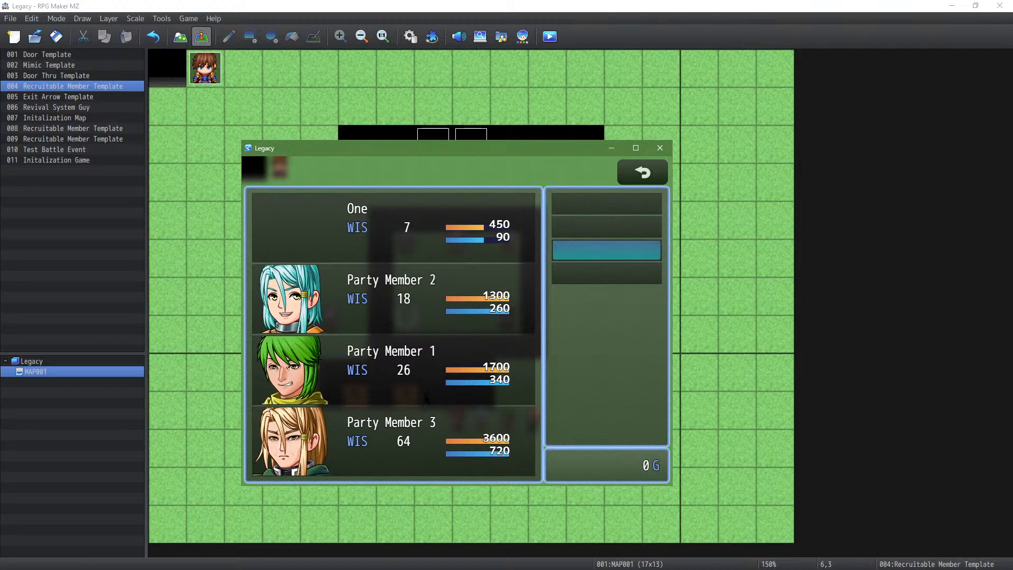
left_click(583, 196)
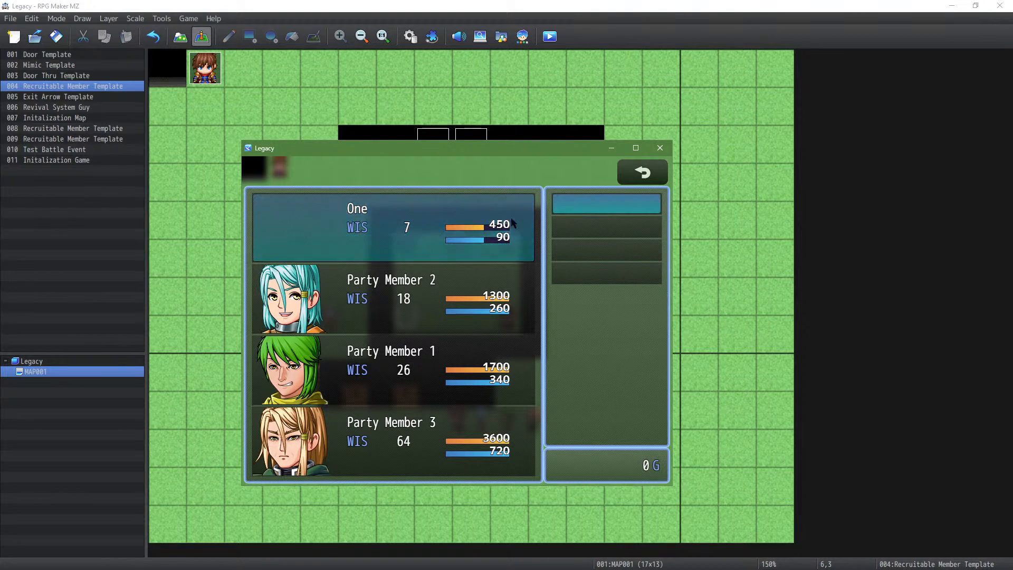
left_click(511, 217)
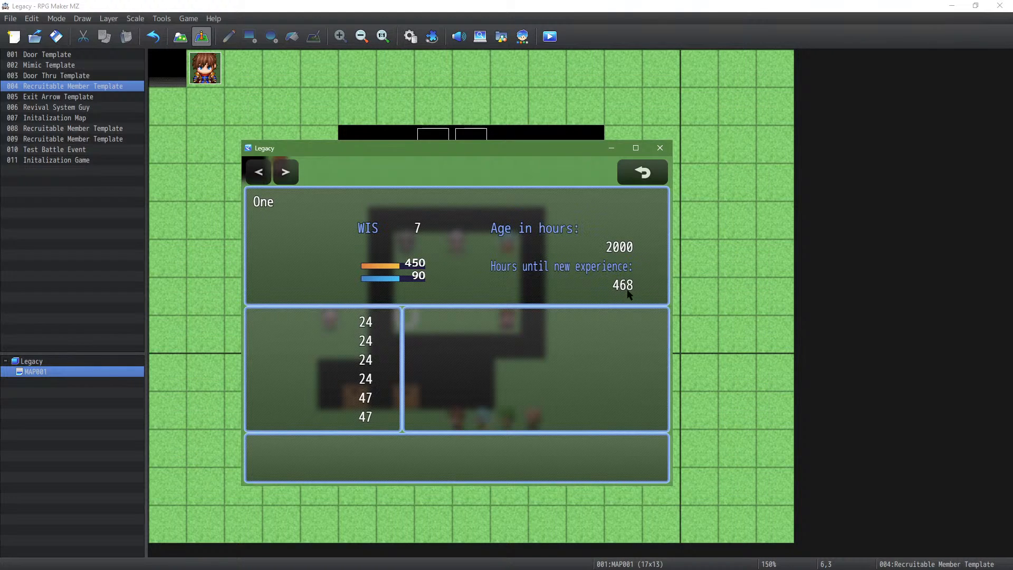
left_click(289, 178)
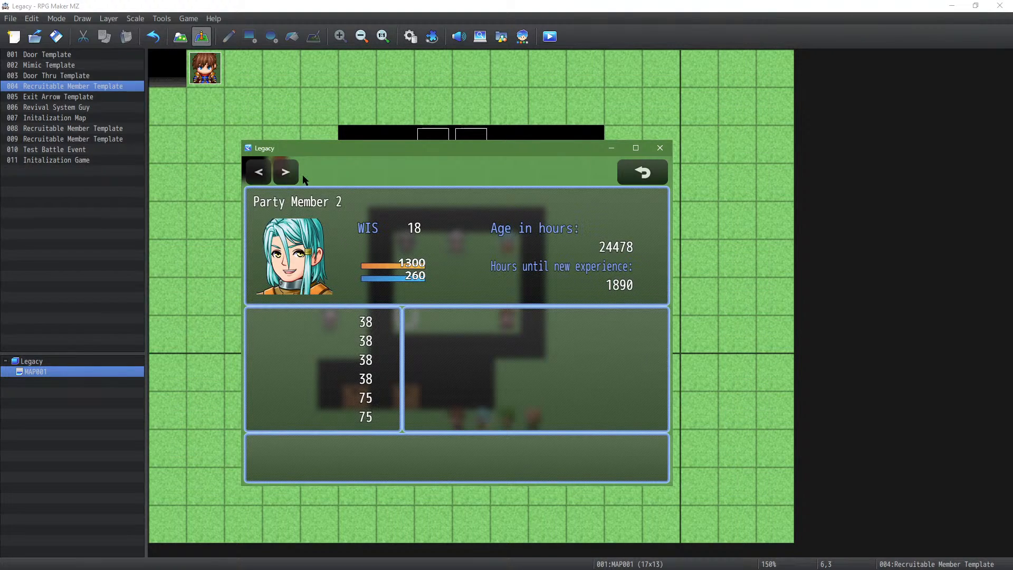
left_click(294, 175)
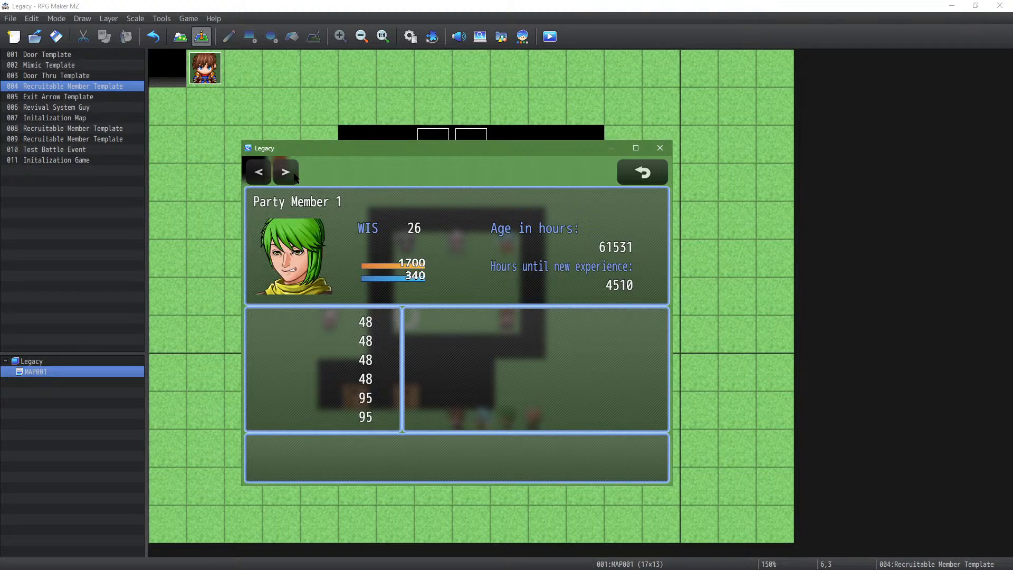
left_click(294, 175)
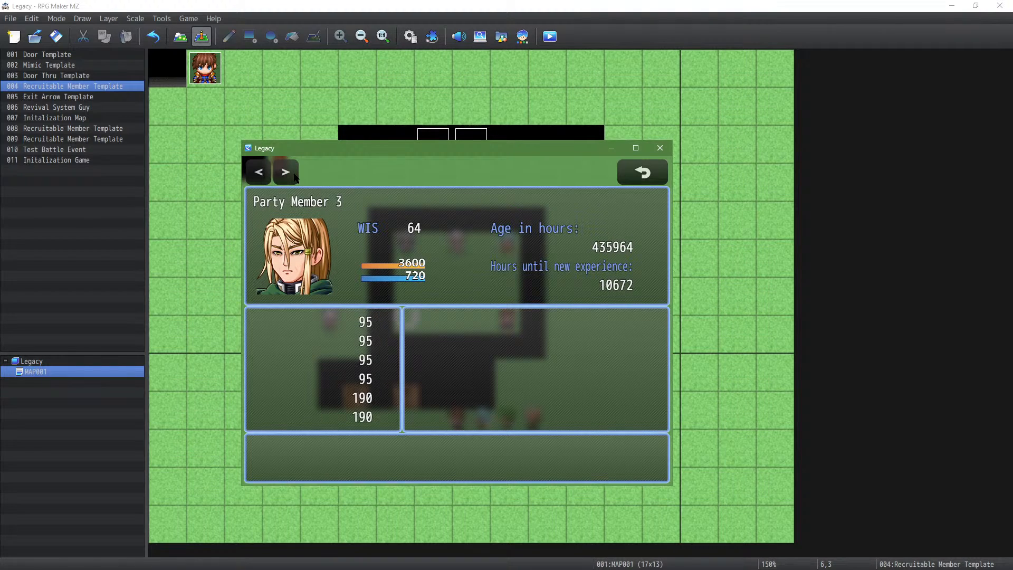
left_click(294, 176)
left_click(294, 176)
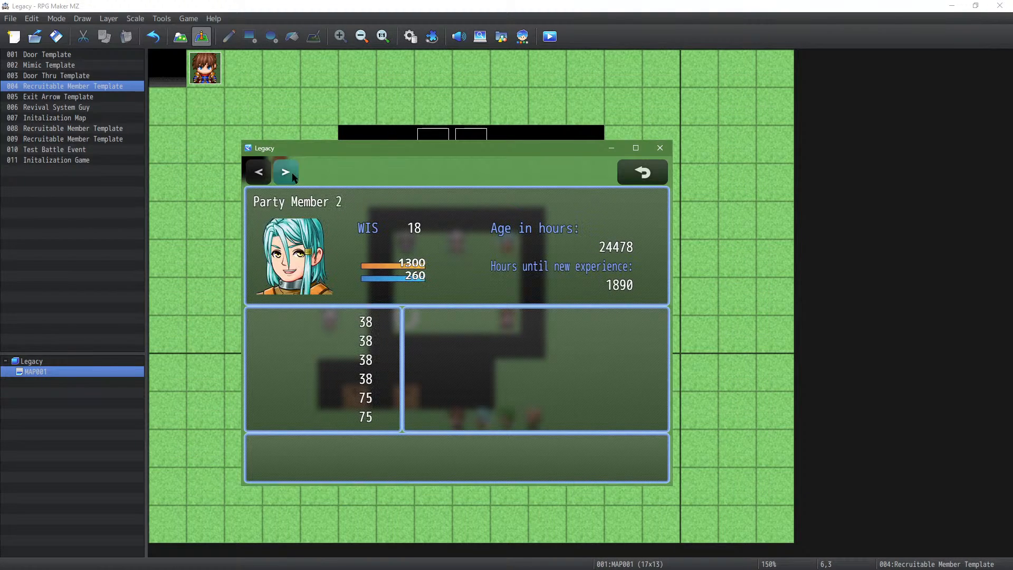
Step: Page through the party members' status screens again to recheck their age in hours, and return to the map
left_click(294, 176)
left_click(294, 176)
left_click(293, 176)
left_click(294, 176)
left_click(294, 176)
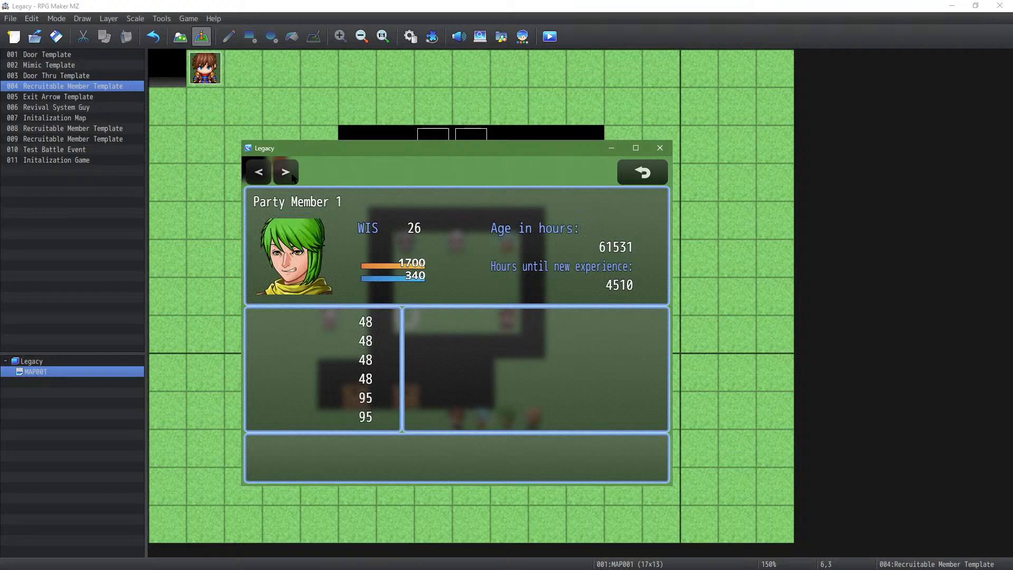
left_click(295, 176)
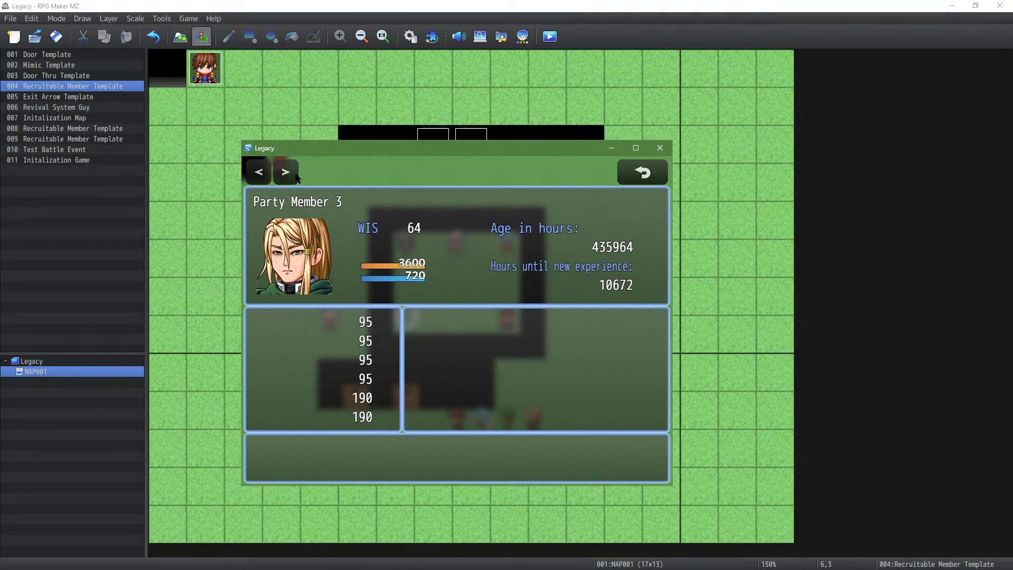
left_click(296, 176)
left_click(296, 176)
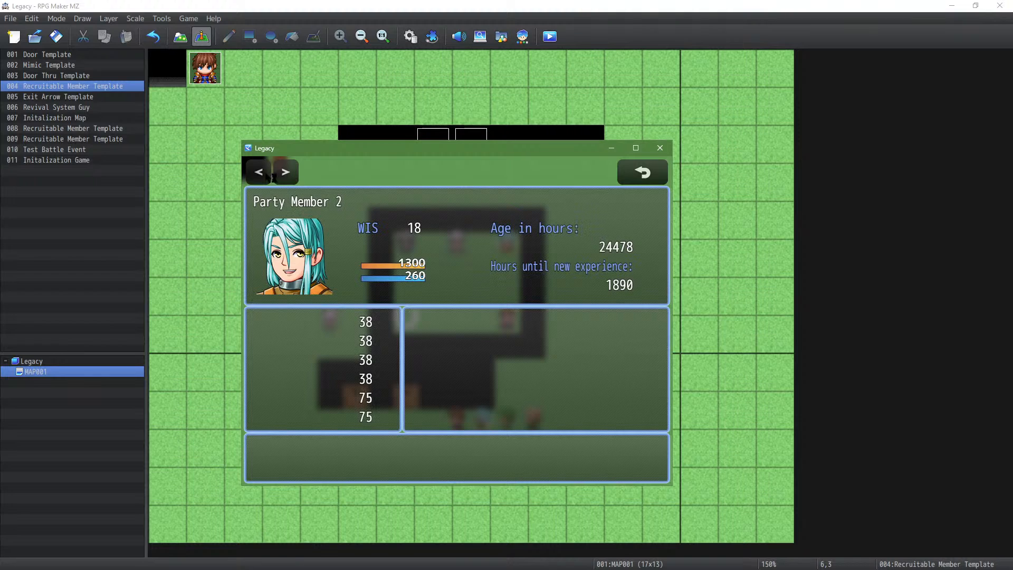
left_click(258, 172)
left_click(640, 179)
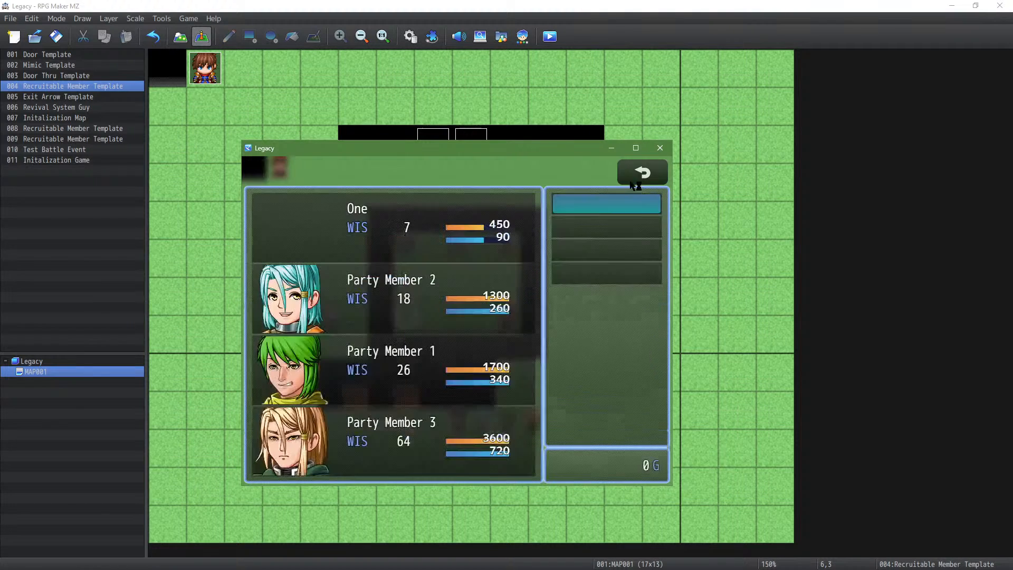
left_click(641, 176)
Step: Lead the party around the north side of the walled room and down its west side past the white-haired character
left_click(582, 244)
left_click(553, 198)
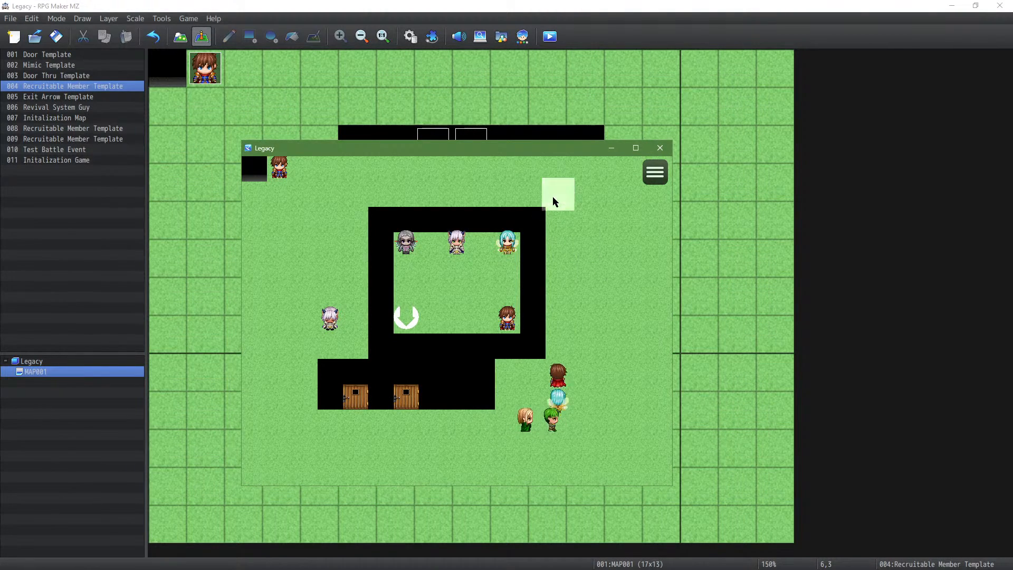
left_click(325, 196)
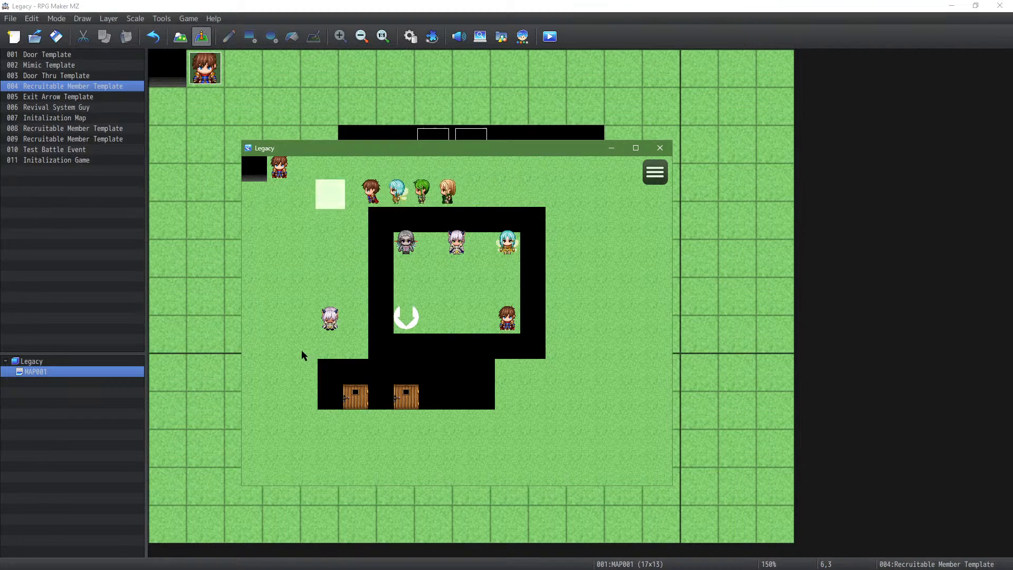
left_click(299, 368)
left_click(311, 390)
left_click(308, 390)
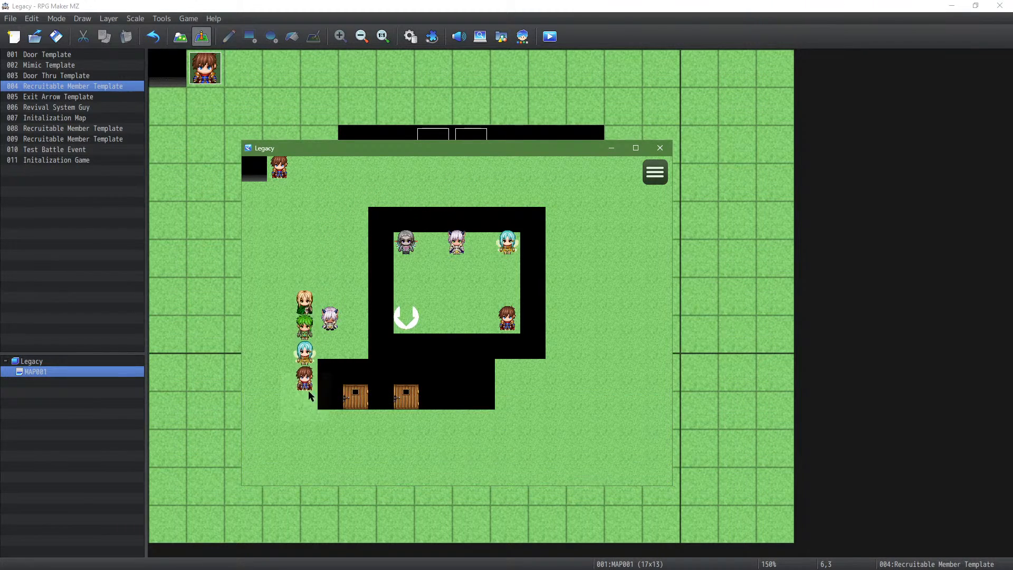
Step: Walk the party east below the doors and up around the walled room to its northwest corner, keeping the playtest in focus
left_click(535, 402)
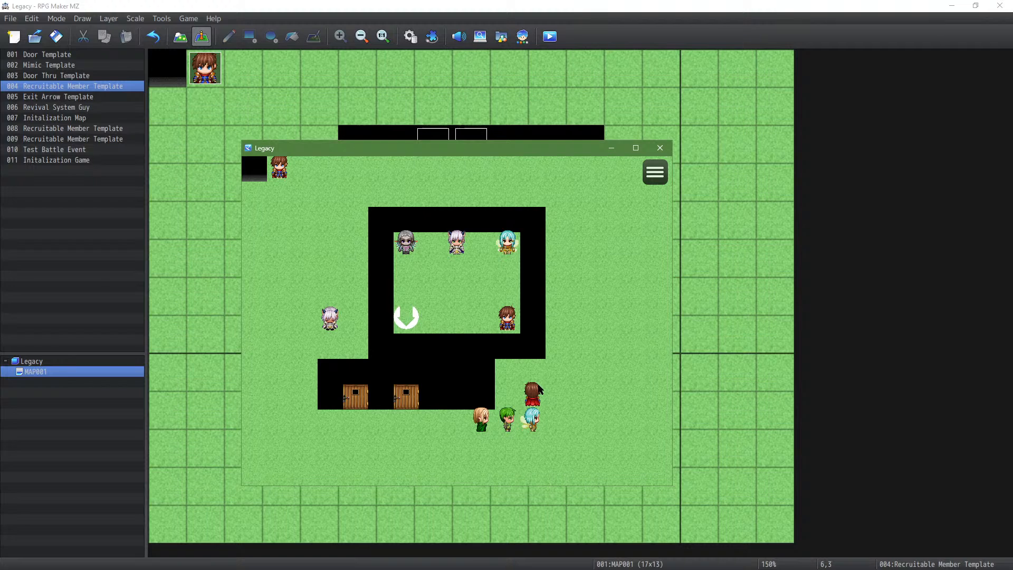
left_click(533, 271)
left_click(581, 220)
left_click(481, 193)
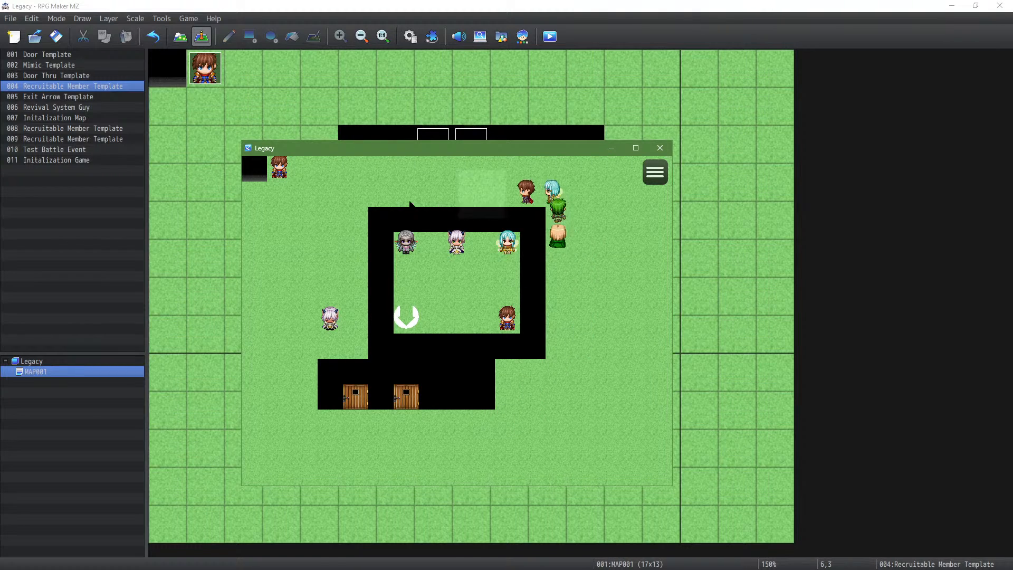
left_click(386, 203)
left_click(337, 215)
left_click(240, 339)
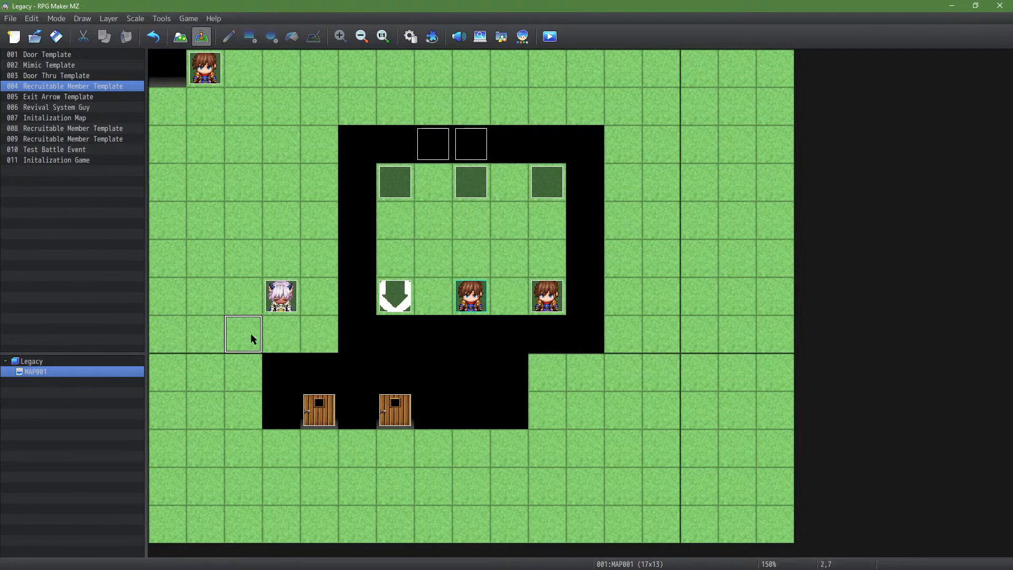
key("alt+Tab")
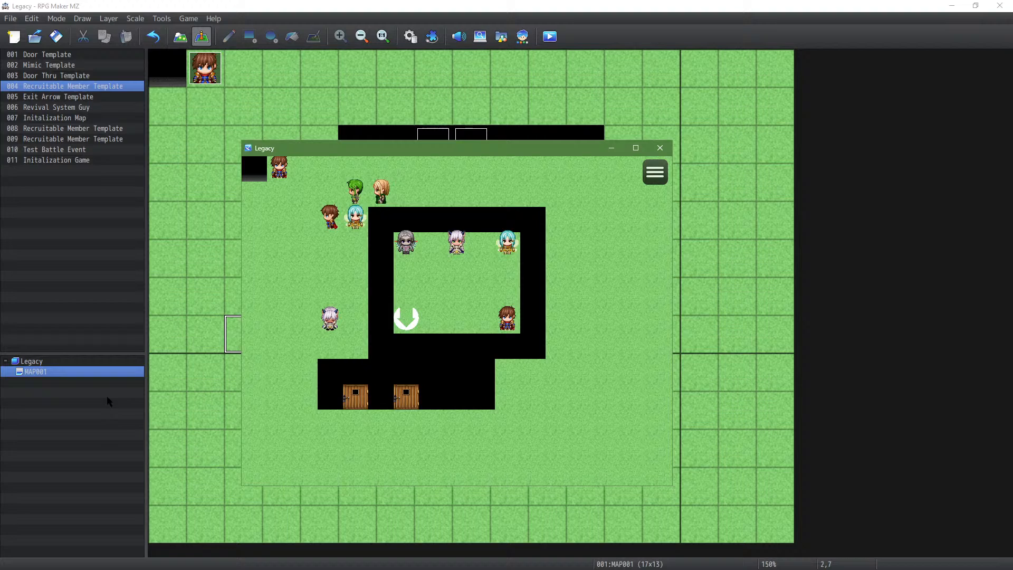
Step: Take the party around the south and up the east side of the walled room, and end the playtest
left_click(281, 329)
left_click(285, 392)
left_click(550, 380)
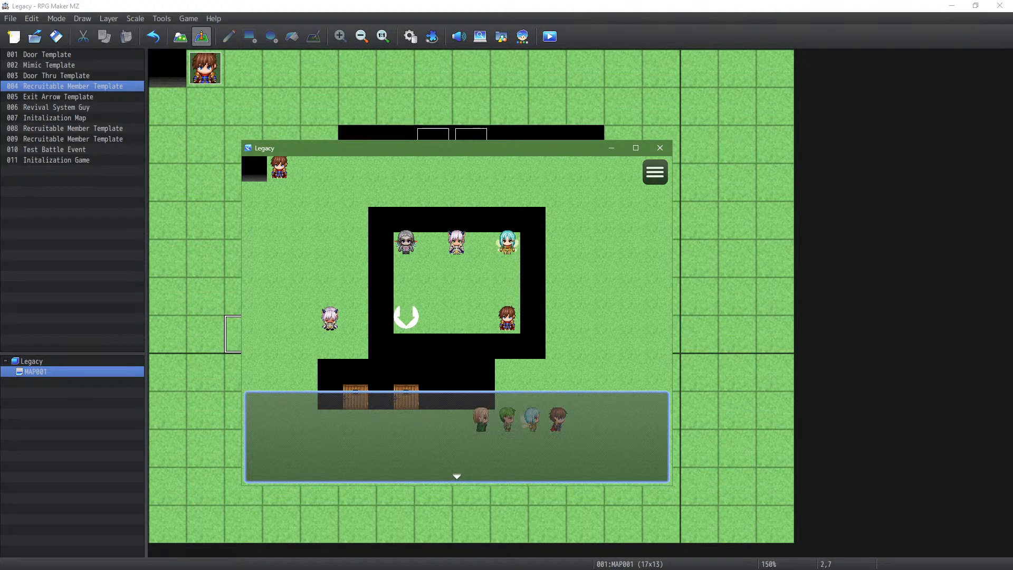
left_click(563, 271)
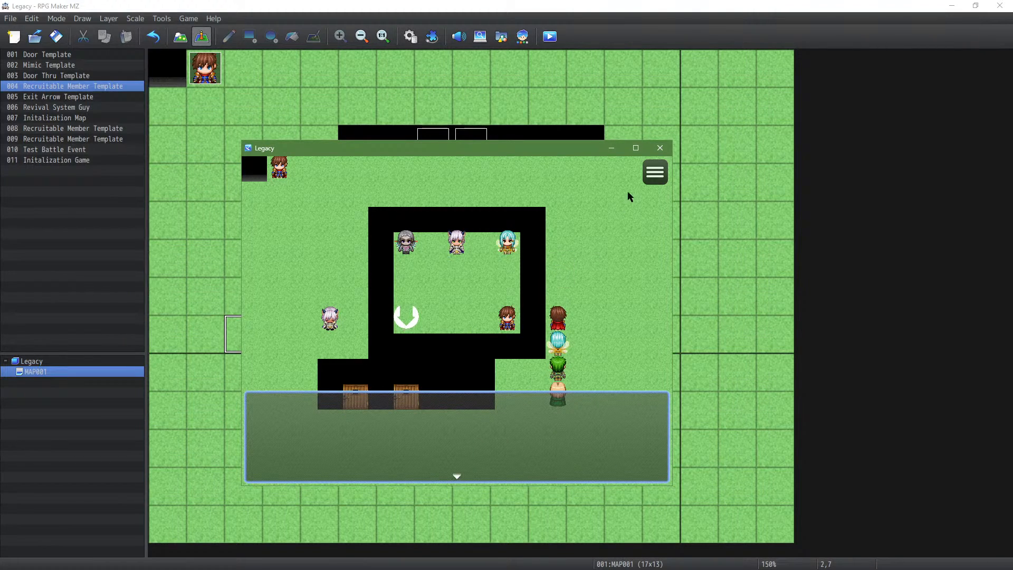
left_click(660, 149)
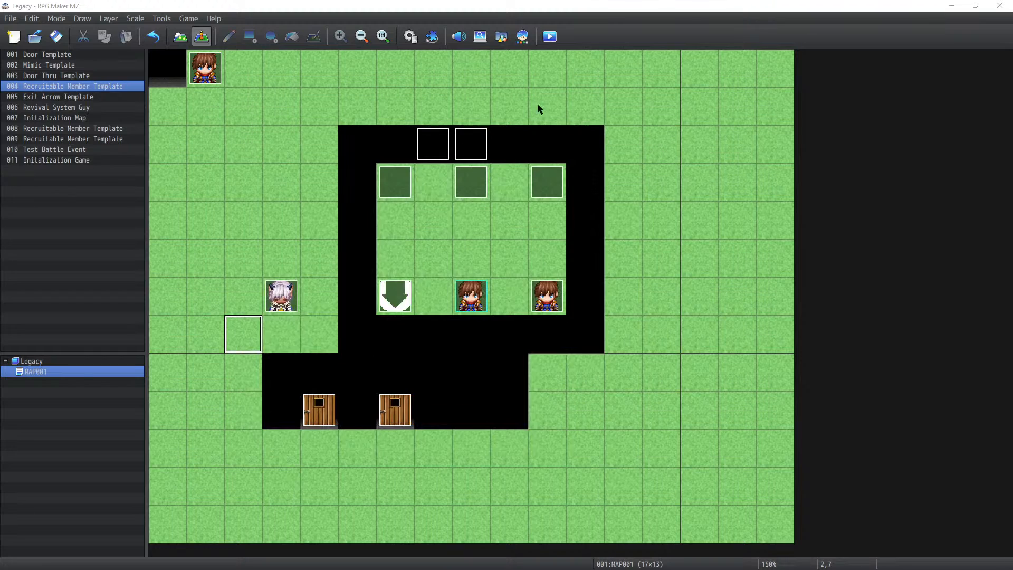
Step: Examine the common event EndOfRealWorldSecond in the database, including the script that removes party members at their maximum level
left_click(412, 38)
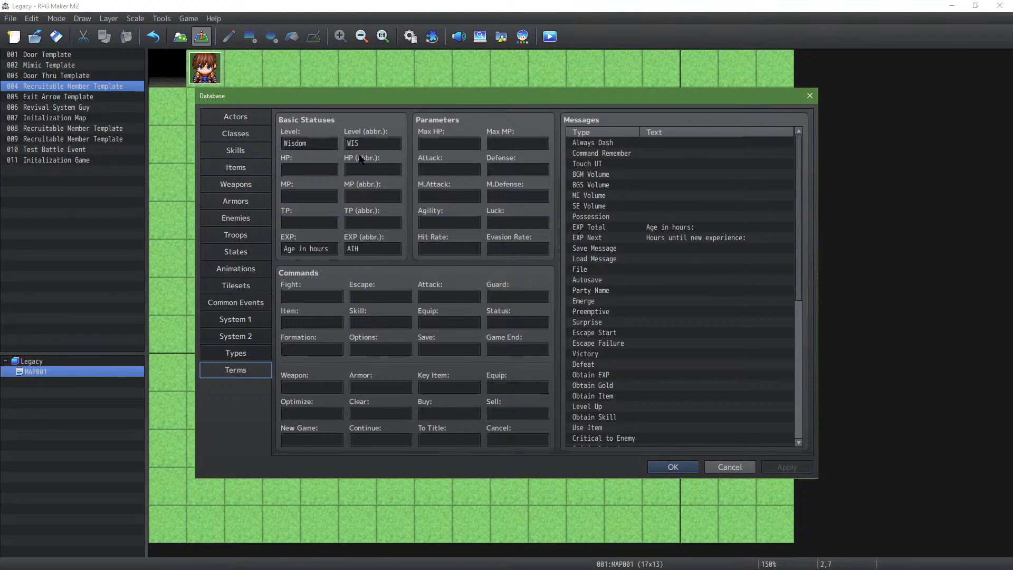
left_click(252, 320)
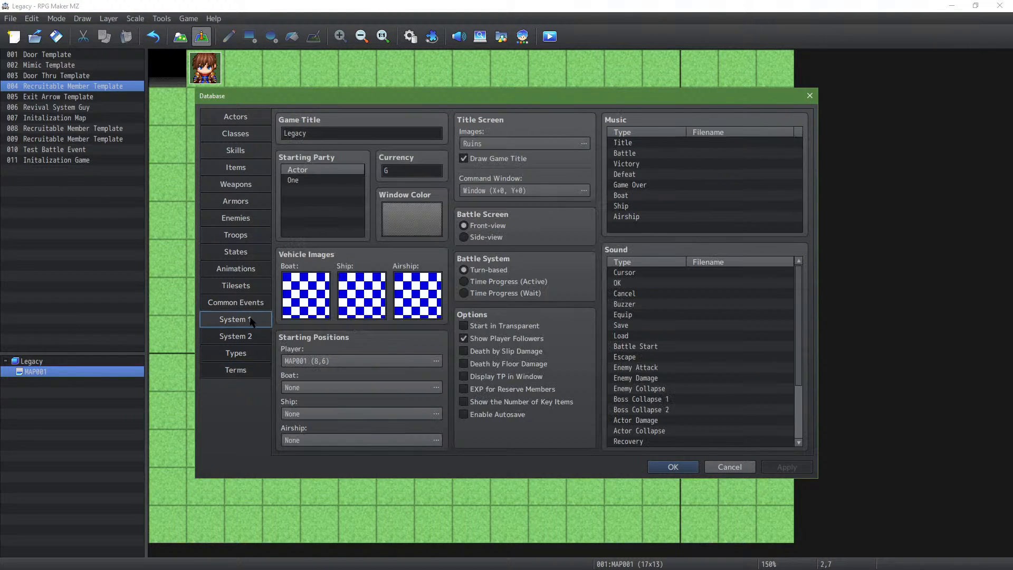
left_click(246, 305)
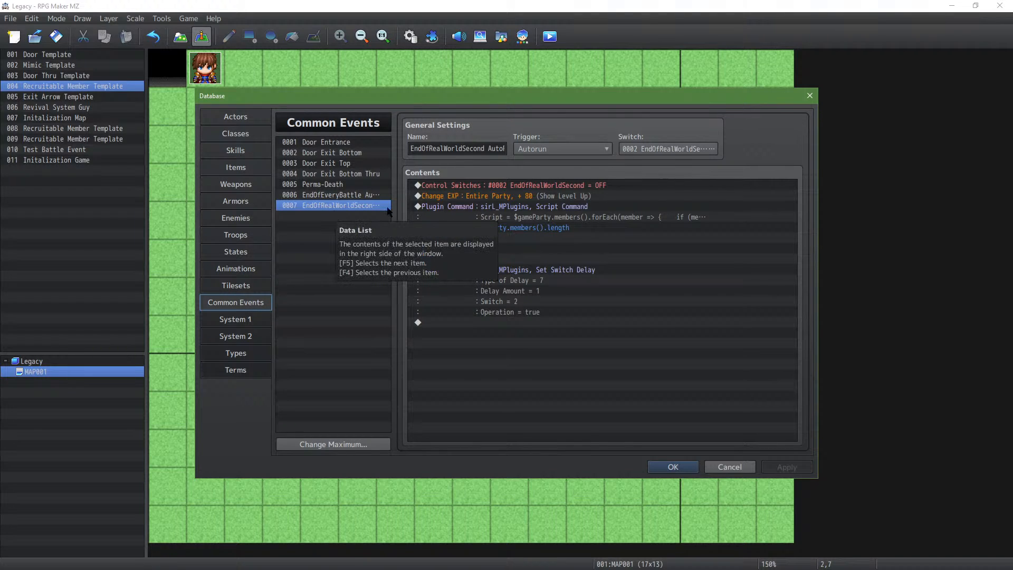
left_click(595, 209)
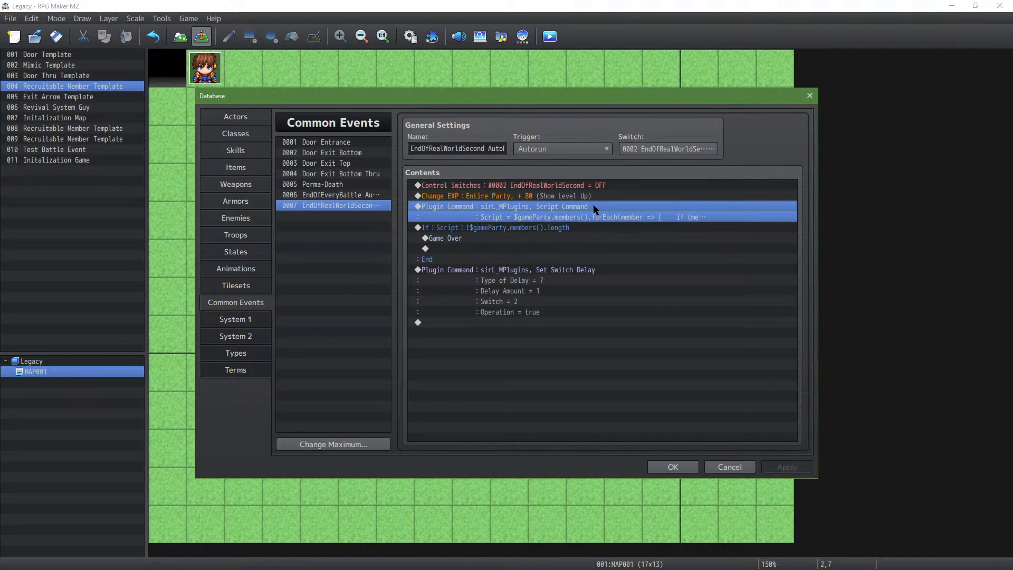
double_click(593, 208)
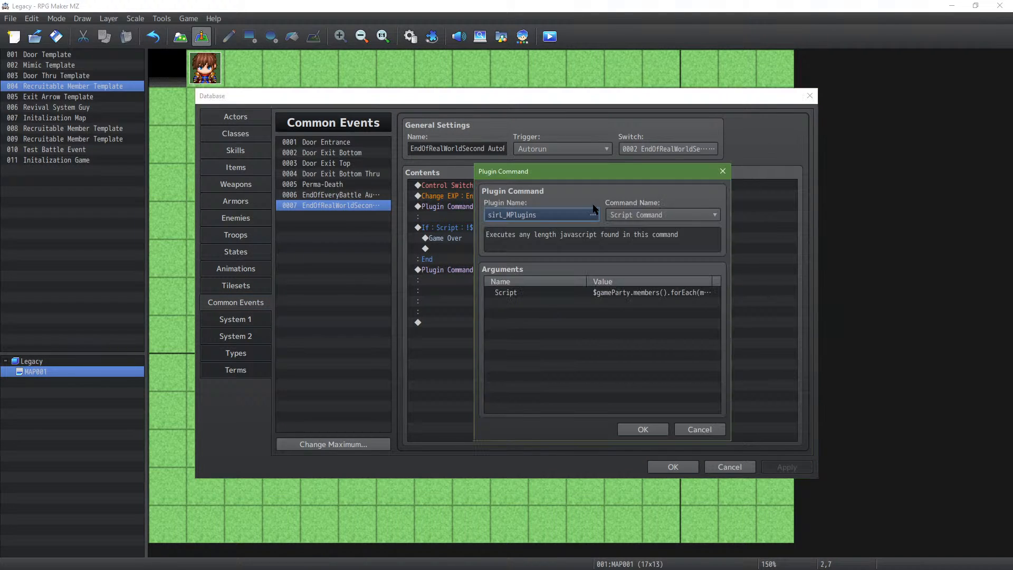
double_click(593, 294)
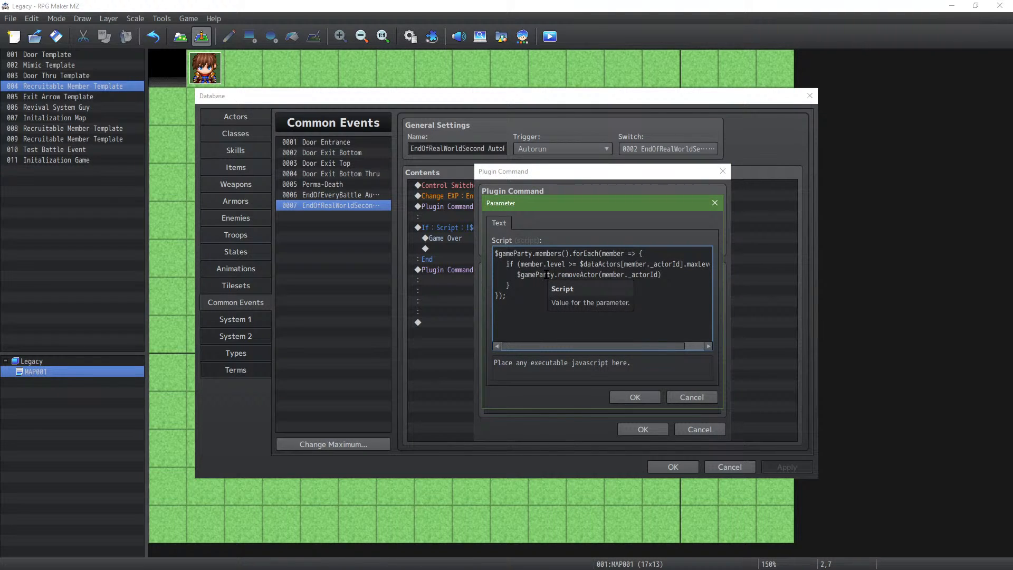
left_click(642, 428)
left_click(663, 468)
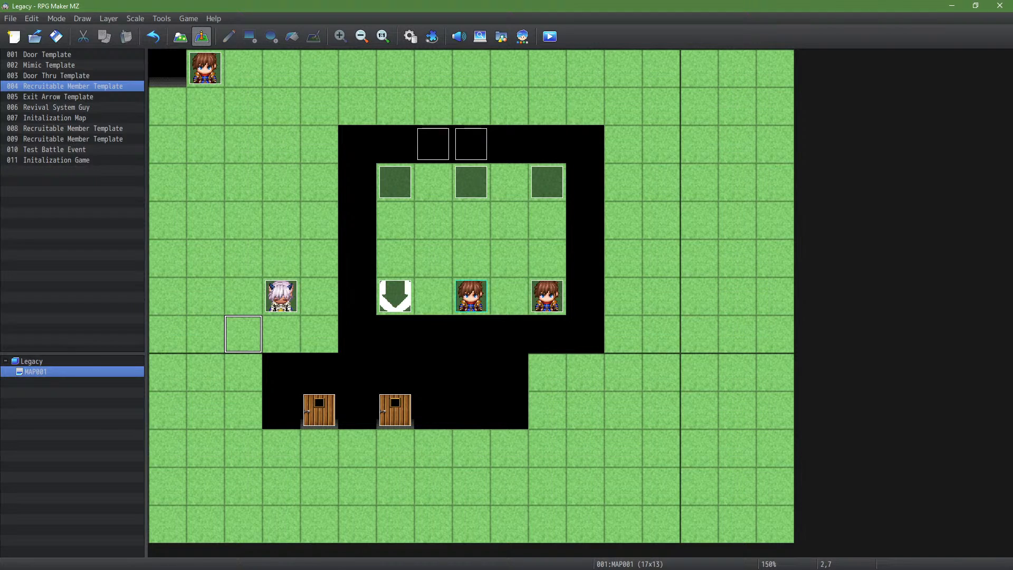
left_click(433, 67)
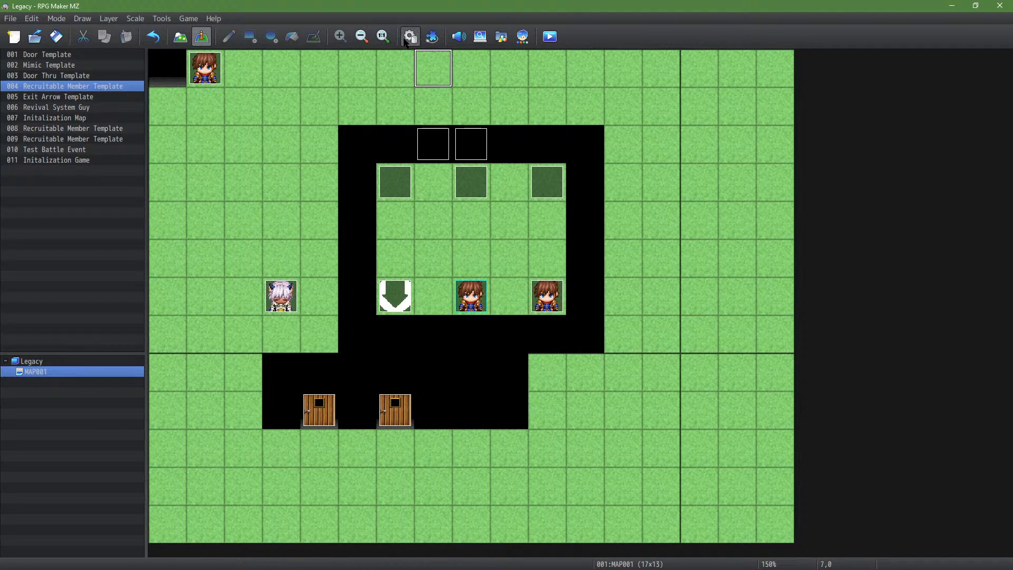
key("F9")
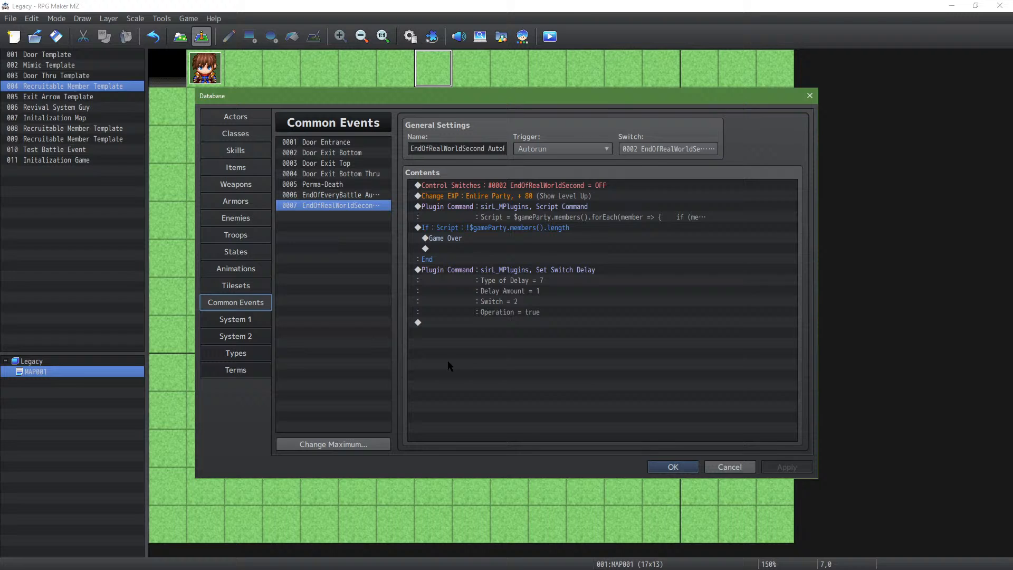
left_click(656, 463)
Step: Start a personal note in the sirL_MPlugins plugin settings, headed "Wisdom (number of new experiences)"
left_click(432, 36)
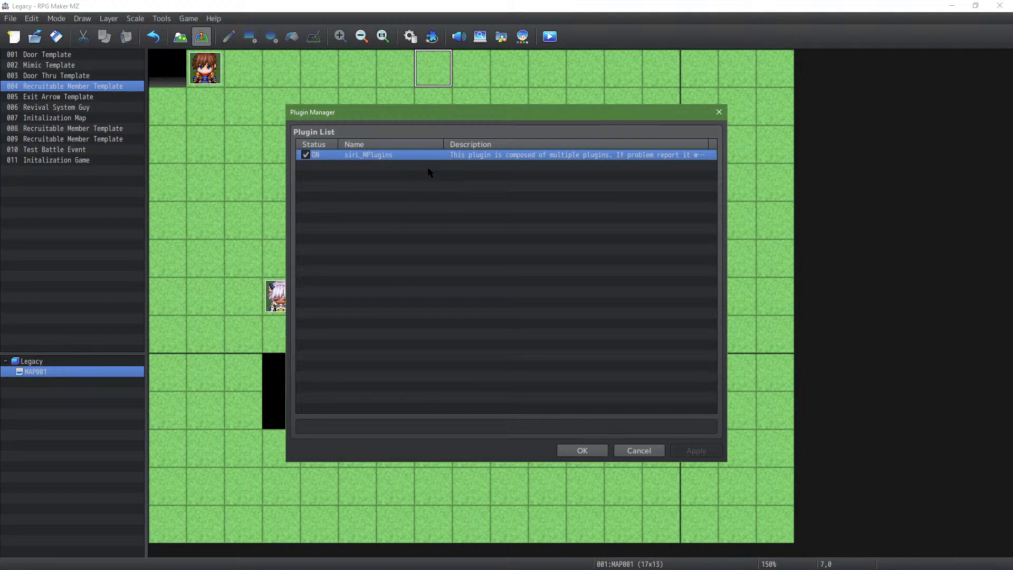
double_click(436, 157)
scroll(640, 238, "down", 2)
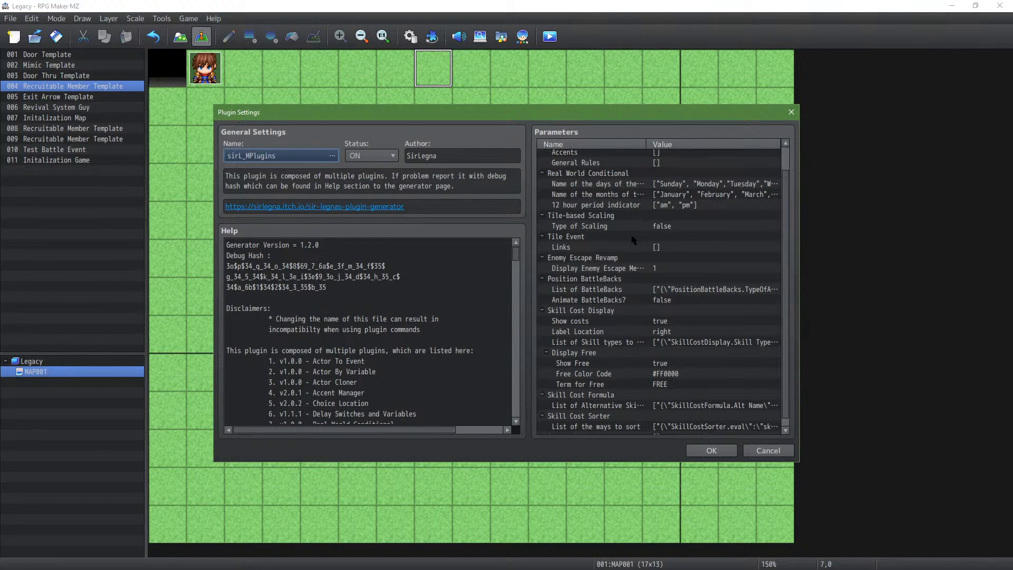
double_click(656, 430)
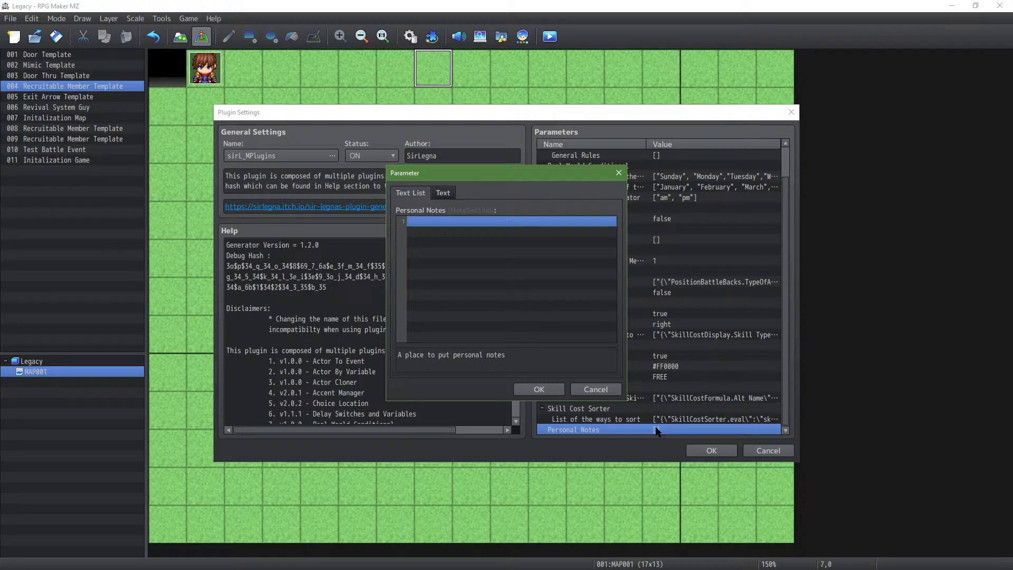
double_click(478, 224)
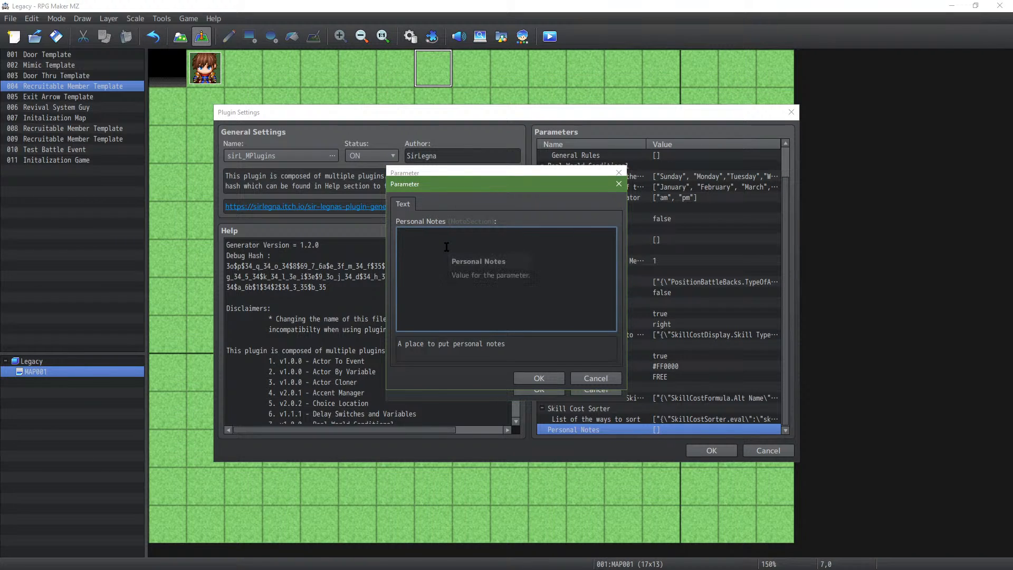
type("Wisdon")
key("BackSpace")
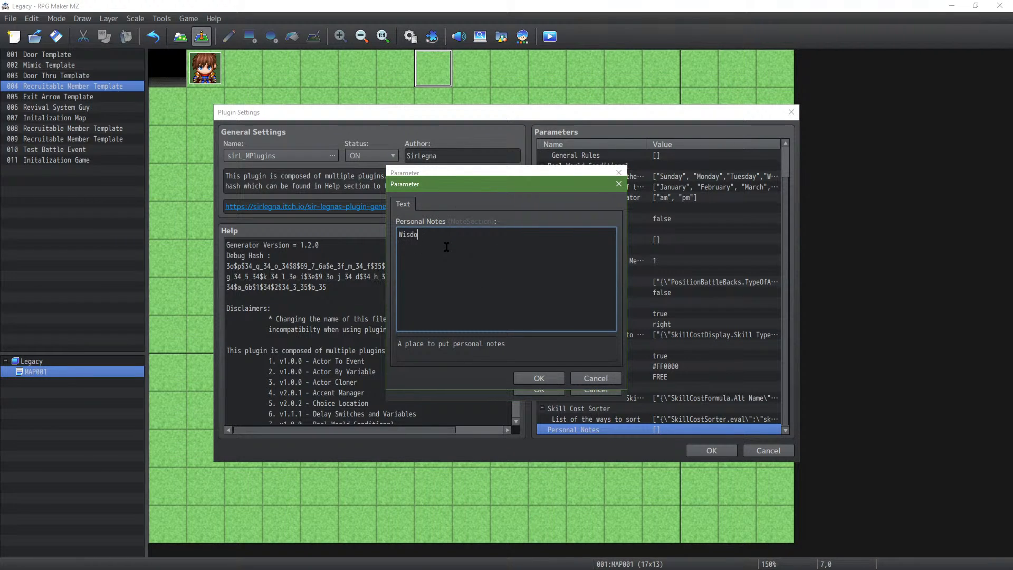
type("m (number of new experiences)")
key("Return")
Step: Write below the heading that the 99th "expereince" causes a buffer overflow in your wisdom "which result in", wrapped over two indented lines
type("experiences)   The")
type(" 99th")
type(" expereince ")
type("causes ")
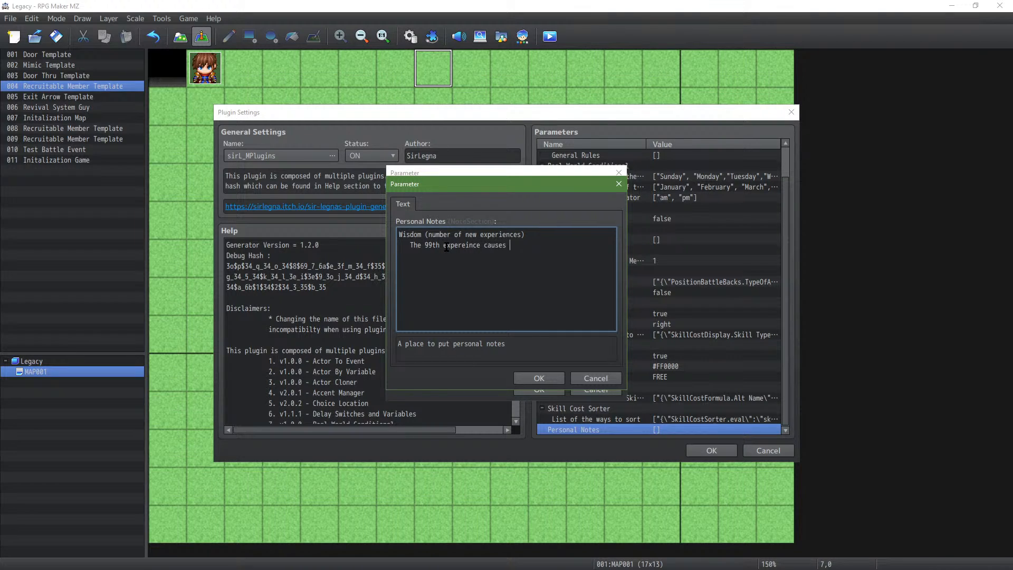
type("a buffer overflow in your ws")
key("BackSpace")
key("BackSpace")
key("shift+Right")
key("shift+Right")
key("shift+Right")
key("Down")
key("ctrl+v")
type("wisdom which result ind")
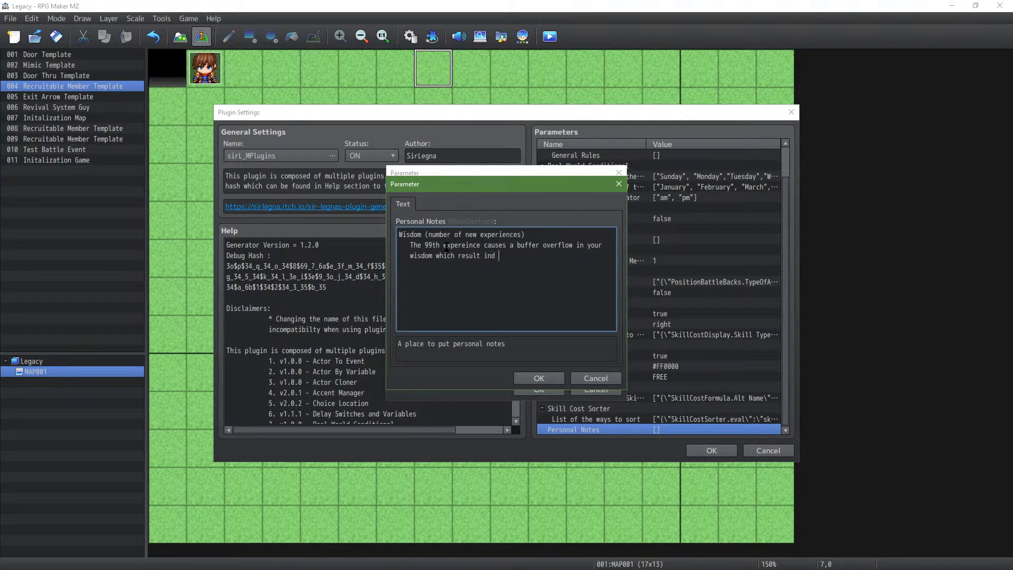
Step: Complete the Wisdom sentence with "in non-recoverable death."
key("BackSpace")
key("BackSpace")
type("death.")
key("Left")
key("Left")
key("Left")
key("Left")
key("Left")
key("Left")
type("non-recoverable")
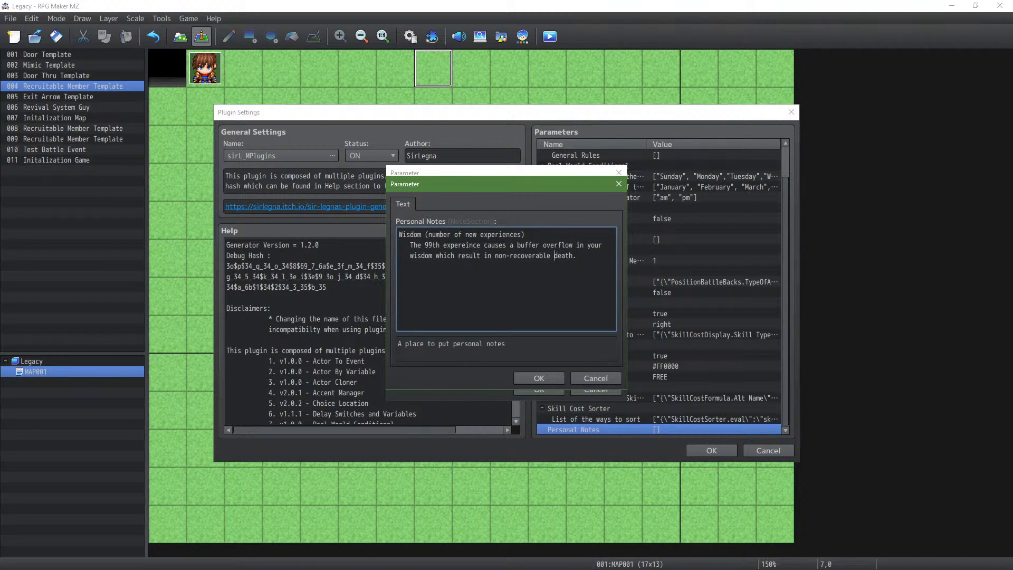
Step: Replace the word "death" in the note with "enlightenment" and accept the note
double_click(564, 256)
type("el")
key("BackSpace")
type("nlightenment")
left_click(557, 377)
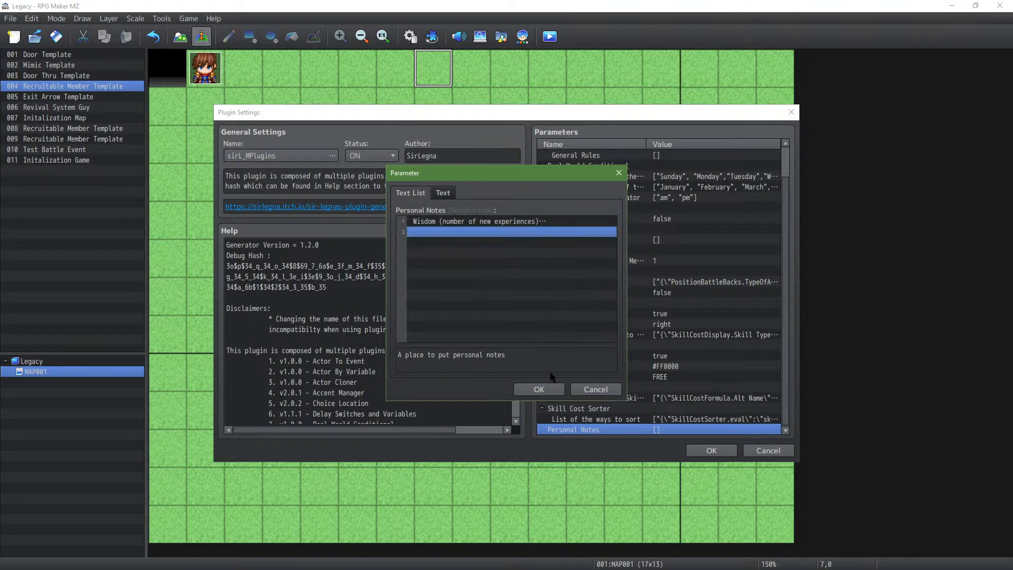
Step: Reopen the Wisdom note and remove "non-recoverable" and the extra space before "enlightenment"
double_click(535, 222)
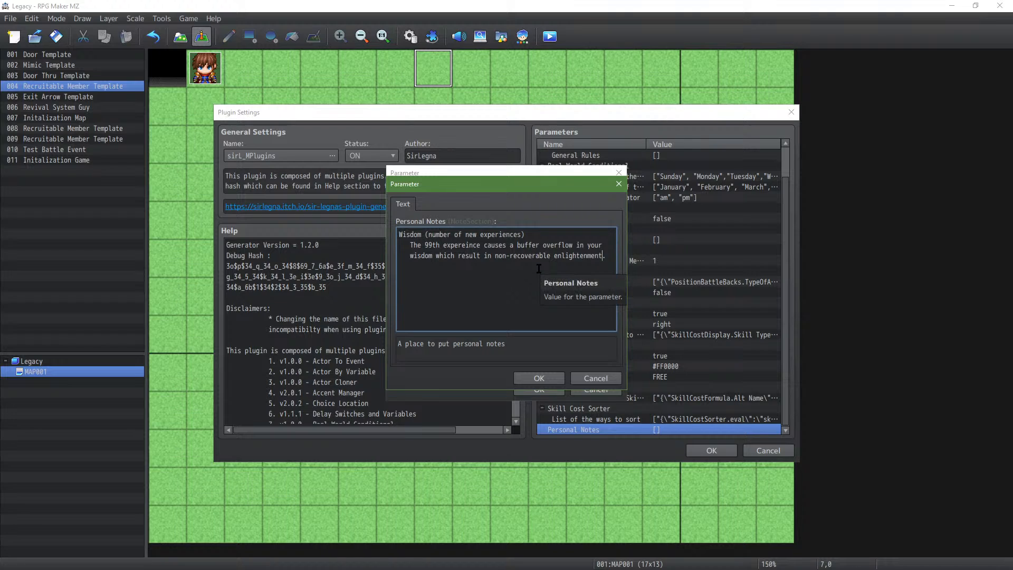
left_click_drag(495, 256, 560, 256)
key("BackSpace")
key("BackSpace")
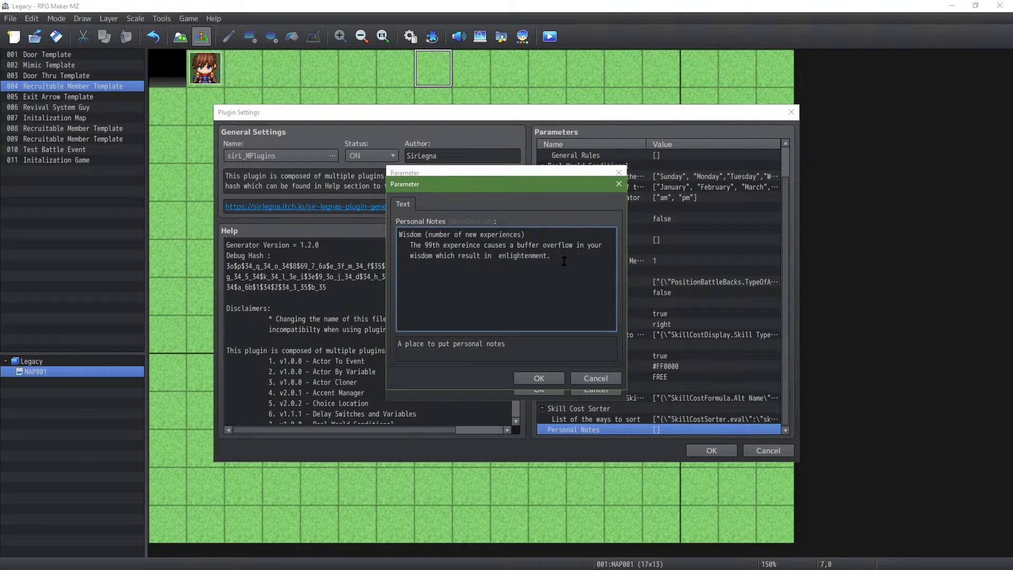
key("Delete")
Step: Add an "Enlightenment" heading below the Wisdom text, with the indented definition "A non-recoverable death"
type("Enlightn")
type("nmen")
key("shift+Right")
key("shift+Right")
key("shift+Right")
key("Down")
key("Return")
type("A non-re")
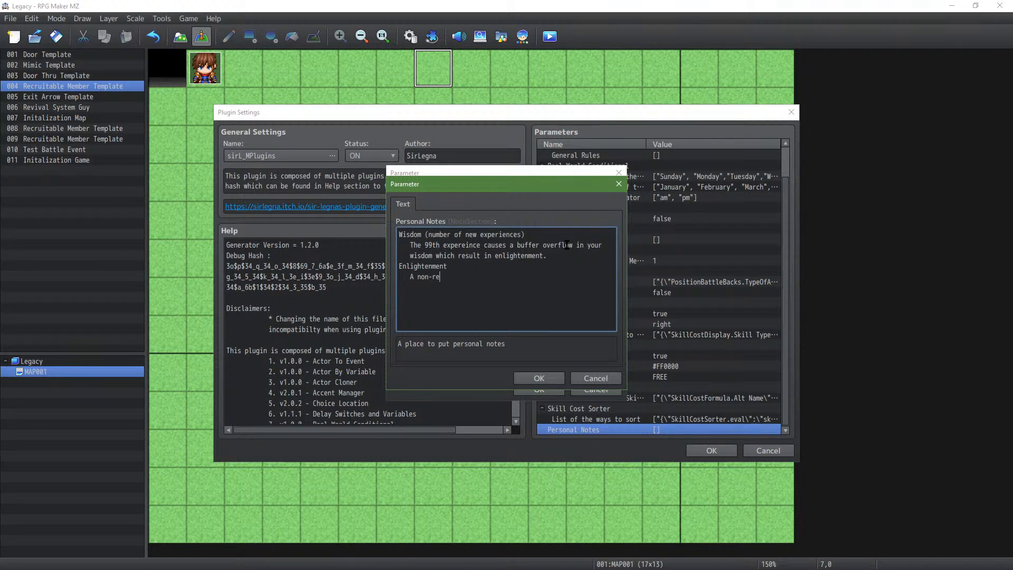
type("coverable death")
Step: Accept the edited note and the plugin settings, and close the plugin manager
left_click(536, 378)
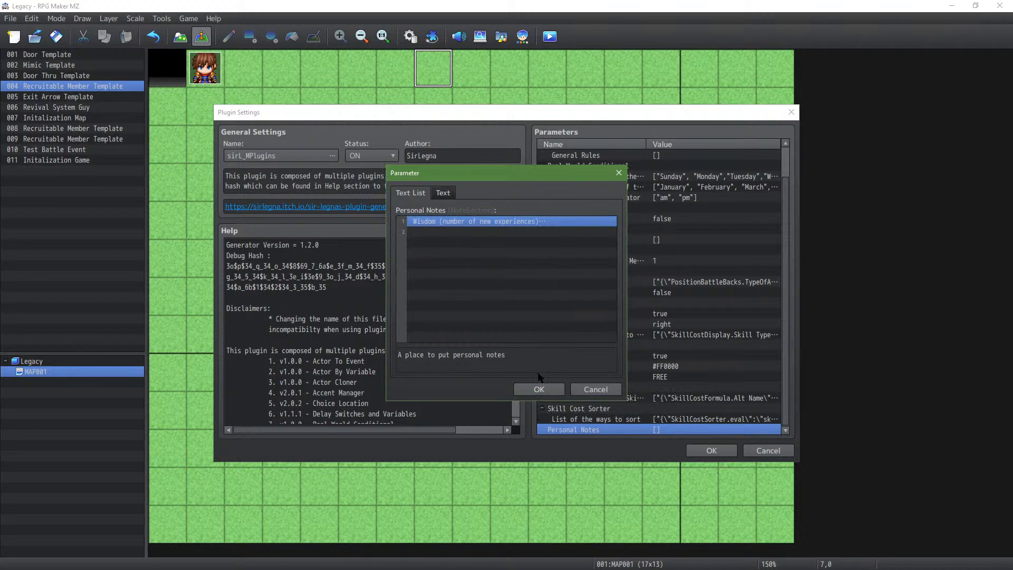
left_click(539, 390)
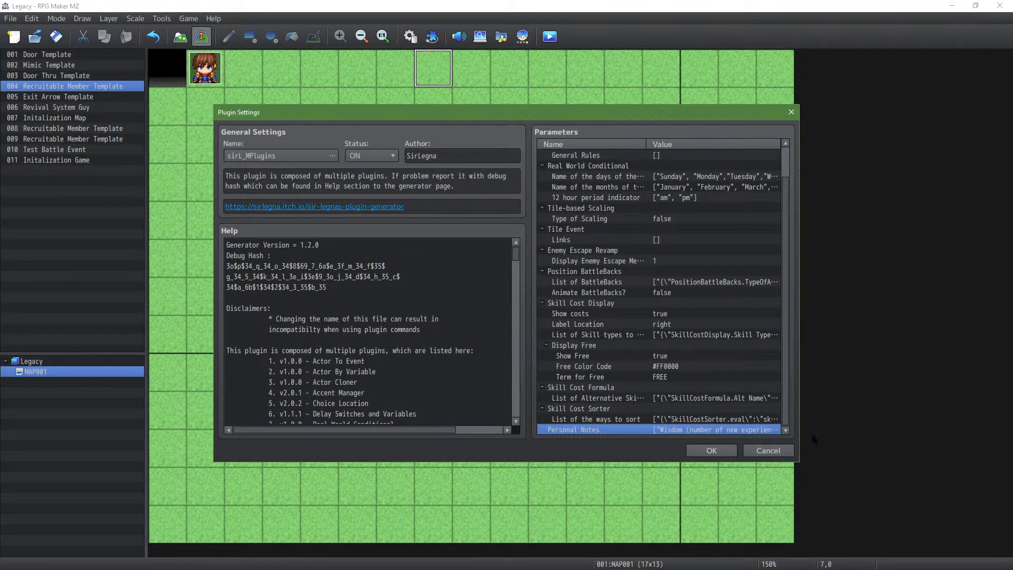
left_click(728, 452)
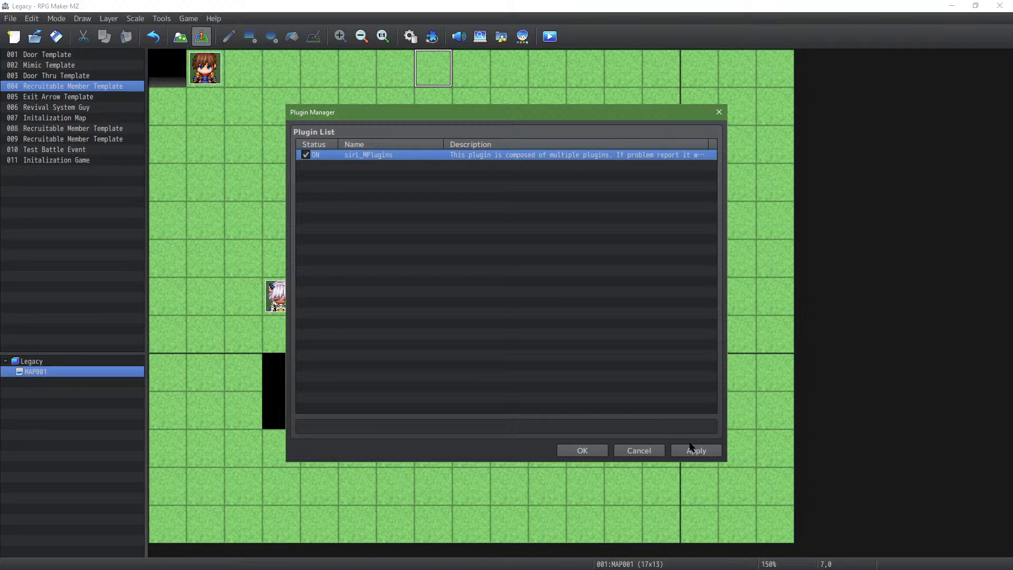
left_click(586, 452)
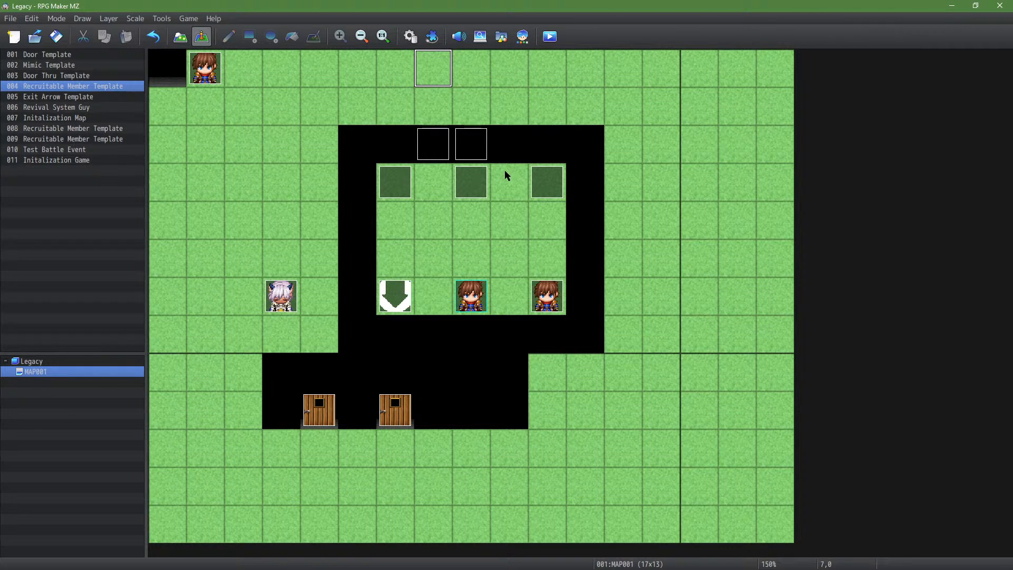
Step: Leave the database without edits and start a playtest, saving the changes to the game
left_click(411, 35)
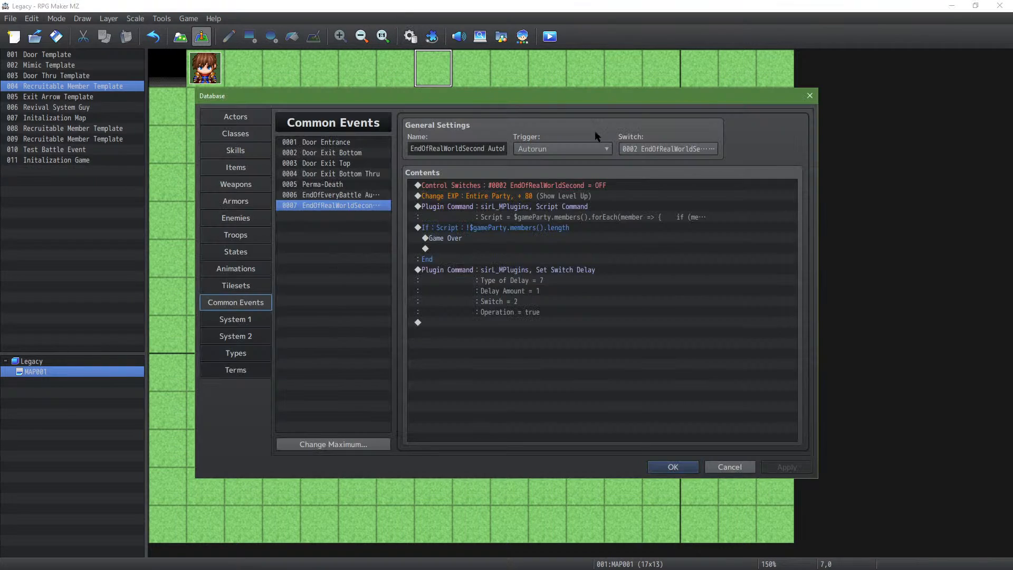
left_click(648, 462)
left_click(550, 36)
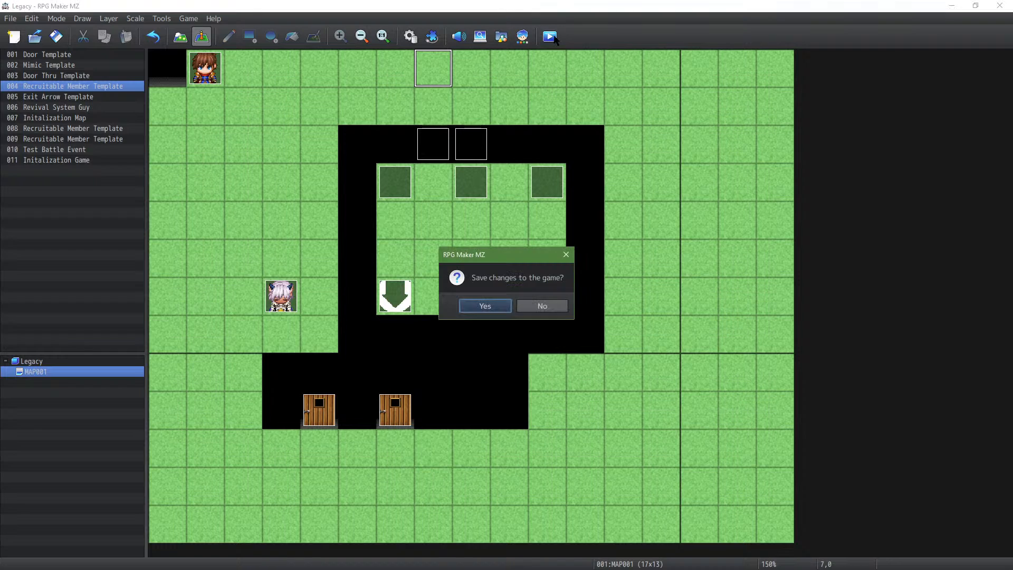
left_click(496, 304)
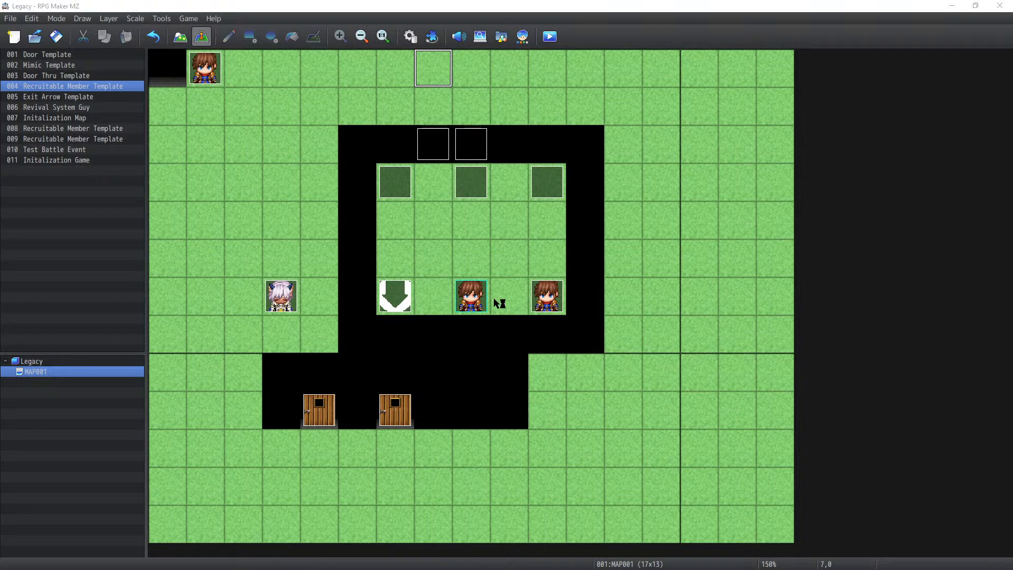
Step: Reread the Script Command code in the EndOfRealWorldSecond common event and close the database
left_click(411, 36)
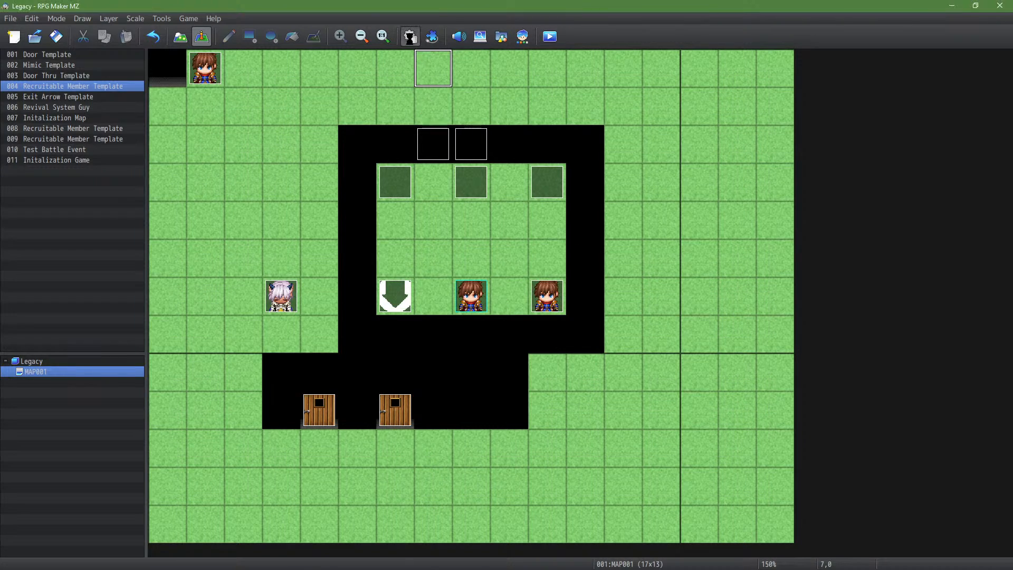
double_click(481, 208)
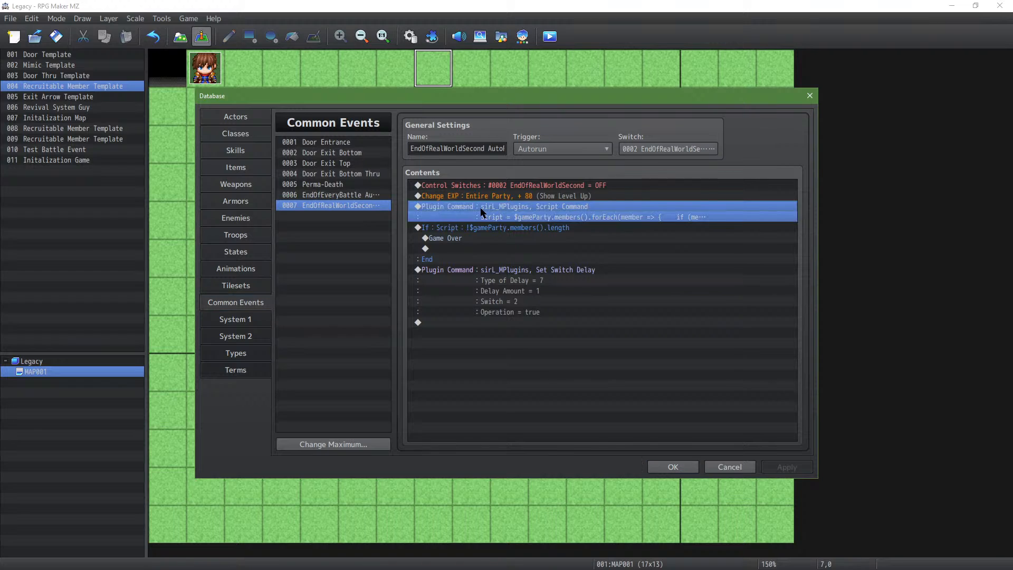
double_click(559, 291)
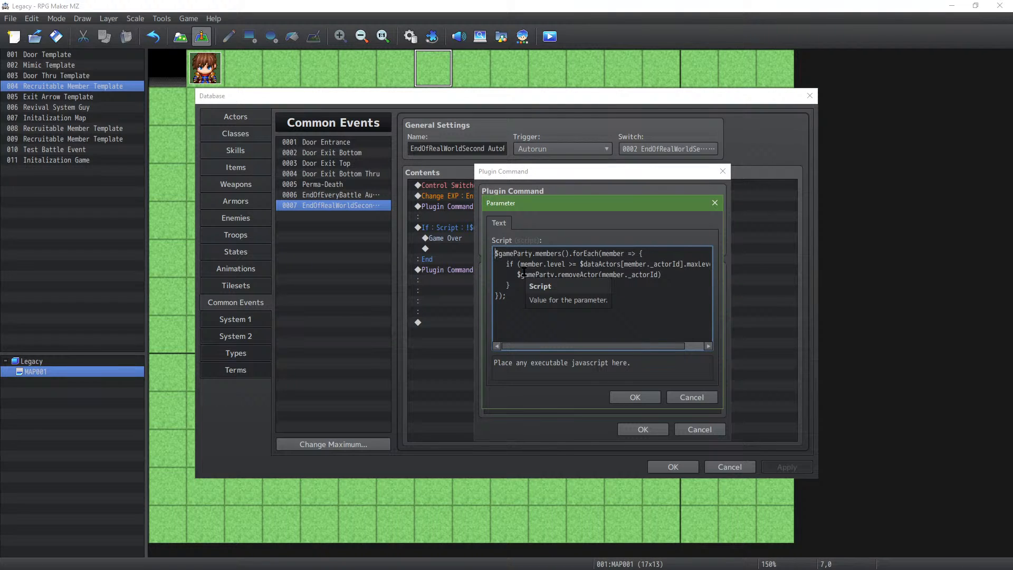
left_click(653, 398)
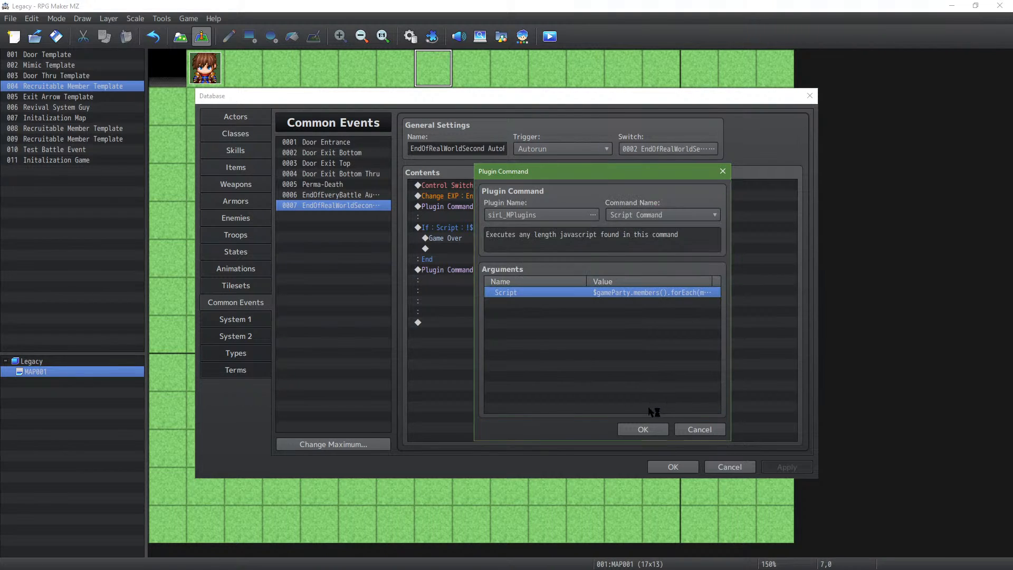
left_click(643, 429)
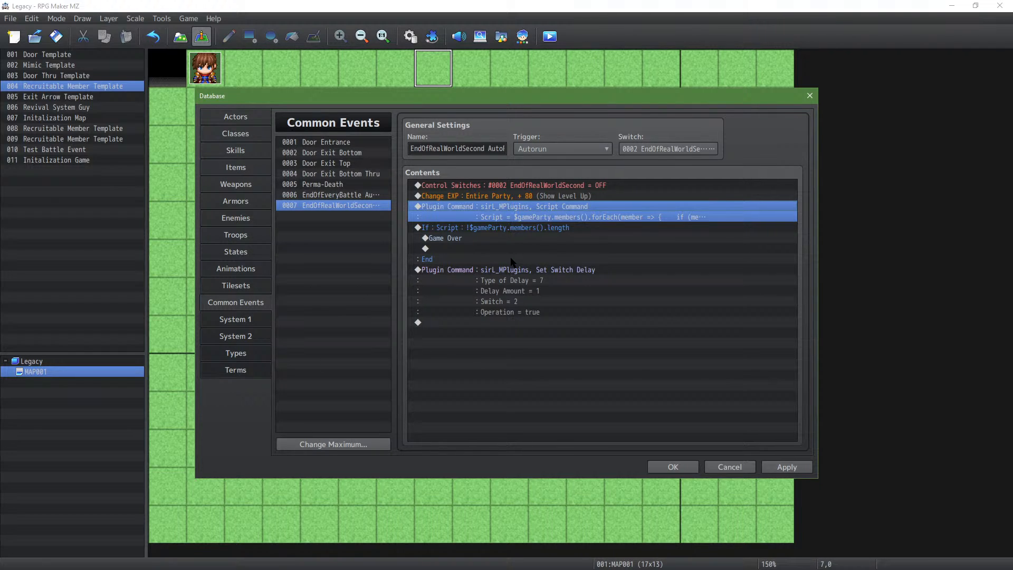
left_click(774, 467)
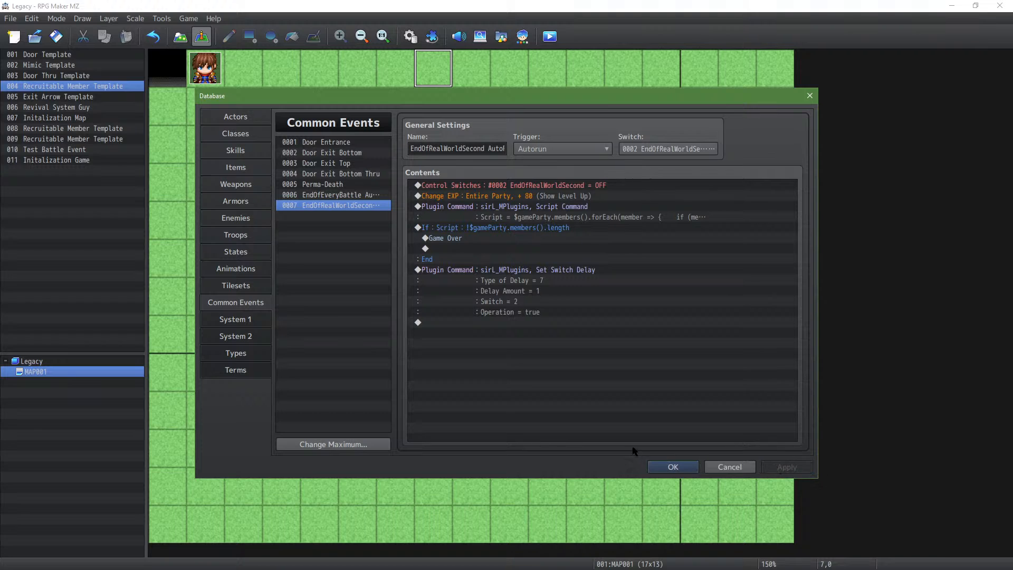
left_click(671, 468)
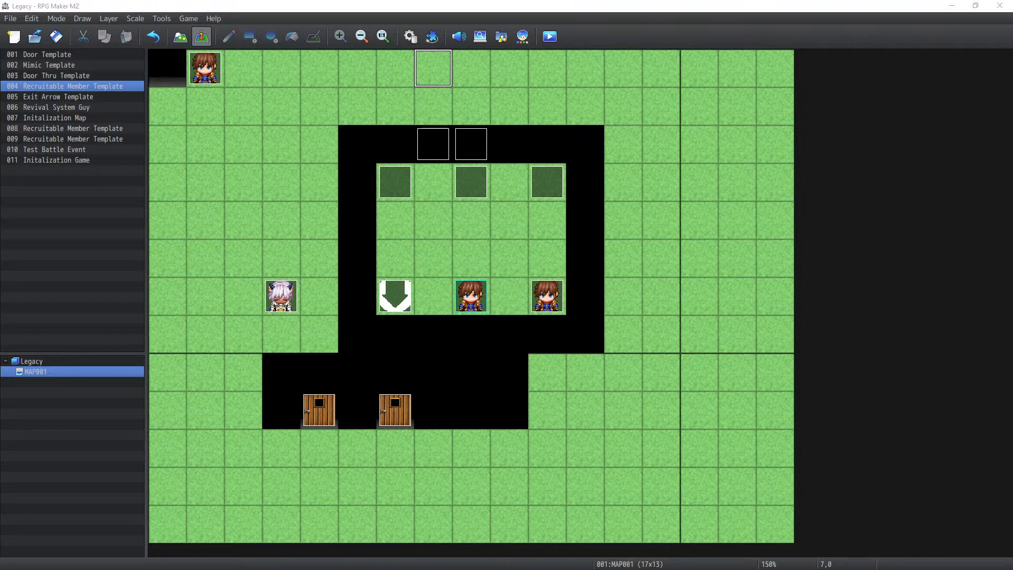
Step: Get past the message at the door in the playtest and walk the party east below the building, then back west
key("Up")
key("Return")
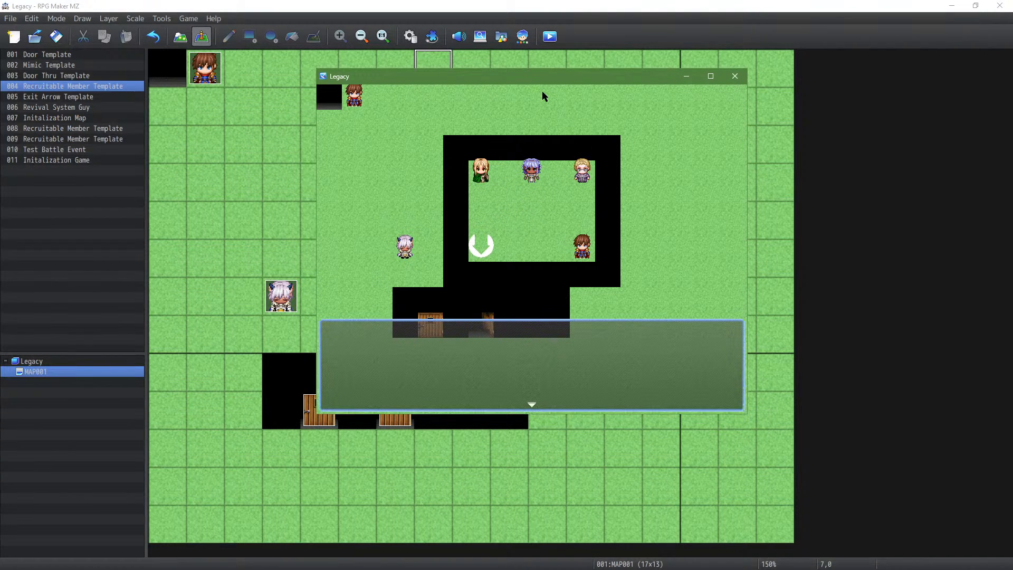
key("Right")
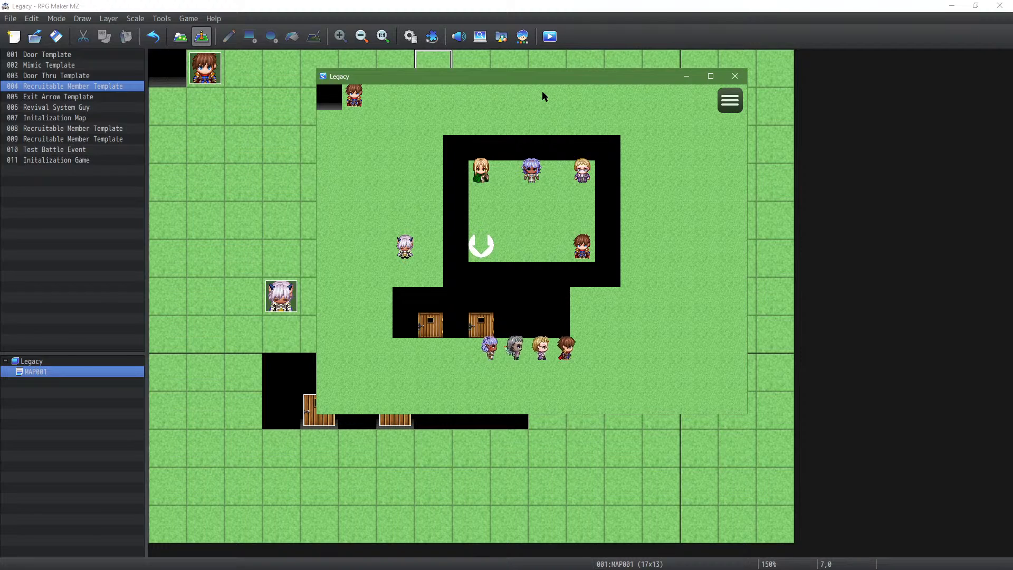
key("Left")
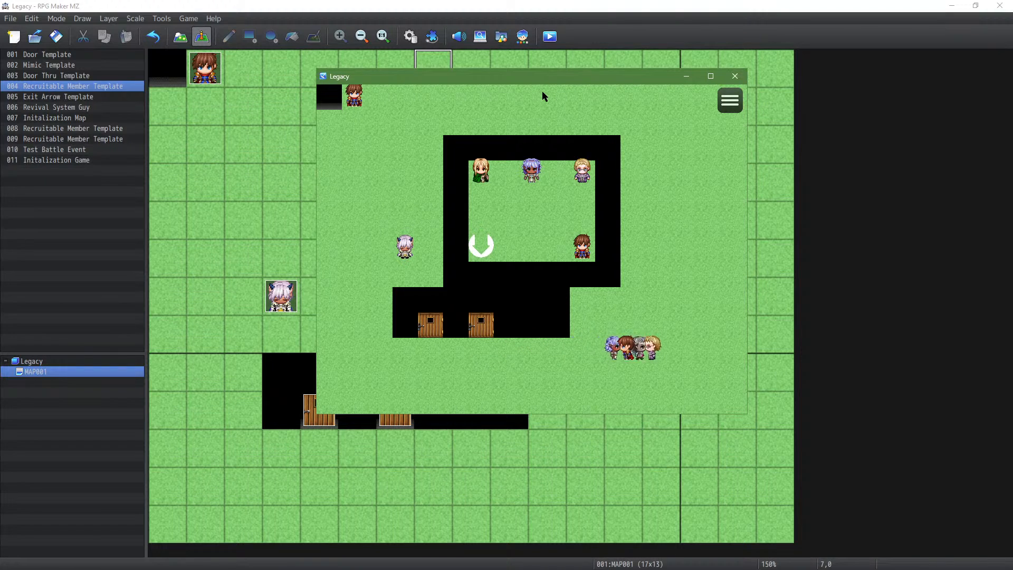
Step: Check the status page of each of the four party members for wisdom, age in hours and hours until new experience
key("Escape")
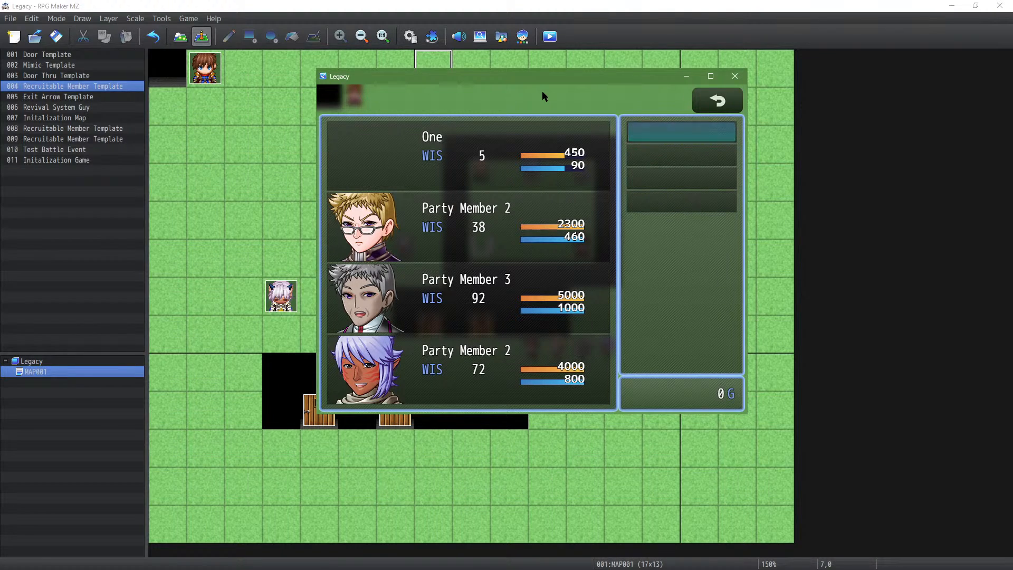
key("Return")
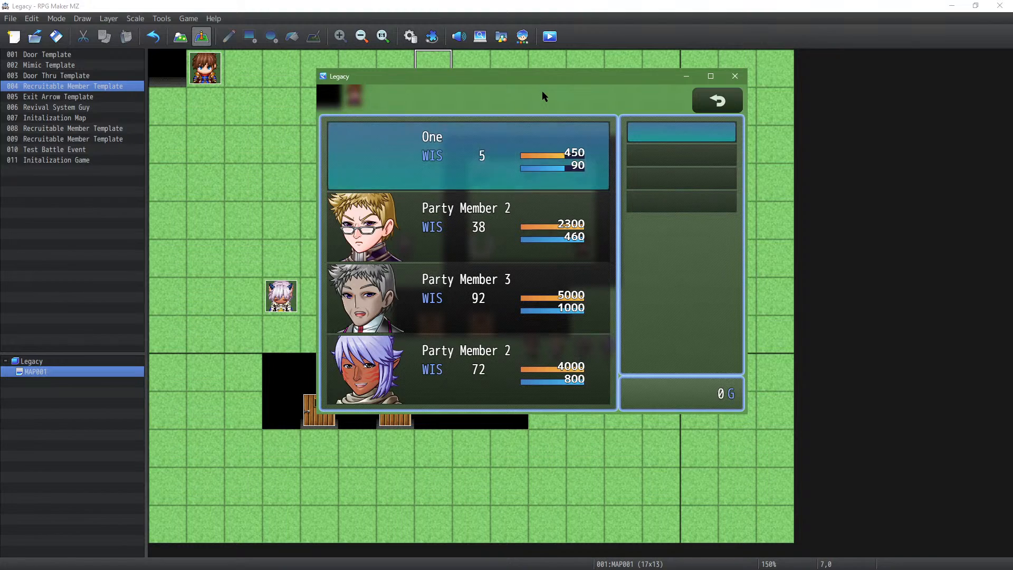
key("Return")
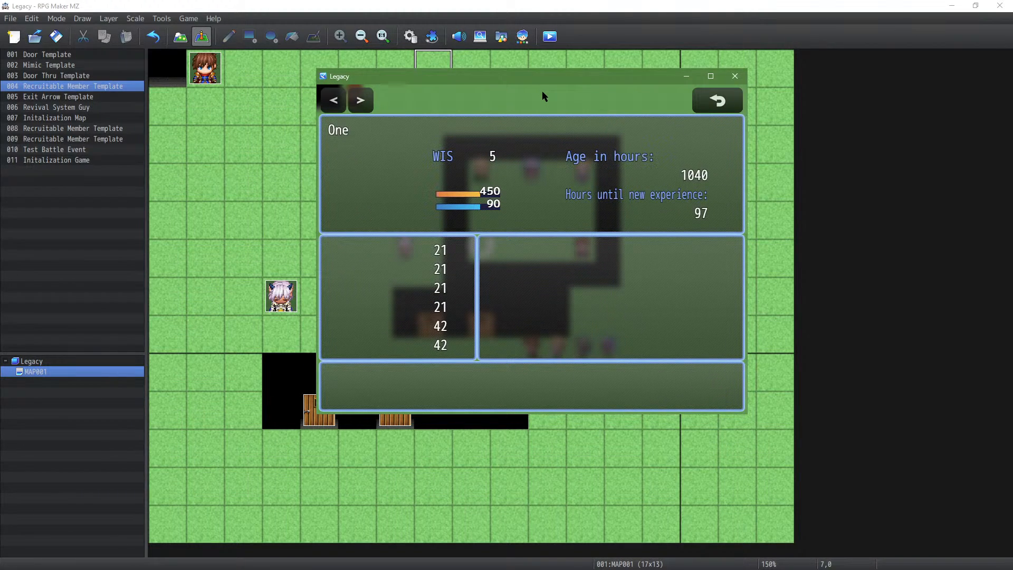
left_click(369, 98)
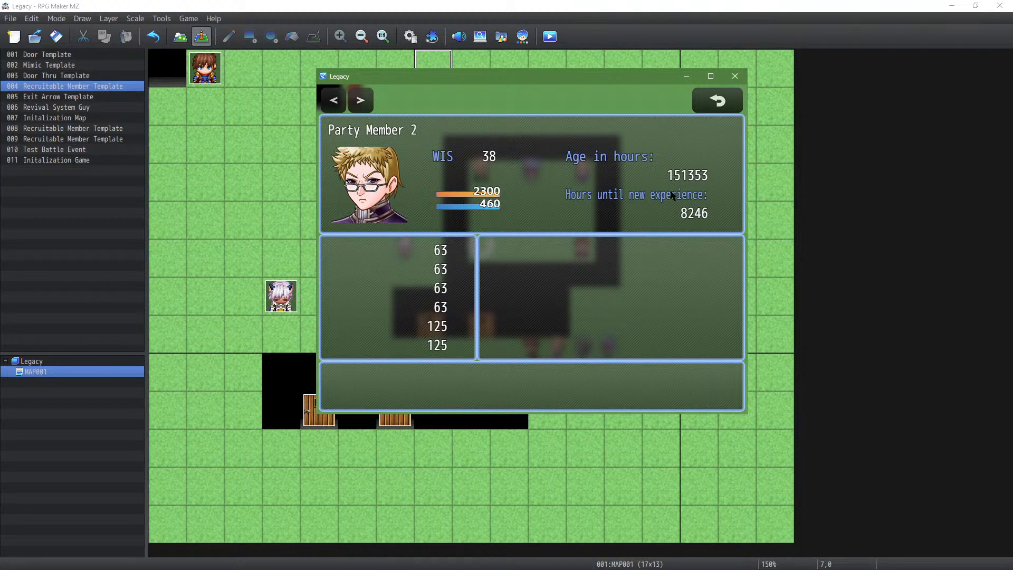
left_click(372, 103)
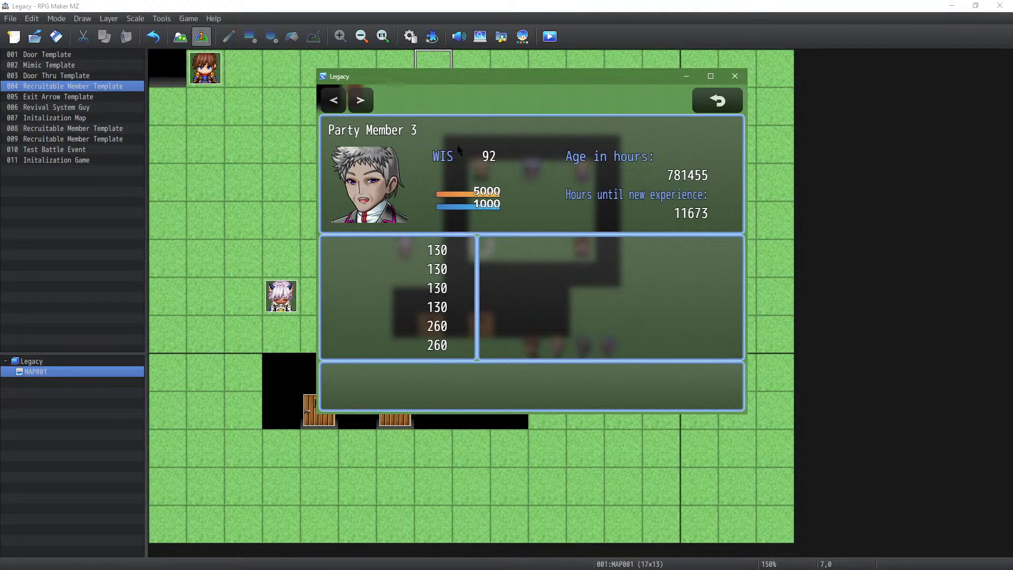
left_click(364, 101)
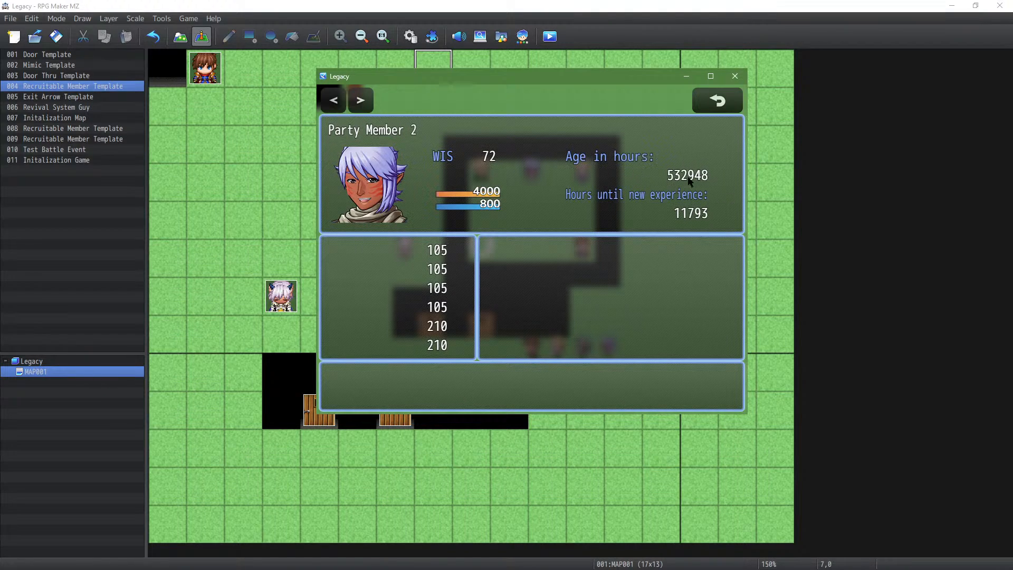
Step: Leave the status page and the party menu, and close the playtest
left_click(733, 101)
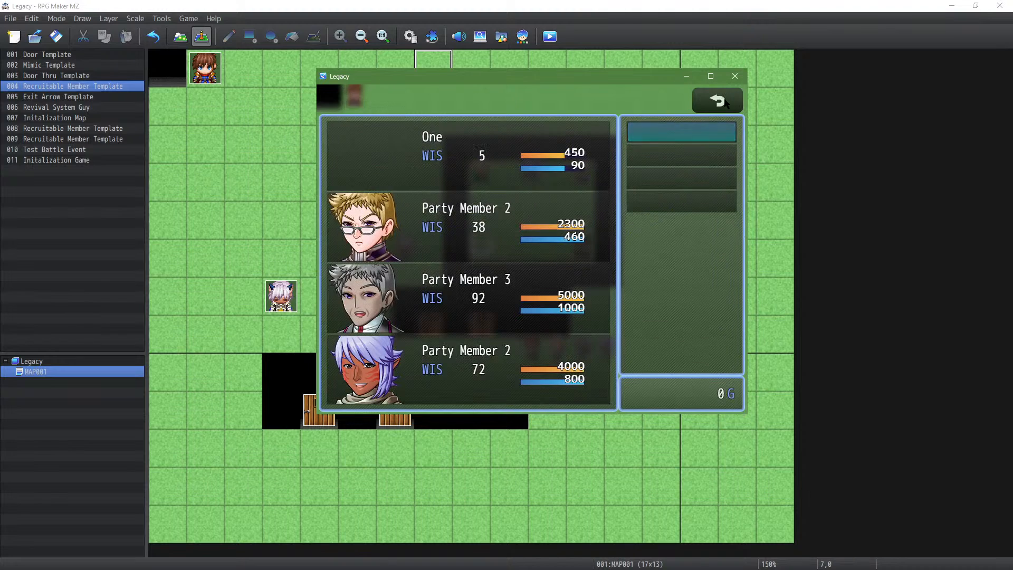
left_click(716, 100)
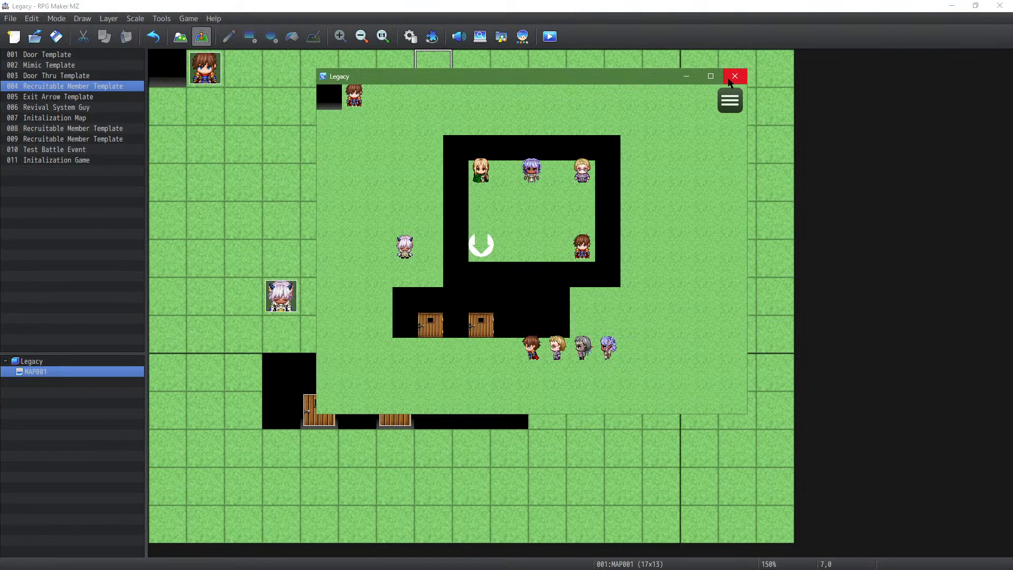
left_click(735, 76)
Step: Find the Level Up message among the Terms in the Legacy project's database
left_click(410, 36)
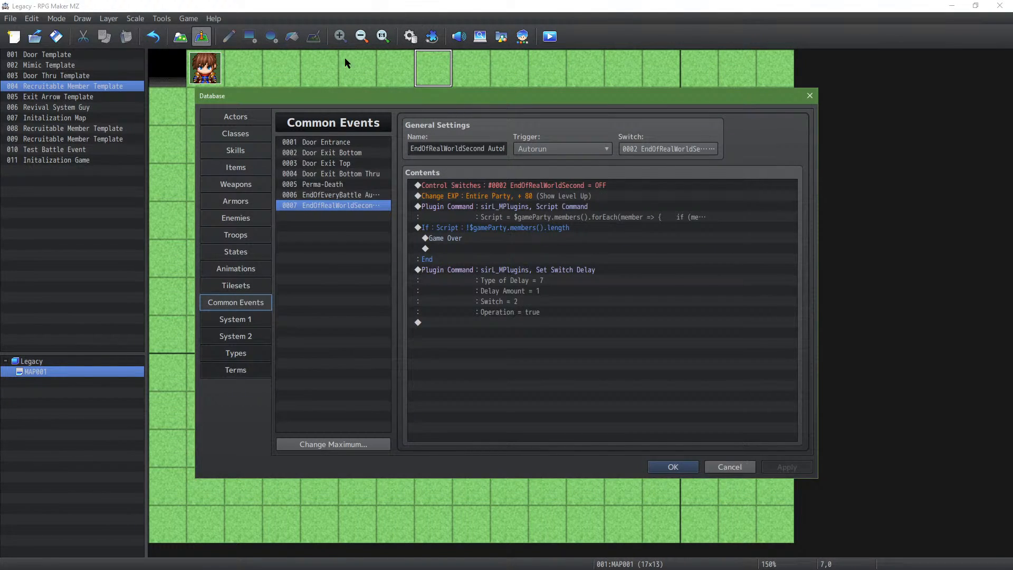
left_click(268, 371)
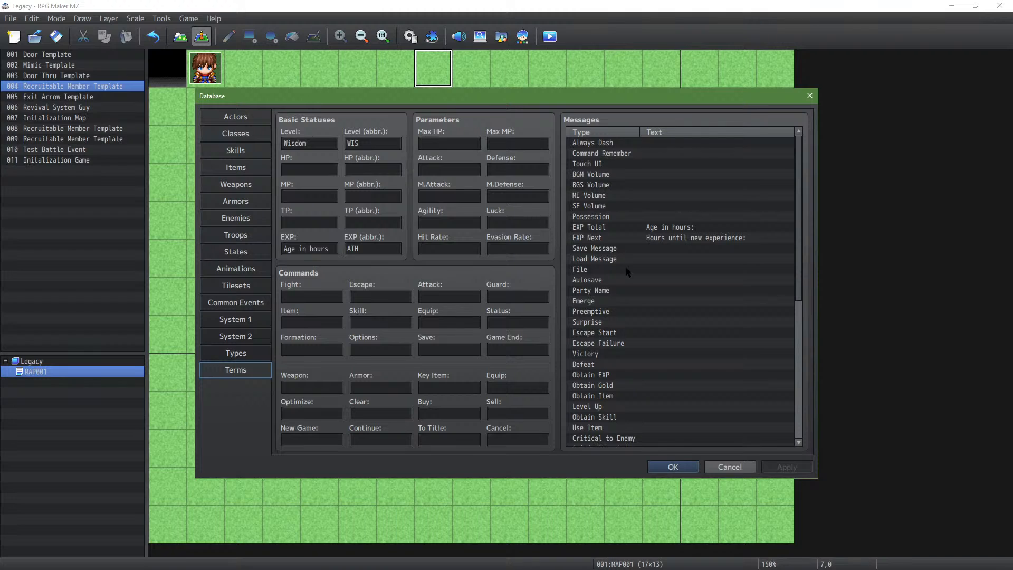
scroll(673, 319, "down", 1)
left_click(643, 385)
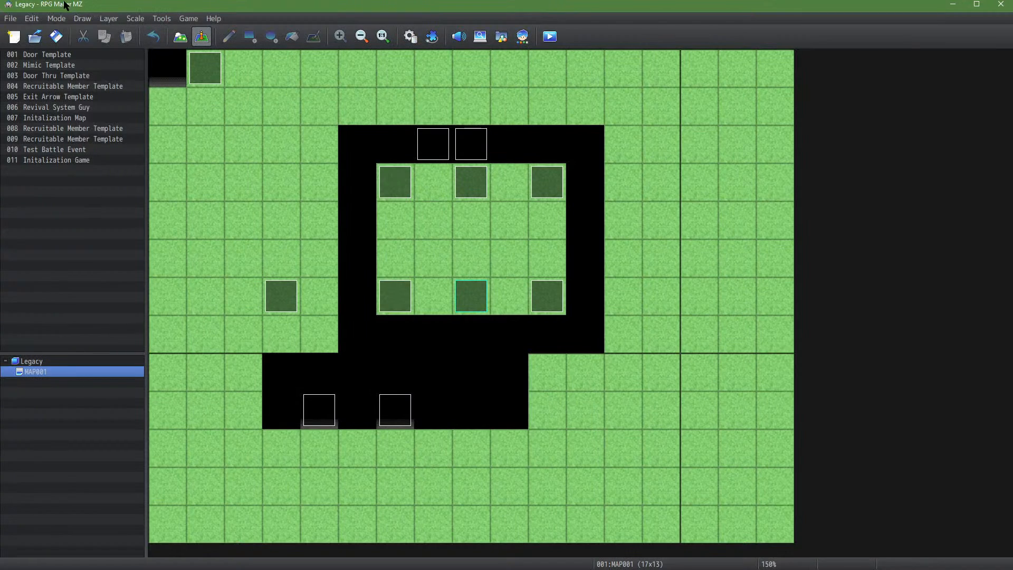
Step: Open the DefaultProjectMZ project in a second editor window
left_click(34, 36)
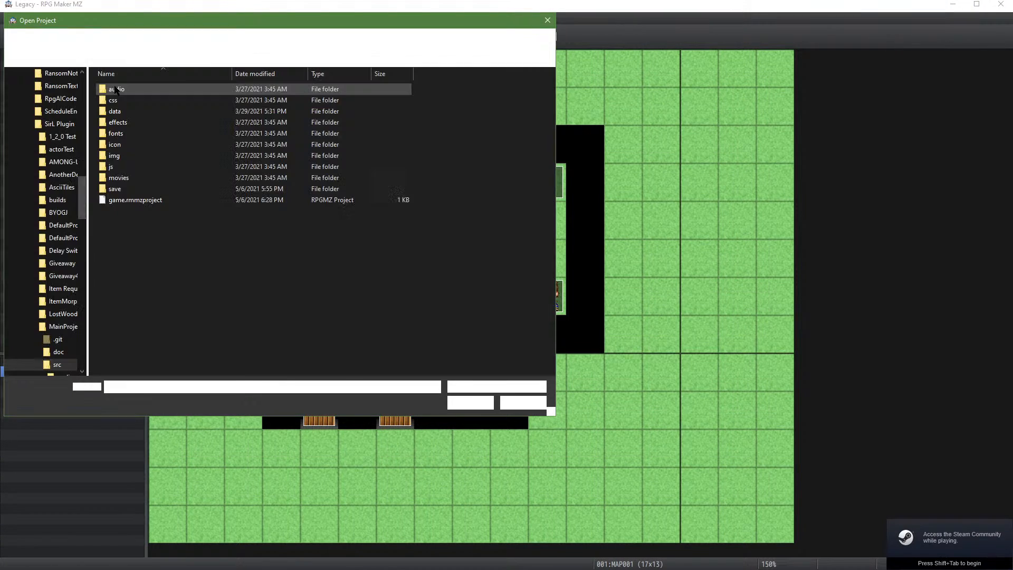
left_click_drag(183, 26, 0, 126)
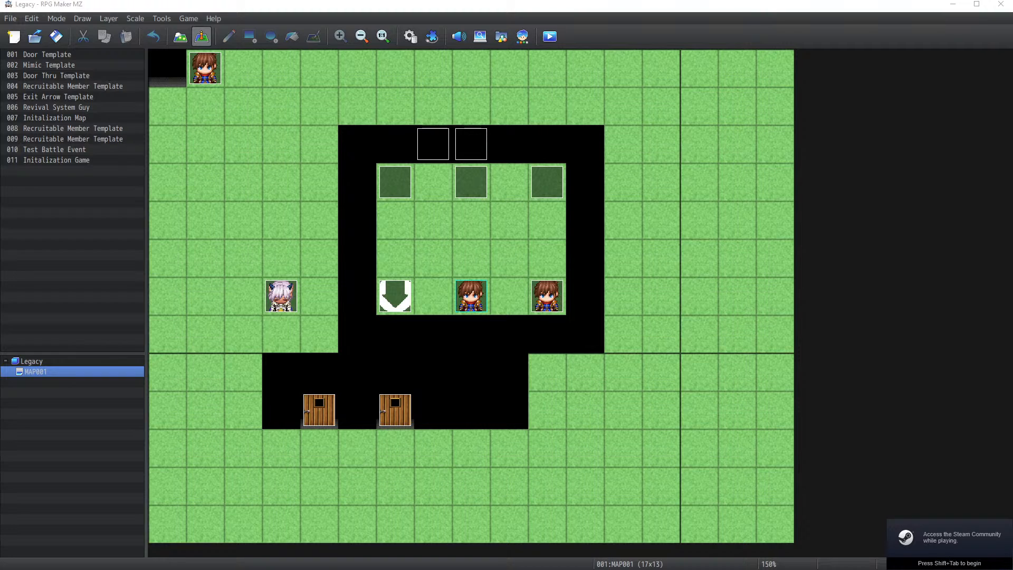
key("Return")
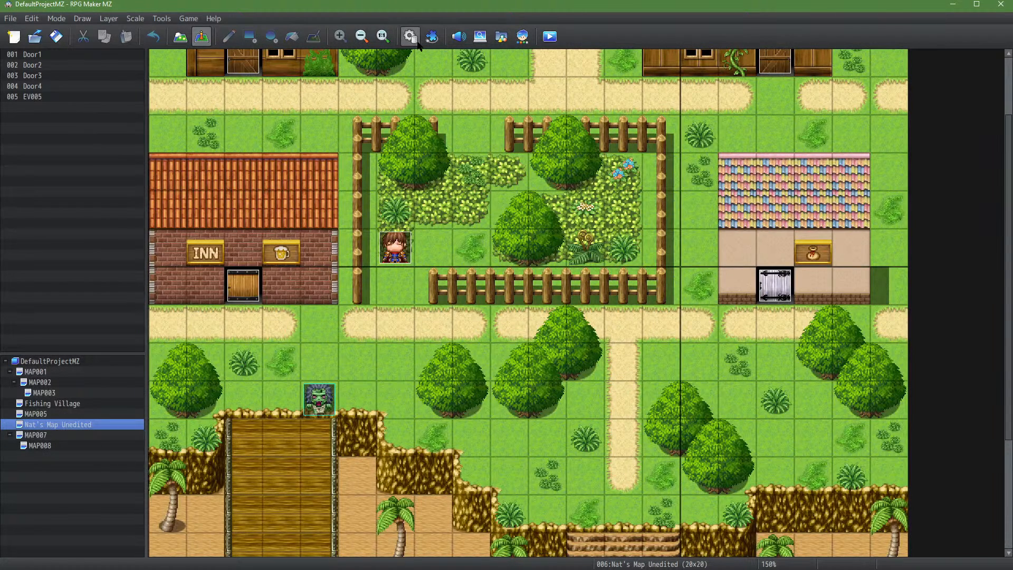
Step: Copy the default Level Up message text from the Terms of the DefaultProjectMZ database
left_click(411, 36)
left_click(236, 369)
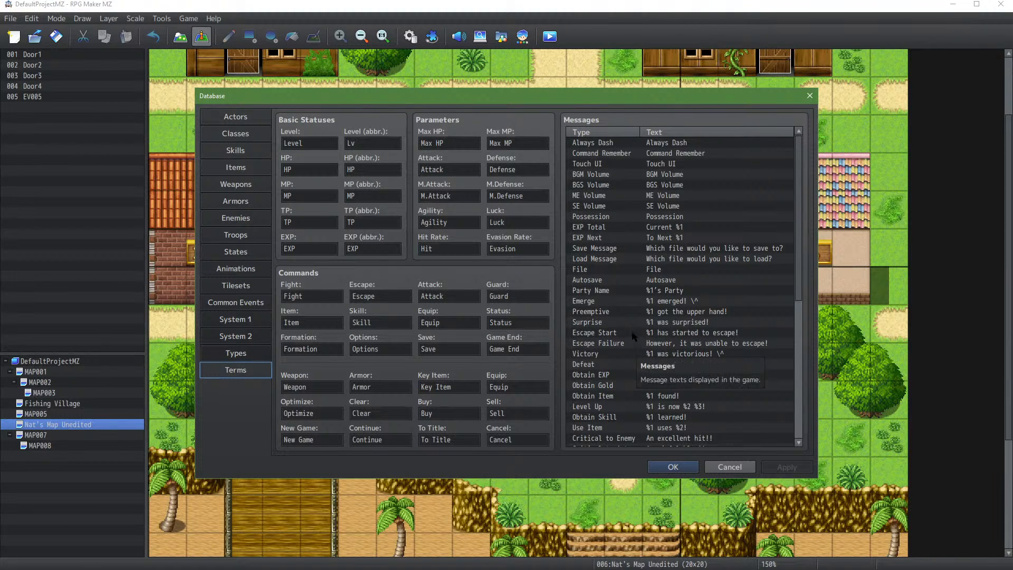
double_click(676, 406)
key("ctrl+c")
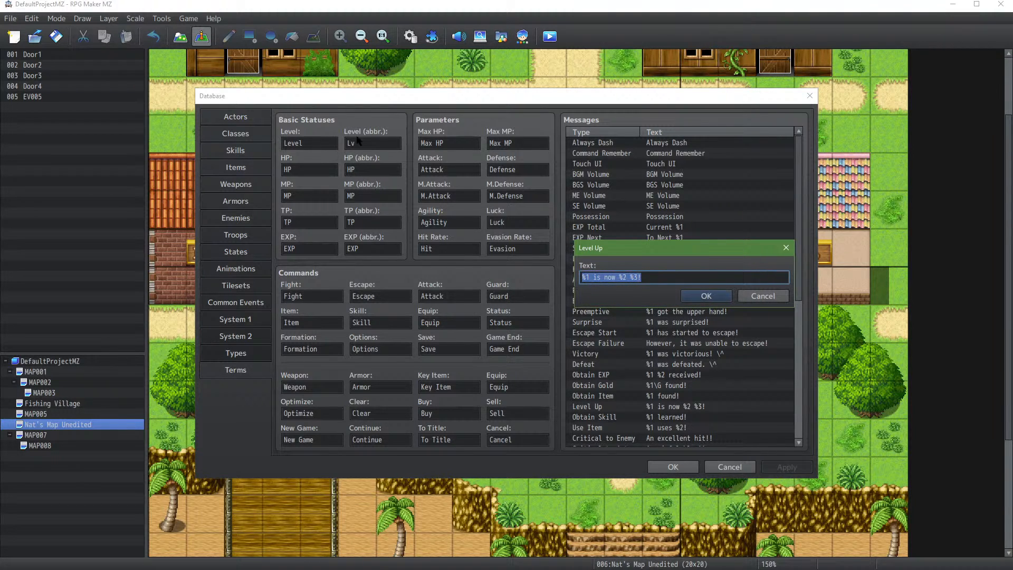
Step: Confirm and close the DefaultProjectMZ database, and close that editor window to return to the Legacy project
left_click(713, 298)
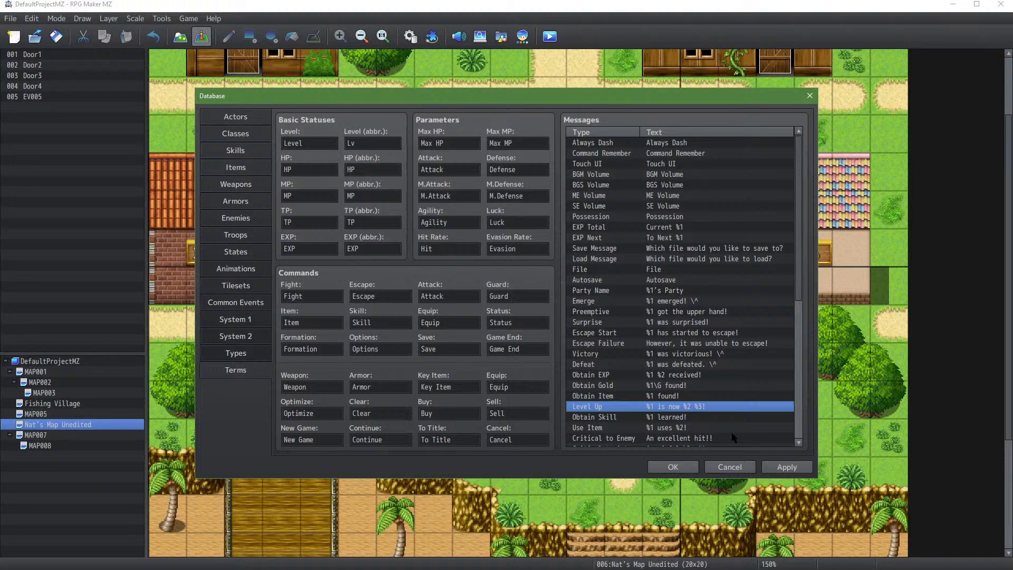
left_click(785, 467)
left_click(678, 467)
left_click(1001, 3)
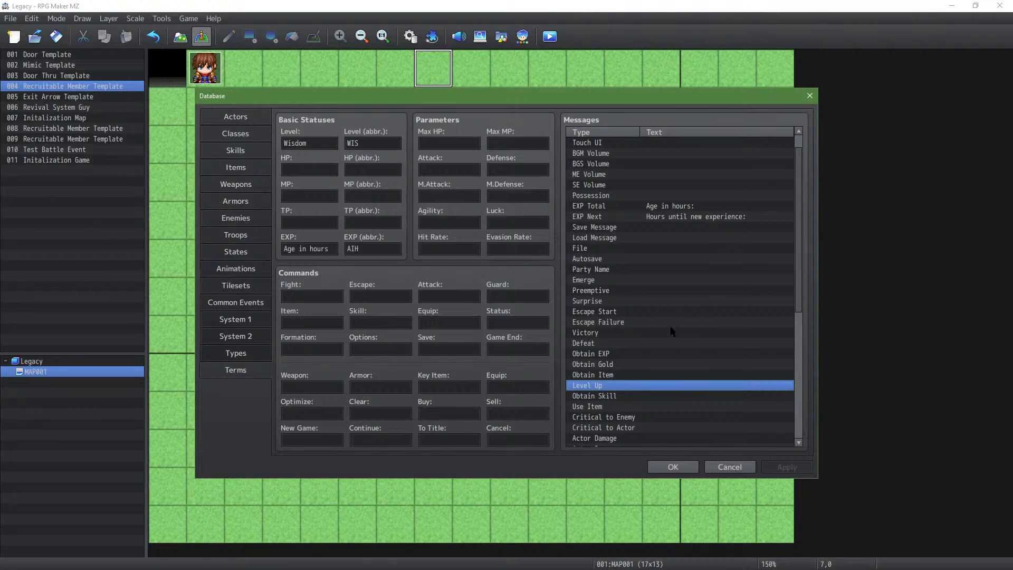
Step: Paste the copied text "%1 is now %2 %3!" into Legacy's Level Up message
double_click(648, 386)
key("ctrl+v")
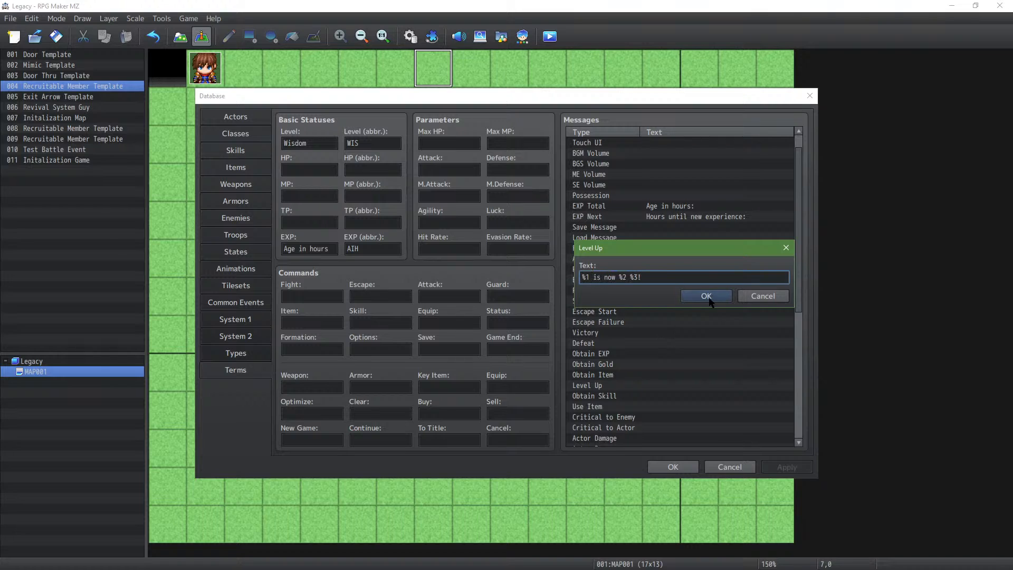
left_click(707, 296)
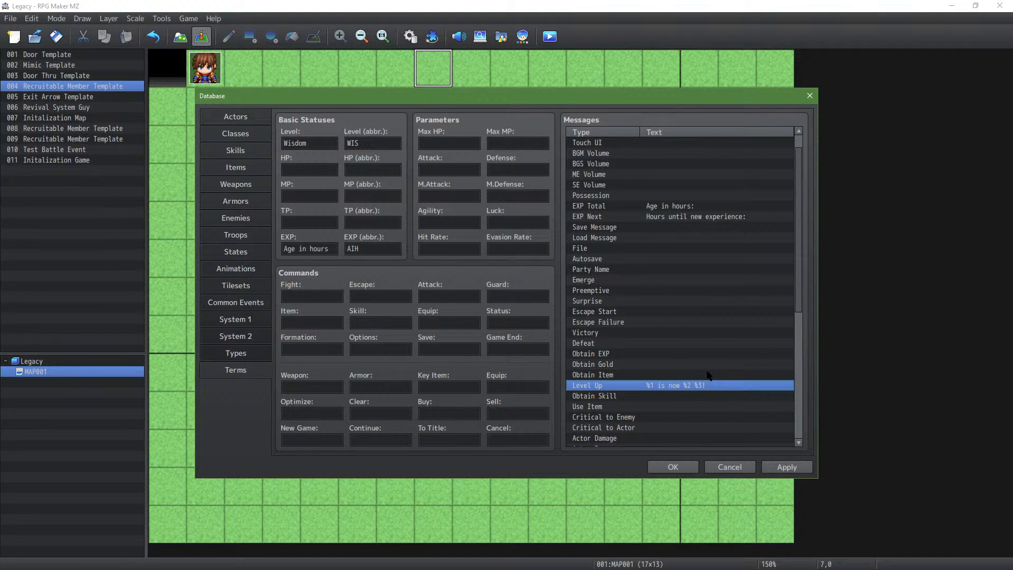
Step: Reword the Level Up message to "%1 has found a new experience and is now %2 %3!" and close the database
double_click(668, 388)
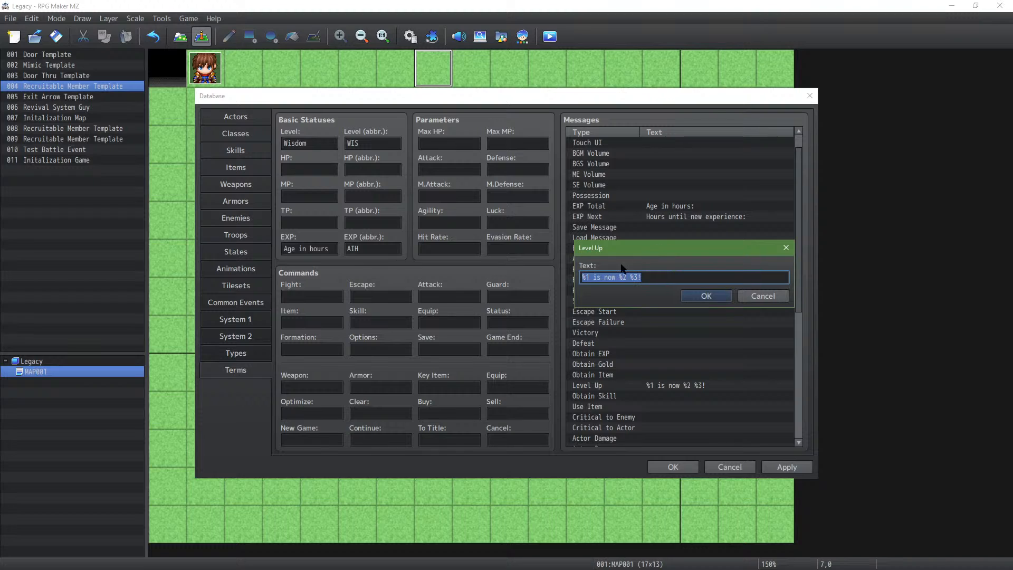
left_click(589, 276)
type("has found a new s")
key("BackSpace")
type("expe")
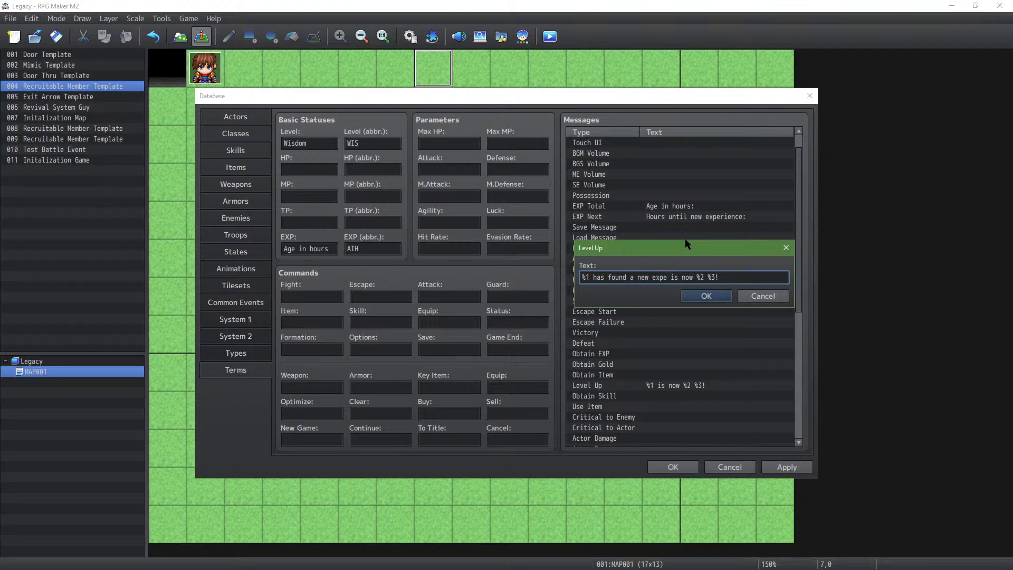
type("rience gaining")
key("BackSpace")
key("BackSpace")
key("BackSpace")
key("BackSpace")
key("BackSpace")
key("BackSpace")
key("BackSpace")
key("BackSpace")
key("BackSpace")
key("BackSpace")
key("BackSpace")
key("BackSpace")
key("BackSpace")
key("BackSpace")
key("BackSpace")
key("BackSpace")
key("BackSpace")
key("BackSpace")
key("BackSpace")
key("BackSpace")
key("BackSpace")
key("BackSpace")
key("BackSpace")
key("Delete")
key("BackSpace")
type("by")
type(" has found ")
type("a new ex")
type("perience")
type("and")
key("Delete")
left_click(708, 295)
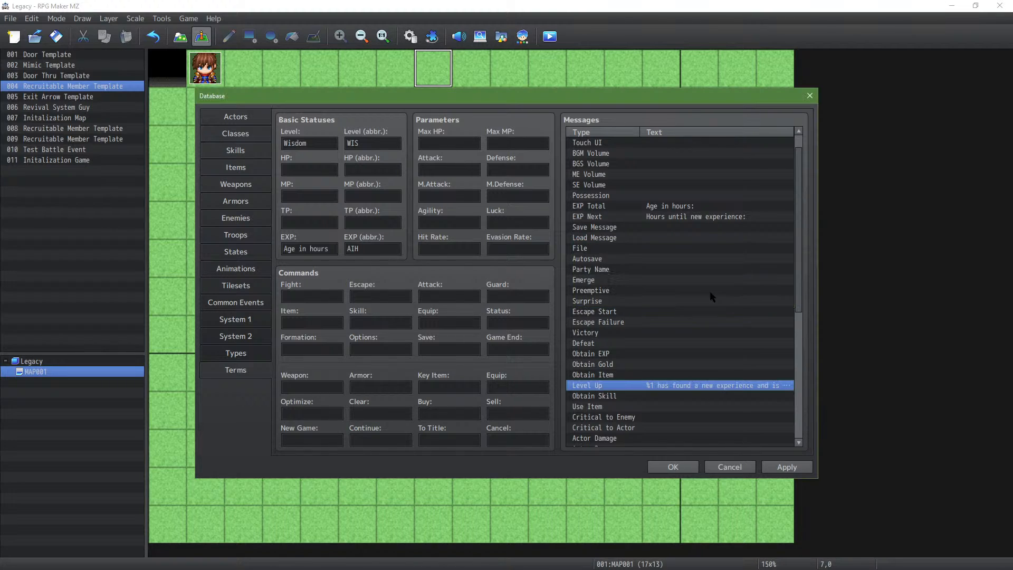
left_click(672, 467)
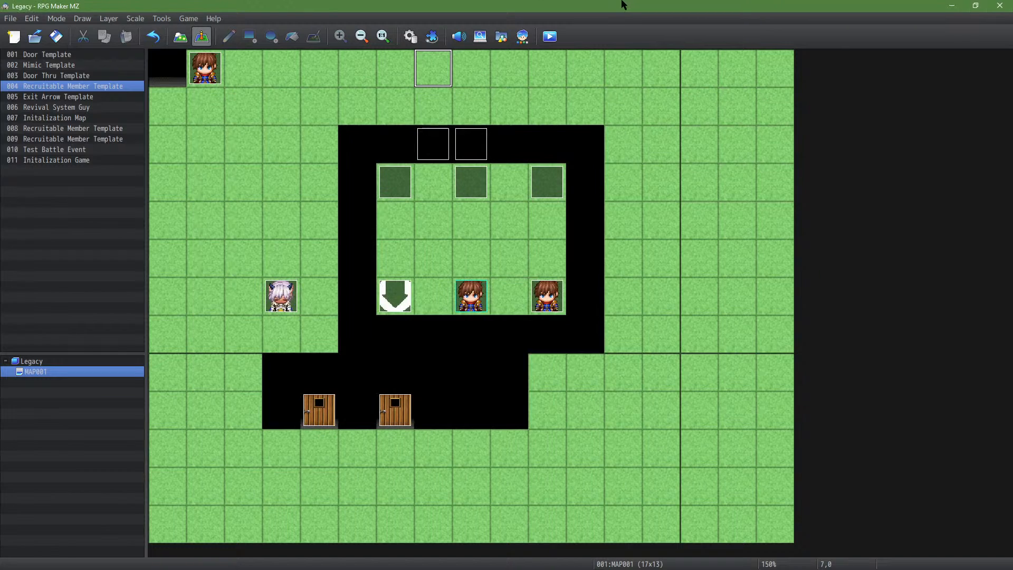
Step: Playtest a new game with the changes saved to check the wording of the level-up message, and close it
left_click(550, 36)
left_click(483, 303)
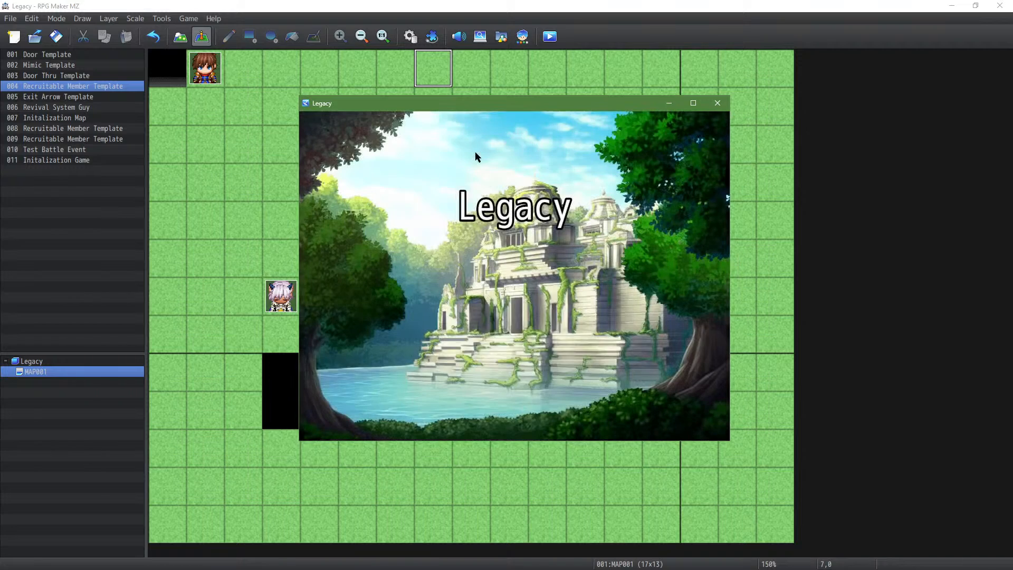
key("Return")
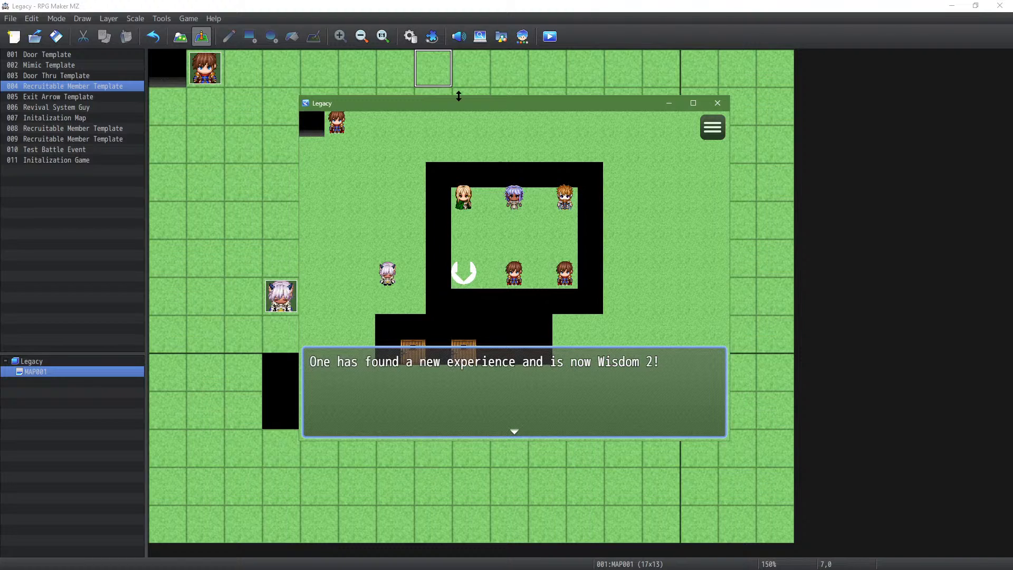
left_click(718, 103)
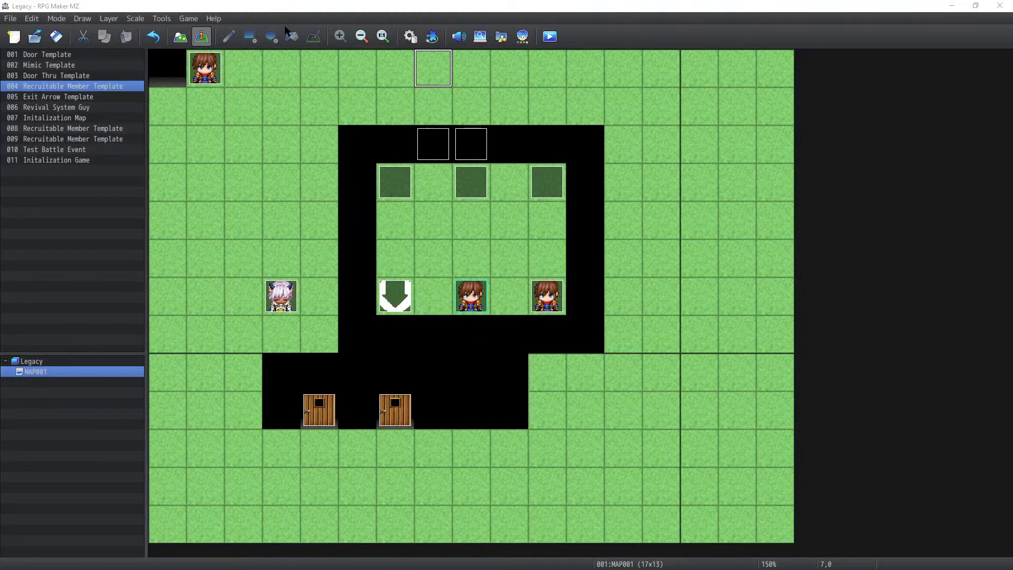
Step: Reword the Level Up message in the Terms to "%1 experienced something new and is now %3 level %2!"
left_click(419, 35)
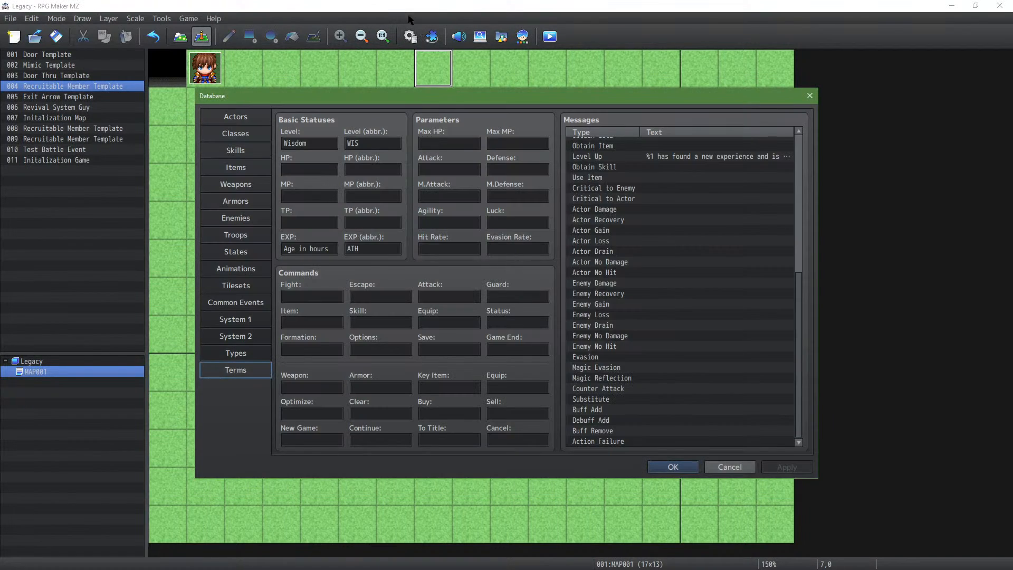
double_click(713, 157)
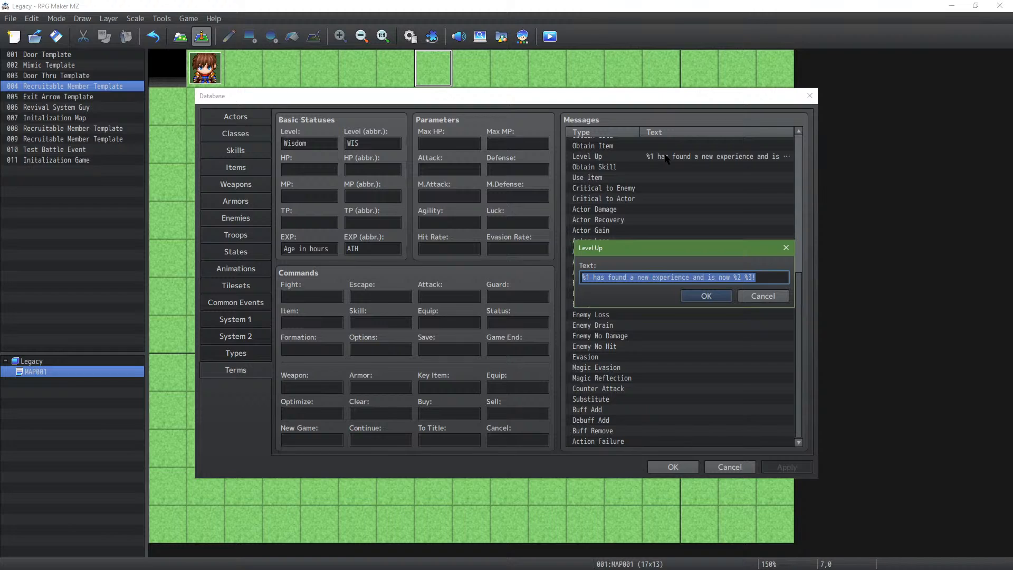
key("Right")
key("shift+Right")
key("shift+Right")
key("shift+Right")
key("shift+Right")
key("shift+Right")
key("shift+Right")
key("shift+Right")
key("shift+Right")
key("shift+Right")
key("shift+Right")
key("shift+Right")
key("shift+Right")
key("shift+Right")
key("shift+Right")
key("shift+Right")
key("shift+Right")
key("shift+Right")
key("shift+Right")
key("shift+Right")
key("shift+Right")
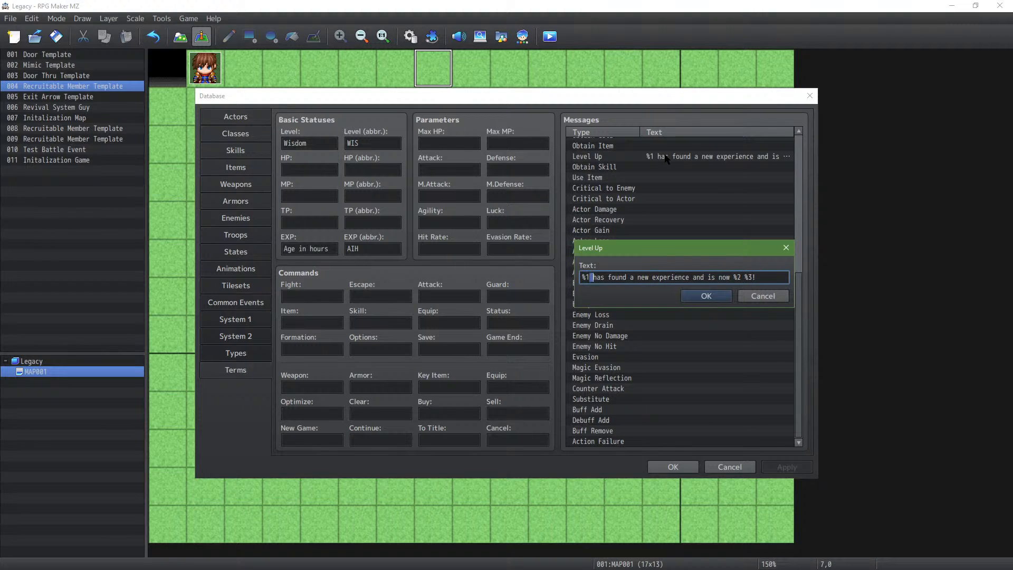
type("expe")
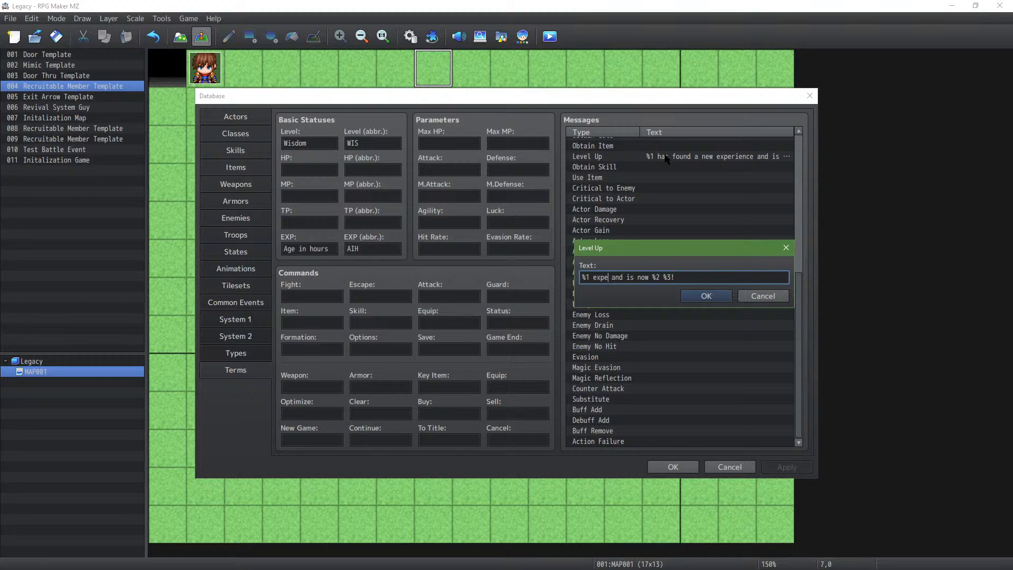
type("rienced something new")
key("shift+Left")
key("shift+Left")
key("shift+Left")
key("shift+Right")
key("BackSpace")
key("BackSpace")
type("level %2")
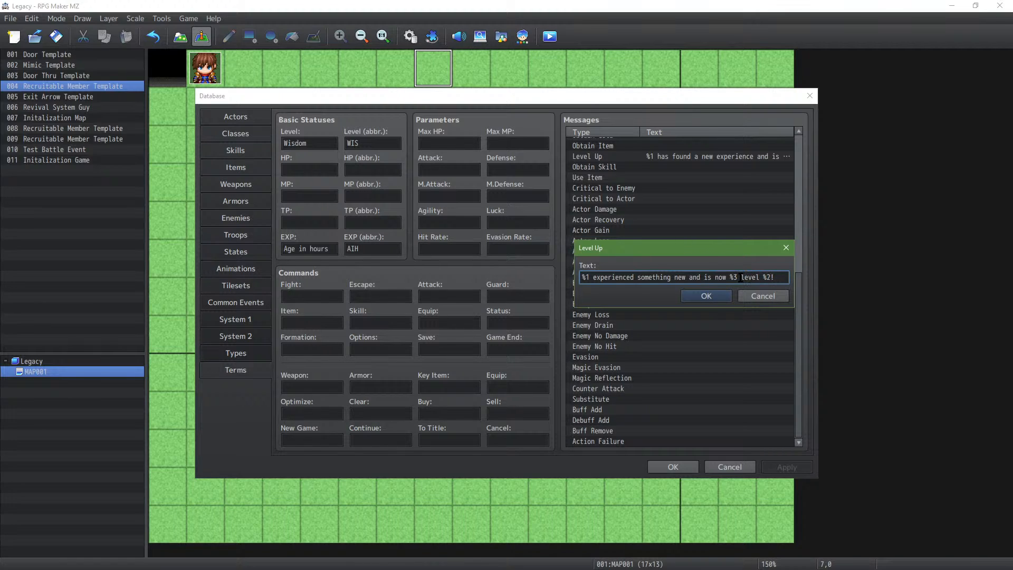
left_click(741, 277)
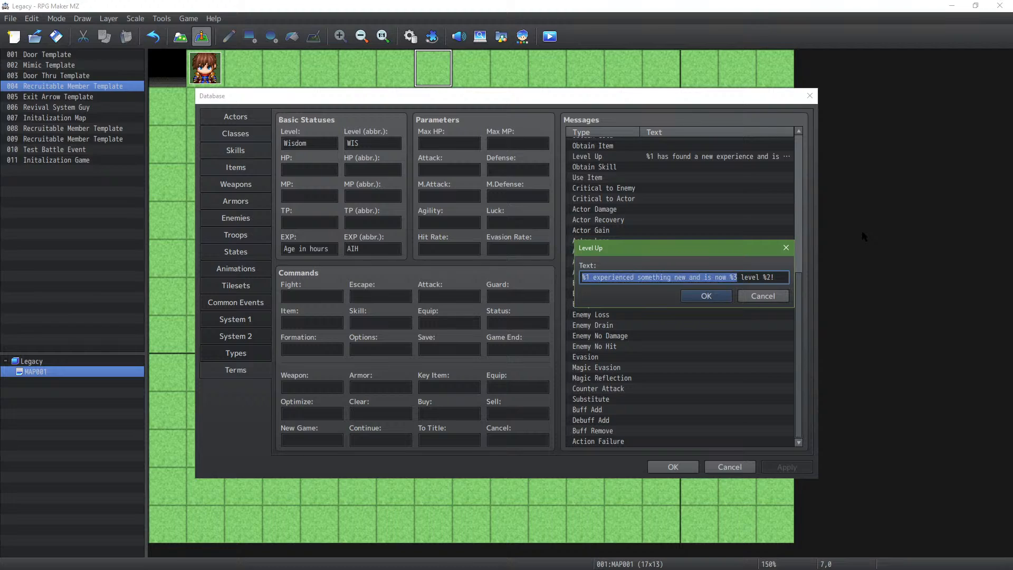
key("shift+Home")
key("shift+Right")
key("shift+Right")
key("shift+Right")
key("shift+Right")
key("shift+End")
key("Left")
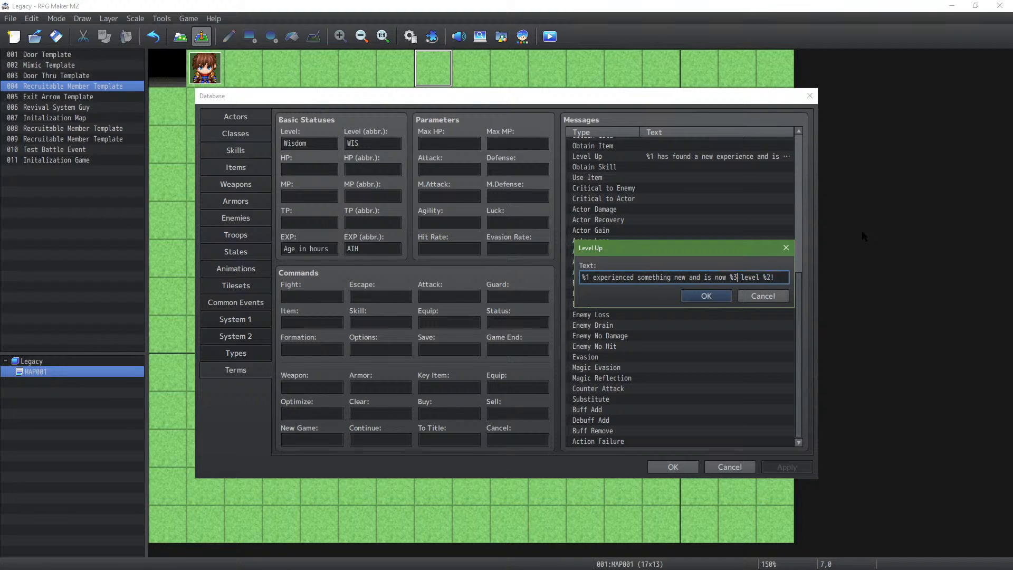
key("BackSpace")
type("2")
key("BackSpace")
type("3")
Step: Confirm the reworded Level Up message, apply the database changes and close the database
left_click(706, 295)
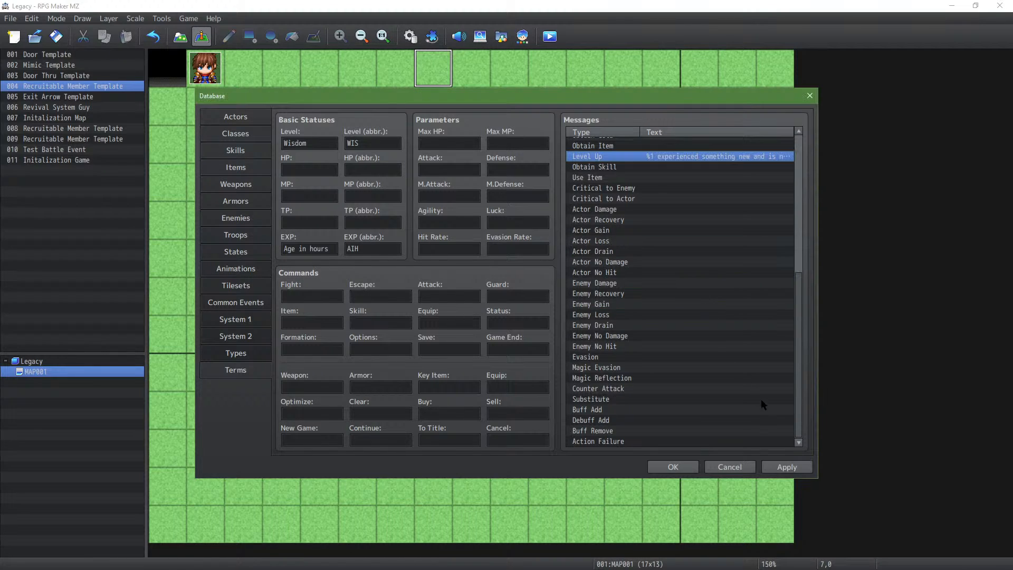
left_click(785, 467)
left_click(672, 467)
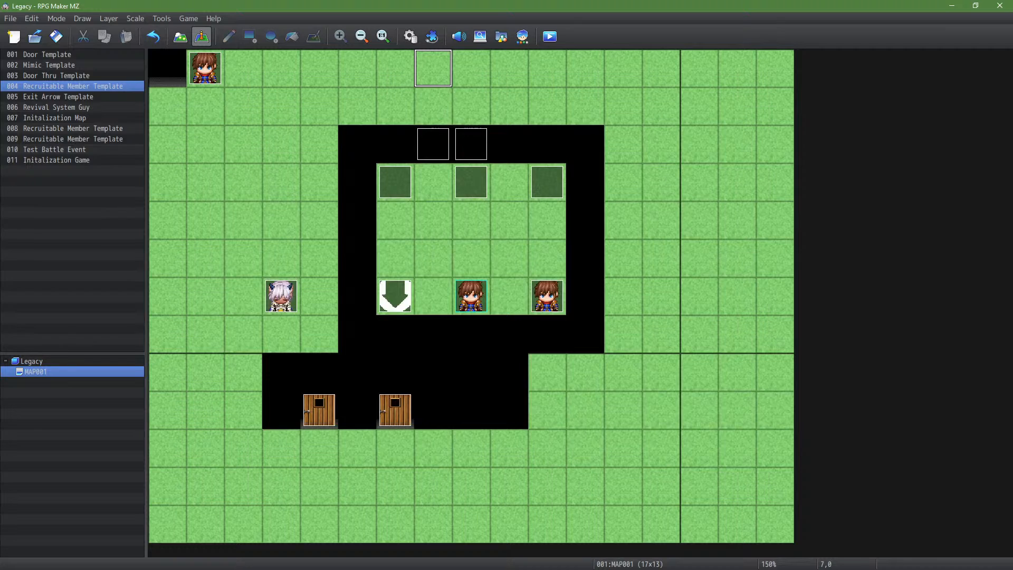
Step: Save the changes to the game and playtest a new game, getting past the level-up messages to check their wording
left_click(550, 36)
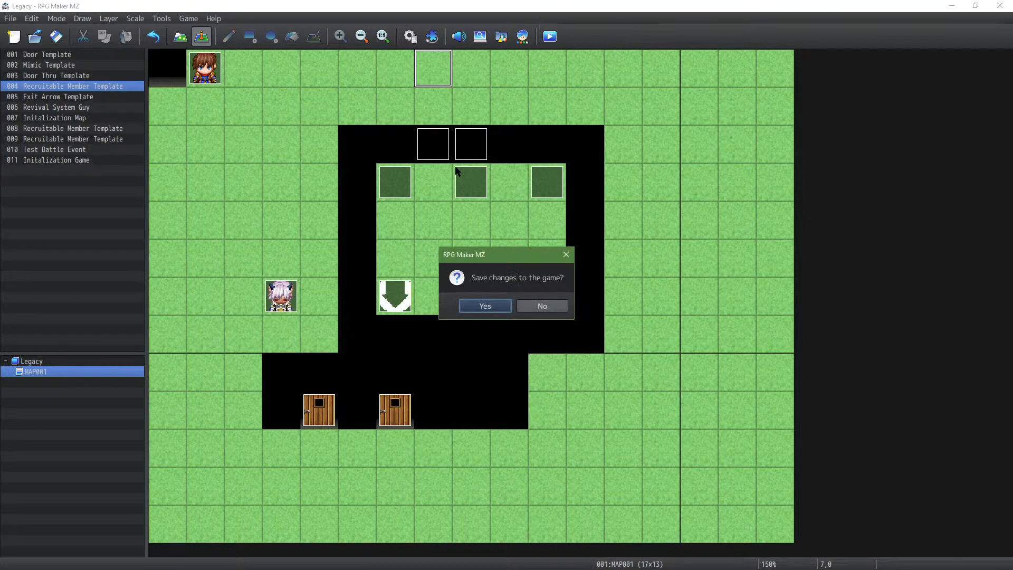
left_click(471, 307)
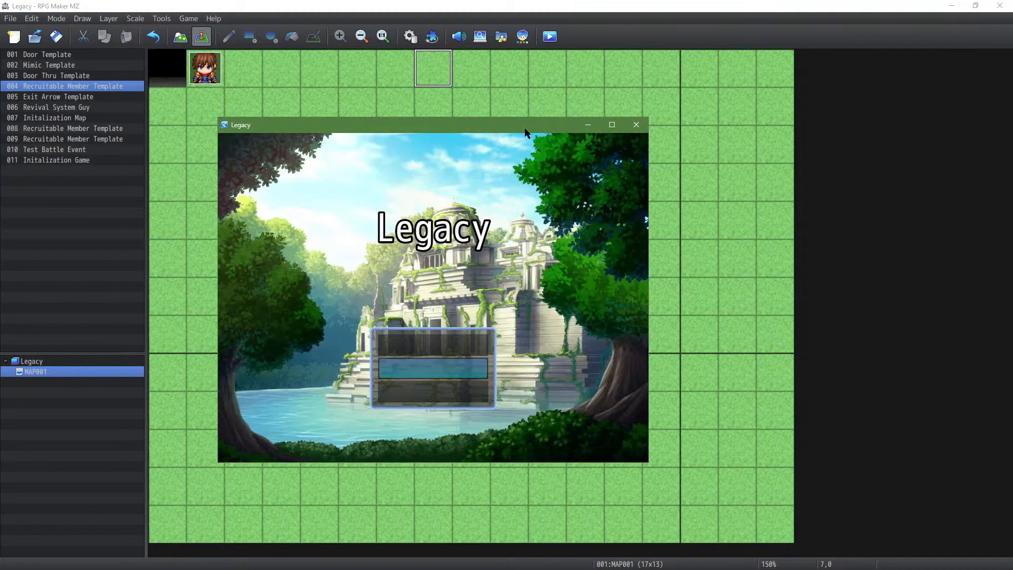
key("Up")
key("Return")
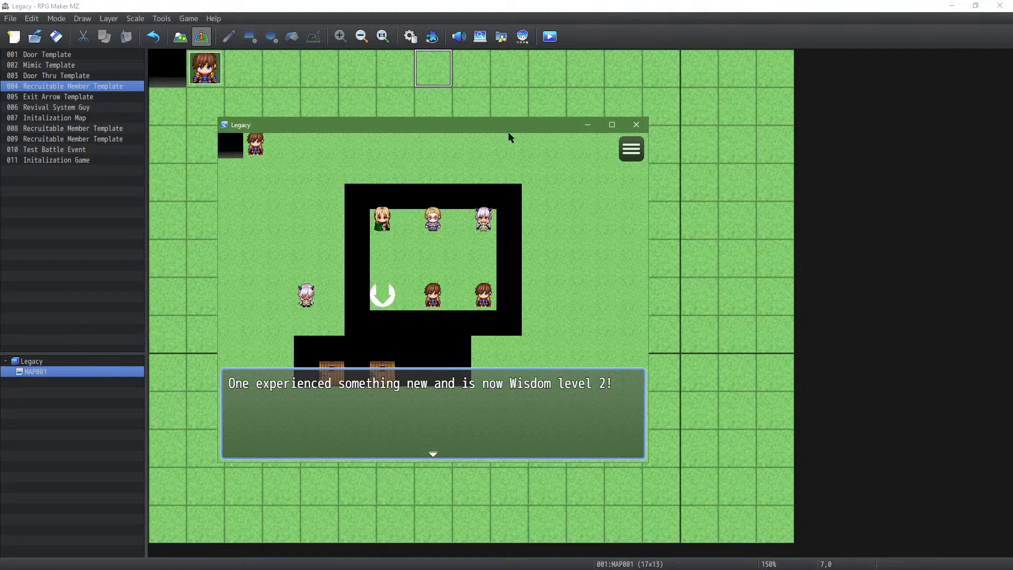
key("Return")
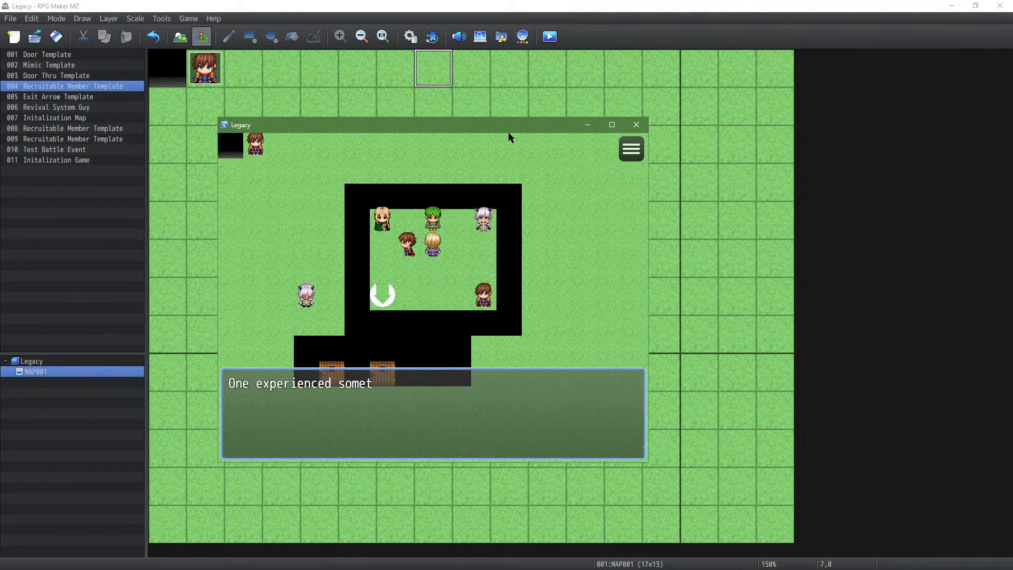
key("Return")
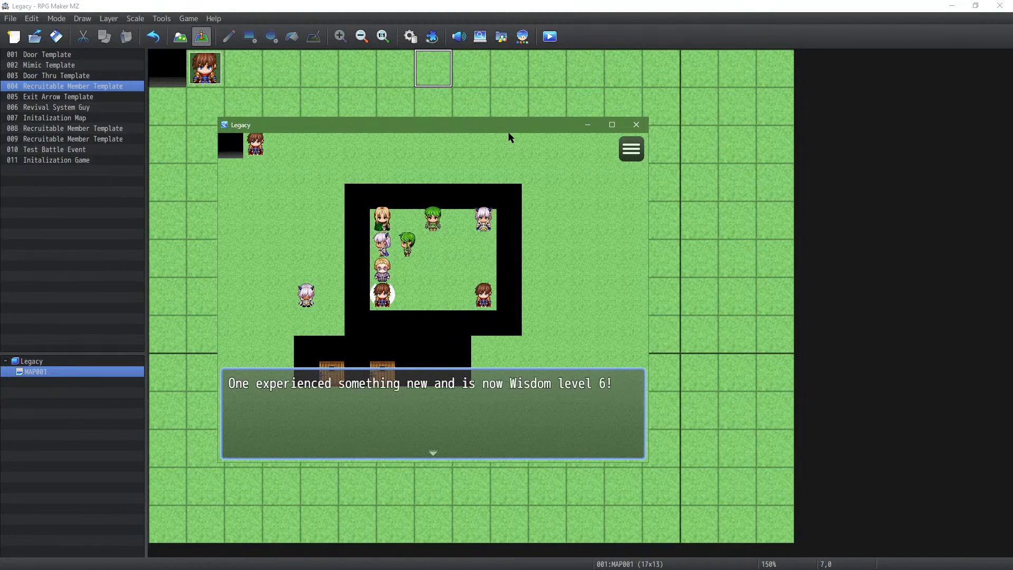
Step: Dismiss the level-up messages and walk the party around the map until another level-up message comes up
key("Return")
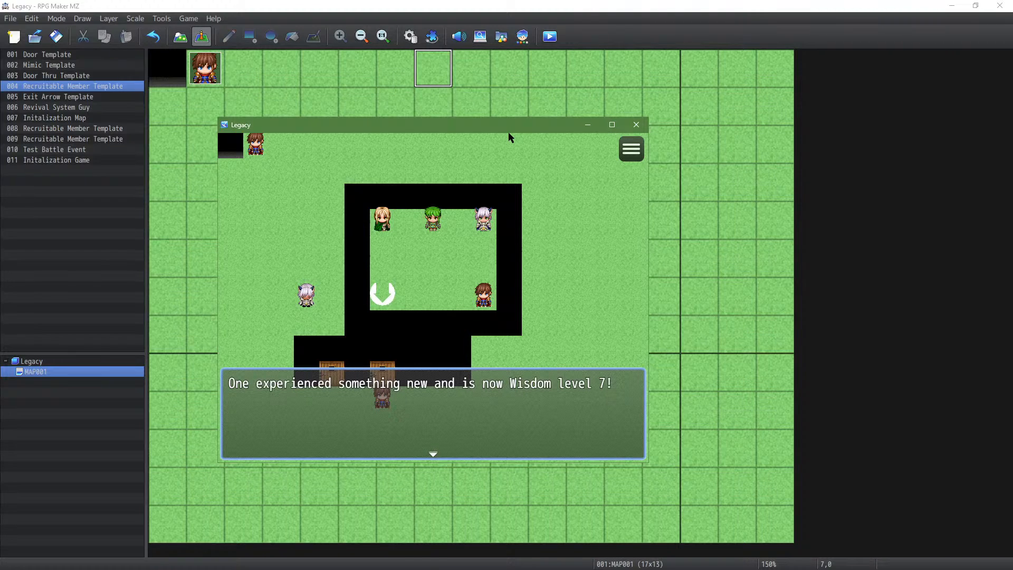
left_click(521, 161)
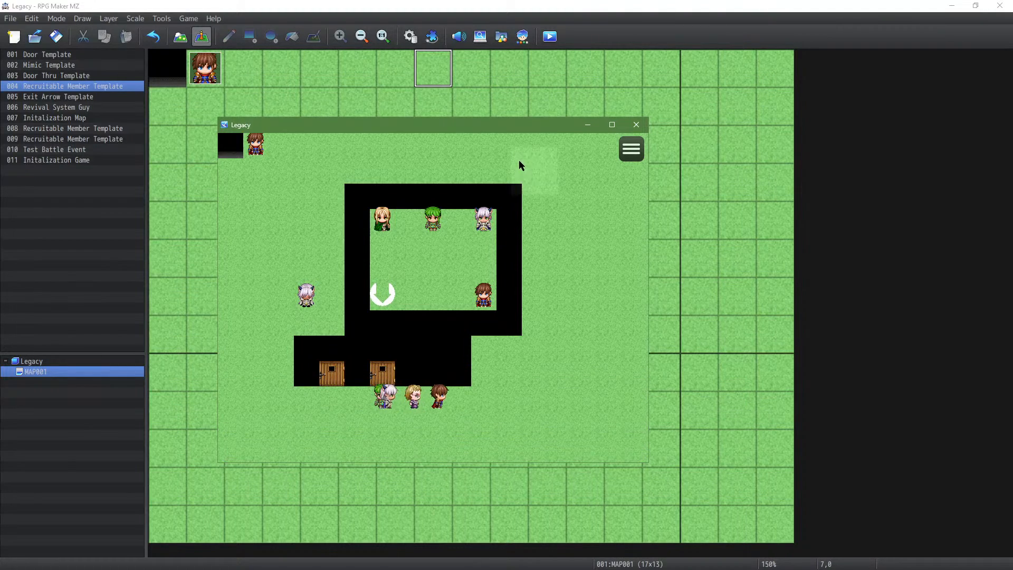
left_click(315, 173)
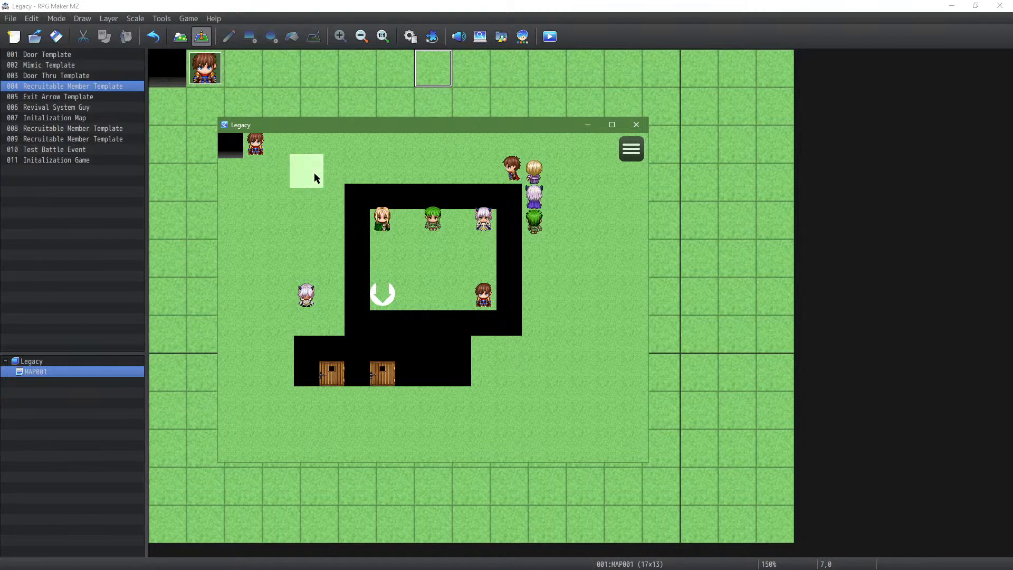
key("Down")
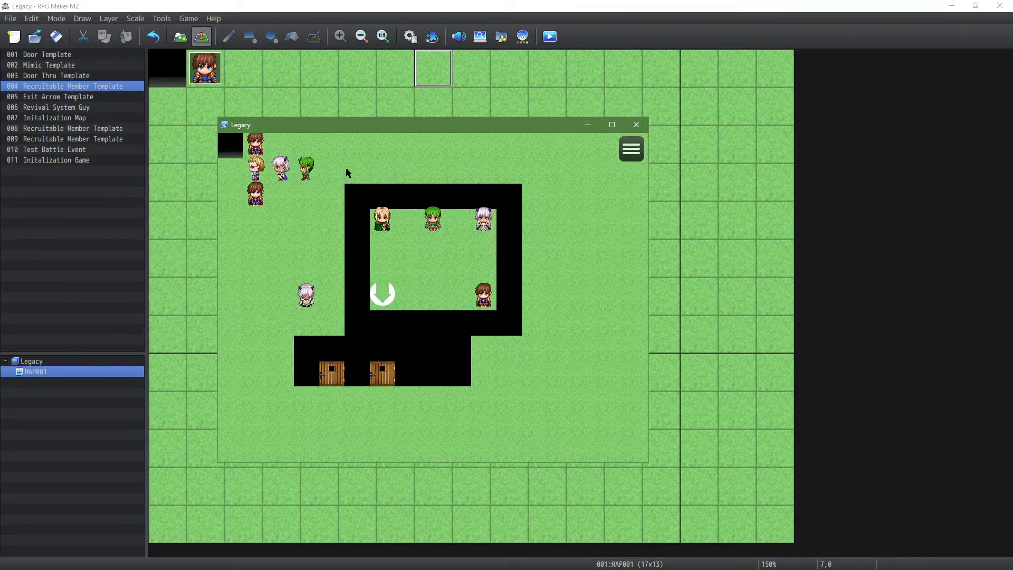
key("shift")
key("Right")
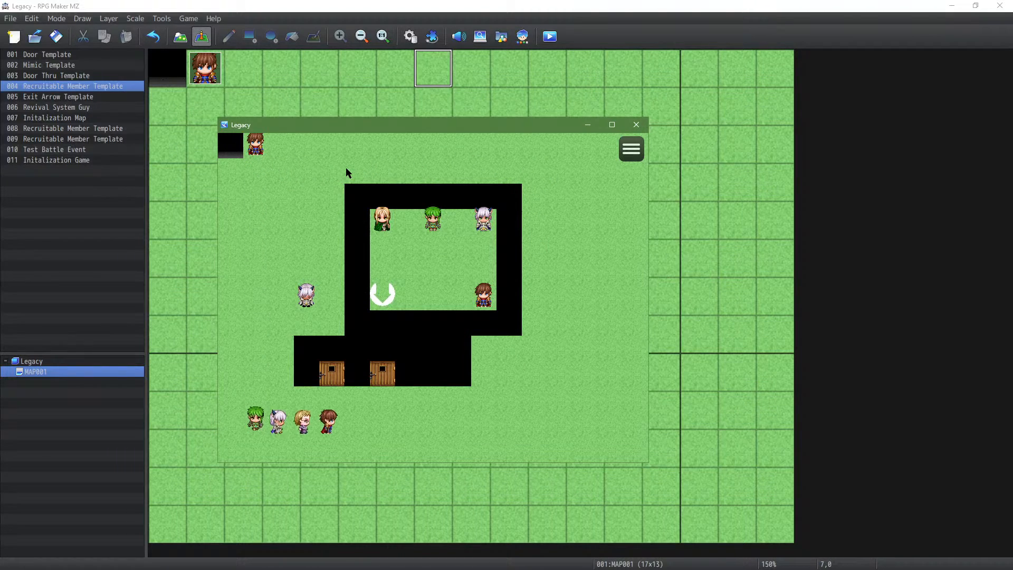
key("Up")
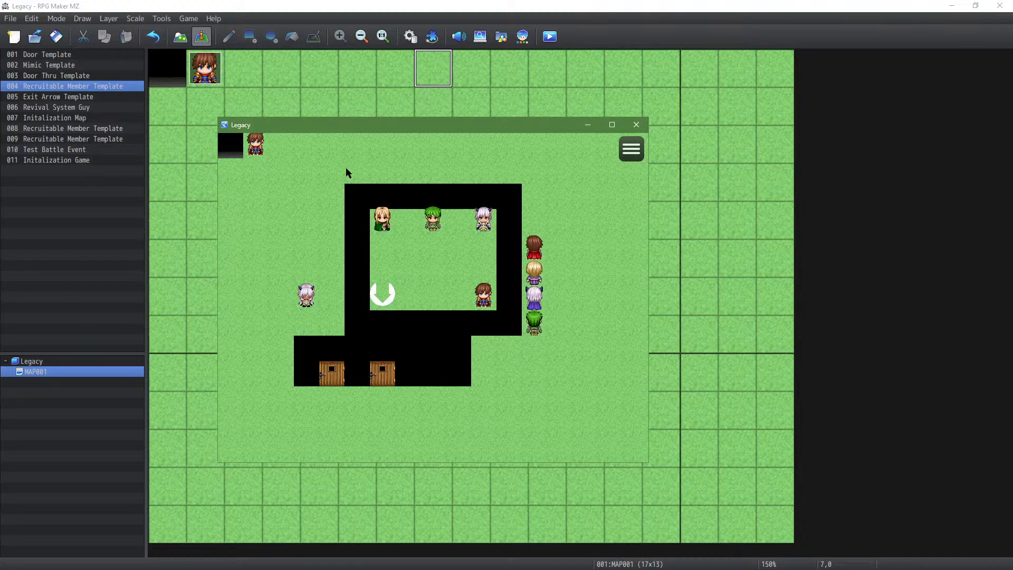
key("Left")
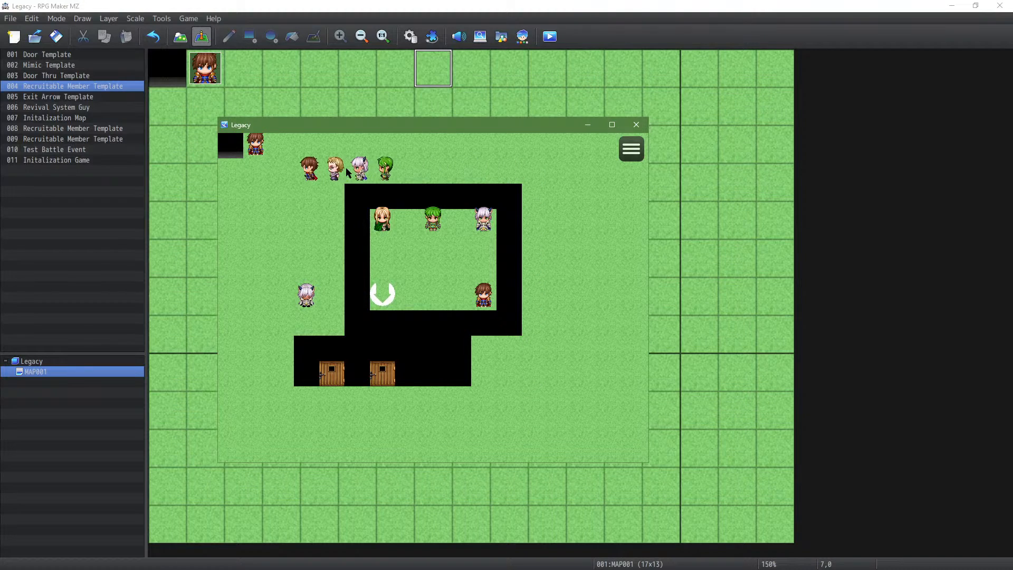
key("Down")
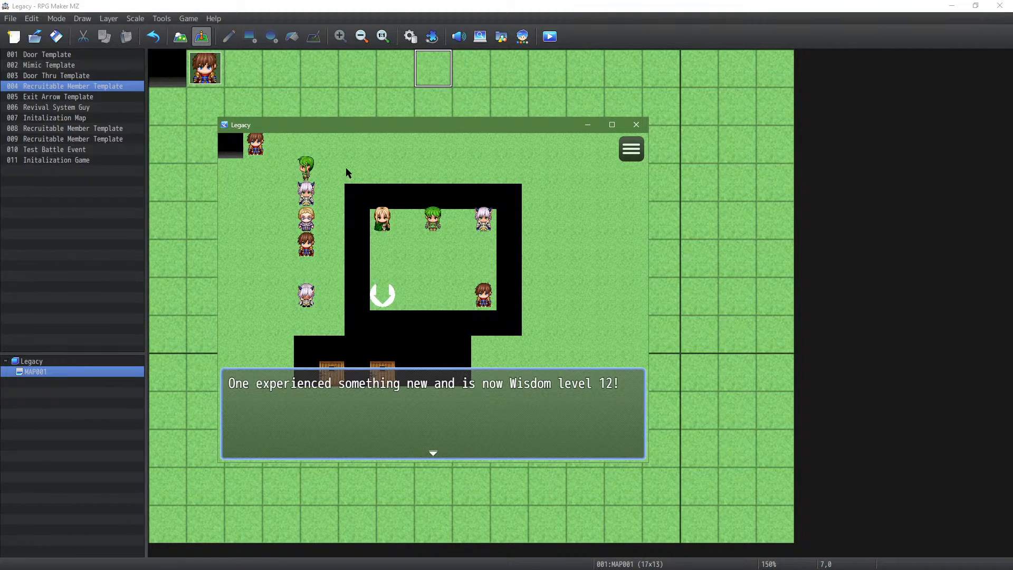
Step: Get past the level-up message, walk the party below the doors to check another member's message, and close the playtest
key("Return")
key("Left")
key("Down")
key("Right")
key("Down")
key("Right")
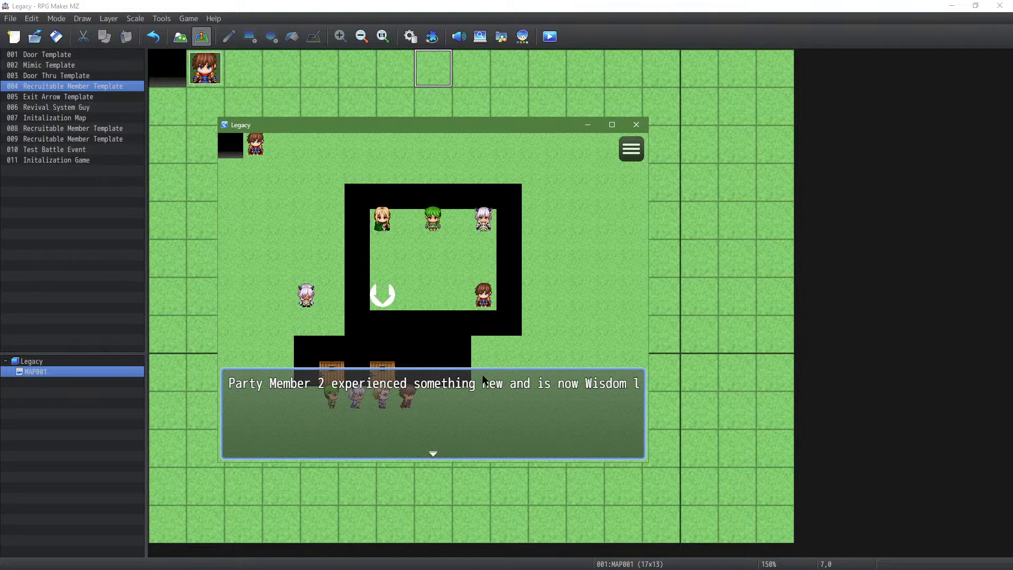
left_click(644, 128)
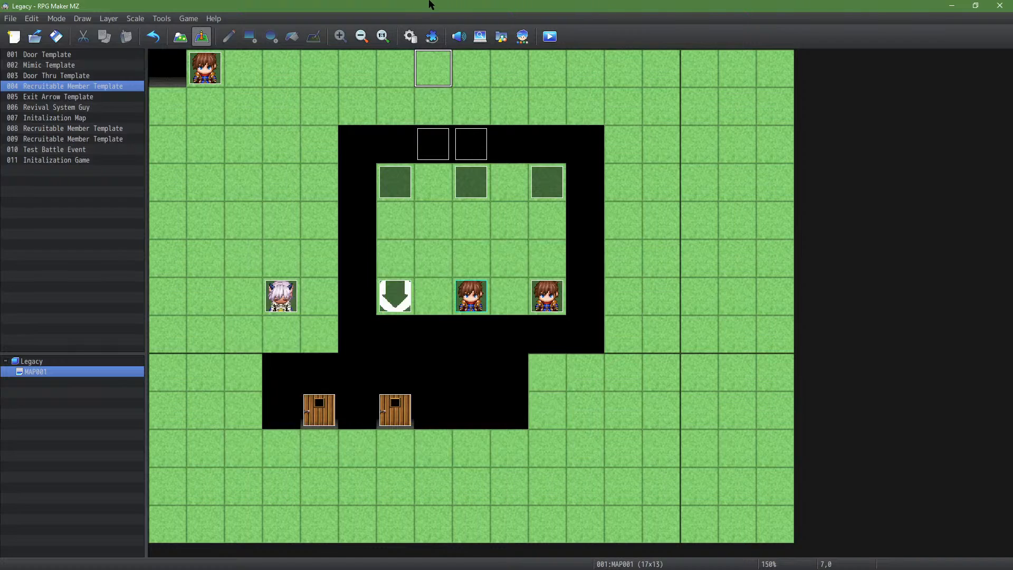
Step: Insert "\n" after "something new" in the Level Up message of the Terms, apply the change and close the database
left_click(411, 36)
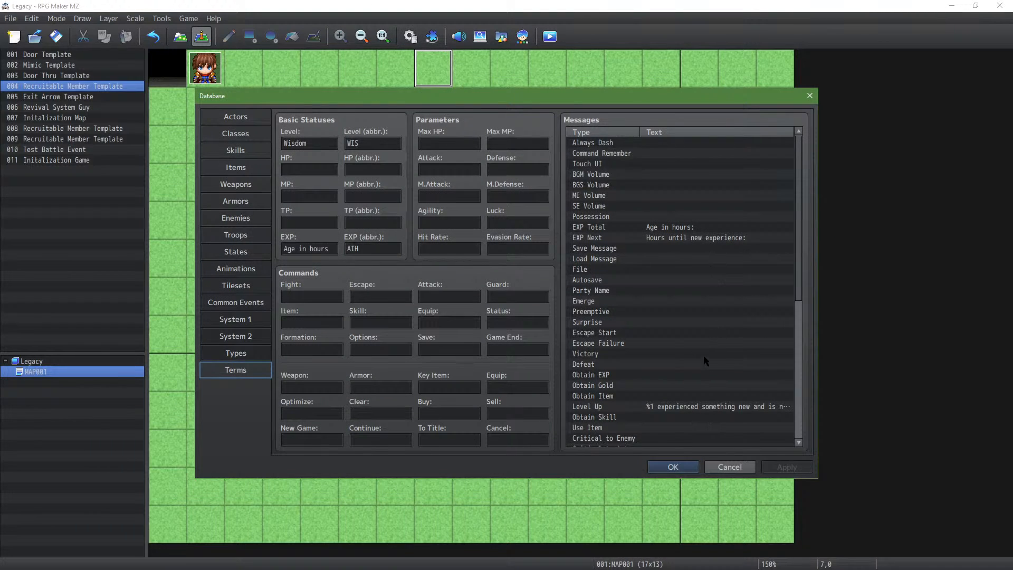
double_click(706, 407)
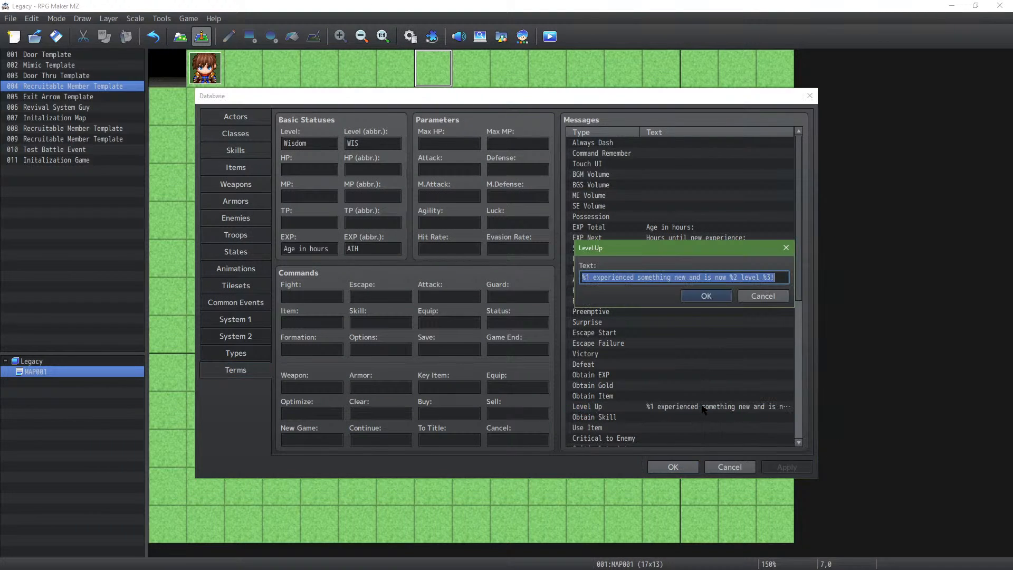
left_click(692, 277)
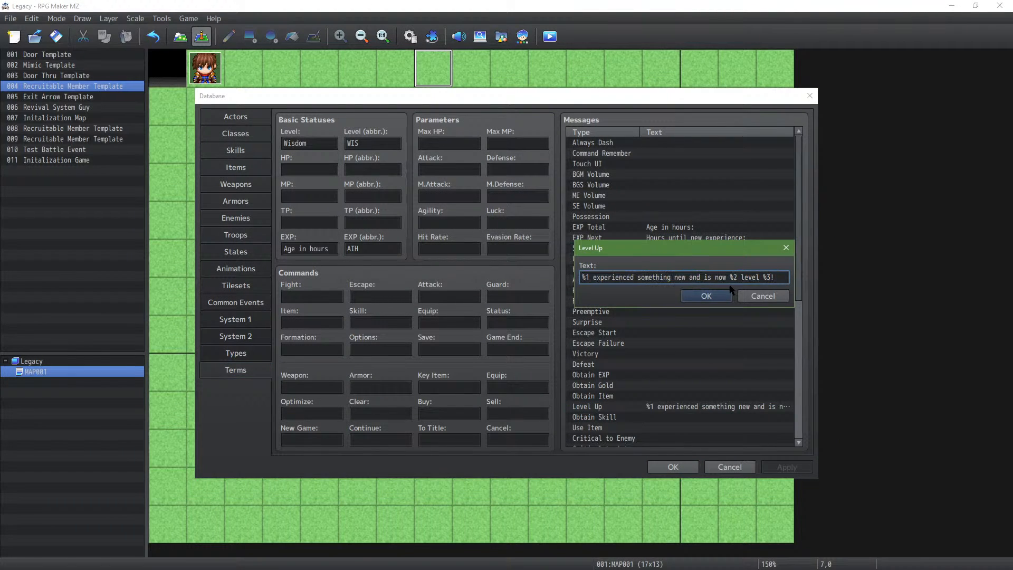
left_click(681, 277)
type("\\n")
left_click(707, 296)
left_click(789, 468)
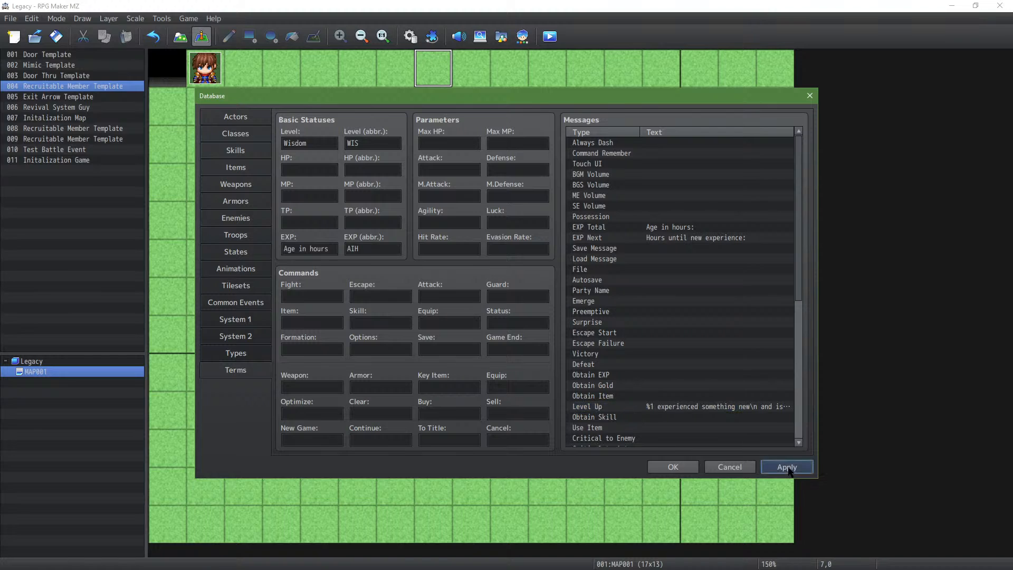
left_click(672, 468)
Step: Save the changes to the game, playtest it to check the line break in the level-up message, and close it
left_click(549, 37)
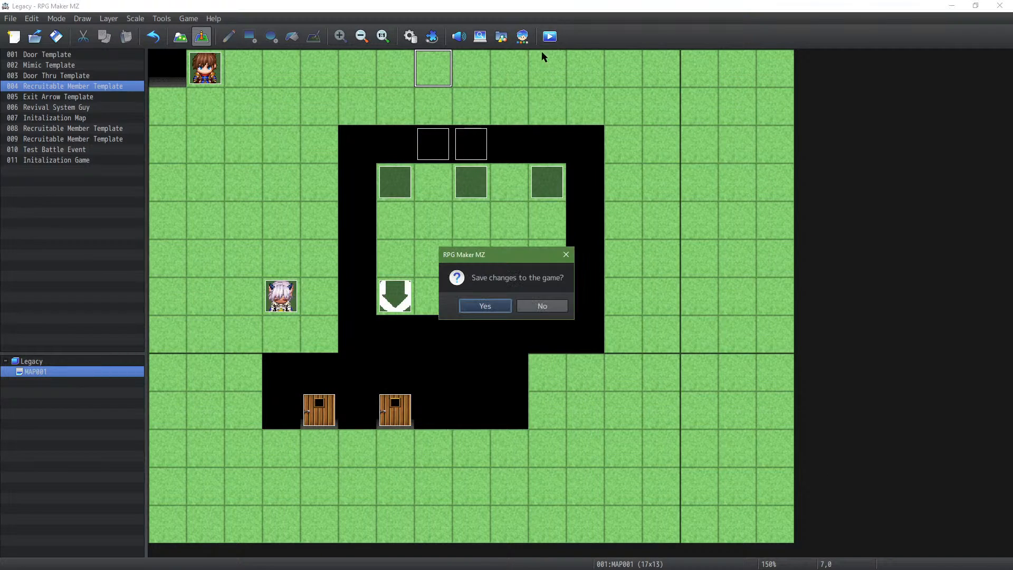
left_click(493, 307)
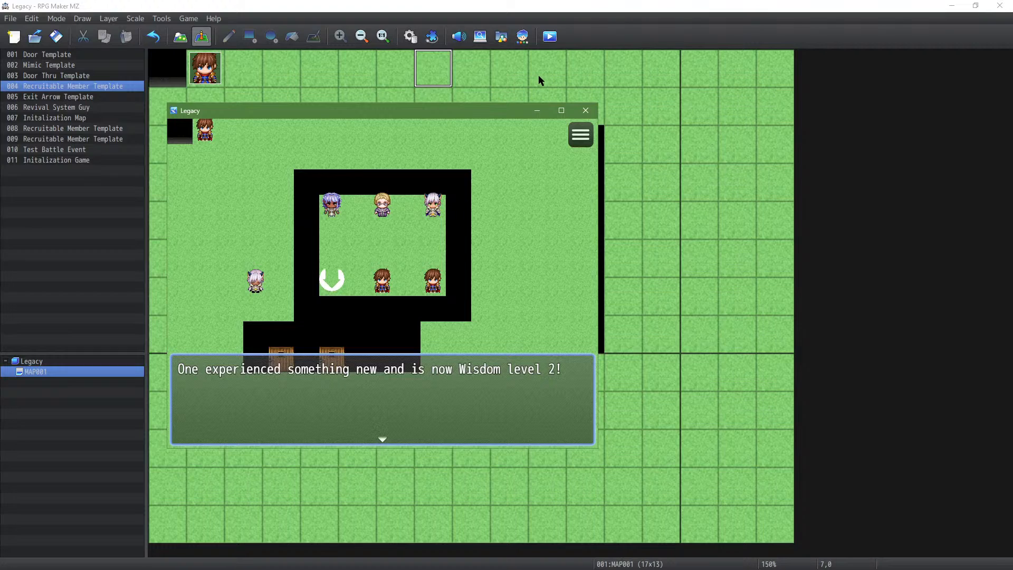
left_click(584, 111)
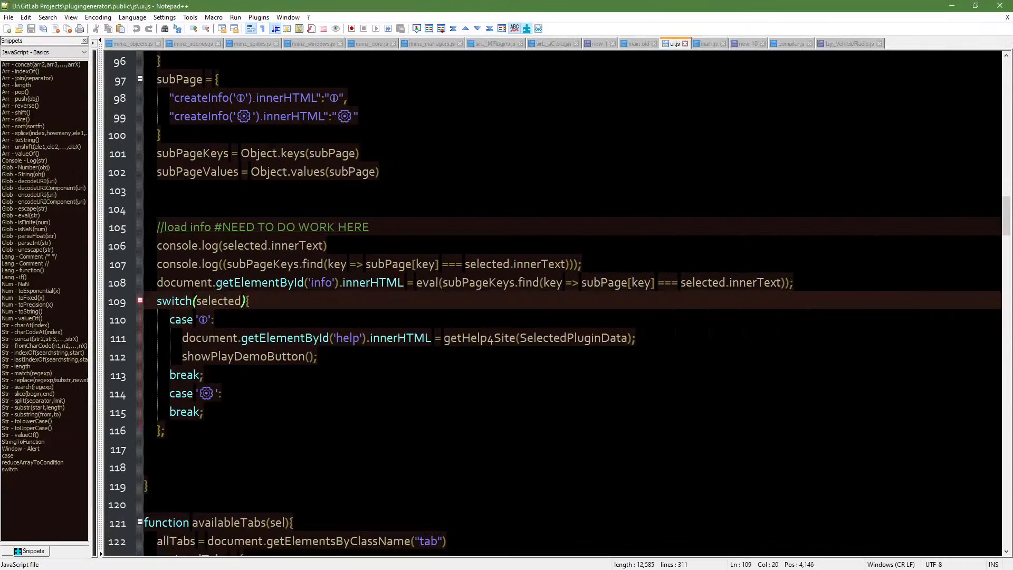
Step: Switch to Notepad++ and look through the managers, core, scenes and sprites engine scripts for the level-up message code
left_click(414, 44)
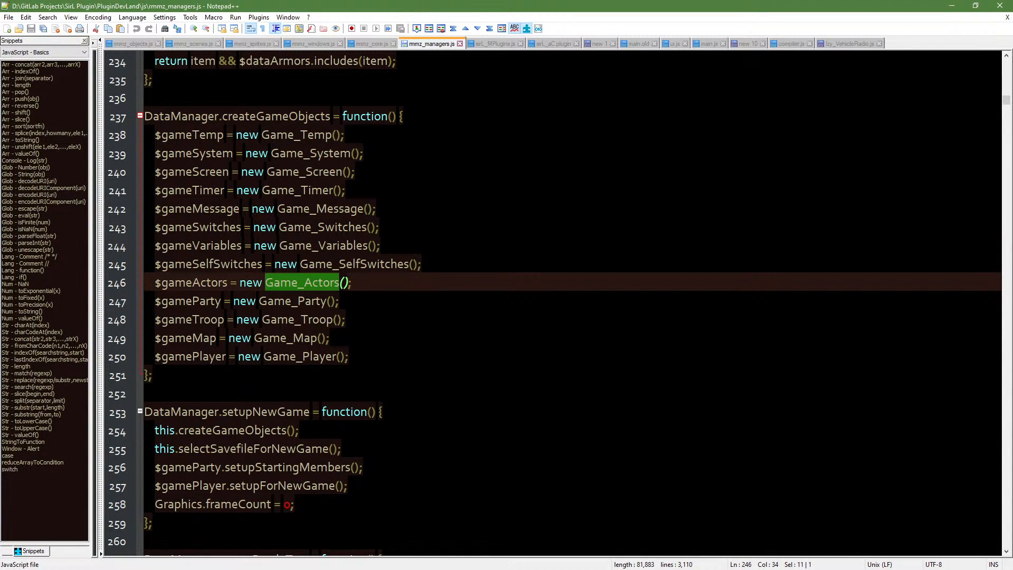
left_click(371, 44)
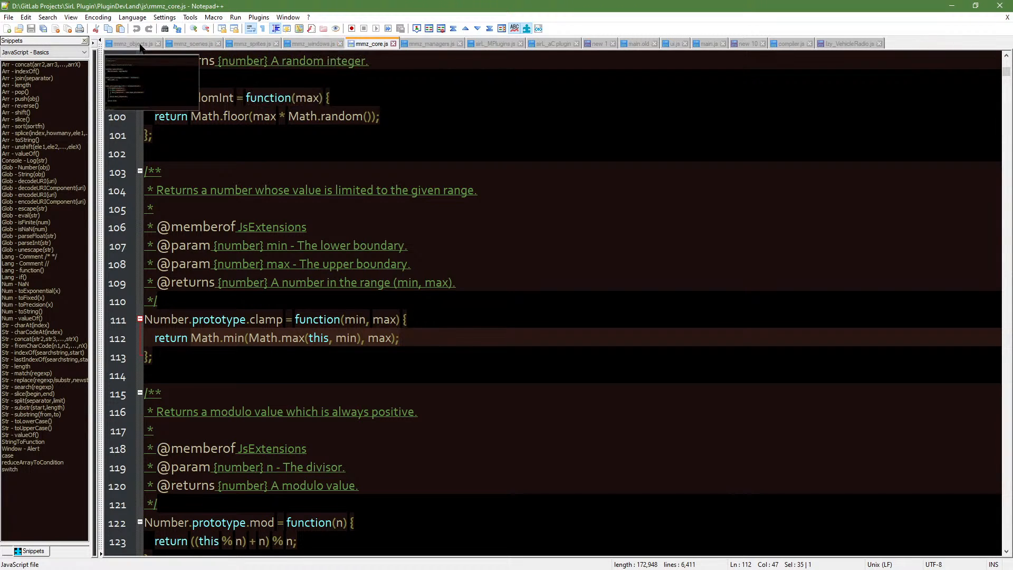
left_click(179, 44)
left_click(323, 128)
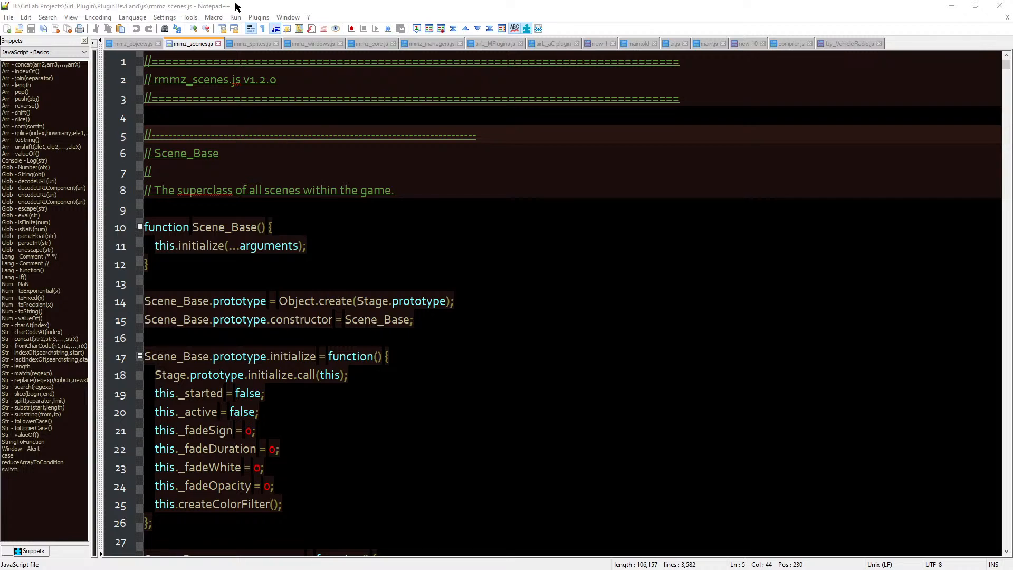
left_click(239, 43)
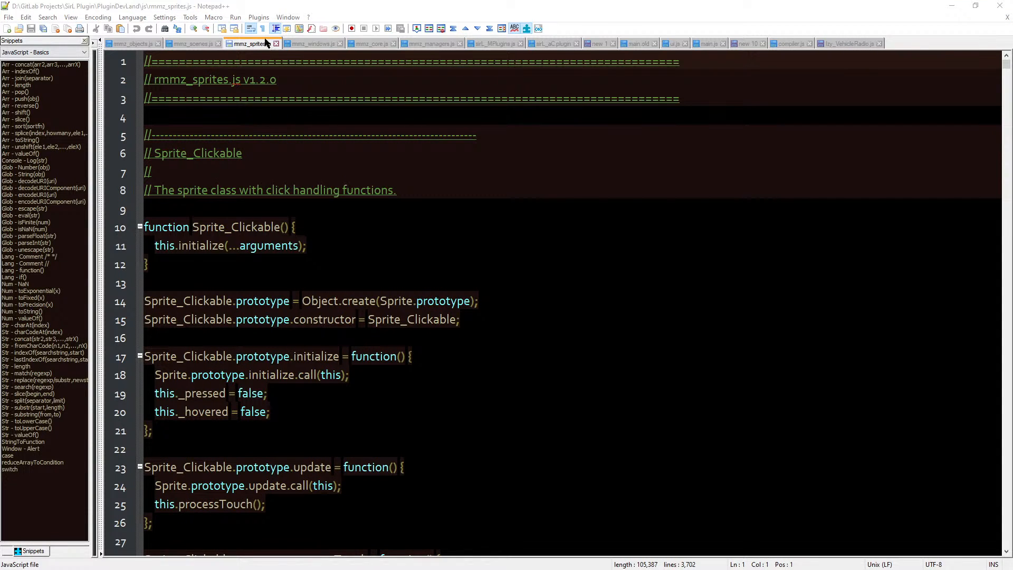
left_click(371, 43)
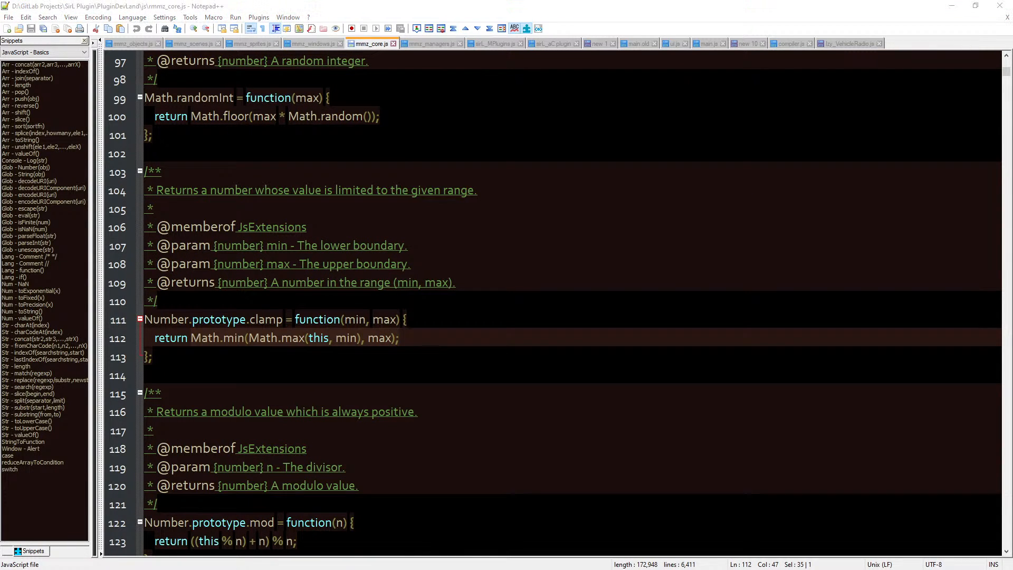
Step: Switch back to RPG Maker MZ and look up the Level Up message in the database Terms
double_click(469, 2)
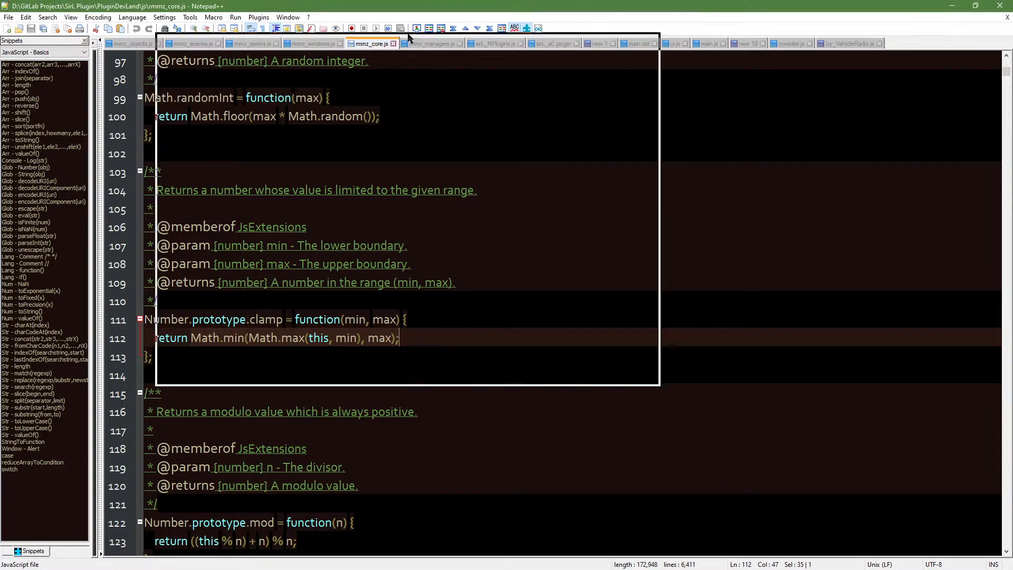
left_click(431, 40)
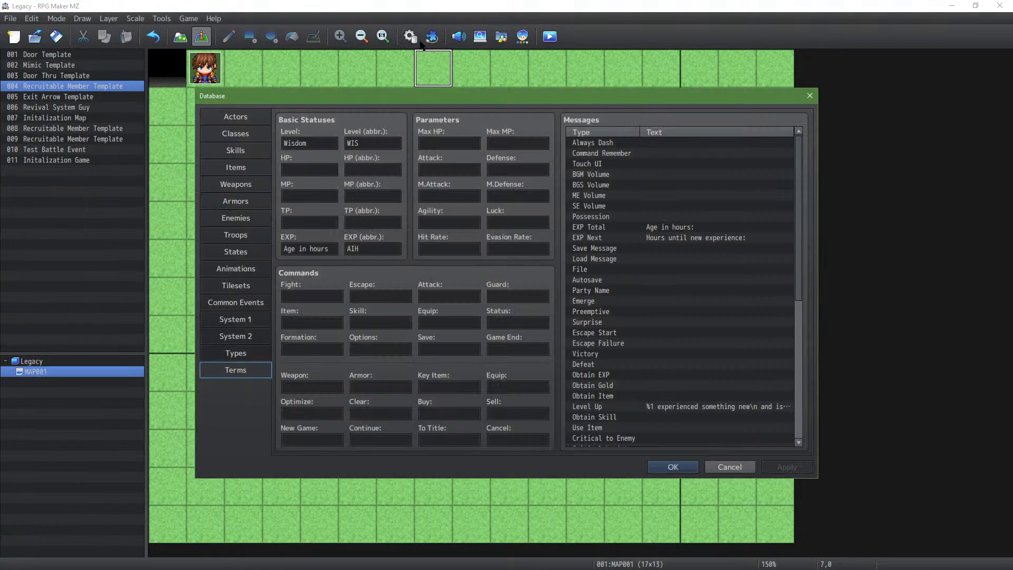
scroll(613, 258, "down", 1)
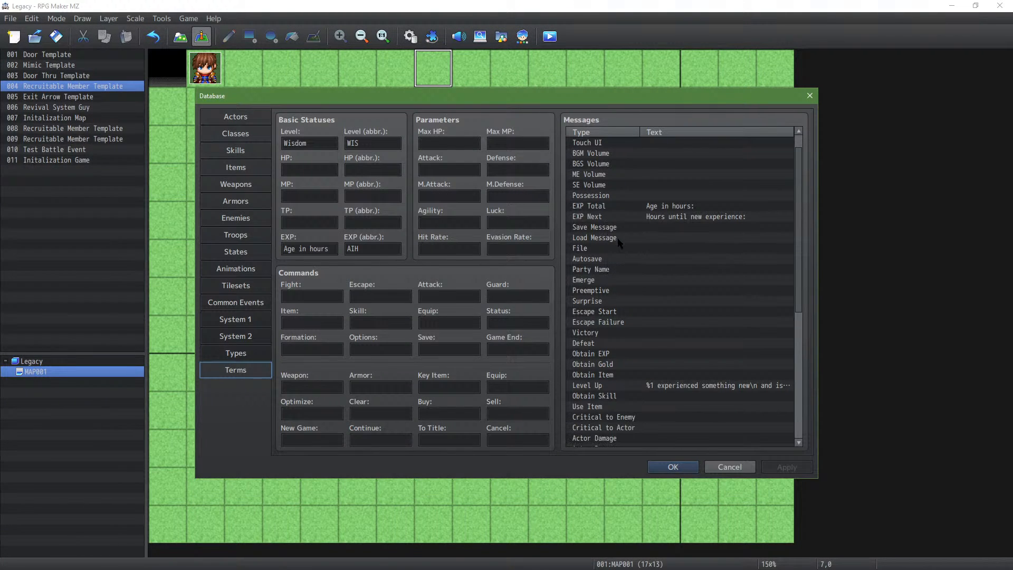
left_click(608, 387)
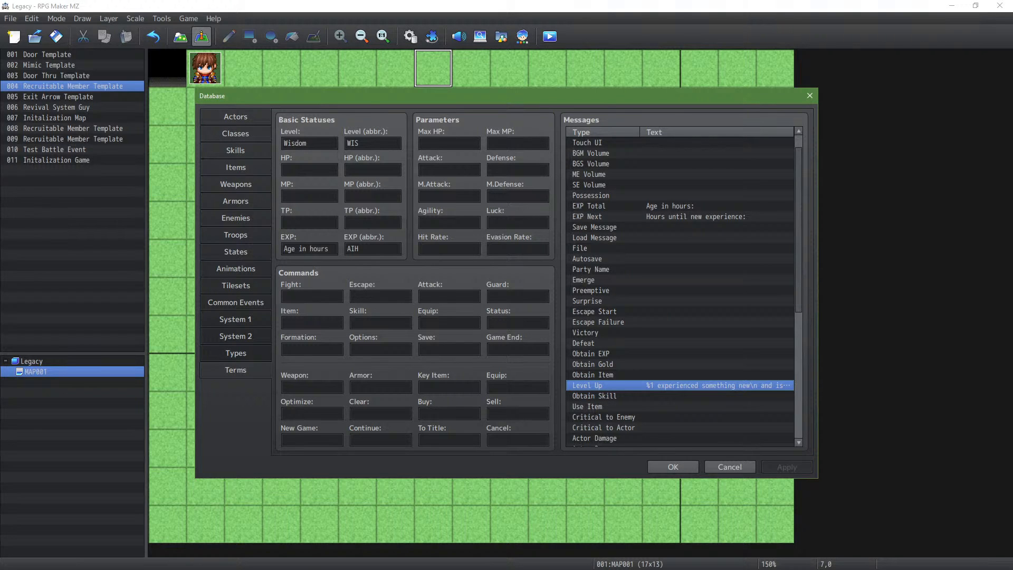
Step: Switch to Notepad++ and locate the displayLevelUp function of Game_Actor in rmmz_objects.js
left_click_drag(0, 182, 554, 1)
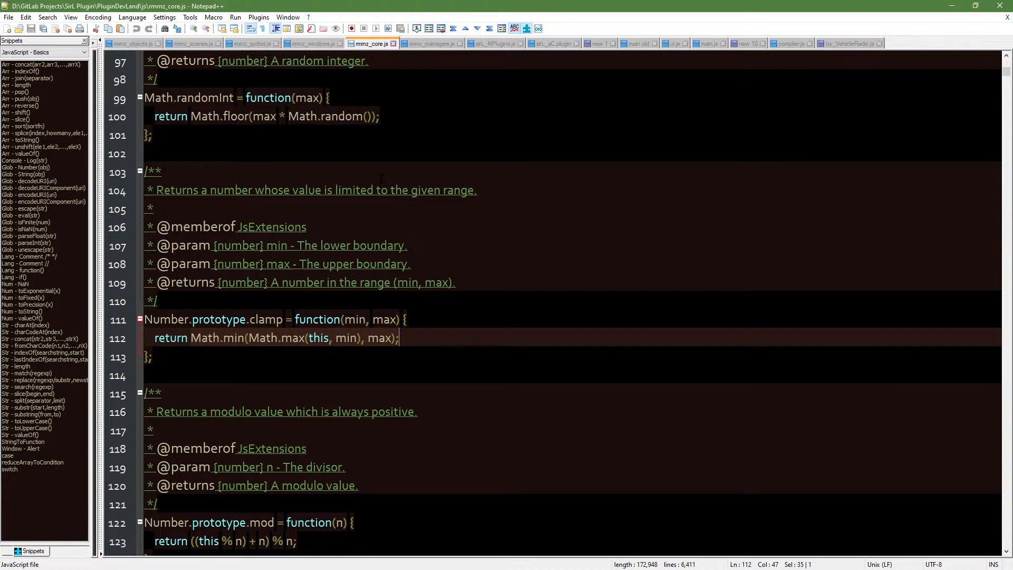
left_click_drag(701, 5, 0, 96)
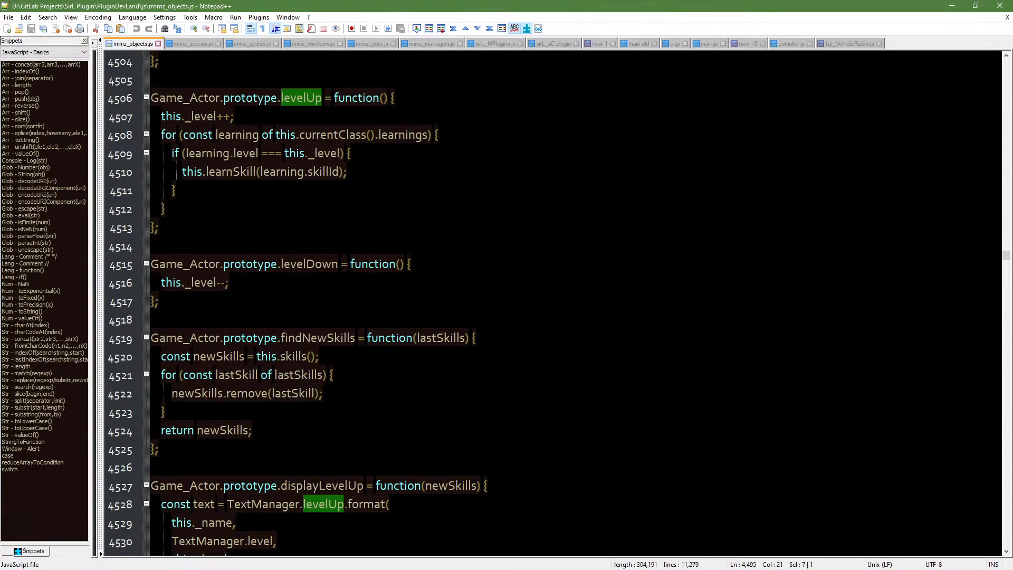
scroll(295, 209, "down", 3)
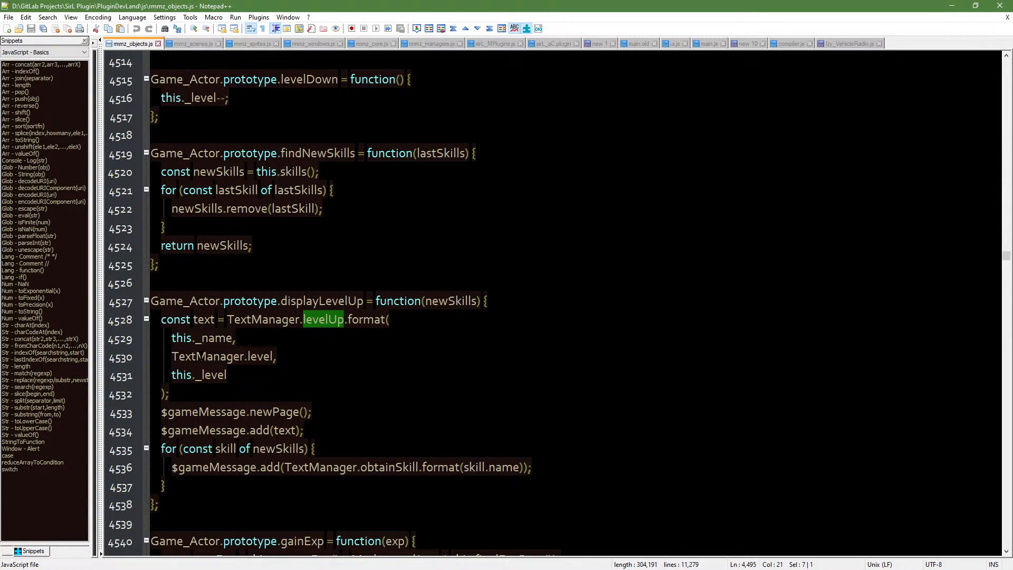
Step: Examine how displayLevelUp formats the name, level term and level into its text and adds that text to the game message
left_click(195, 337)
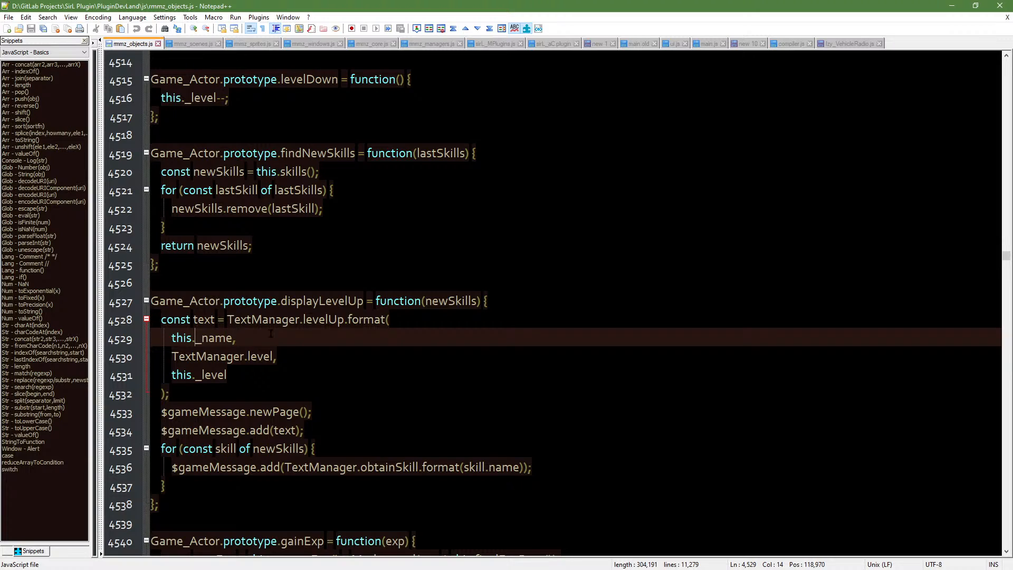
triple_click(206, 338)
double_click(195, 342)
double_click(211, 357)
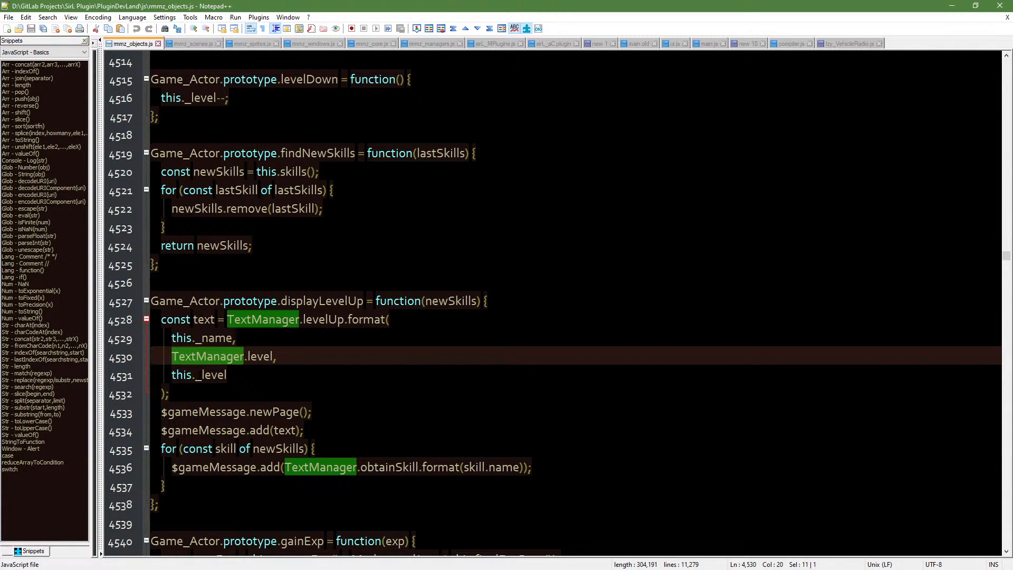
double_click(211, 374)
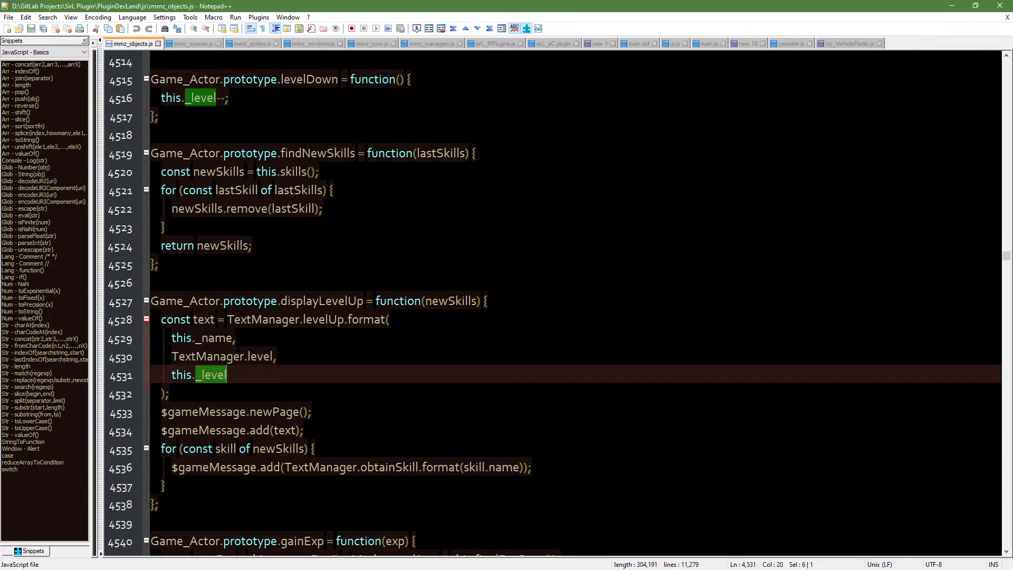
double_click(321, 319)
double_click(364, 319)
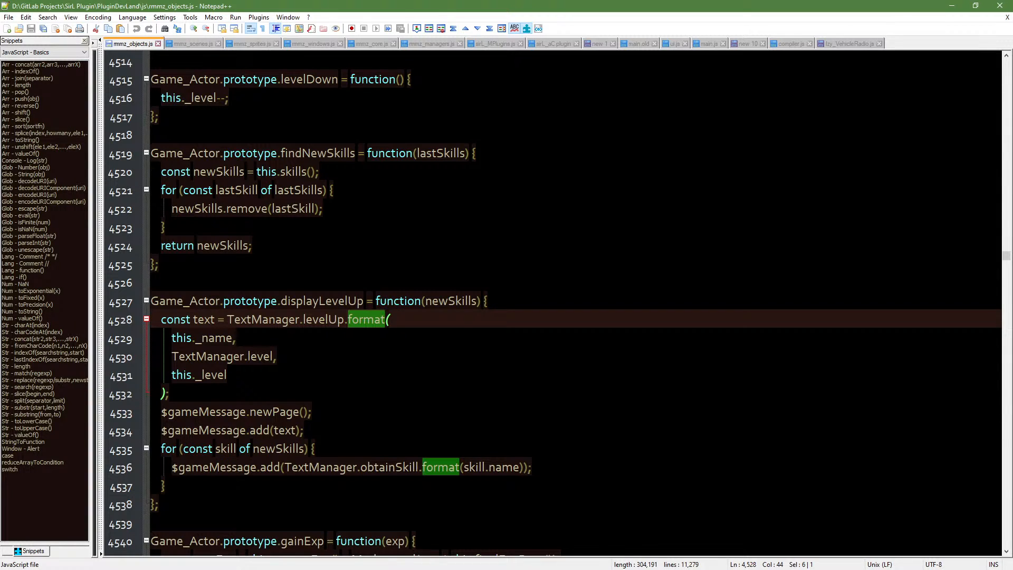
double_click(285, 431)
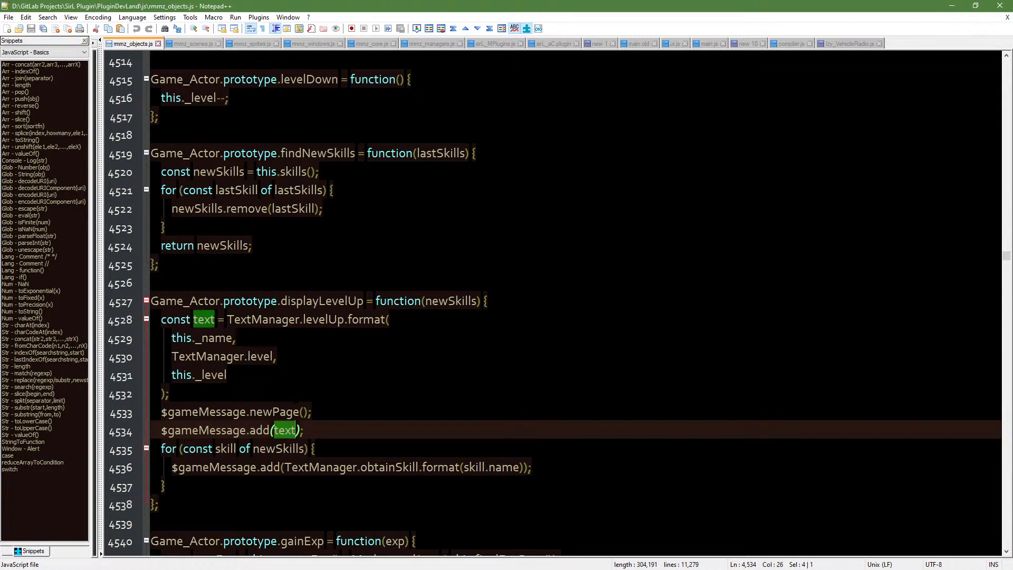
Step: Switch to the browser and replace the WolframAlpha page with an empty new tab
key("alt+Tab")
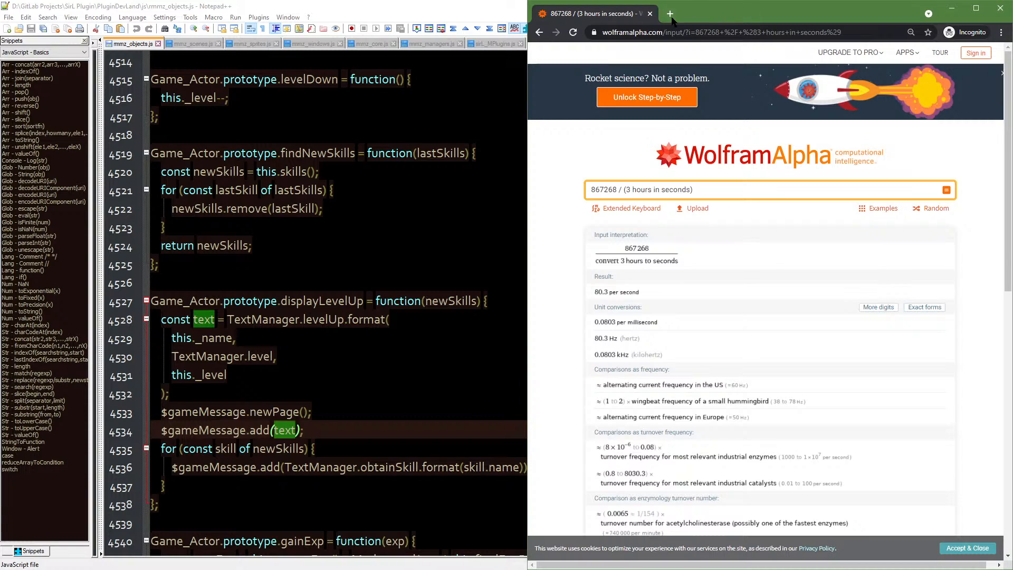
left_click(652, 17)
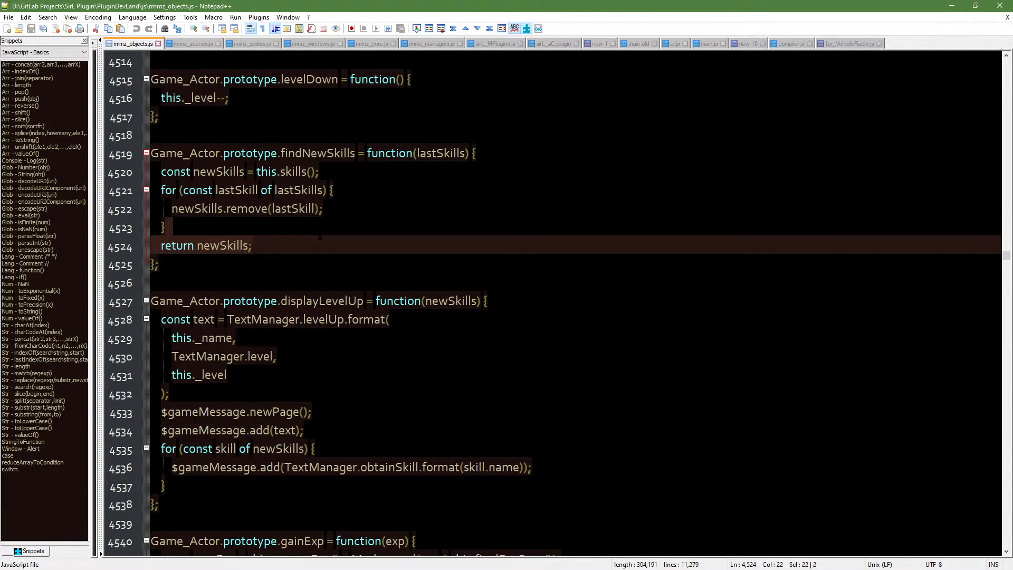
key("shift+Up")
key("BackSpace")
key("ctrl+z")
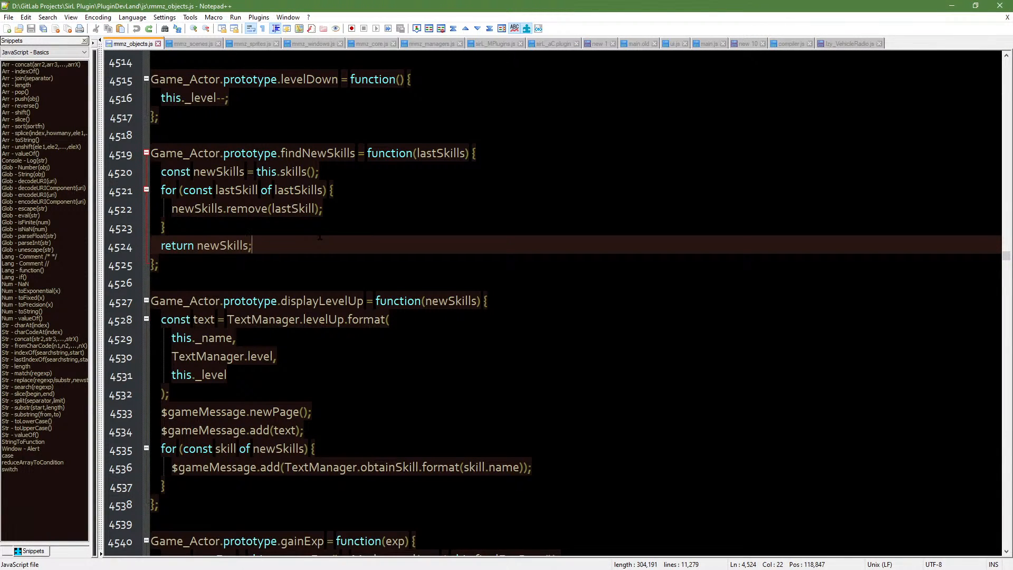
left_click(320, 233)
type("\"")
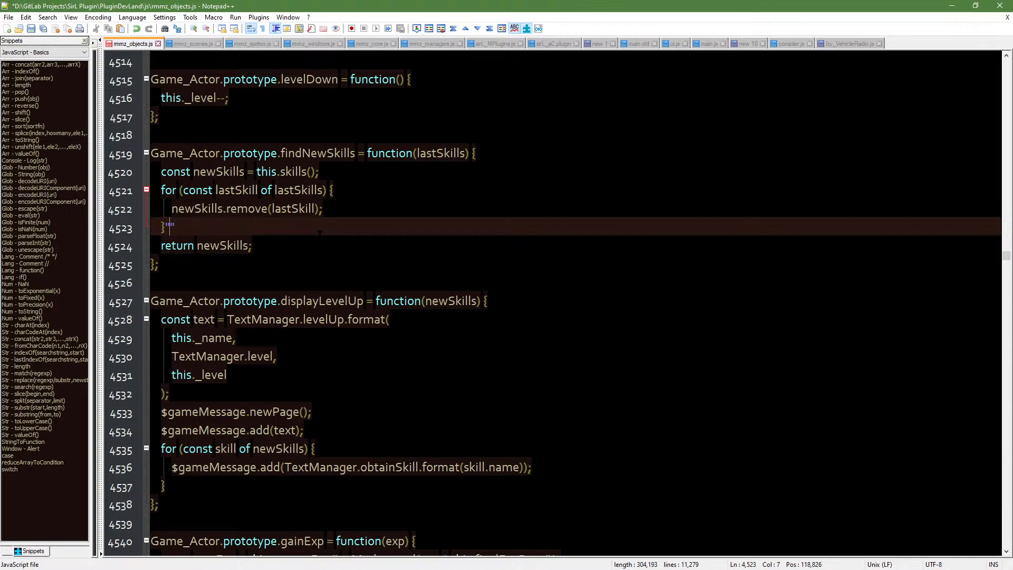
type("/n")
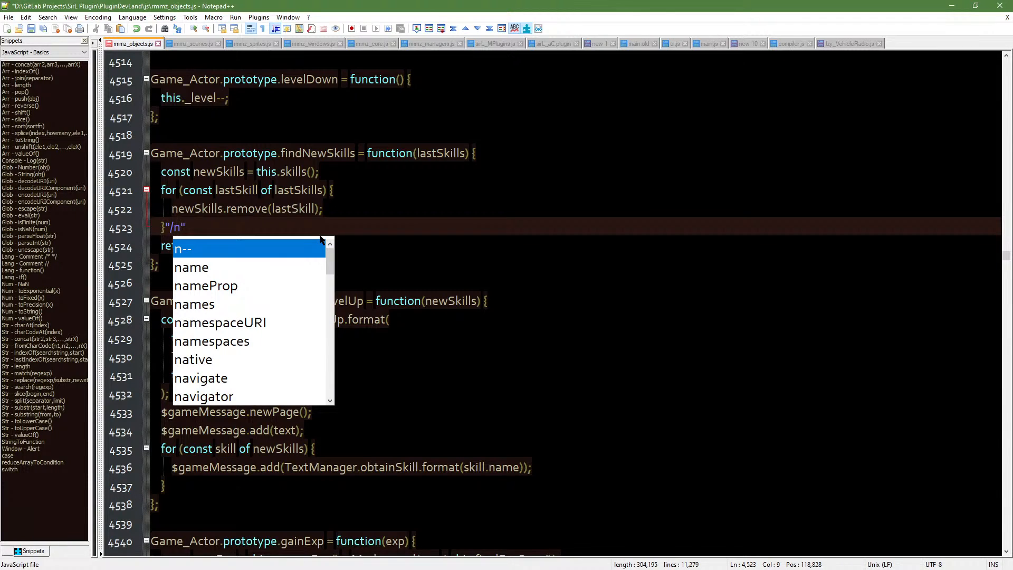
type(" \\n")
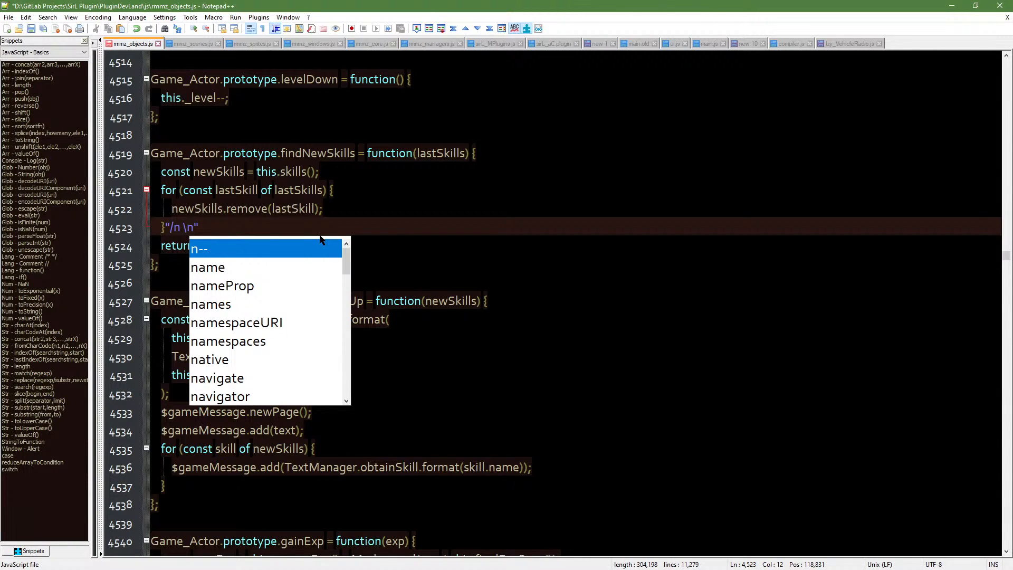
left_click(319, 232)
key("BackSpace")
key("BackSpace")
key("BackSpace")
key("BackSpace")
key("BackSpace")
key("BackSpace")
key("BackSpace")
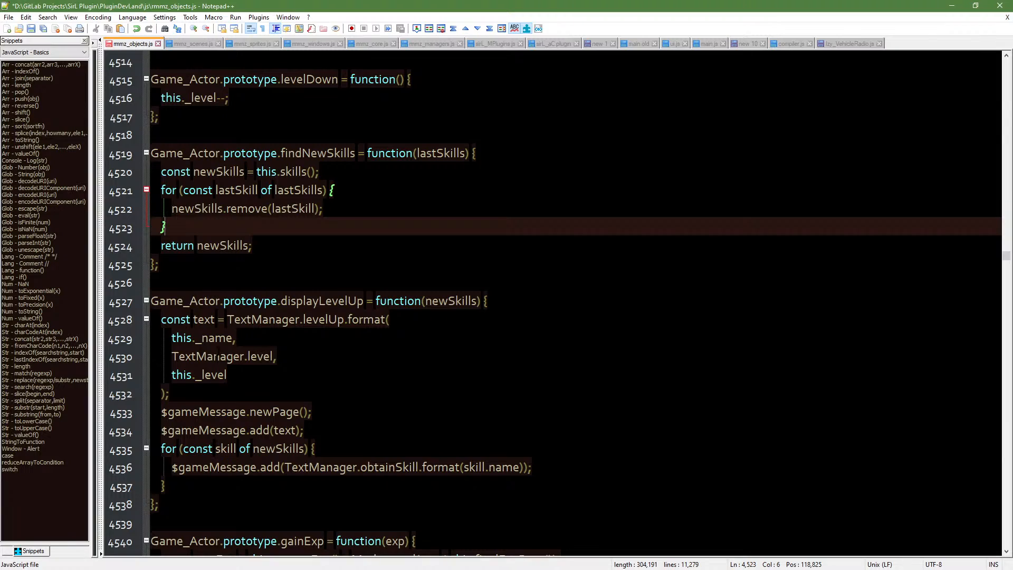
Step: Copy the function name Game_Actor.prototype.displayLevelUp from its definition in rmmz_objects.js
left_click(155, 300)
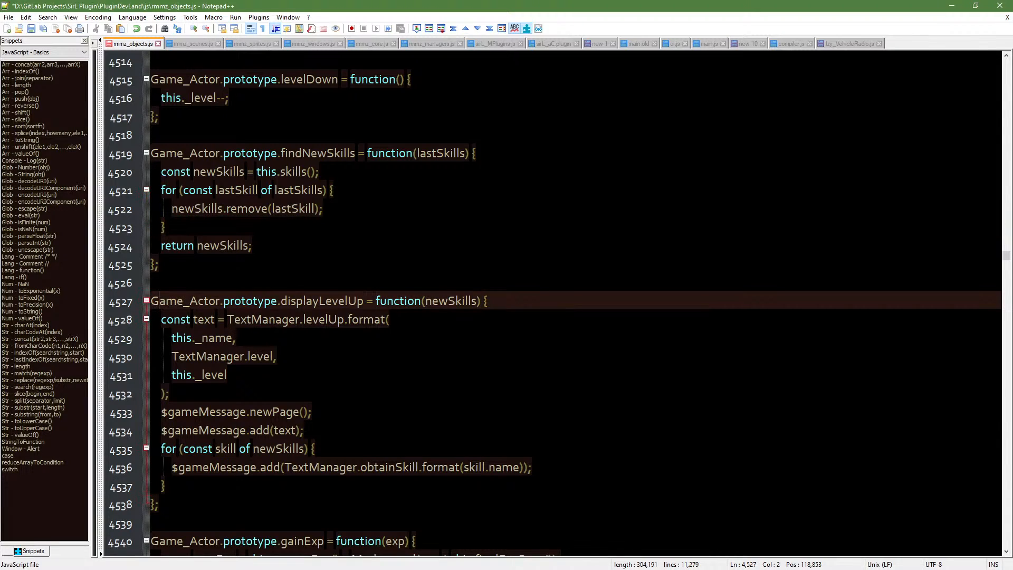
left_click(210, 502)
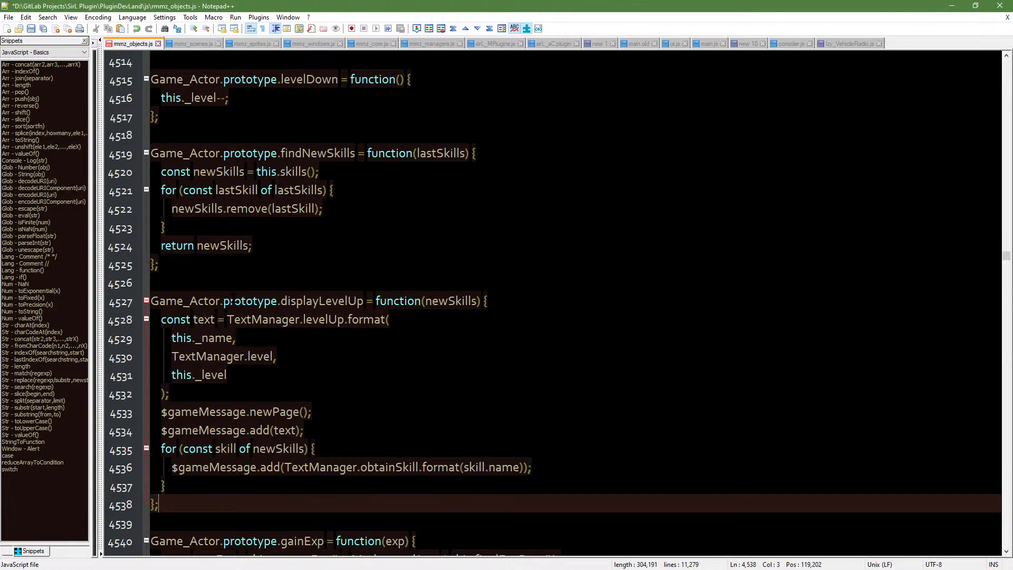
left_click_drag(364, 300, 151, 300)
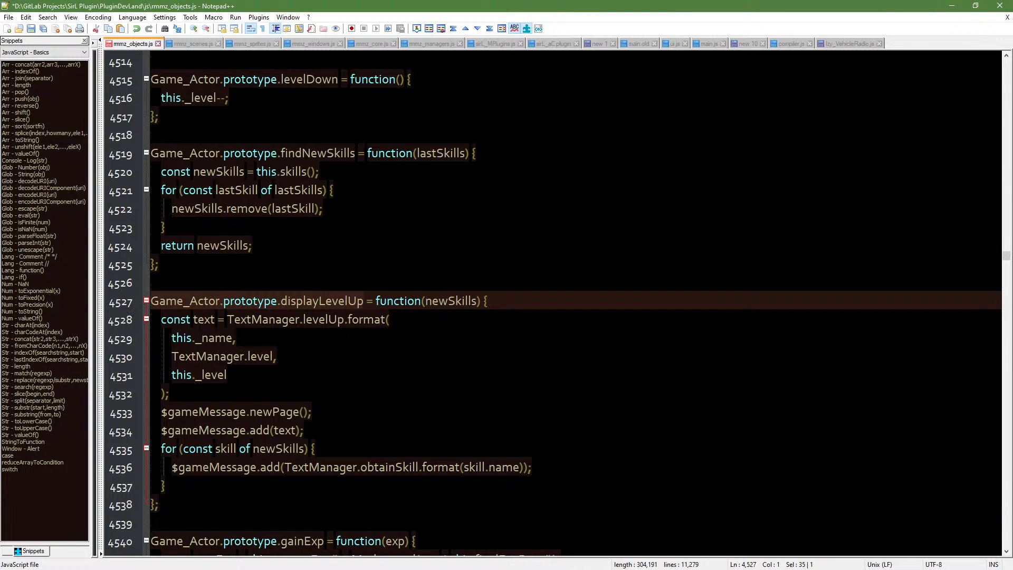
Step: Switch to RPG Maker MZ and open the Level Up message in the database Terms for editing
left_click(952, 5)
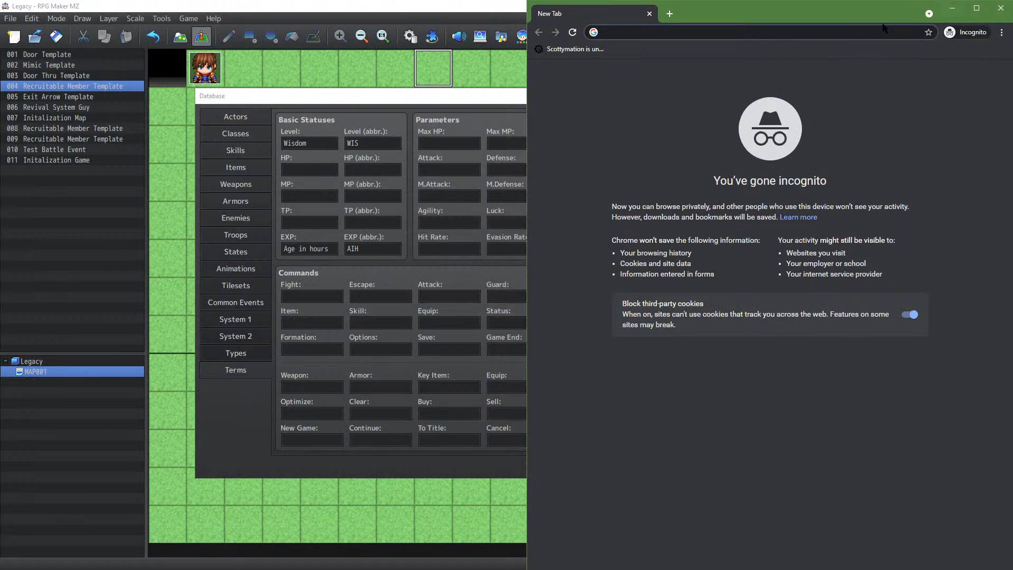
left_click(441, 300)
double_click(702, 386)
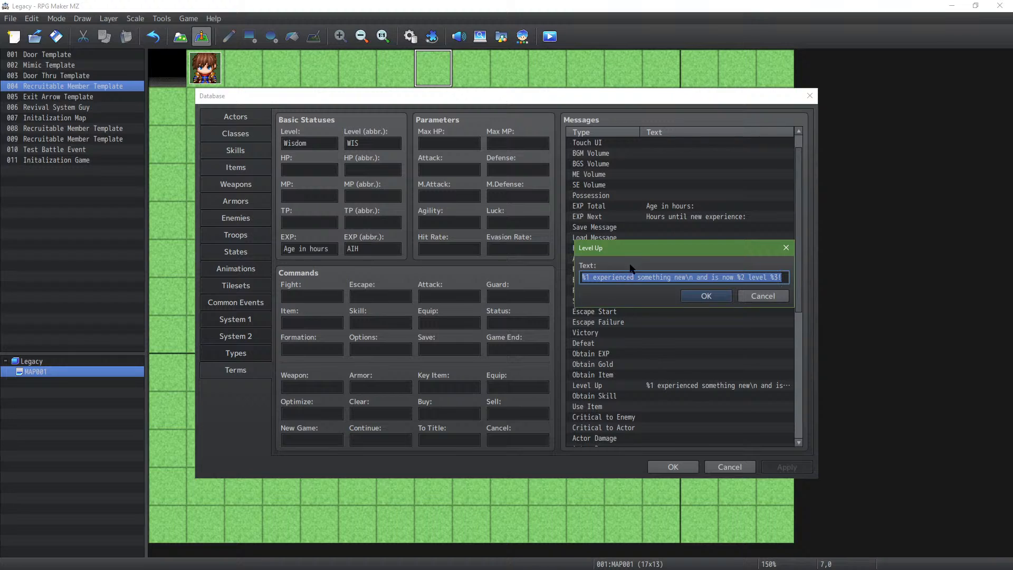
Step: Examine the wording between the %1 and %2 placeholders of the Level Up message
left_click(595, 278)
key("shift+Right")
key("shift+Right")
key("shift+Right")
key("shift+Right")
key("shift+Right")
key("shift+Right")
key("shift+Right")
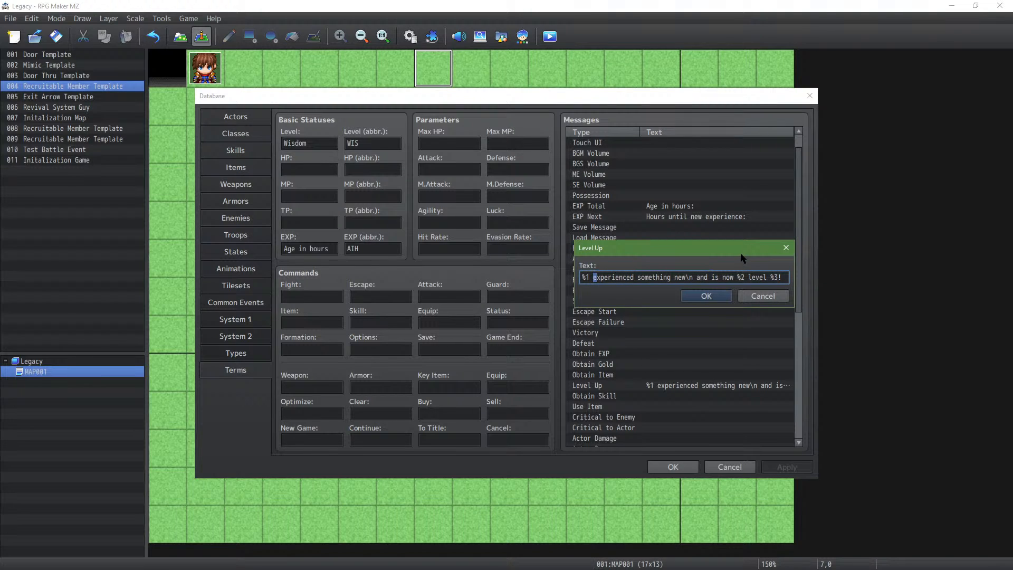
key("shift+Right")
key("shift+Right")
key("shift+Right")
key("shift+Right")
key("shift+Right")
key("shift+Right")
key("shift+Right")
key("shift+Right")
key("shift+Right")
key("shift+Right")
key("shift+Right")
key("shift+Right")
key("shift+Right")
key("shift+Right")
key("shift+Right")
key("shift+Right")
key("shift+Right")
key("shift+Right")
key("shift+Right")
key("shift+Right")
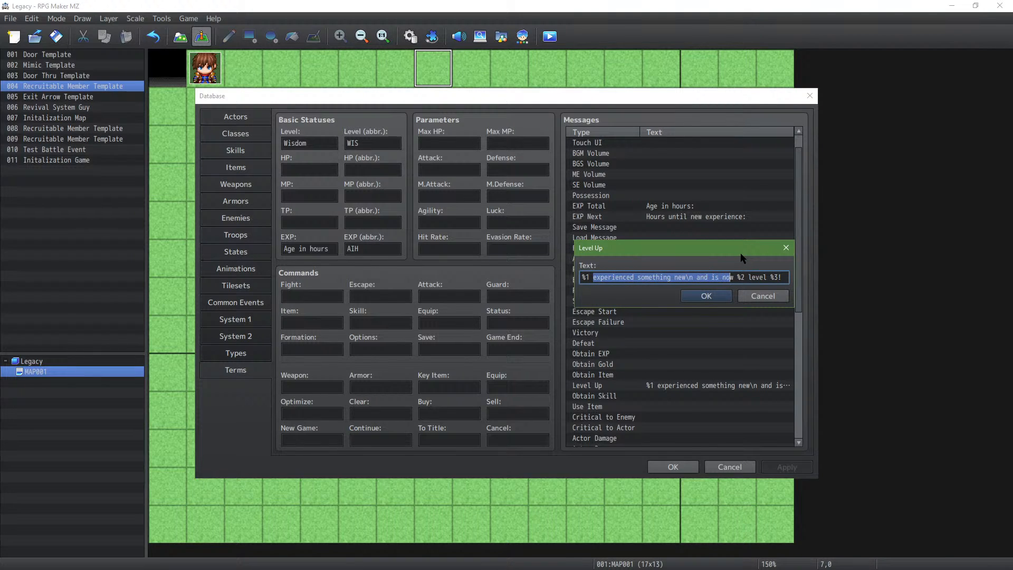
key("shift+Right")
key("Right")
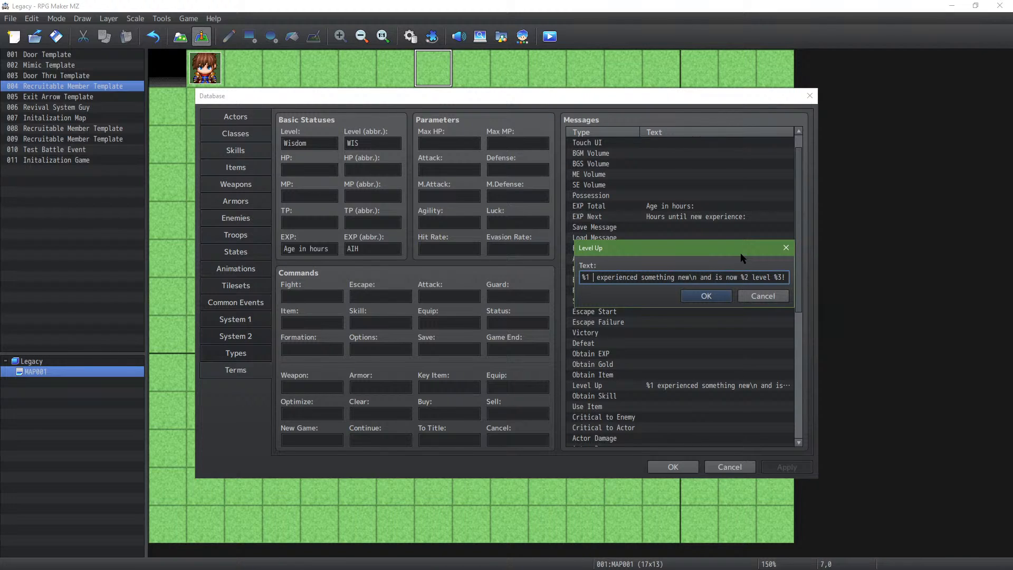
key("BackSpace")
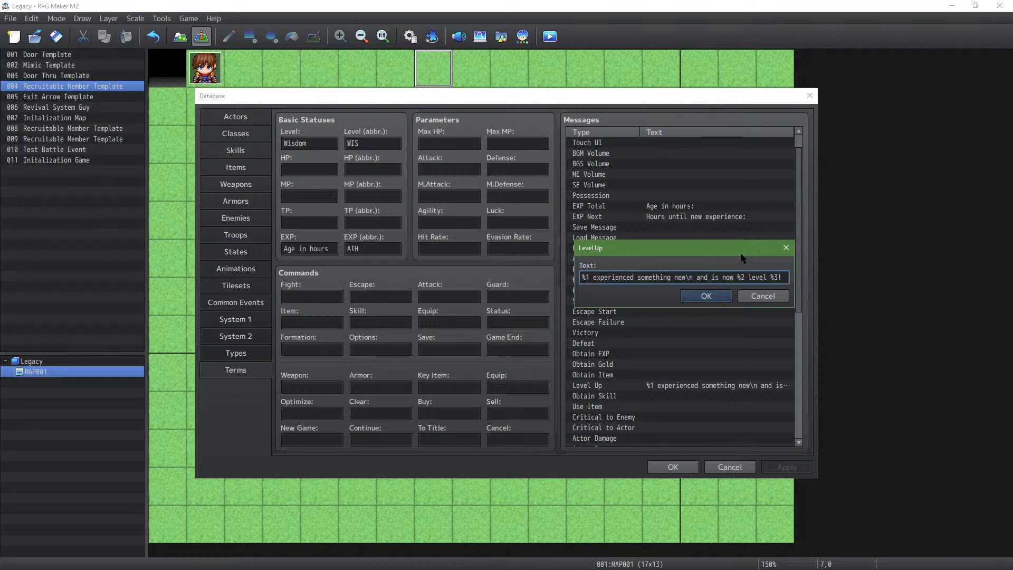
Step: Insert "%1 %2 %3 |" at the start of the Level Up message, before the existing wording
type("%1 ")
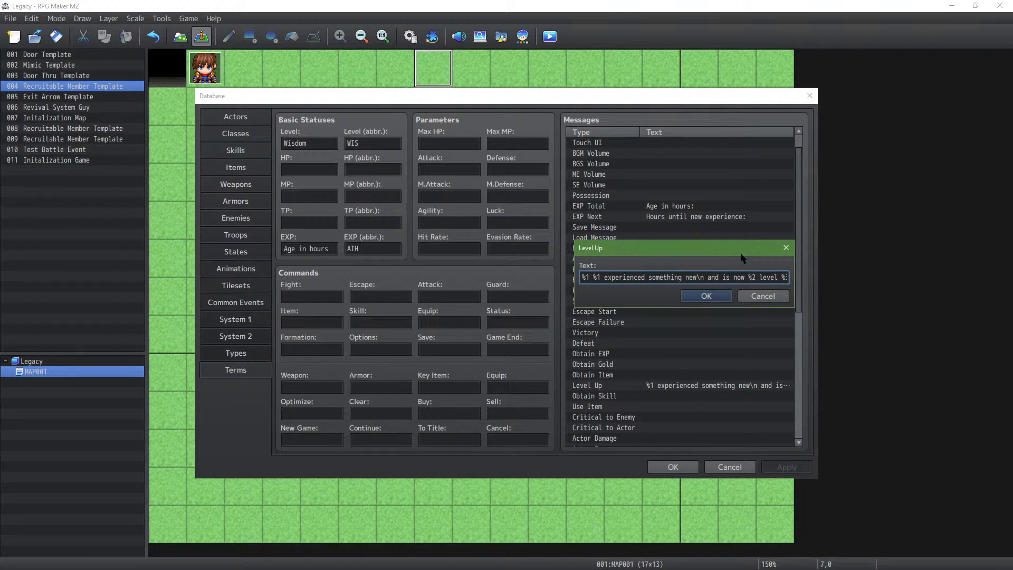
type("%0")
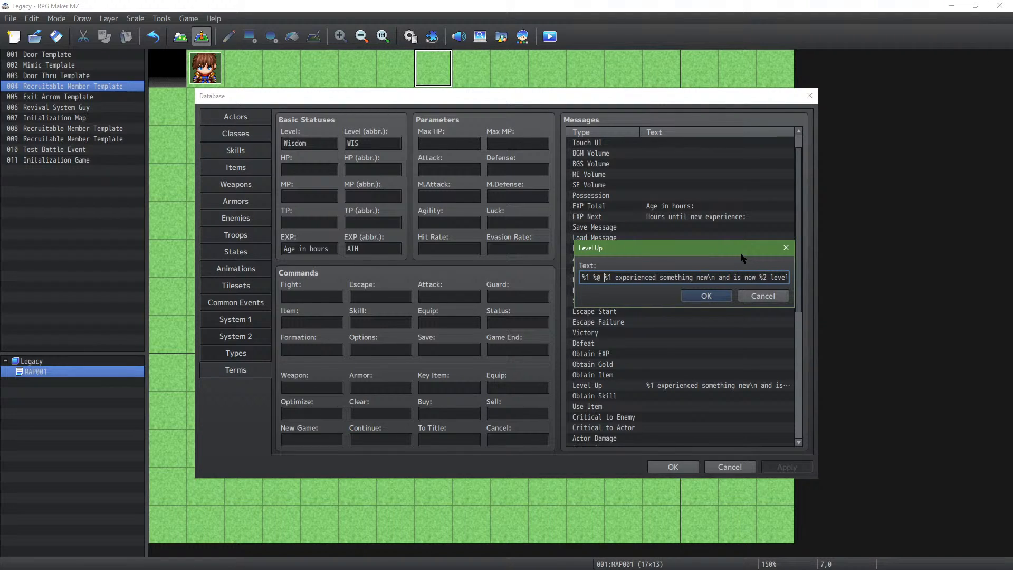
key("BackSpace")
key("BackSpace")
type("2 %3  |")
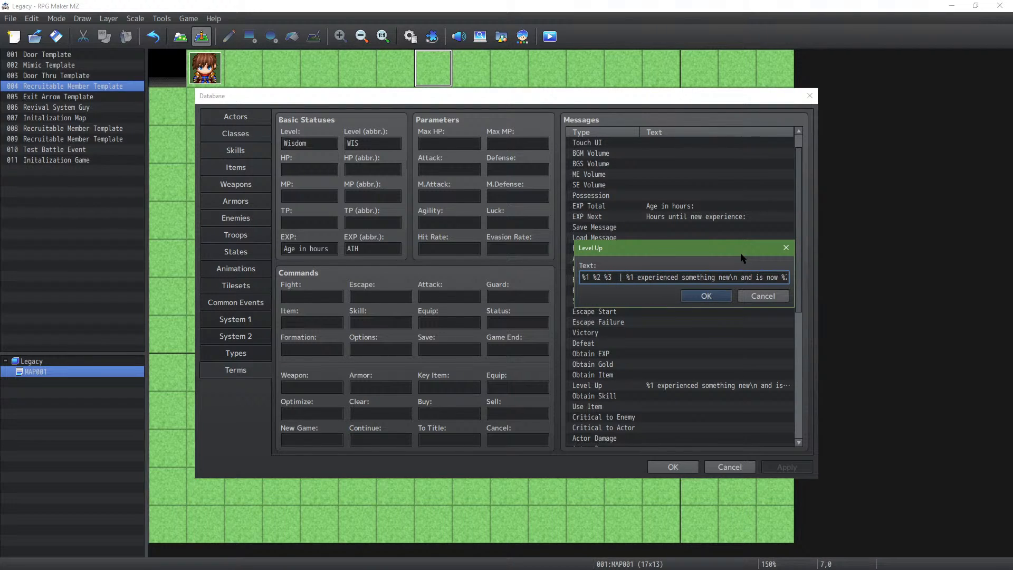
Step: Paste the function name Game_Actor.prototype.displayLevelUp after the | separator in the Level Up message
type("Game_Actor.prototype.displayLevelUp")
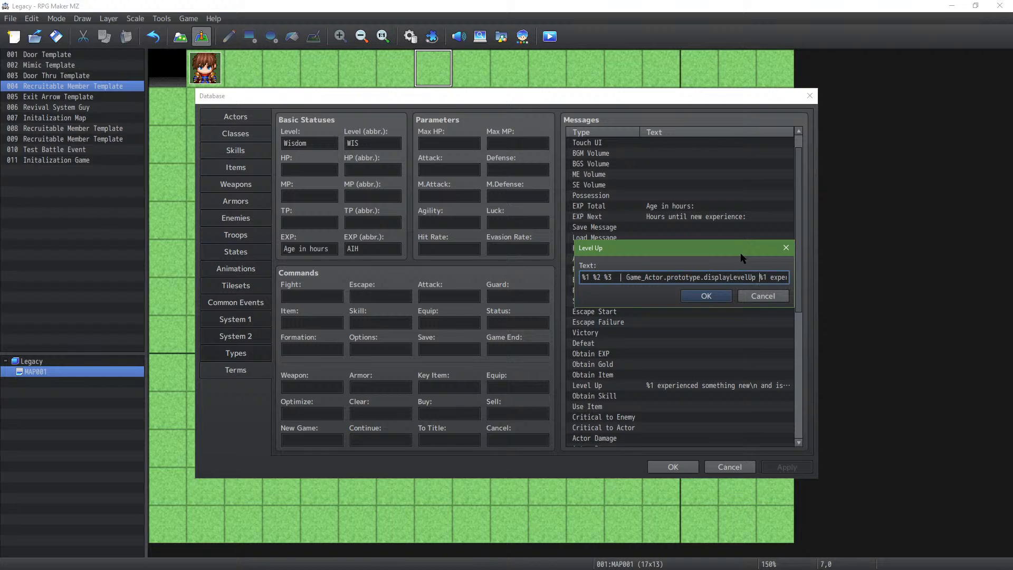
type("plugin")
key("BackSpace")
key("BackSpace")
key("BackSpace")
key("BackSpace")
key("BackSpace")
key("BackSpace")
key("BackSpace")
type("|")
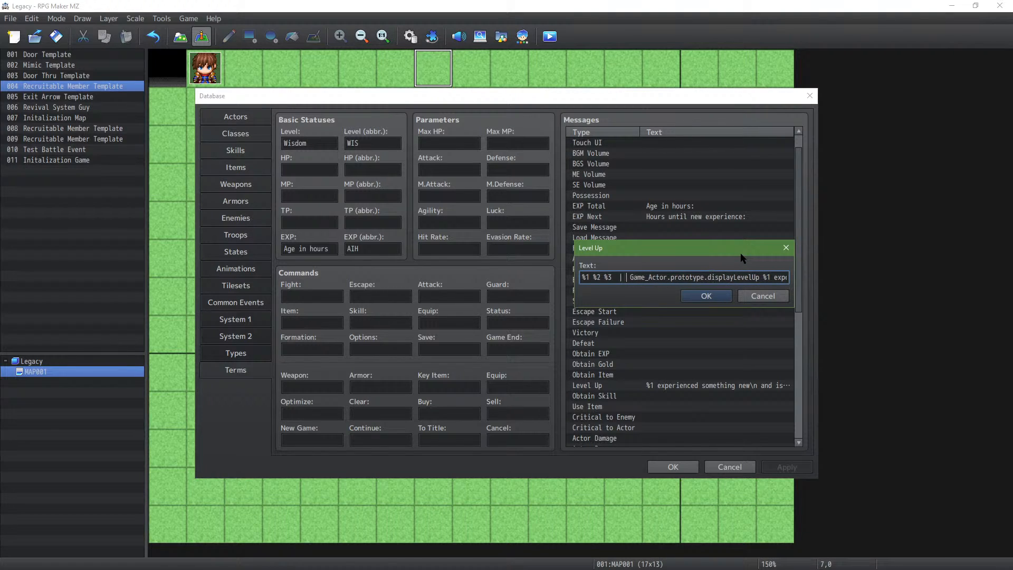
Step: Insert "Need to make plugin to change this function by common event" before the function name and apply the database changes
type(" Neeed")
key("BackSpace")
key("BackSpace")
key("BackSpace")
type("d to mak")
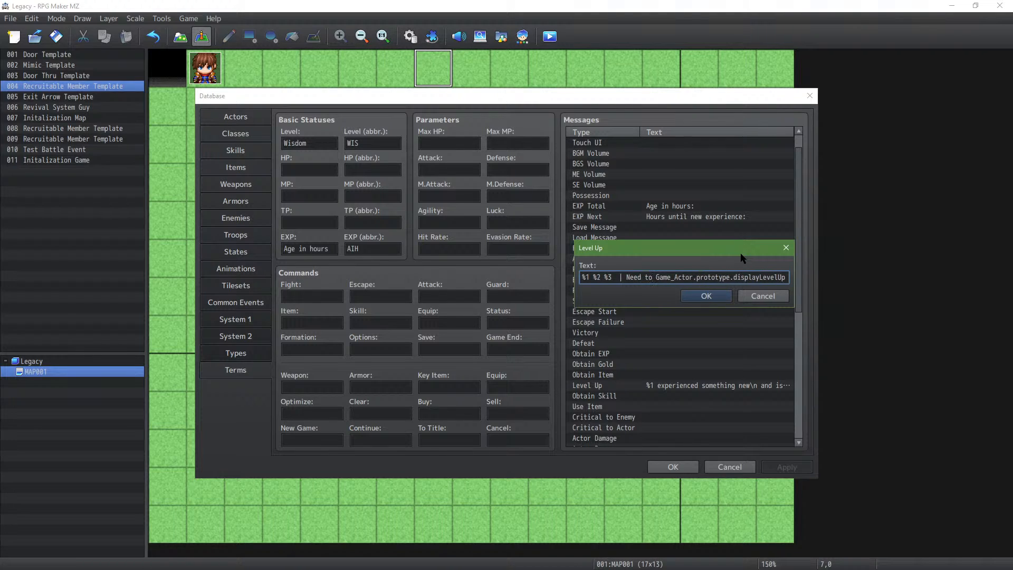
type("e plugin")
type("to change this function by common event")
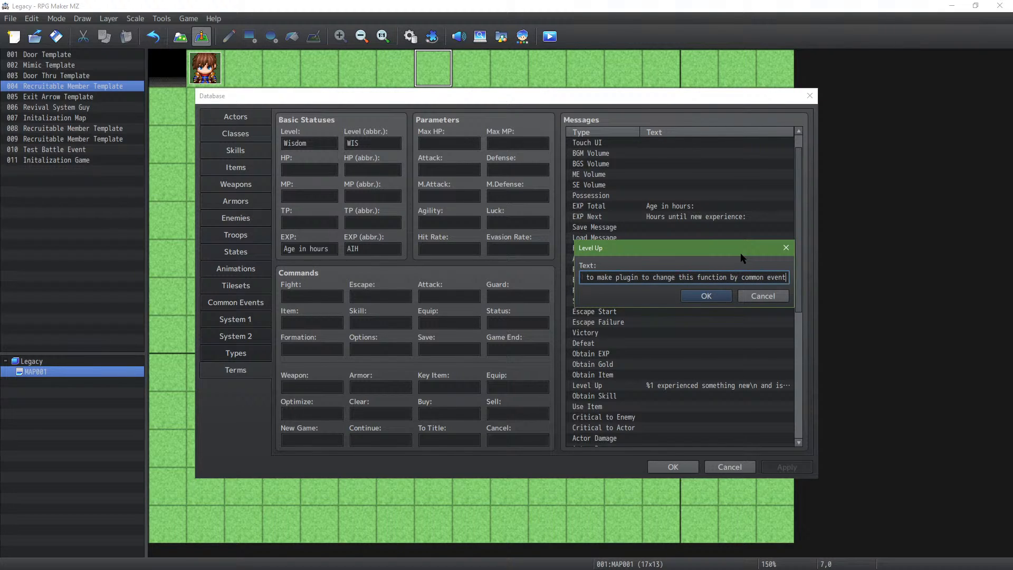
left_click(716, 295)
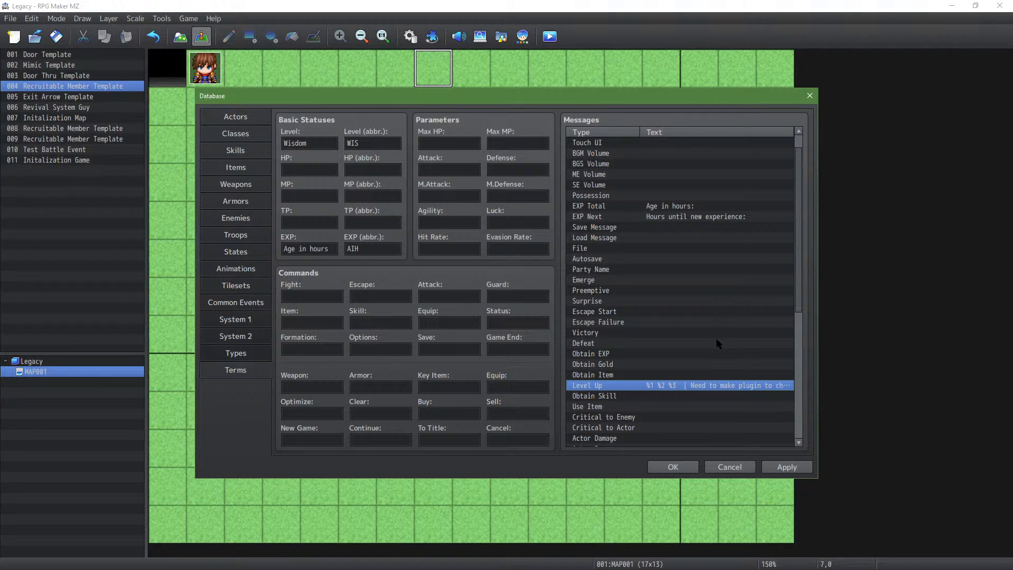
left_click(788, 469)
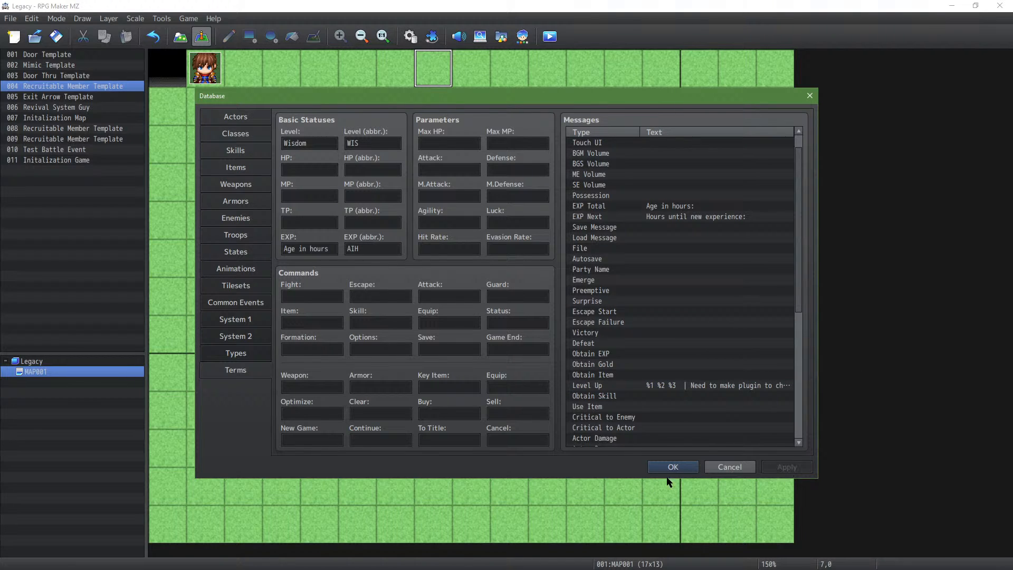
left_click(680, 468)
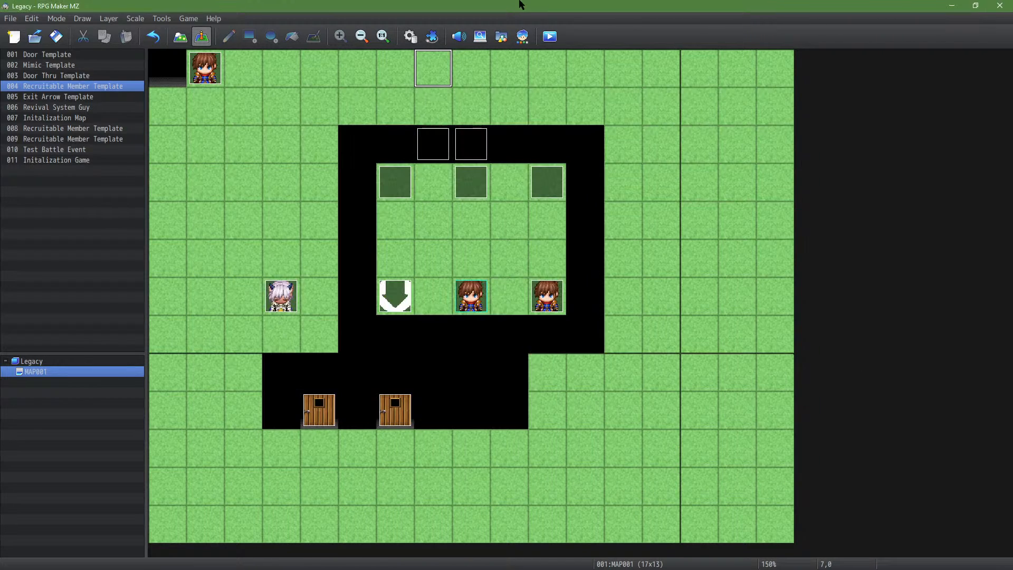
Step: Run a playtest of Legacy and start a new game
left_click(549, 36)
left_click(486, 303)
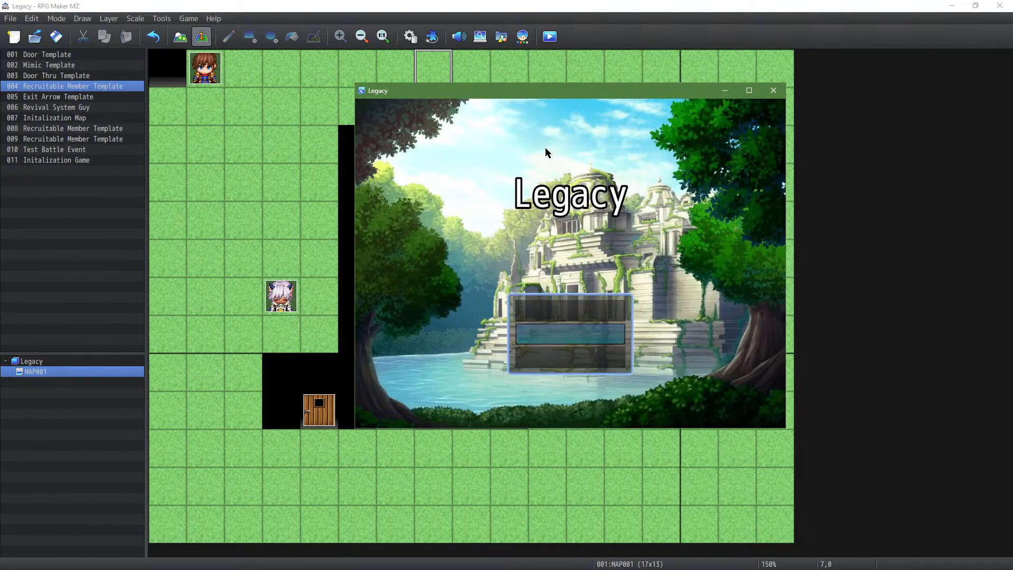
key("Up")
key("Return")
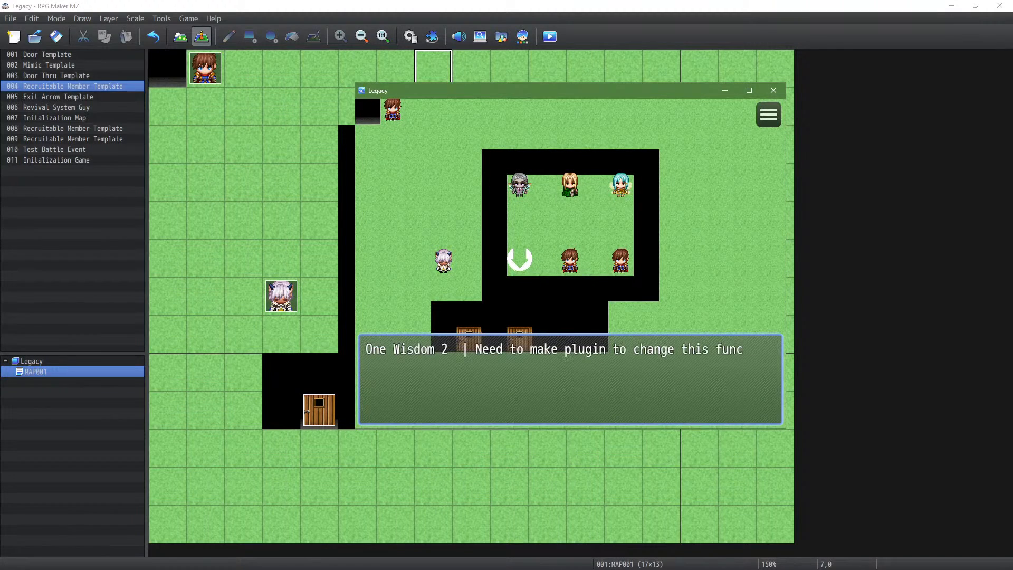
Step: Advance through the level-up messages in the playtest and walk the character up between the green-cloaked and blue-haired characters
key("Return")
key("Return")
key("Return")
key("Return")
key("Return")
key("Return")
key("Return")
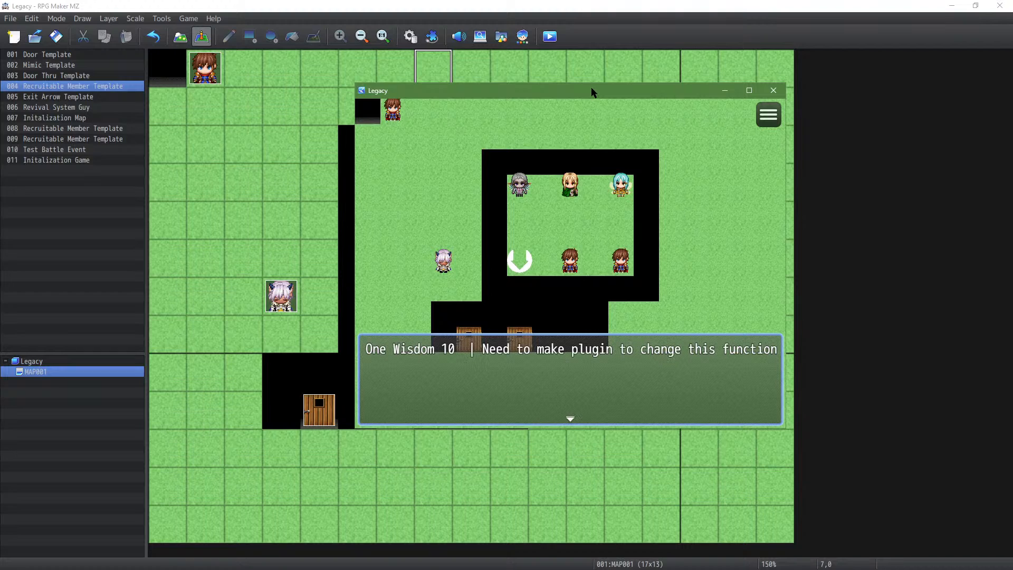
left_click_drag(592, 90, 745, 113)
left_click(738, 204)
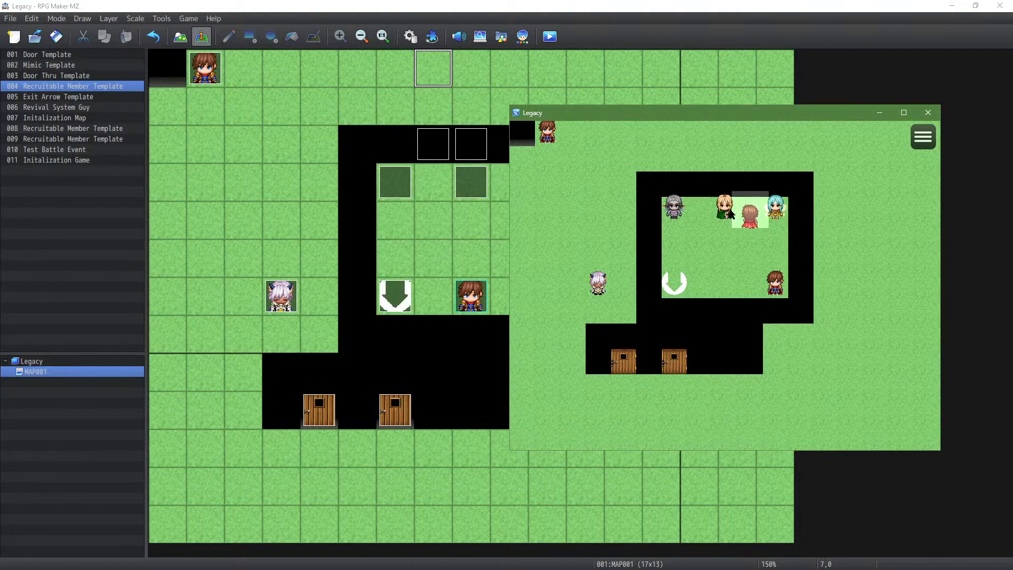
Step: Review the script, game-over condition, switch-delay and Change EXP commands of the EndOfRealWorldSecond common event in the database
left_click(410, 37)
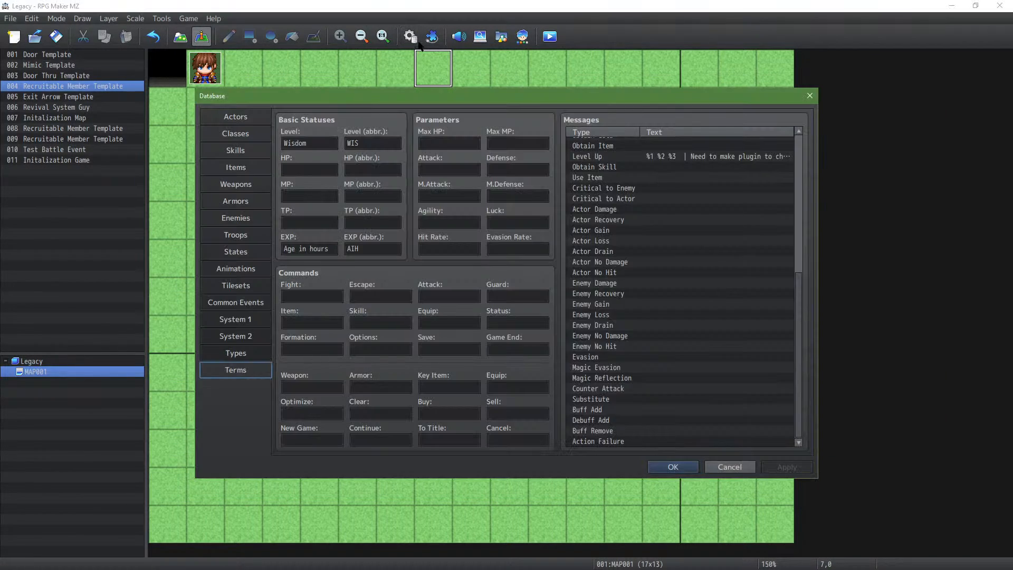
left_click(248, 300)
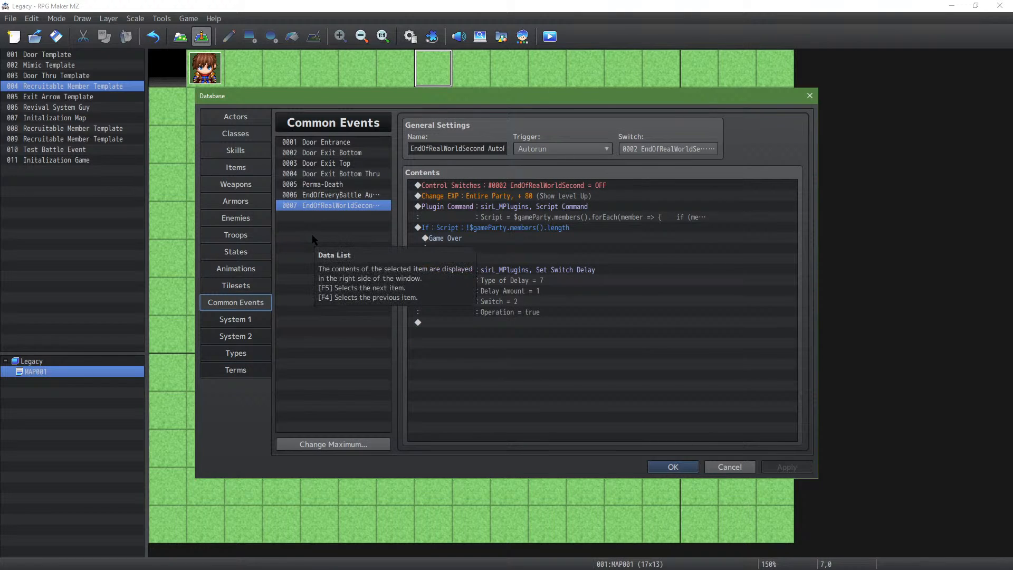
left_click(561, 210)
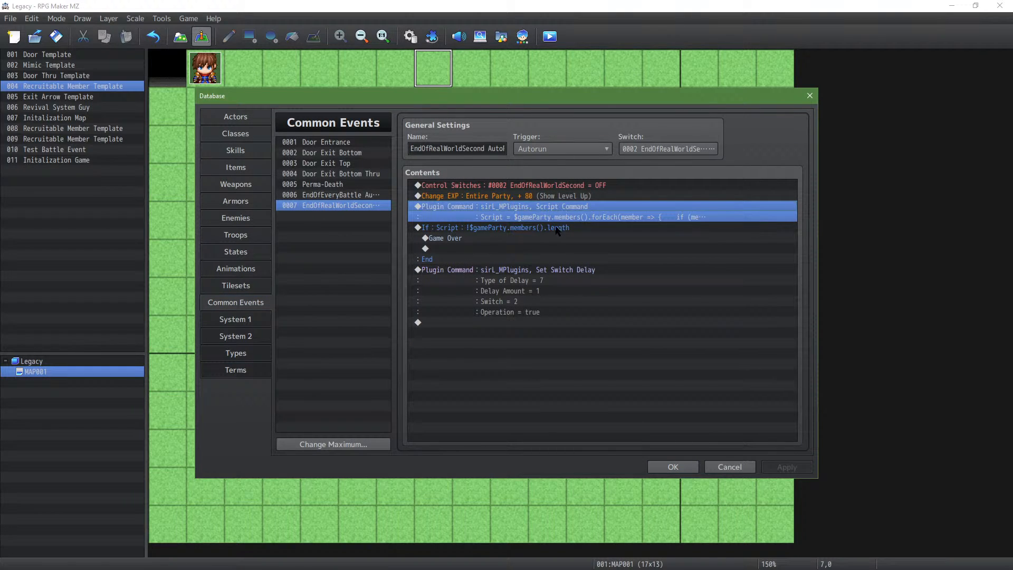
left_click_drag(556, 231, 557, 243)
left_click(555, 270)
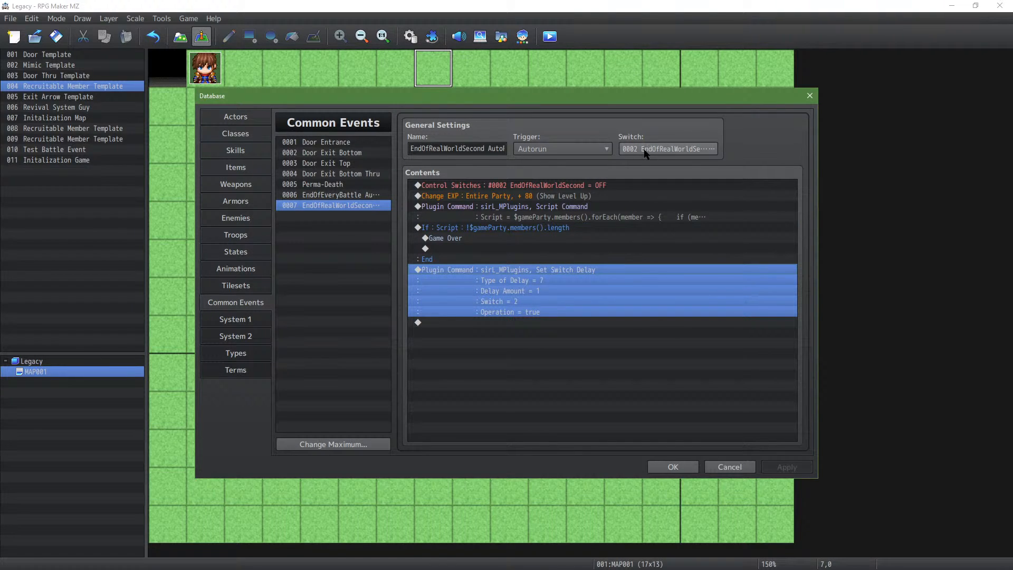
left_click(567, 196)
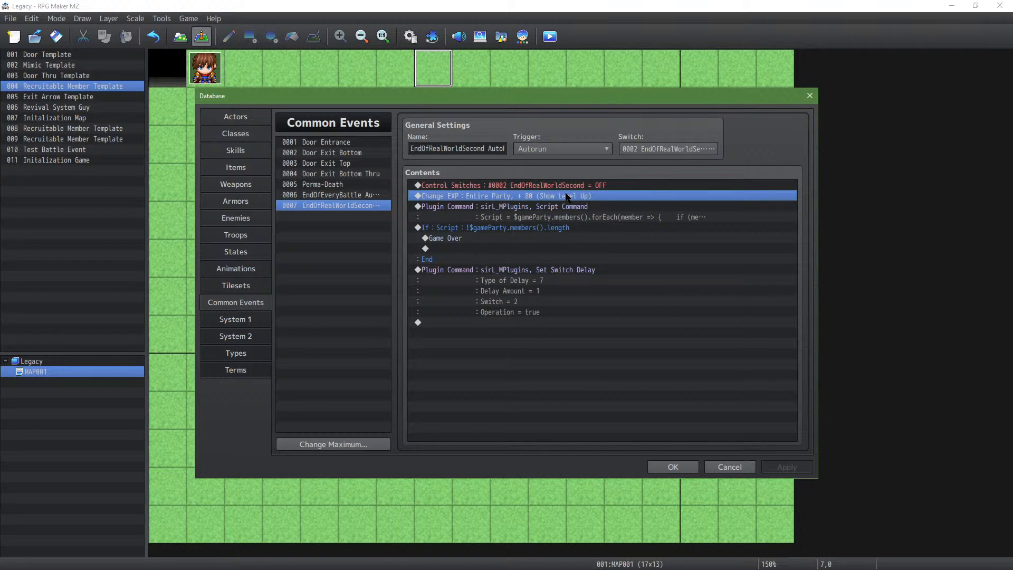
Step: Review the EndOfRealWorldSecond common event's script command together with its game-over condition, and close the database
left_click(483, 206)
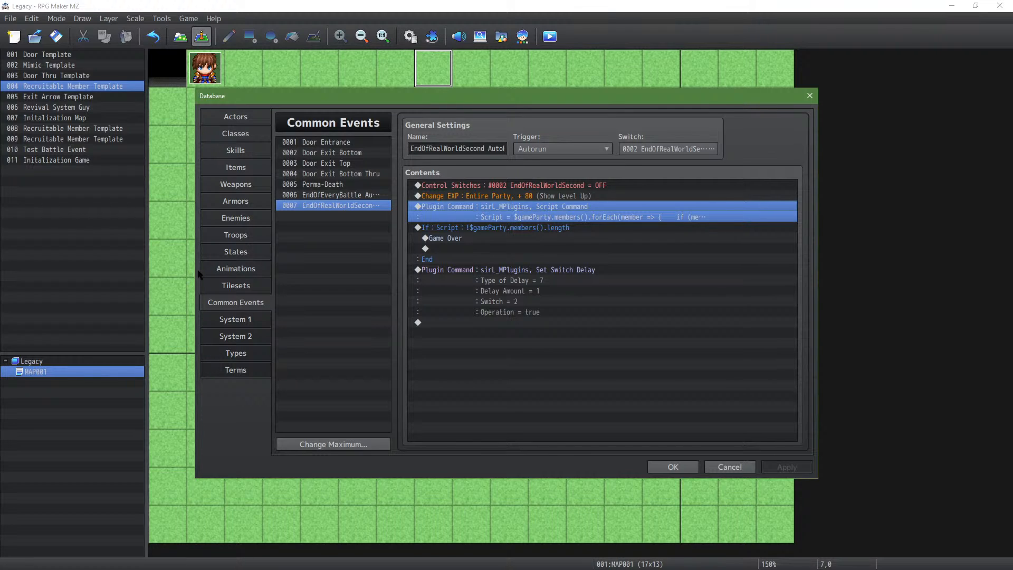
left_click(519, 227)
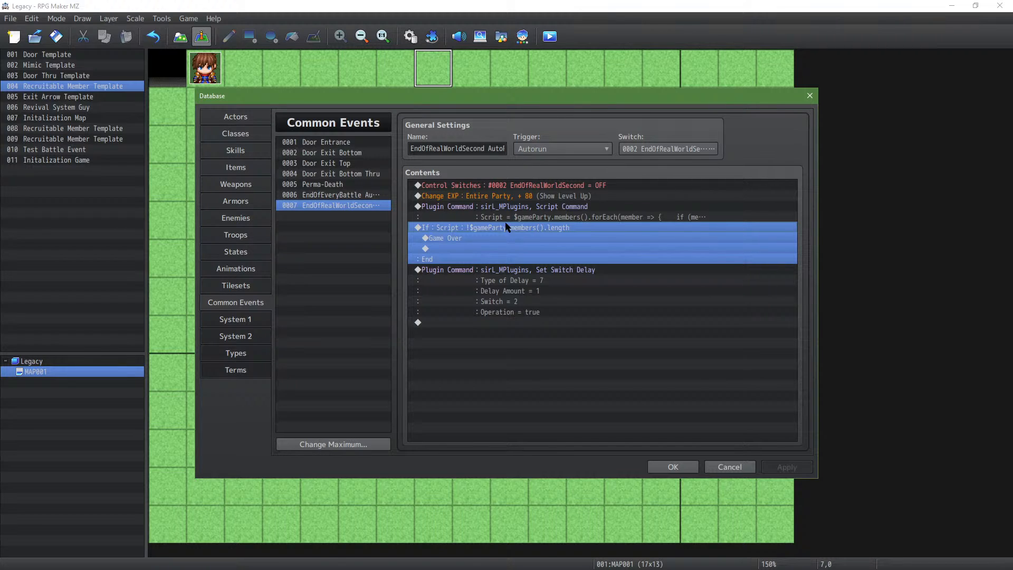
left_click(519, 214, "shift")
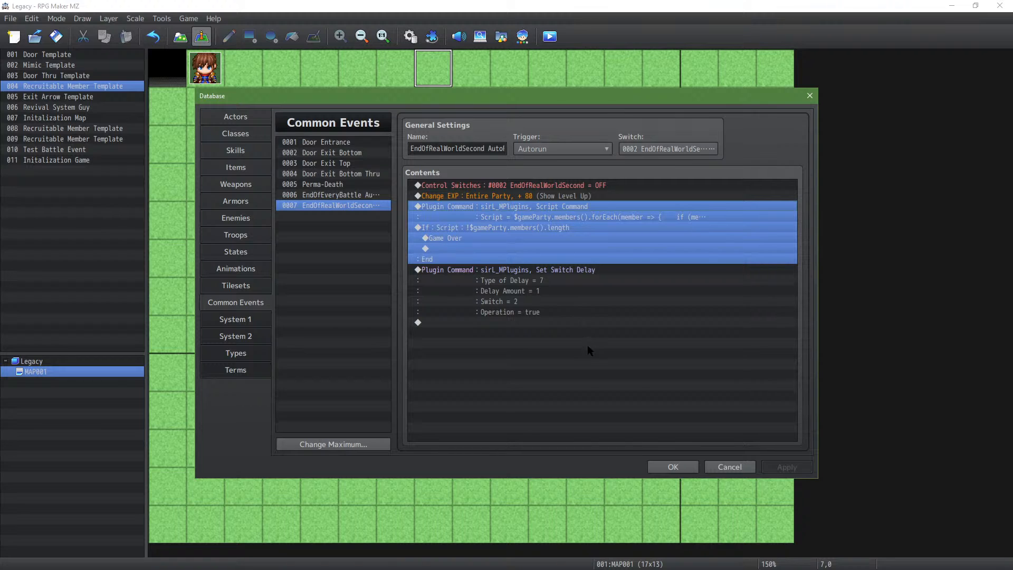
left_click(654, 463)
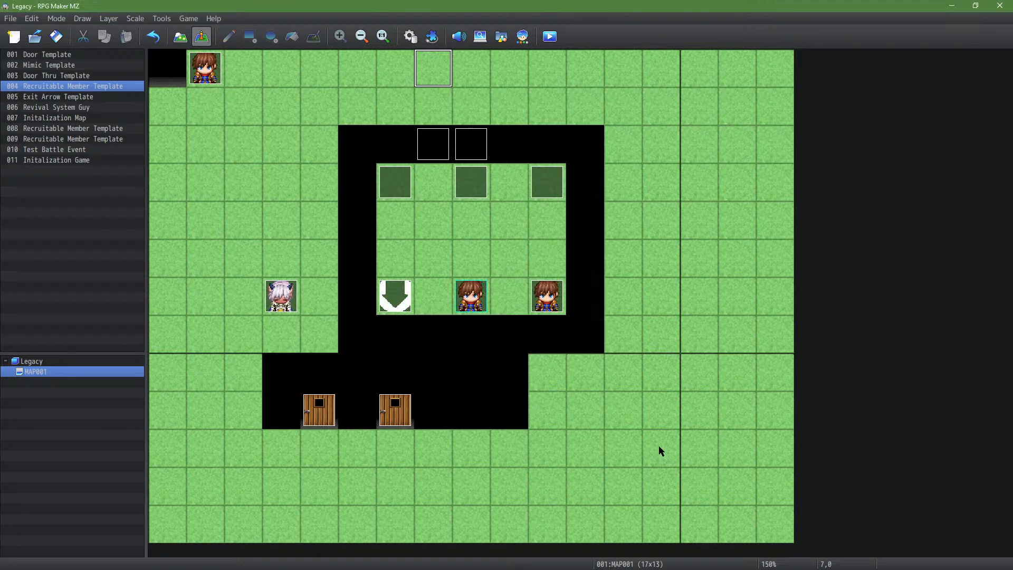
Step: Run a new playtest of Legacy and move the game window clear of the editor's event list
left_click(549, 36)
left_click(497, 306)
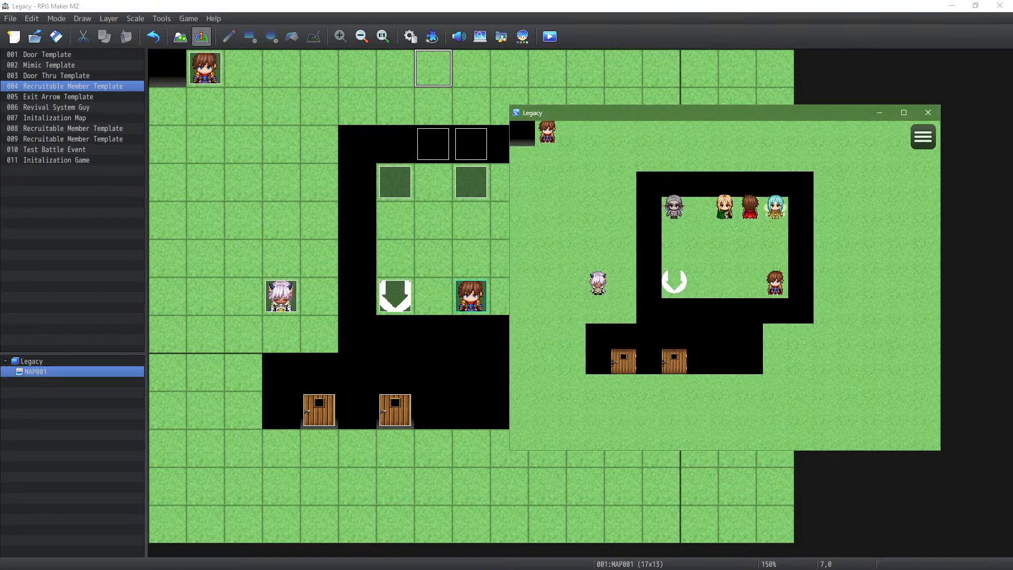
left_click_drag(660, 117, 572, 110)
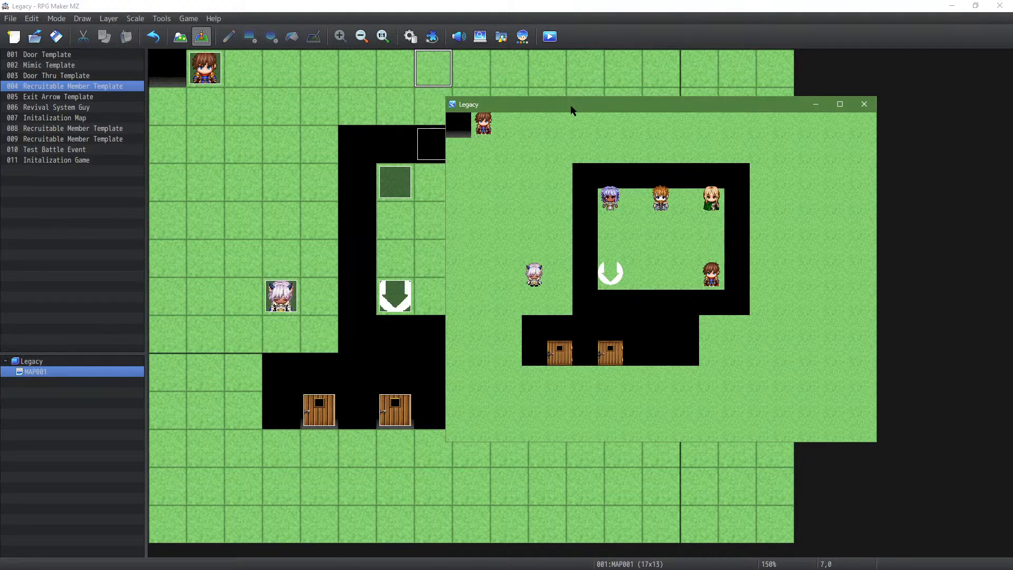
Step: Walk the party back and forth below the doors and check each member's WIS value in the game menu
key("Right")
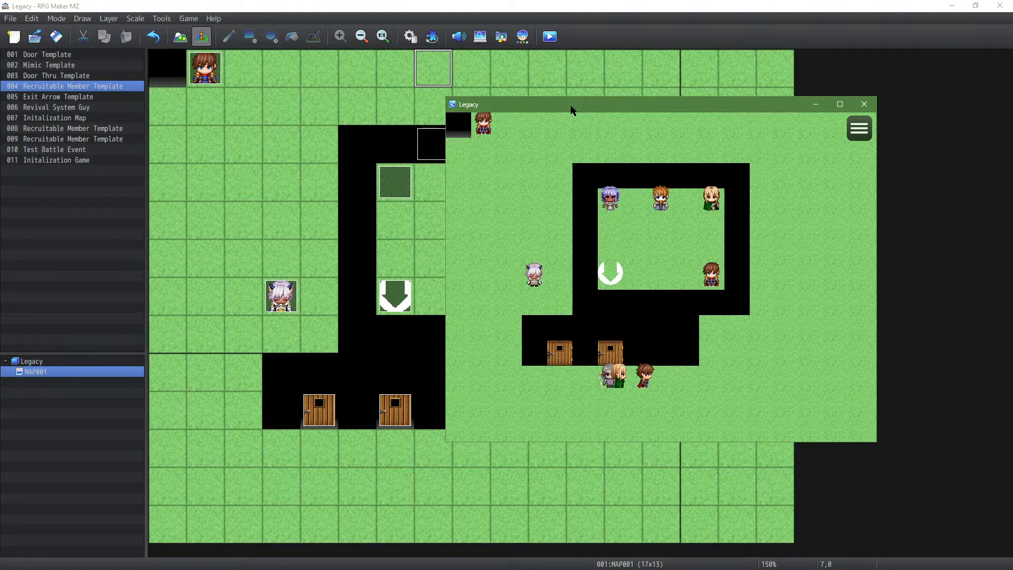
key("Left")
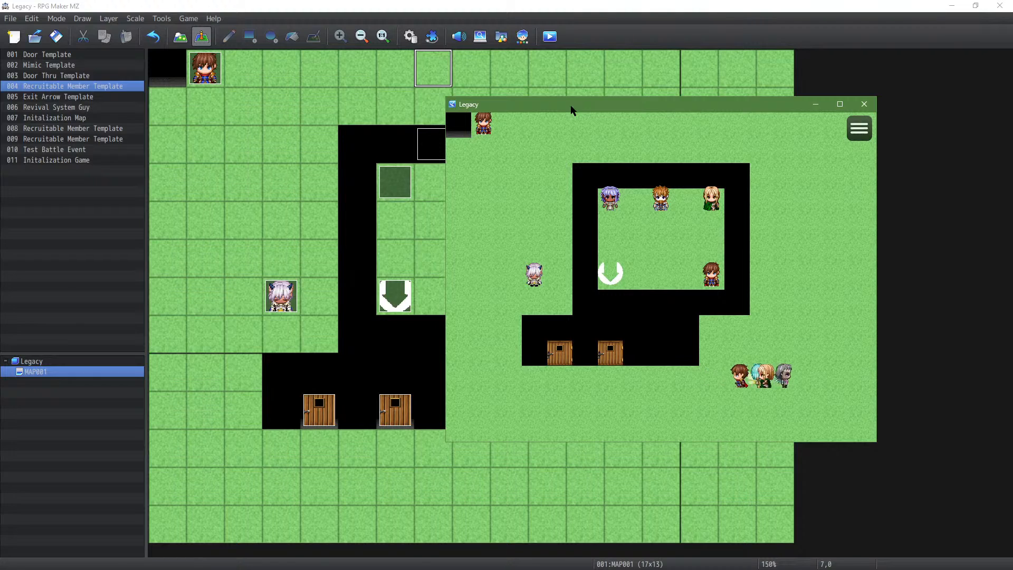
key("Left")
key("Escape")
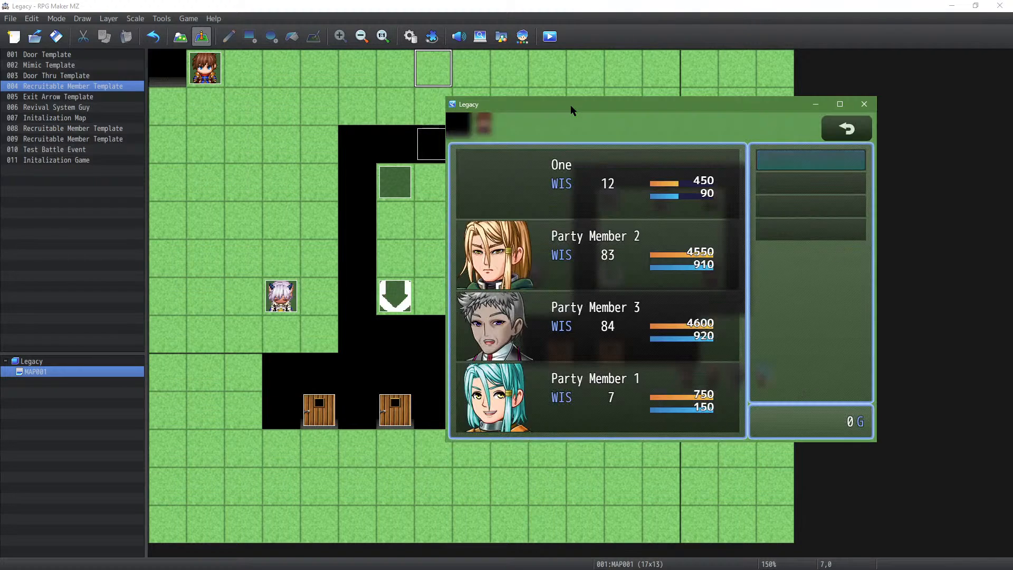
key("Escape")
Step: Advance through the level-up message and lead the party counterclockwise around the walled room to the grass southwest of the doors
key("Right")
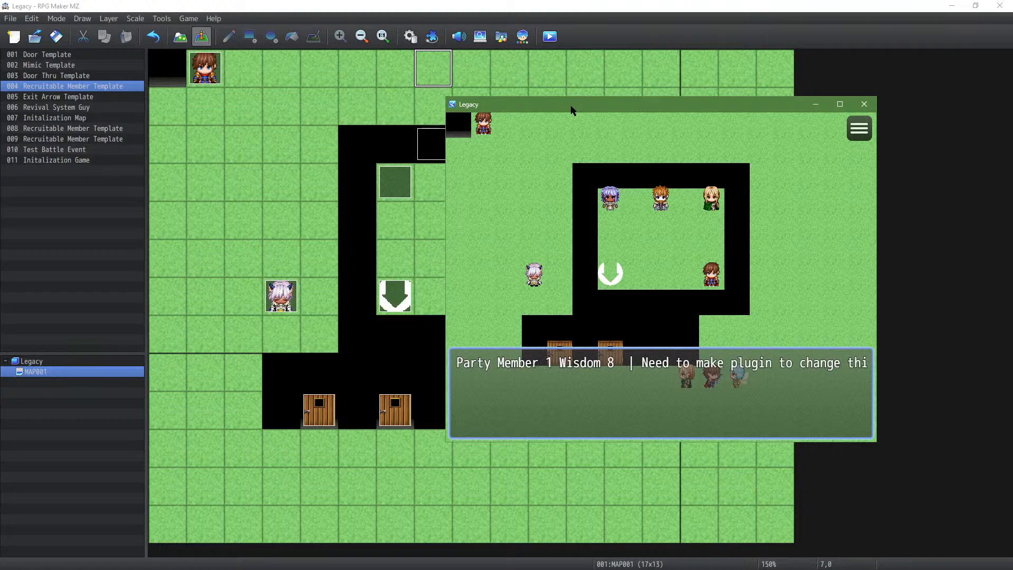
key("Return")
key("Right")
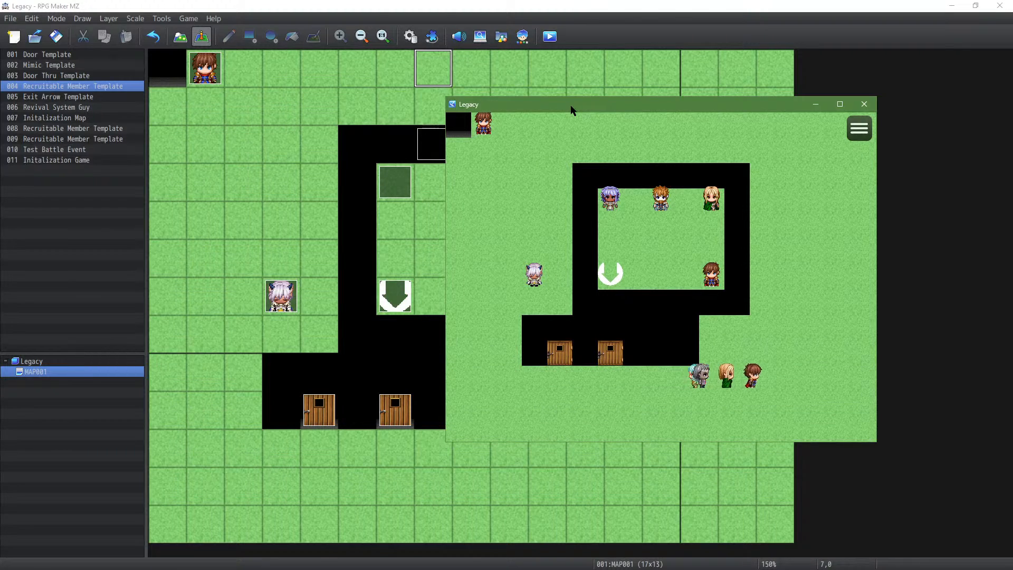
key("Up")
key("Up")
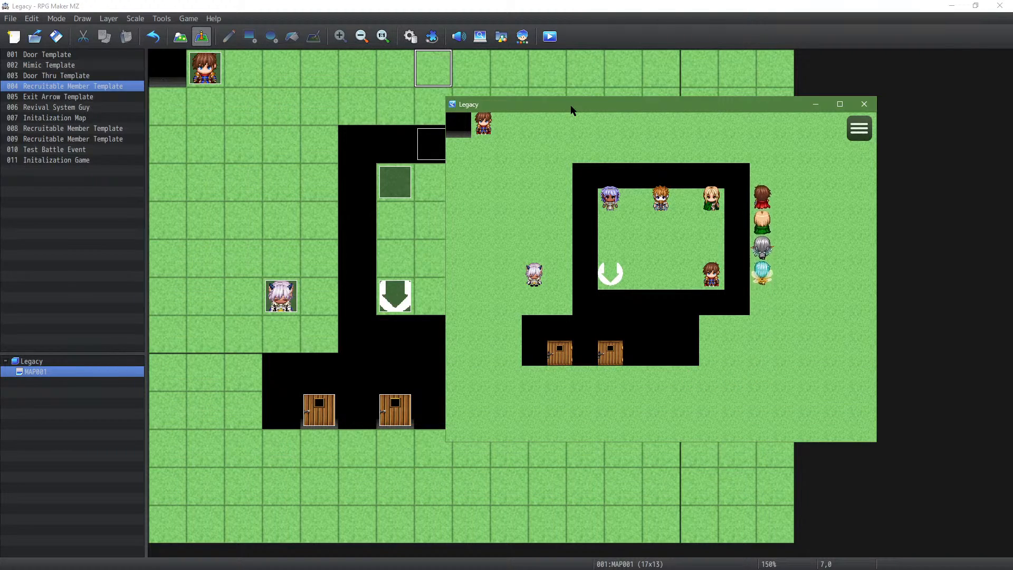
key("Left")
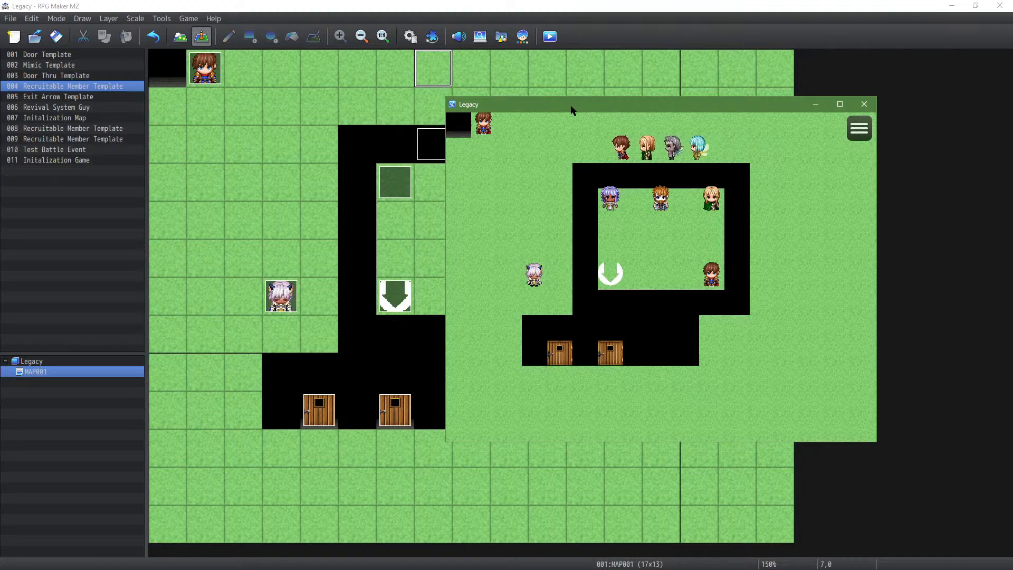
key("Down")
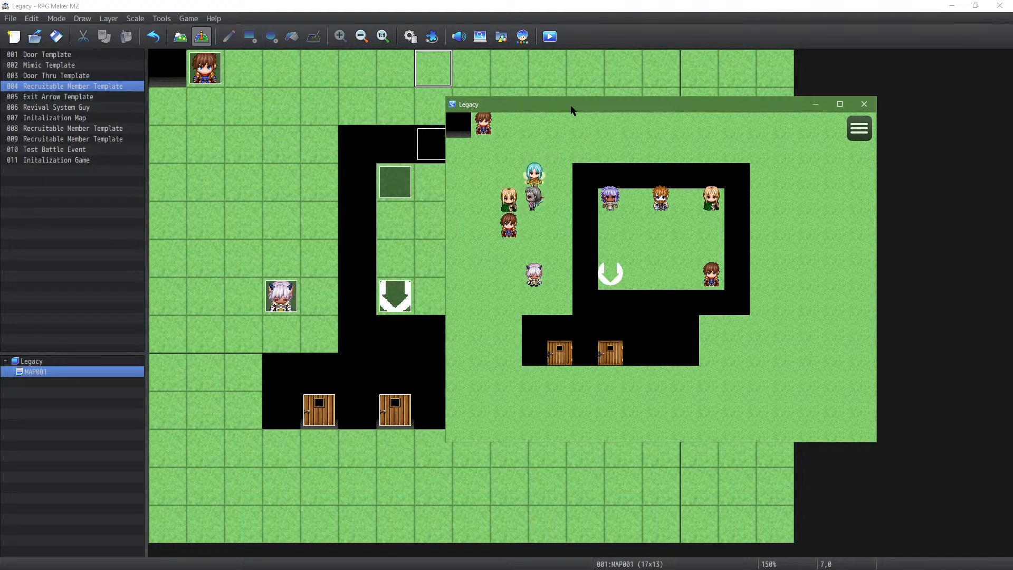
key("Down")
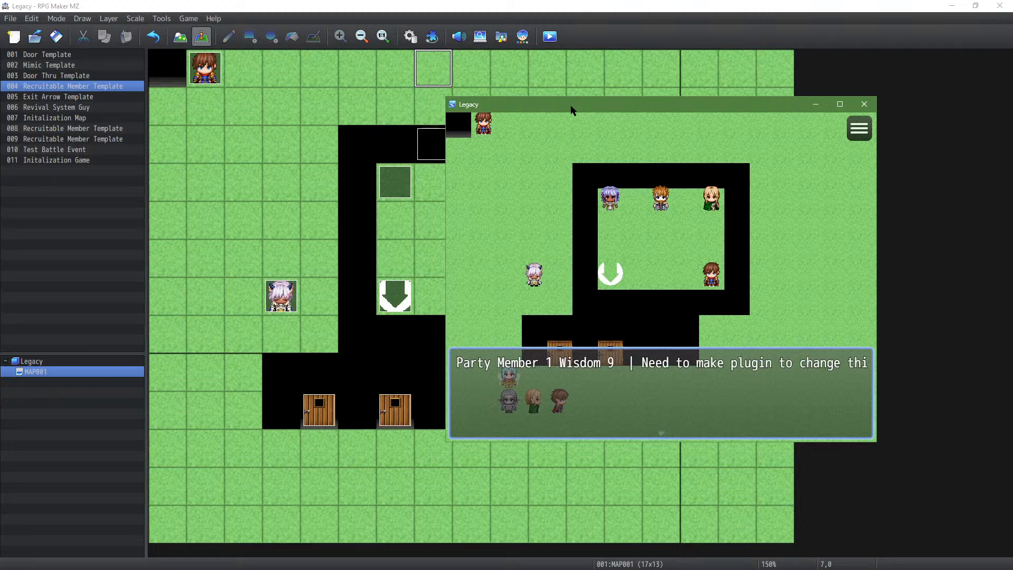
Step: Dismiss the level-up message and walk the party one full counterclockwise lap around the room to just below the doors
key("Return")
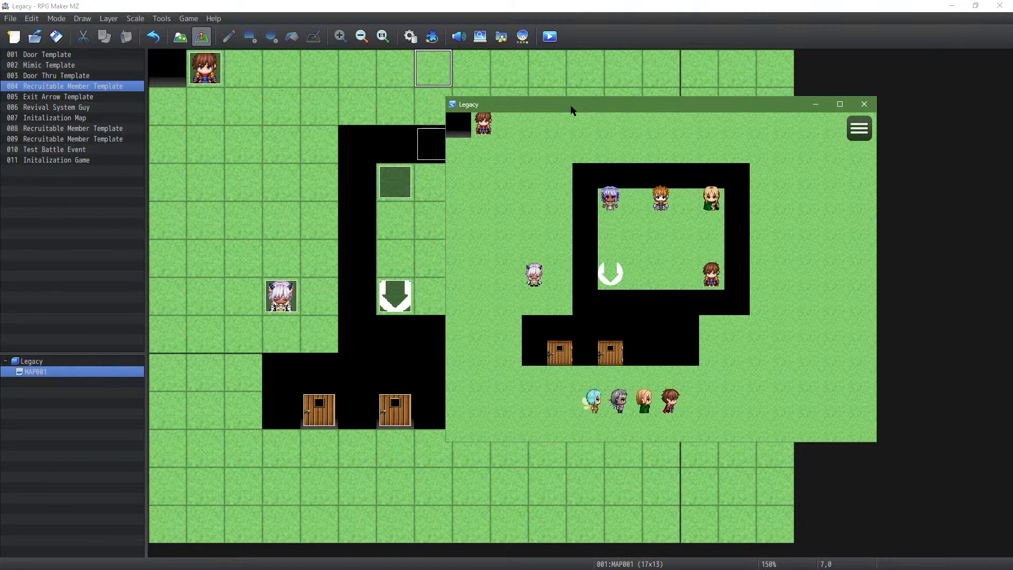
key("Right")
key("Up")
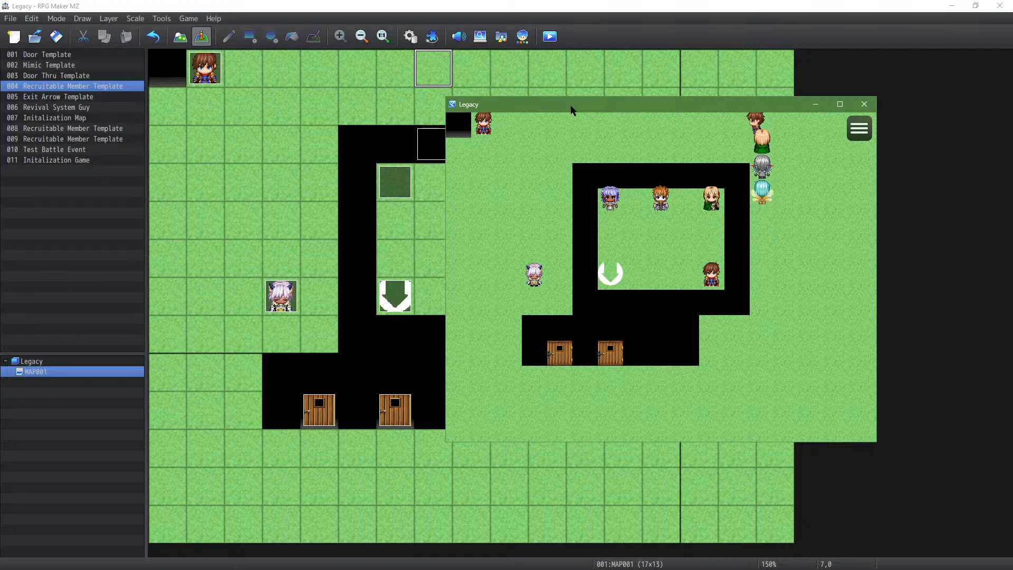
key("Left")
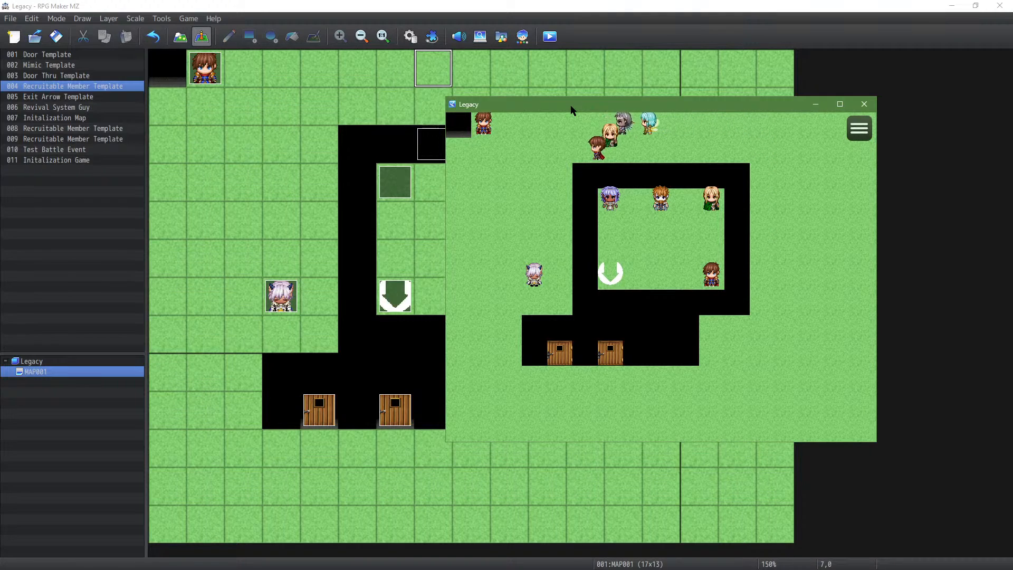
key("Down")
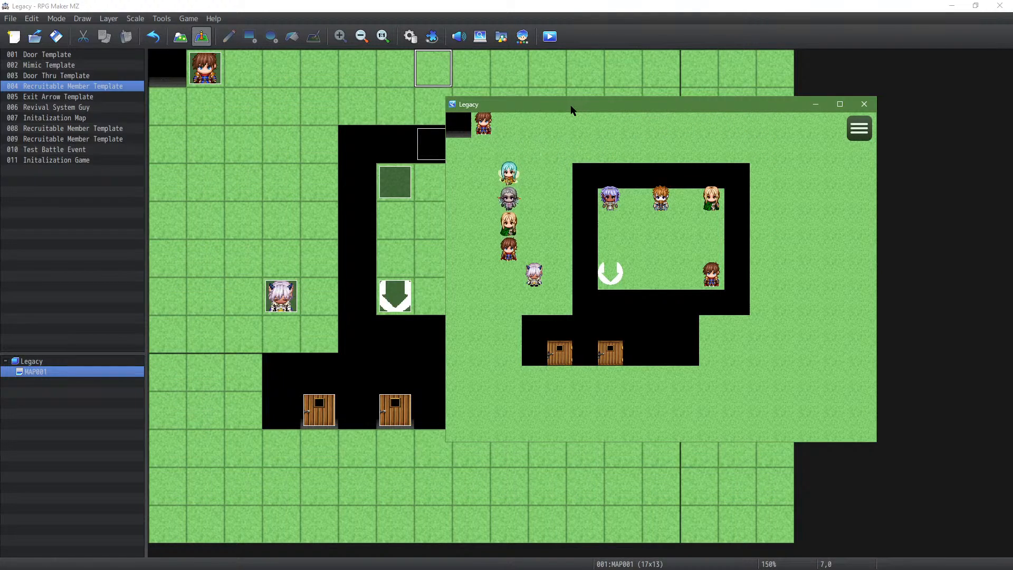
key("Right")
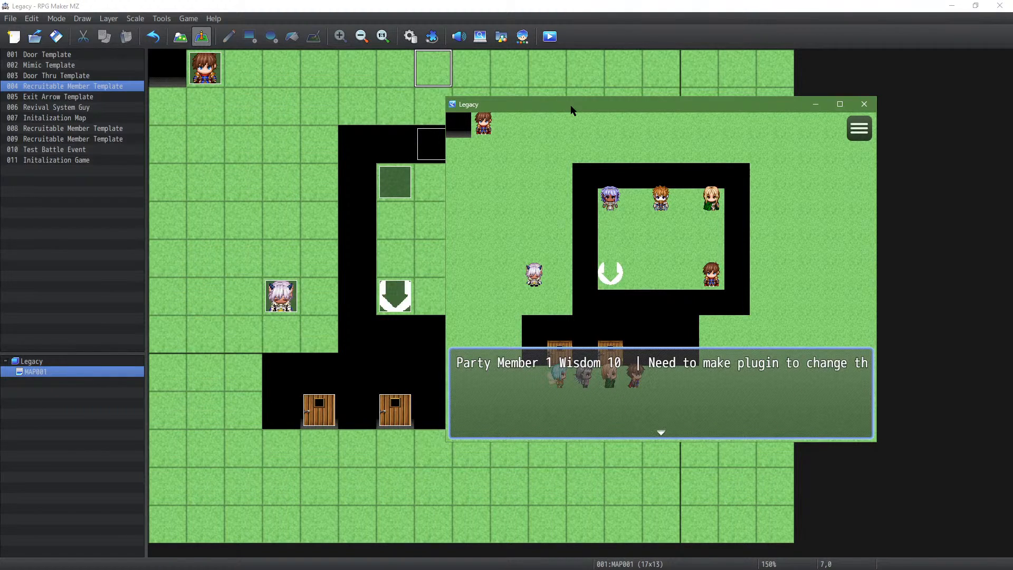
Step: Clear the level-up message and circle the room counterclockwise again, bringing the party onto the second grass row below the doors
key("Return")
key("Right")
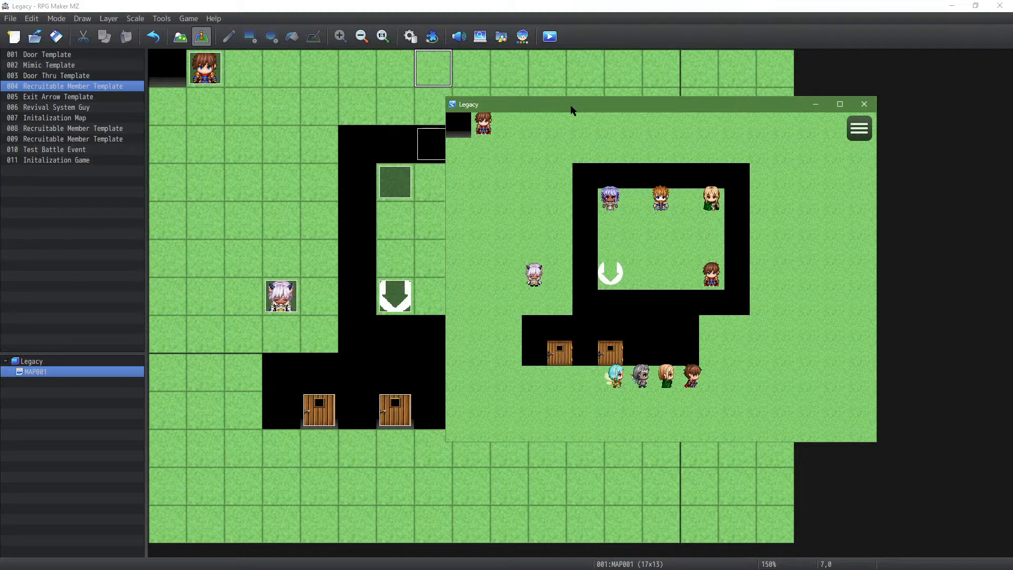
key("Up")
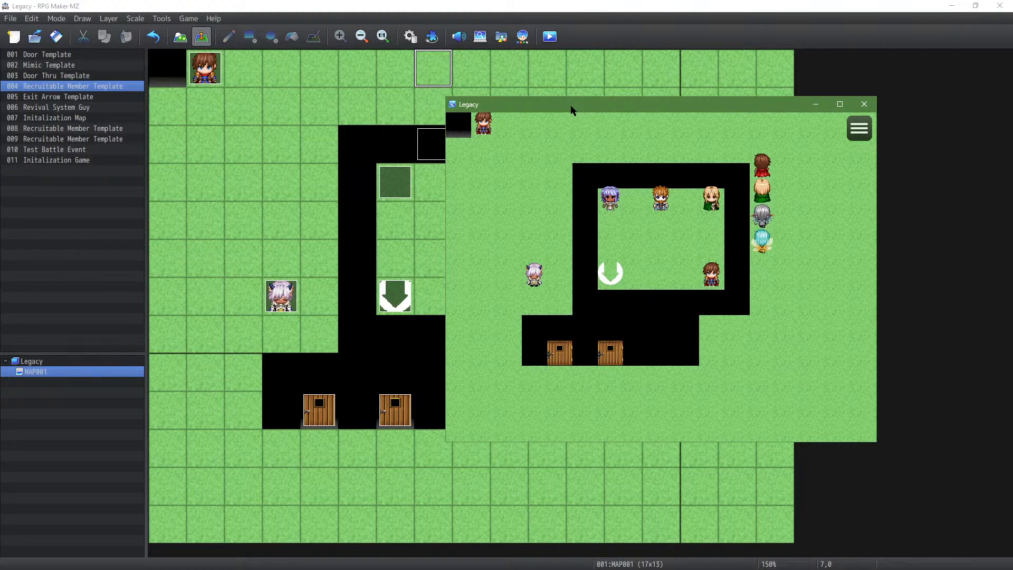
key("Left")
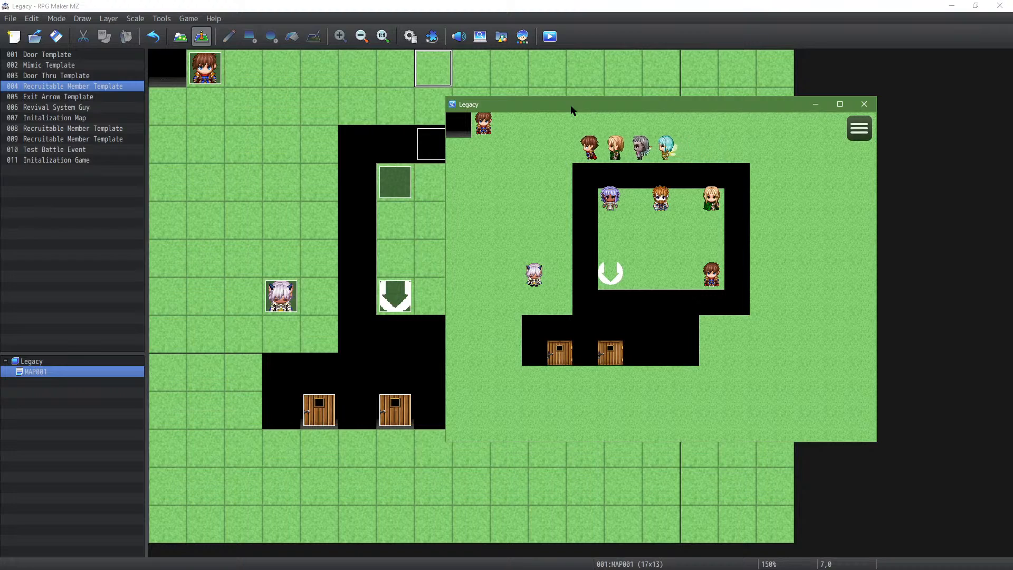
key("Down")
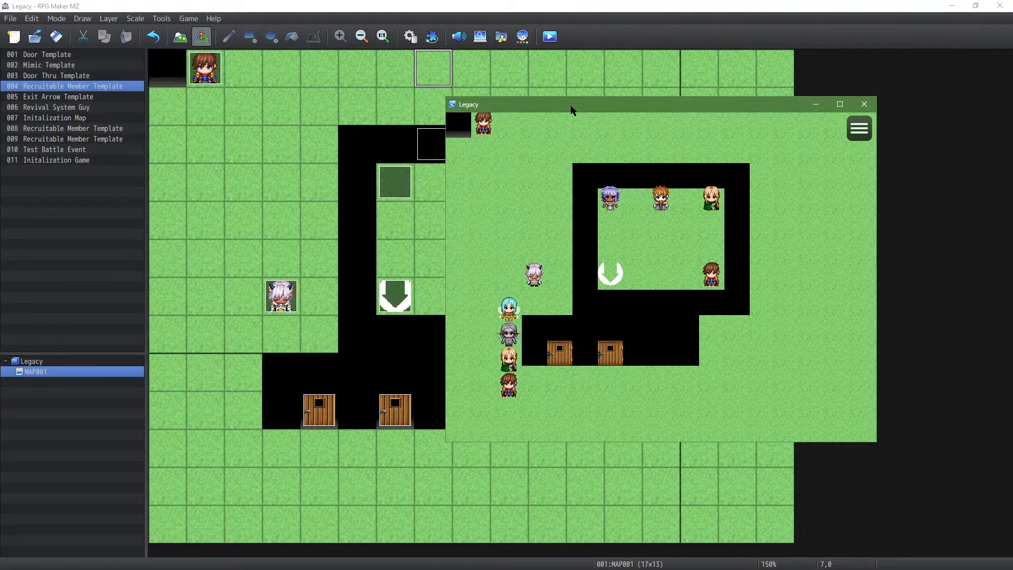
key("Right")
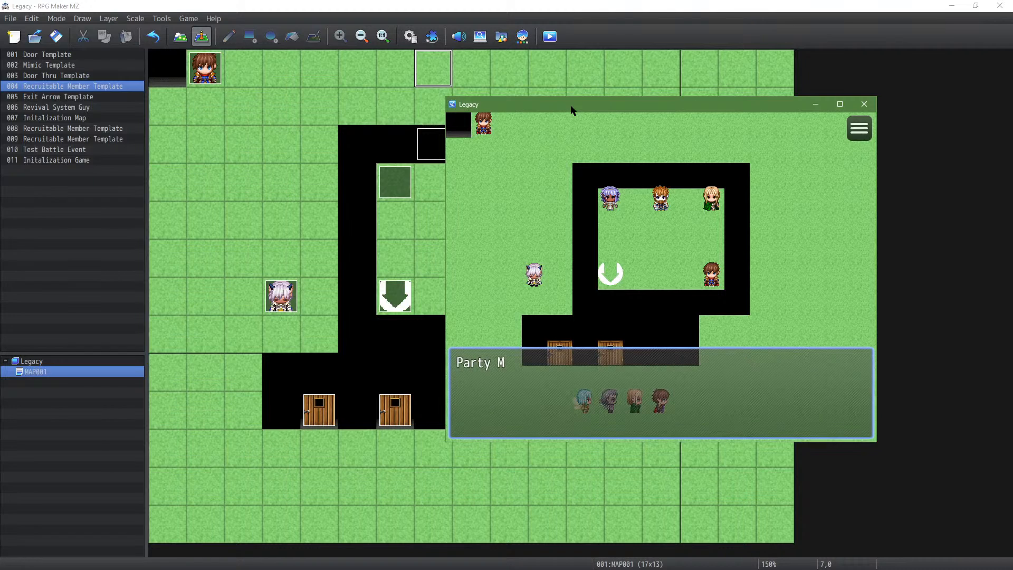
Step: Dismiss the level-up message and walk another counterclockwise lap through the map's west side to the grass southeast of the doors
key("Return")
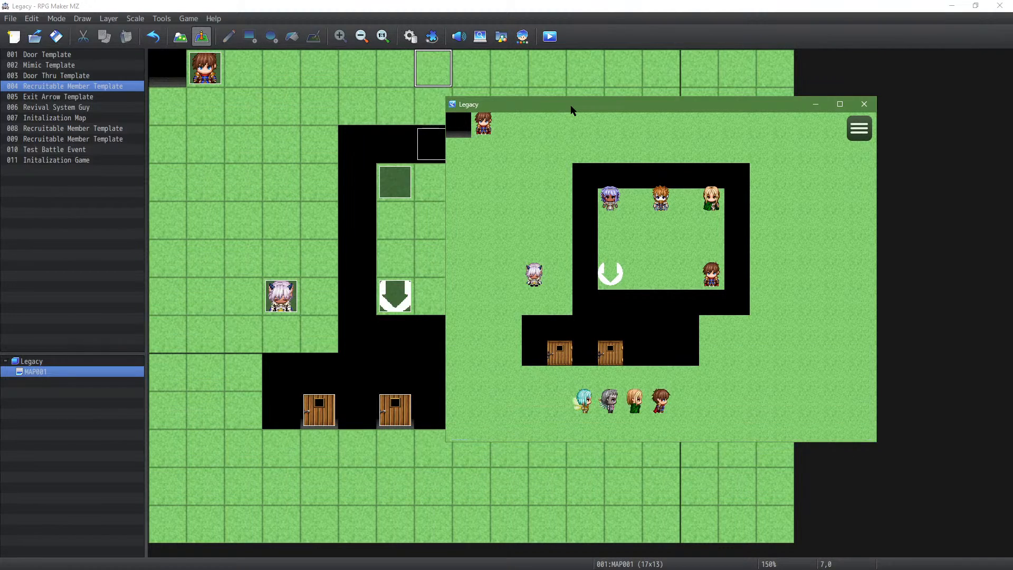
key("Up")
key("Up")
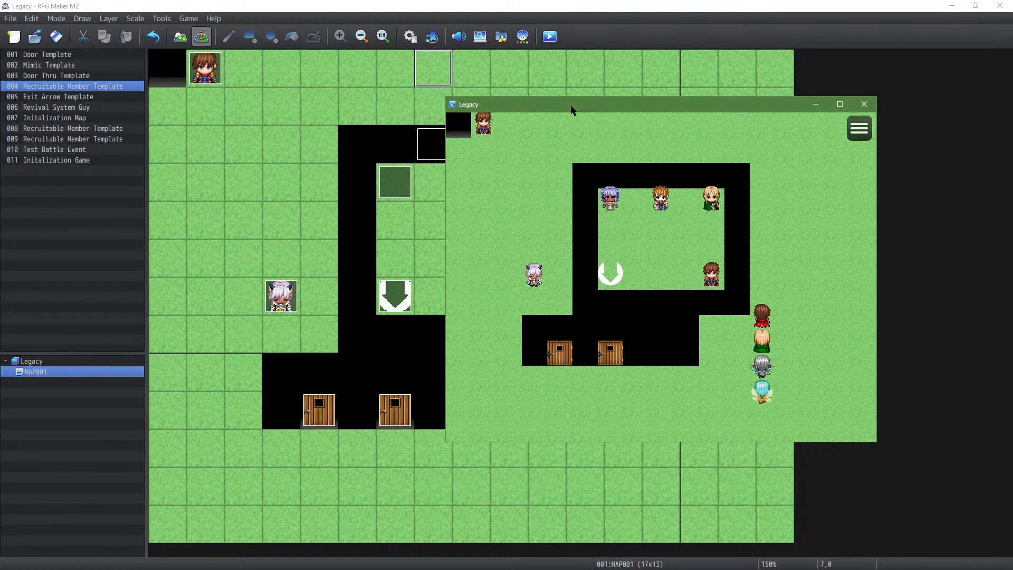
key("Left")
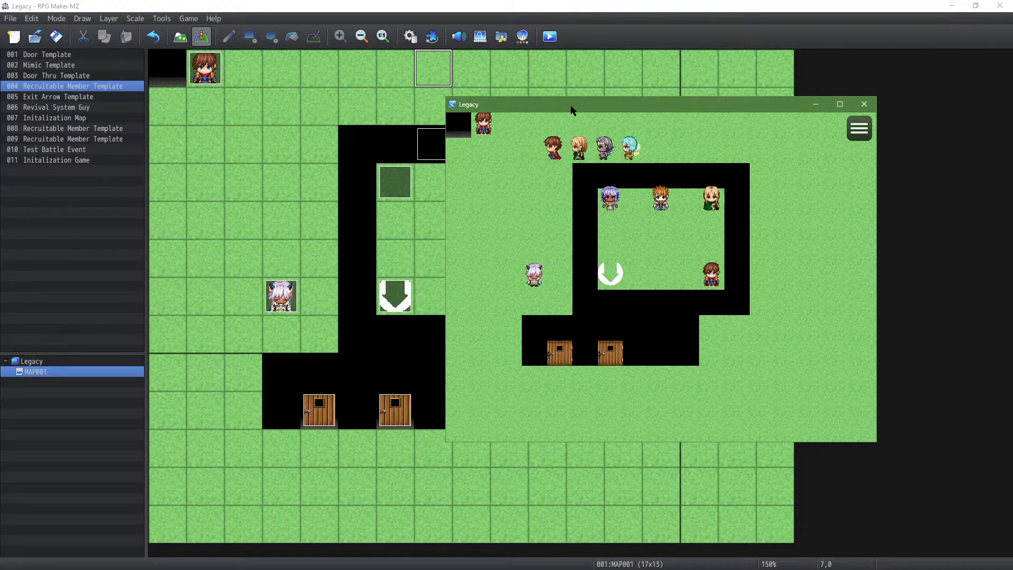
key("Down")
key("Right")
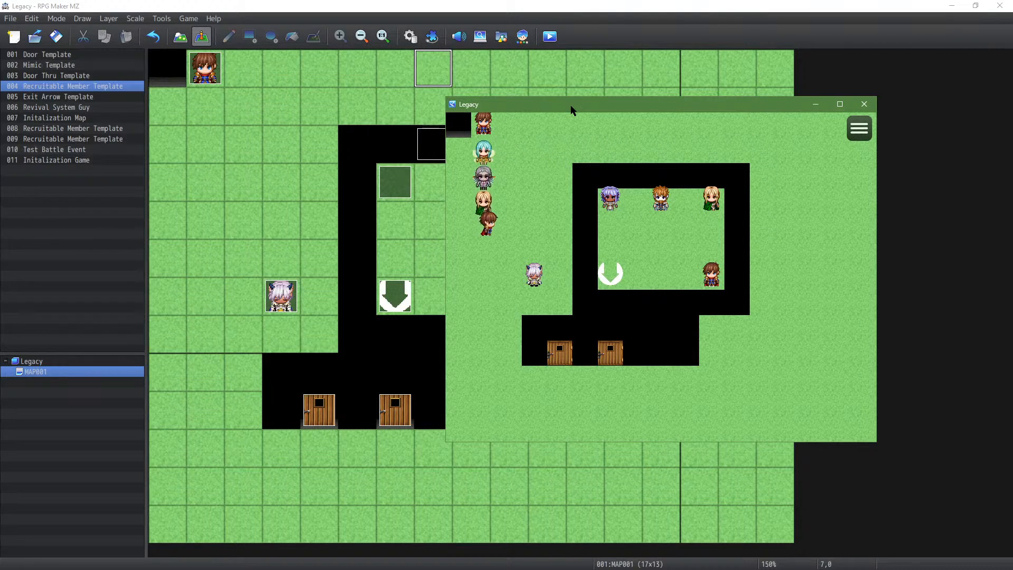
key("Down")
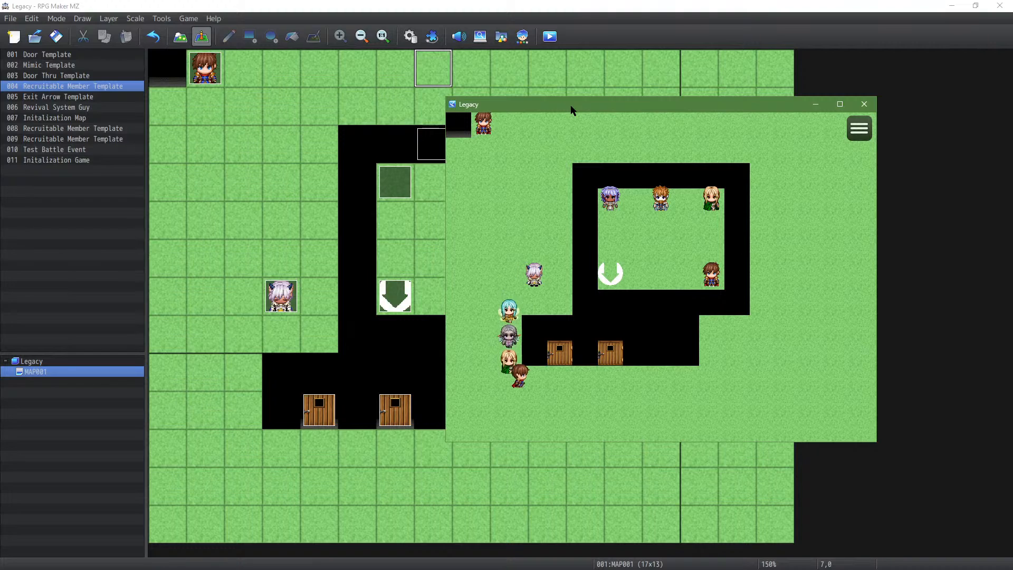
key("Right")
key("Right")
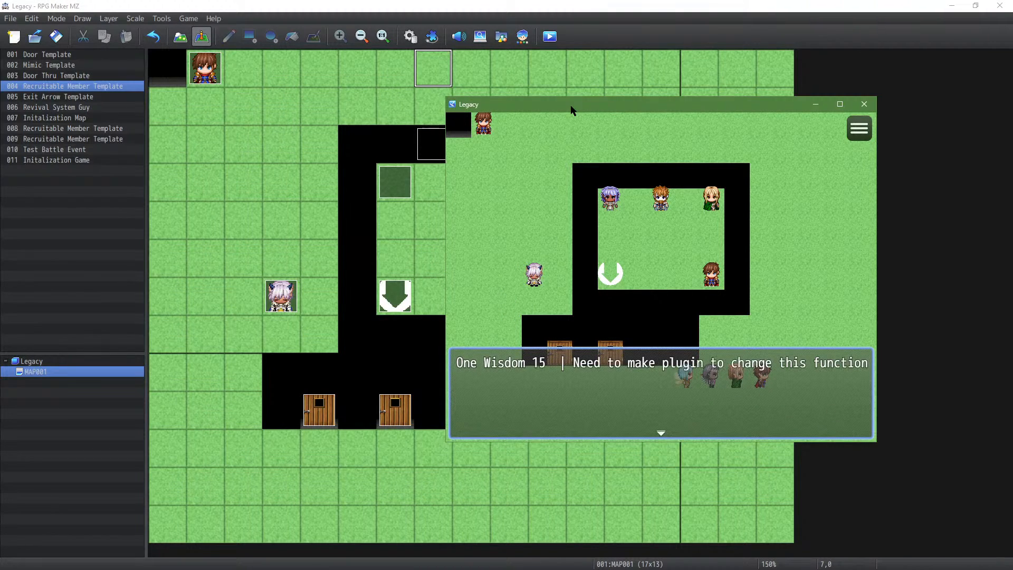
Step: Dismiss the level-up message and walk the party a full counterclockwise lap around the room, clearing the next message, to the grass southeast of the doors
key("Return")
key("Up")
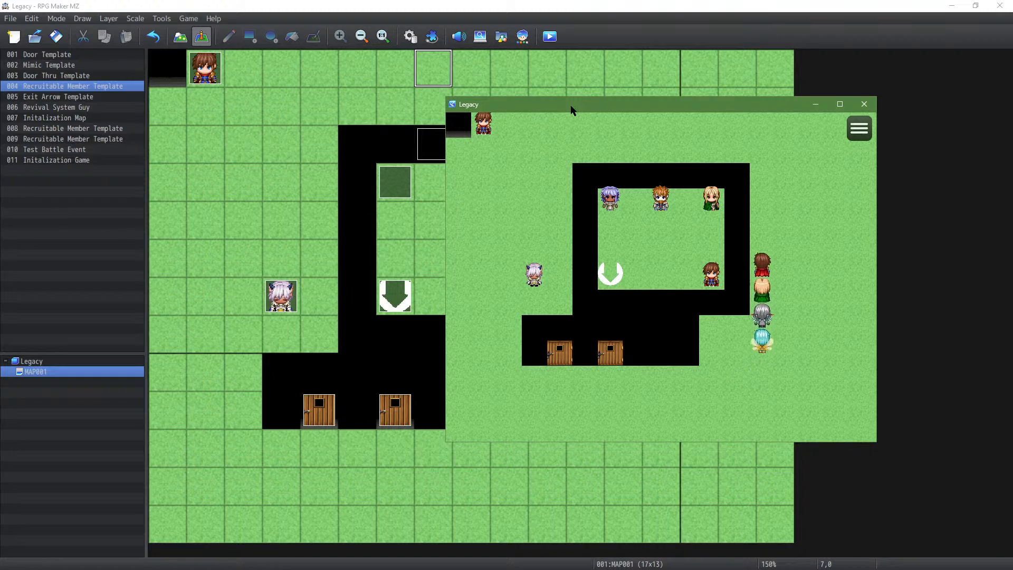
key("Up")
key("Left")
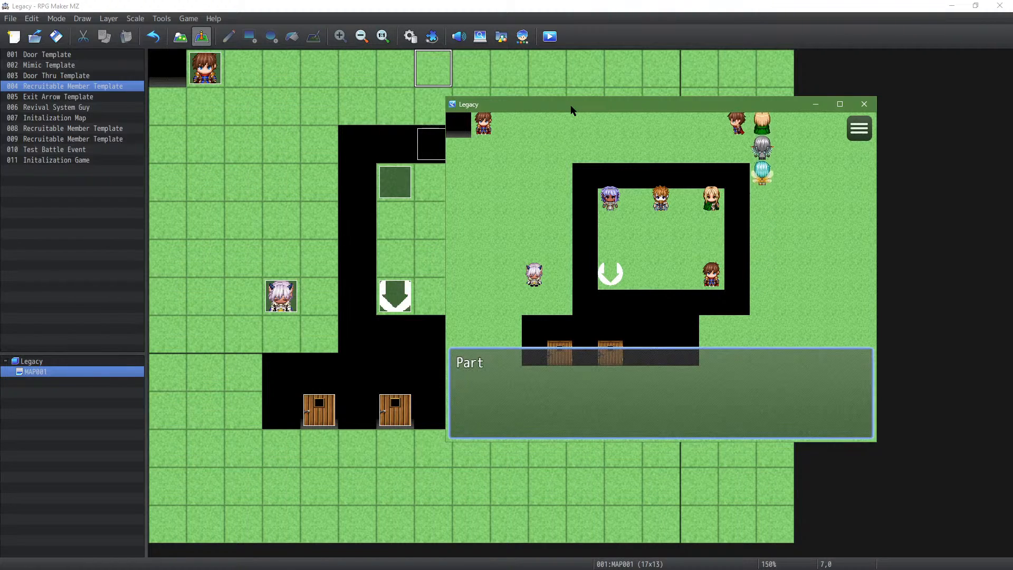
key("Return")
key("Left")
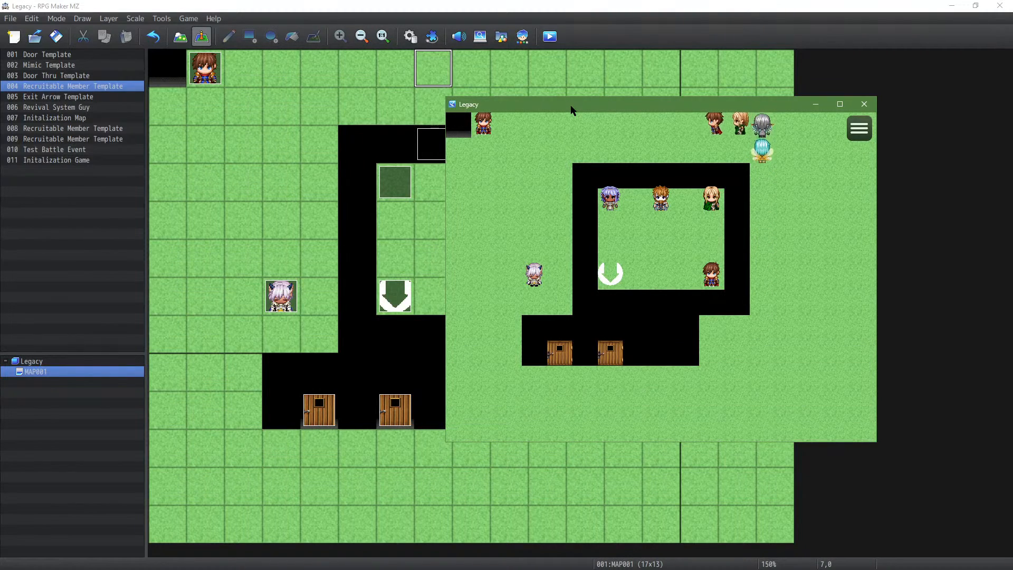
key("Down")
key("Left")
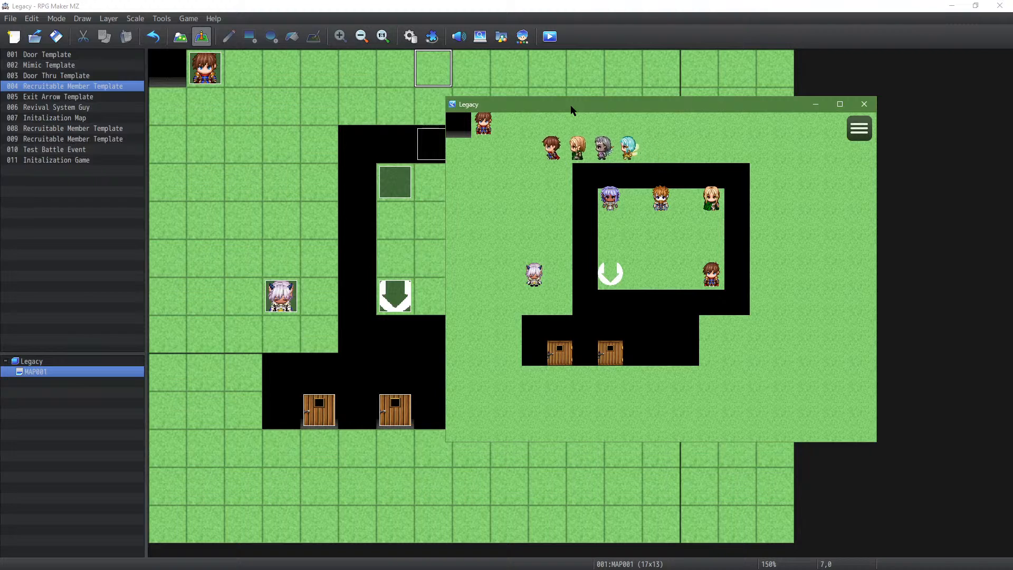
key("Down")
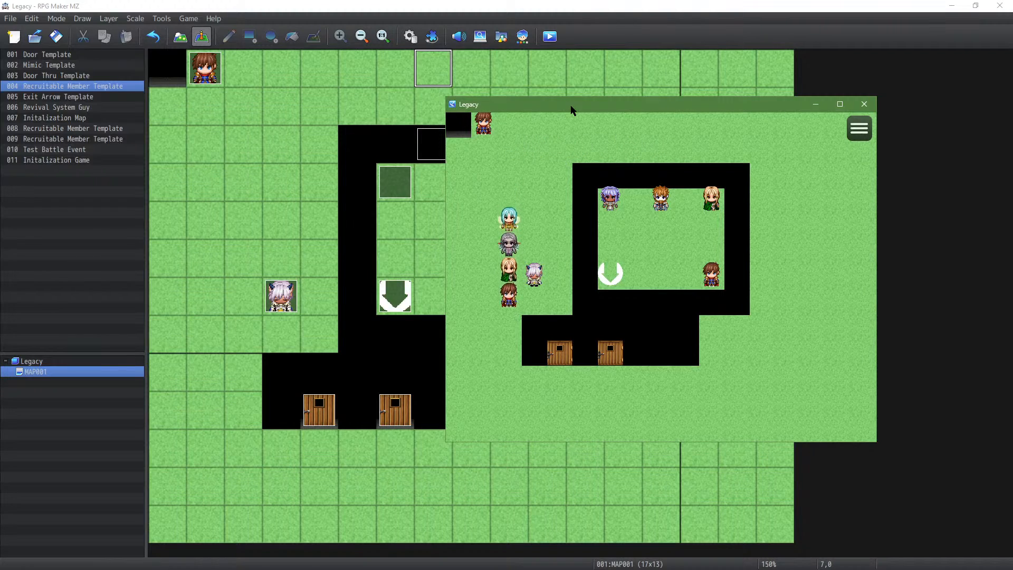
key("Right")
key("Right")
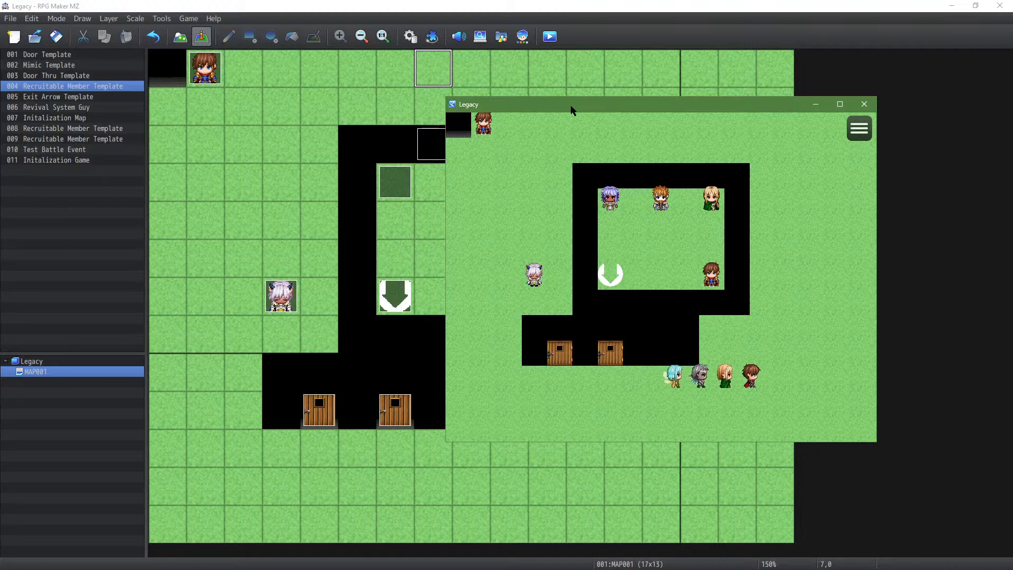
Step: Walk the party another counterclockwise lap down the map's west side to the grass well east of the doors
key("Up")
key("Up")
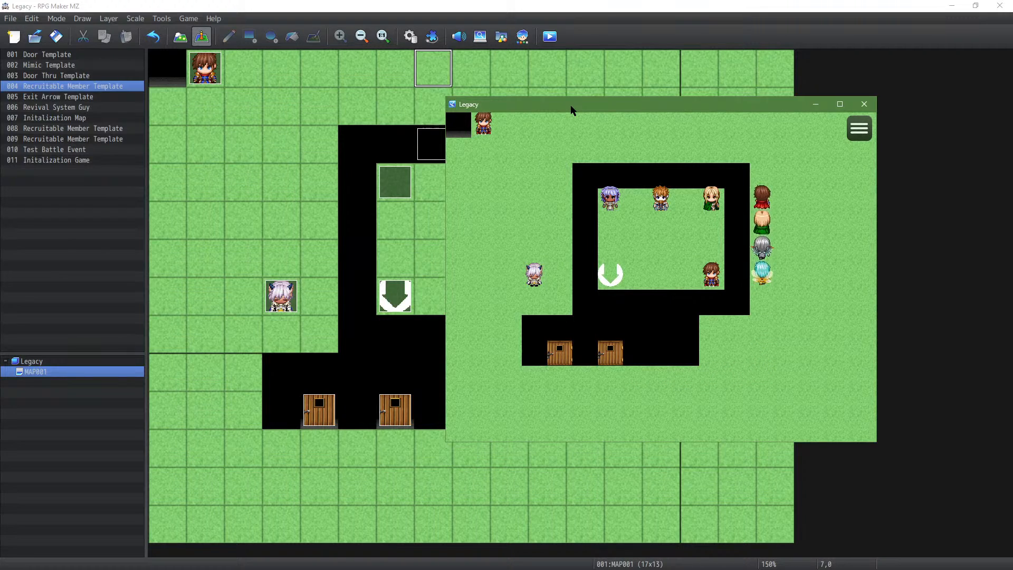
key("Left")
key("Left")
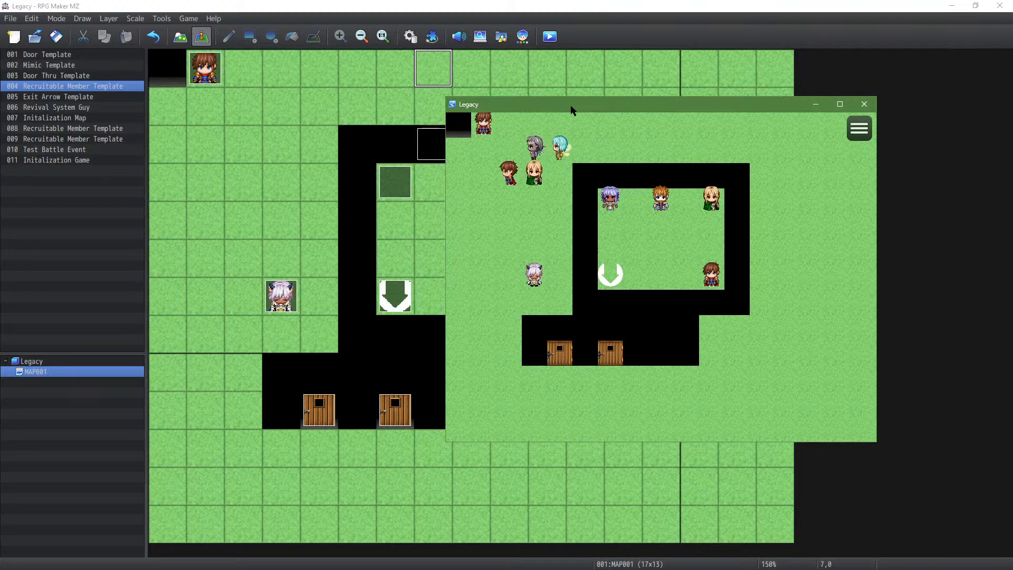
key("Down")
key("Down")
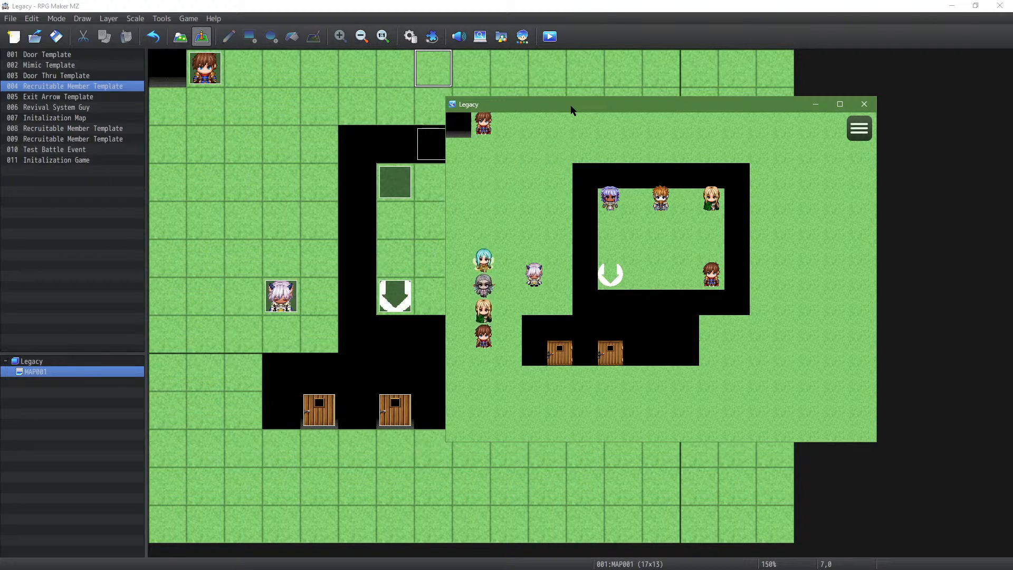
key("Right")
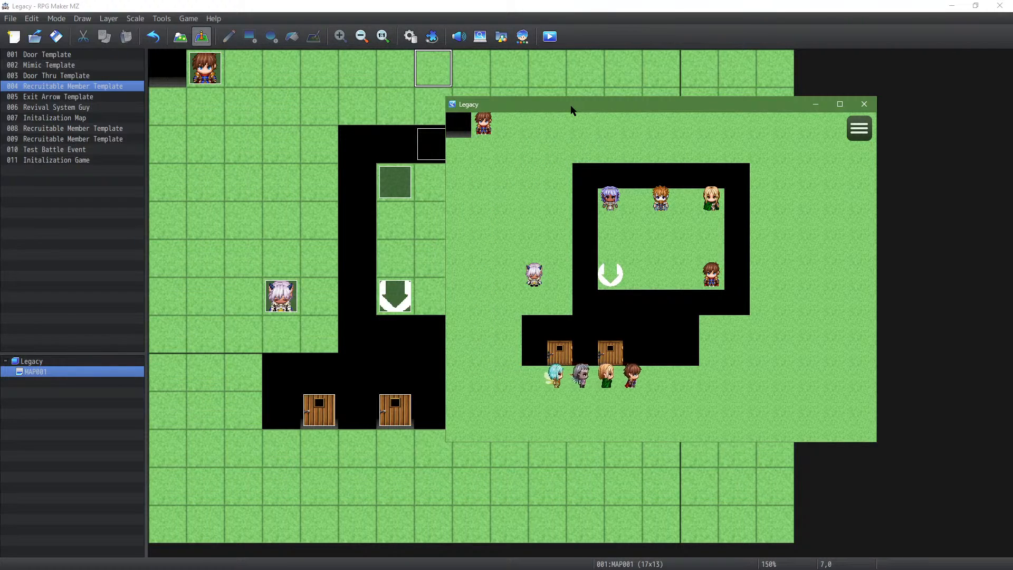
key("Right")
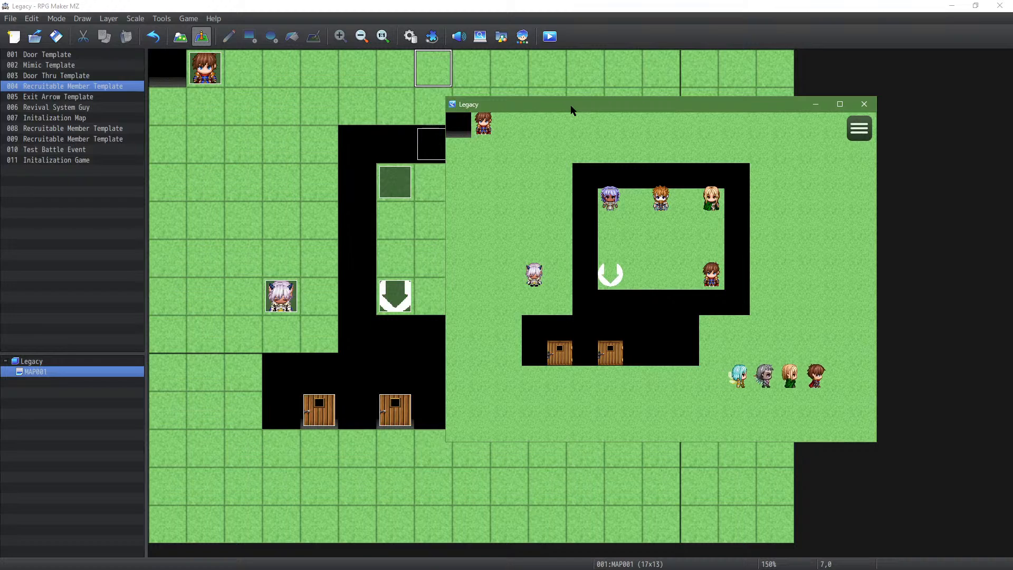
Step: Lead the party up the map's east side and west along the room's north wall, dismissing the level-up message on the way
key("Up")
key("Left")
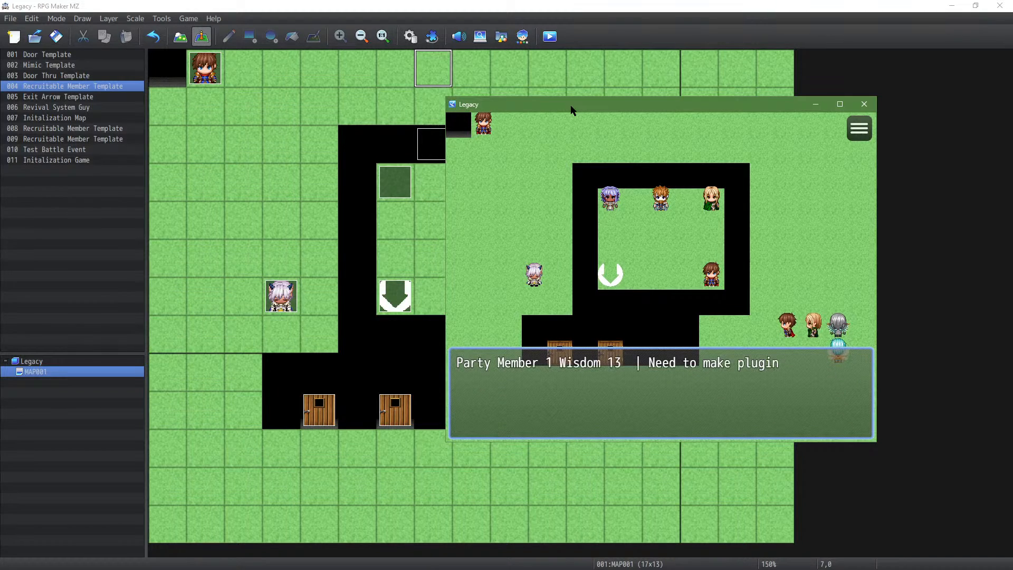
key("Return")
key("Up")
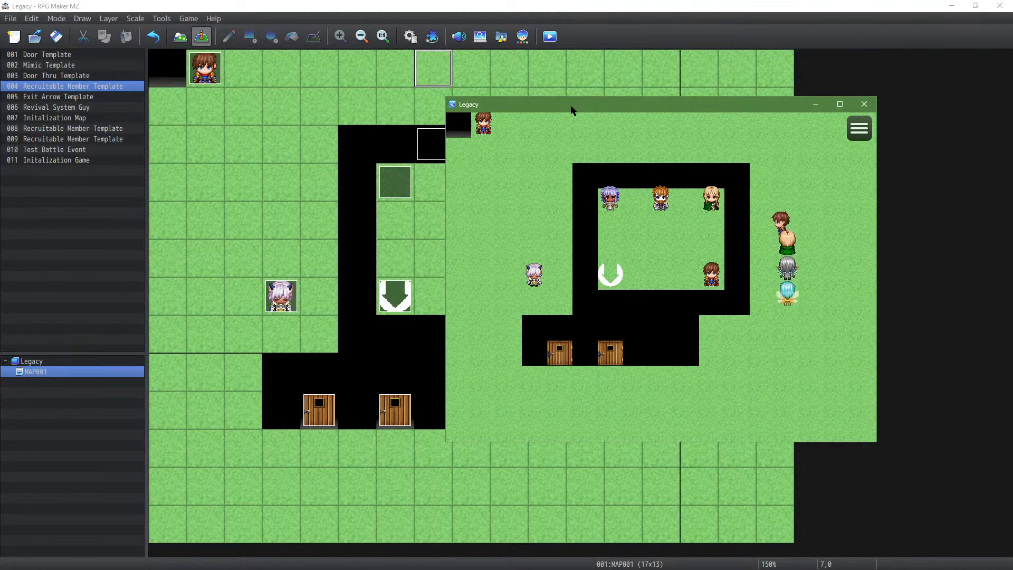
key("Left")
key("Up")
key("Left")
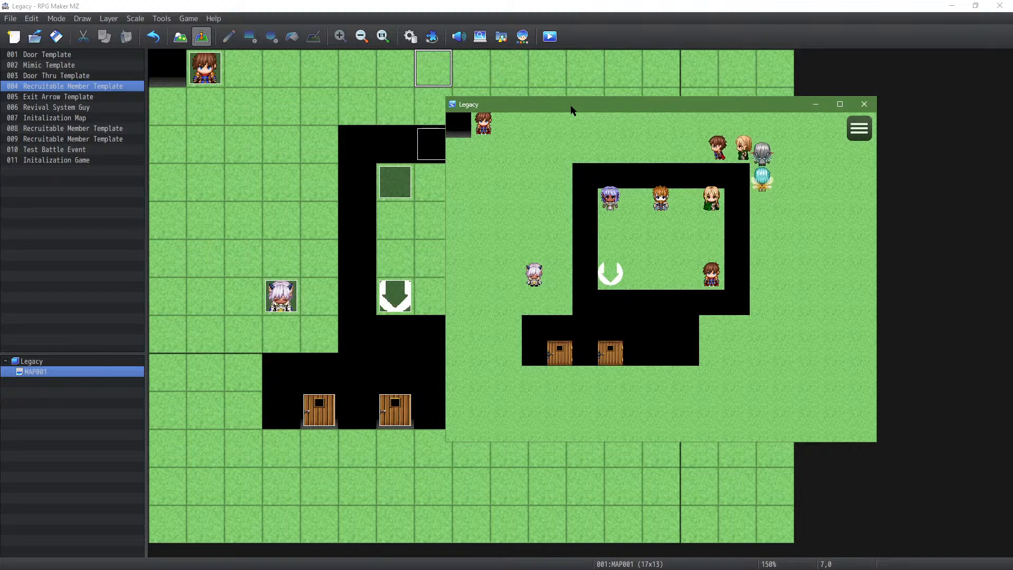
key("Left")
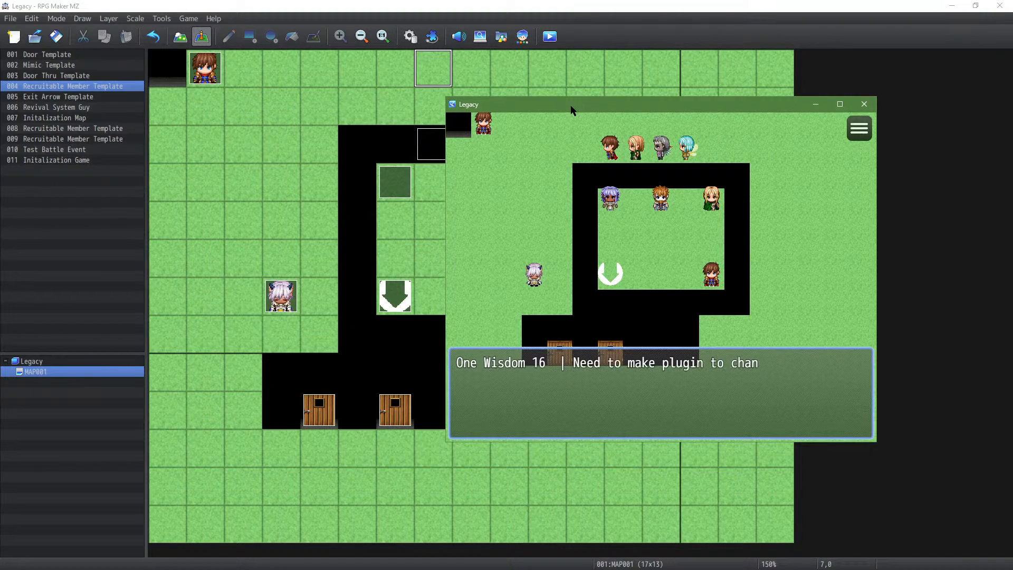
Step: Clear the level-up message, approach the white-haired character from the north and play through the triggered battle until the map returns
key("Return")
key("Left")
key("Down")
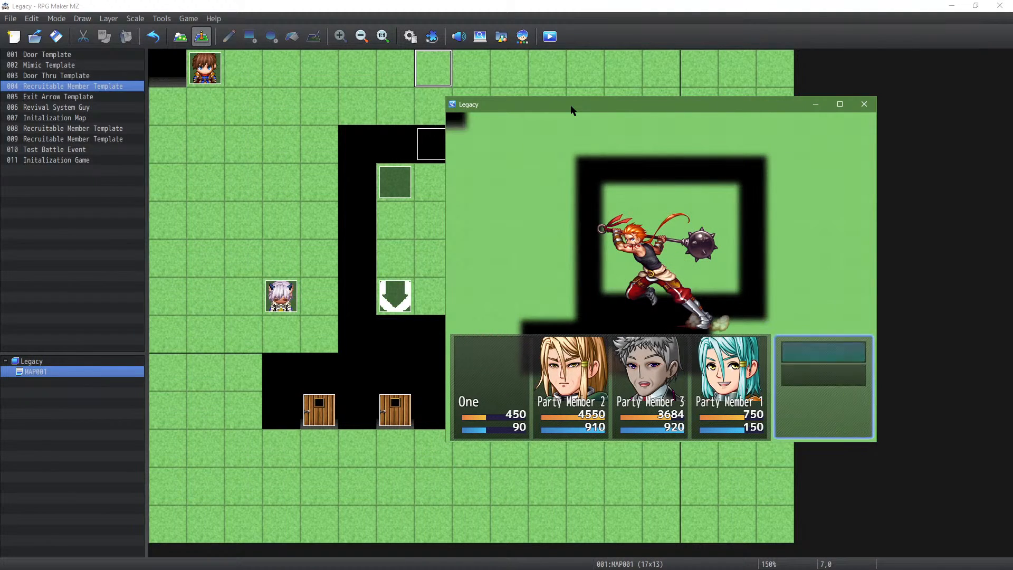
key("Return")
key("Return")
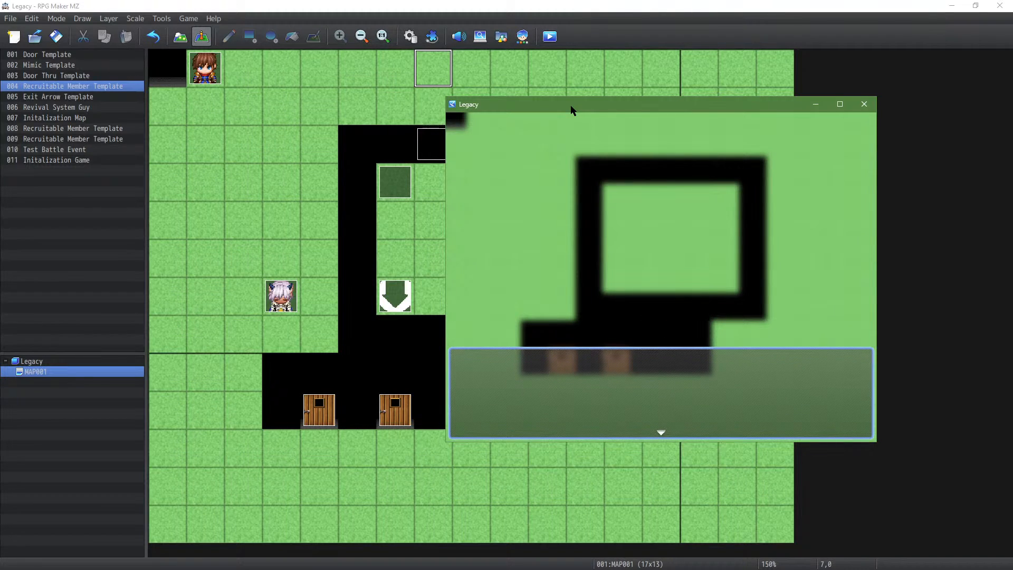
key("Return")
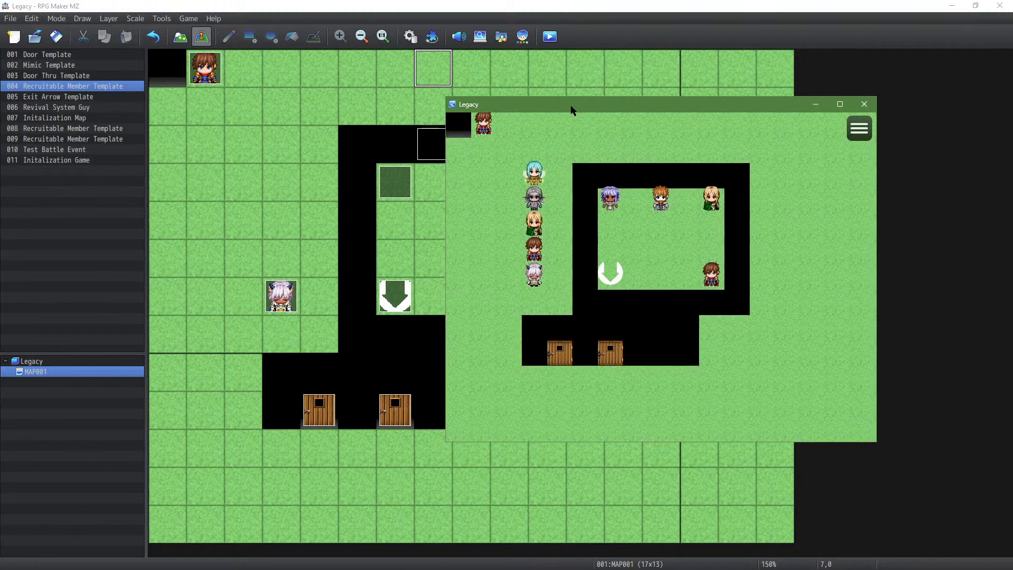
Step: Lead the party up to the brown-haired character in the northwest corner and back down the west side past the white-haired character
key("Down")
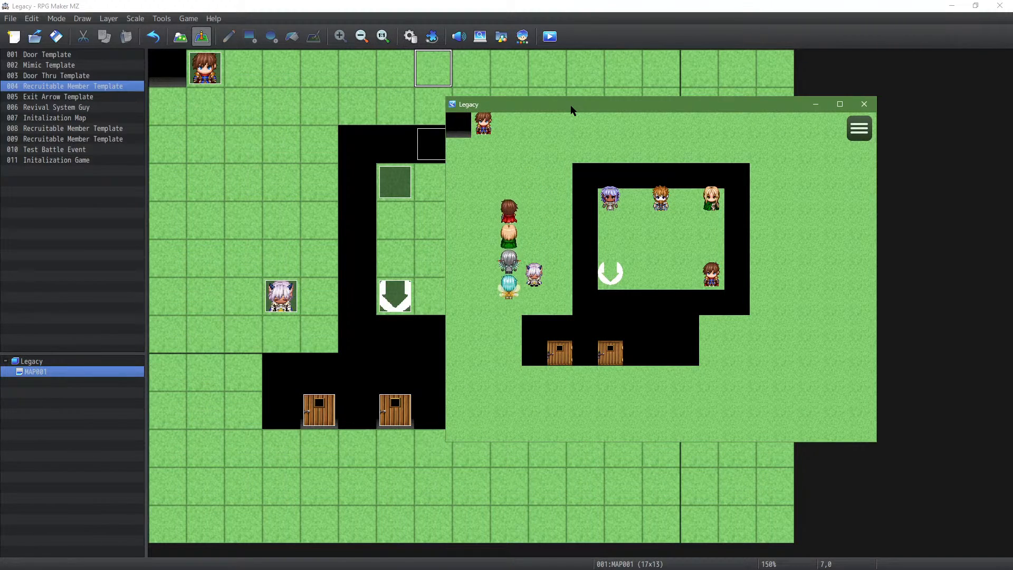
key("Up")
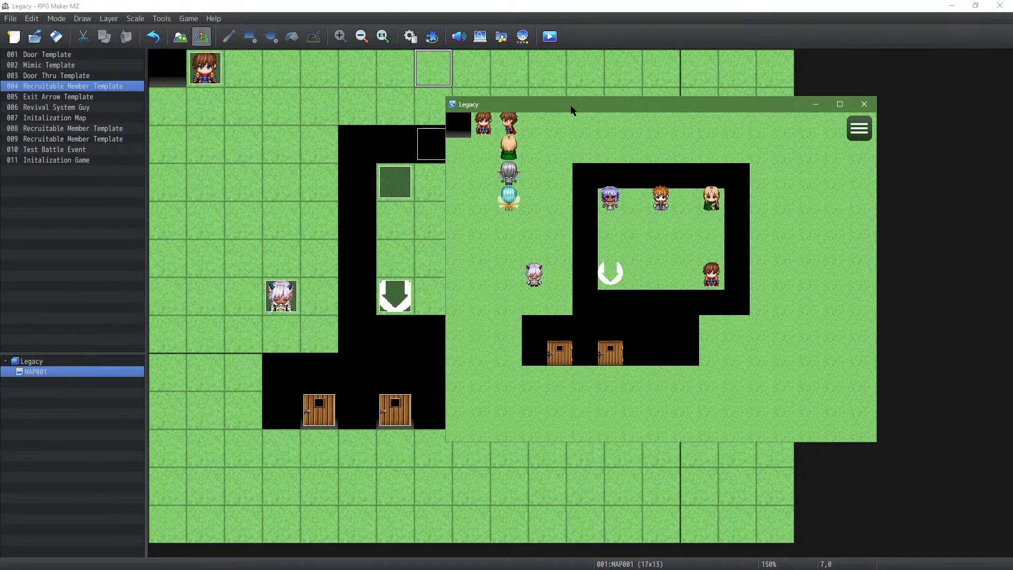
key("Down")
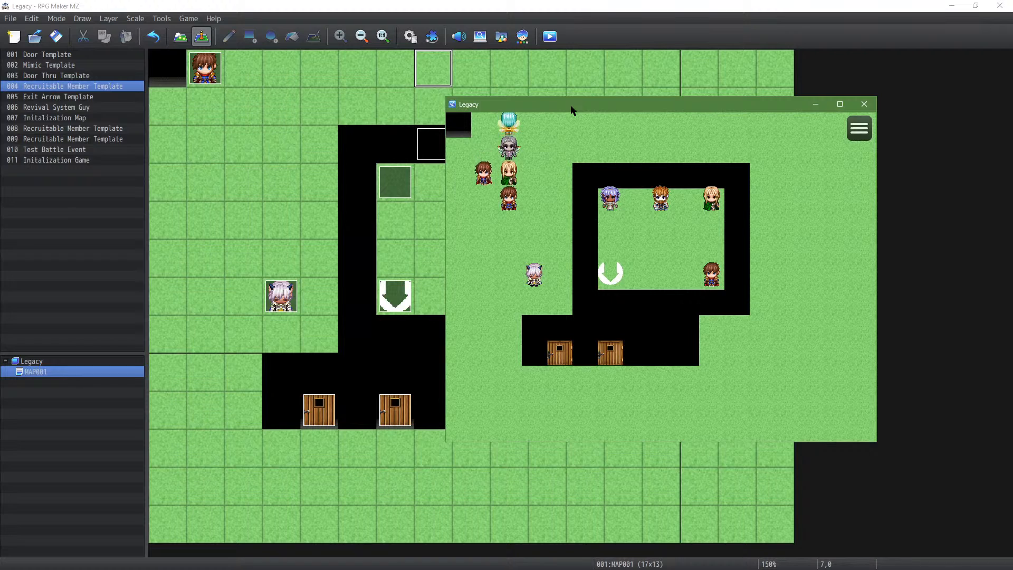
key("Down")
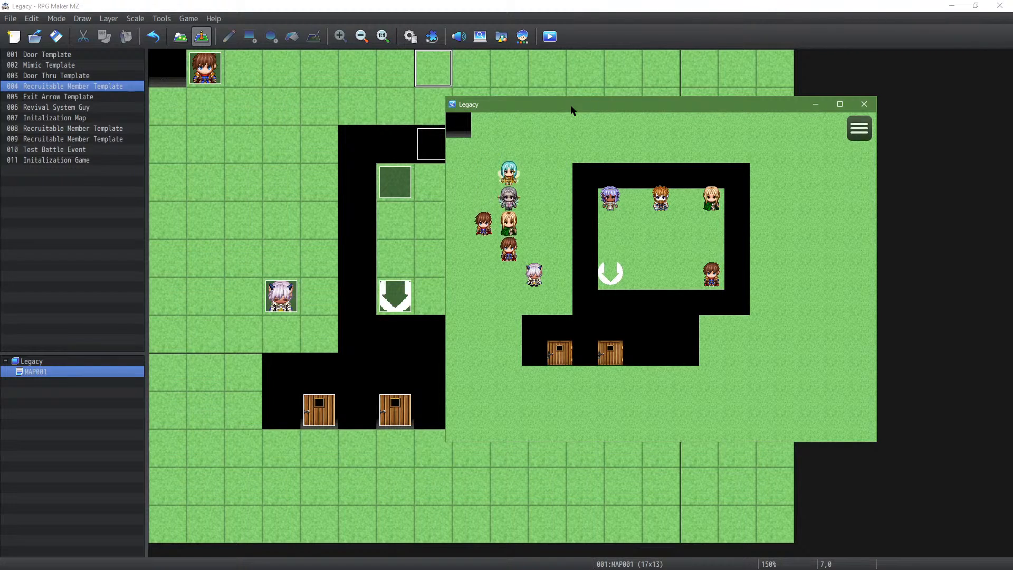
key("Down")
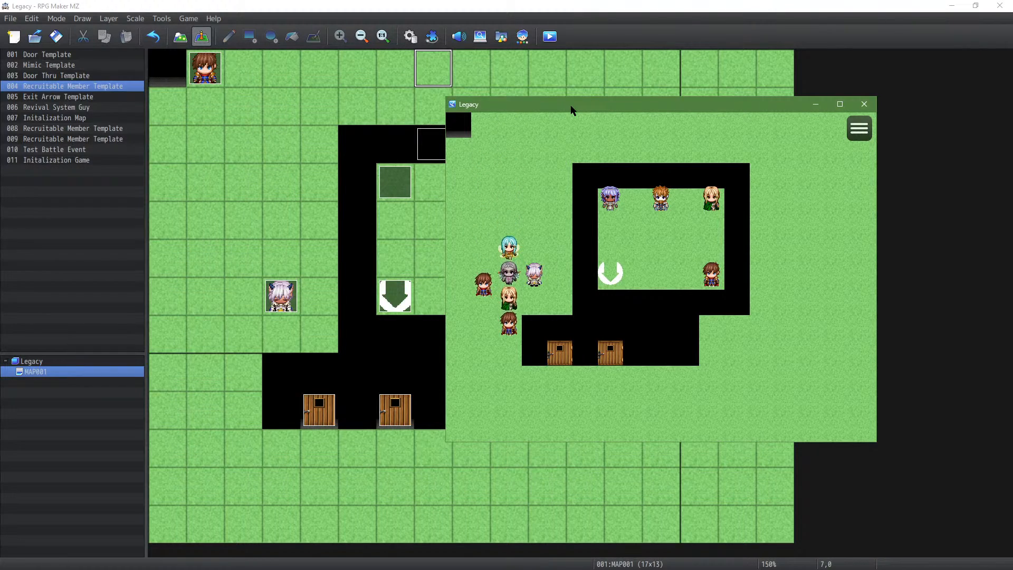
Step: Take the party to the west door below the room, and use the east door to enter the walled room
key("Down")
key("Right")
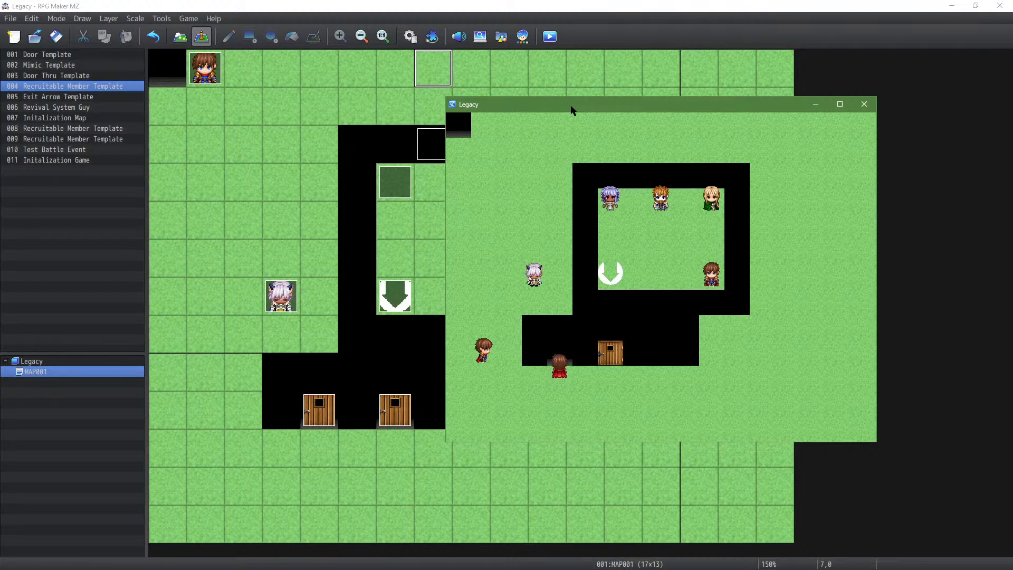
key("Return")
key("Right")
key("Up")
key("Left")
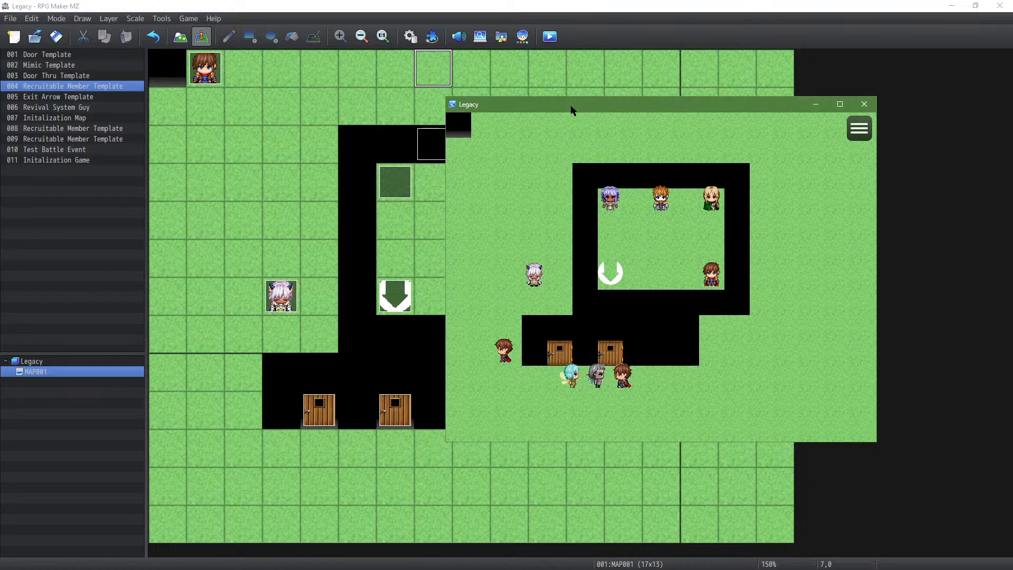
key("Up")
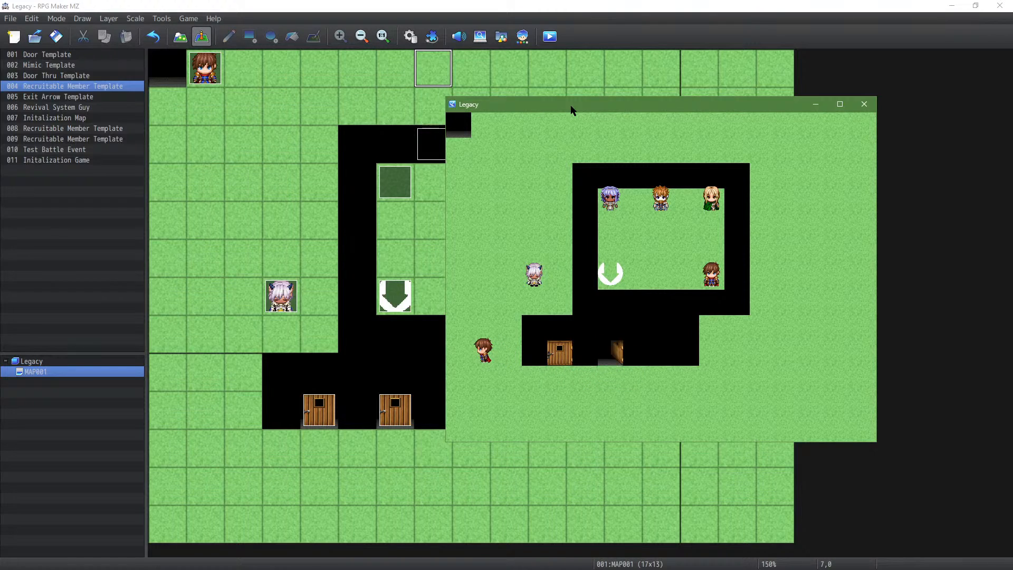
key("Return")
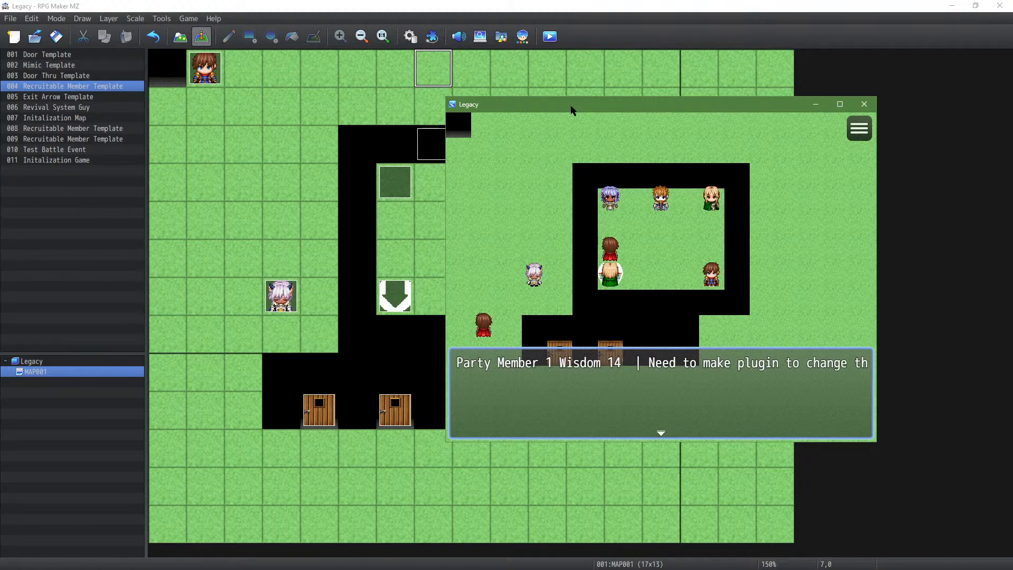
Step: Dismiss the level-up message, move the party around inside the room and leave through the white exit arrow
key("Return")
key("Left")
key("Left")
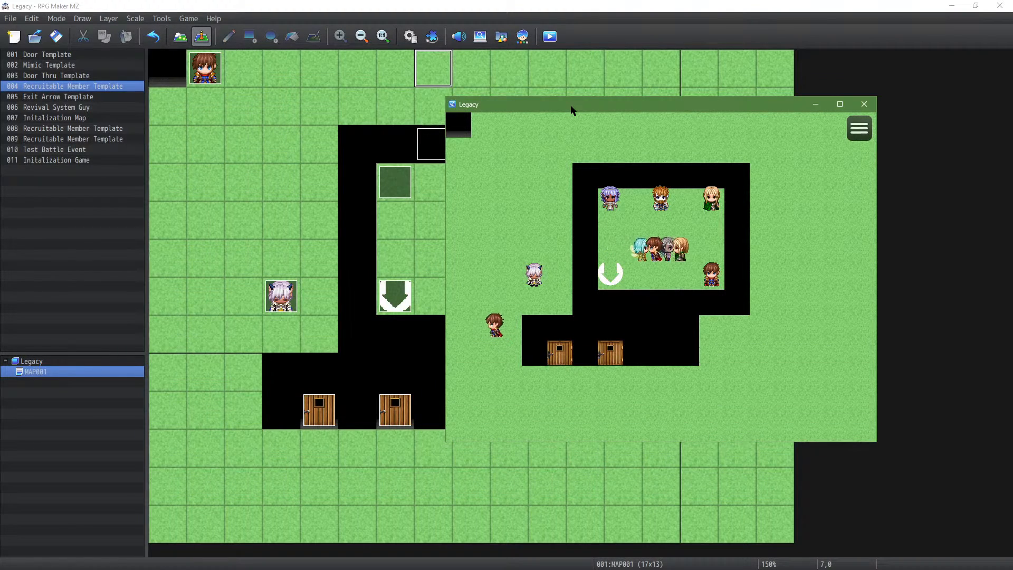
key("Down")
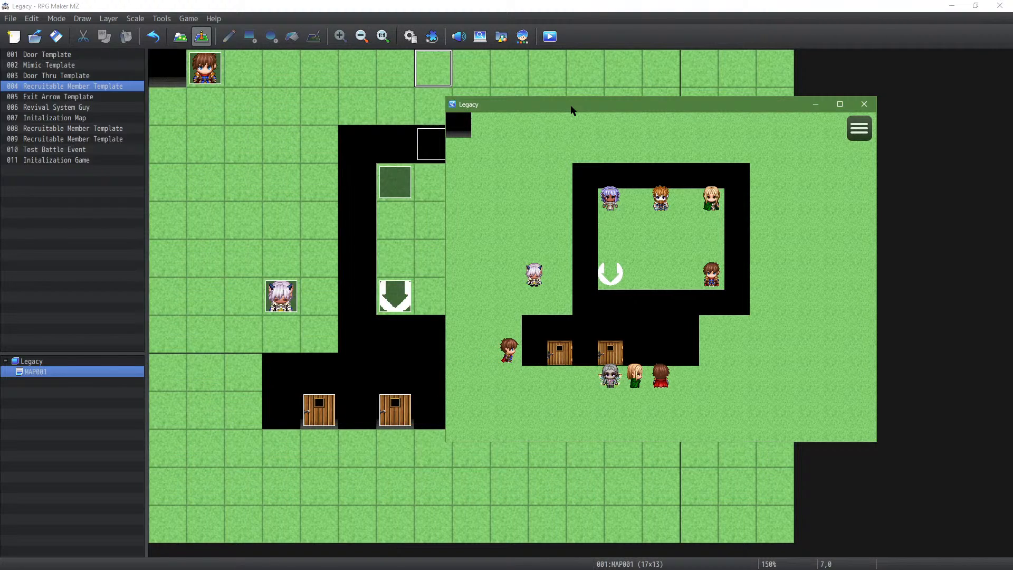
Step: Walk the party through the black wall area east of the doors and back to the grass in front of the east door
key("Up")
key("Right")
key("Down")
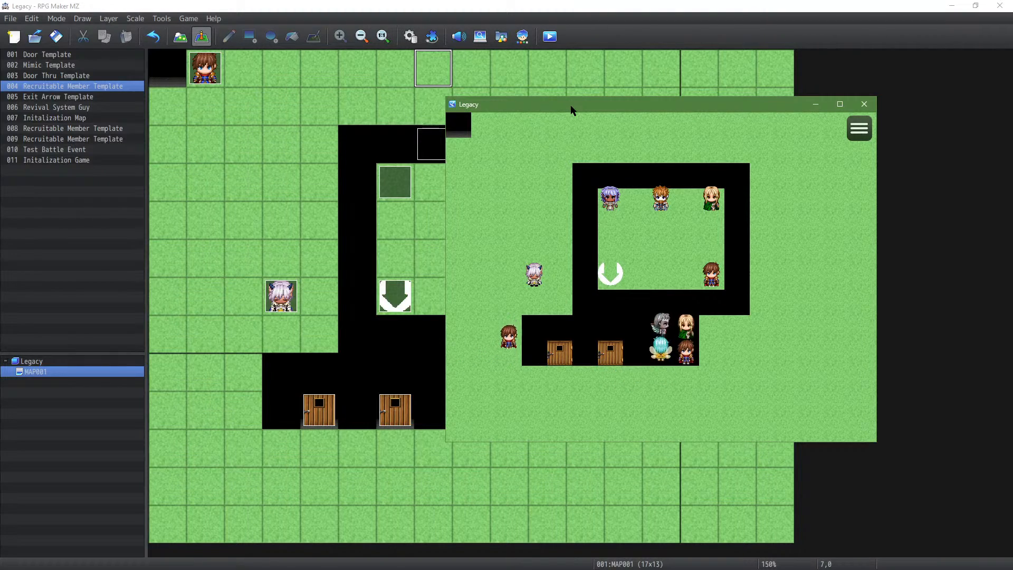
key("Left")
key("Up")
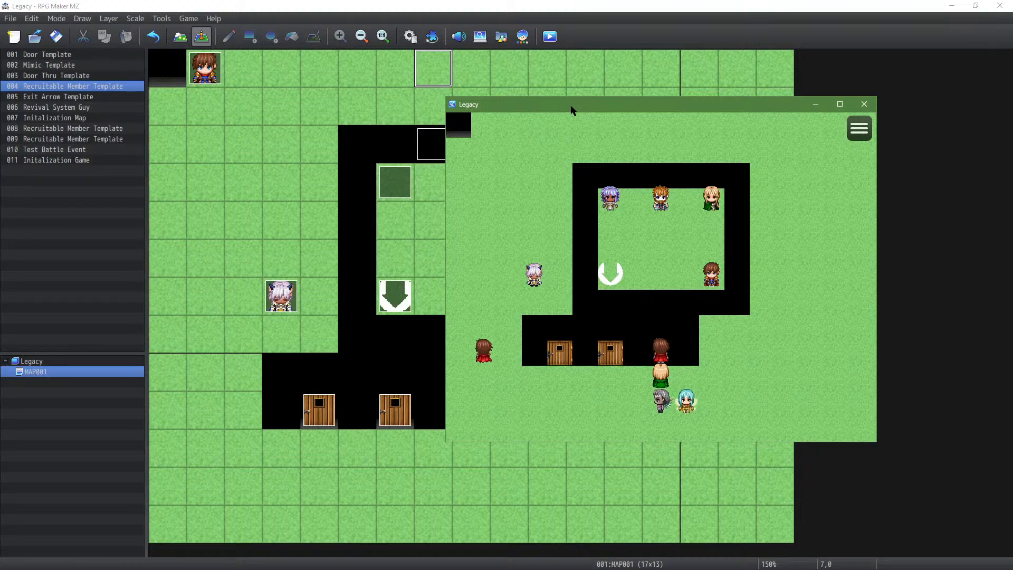
key("Left")
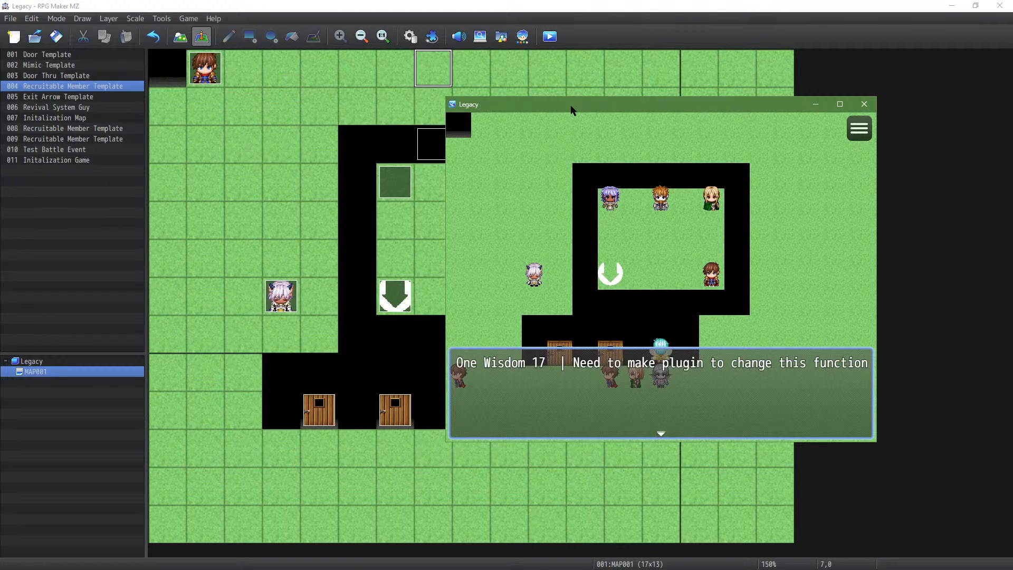
Step: Dismiss the level-up message, re-enter the room through the east door and walk to the brown-haired character in its southeast corner
key("Return")
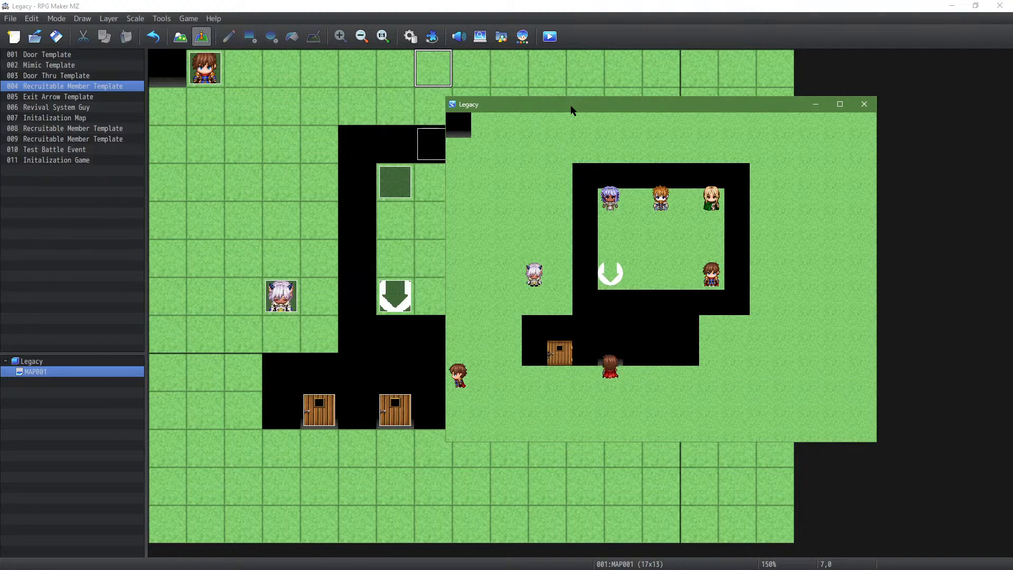
key("Return")
key("Return")
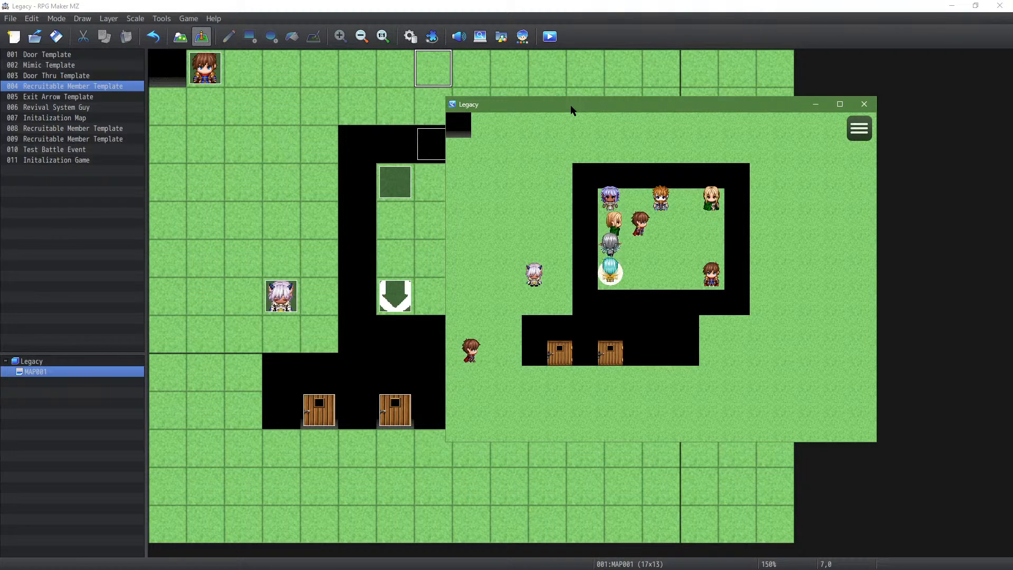
key("Down")
key("Left")
key("Down")
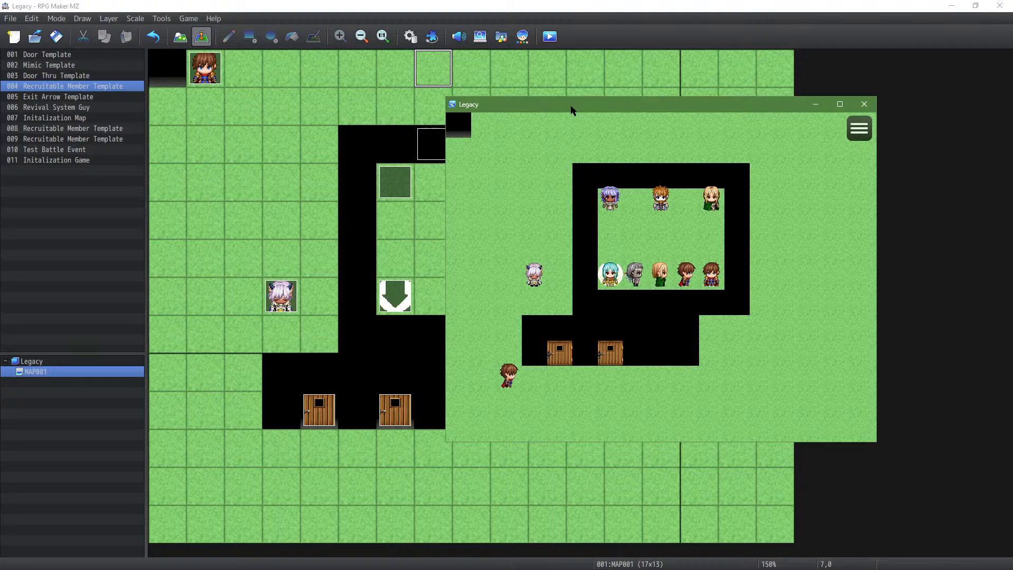
Step: Dismiss the level-up message in the running game and open the Actors list in the database
key("Return")
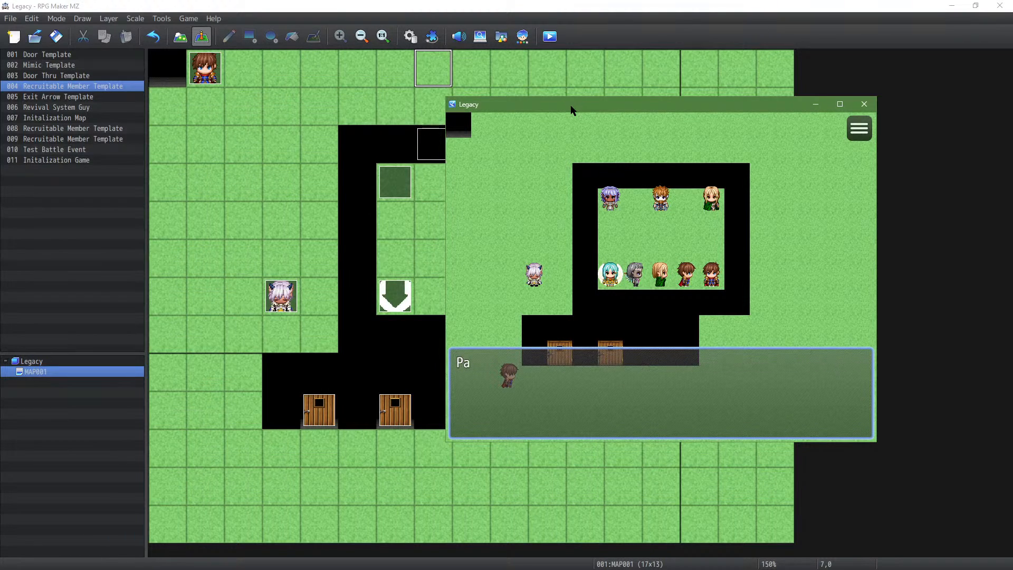
key("Return")
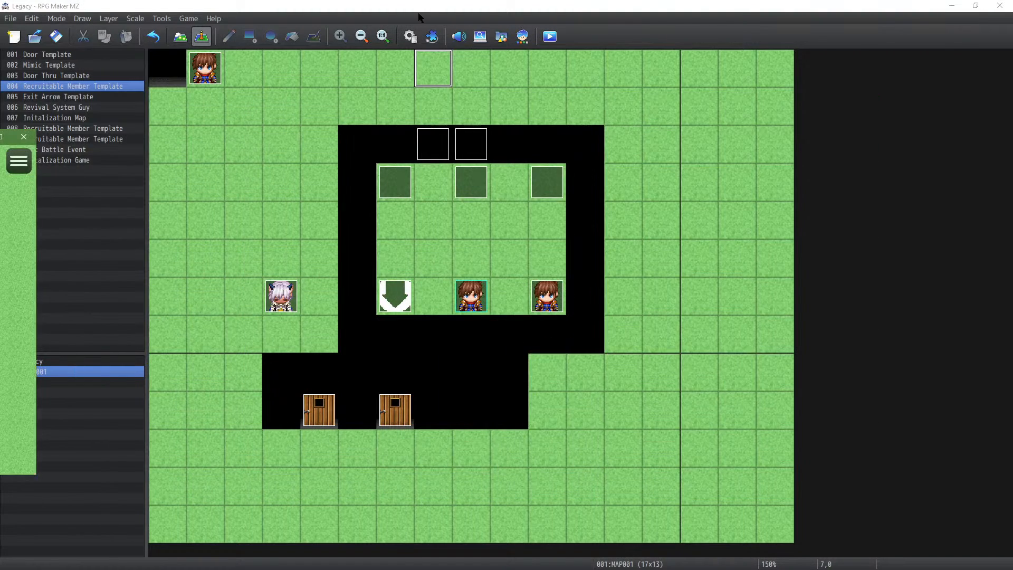
left_click(411, 35)
left_click(235, 117)
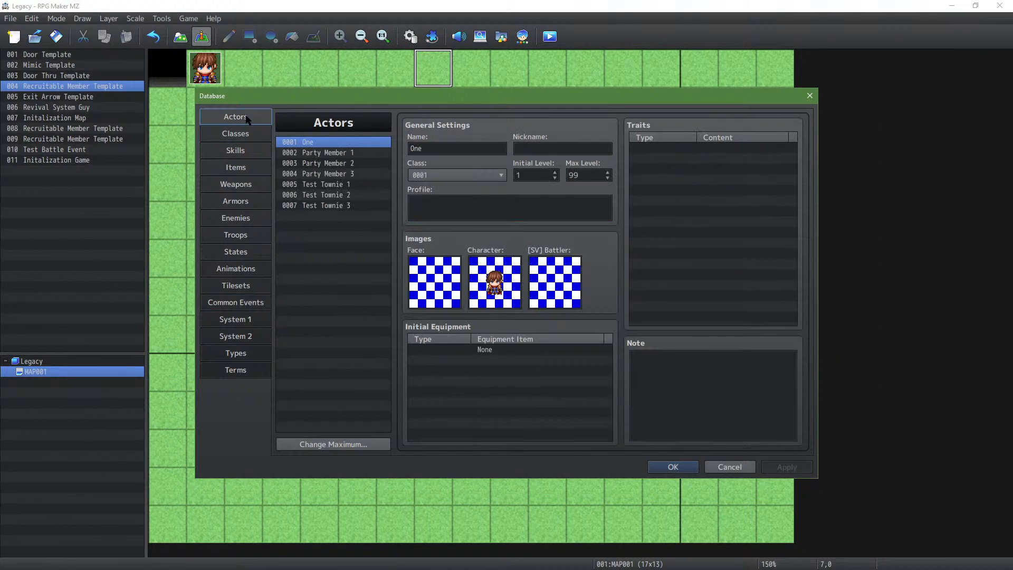
Step: Bring the Legacy game window back fully on screen and view actors Party Member 1, 2 and 3 in the database
key("alt+Tab")
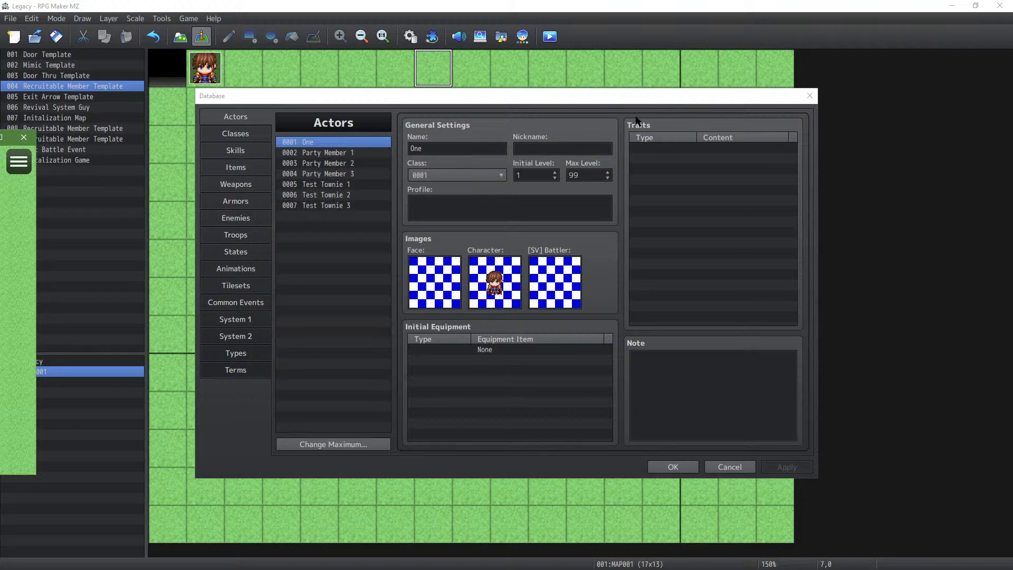
left_click_drag(0, 137, 671, 93)
left_click(335, 153)
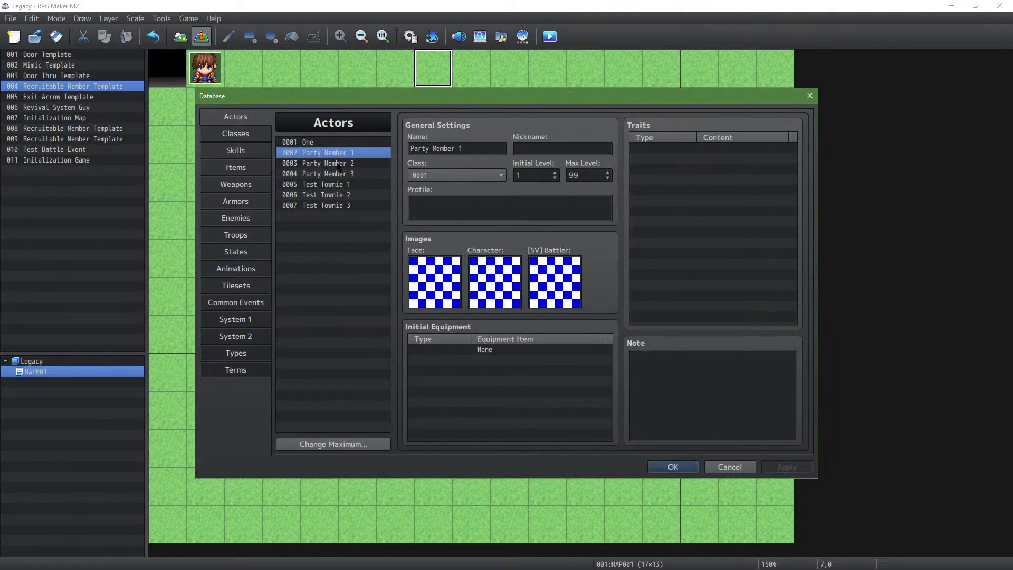
left_click(336, 163)
left_click(336, 174)
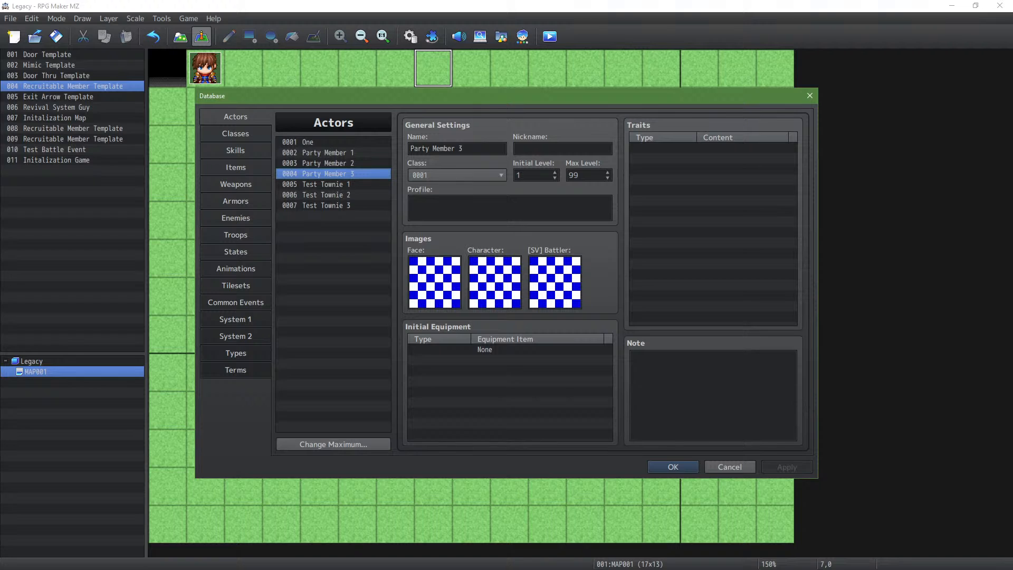
Step: Return to the Legacy game, dismiss the wisdom message and leave the walled room through the white exit arrow
key("alt+Tab")
left_click(621, 273)
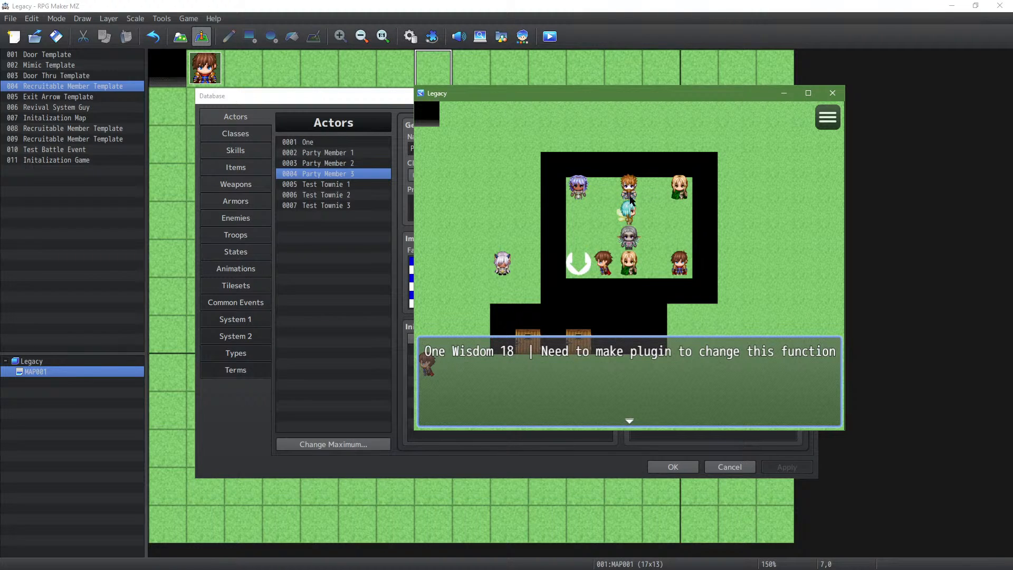
left_click(585, 266)
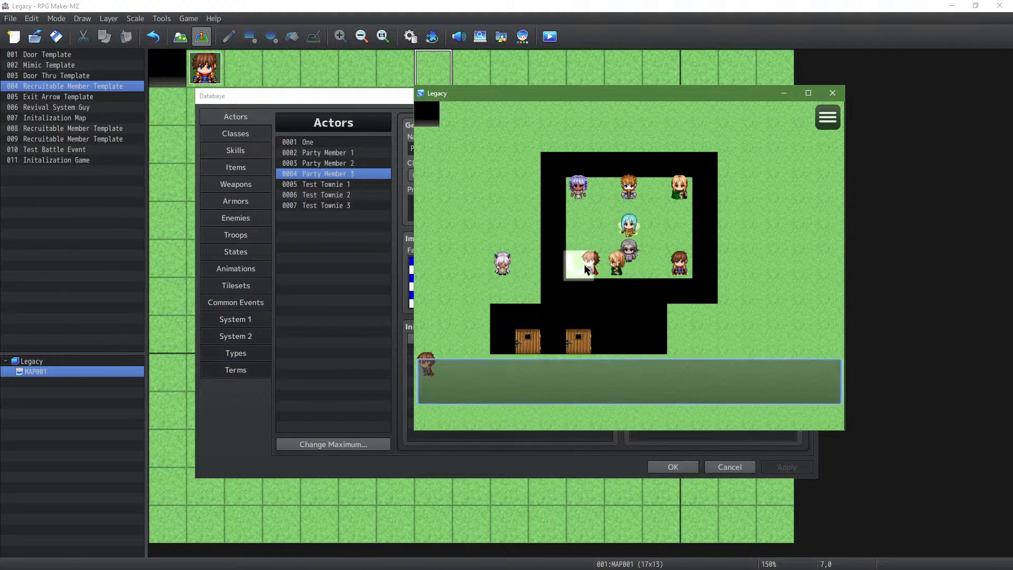
key("Return")
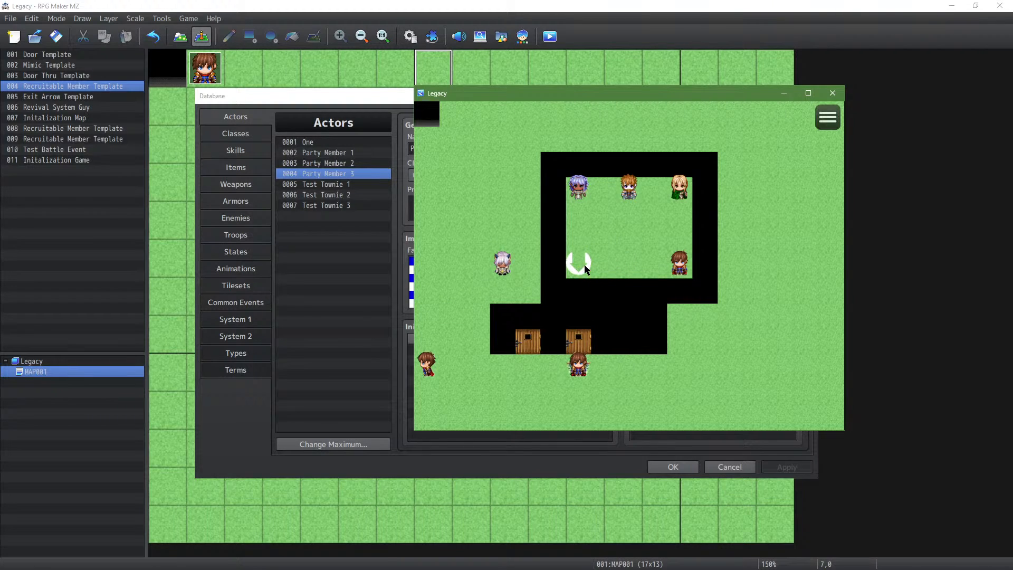
Step: Walk the party counterclockwise around the walled room, from the east door to the grass west of the doors
key("Right")
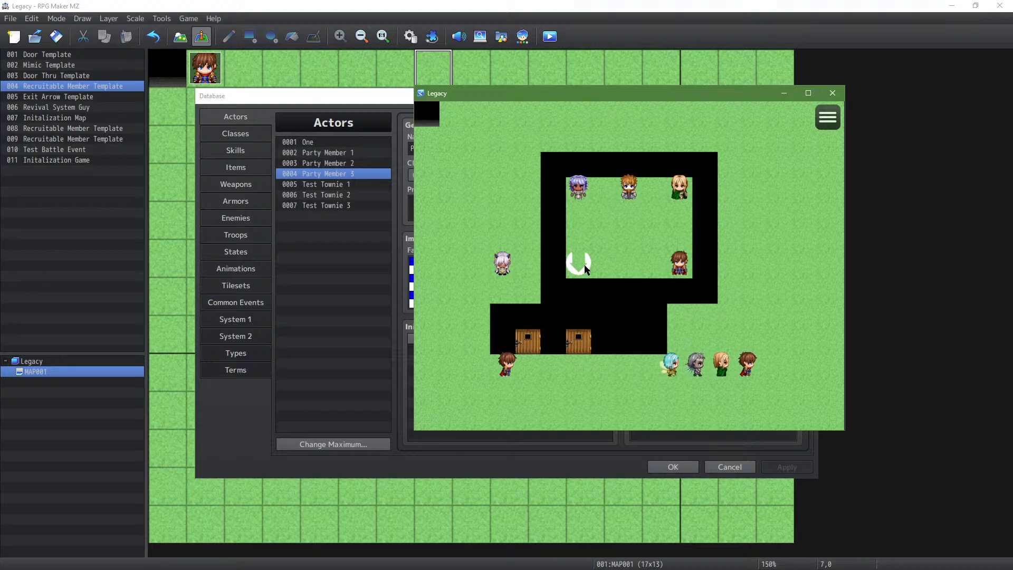
key("Up")
key("Up")
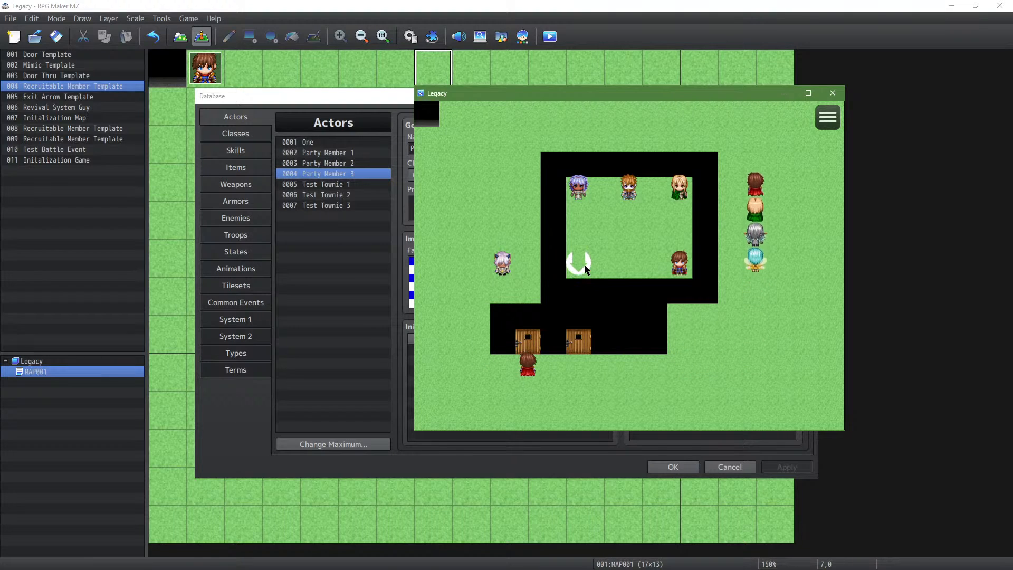
key("Left")
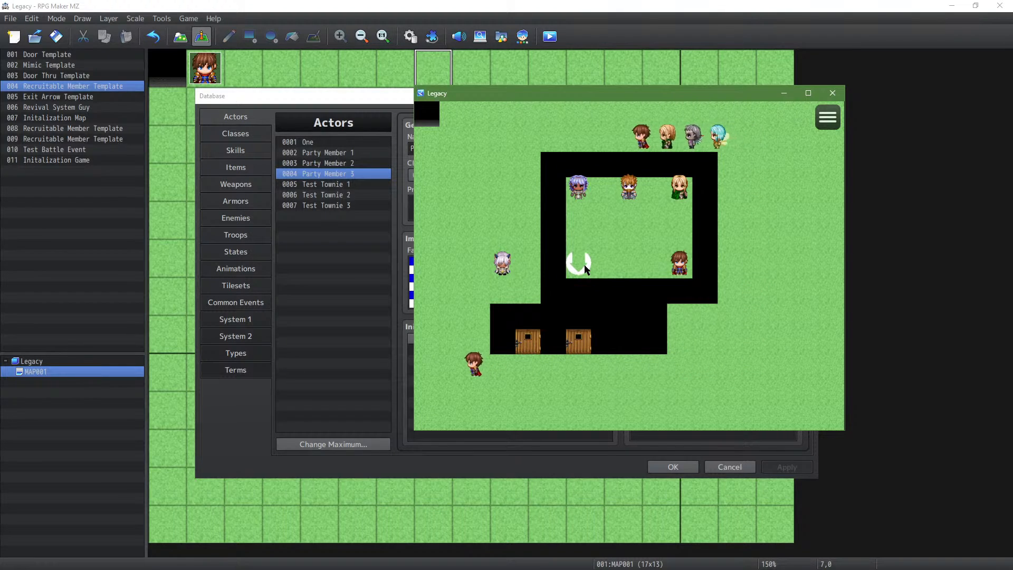
key("Down")
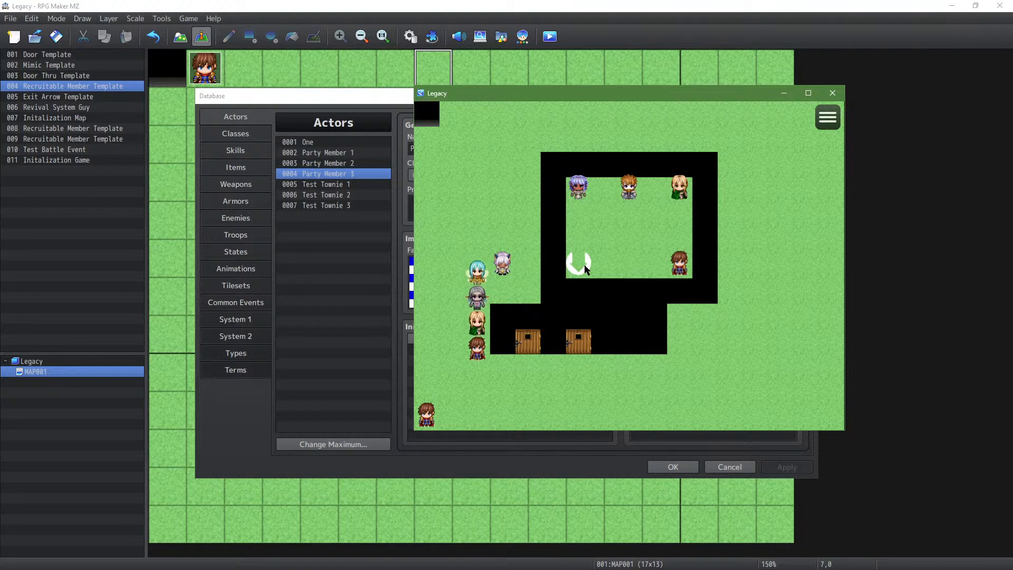
Step: Walk the party east below the doors, up the room's east side and west along its north side
key("Right")
key("Right")
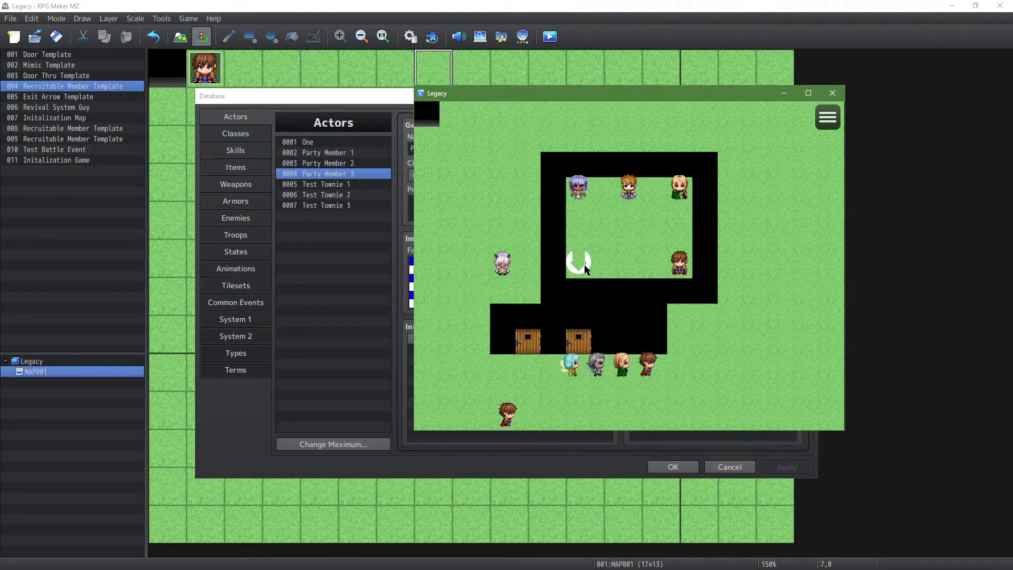
key("Up")
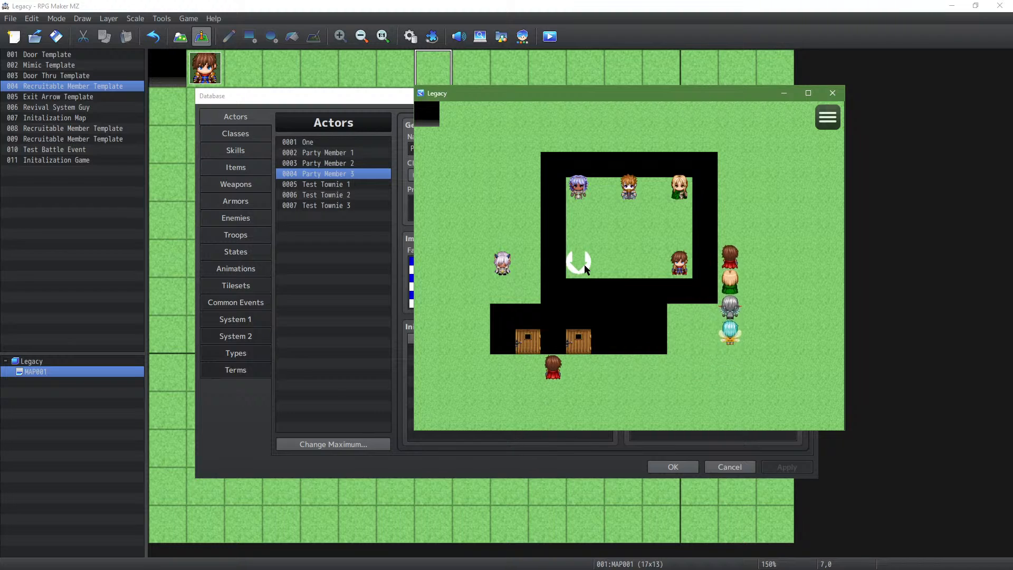
key("Left")
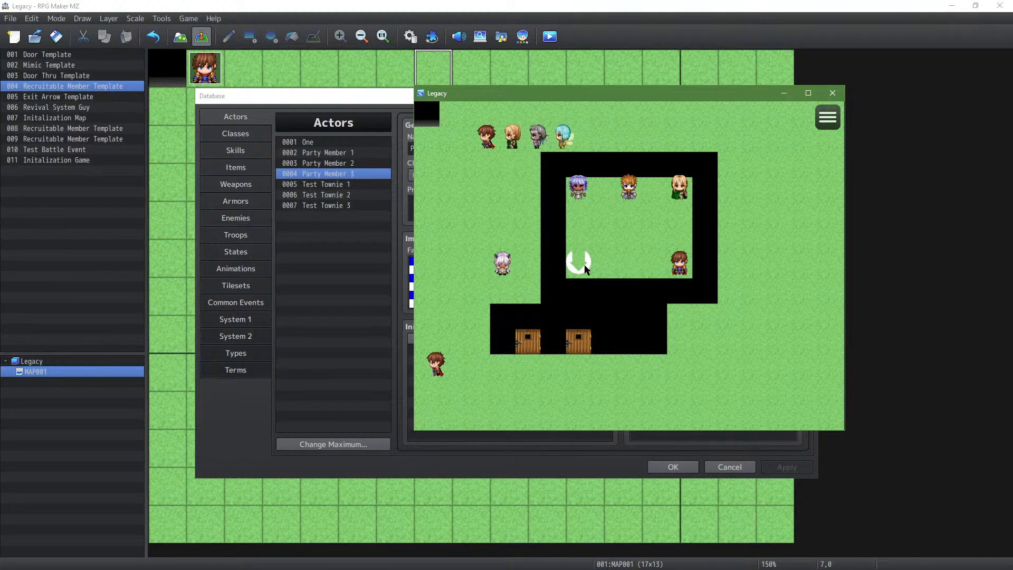
Step: Walk the party down past the white-haired character, east across the lower grass and back to the wall just east of the doors
key("Down")
key("Right")
key("Down")
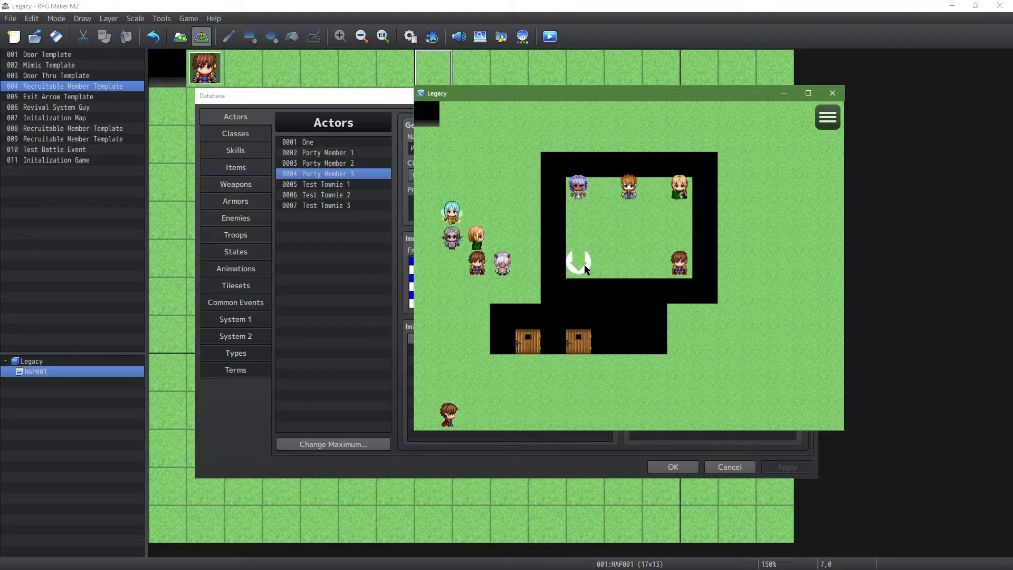
key("Right")
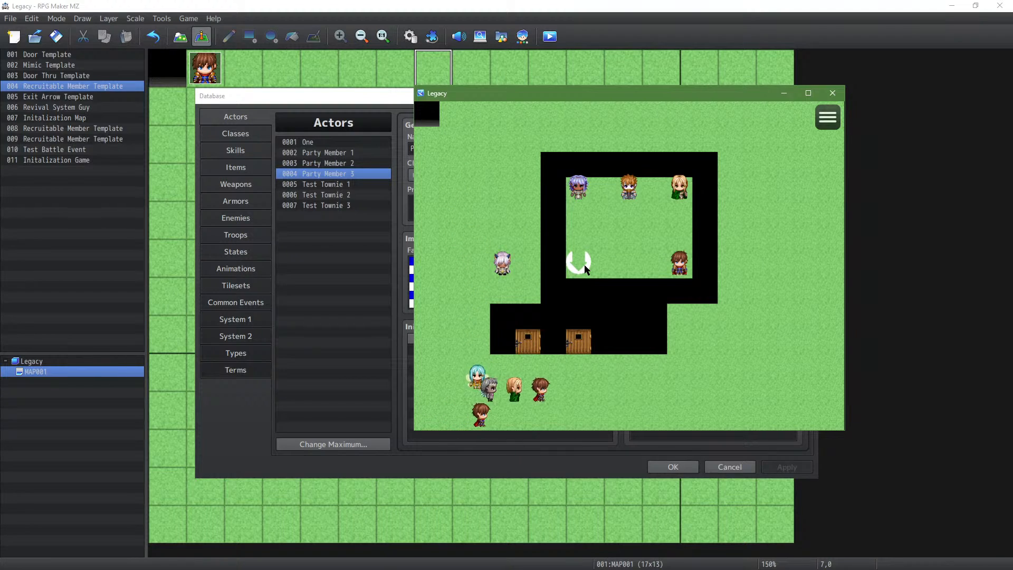
key("Up")
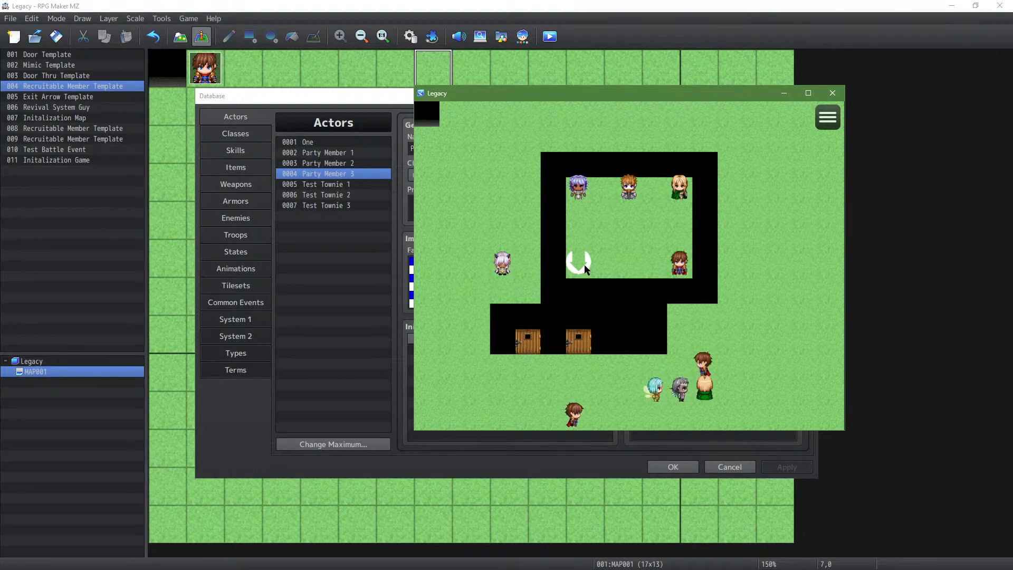
key("Left")
key("Left")
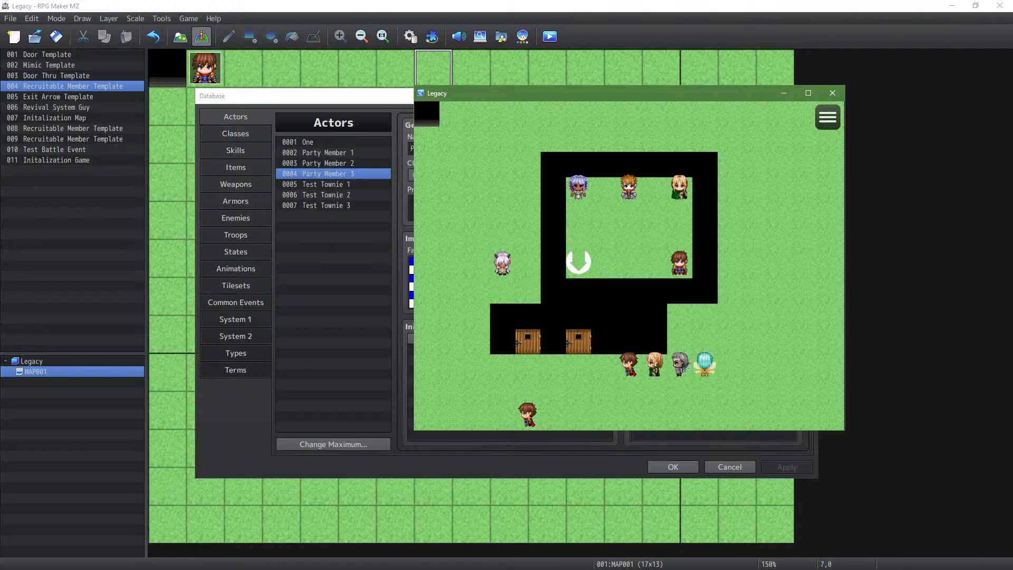
Step: Dismiss the party's wisdom message and open the in-game menu to check each member's WIS value
key("Return")
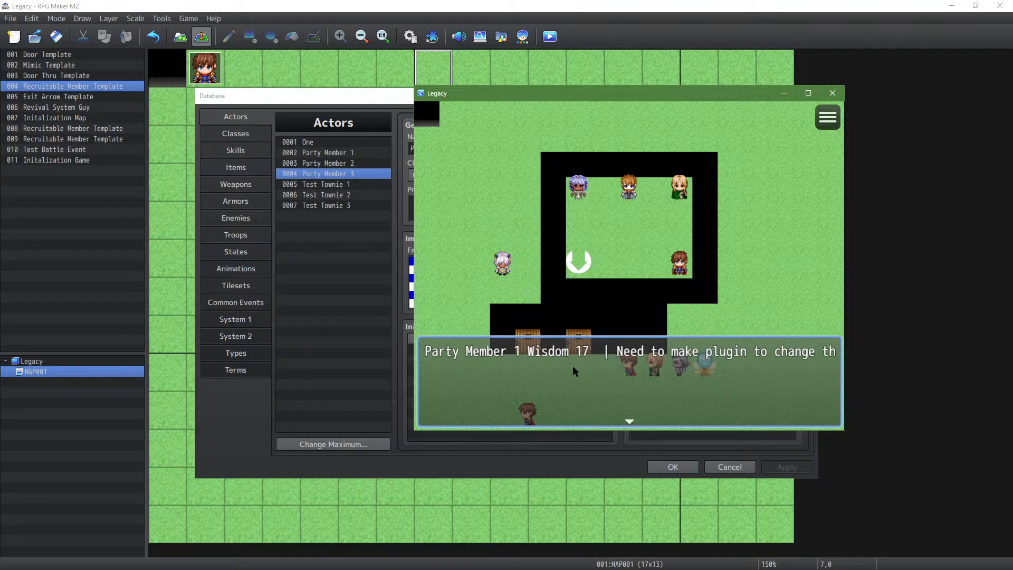
key("Return")
key("Escape")
key("Down")
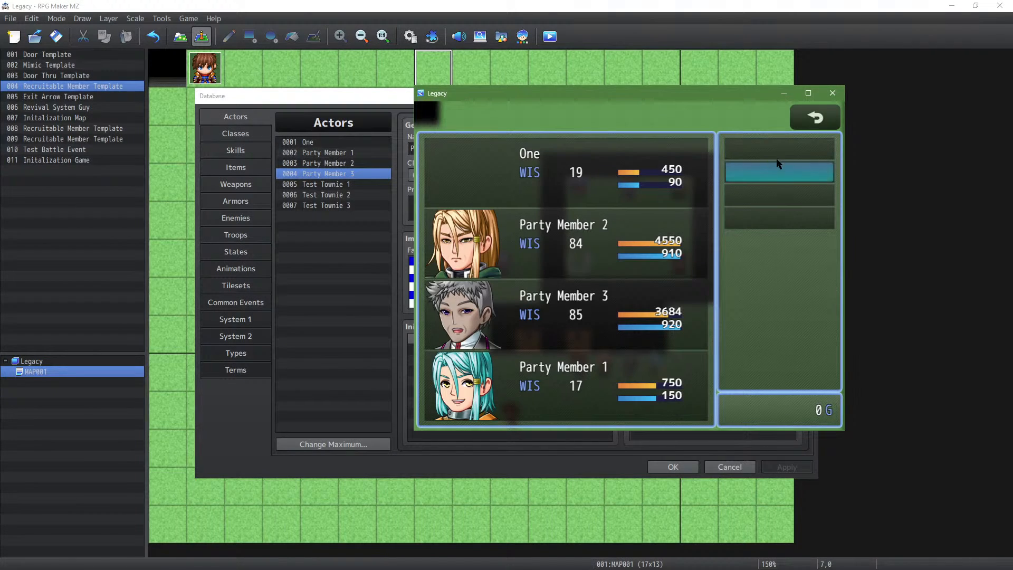